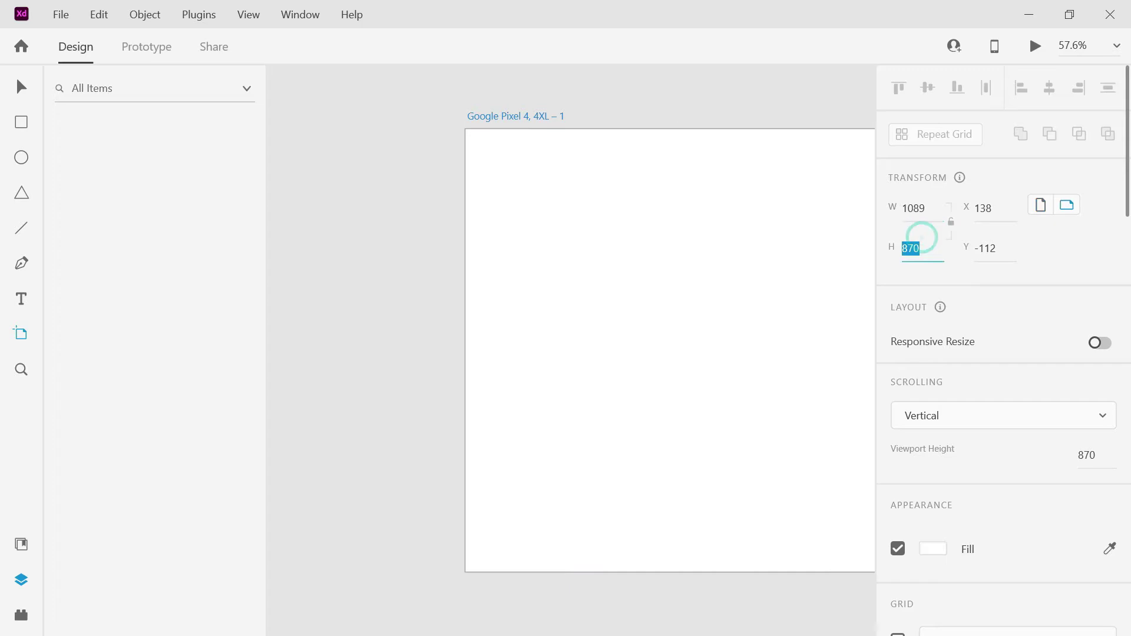
# Resize the artboard to a width of 1080 and a height of 1920.
pyautogui.write('1920')
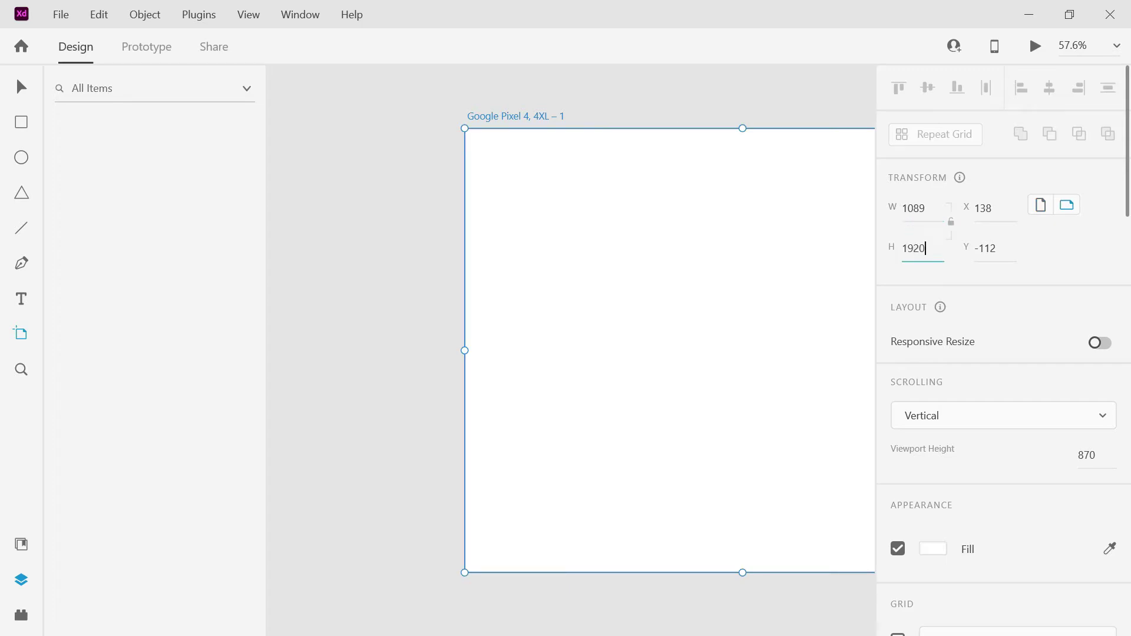
pyautogui.click(923, 207)
pyautogui.click(926, 206)
pyautogui.press('BackSpace')
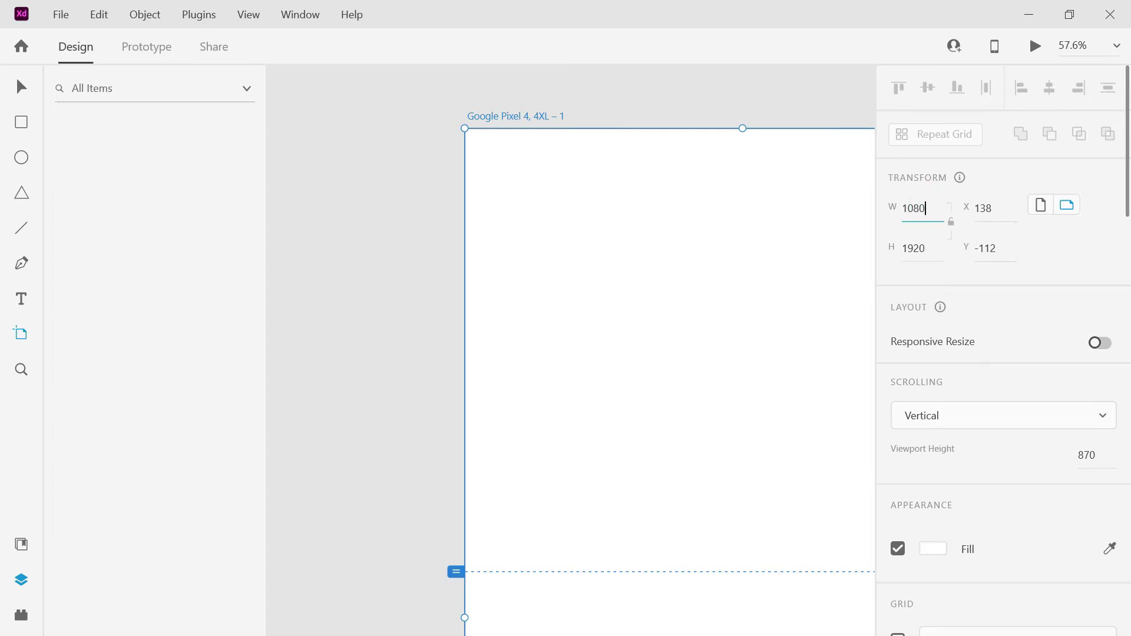
pyautogui.write('0')
pyautogui.press('Return')
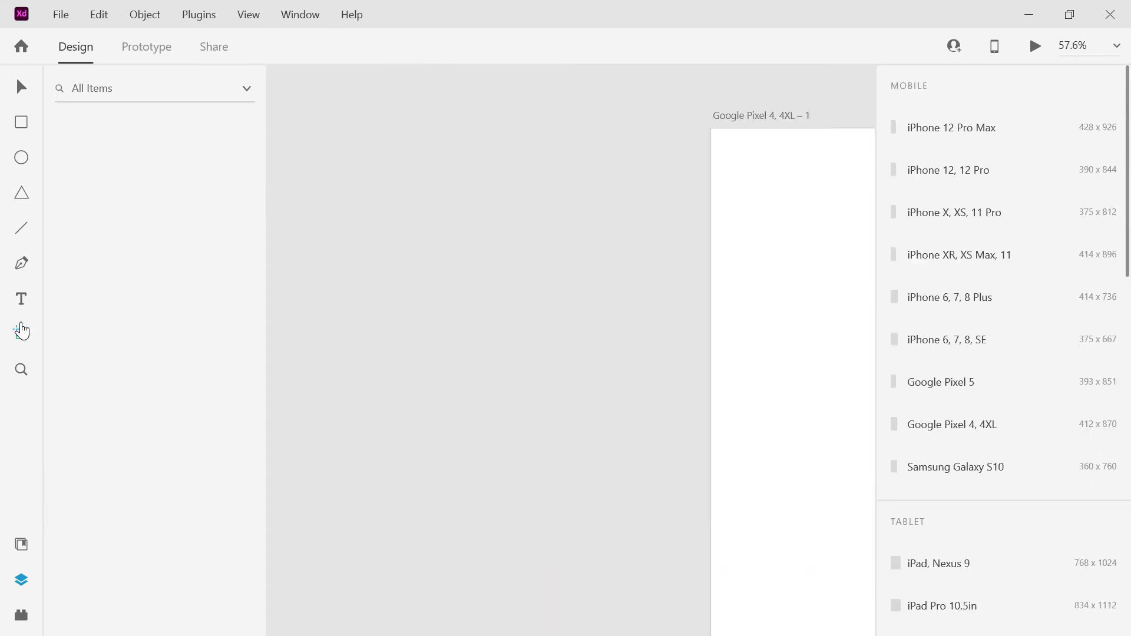
# Draw a rectangle about 446 by 199 in the artboard's upper-right corner.
pyautogui.click(22, 89)
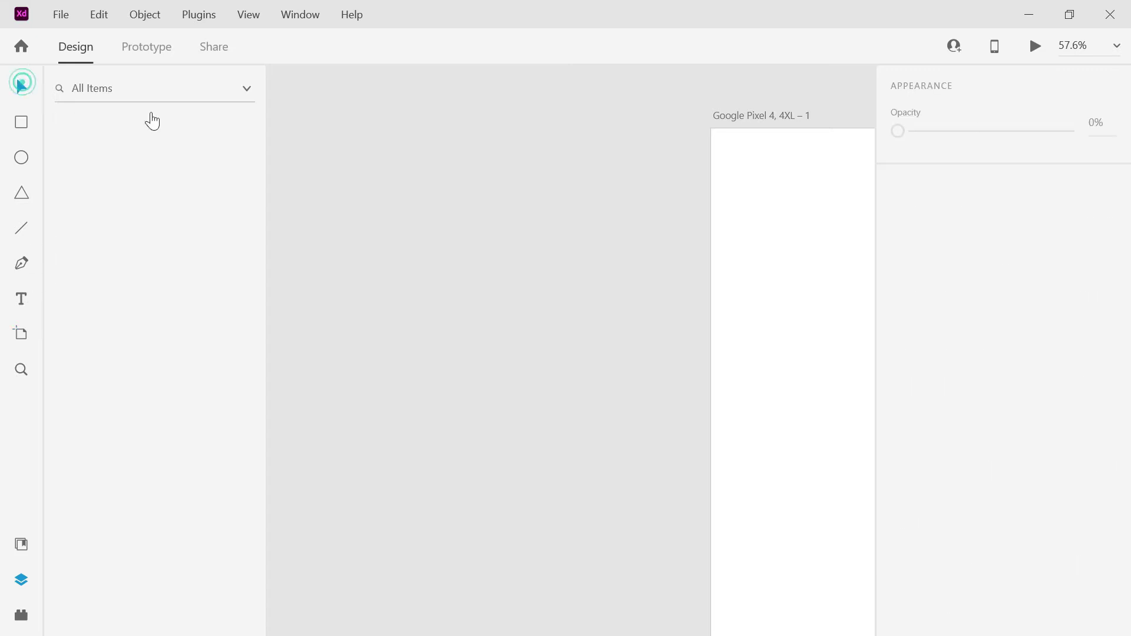
pyautogui.moveTo(797, 122); pyautogui.dragTo(891, 416)
pyautogui.click(1112, 47)
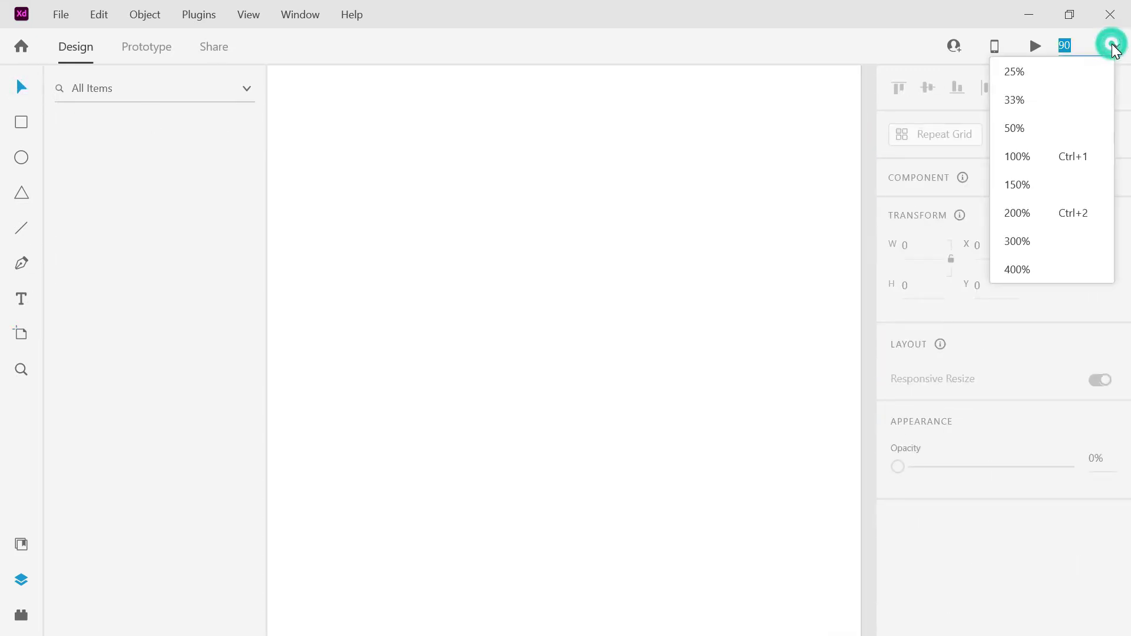
pyautogui.click(1019, 129)
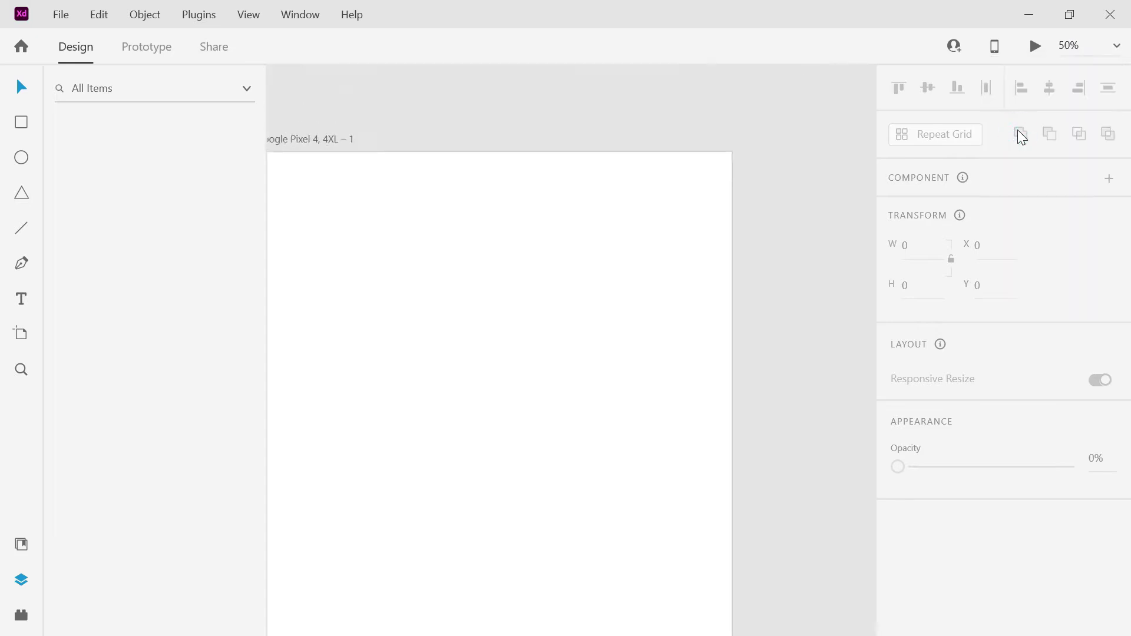
pyautogui.moveTo(792, 121); pyautogui.dragTo(854, 189)
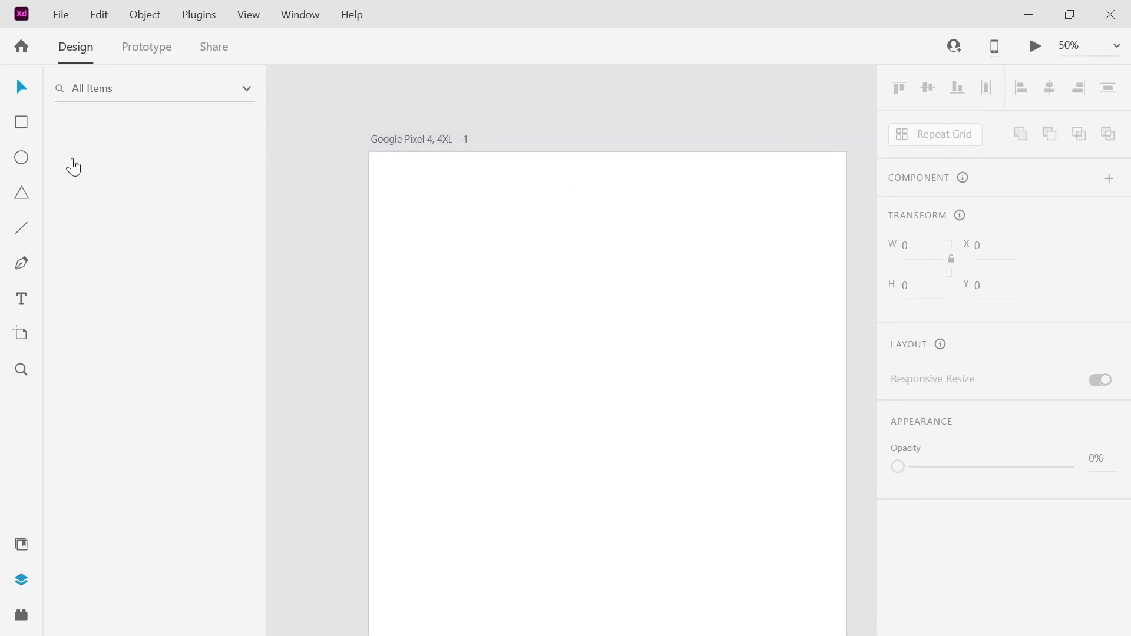
pyautogui.click(24, 127)
pyautogui.moveTo(642, 167)
pyautogui.mouseDown()
pyautogui.moveTo(752, 229)
pyautogui.moveTo(845, 238)
pyautogui.moveTo(839, 253)
pyautogui.mouseUp()
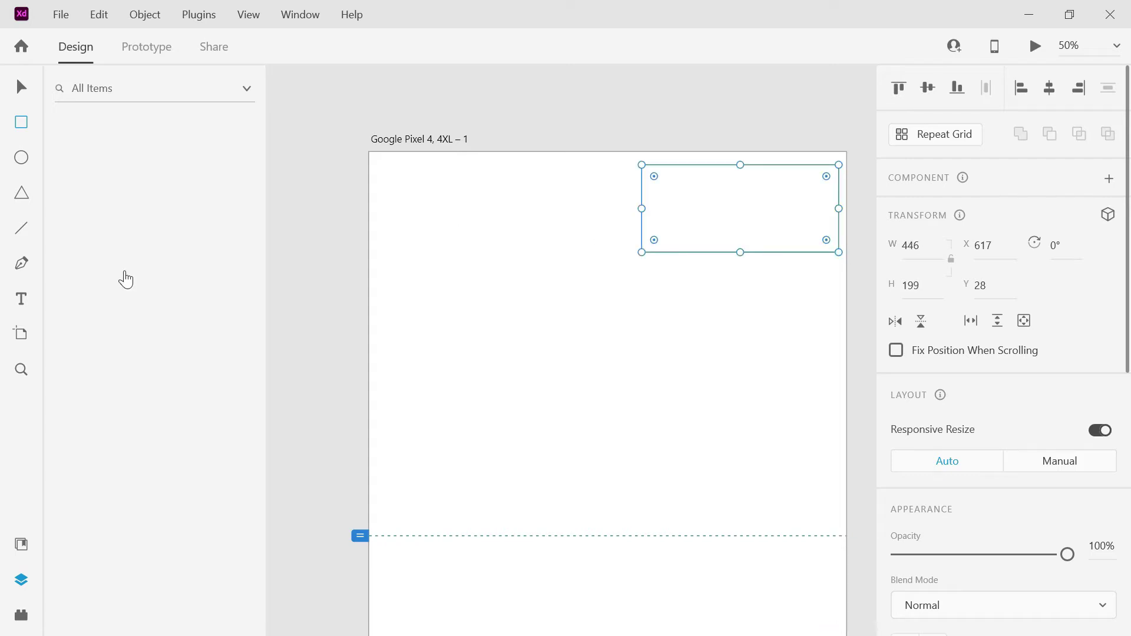
# Add the label "CART ITEMS" inside the rectangle and set its font size to 50.
pyautogui.click(20, 302)
pyautogui.moveTo(652, 189); pyautogui.dragTo(806, 234)
pyautogui.write('CART ITE')
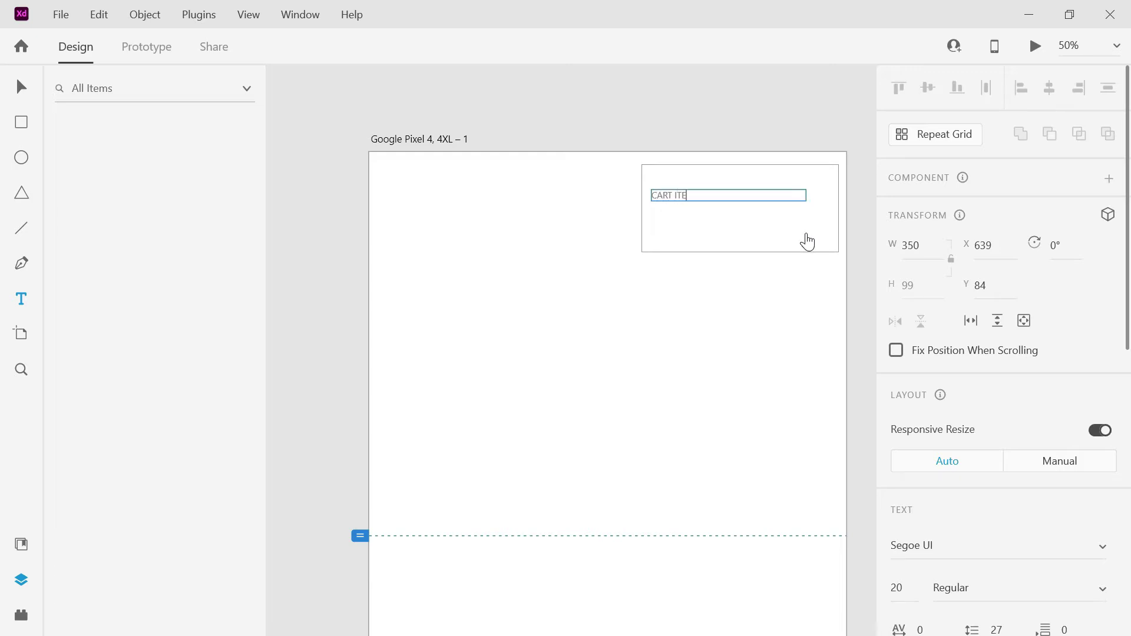
pyautogui.tripleClick(751, 192)
pyautogui.click(900, 588)
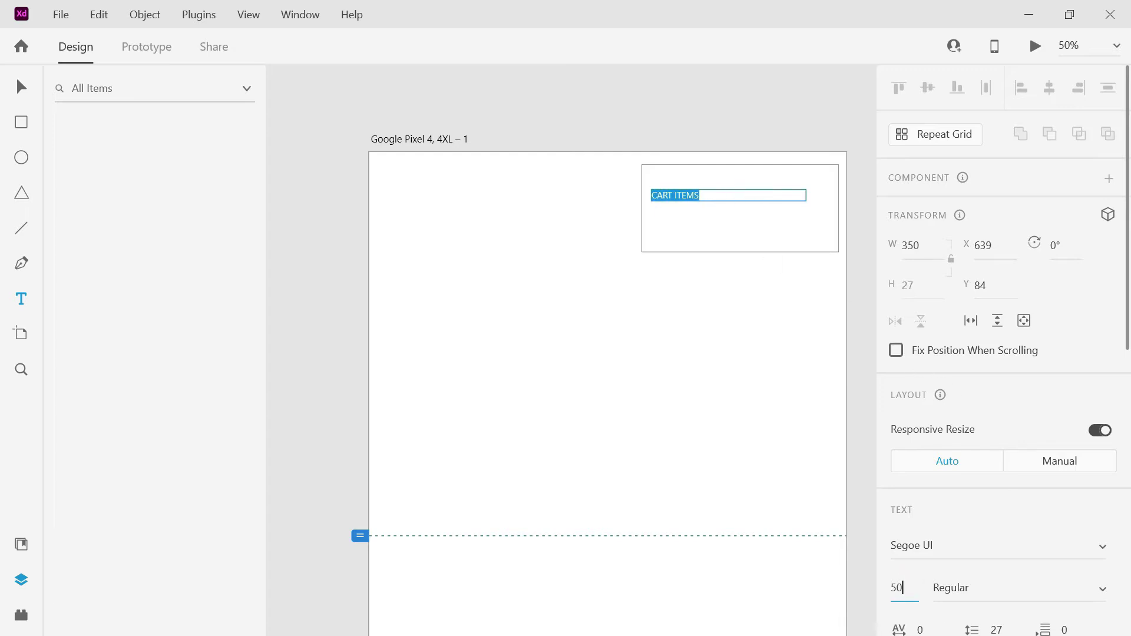
pyautogui.press('Return')
pyautogui.press('Escape')
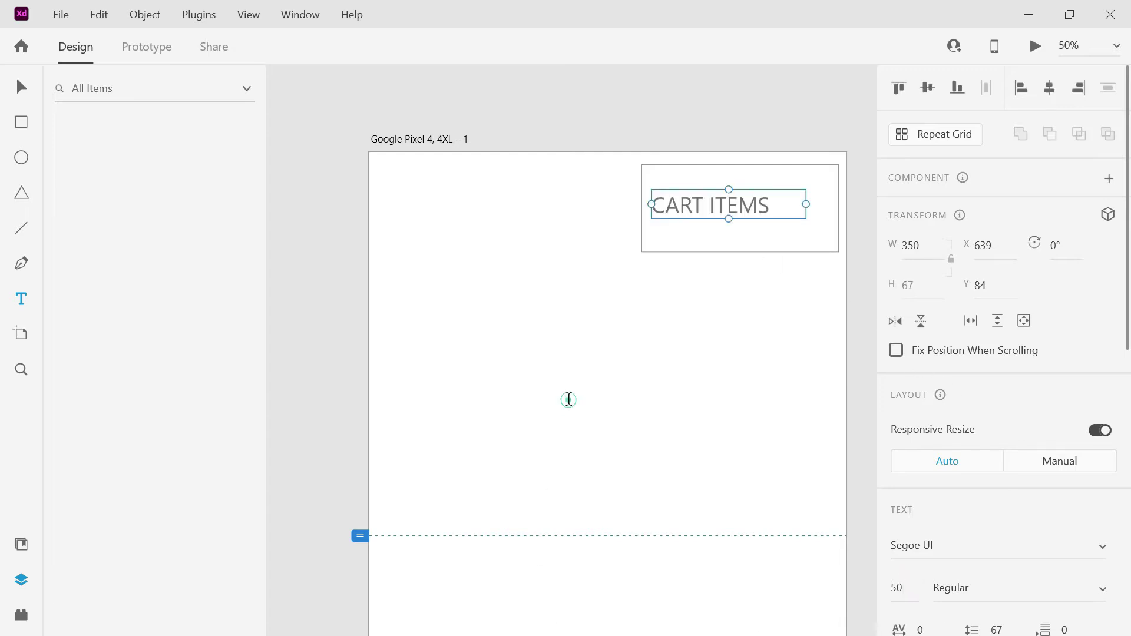
pyautogui.click(568, 396)
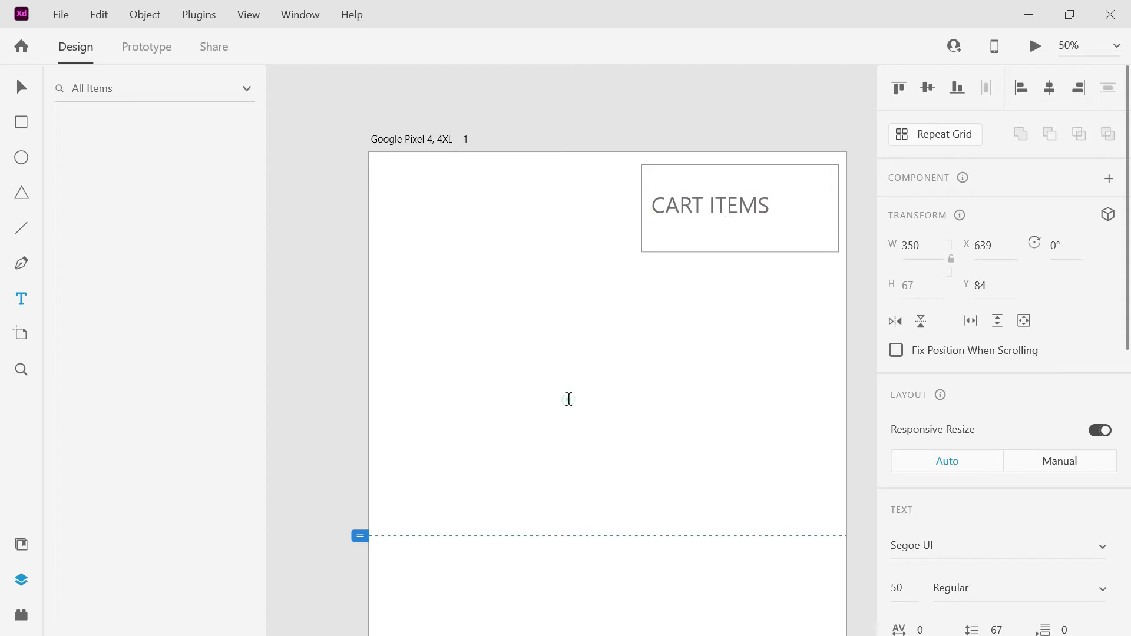
pyautogui.click(698, 241)
pyautogui.click(704, 248)
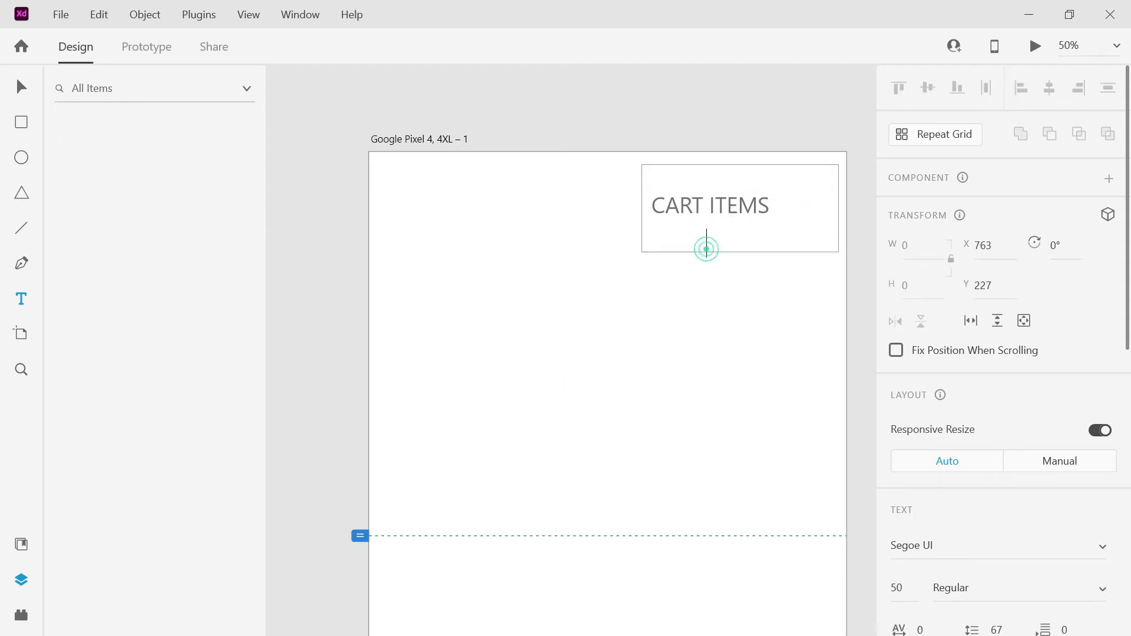
# Fill the rectangle behind the CART ITEMS label with solid red, #ED0101.
pyautogui.click(20, 89)
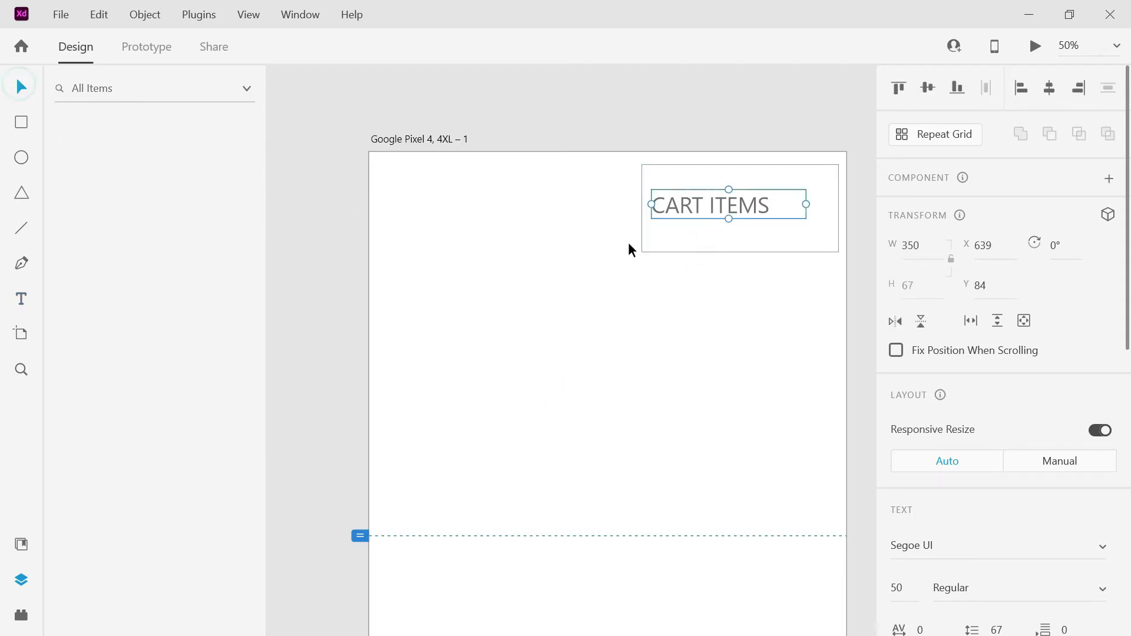
pyautogui.click(665, 238)
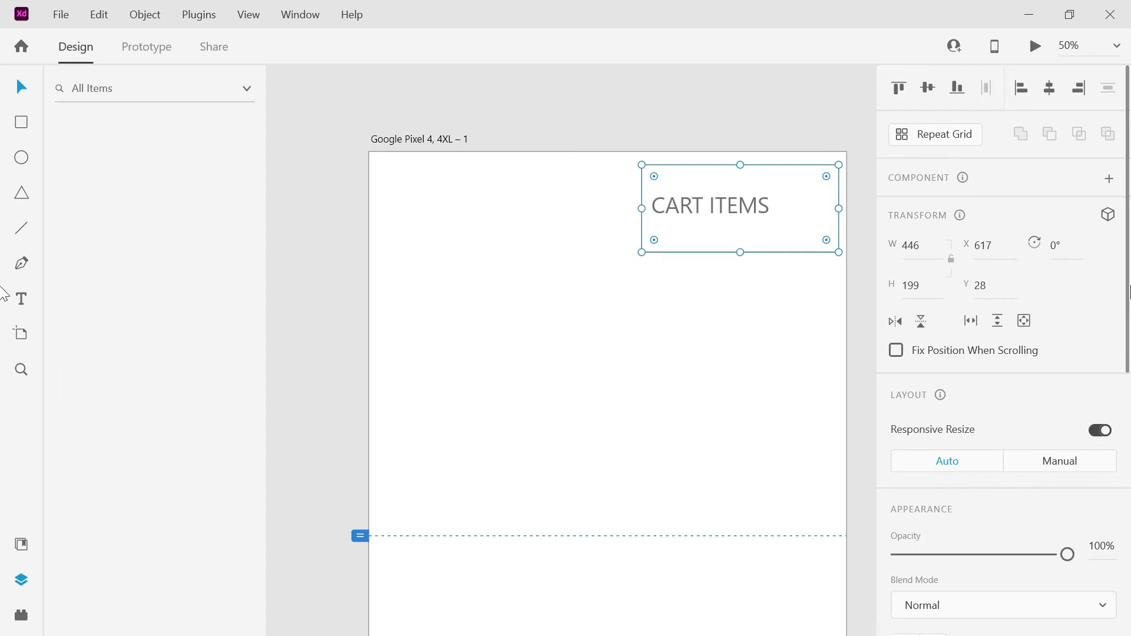
pyautogui.scroll(-4, 1122, 283)
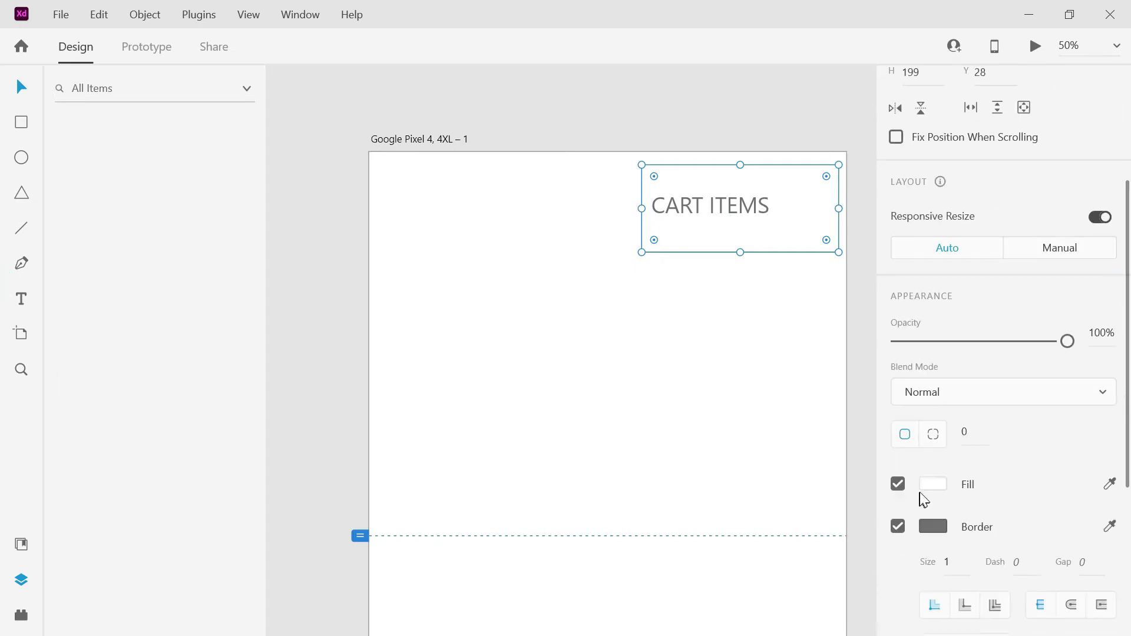
pyautogui.click(935, 485)
pyautogui.moveTo(779, 410); pyautogui.dragTo(823, 392)
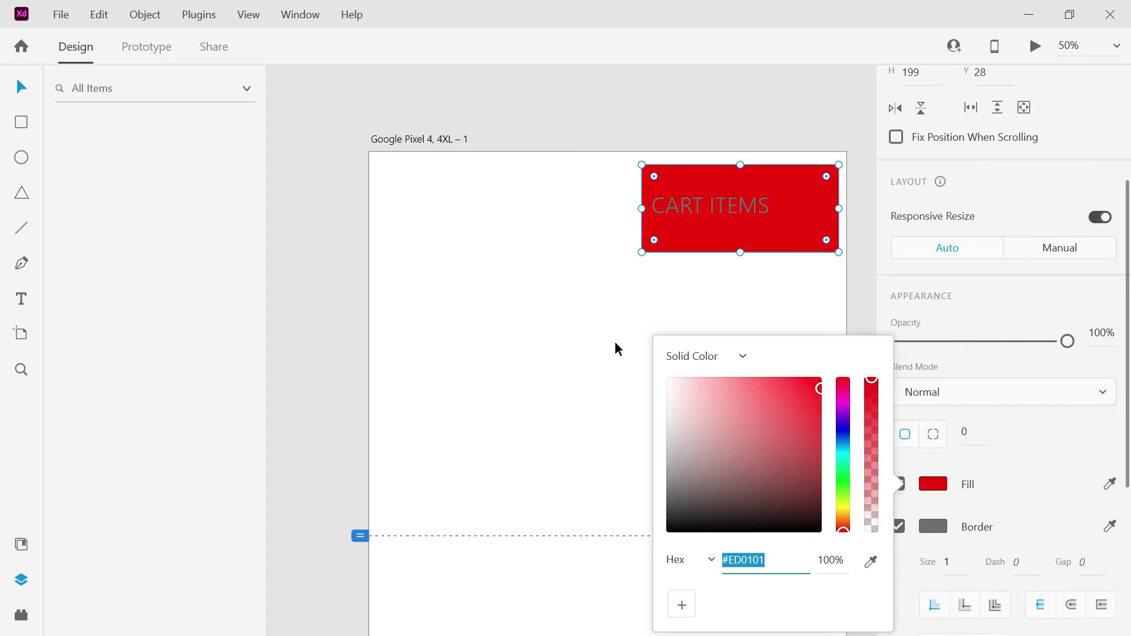
pyautogui.click(564, 324)
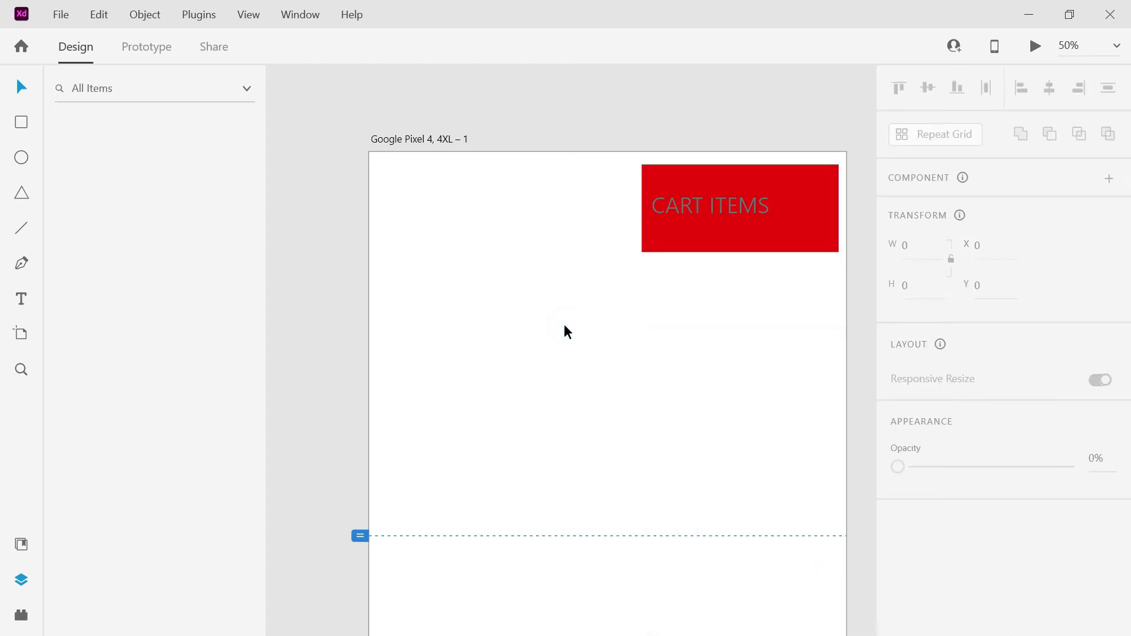
# Draw a large rectangle about 1040 by 852 below the red box, spanning nearly the artboard's full width.
pyautogui.click(24, 122)
pyautogui.moveTo(379, 302); pyautogui.dragTo(712, 463)
pyautogui.moveTo(731, 502)
pyautogui.mouseDown()
pyautogui.moveTo(843, 606)
pyautogui.moveTo(817, 593)
pyautogui.moveTo(825, 628)
pyautogui.moveTo(842, 391)
pyautogui.moveTo(812, 434)
pyautogui.moveTo(833, 452)
pyautogui.moveTo(833, 523)
pyautogui.mouseUp()
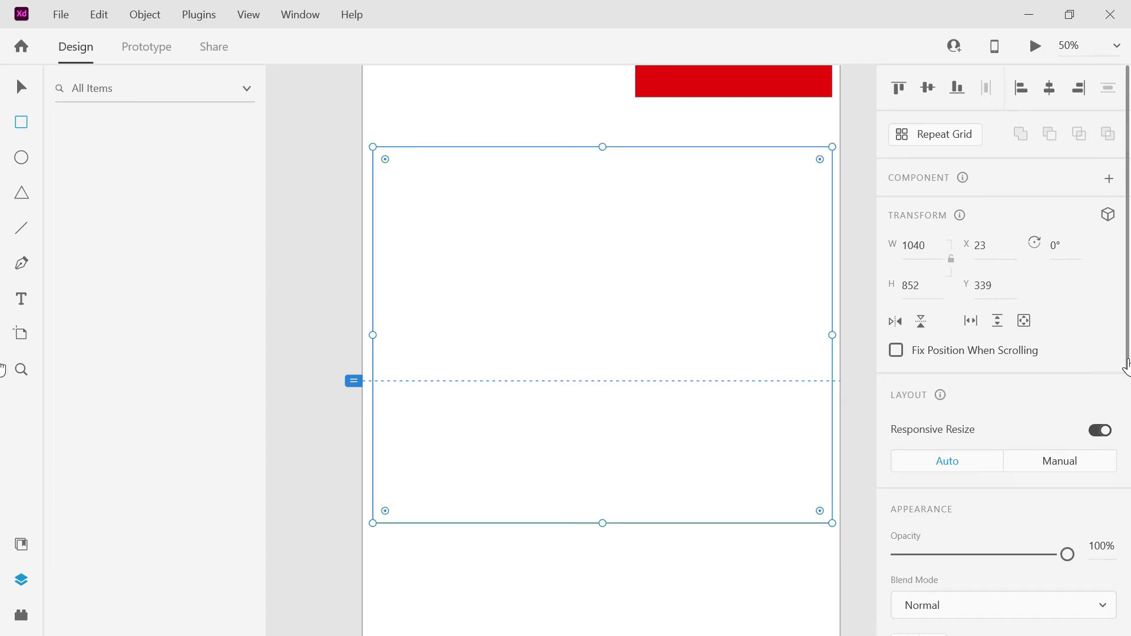
# Fill the large rectangle with solid purple, #8D14BF.
pyautogui.scroll(-4, 1123, 366)
pyautogui.click(933, 466)
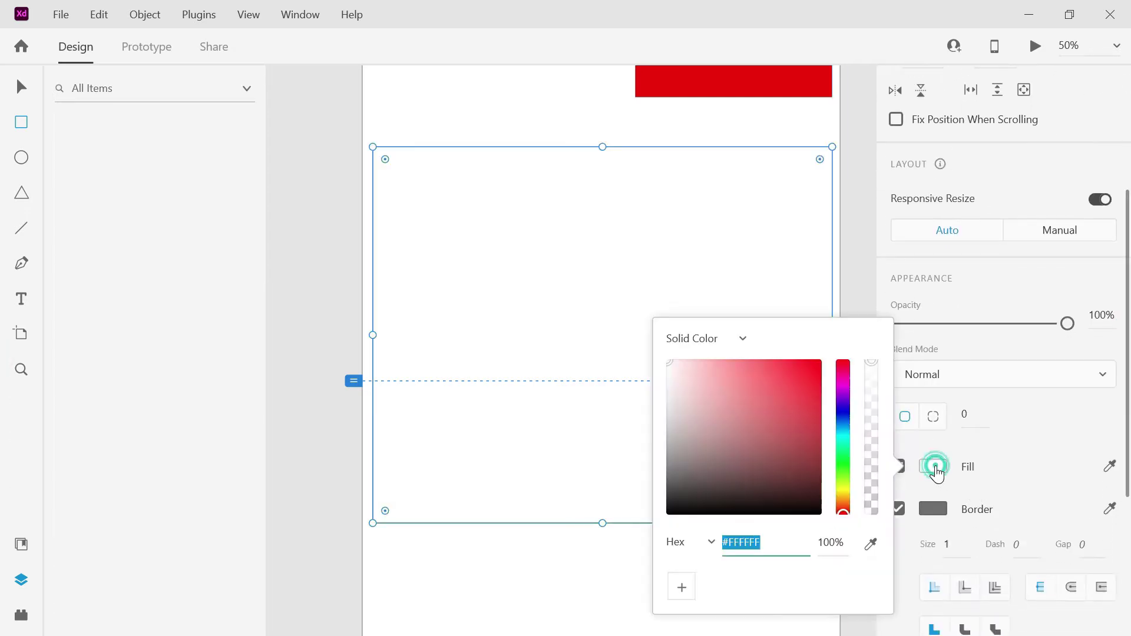
pyautogui.click(843, 393)
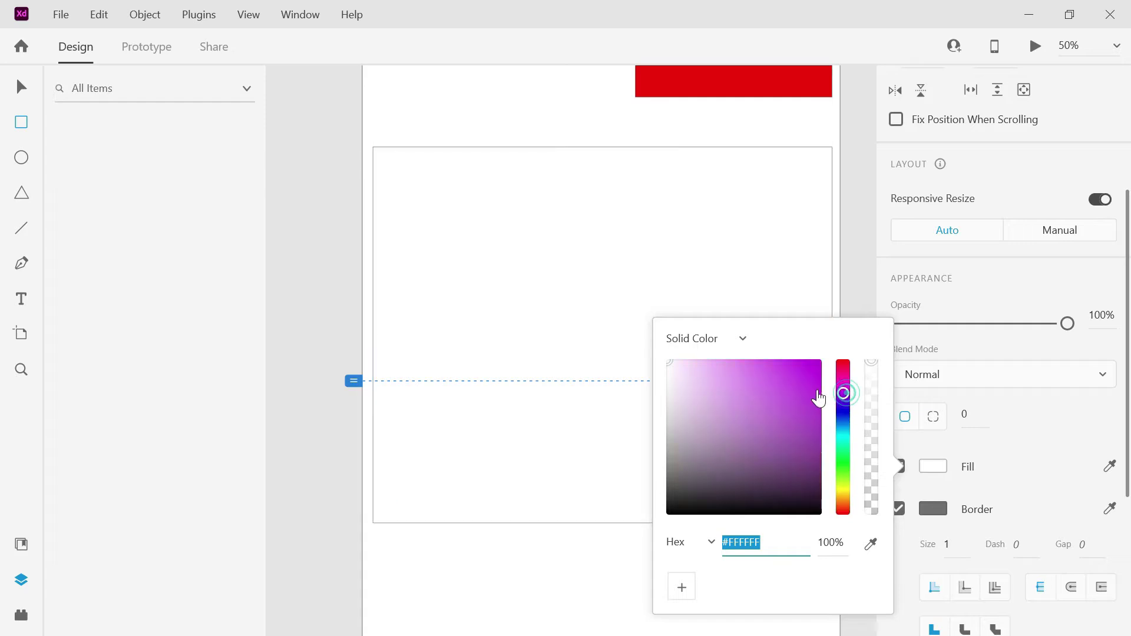
pyautogui.click(808, 386)
pyautogui.click(808, 405)
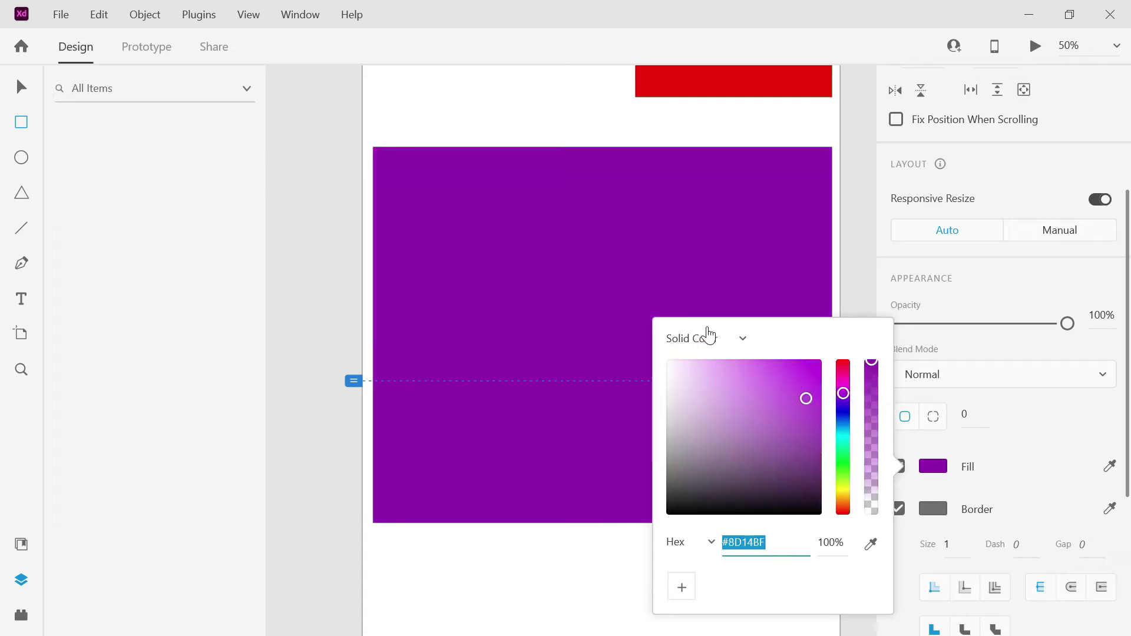
pyautogui.click(534, 223)
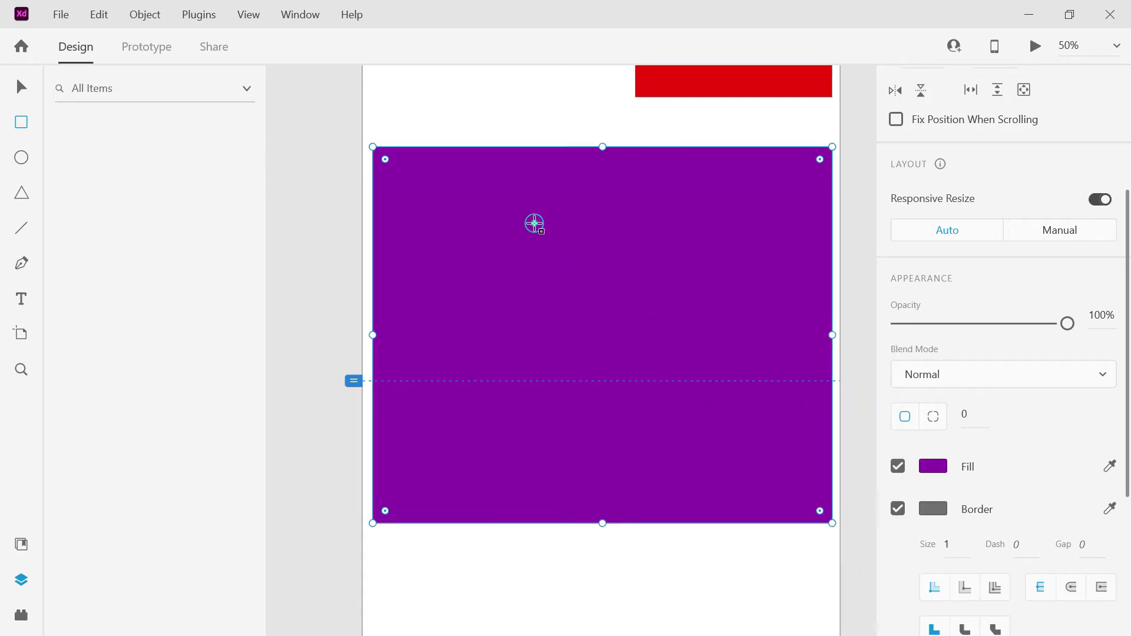
# Add the label "BUDGET ITEMS" in the upper-left part of the purple rectangle.
pyautogui.click(21, 299)
pyautogui.moveTo(429, 252); pyautogui.dragTo(670, 352)
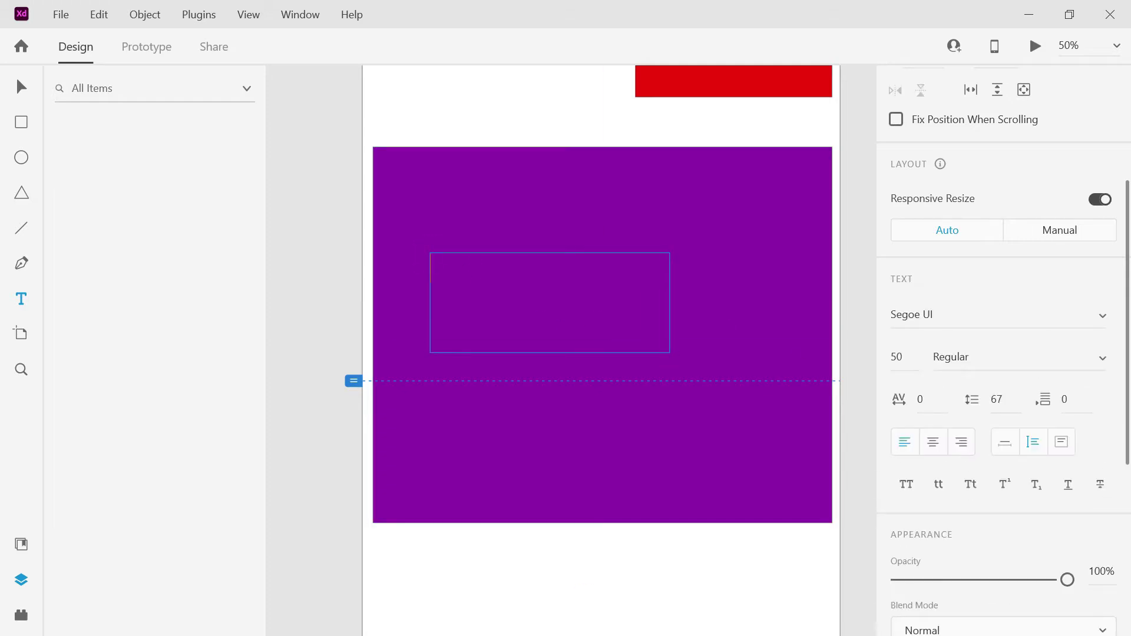
pyautogui.write('B')
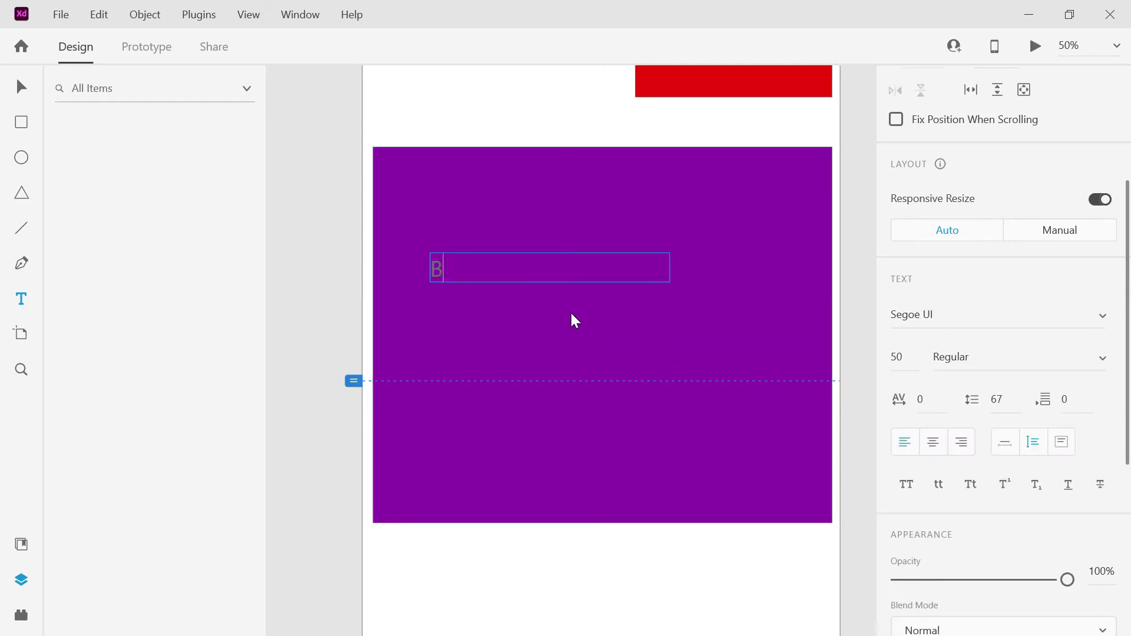
pyautogui.write('UDGET ITEMS')
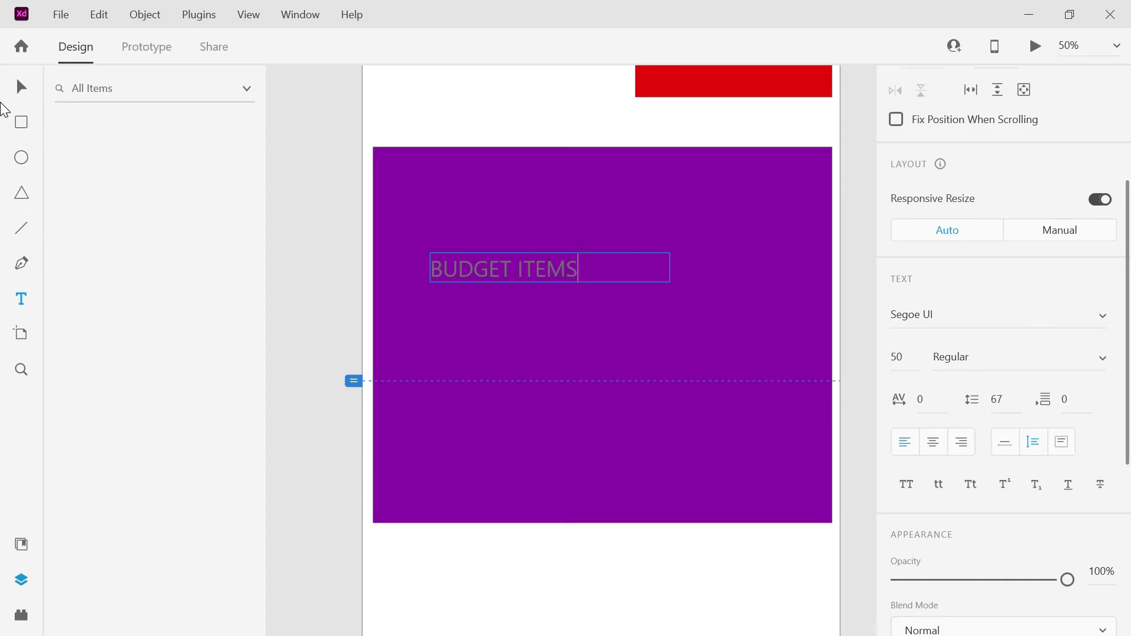
# Draw a shallow rectangle just below the purple one and stretch both its sides to match the purple rectangle's width.
pyautogui.click(24, 121)
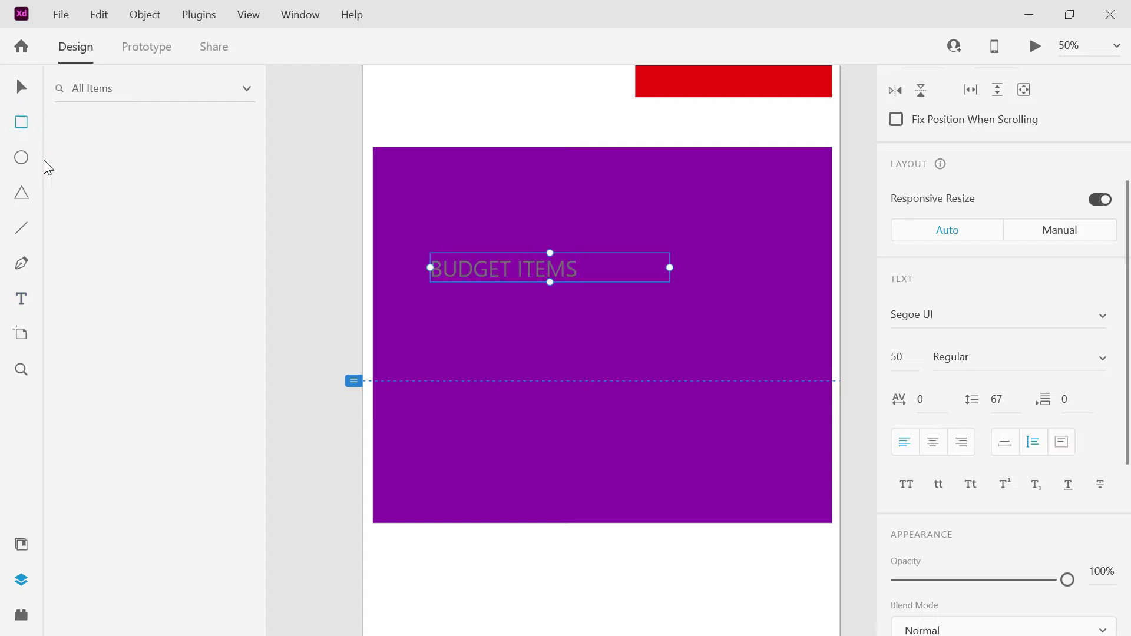
pyautogui.moveTo(383, 546)
pyautogui.mouseDown()
pyautogui.moveTo(717, 603)
pyautogui.moveTo(823, 596)
pyautogui.mouseUp()
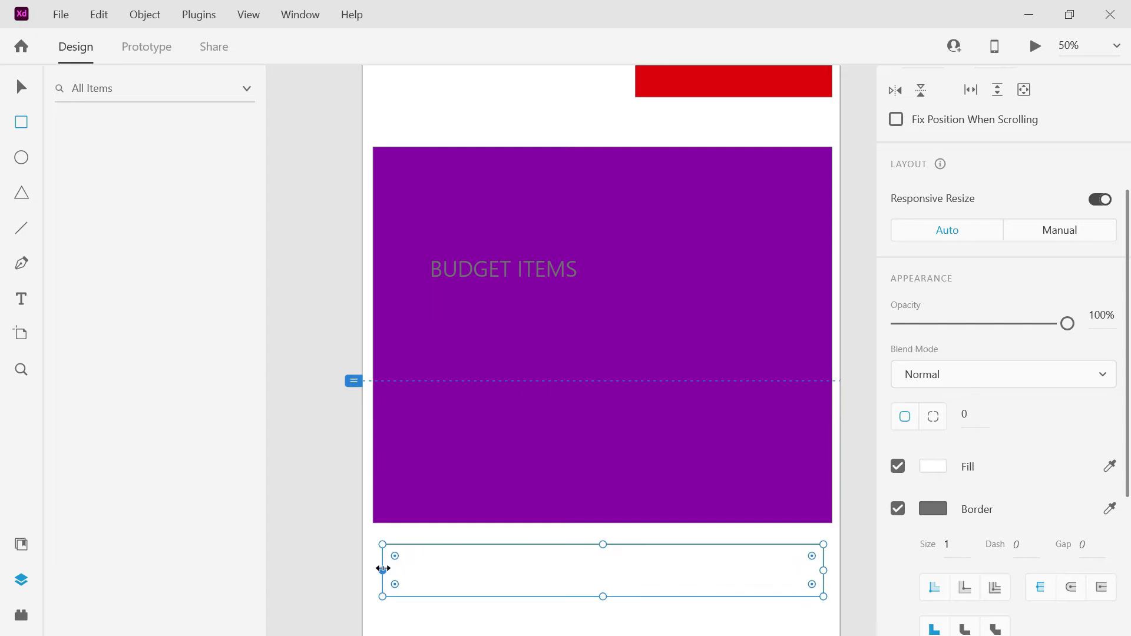
pyautogui.moveTo(383, 569); pyautogui.dragTo(373, 568)
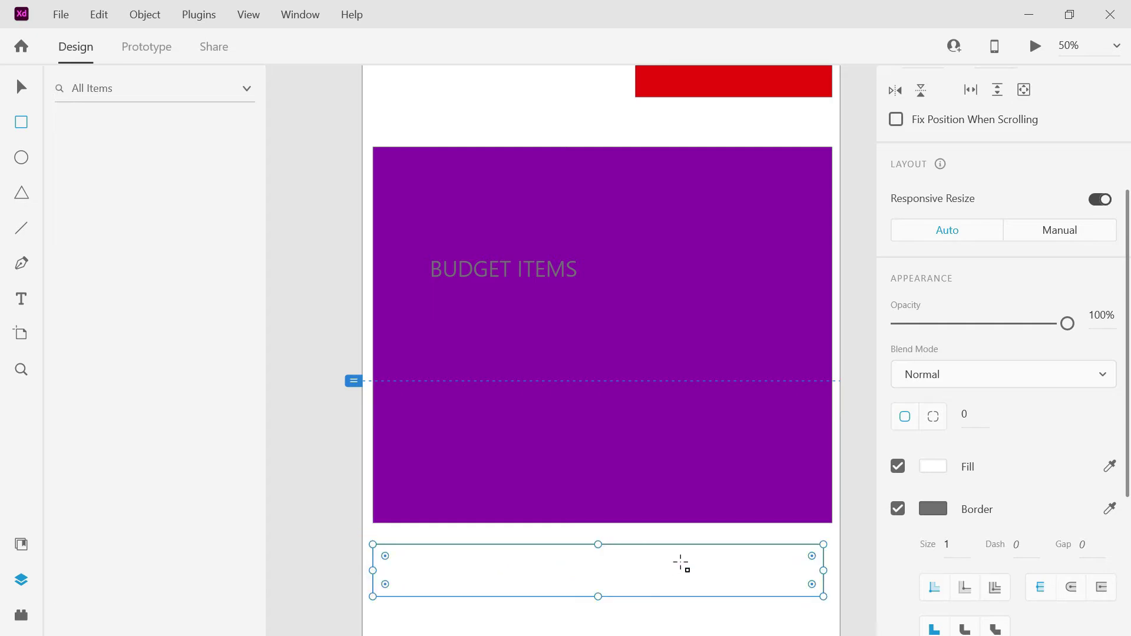
pyautogui.moveTo(824, 570); pyautogui.dragTo(832, 571)
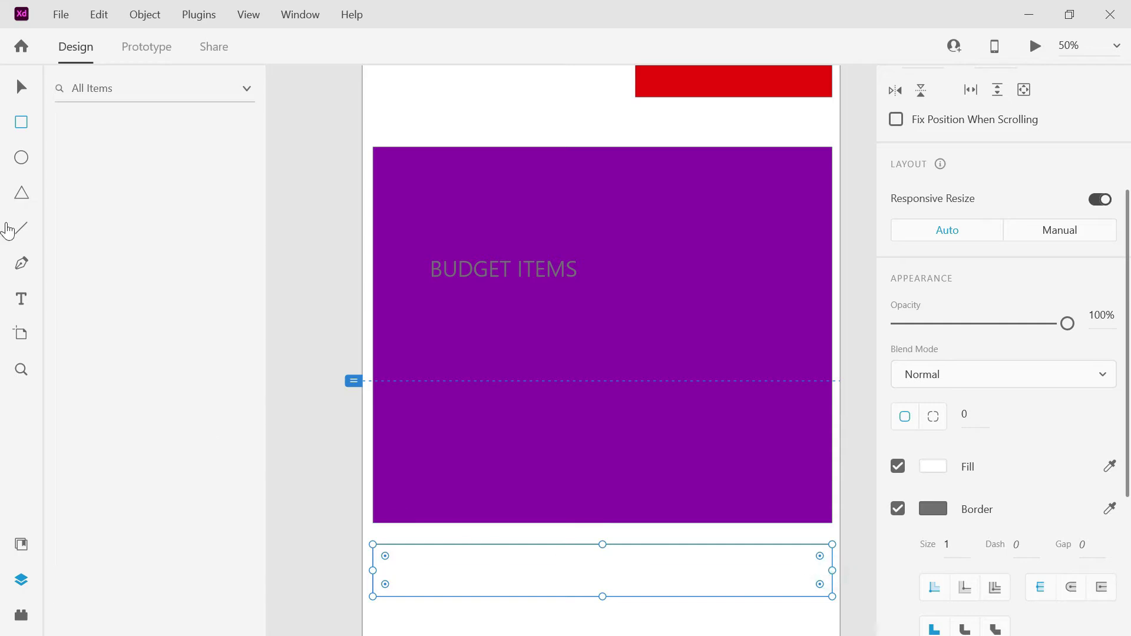
# Add the label "BUTTONS area" inside the shallow rectangle.
pyautogui.click(21, 302)
pyautogui.click(413, 559)
pyautogui.moveTo(451, 566); pyautogui.dragTo(749, 586)
pyautogui.write('B')
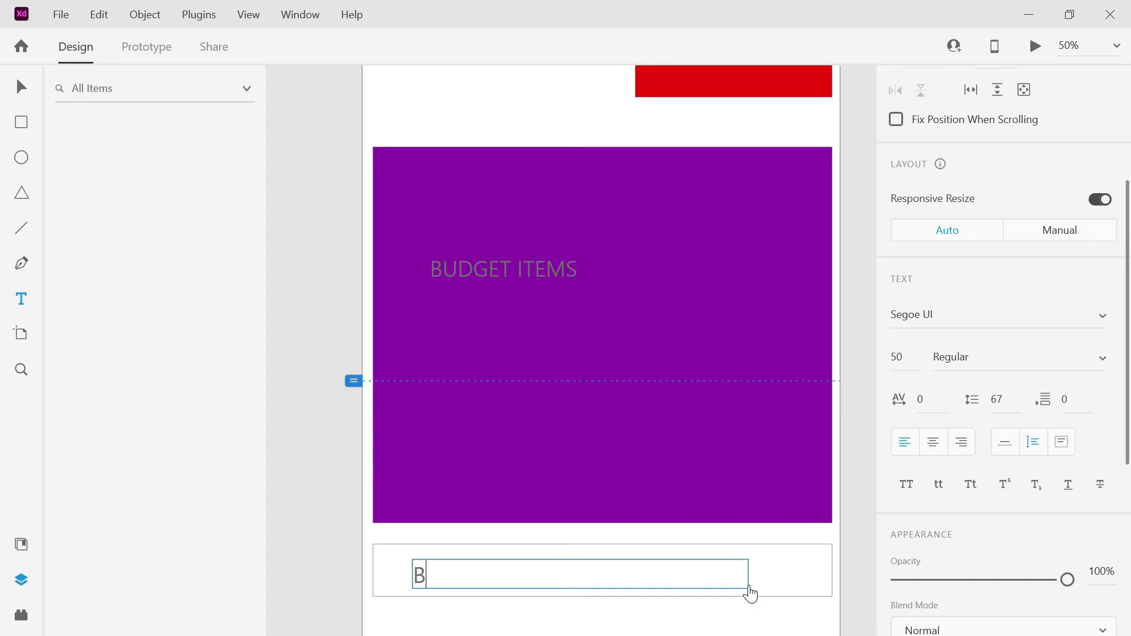
pyautogui.write('UTTONS')
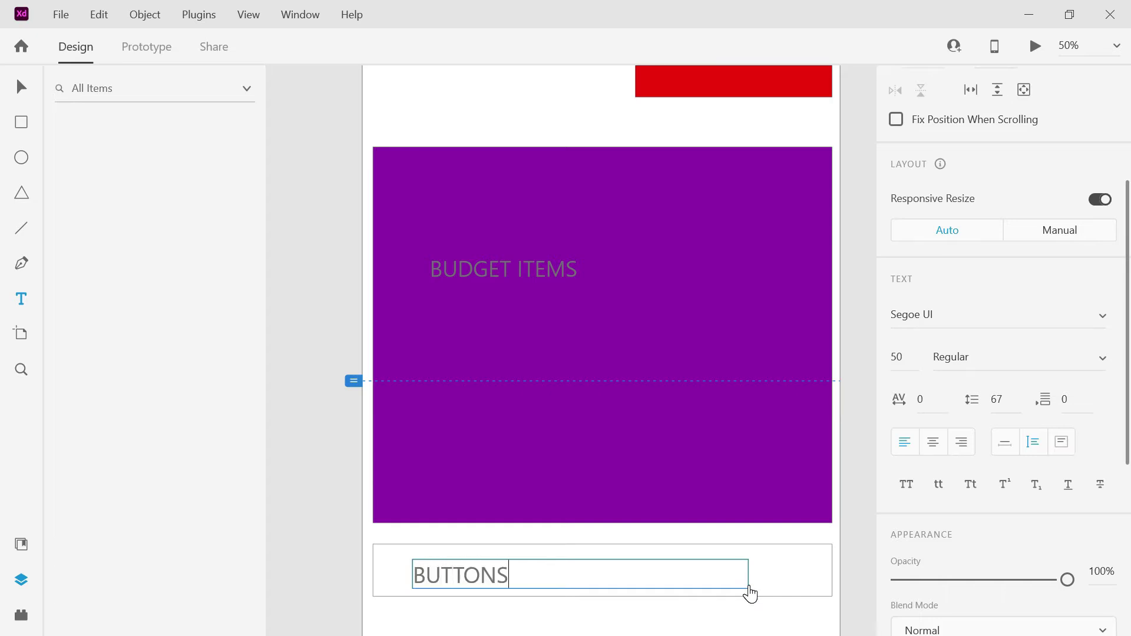
pyautogui.write(' area')
# Draw a large rectangle below the BUTTONS area, nearly filling the remaining lower part of the artboard.
pyautogui.click(1115, 47)
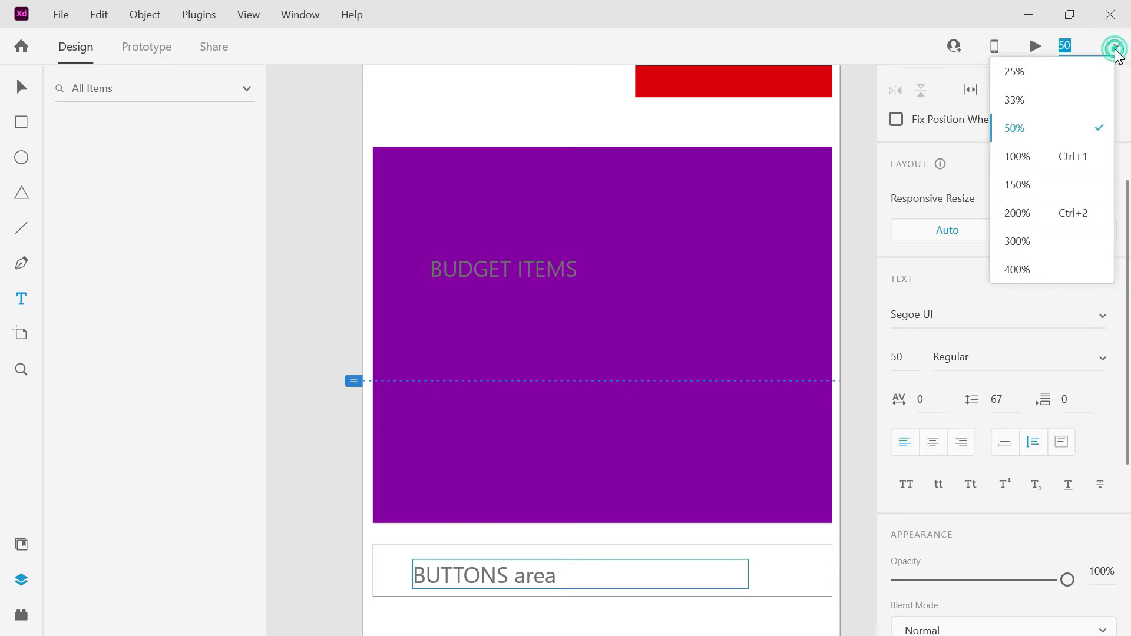
pyautogui.click(1096, 77)
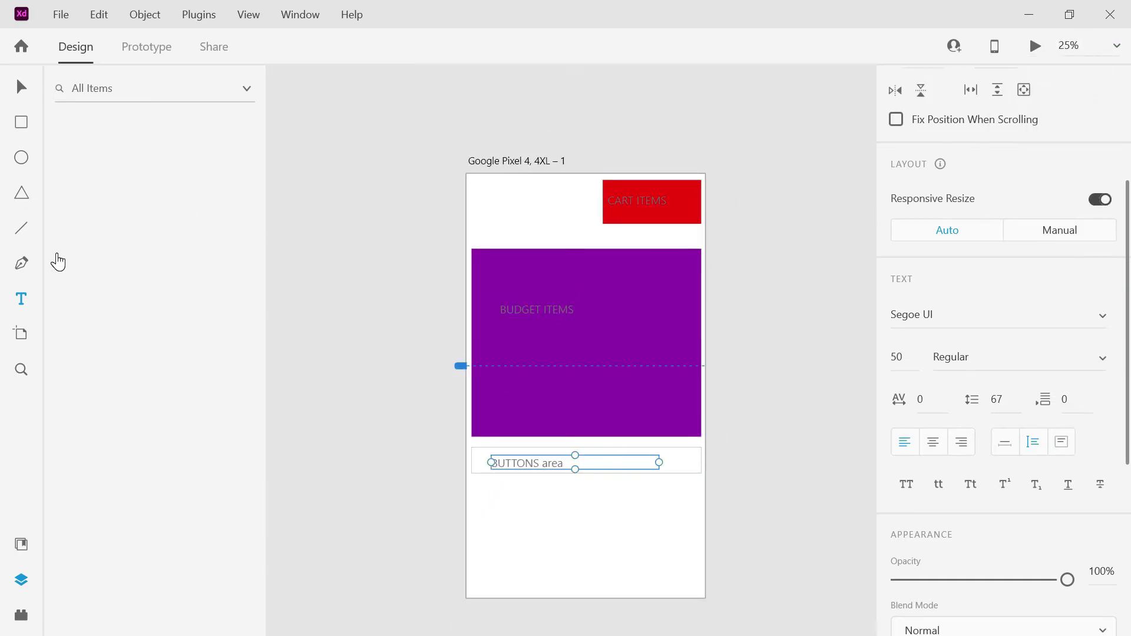
pyautogui.click(22, 125)
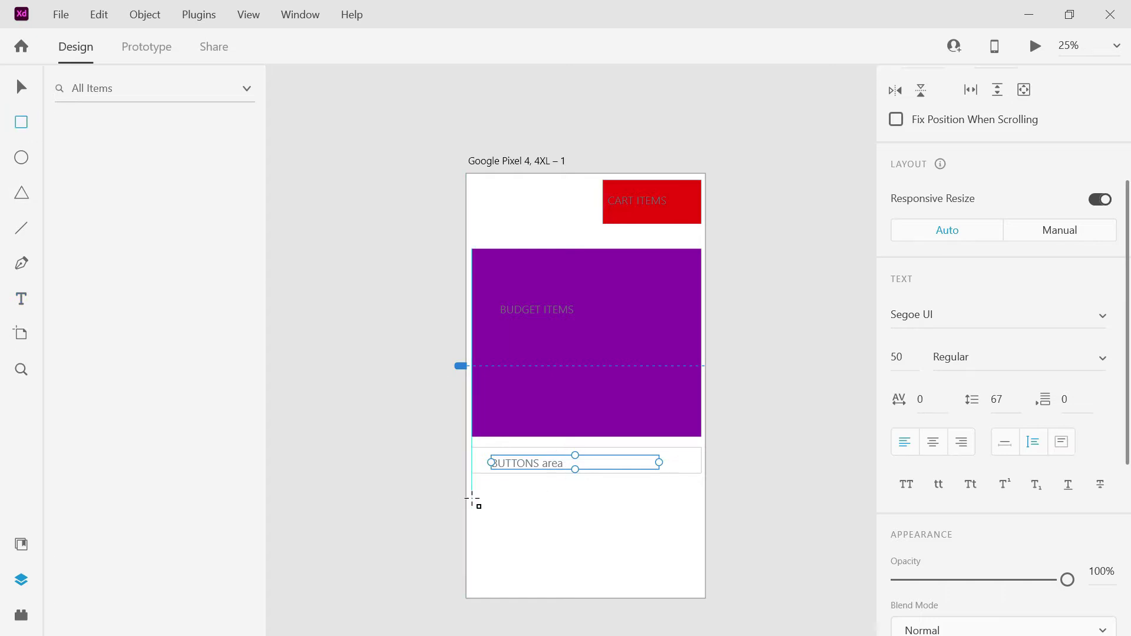
pyautogui.moveTo(473, 494); pyautogui.dragTo(697, 587)
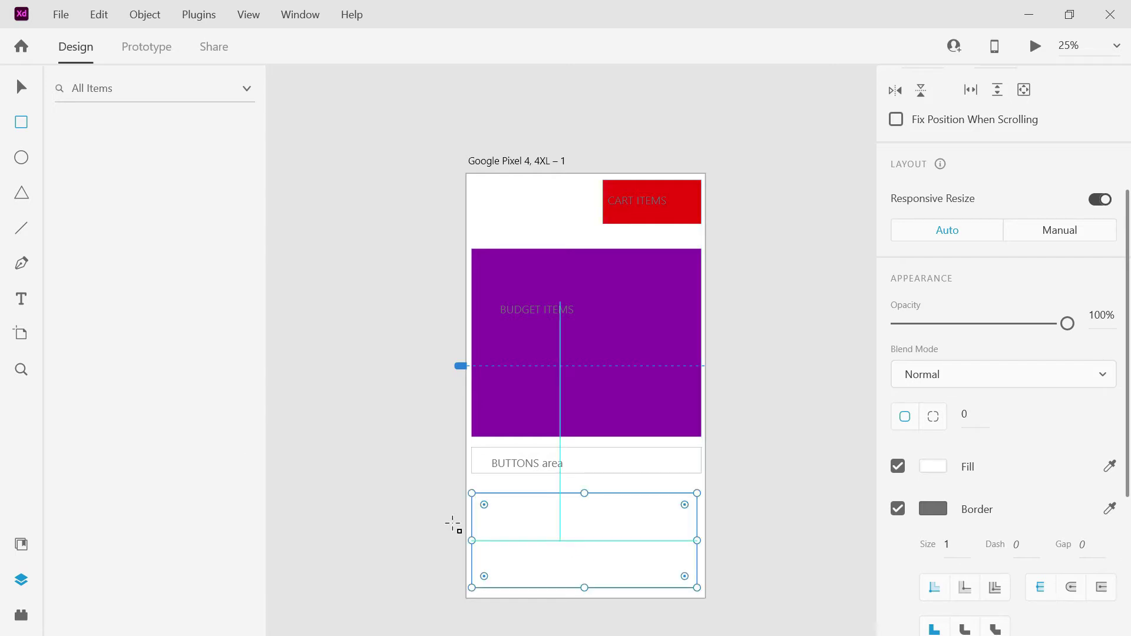
# Add the label "ADS AREA" in the upper-left part of the new bottom rectangle.
pyautogui.click(22, 301)
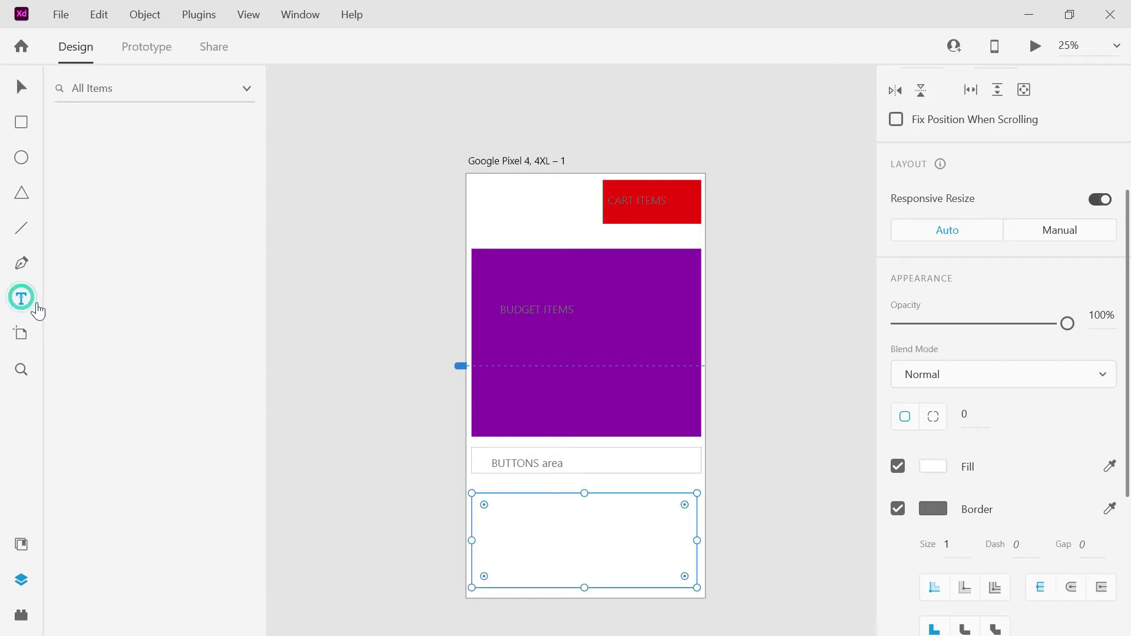
pyautogui.moveTo(493, 511); pyautogui.dragTo(646, 551)
pyautogui.write('ADS AREA')
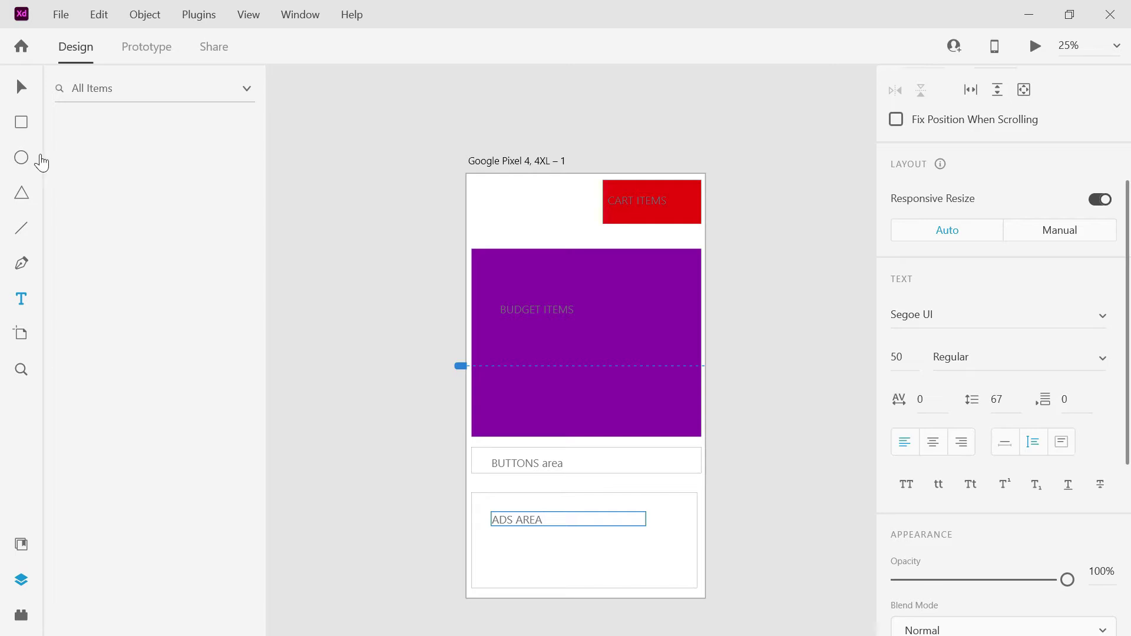
# Fill the rectangle behind the ADS AREA label with solid dark brown, #6B4343.
pyautogui.click(21, 86)
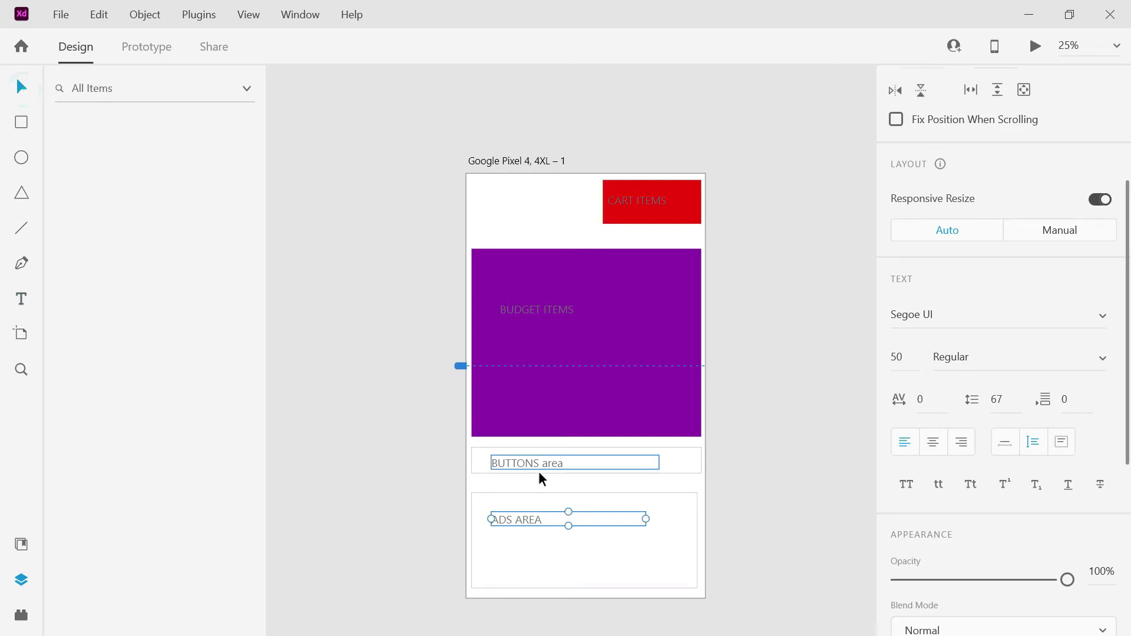
pyautogui.click(592, 548)
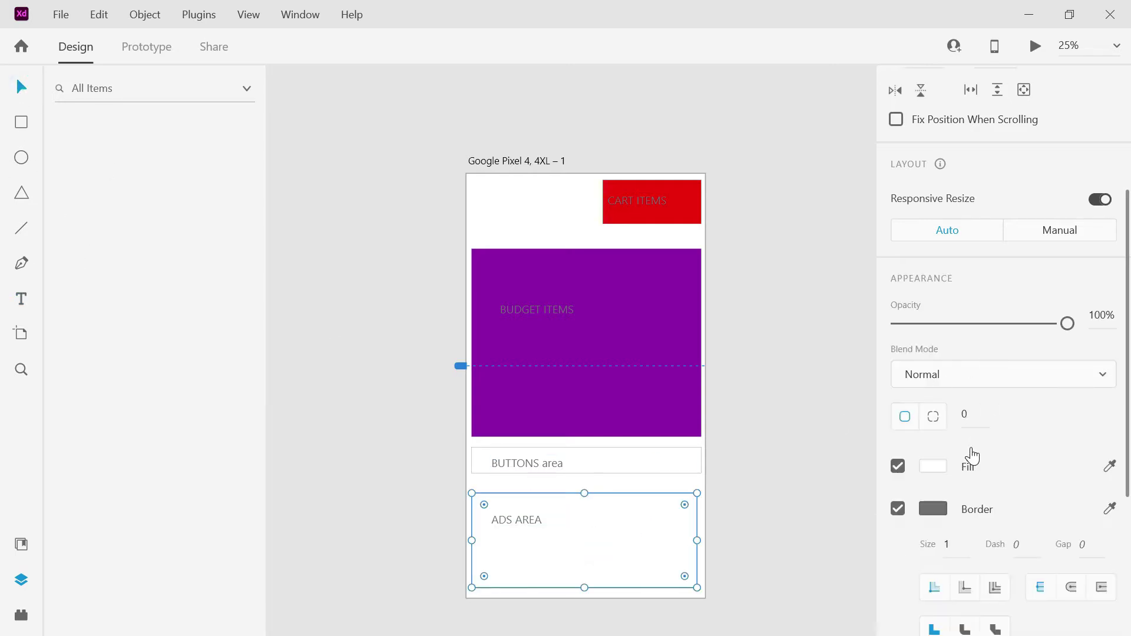
pyautogui.click(933, 470)
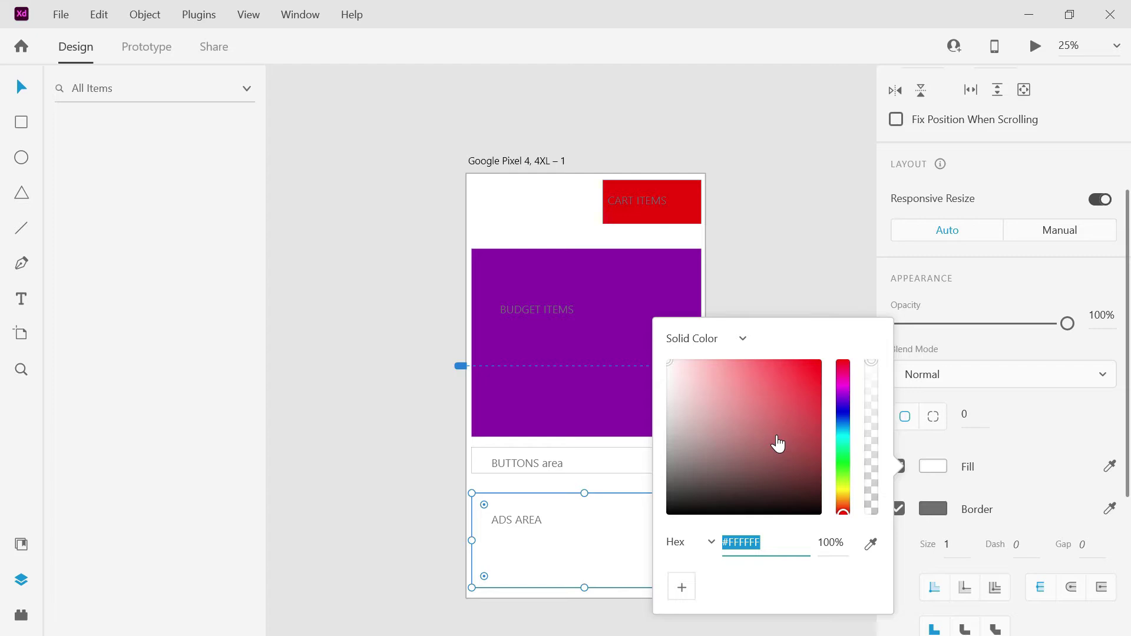
pyautogui.click(709, 454)
pyautogui.moveTo(710, 454); pyautogui.dragTo(725, 456)
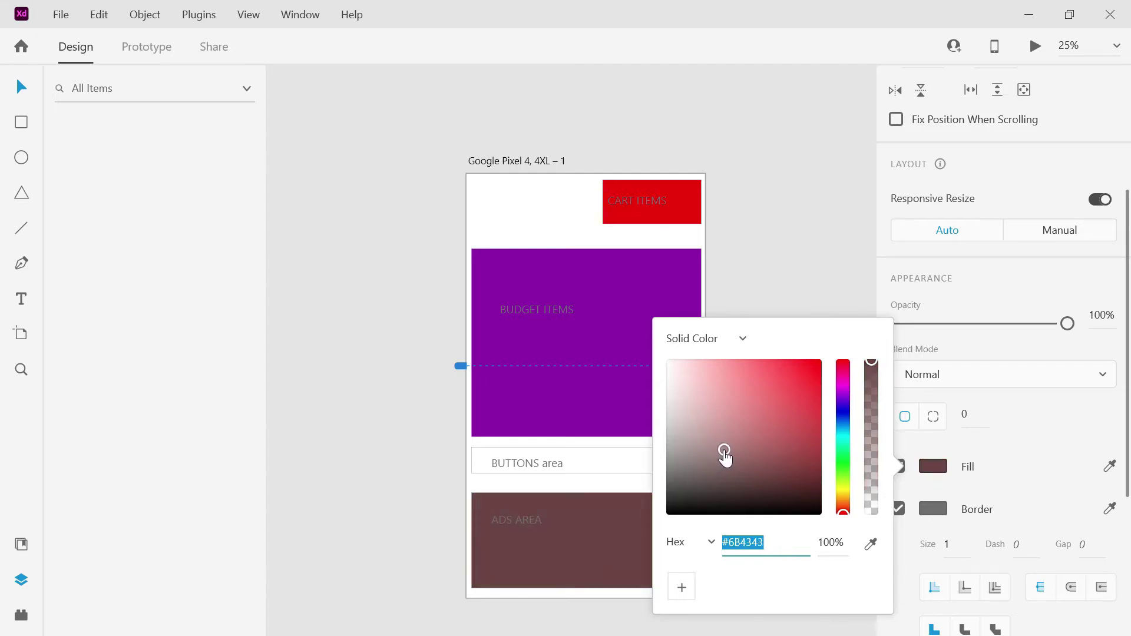
pyautogui.click(360, 275)
pyautogui.click(361, 275)
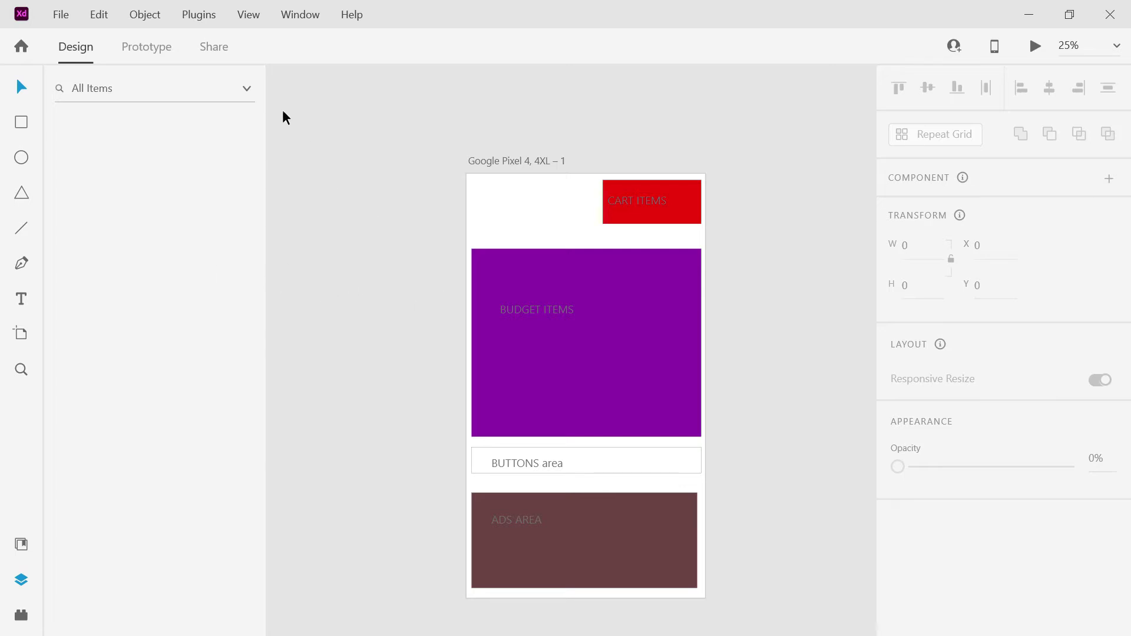
# Add the title "MY BUDGET" above the purple rectangle and move it down against that rectangle's top edge.
pyautogui.click(23, 301)
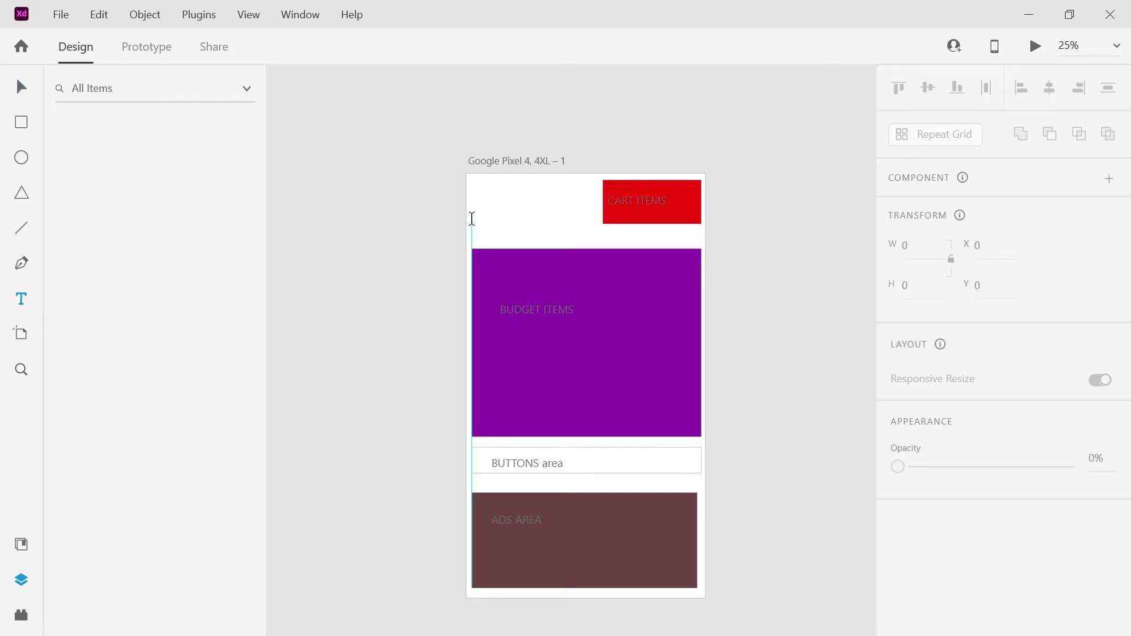
pyautogui.moveTo(475, 232); pyautogui.dragTo(605, 254)
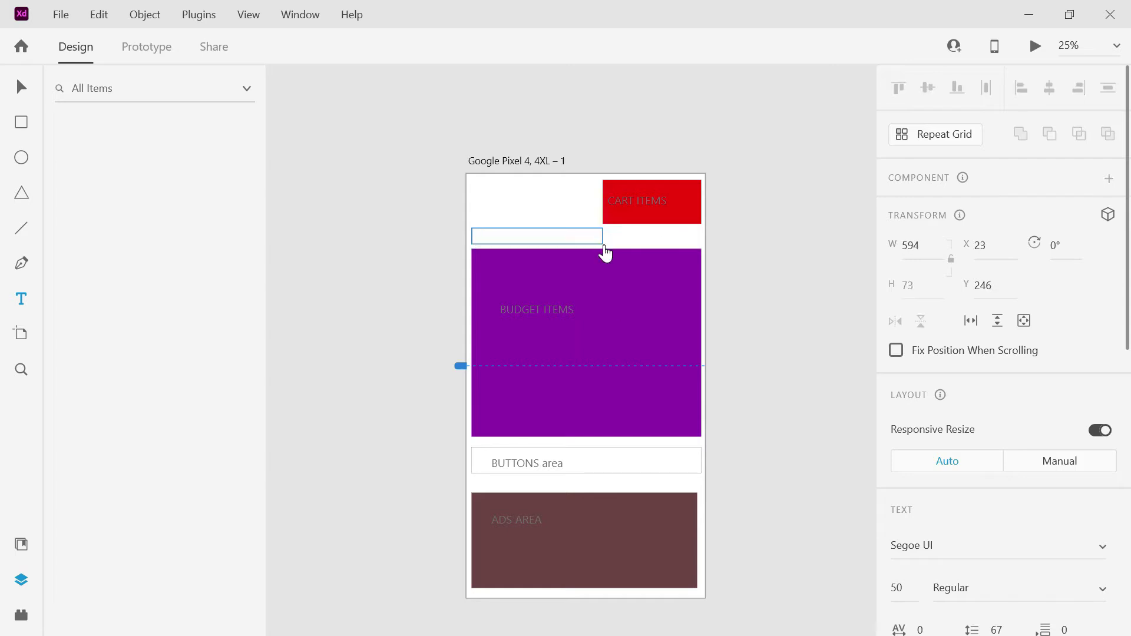
pyautogui.write('MY BUDGET')
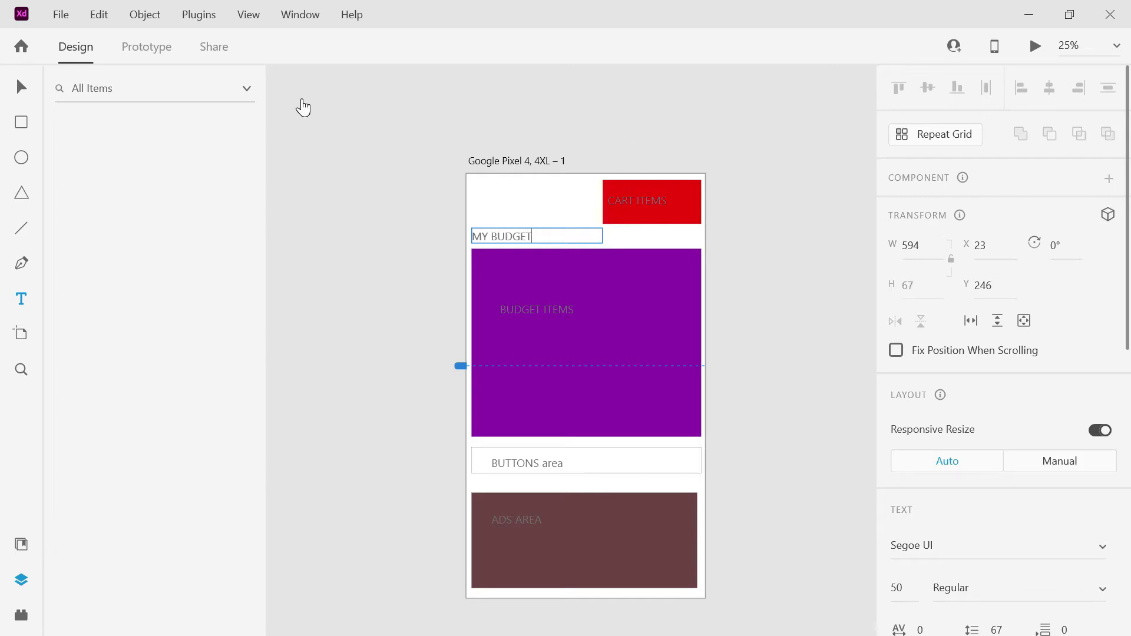
pyautogui.click(18, 89)
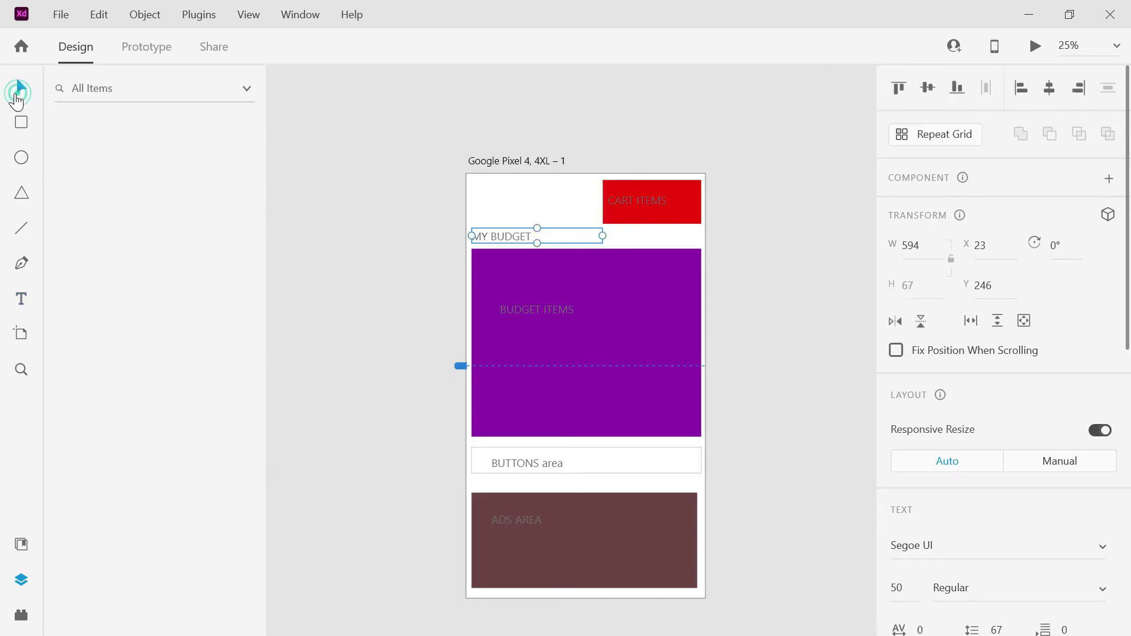
pyautogui.click(402, 263)
pyautogui.moveTo(516, 237); pyautogui.dragTo(517, 236)
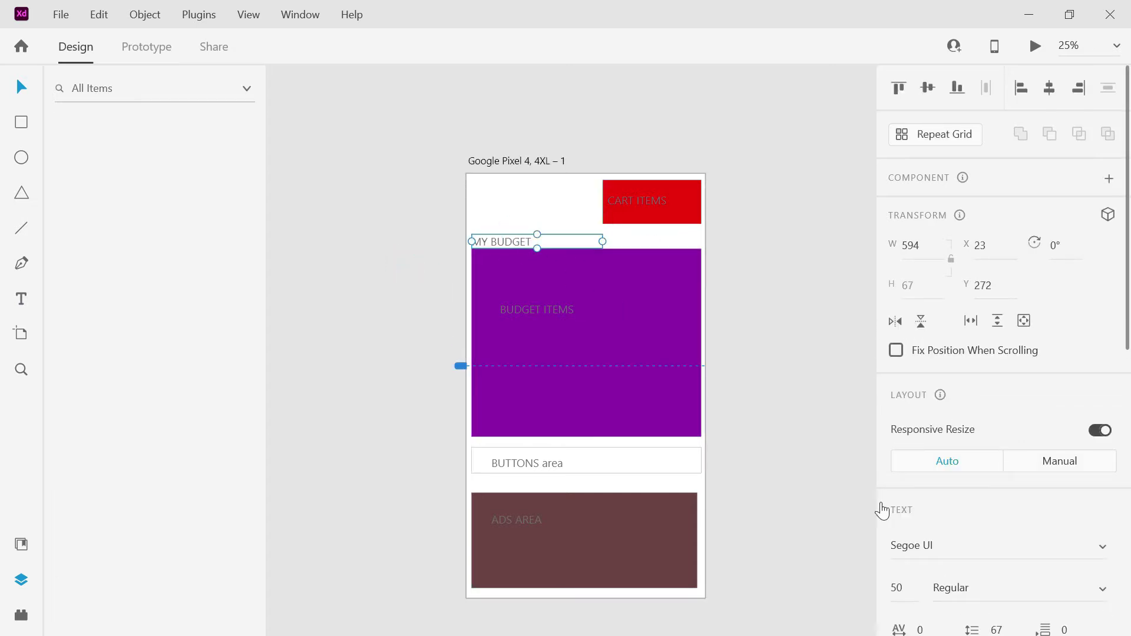
# Set the font style of the MY BUDGET title to Black Italic.
pyautogui.moveTo(1127, 296); pyautogui.dragTo(1128, 421)
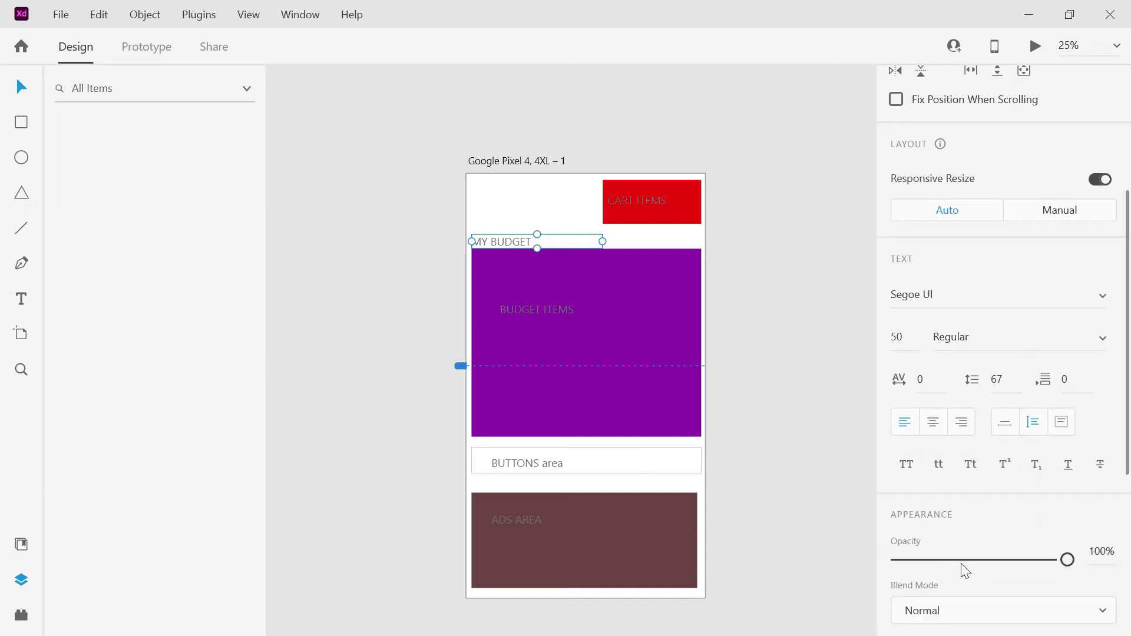
pyautogui.scroll(-3, 1128, 436)
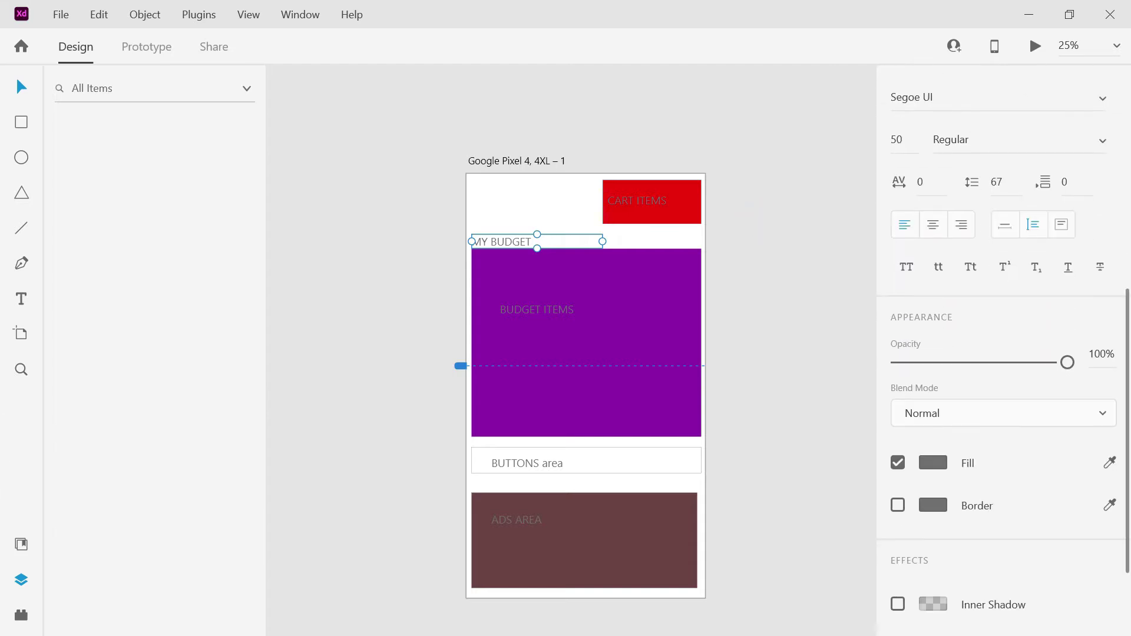
pyautogui.click(1025, 139)
pyautogui.click(1100, 141)
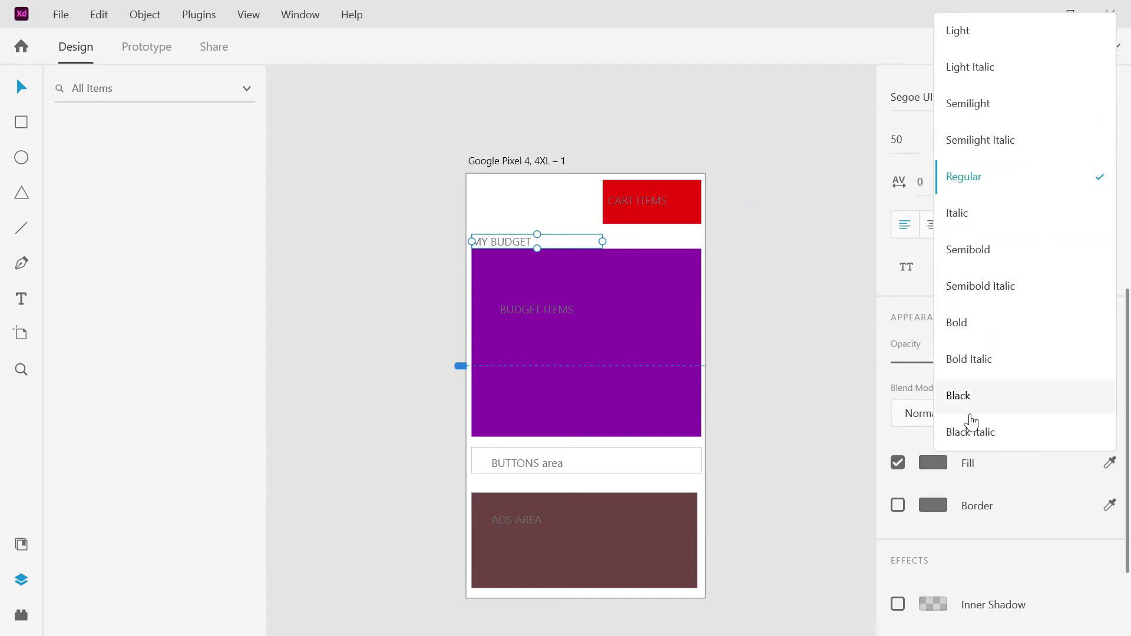
pyautogui.click(971, 433)
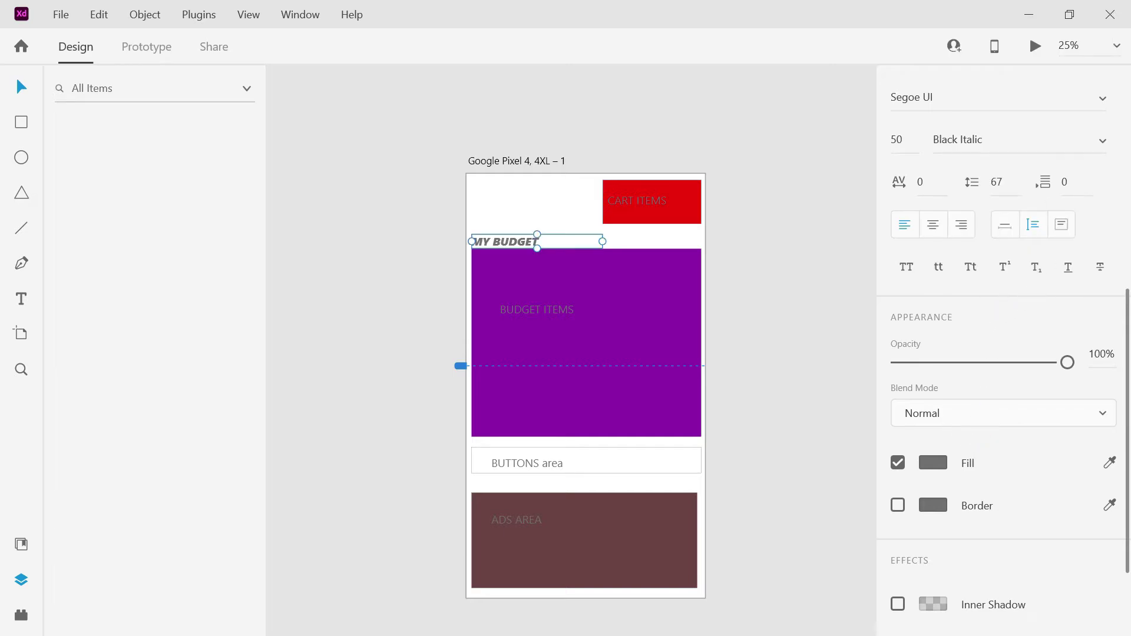
# Step through the fonts for the MY BUDGET title and settle on Wide Latin.
pyautogui.click(912, 97)
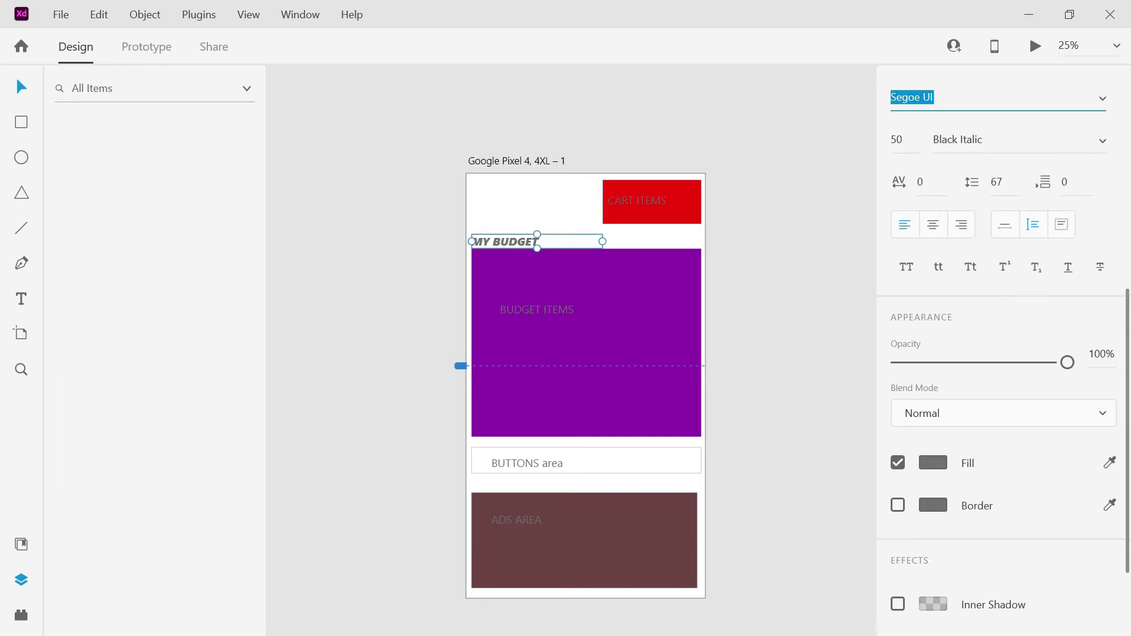
pyautogui.press('Down')
pyautogui.press('Down')
pyautogui.press('Down')
pyautogui.press('Down')
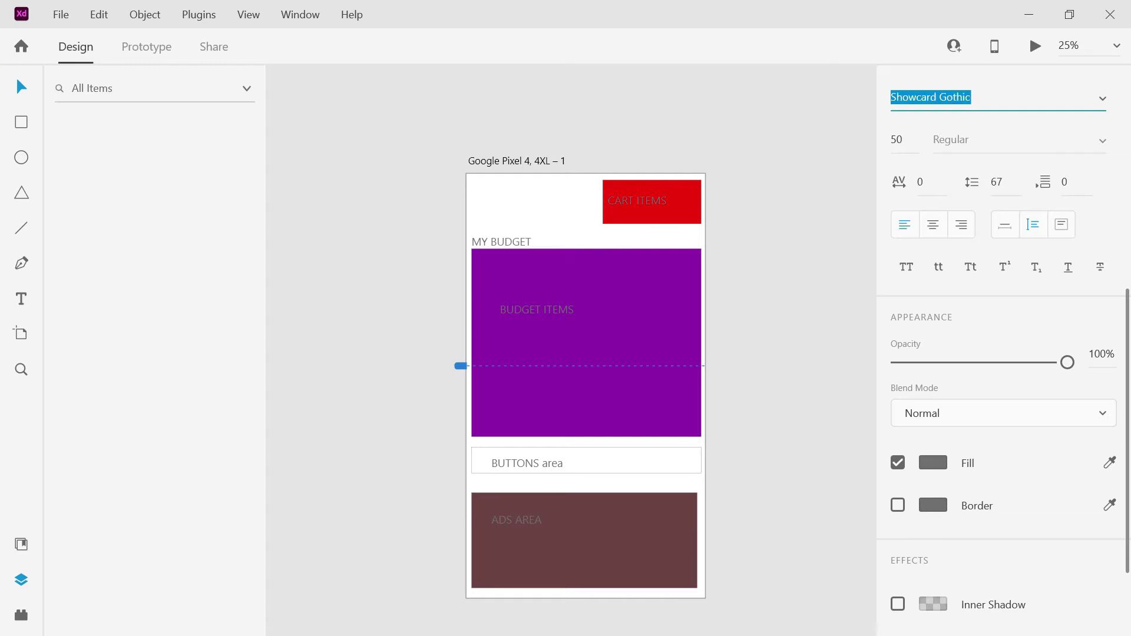
pyautogui.press('Down')
pyautogui.press('Down')
pyautogui.press('Down')
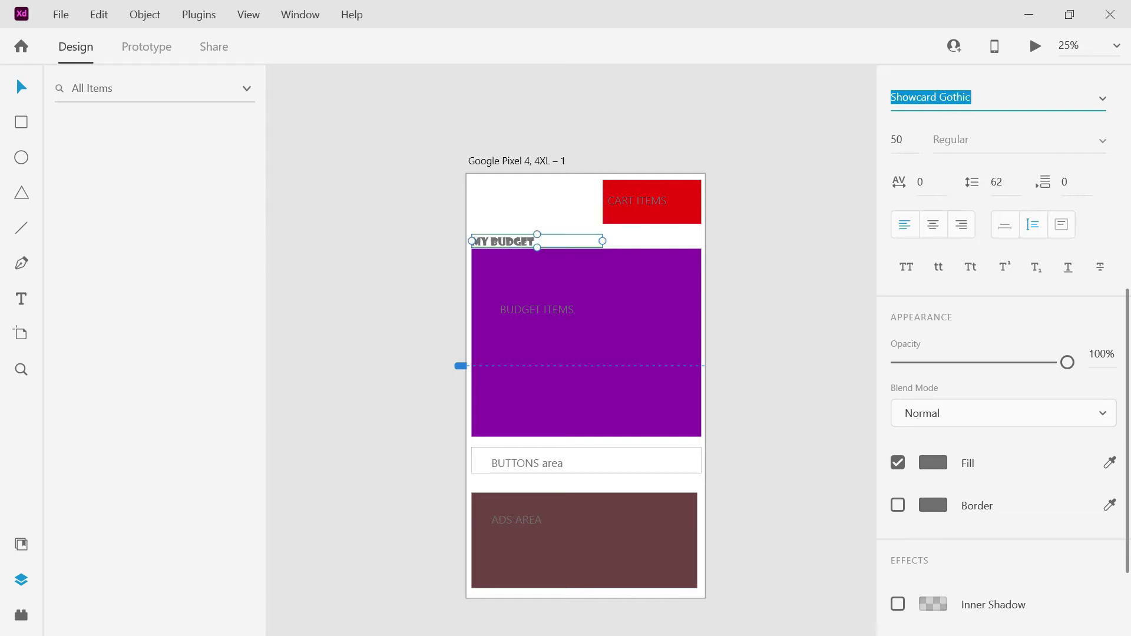
pyautogui.press('Down')
pyautogui.press('Down')
pyautogui.press('Down')
pyautogui.press('Down')
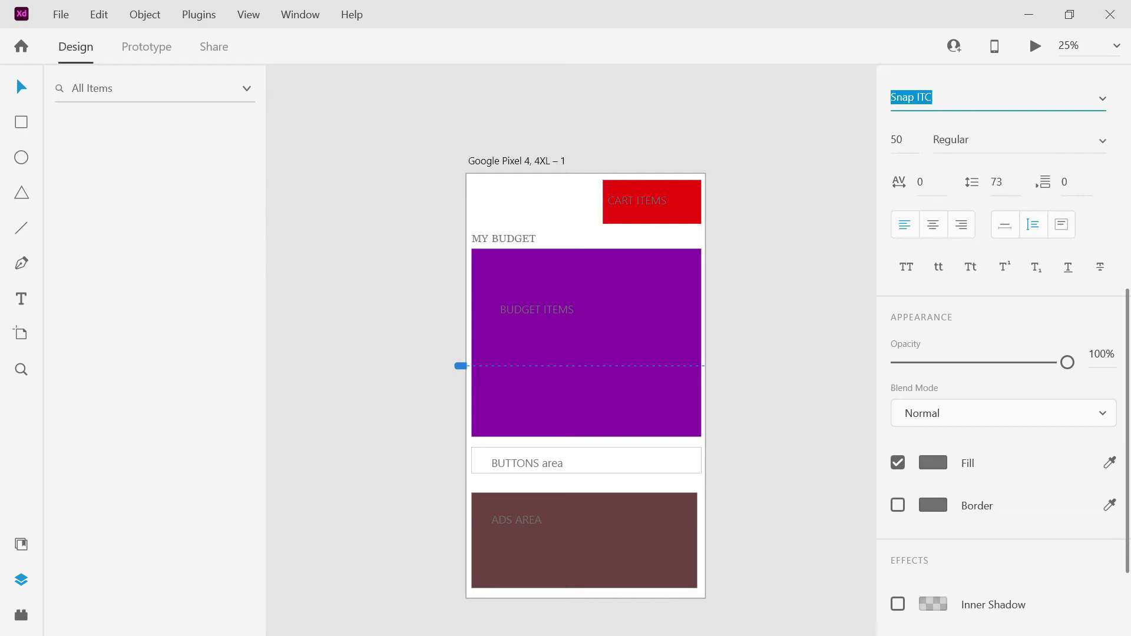
# Fill the MY BUDGET title with bright blue, #0033FA.
pyautogui.click(942, 464)
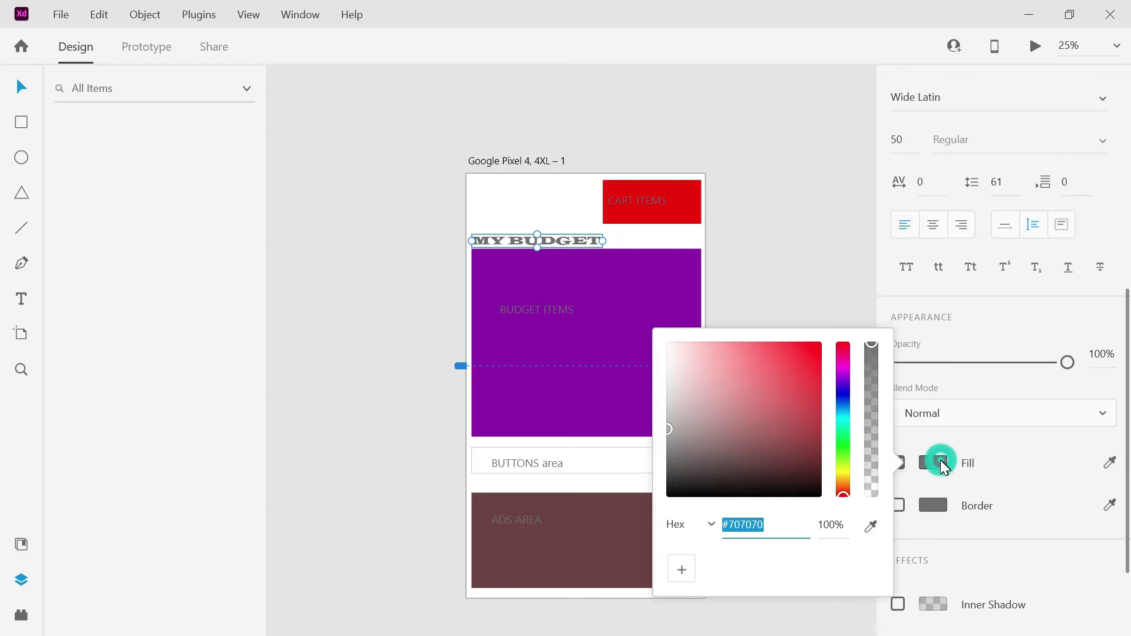
pyautogui.click(844, 399)
pyautogui.moveTo(808, 377); pyautogui.dragTo(827, 352)
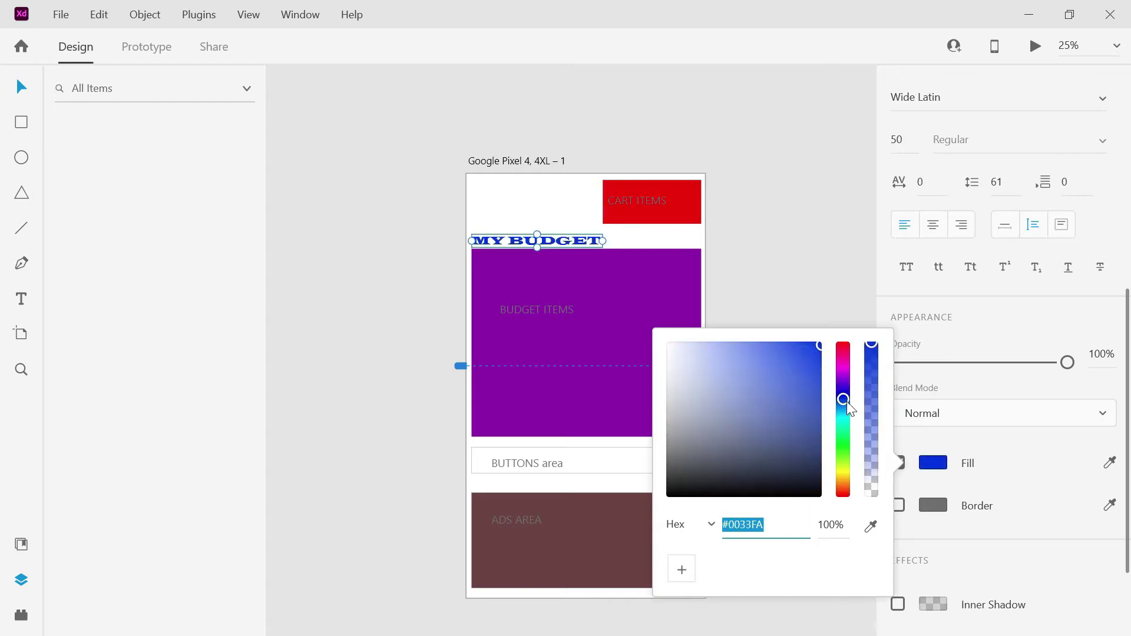
pyautogui.click(756, 185)
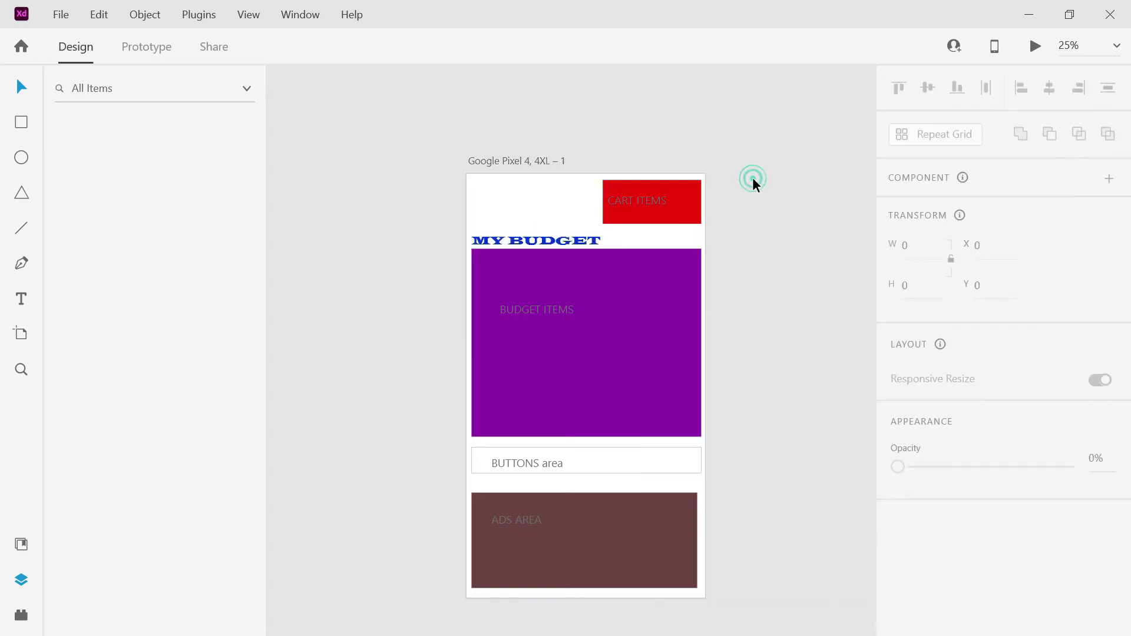
# Filter the layer list to Shapes and back to All Items, and open the layers of the Google Pixel 4 artboard.
pyautogui.click(513, 241)
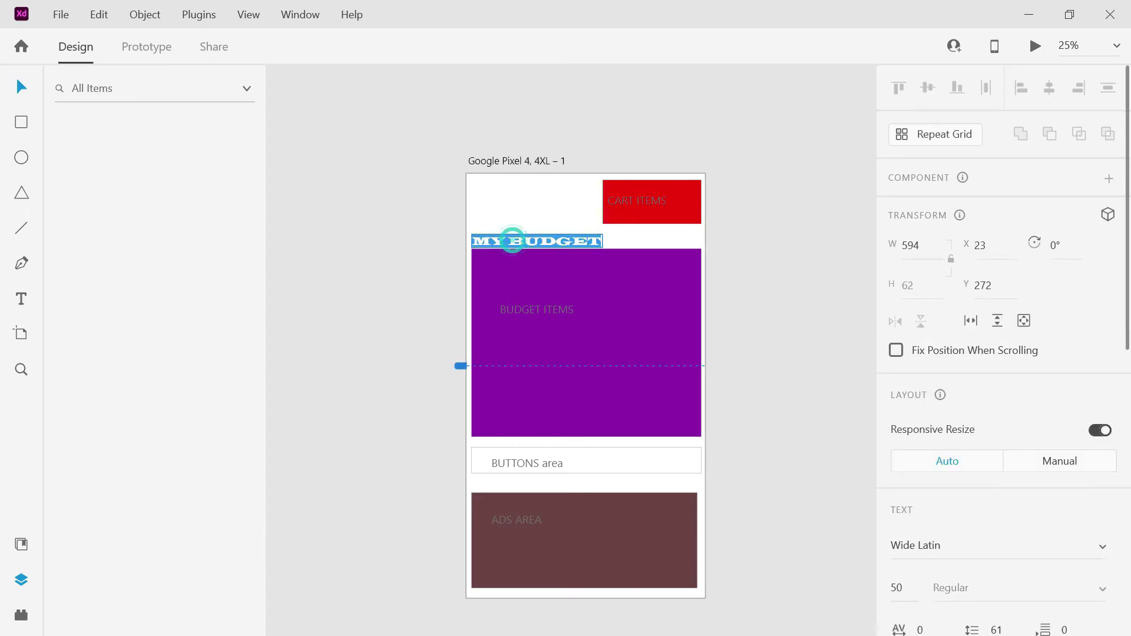
pyautogui.click(183, 82)
pyautogui.click(245, 89)
pyautogui.click(54, 89)
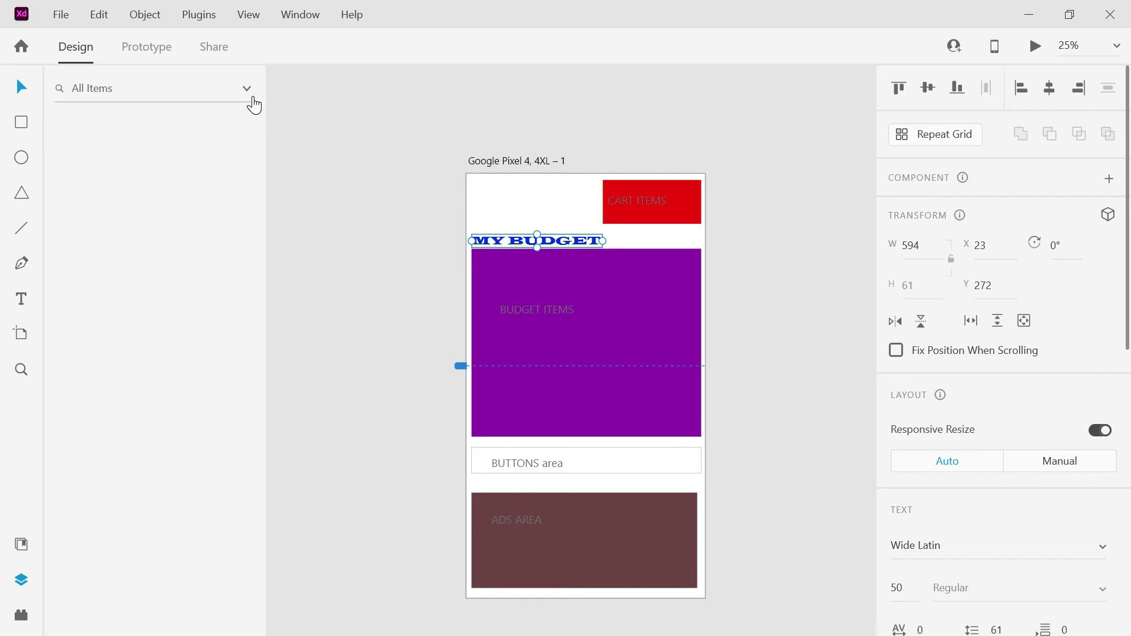
pyautogui.click(248, 90)
pyautogui.click(216, 176)
pyautogui.click(244, 89)
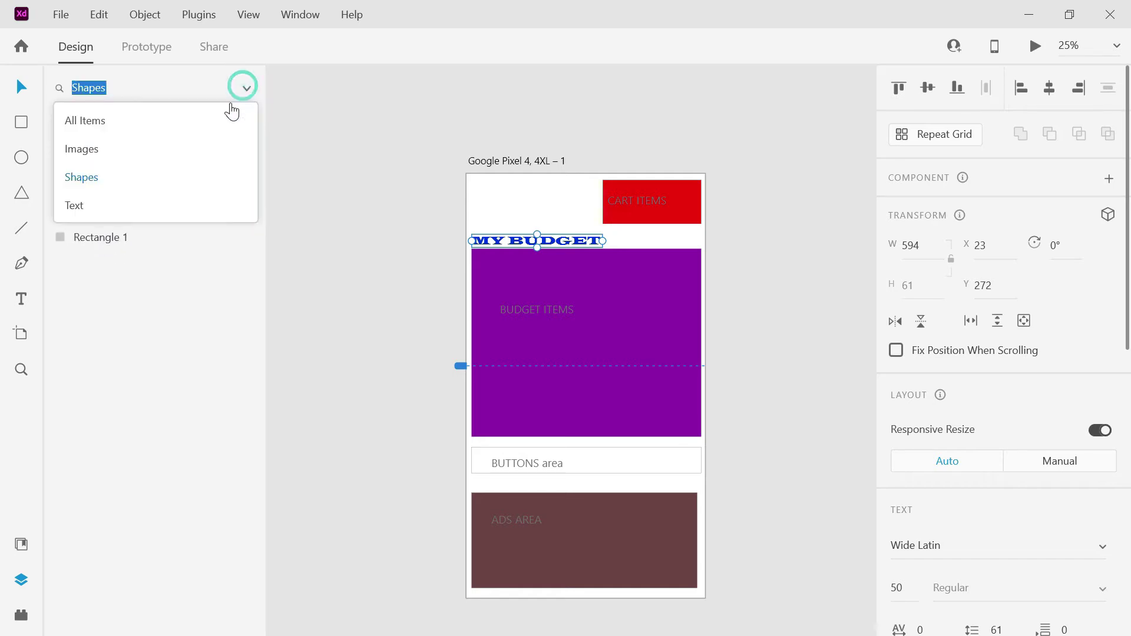
pyautogui.click(223, 118)
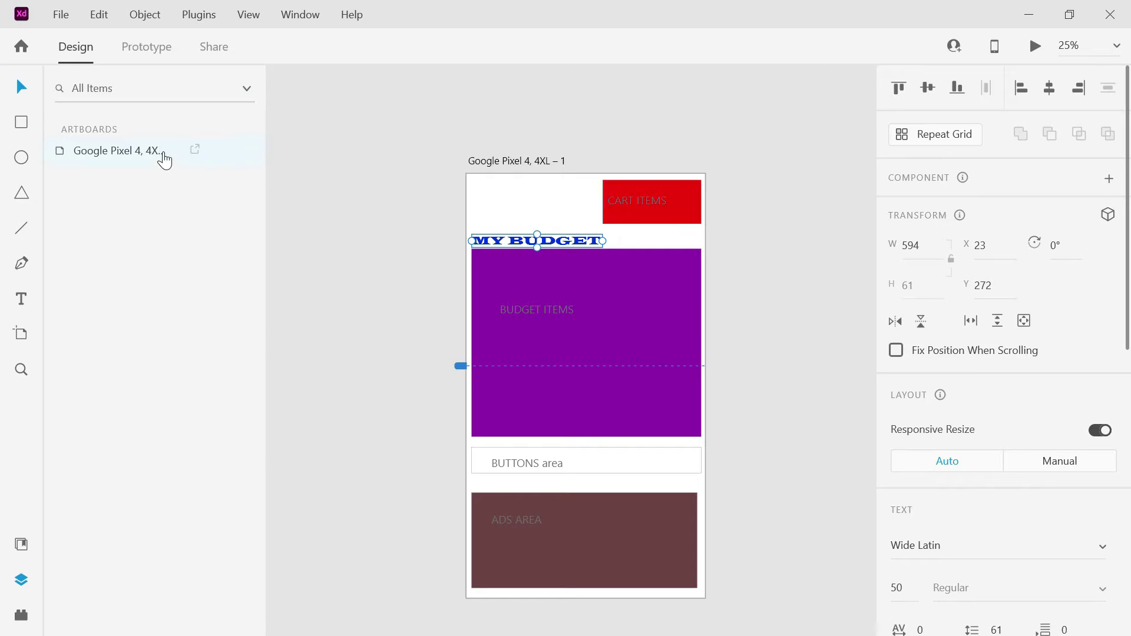
pyautogui.doubleClick(159, 151)
pyautogui.doubleClick(61, 151)
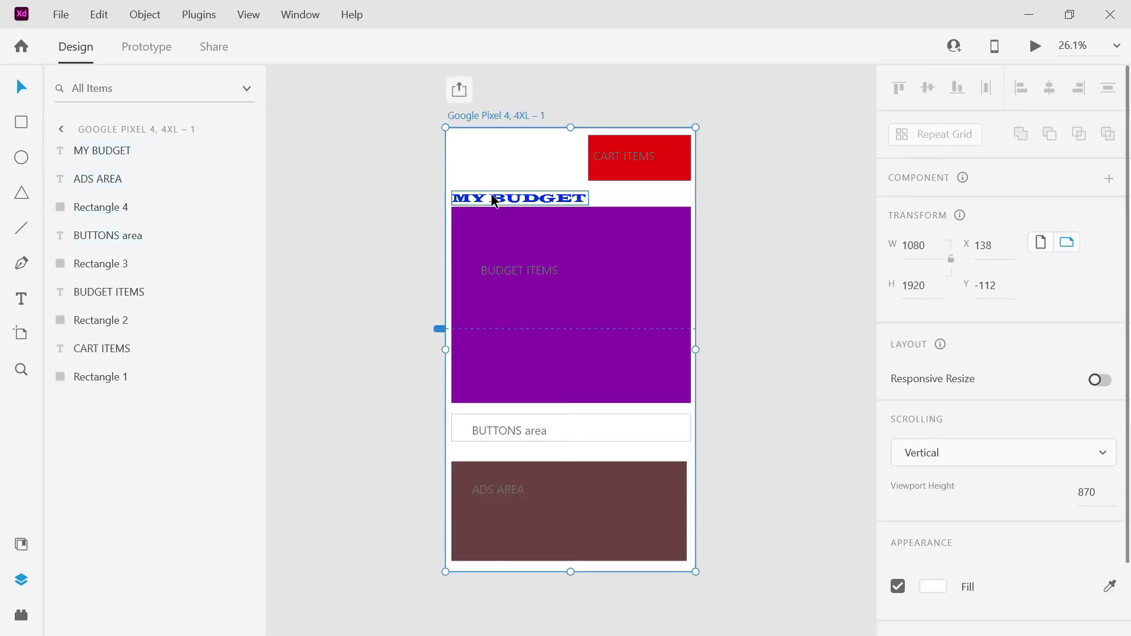
# Group the MY BUDGET title on its own and rename the group "Title".
pyautogui.click(507, 203)
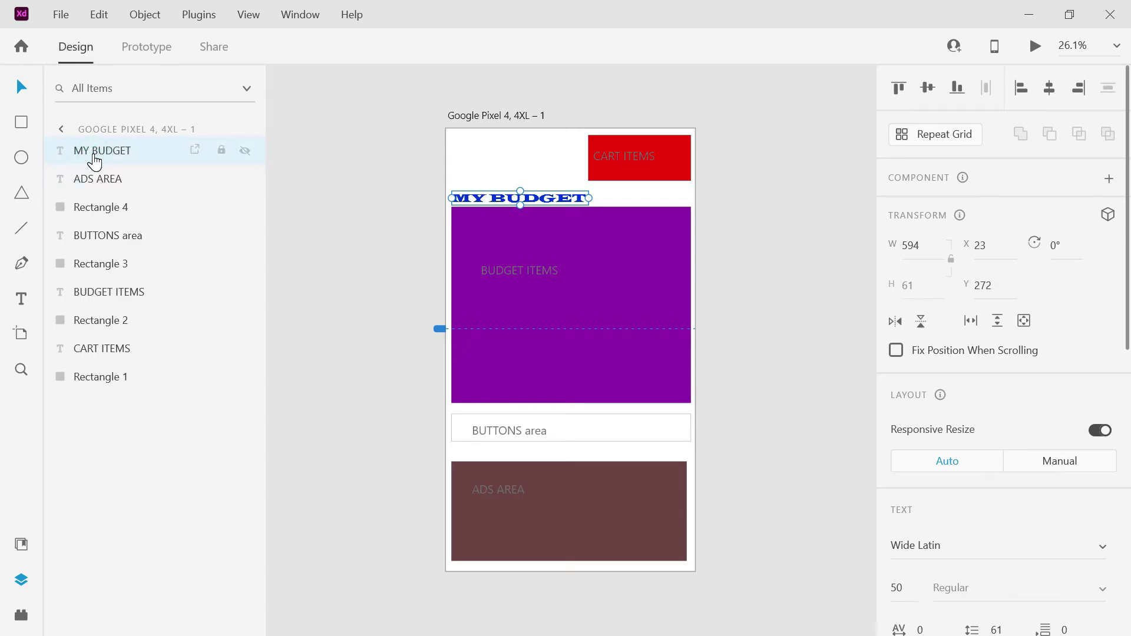
pyautogui.hotkey('ctrl', 'g')
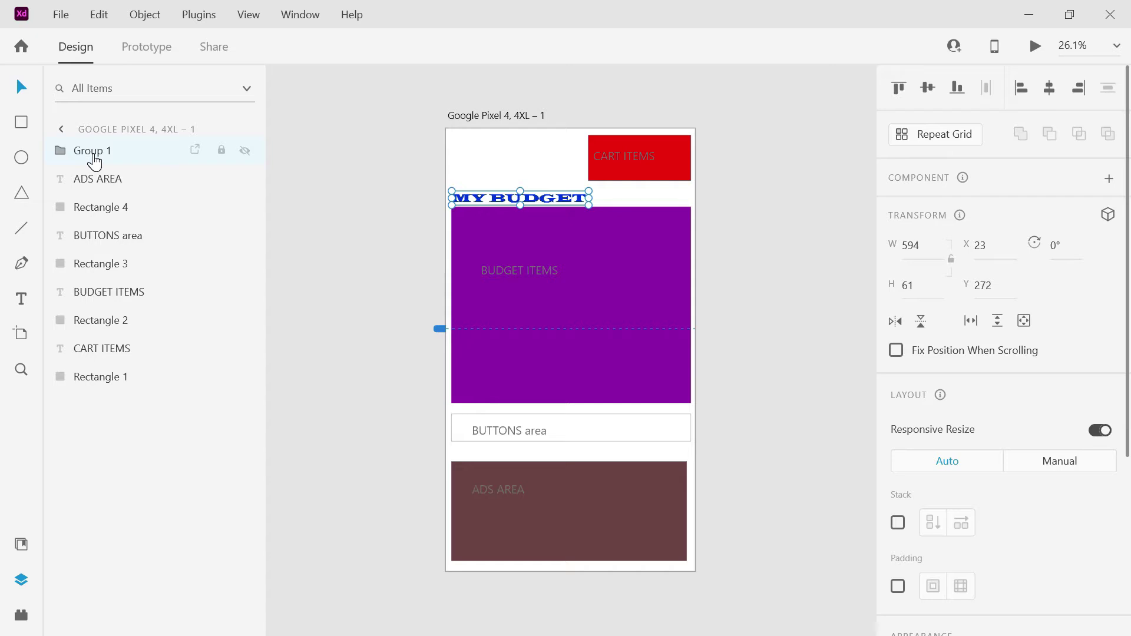
pyautogui.doubleClick(94, 152)
pyautogui.write('Title')
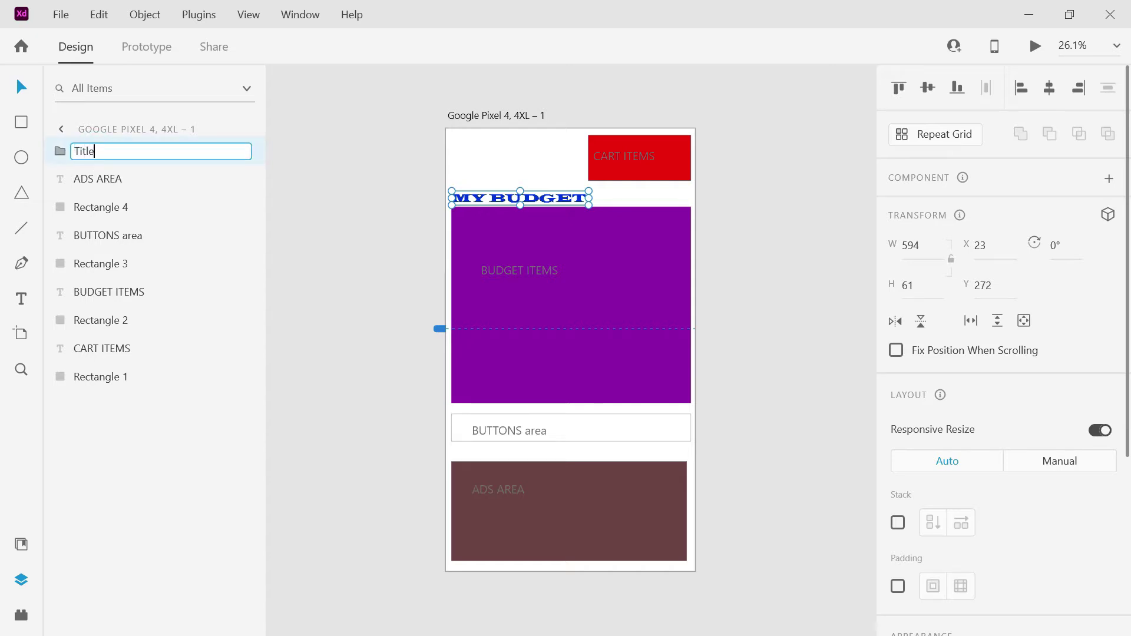
# Open the Title group and duplicate the MY BUDGET text inside it.
pyautogui.press('Return')
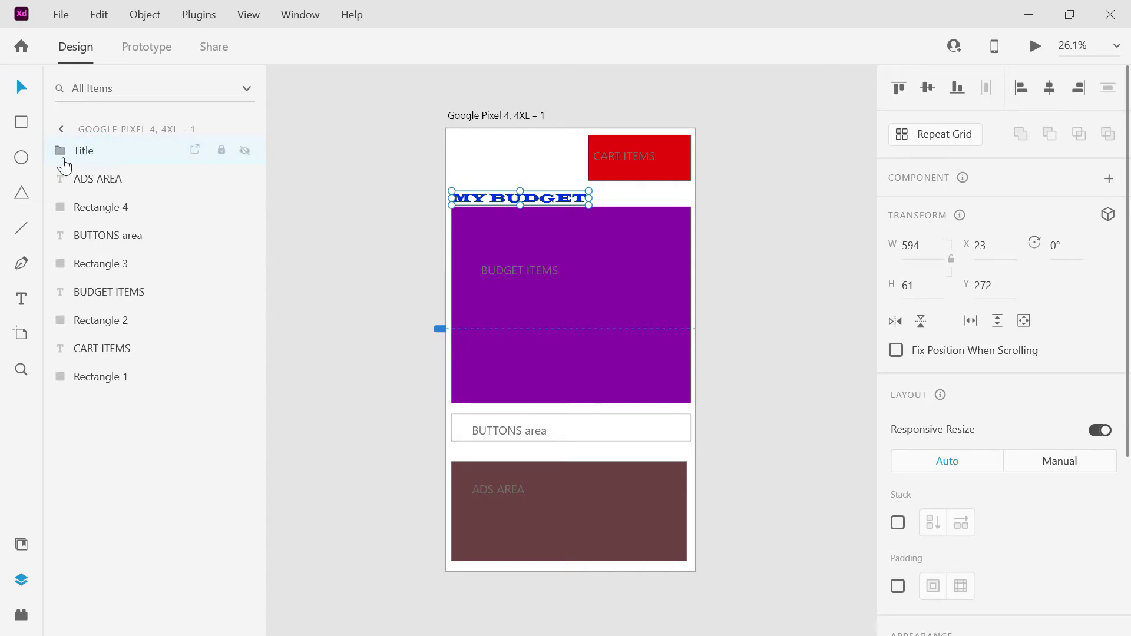
pyautogui.click(59, 151)
pyautogui.click(130, 181)
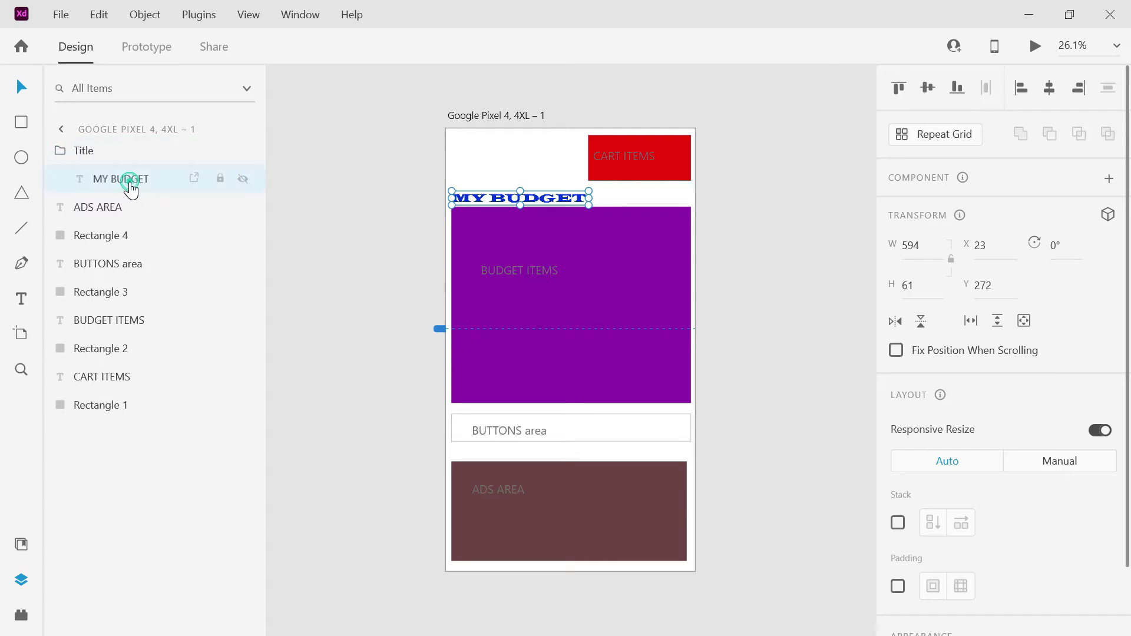
pyautogui.rightClick(130, 184)
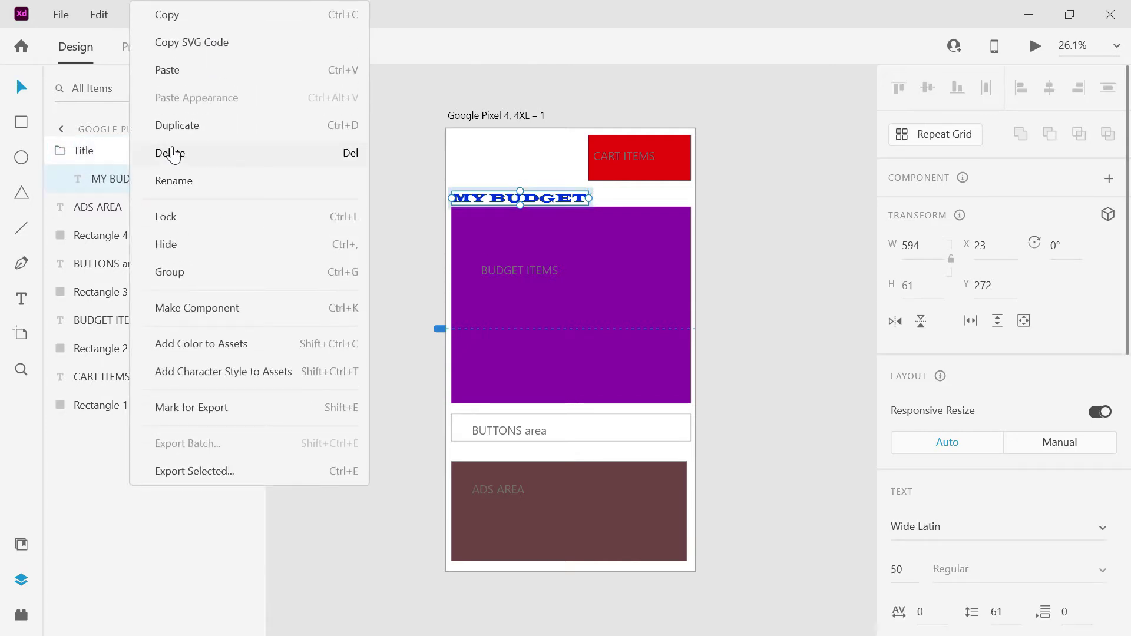
pyautogui.click(180, 125)
# Nudge the lower MY BUDGET copy slightly upward and fill it with pinkish red for a two-colour title effect.
pyautogui.click(148, 213)
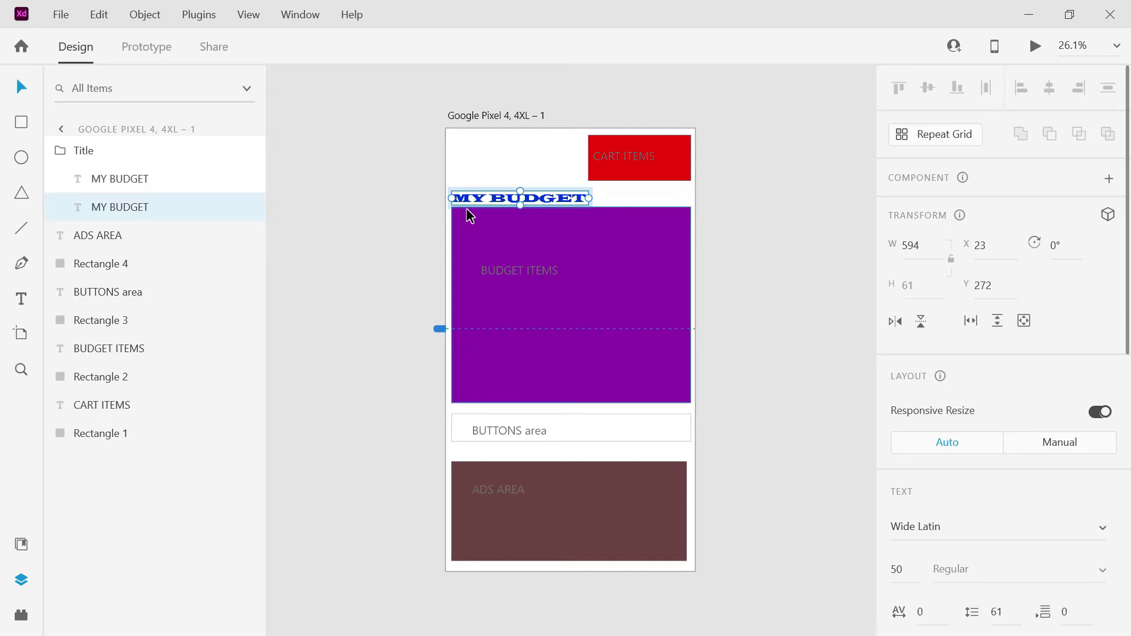
pyautogui.press('Up')
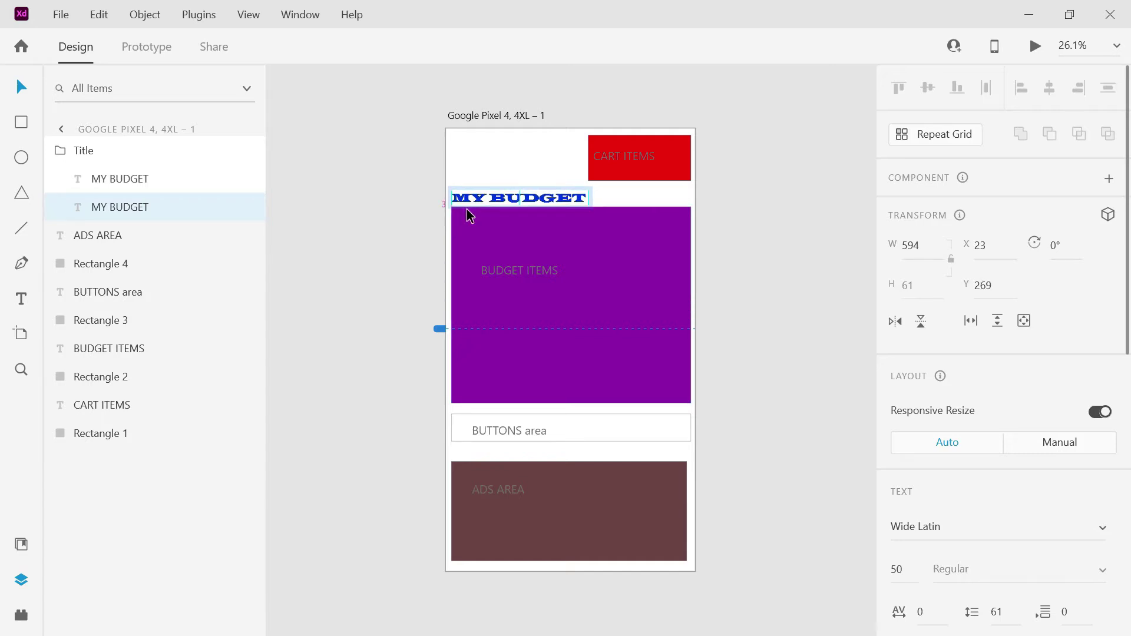
pyautogui.scroll(-8, 934, 429)
pyautogui.click(933, 423)
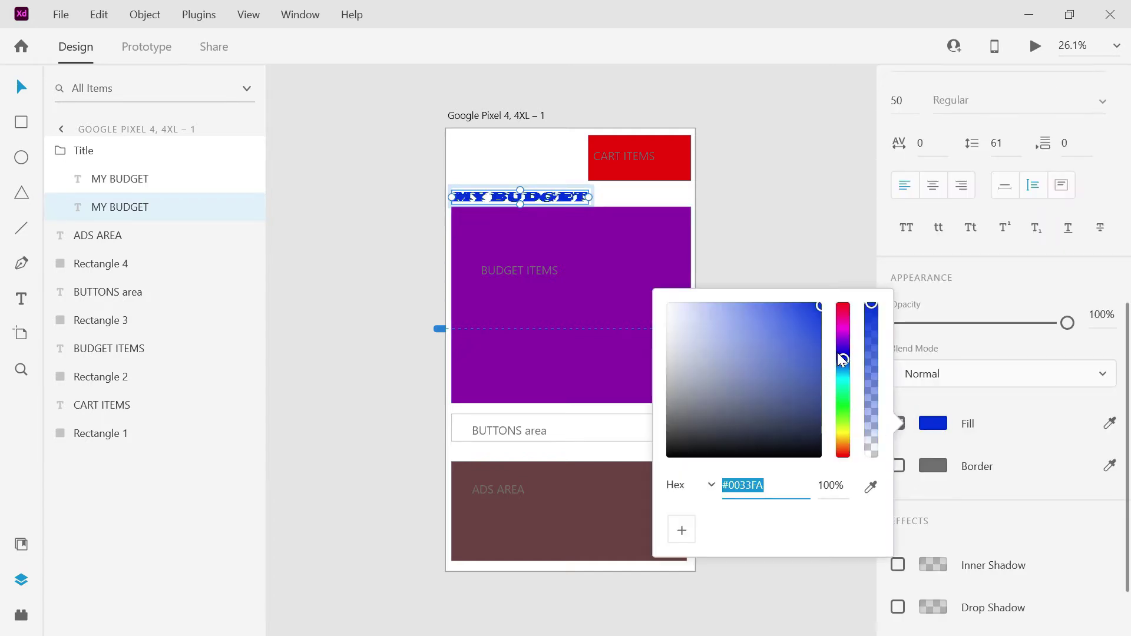
pyautogui.moveTo(843, 359); pyautogui.dragTo(844, 311)
pyautogui.click(109, 208)
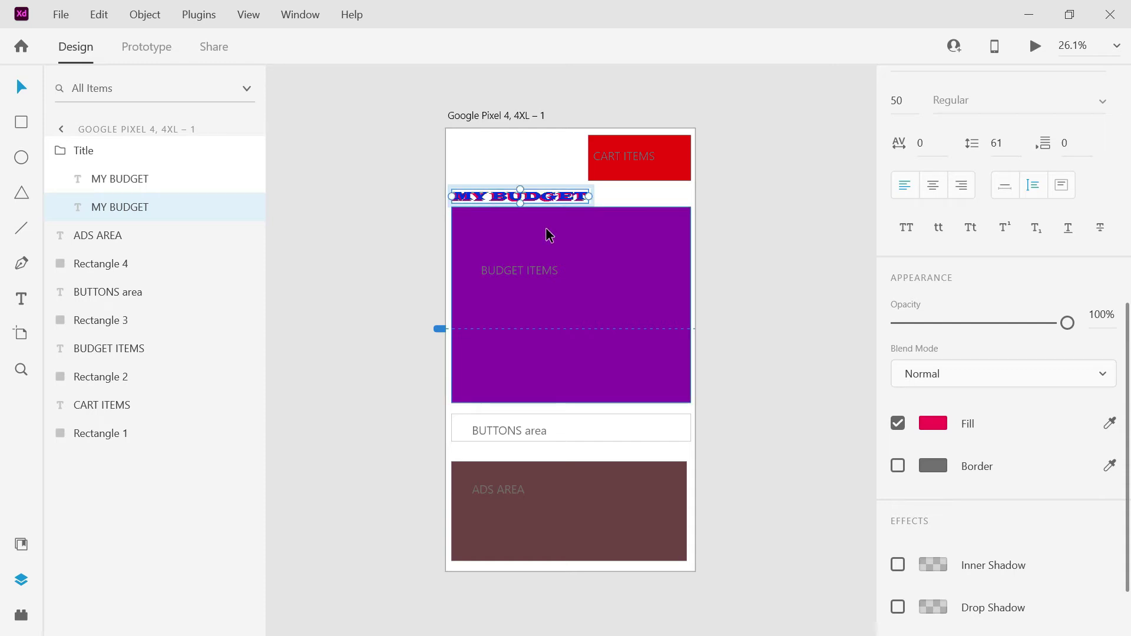
pyautogui.press('Escape')
# Draw a rectangle about 335 by 199 in the artboard's upper-left corner and fill it with green, #58AF1E.
pyautogui.click(22, 120)
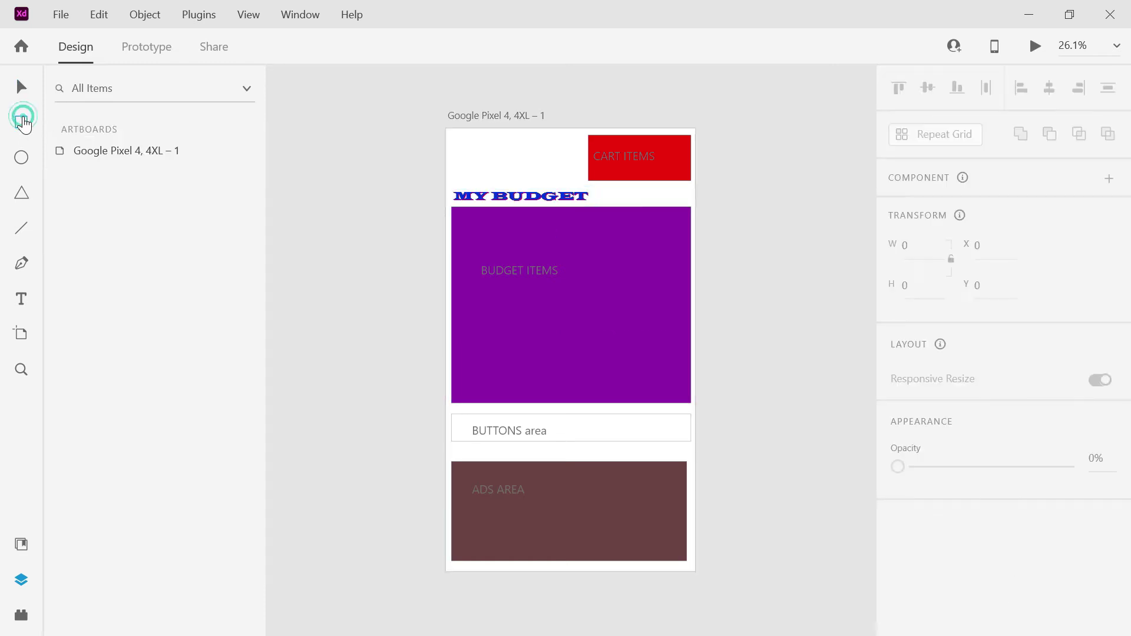
pyautogui.moveTo(453, 137)
pyautogui.mouseDown()
pyautogui.moveTo(576, 187)
pyautogui.moveTo(529, 181)
pyautogui.mouseUp()
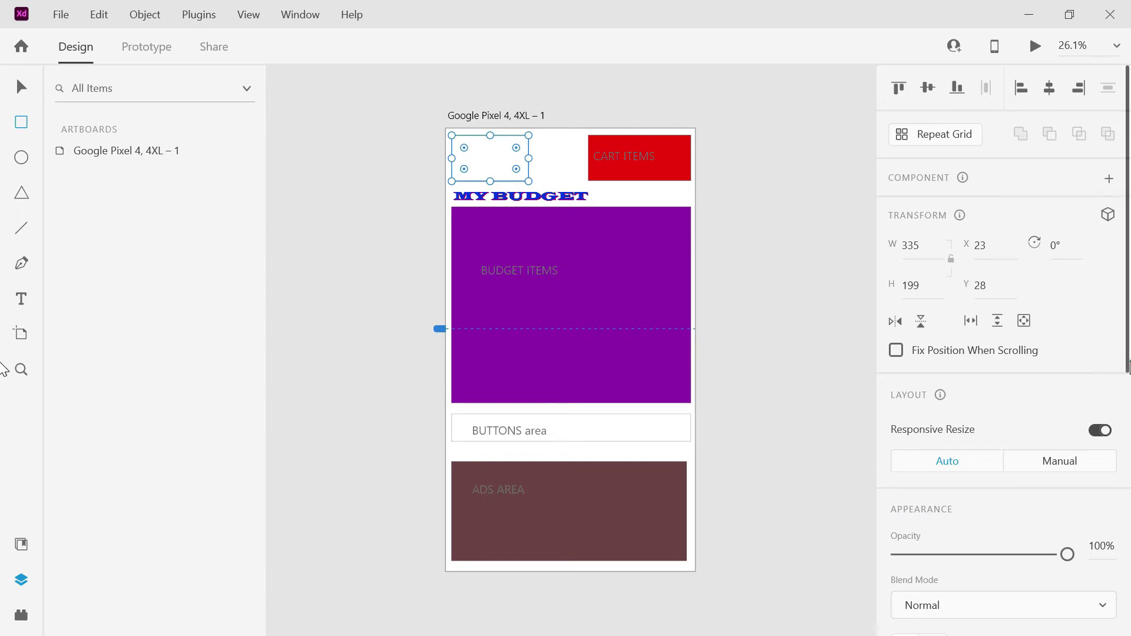
pyautogui.scroll(-4, 1001, 412)
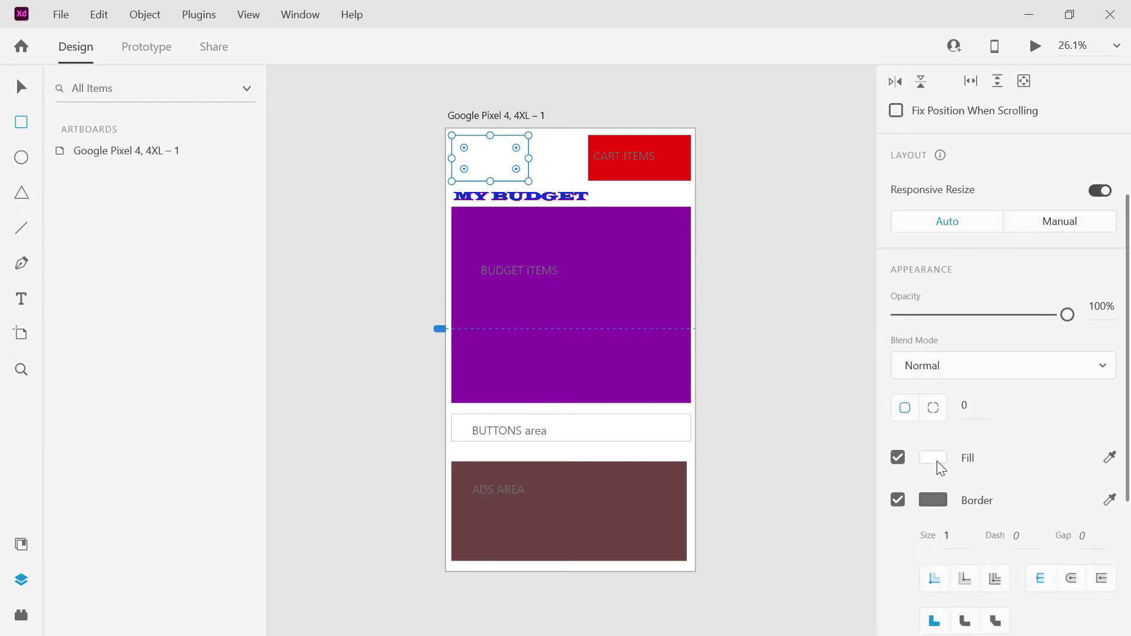
pyautogui.click(937, 461)
pyautogui.click(843, 466)
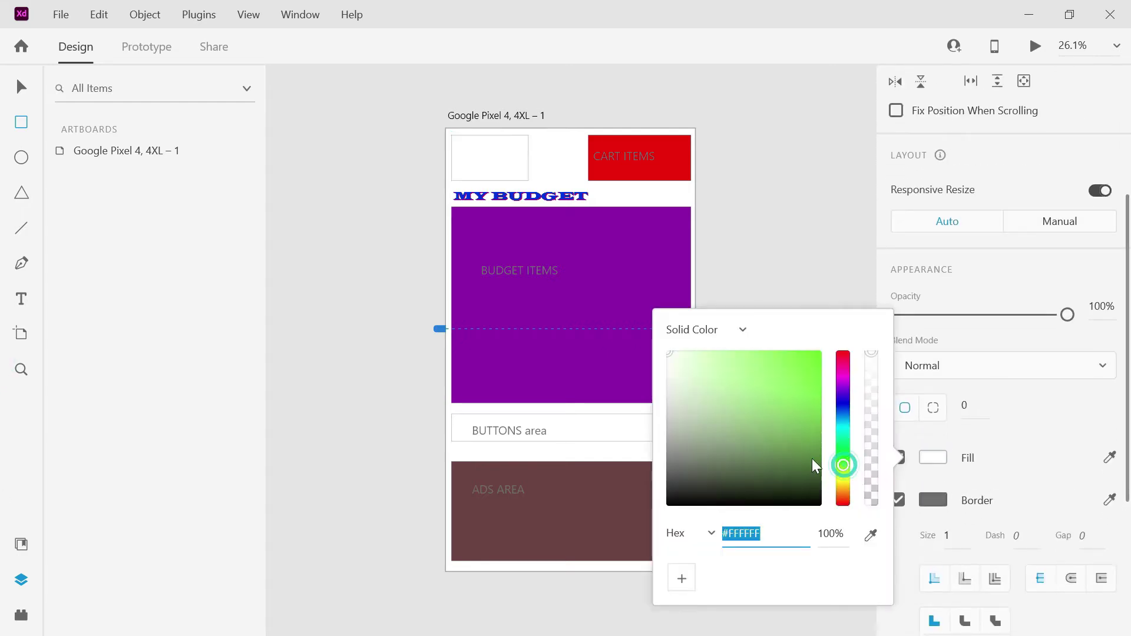
pyautogui.click(775, 411)
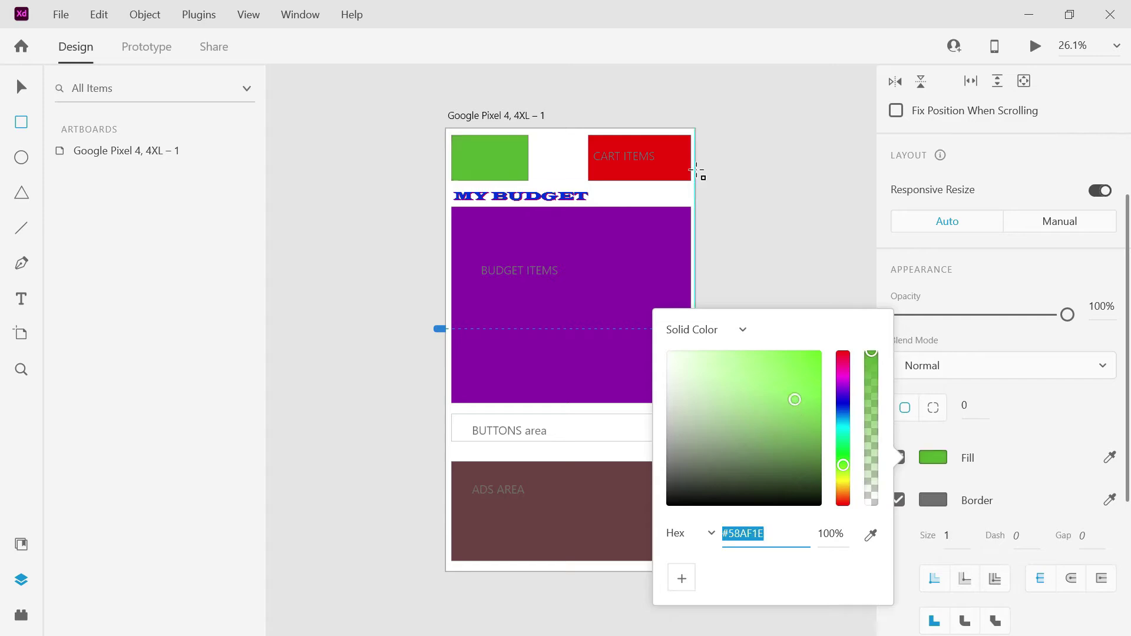
# Add the text LOGO inside the green rectangle and widen its text box to about 274 so it fits on one line.
pyautogui.click(27, 309)
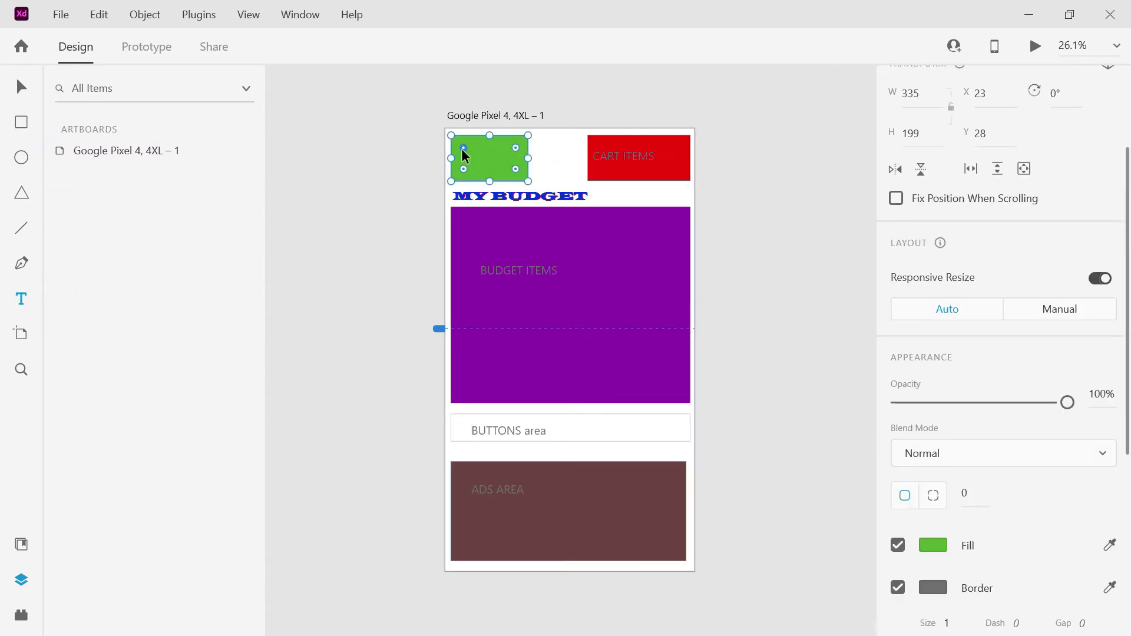
pyautogui.moveTo(472, 147); pyautogui.dragTo(520, 176)
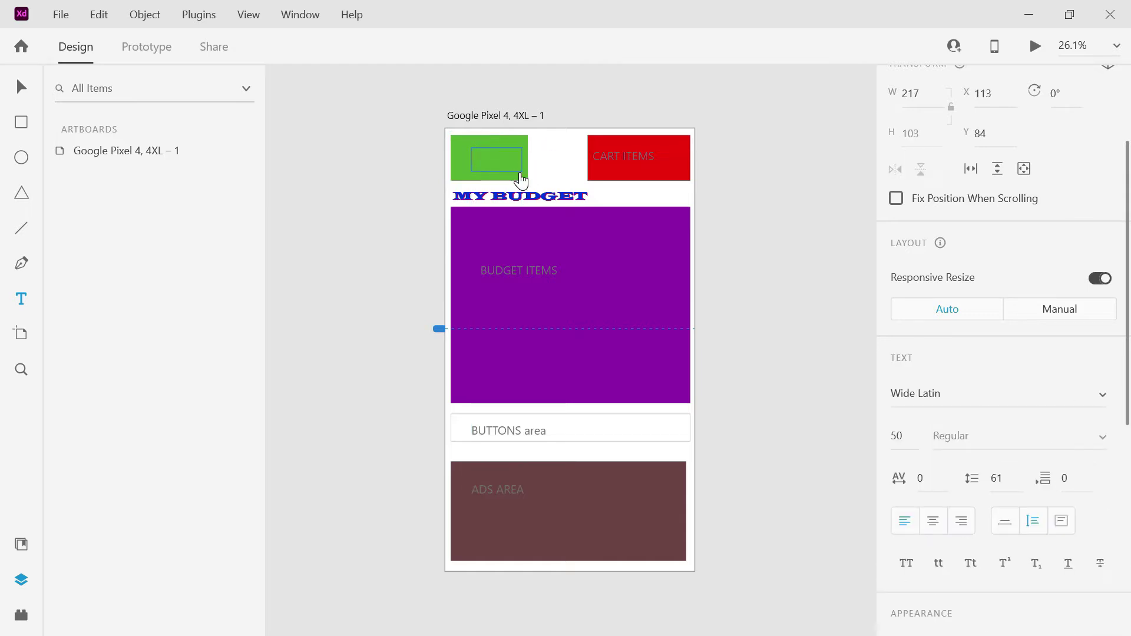
pyautogui.write('LOGO')
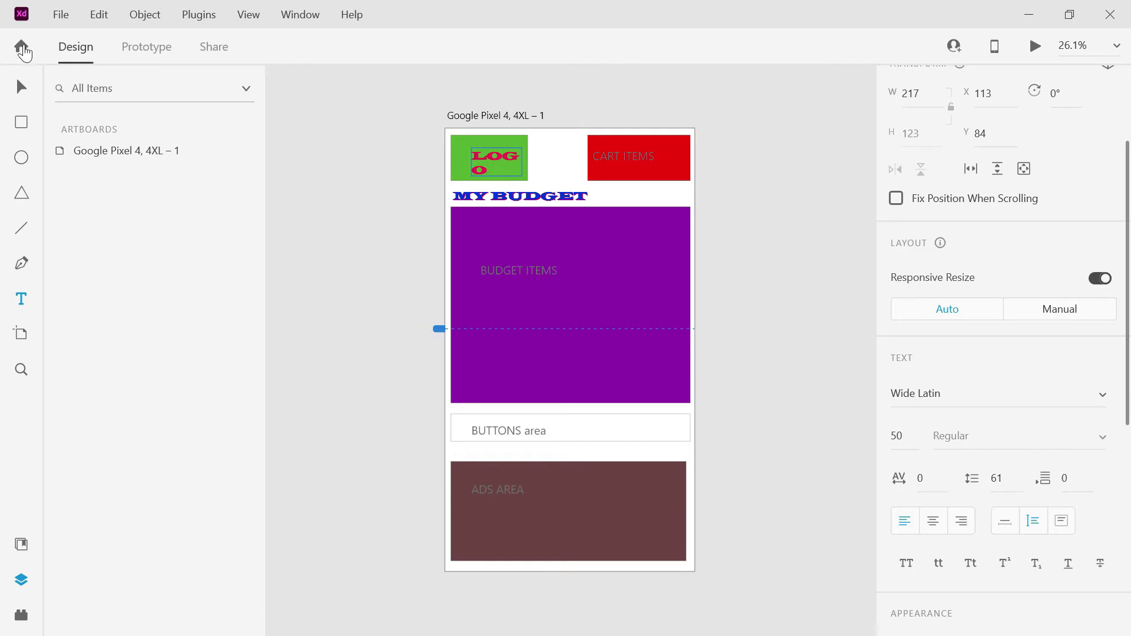
pyautogui.click(25, 88)
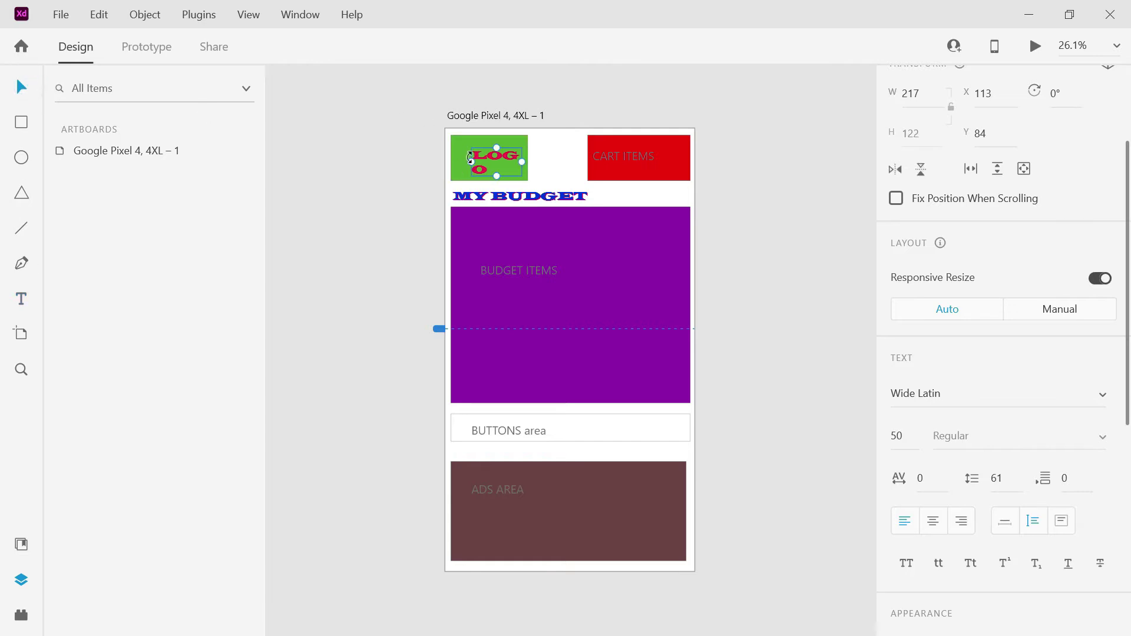
pyautogui.moveTo(472, 159); pyautogui.dragTo(460, 157)
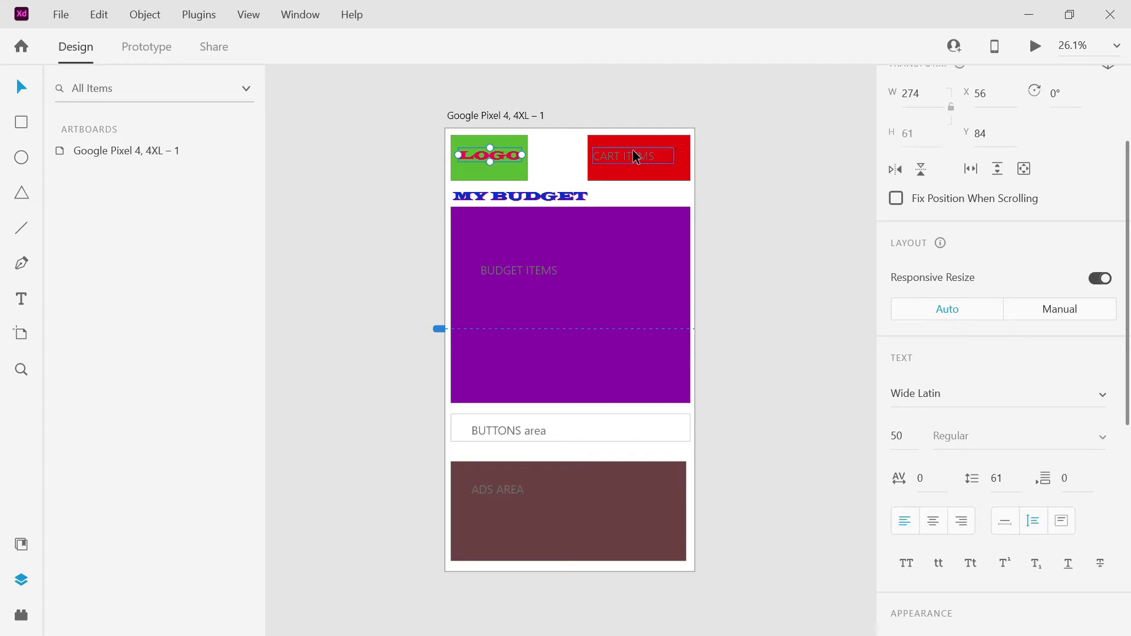
pyautogui.click(816, 90)
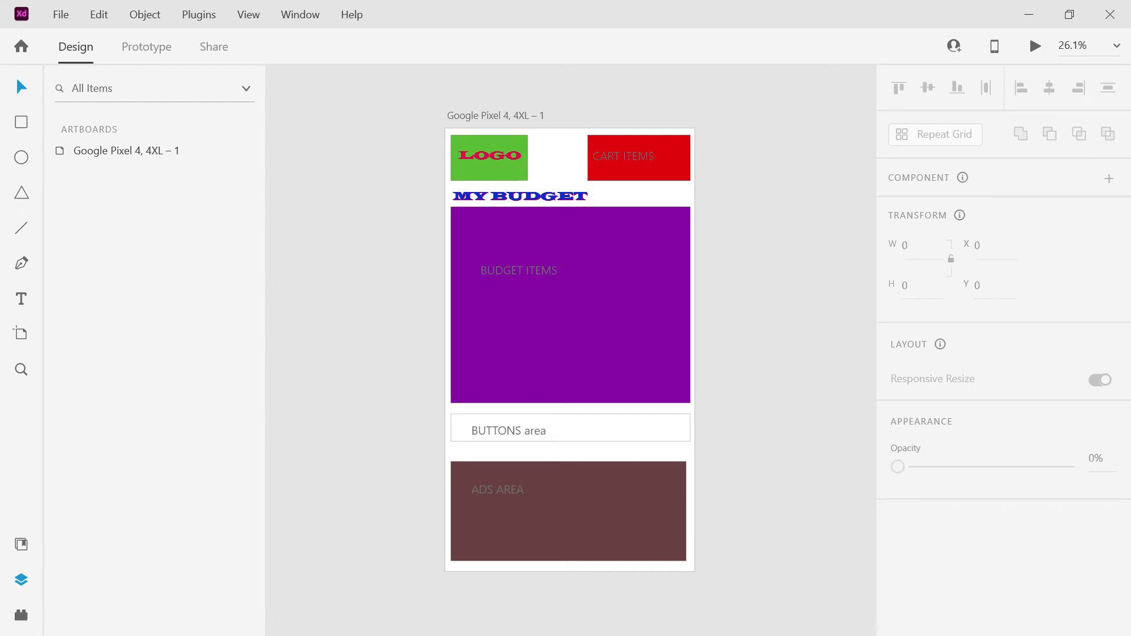
# Switch to Adobe Illustrator 2020 by launching it from the installed programs.
pyautogui.click(21, 619)
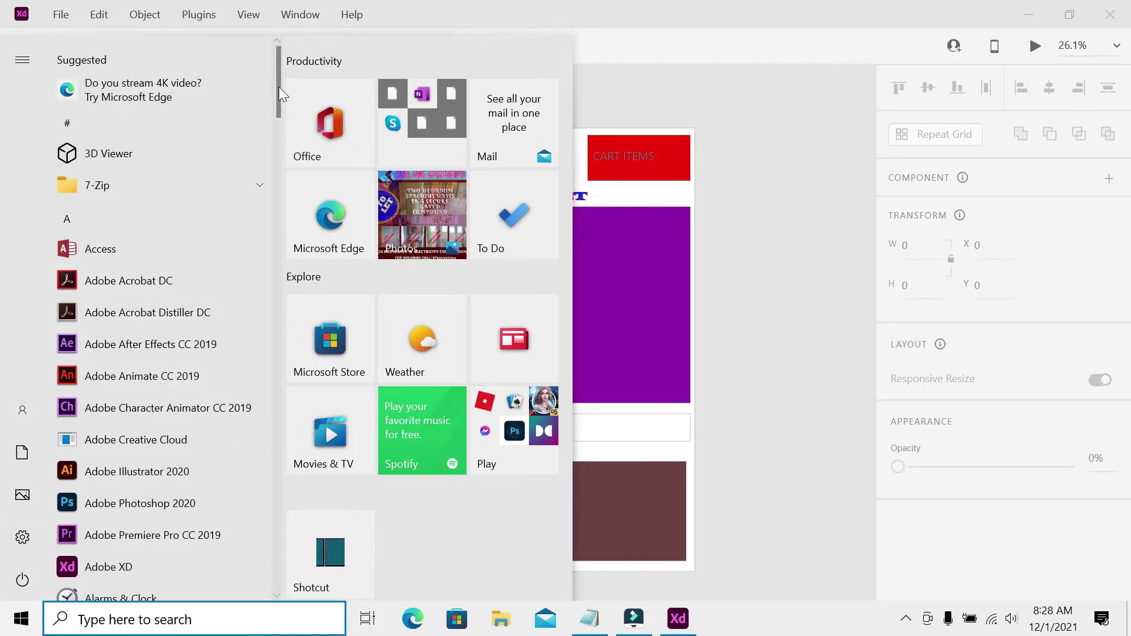
pyautogui.moveTo(278, 87); pyautogui.dragTo(288, 122)
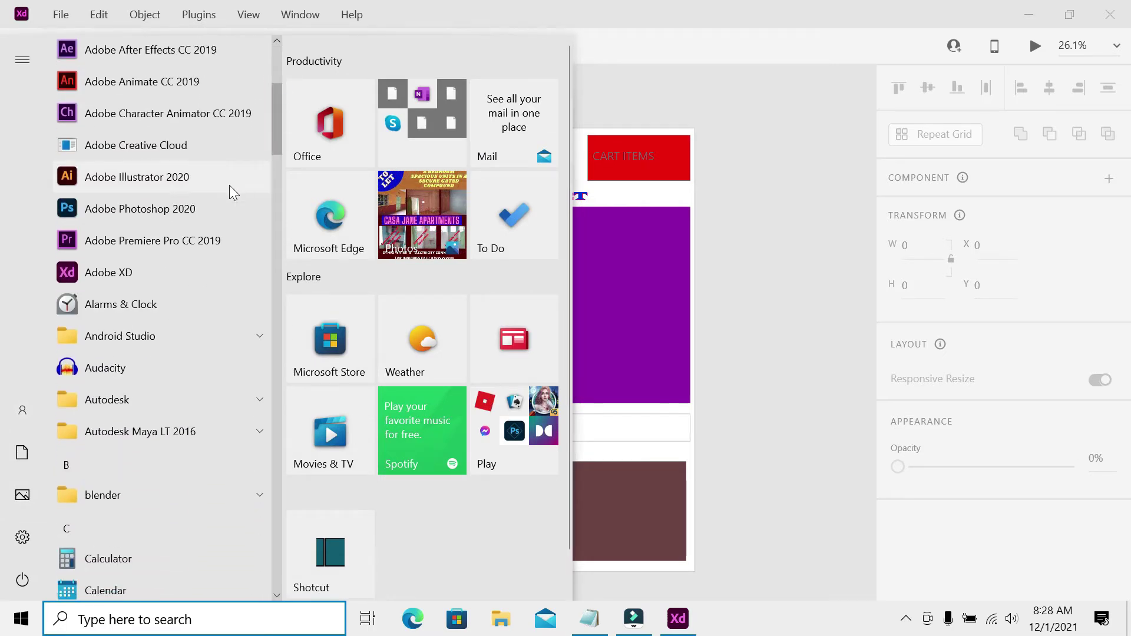
pyautogui.click(175, 186)
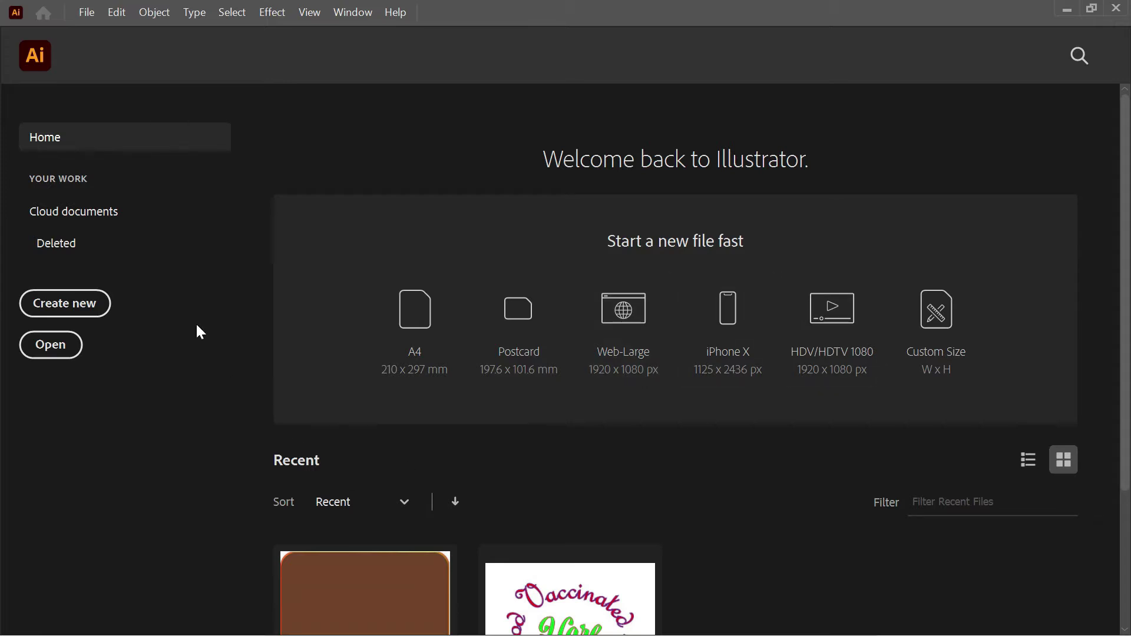
# Create a new 512 by 512 px document in RGB color named "budget app logo".
pyautogui.click(84, 311)
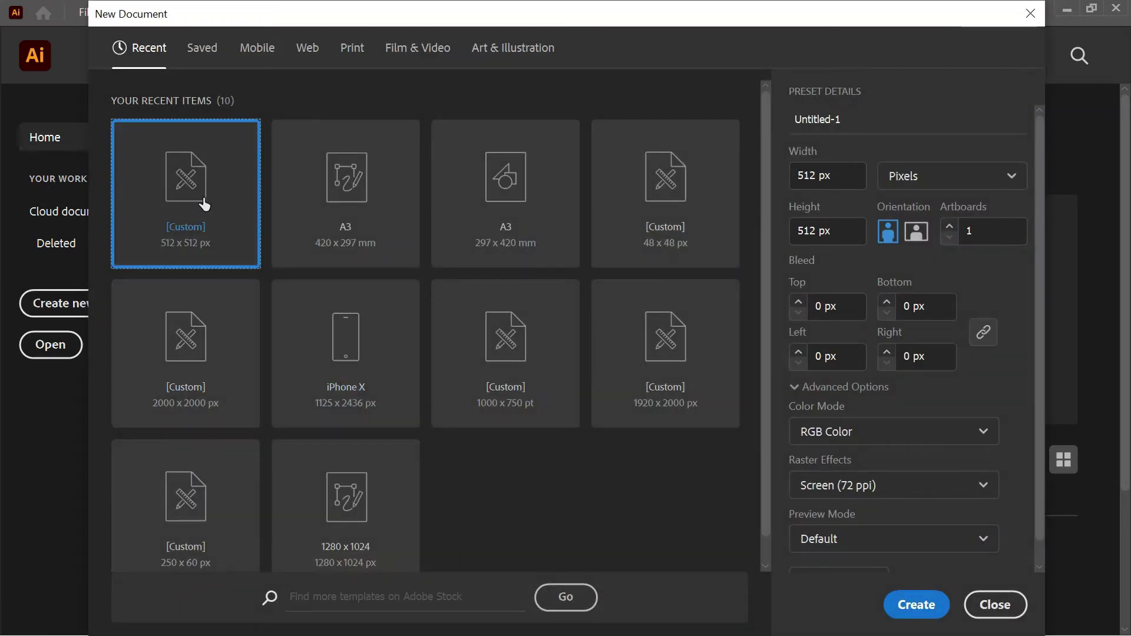
pyautogui.click(853, 117)
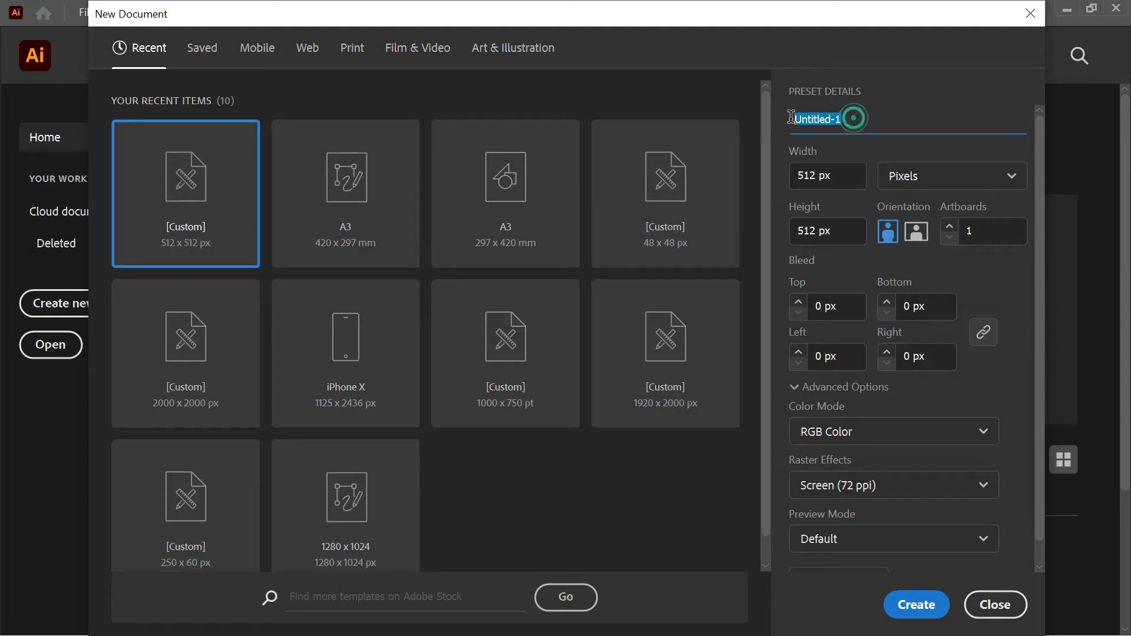
pyautogui.write('budget app logo')
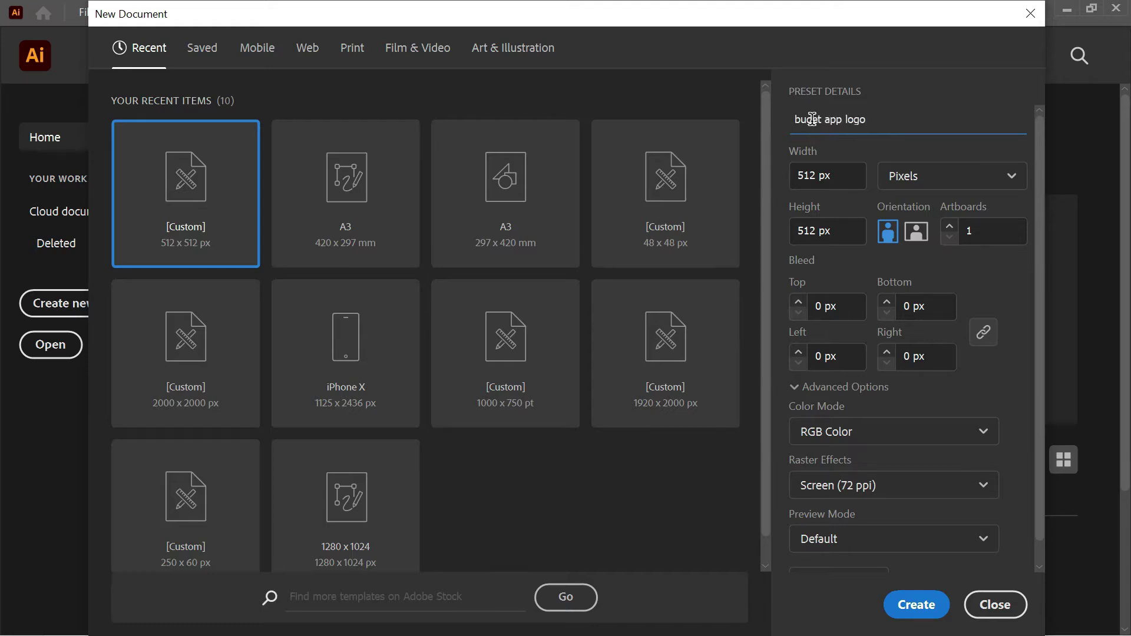
pyautogui.write('d')
pyautogui.click(917, 614)
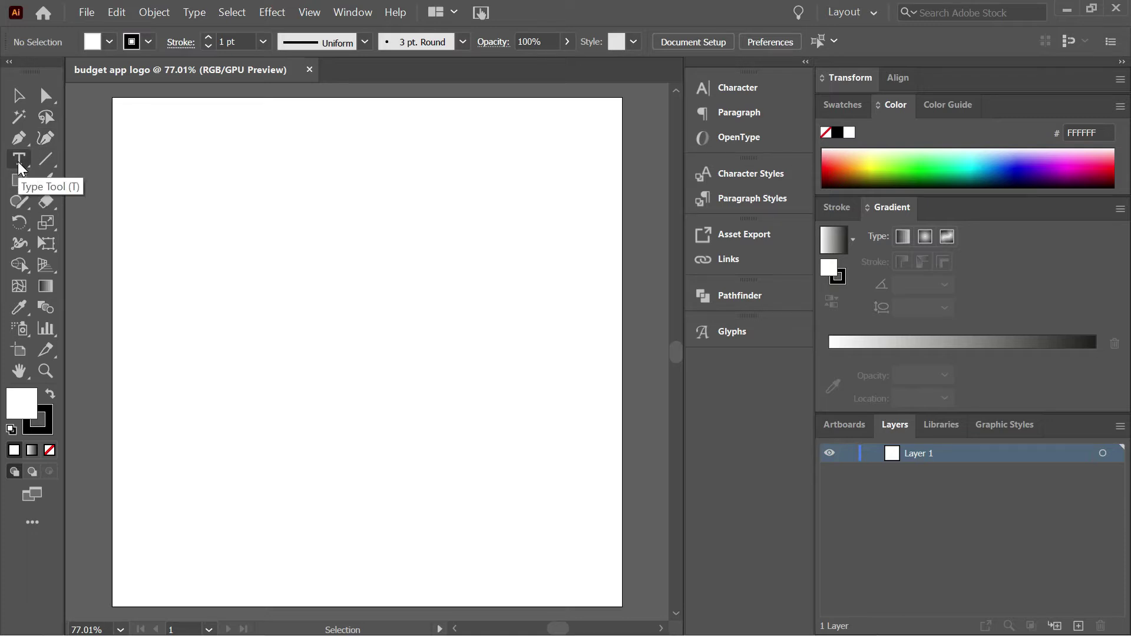
# Add a text frame with the letter B on the artboard and set its font size to 200 pt.
pyautogui.click(19, 162)
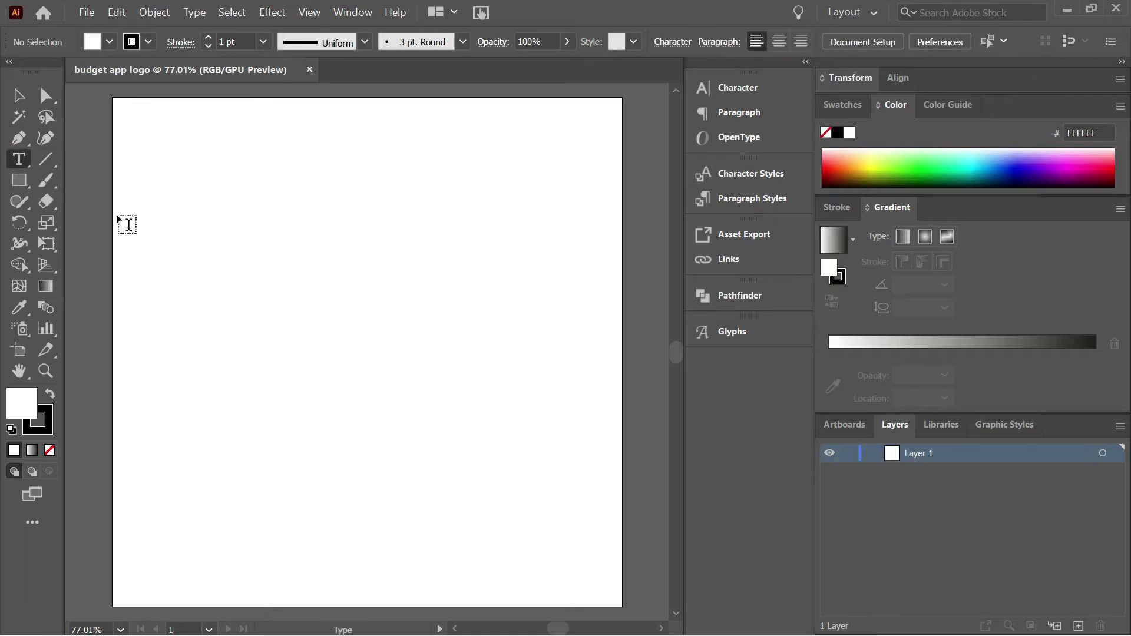
pyautogui.moveTo(149, 190); pyautogui.dragTo(382, 550)
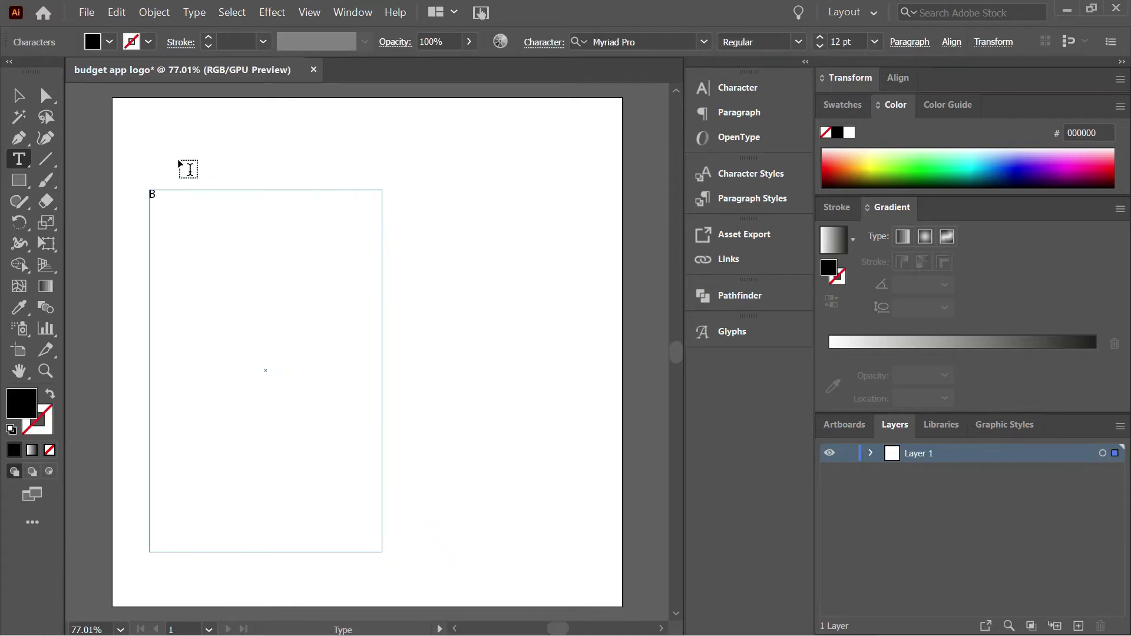
pyautogui.hotkey('ctrl', 'a')
pyautogui.click(874, 42)
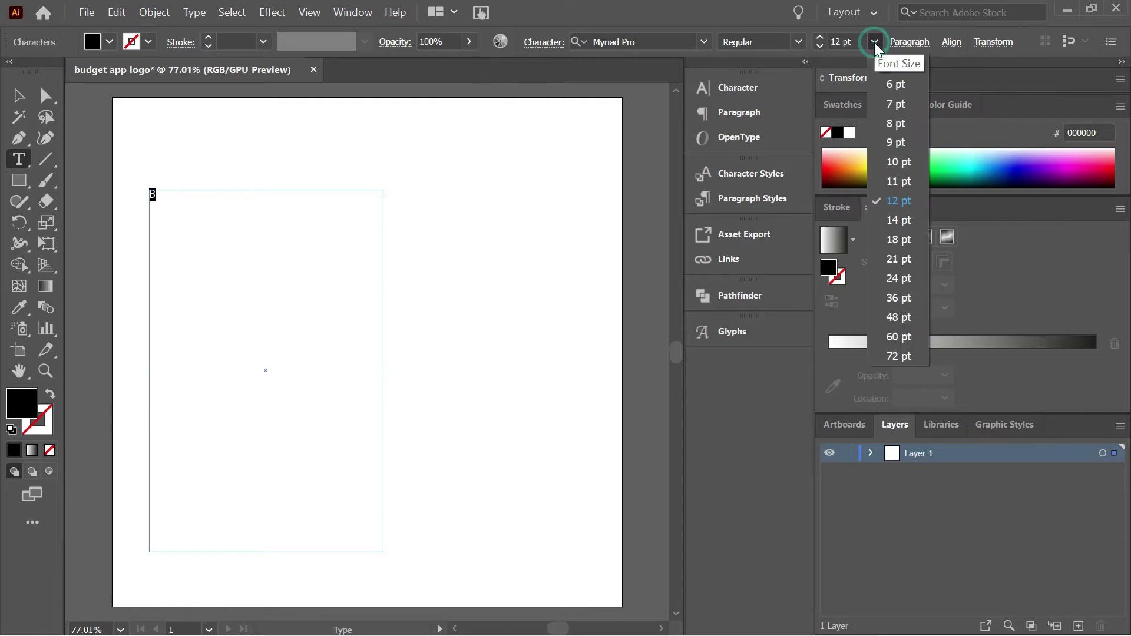
pyautogui.click(896, 356)
pyautogui.click(839, 40)
pyautogui.write('200')
pyautogui.press('Return')
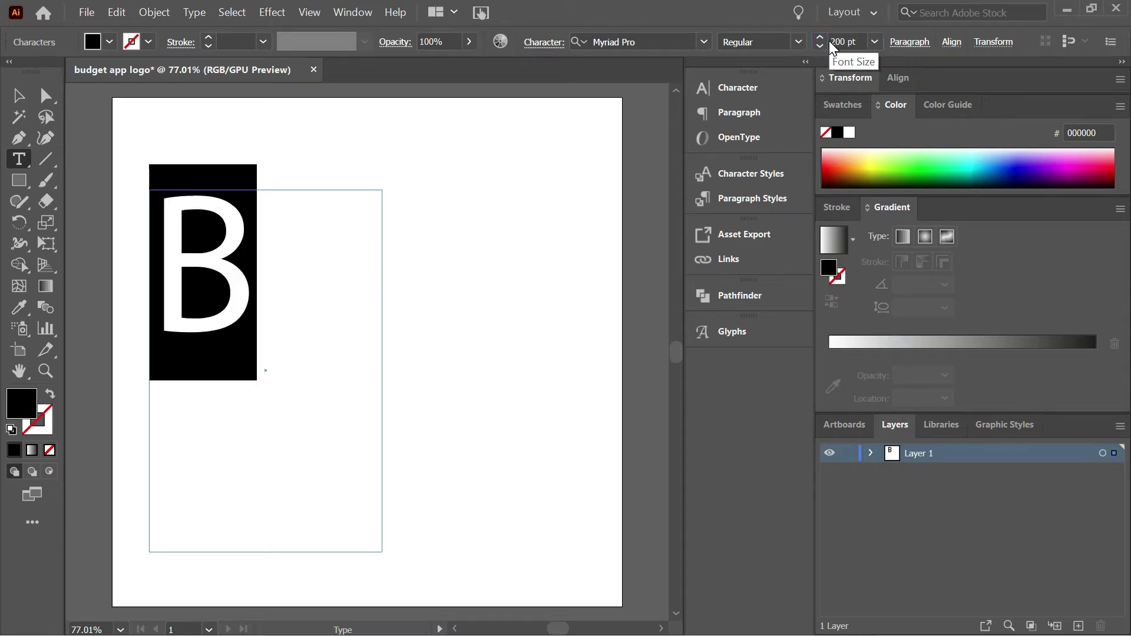
# Shrink the text frame closely around the letter B and move it toward the middle of the artboard.
pyautogui.click(20, 96)
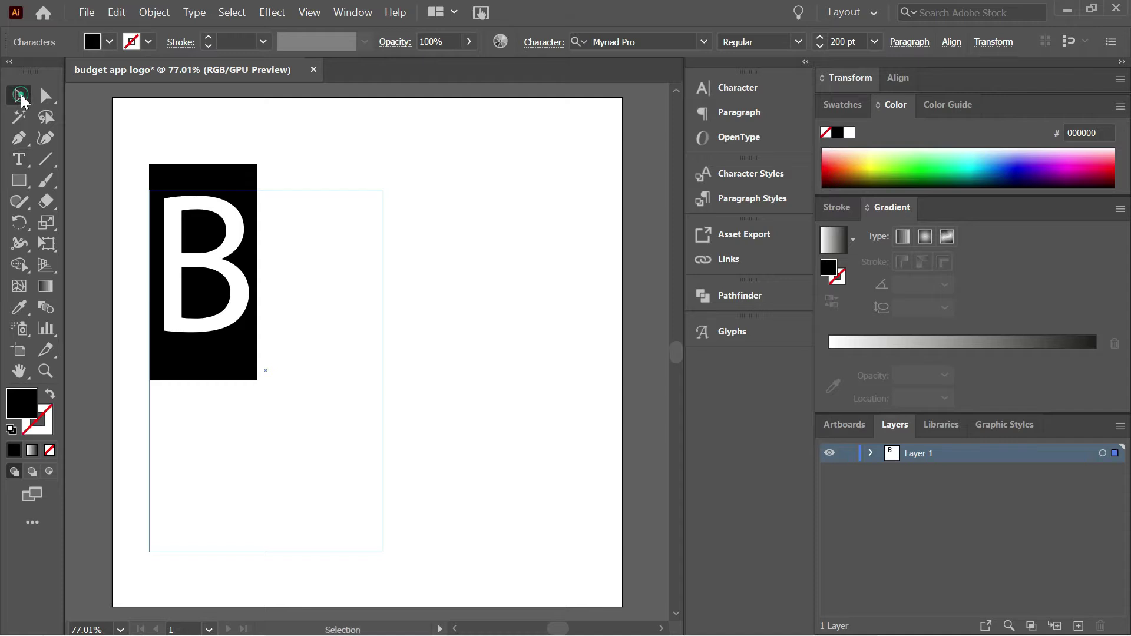
pyautogui.moveTo(382, 552); pyautogui.dragTo(272, 354)
pyautogui.click(348, 404)
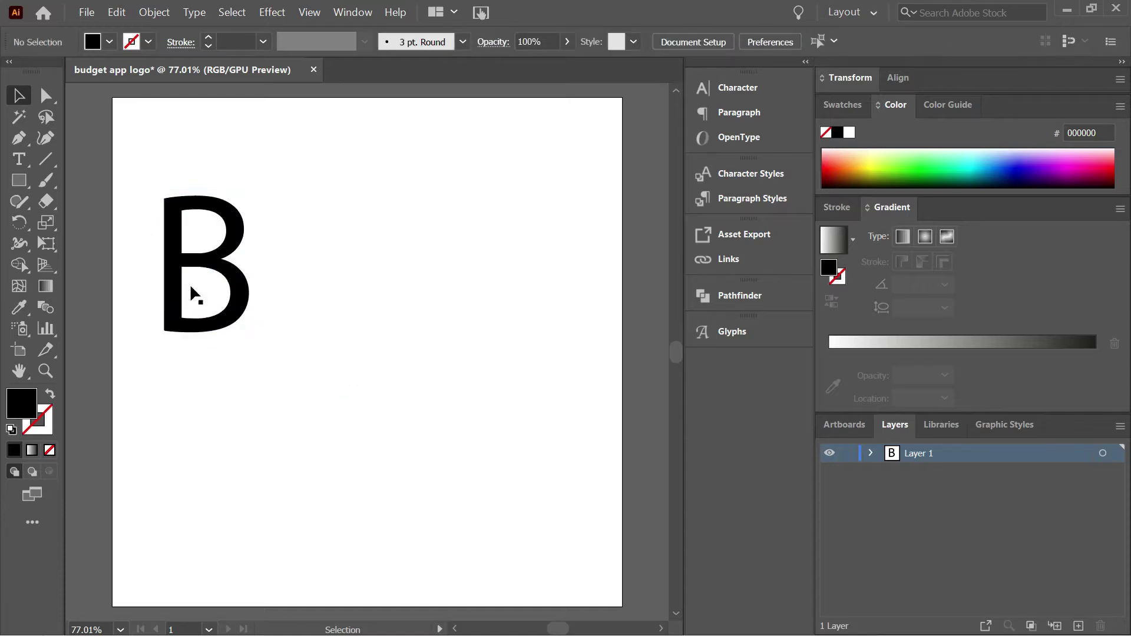
pyautogui.moveTo(190, 287); pyautogui.dragTo(342, 275)
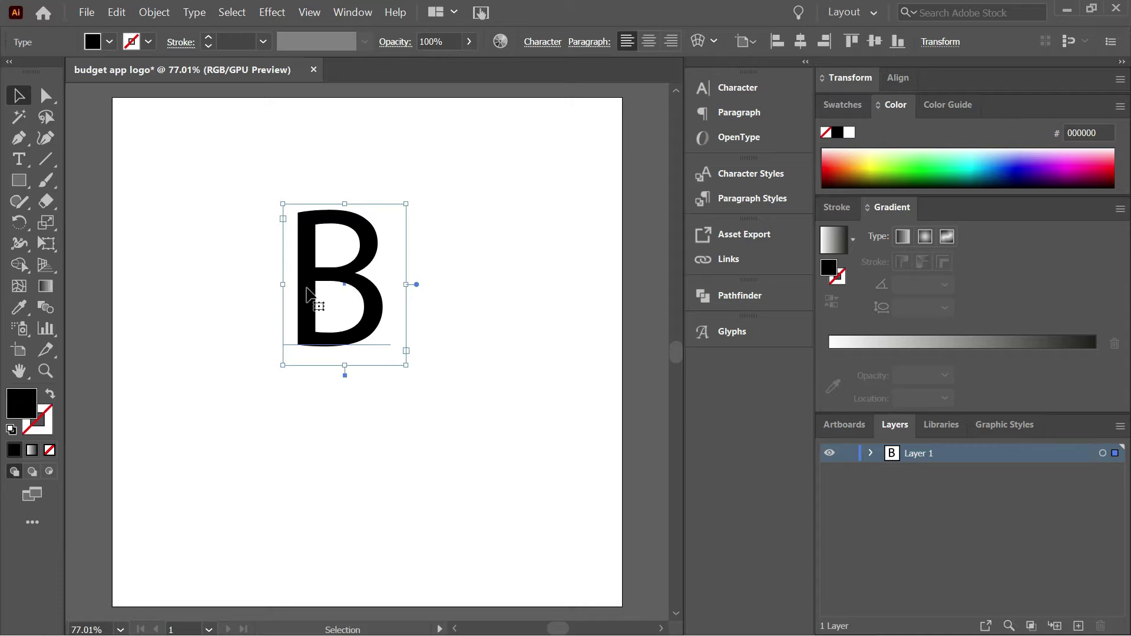
pyautogui.click(259, 301)
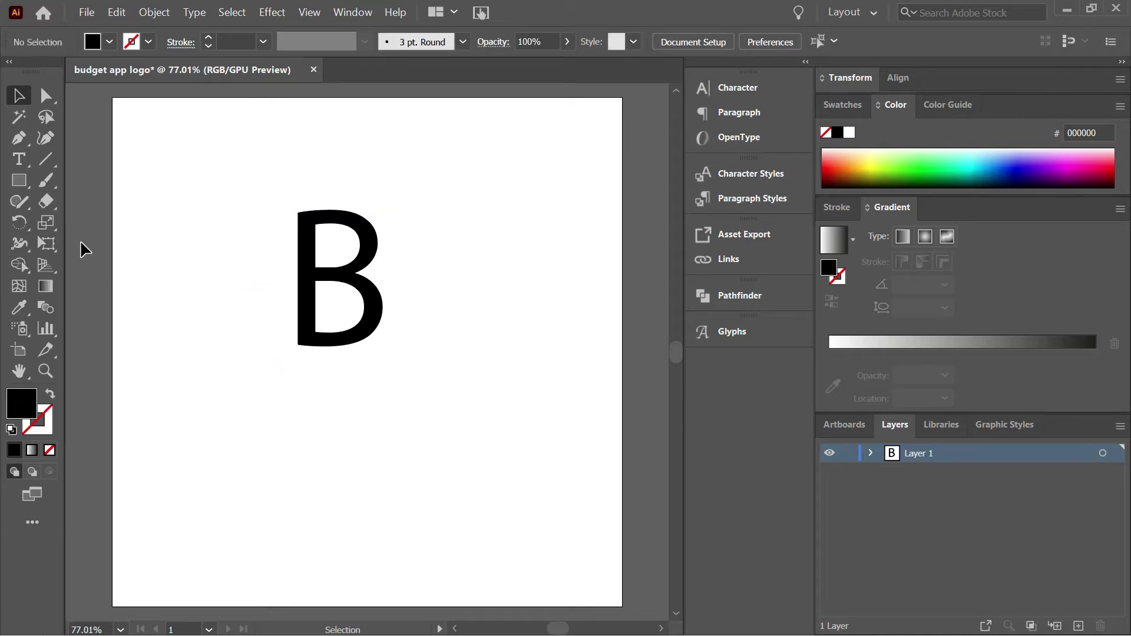
pyautogui.click(16, 163)
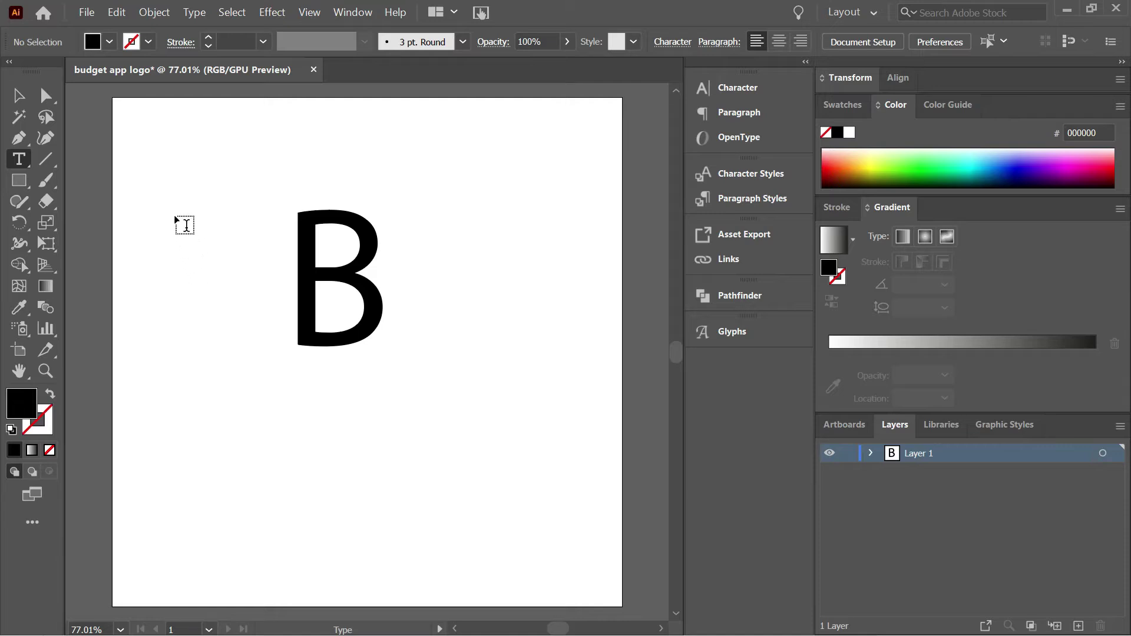
pyautogui.moveTo(178, 205); pyautogui.dragTo(274, 359)
pyautogui.press('Escape')
# Add a text frame with the letter d beside the B and shrink the frame closely around the letter.
pyautogui.click(18, 160)
pyautogui.moveTo(150, 207); pyautogui.dragTo(449, 496)
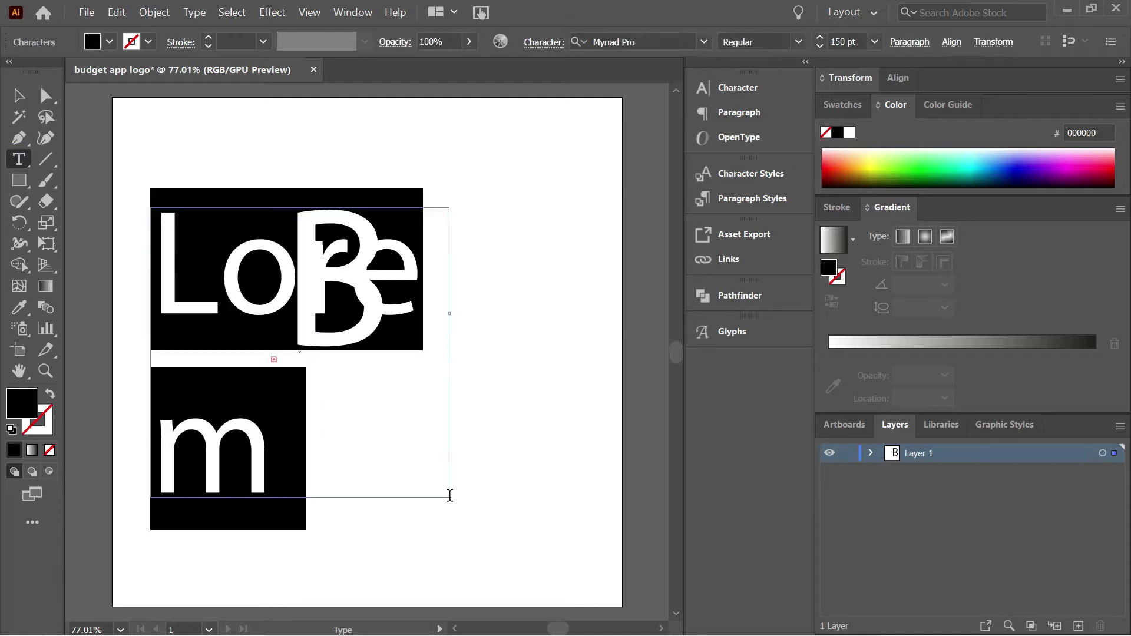
pyautogui.write('d')
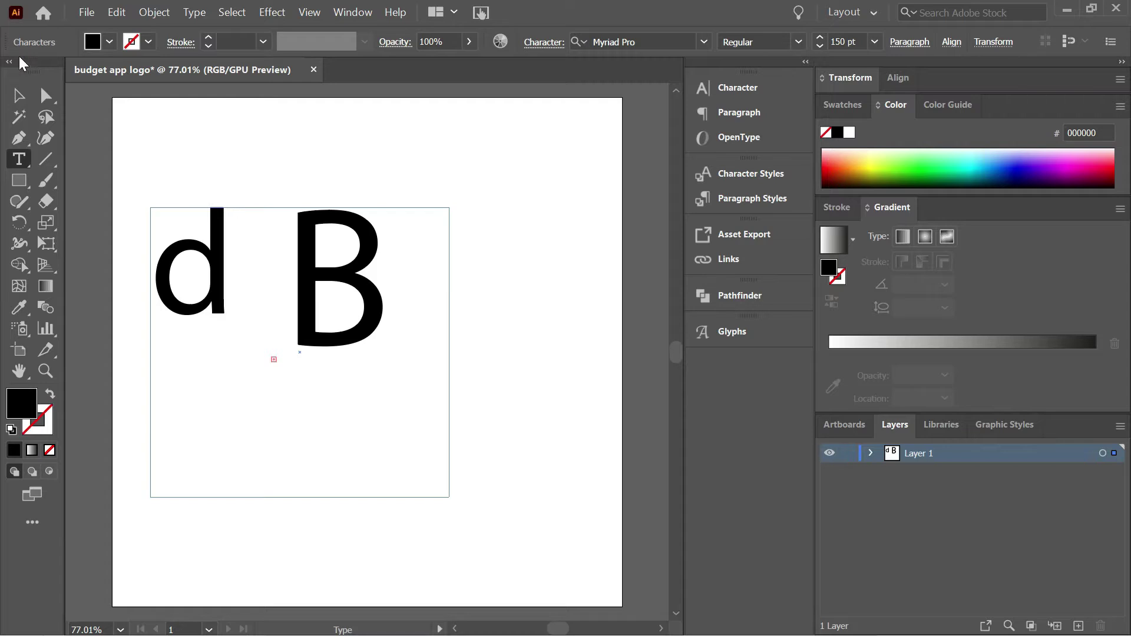
pyautogui.click(18, 97)
pyautogui.moveTo(448, 498); pyautogui.dragTo(275, 363)
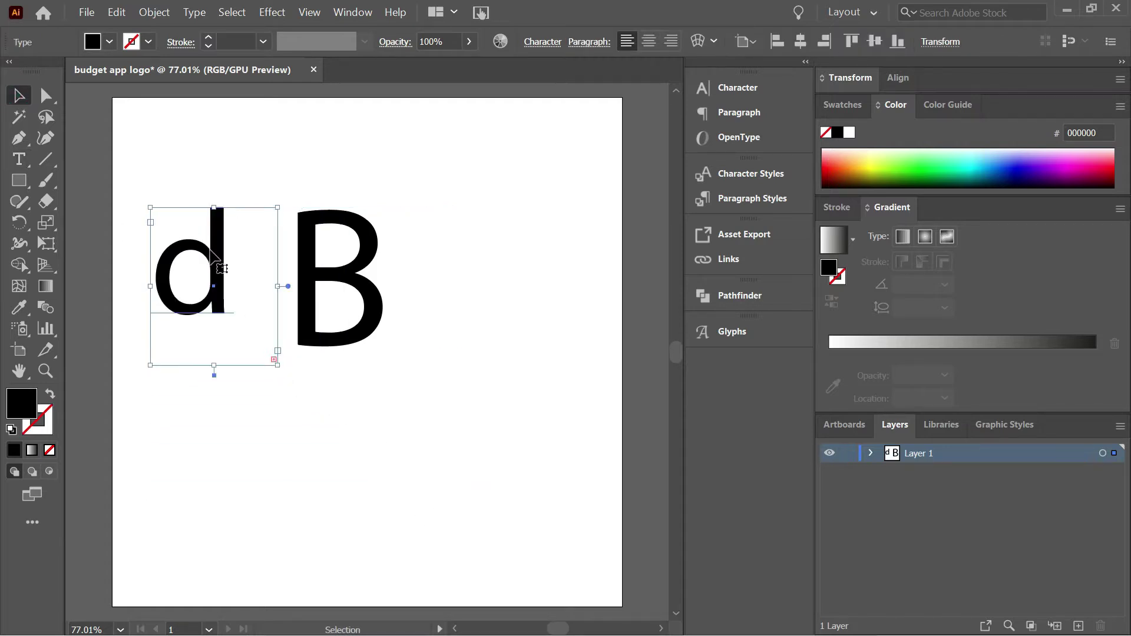
# Set the font size of the letter d to 200 pt.
pyautogui.click(21, 160)
pyautogui.doubleClick(222, 292)
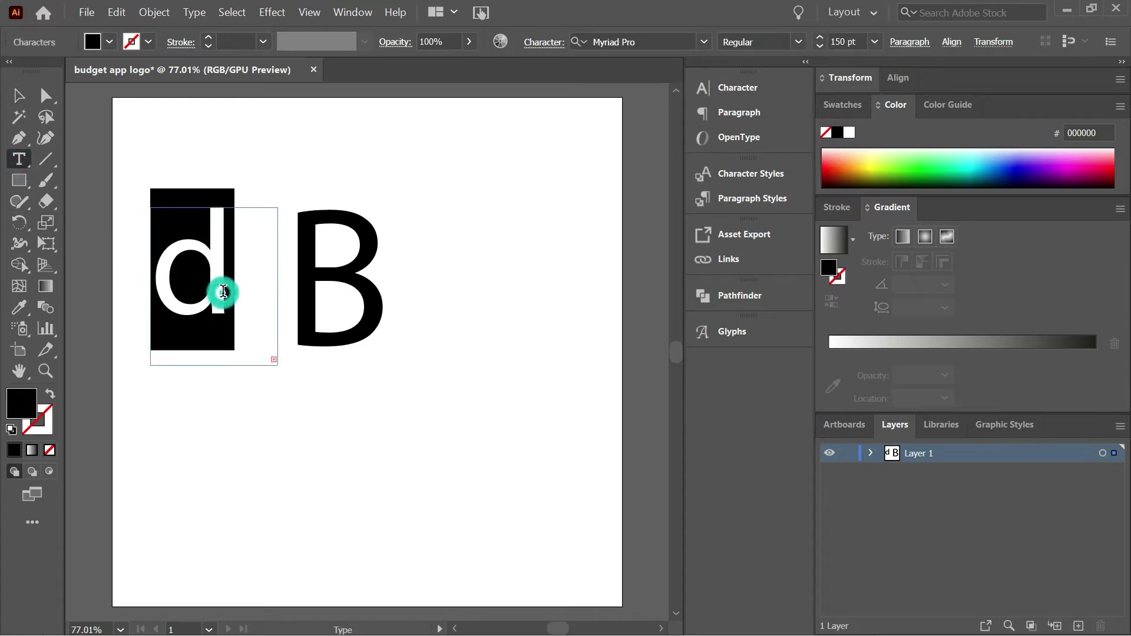
pyautogui.click(843, 41)
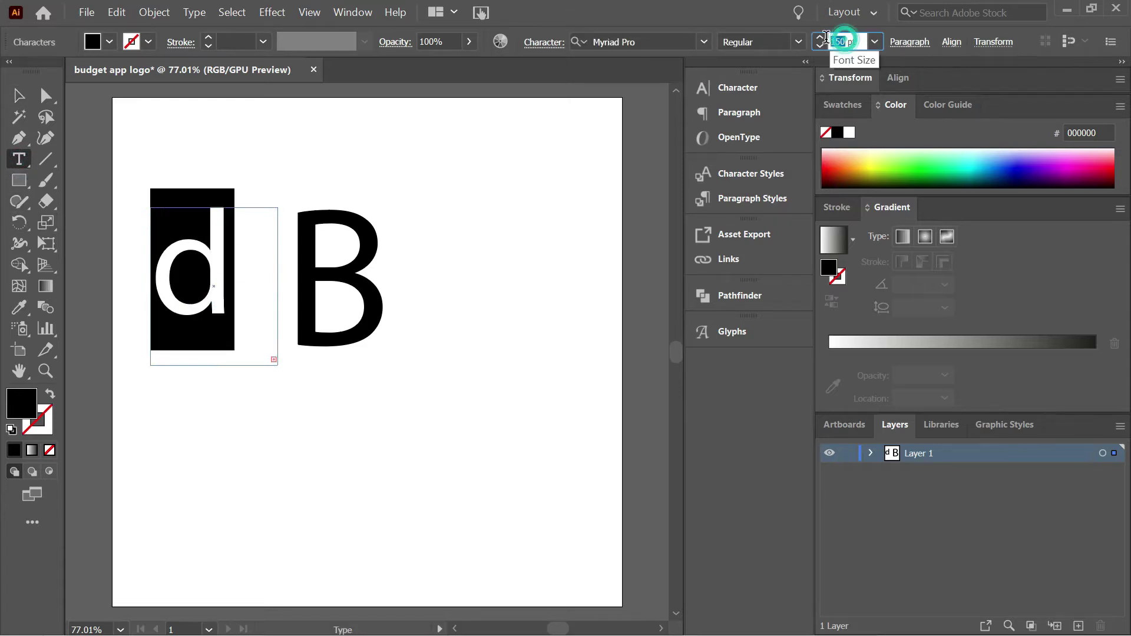
pyautogui.write('200')
pyautogui.press('Return')
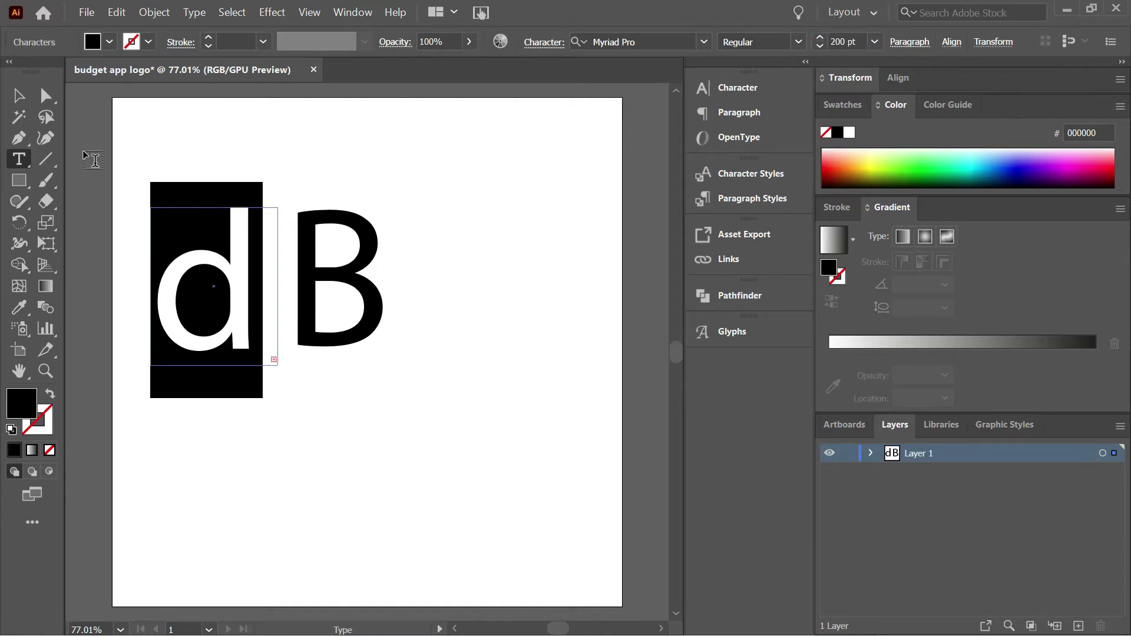
# Move the letter d against the B so that their vertical stems overlap.
pyautogui.click(18, 95)
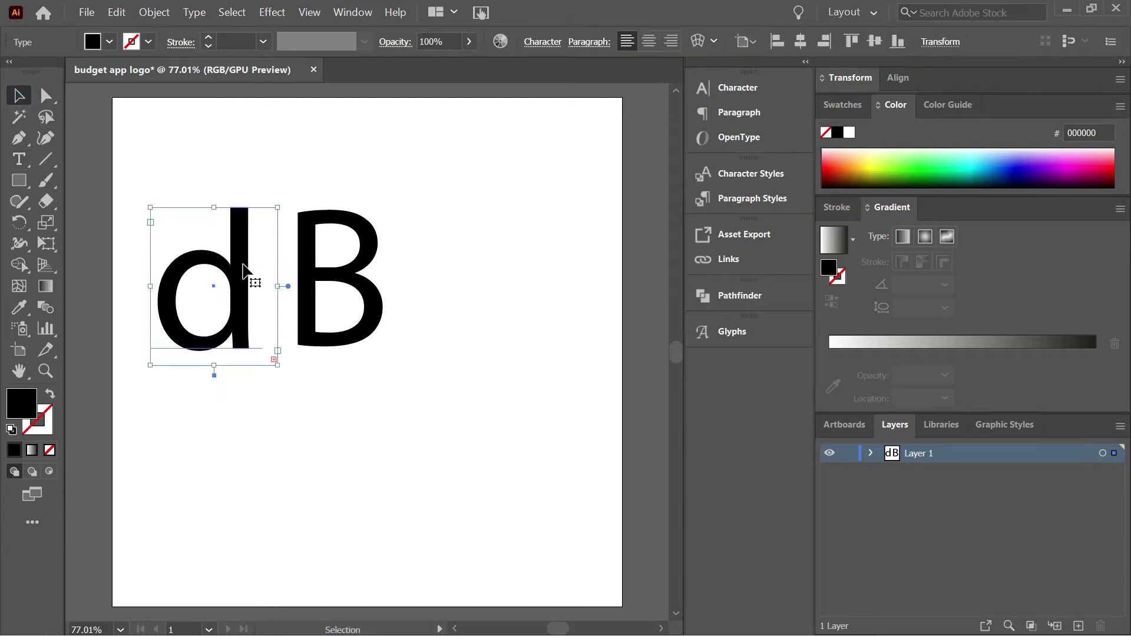
pyautogui.moveTo(245, 271); pyautogui.dragTo(308, 275)
pyautogui.click(444, 299)
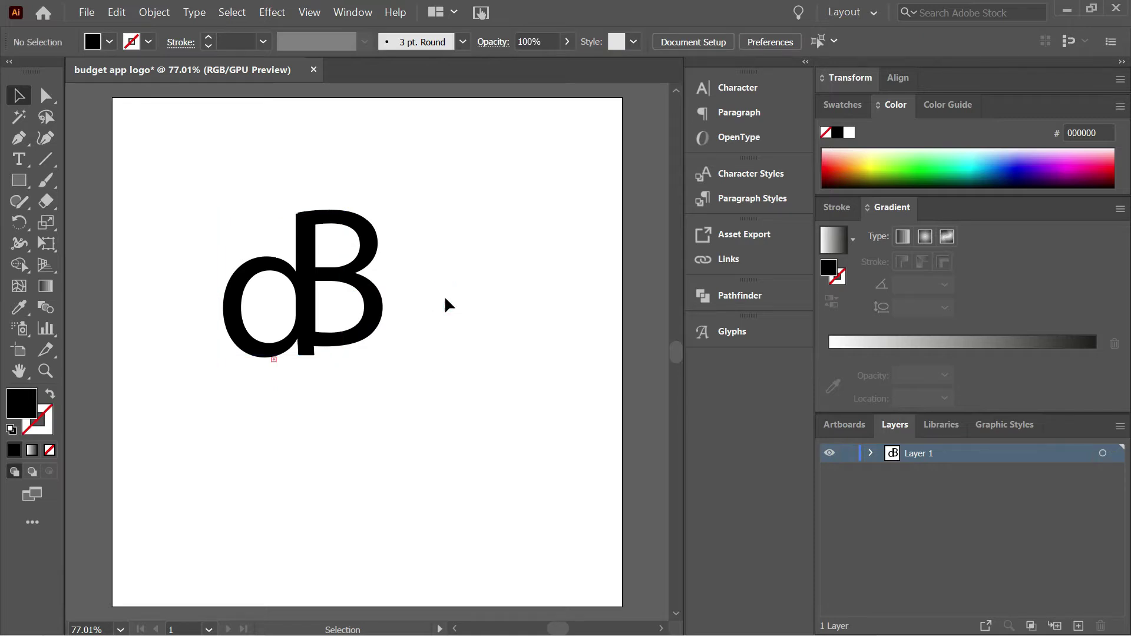
# Fill the letter B with dark blue 1300A6 and the letter d with dark blue 00019B.
pyautogui.click(377, 304)
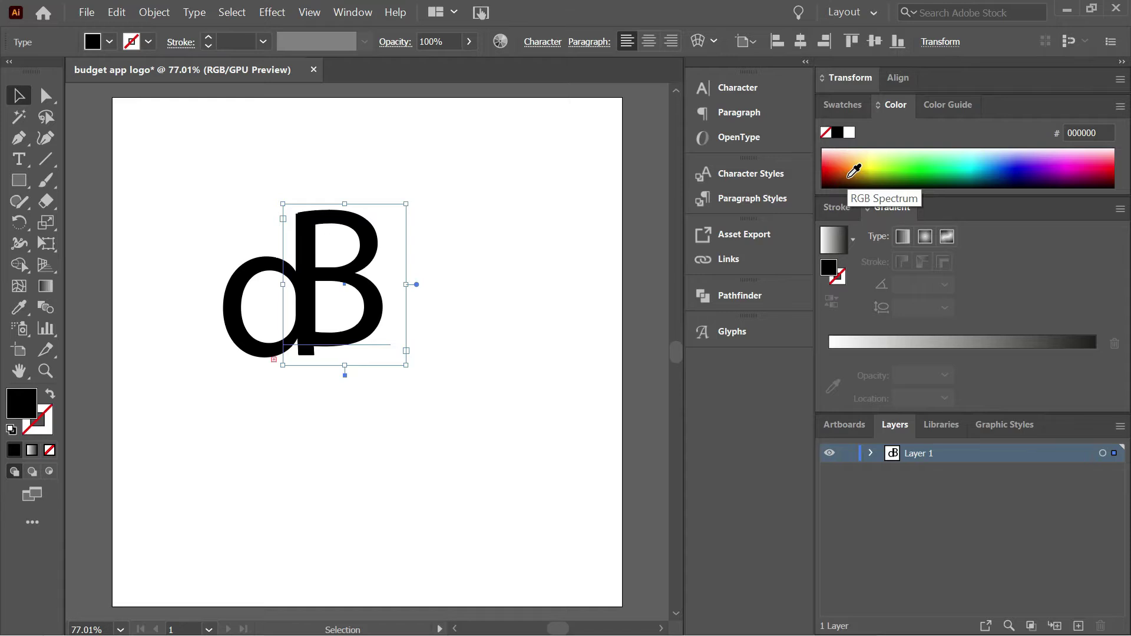
pyautogui.click(852, 174)
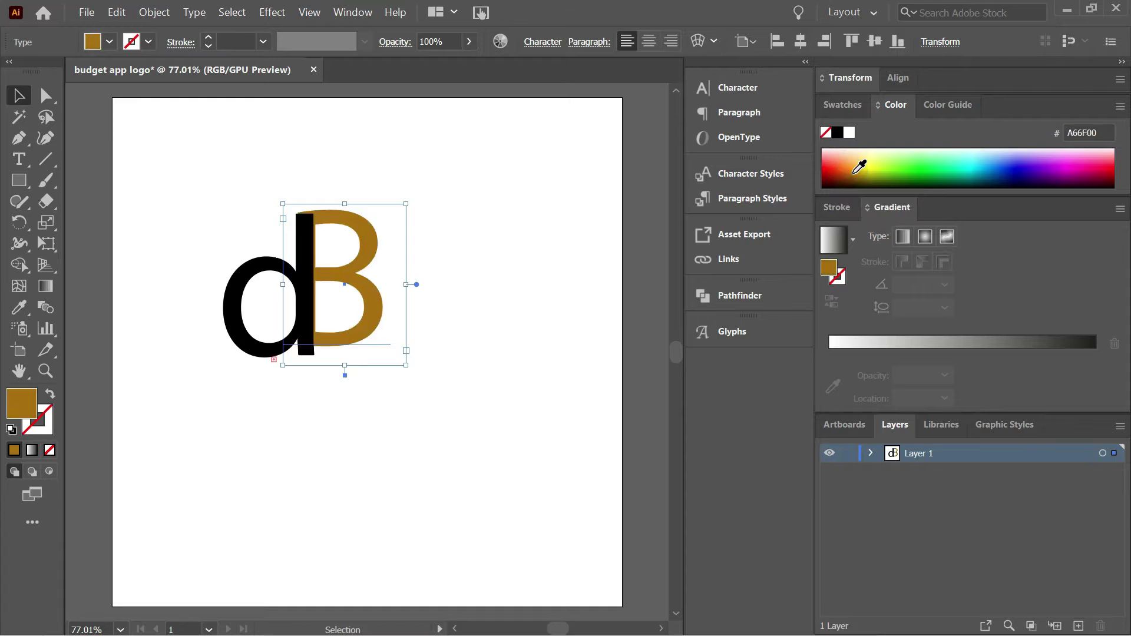
pyautogui.click(1021, 173)
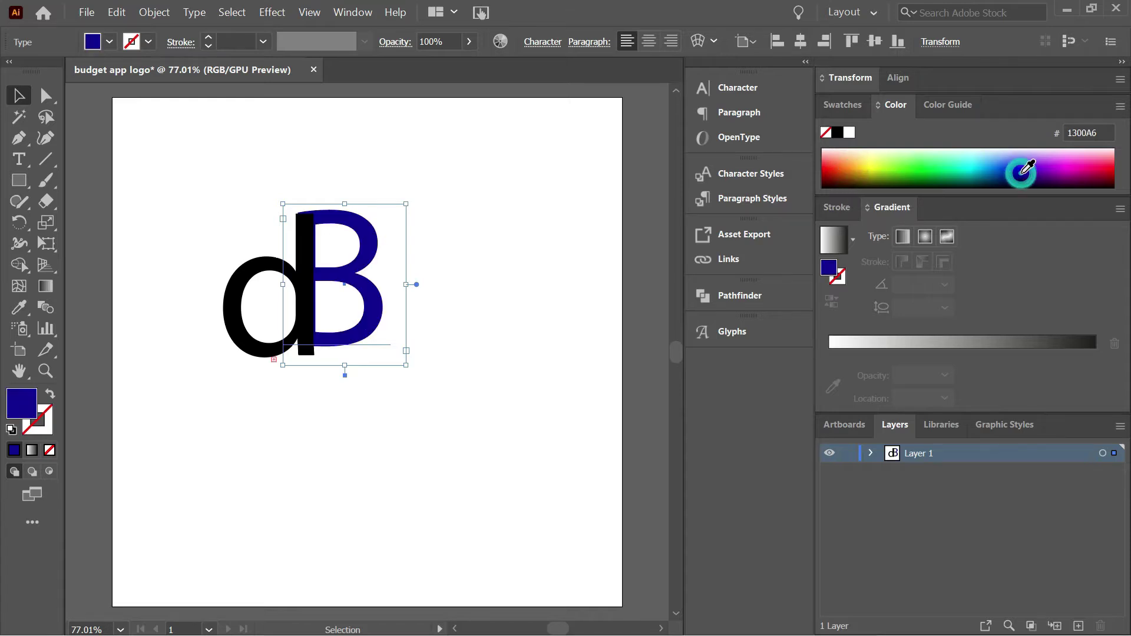
pyautogui.click(252, 349)
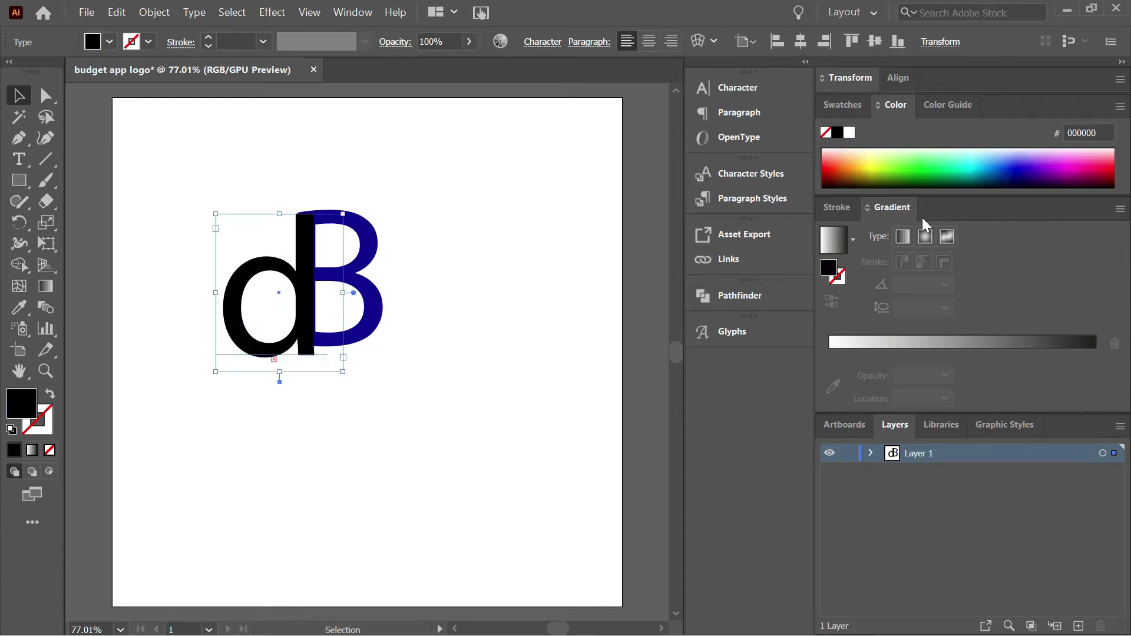
pyautogui.click(1087, 171)
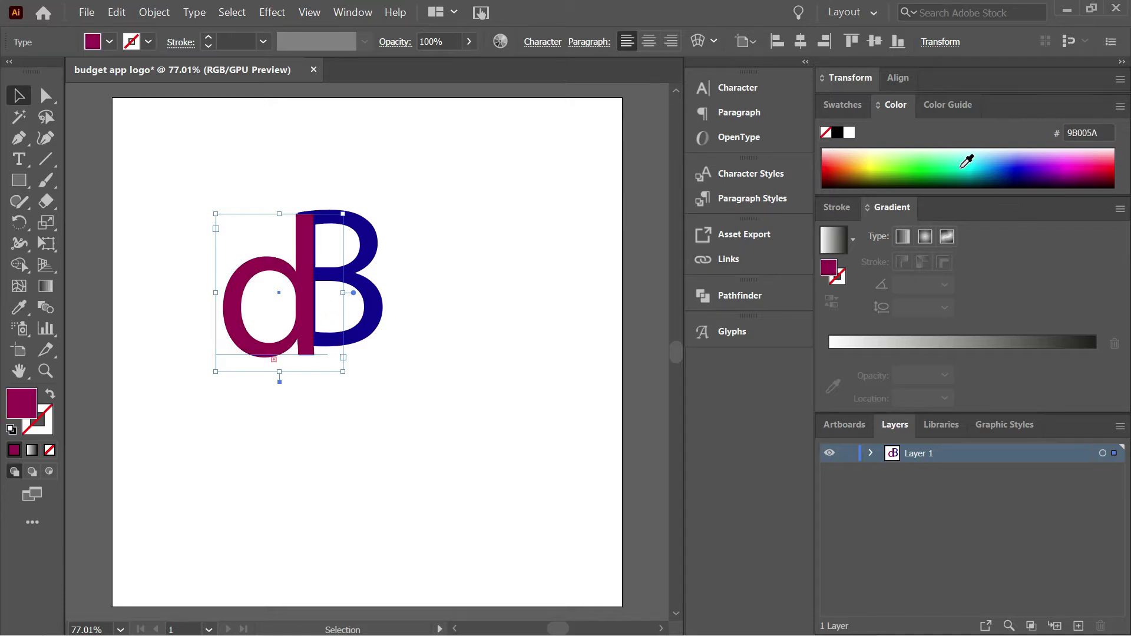
pyautogui.click(1020, 172)
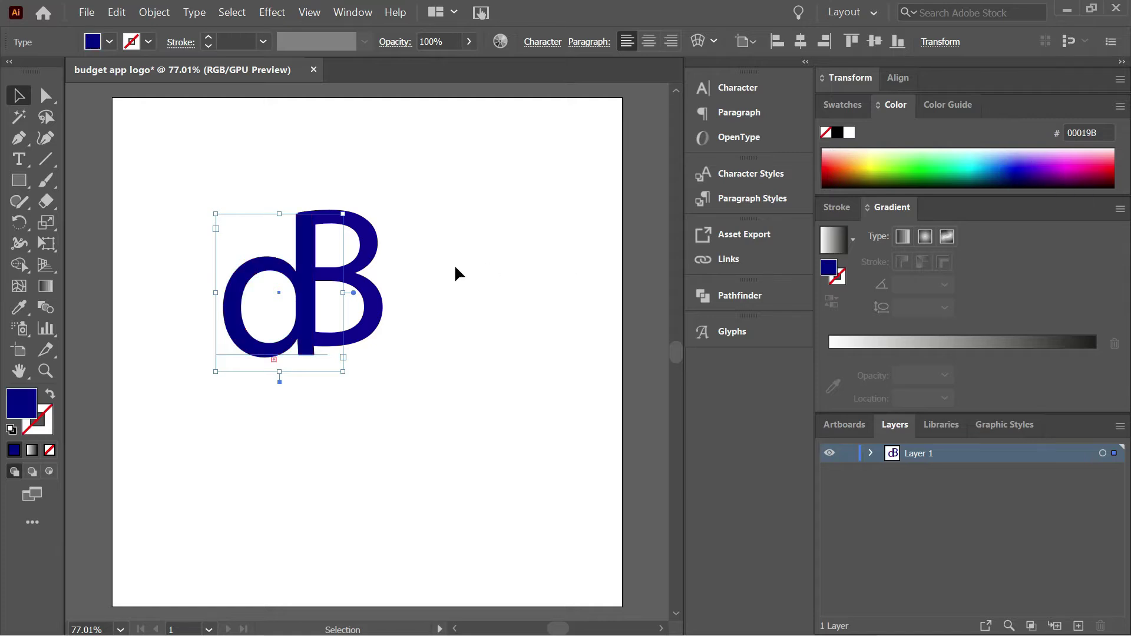
# Move the letter d slightly upward and, with both letters selected, try enlarging them freehand.
pyautogui.moveTo(302, 309); pyautogui.dragTo(302, 306)
pyautogui.keyDown('shift'); pyautogui.click(311, 321); pyautogui.keyUp('shift')
pyautogui.moveTo(406, 370); pyautogui.dragTo(445, 465)
pyautogui.hotkey('ctrl', 'z')
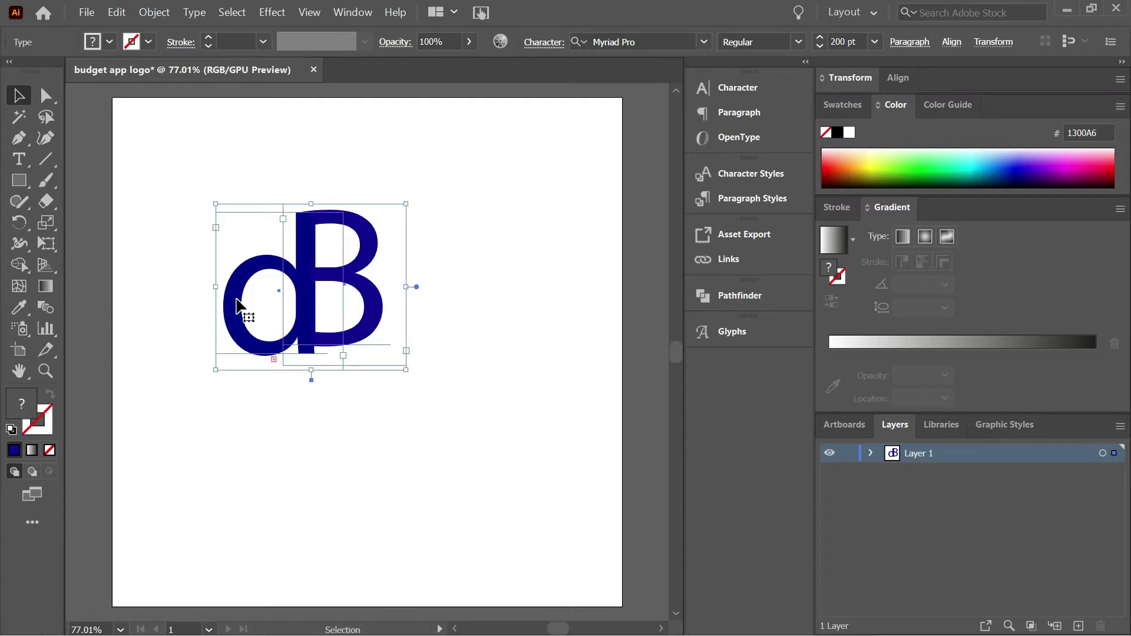
# Scale both letters uniformly to 200% and move them to the middle of the artboard.
pyautogui.rightClick(267, 294)
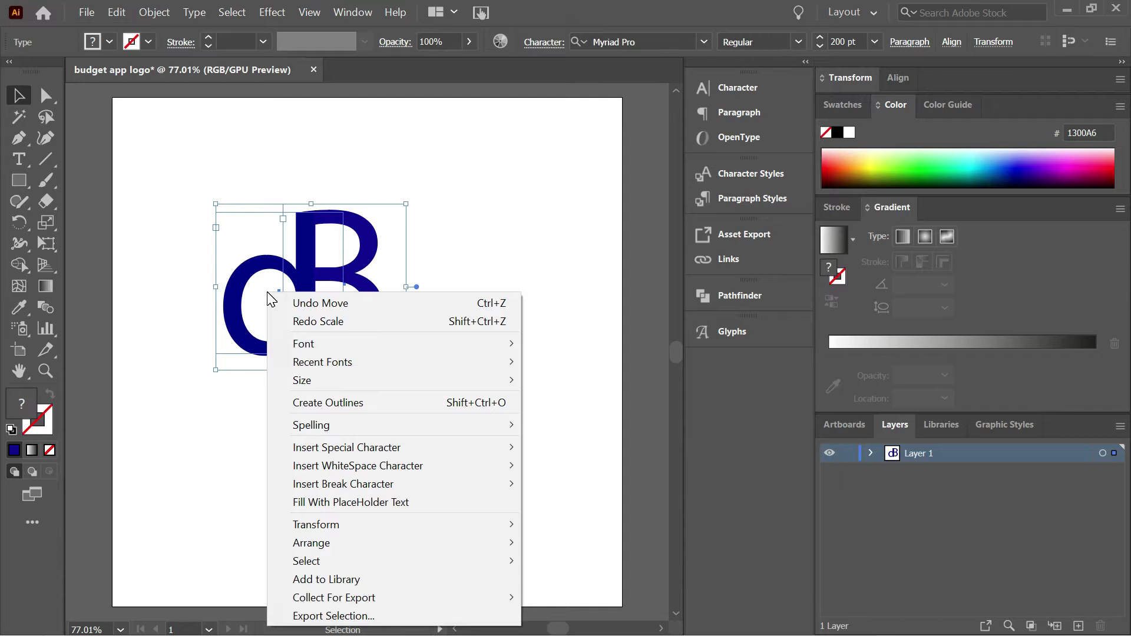
pyautogui.moveTo(327, 529)
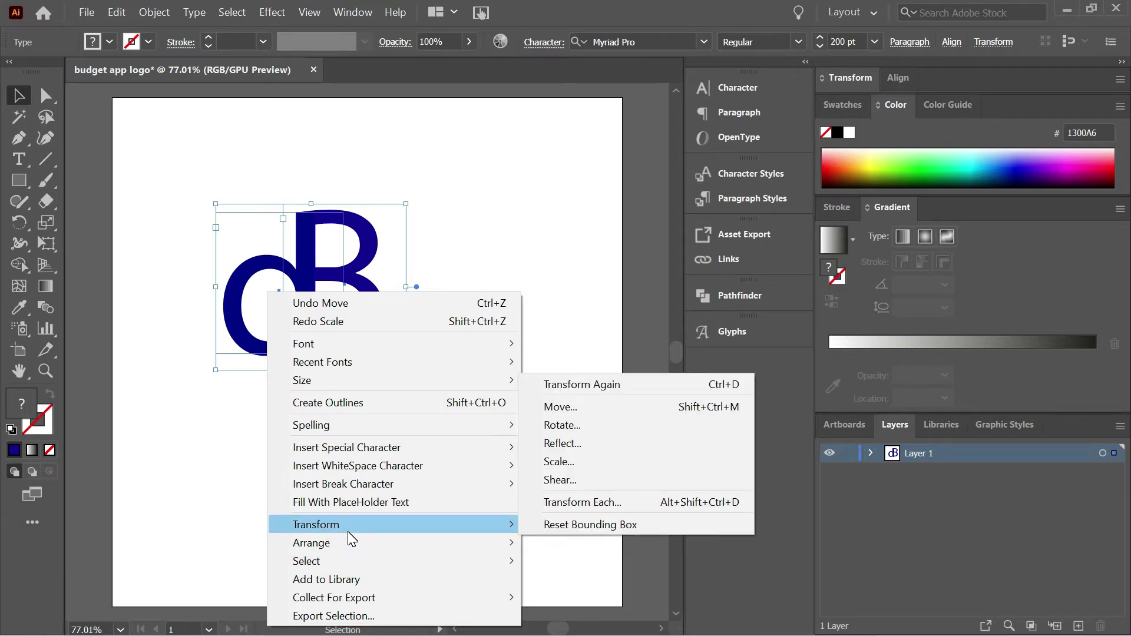
pyautogui.click(620, 462)
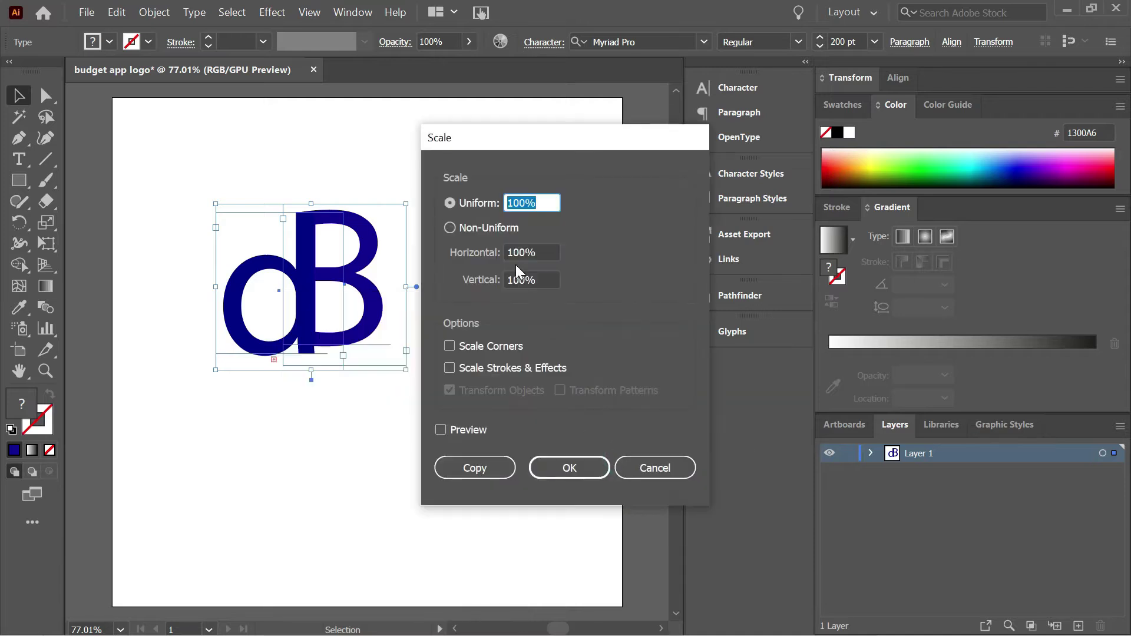
pyautogui.click(509, 202)
pyautogui.press('Delete')
pyautogui.write('2')
pyautogui.click(551, 467)
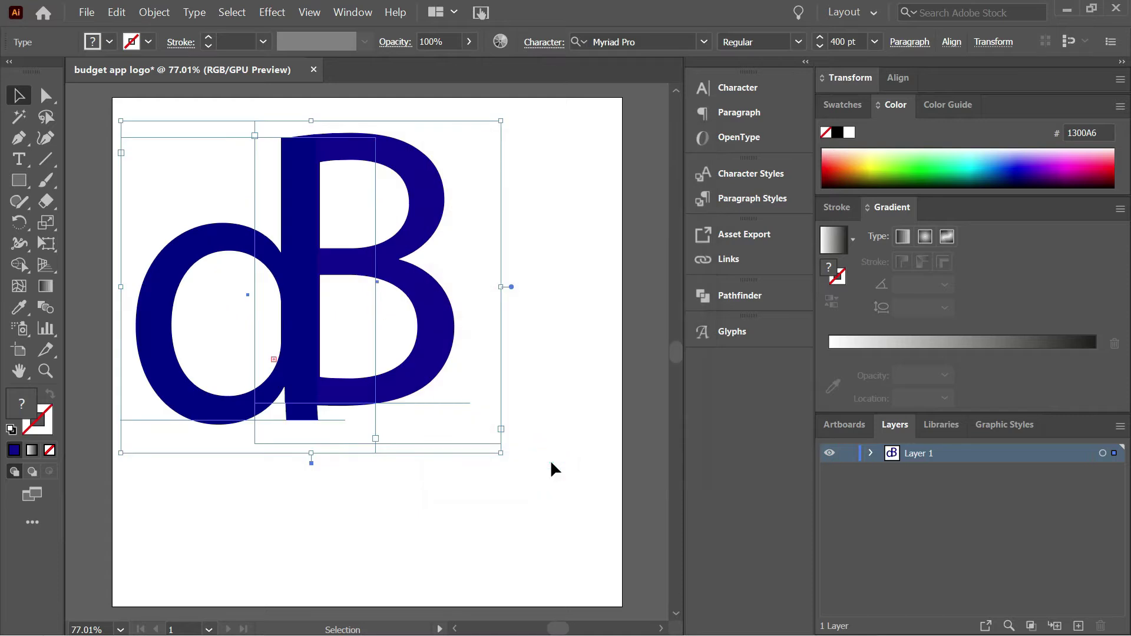
pyautogui.moveTo(423, 366); pyautogui.dragTo(475, 435)
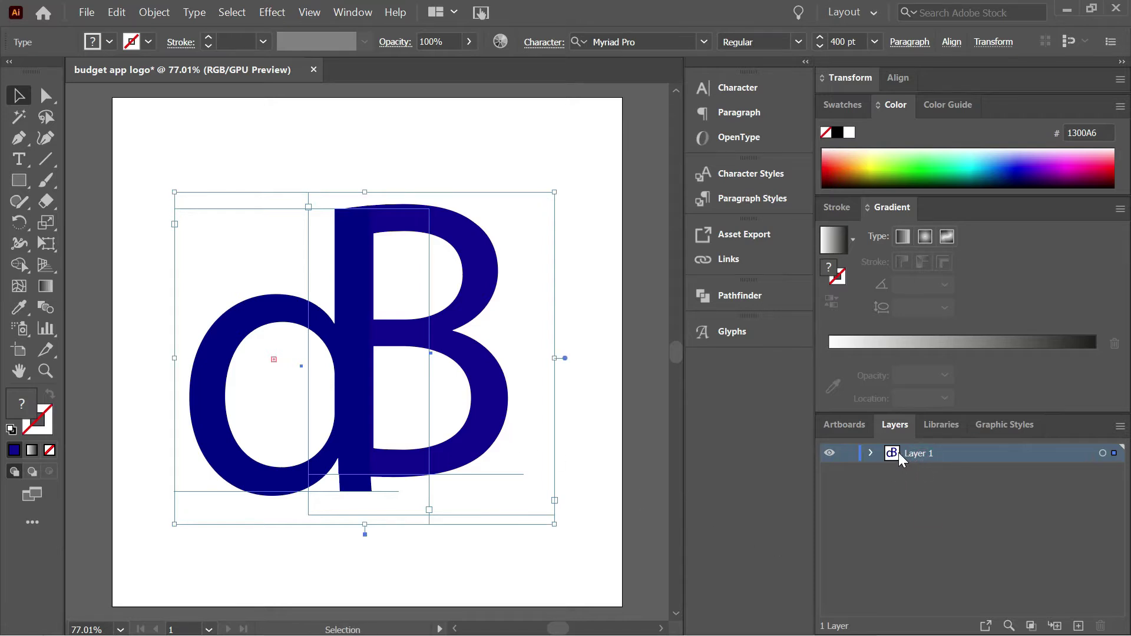
# Rename the layer holding the two letters as "letters".
pyautogui.doubleClick(920, 452)
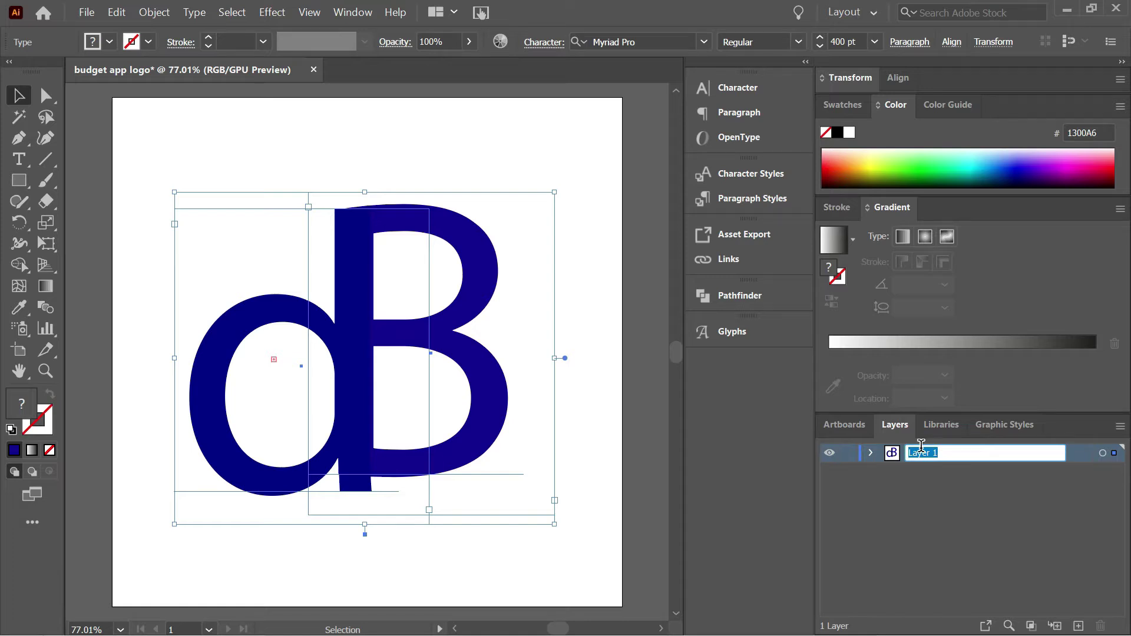
pyautogui.write('letters')
pyautogui.press('Return')
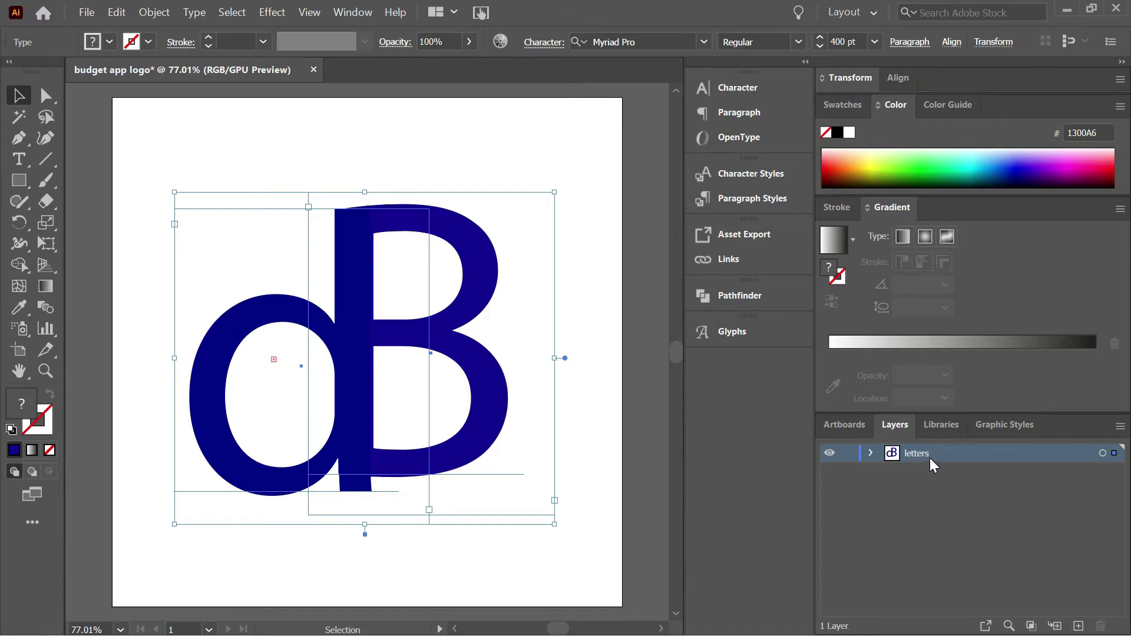
# Duplicate both letters, place the copy almost over the originals and fill it with light blue 0BB1FF.
pyautogui.press('a')
pyautogui.hotkey('ctrl', 'c')
pyautogui.hotkey('ctrl', 'v')
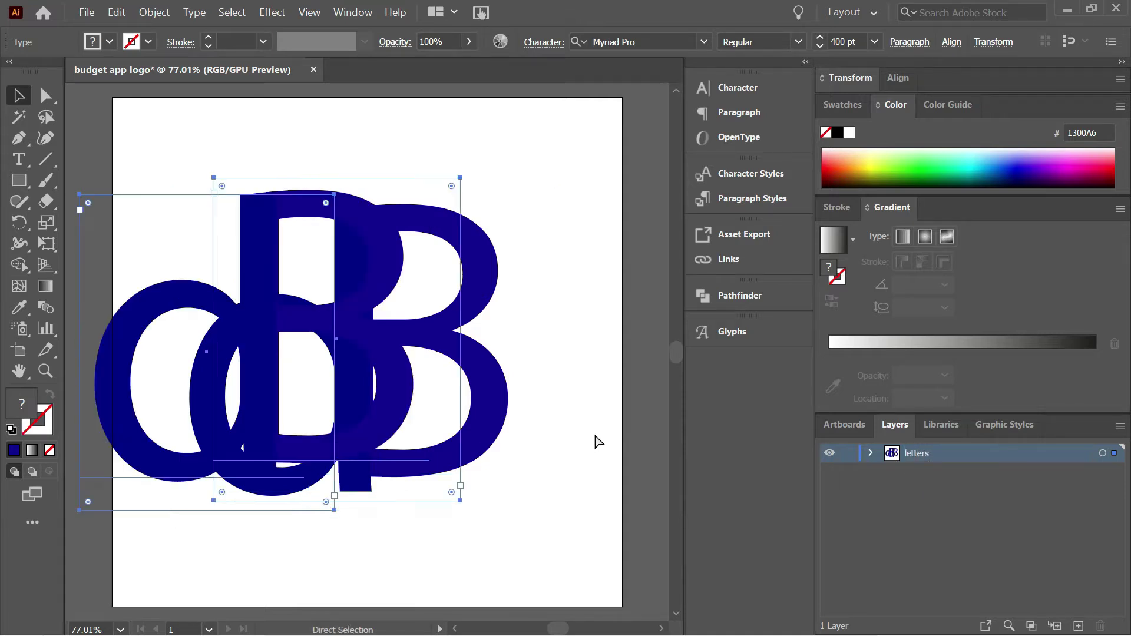
pyautogui.moveTo(254, 321); pyautogui.dragTo(354, 322)
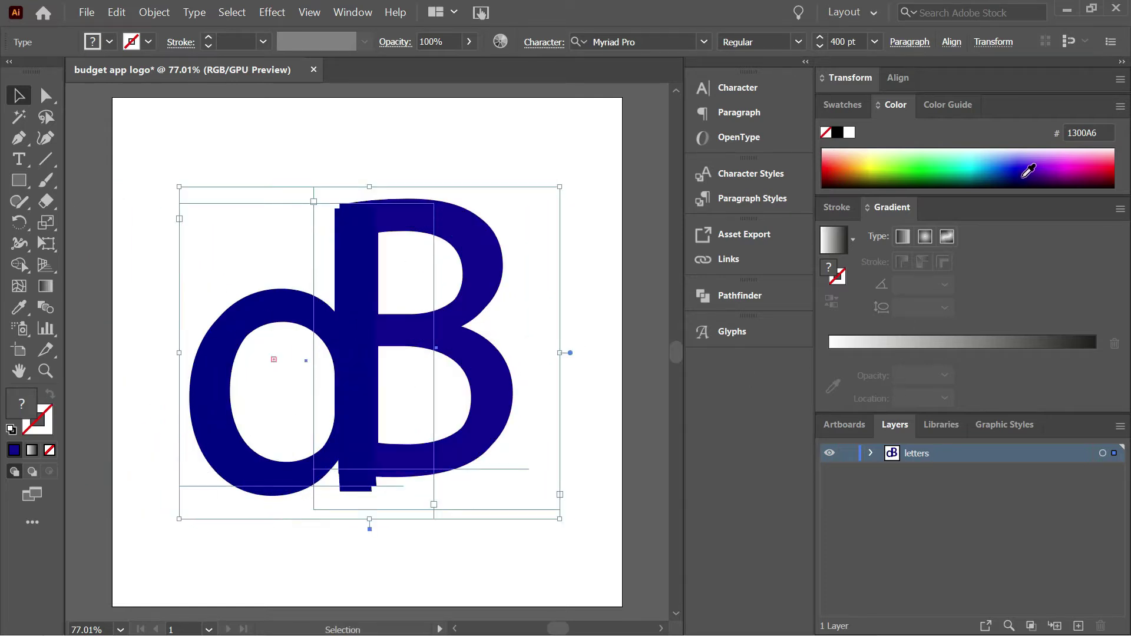
pyautogui.click(989, 158)
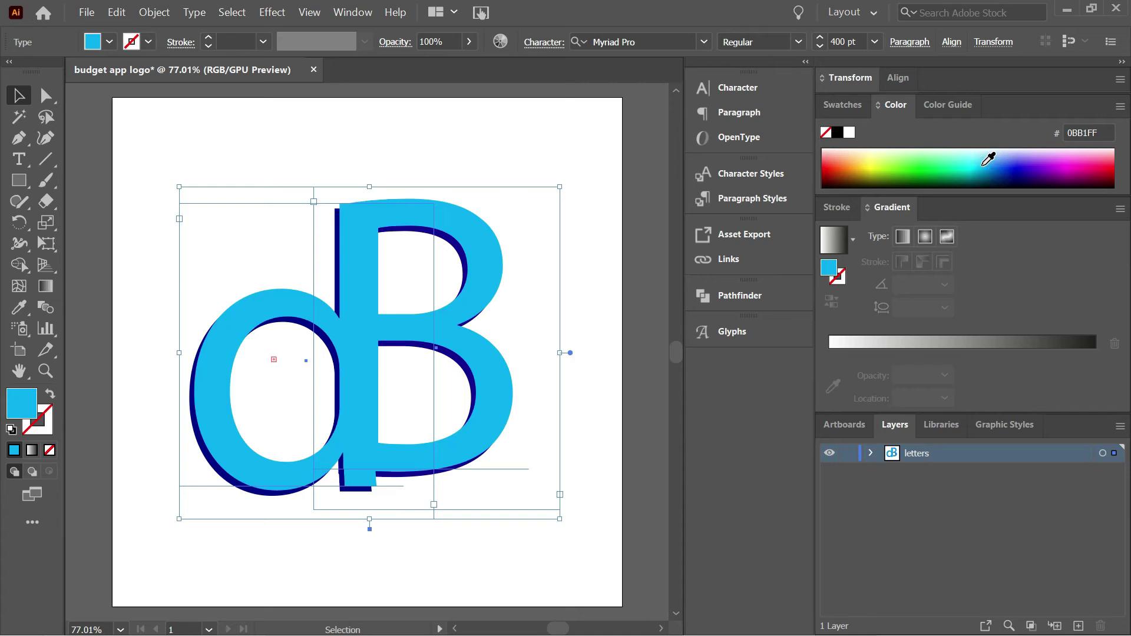
# Send the light blue copy of the letters to the back, behind the dark blue originals.
pyautogui.rightClick(358, 316)
pyautogui.moveTo(472, 554)
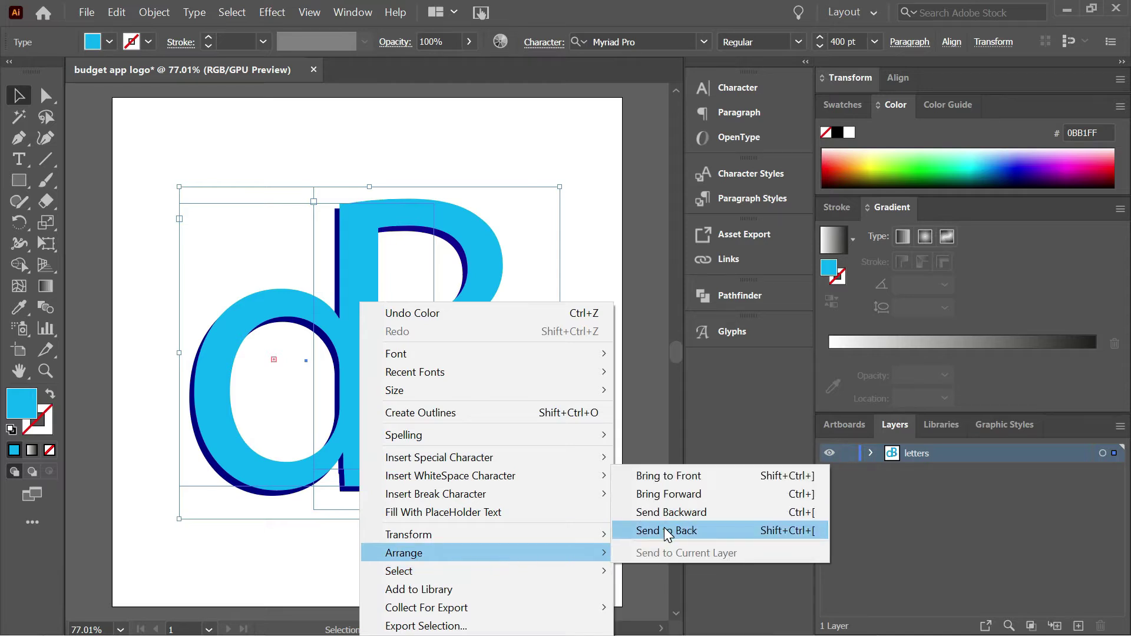
pyautogui.click(664, 514)
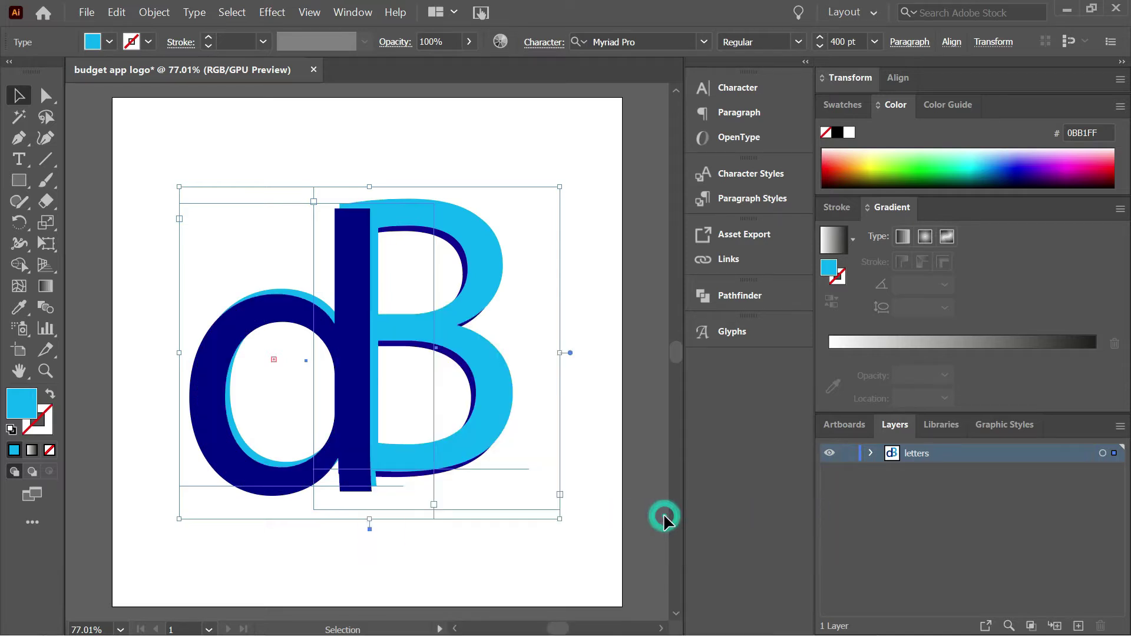
pyautogui.rightClick(497, 387)
pyautogui.moveTo(561, 308)
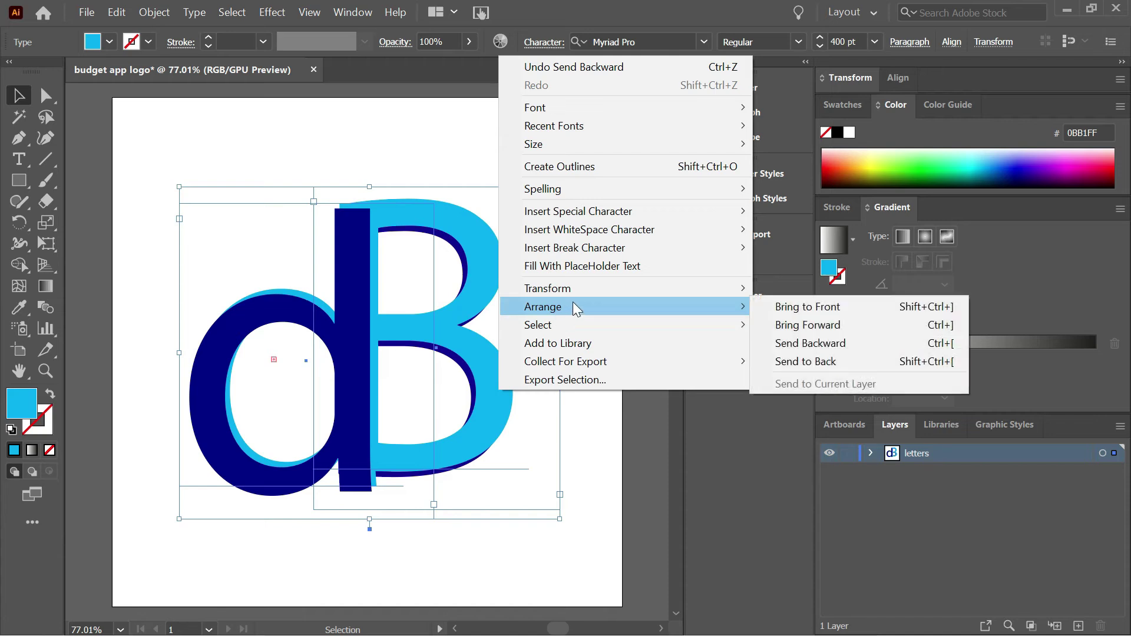
pyautogui.click(772, 361)
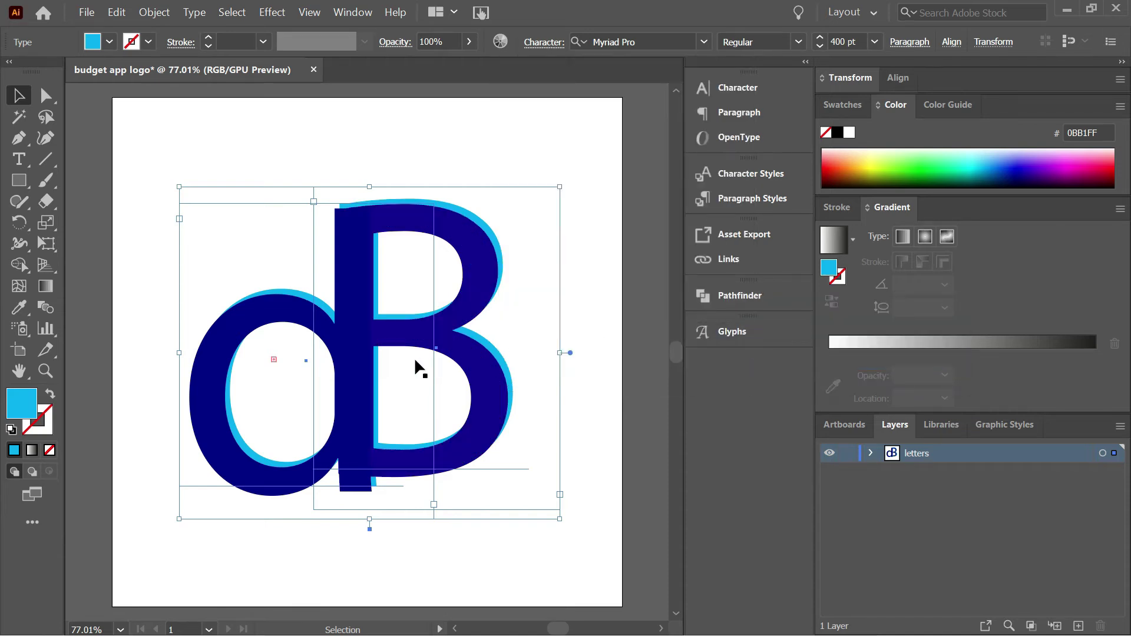
# Nudge the light blue copy until it sits slightly below and to the right of the dark blue letters as a shadow.
pyautogui.press('Right')
pyautogui.press('Right')
pyautogui.press('Right')
pyautogui.press('Right')
pyautogui.press('Right')
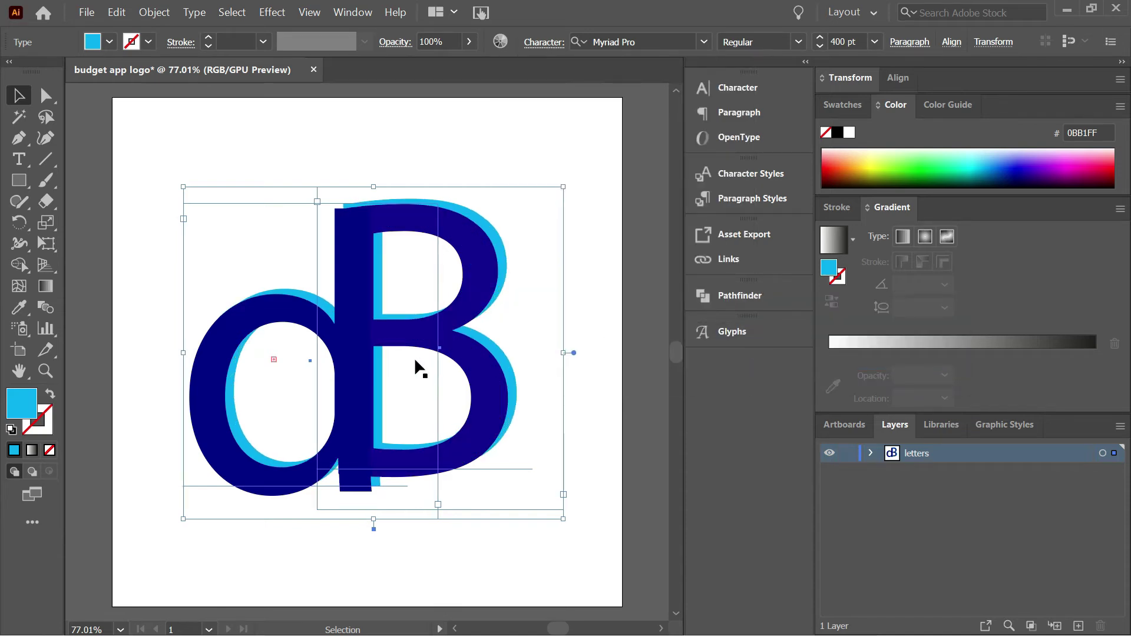
pyautogui.press('Left')
pyautogui.press('Left')
pyautogui.press('Left')
pyautogui.press('Left')
pyautogui.press('Left')
pyautogui.press('Left')
pyautogui.press('Left')
pyautogui.press('Left')
pyautogui.press('Left')
pyautogui.press('Left')
pyautogui.press('Left')
pyautogui.press('Left')
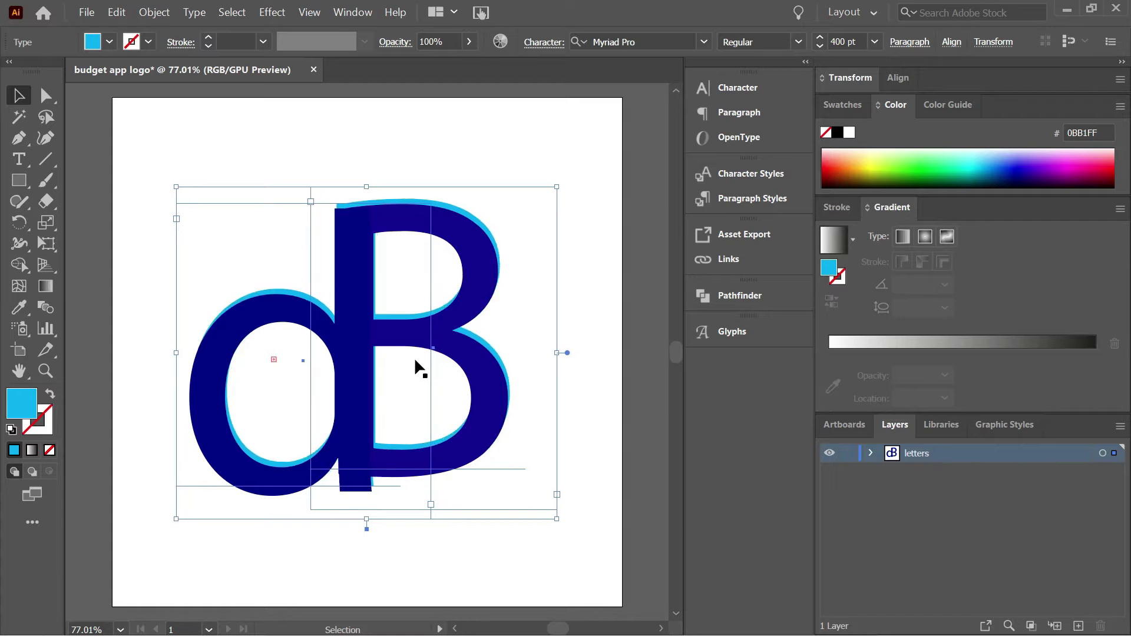
pyautogui.press('Down')
pyautogui.press('Down')
pyautogui.press('Down')
pyautogui.press('Down')
pyautogui.press('Down')
pyautogui.press('Down')
pyautogui.press('Down')
pyautogui.press('Down')
pyautogui.press('Down')
pyautogui.press('Down')
pyautogui.press('Down')
pyautogui.press('Down')
pyautogui.press('Down')
pyautogui.press('Down')
pyautogui.press('Down')
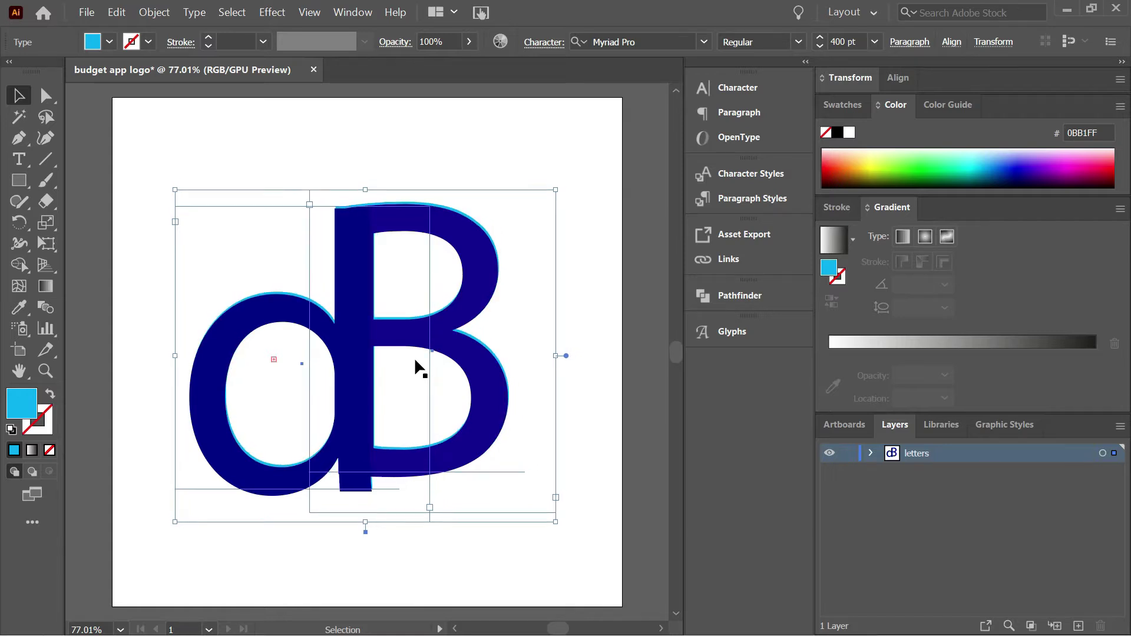
pyautogui.press('Down')
pyautogui.press('Down')
pyautogui.press('Down')
pyautogui.press('Down')
pyautogui.press('Down')
pyautogui.press('Down')
pyautogui.press('Down')
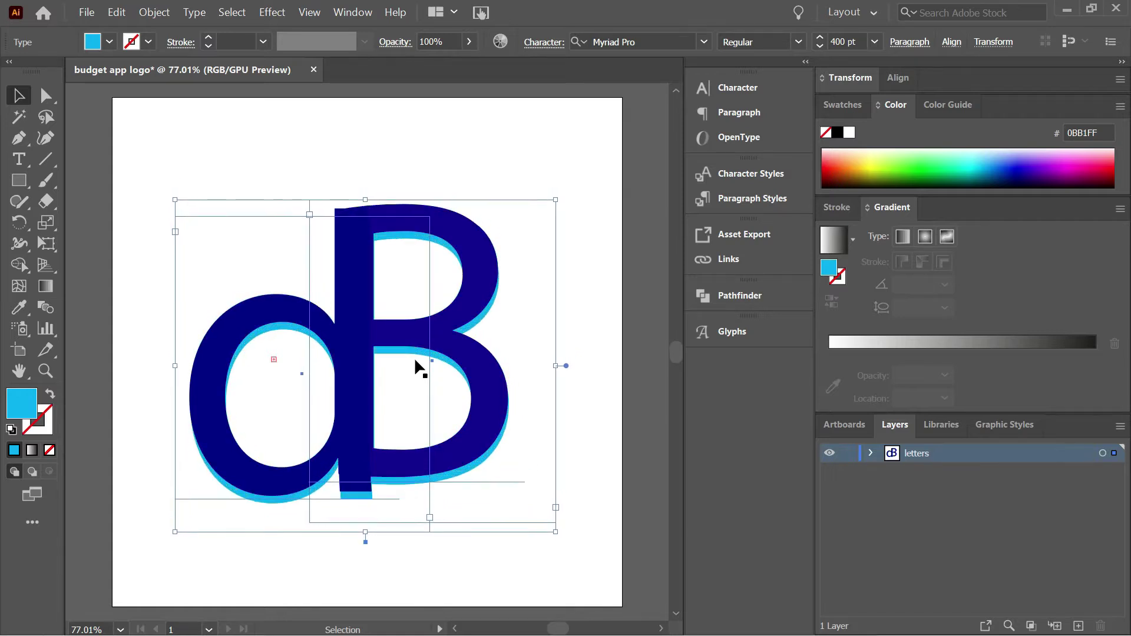
pyautogui.press('Right')
pyautogui.press('Right')
pyautogui.press('Right')
pyautogui.press('Right')
pyautogui.press('Right')
pyautogui.press('Right')
pyautogui.press('Right')
pyautogui.press('Right')
pyautogui.press('Right')
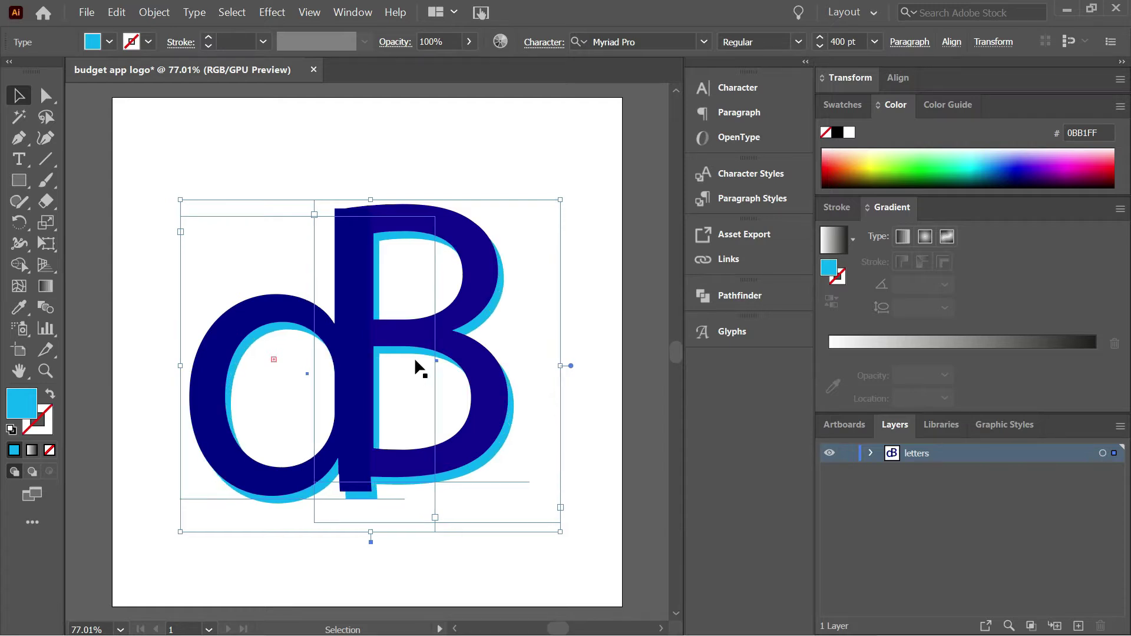
# Nudge the light blue shadow letters slightly upward so they sit closer behind the dark blue originals.
pyautogui.press('Up')
pyautogui.press('Up')
pyautogui.press('Up')
# Try to enlarge all the dark and light blue letters with a uniform scale of 300%.
pyautogui.press('a')
pyautogui.click(182, 252)
pyautogui.hotkey('ctrl', 'a')
pyautogui.press('v')
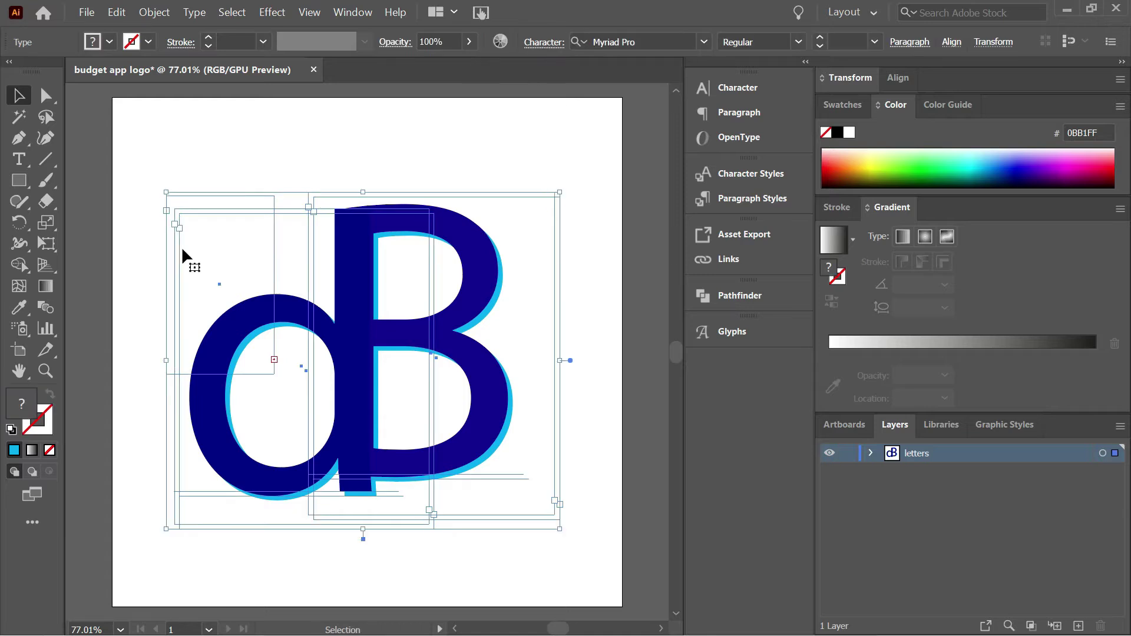
pyautogui.rightClick(342, 312)
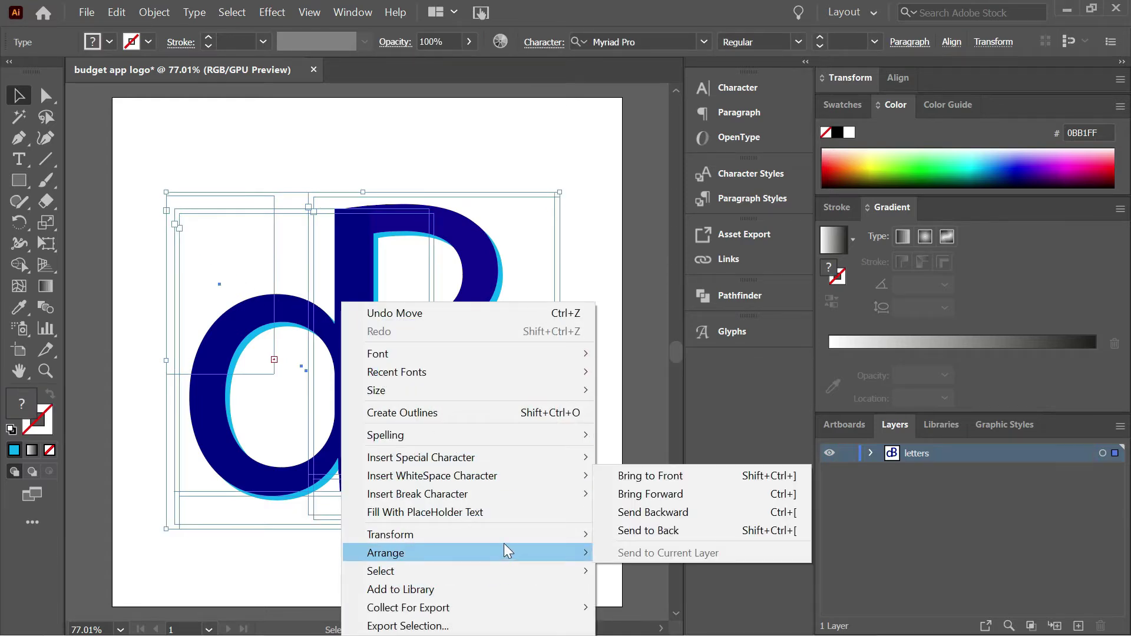
pyautogui.moveTo(506, 534)
pyautogui.click(631, 471)
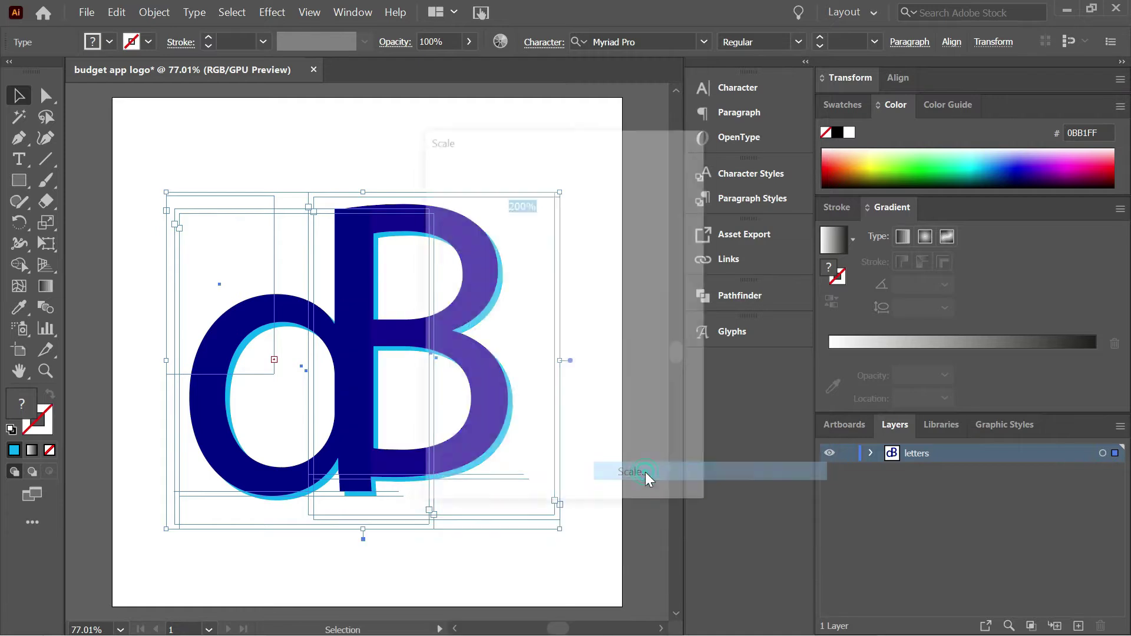
pyautogui.moveTo(521, 203); pyautogui.dragTo(506, 203)
pyautogui.write('30')
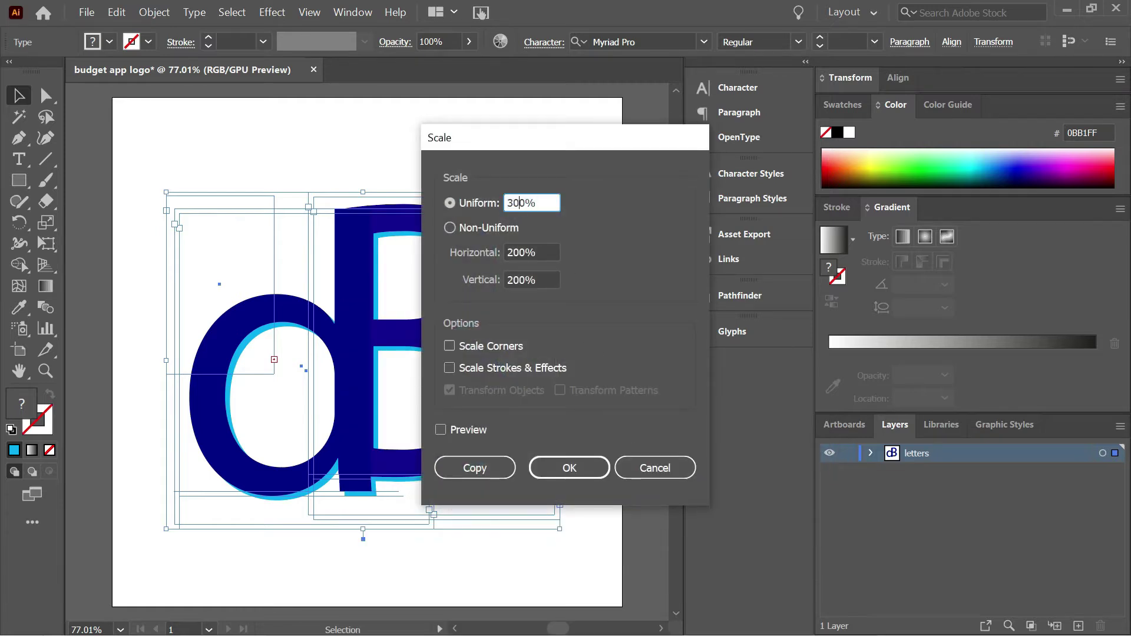
pyautogui.press('Return')
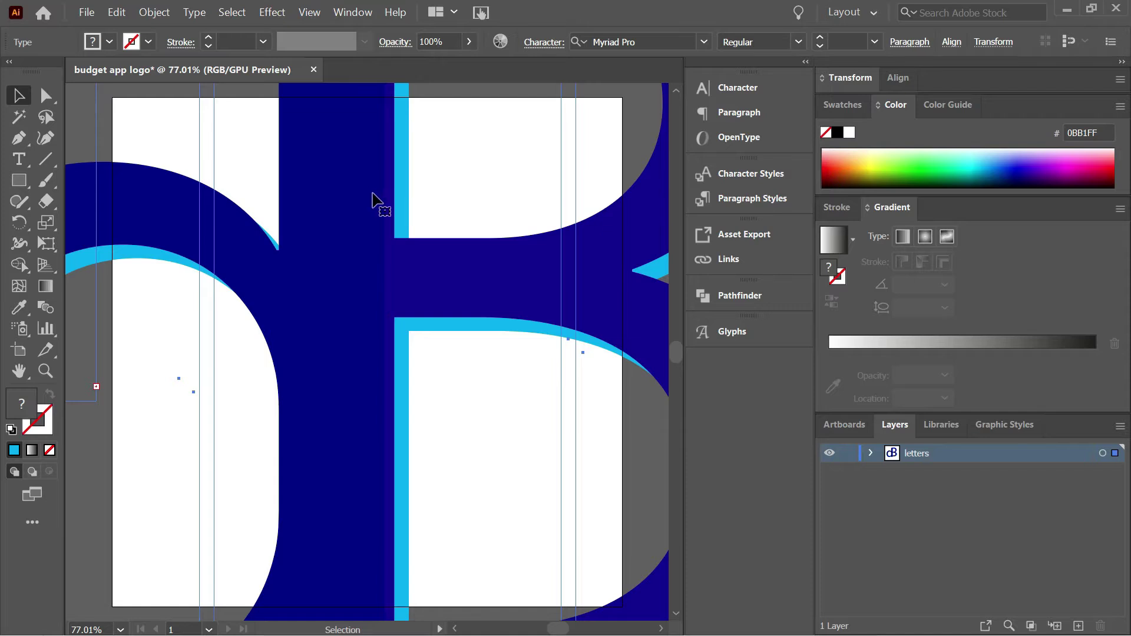
# Try to shrink the enlarged letters with another uniform scale, and undo both scalings.
pyautogui.rightClick(369, 188)
pyautogui.moveTo(554, 437)
pyautogui.moveTo(583, 421)
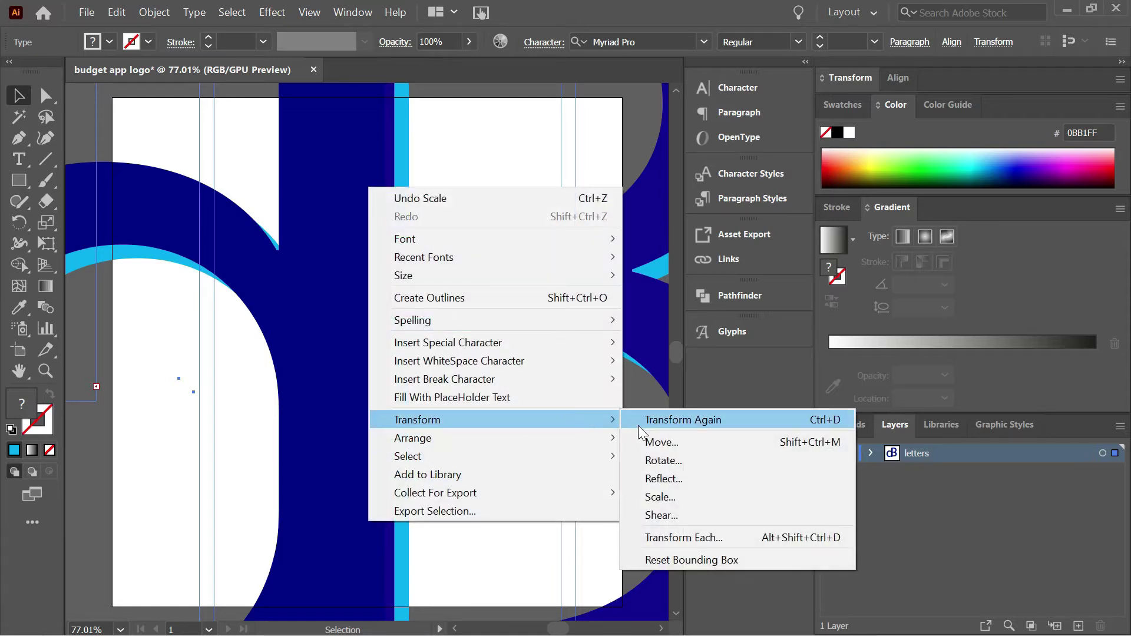
pyautogui.click(668, 498)
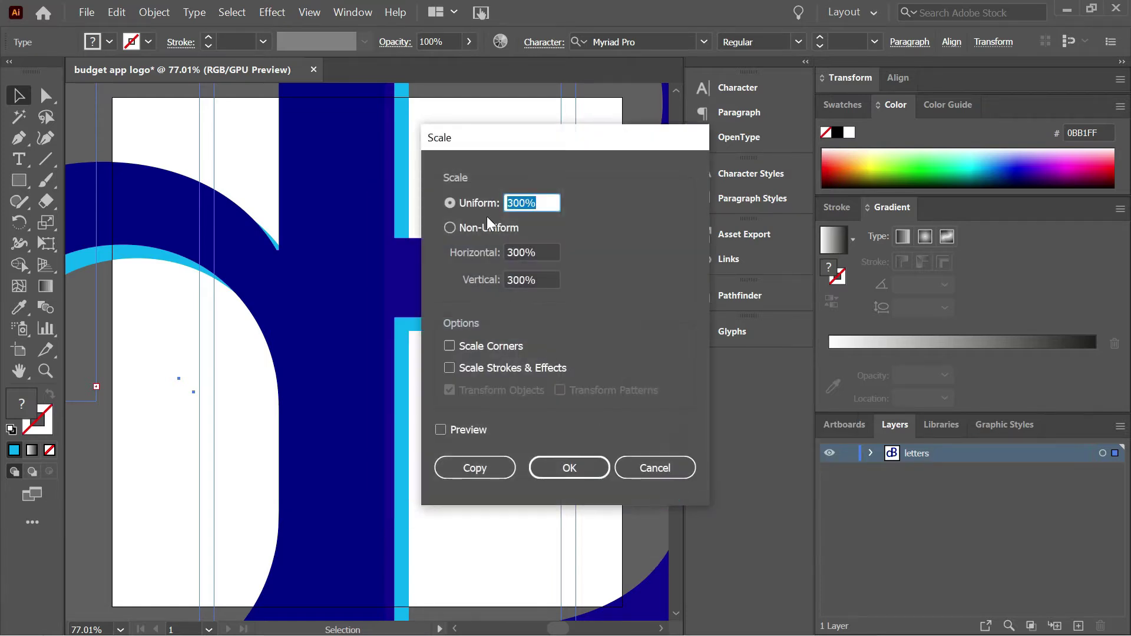
pyautogui.moveTo(521, 200); pyautogui.dragTo(486, 203)
pyautogui.write('5')
pyautogui.press('Return')
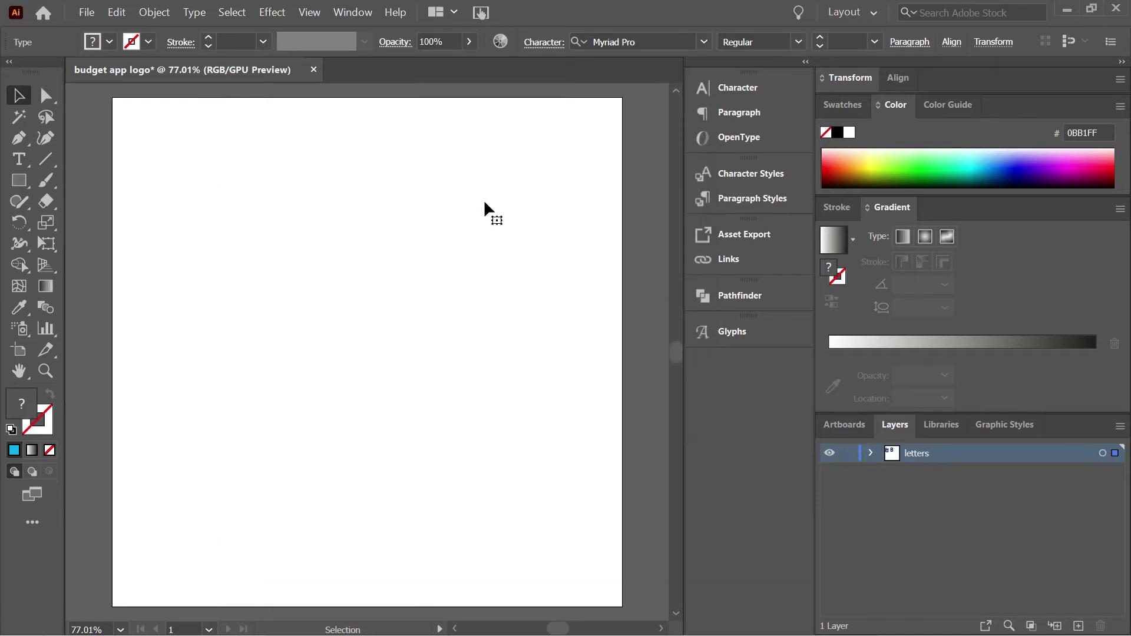
pyautogui.hotkey('ctrl', 'z')
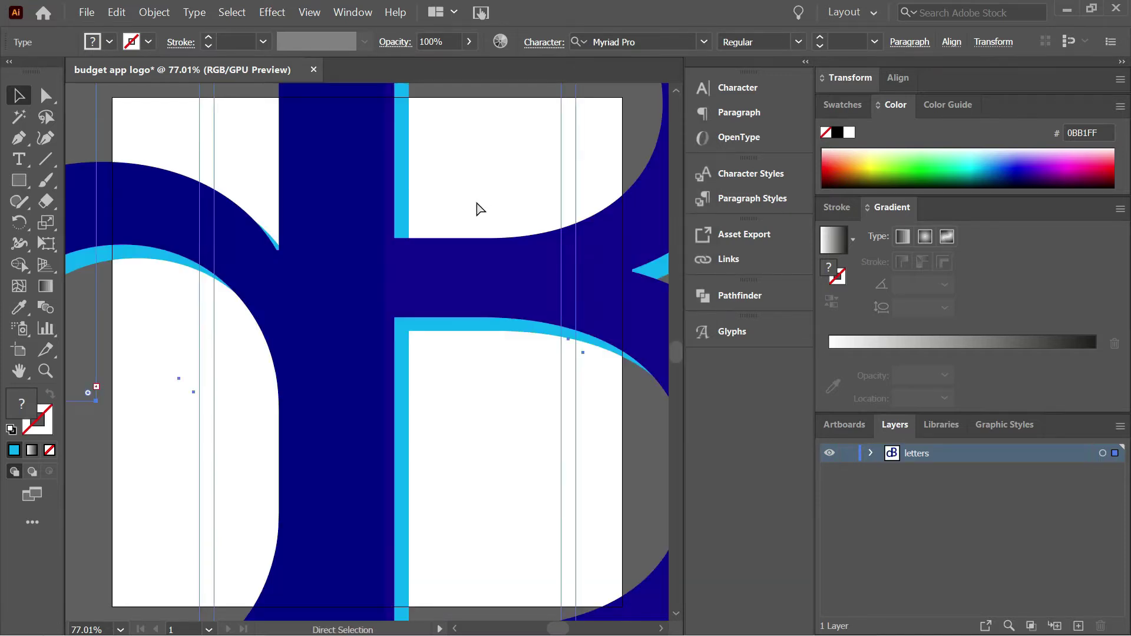
pyautogui.hotkey('ctrl', 'z')
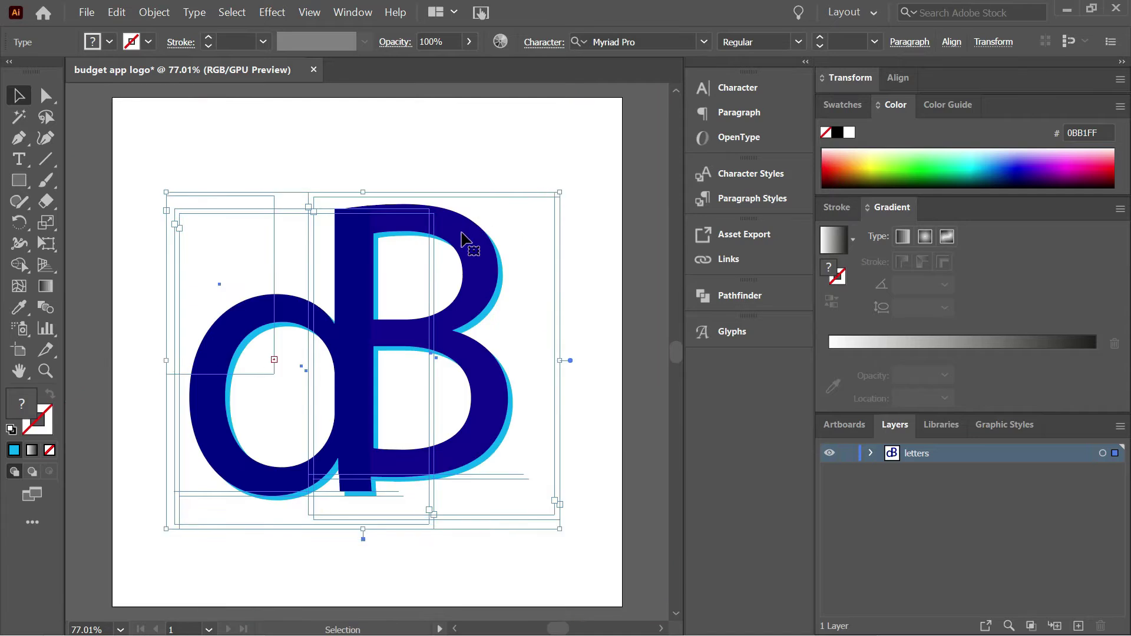
# Deselect the letters and draw a dark blue rounded rectangle over most of the artboard.
pyautogui.rightClick(466, 239)
pyautogui.click(135, 243)
pyautogui.keyDown('alt'); pyautogui.click(18, 180); pyautogui.keyUp('alt')
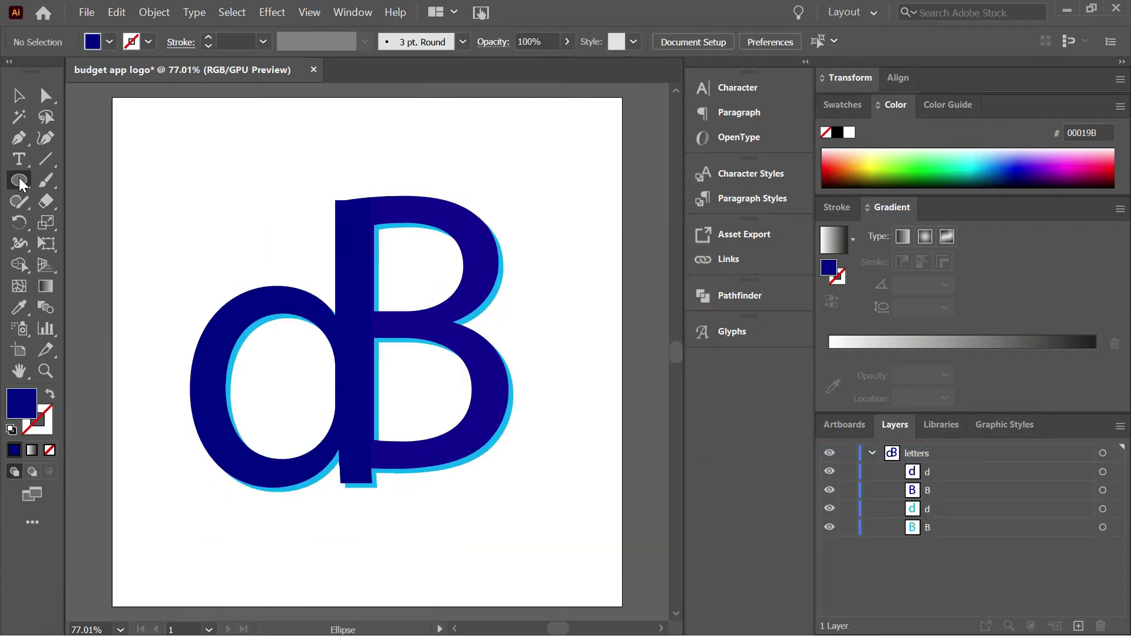
pyautogui.moveTo(19, 184); pyautogui.dragTo(70, 200)
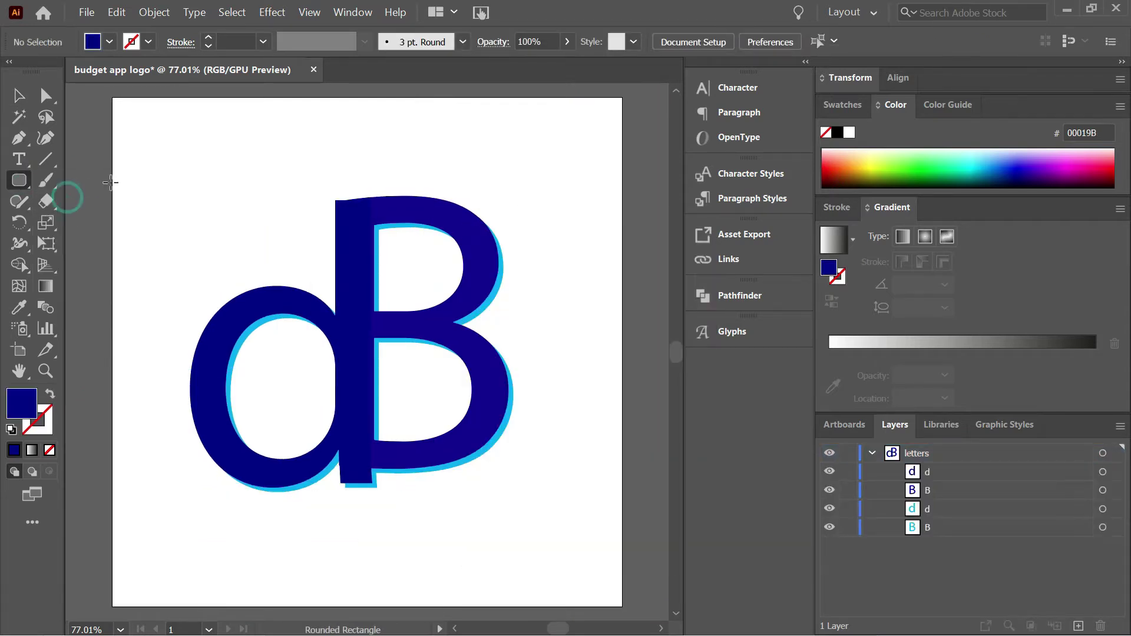
pyautogui.moveTo(121, 157); pyautogui.dragTo(616, 601)
# Stretch the rounded rectangle's edges and corners until it covers the whole artboard.
pyautogui.moveTo(370, 158); pyautogui.dragTo(363, 104)
pyautogui.moveTo(617, 105); pyautogui.dragTo(623, 98)
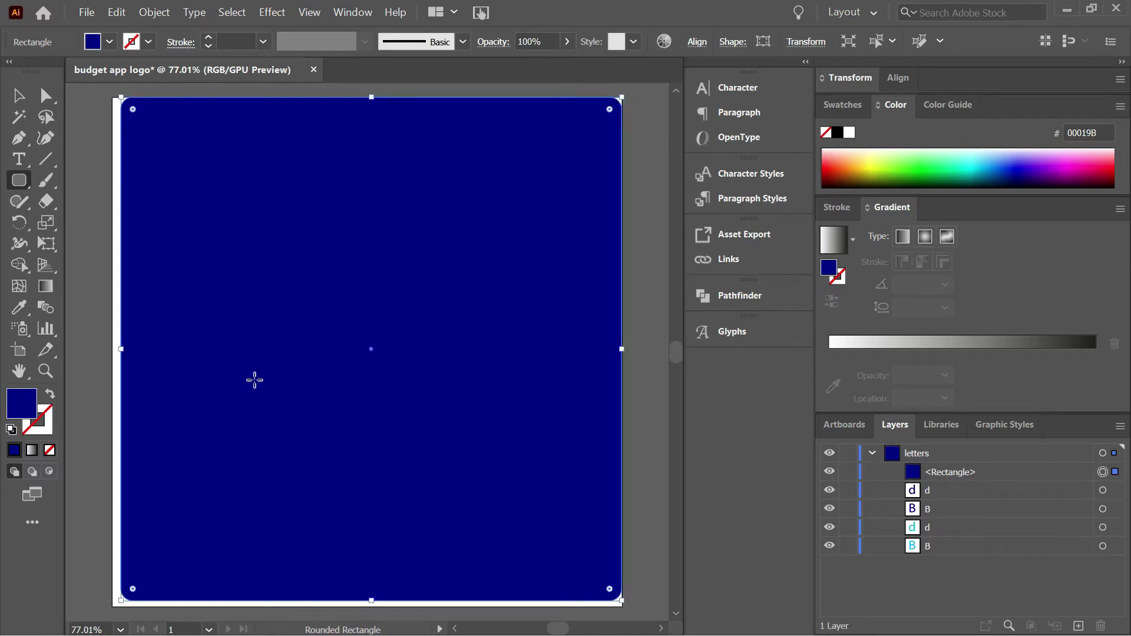
pyautogui.click(124, 600)
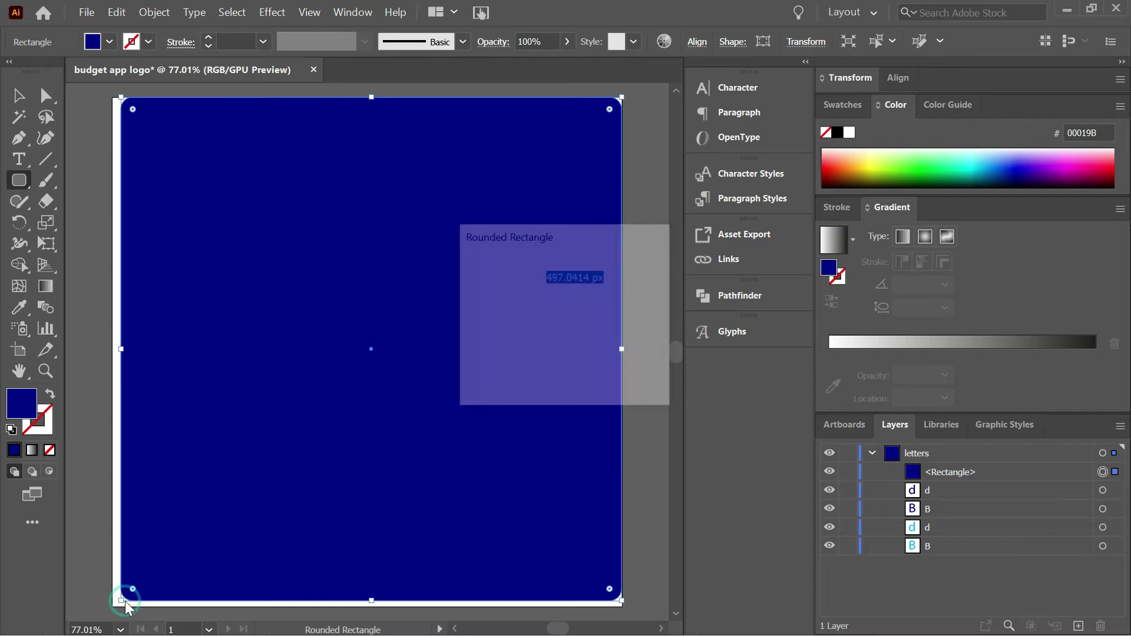
pyautogui.click(606, 371)
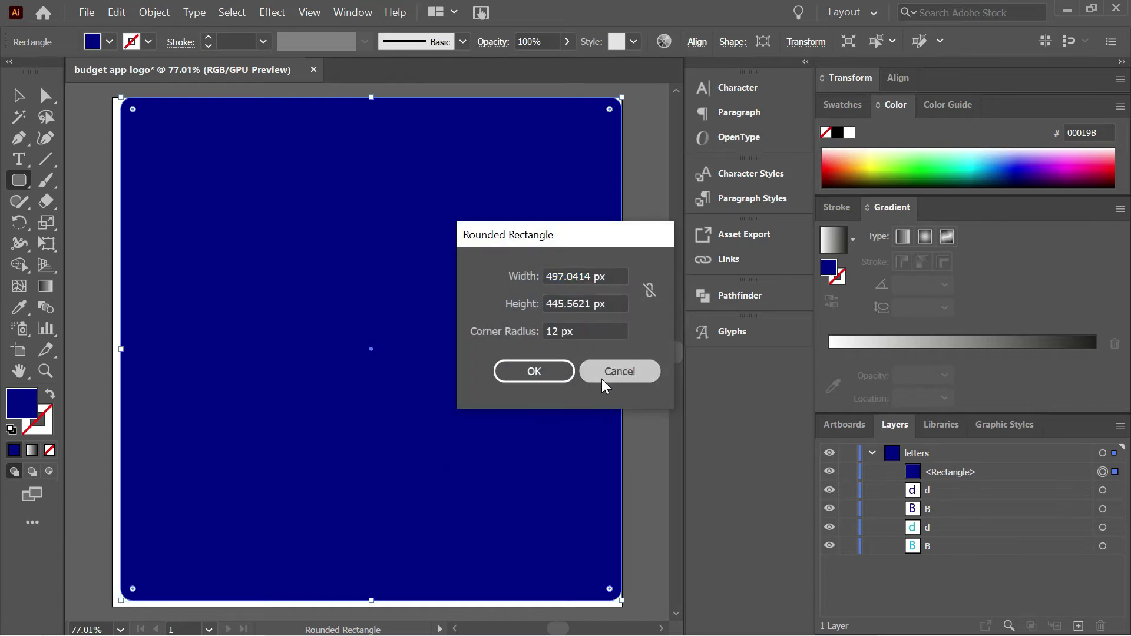
pyautogui.moveTo(123, 602); pyautogui.dragTo(112, 607)
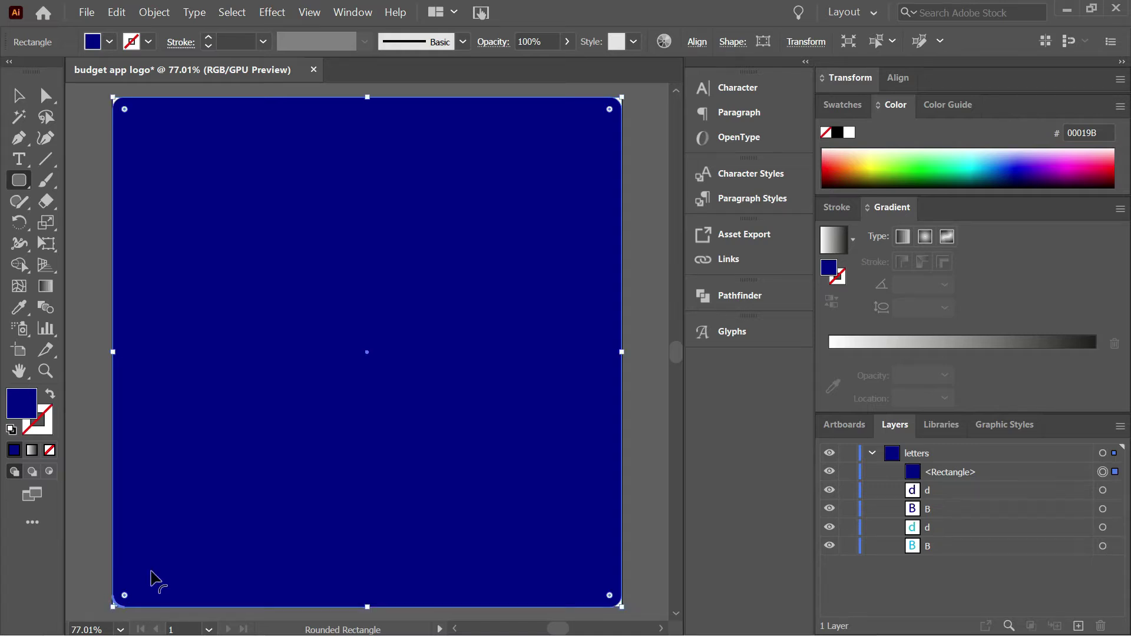
# Send the rounded rectangle backward one level, behind the front letter d.
pyautogui.rightClick(214, 405)
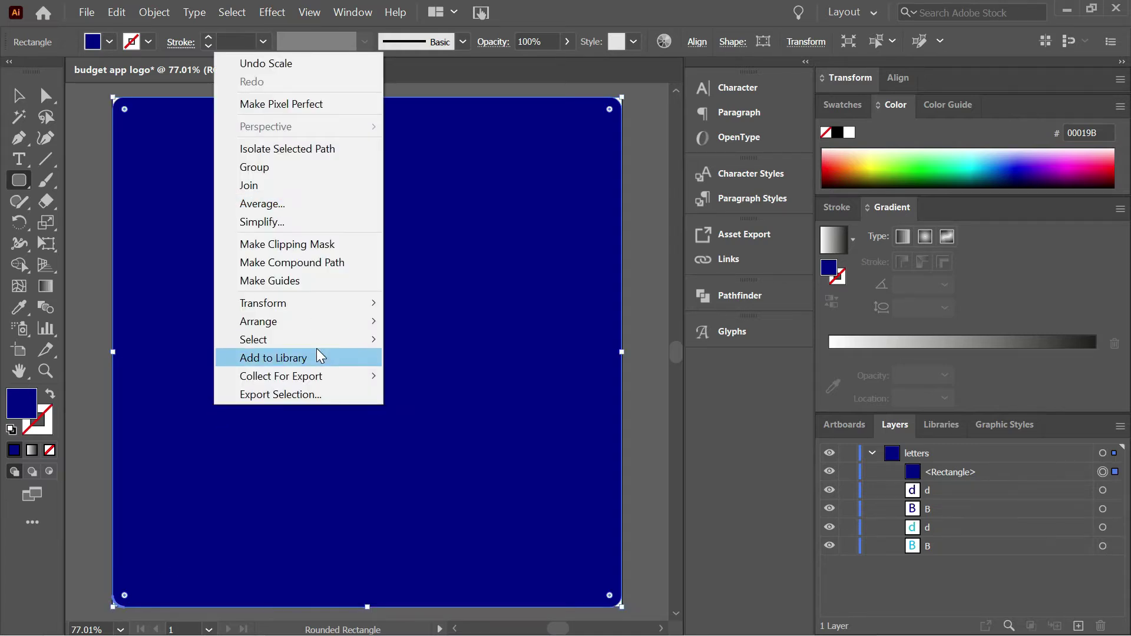
pyautogui.moveTo(334, 301)
pyautogui.moveTo(335, 321)
pyautogui.click(429, 356)
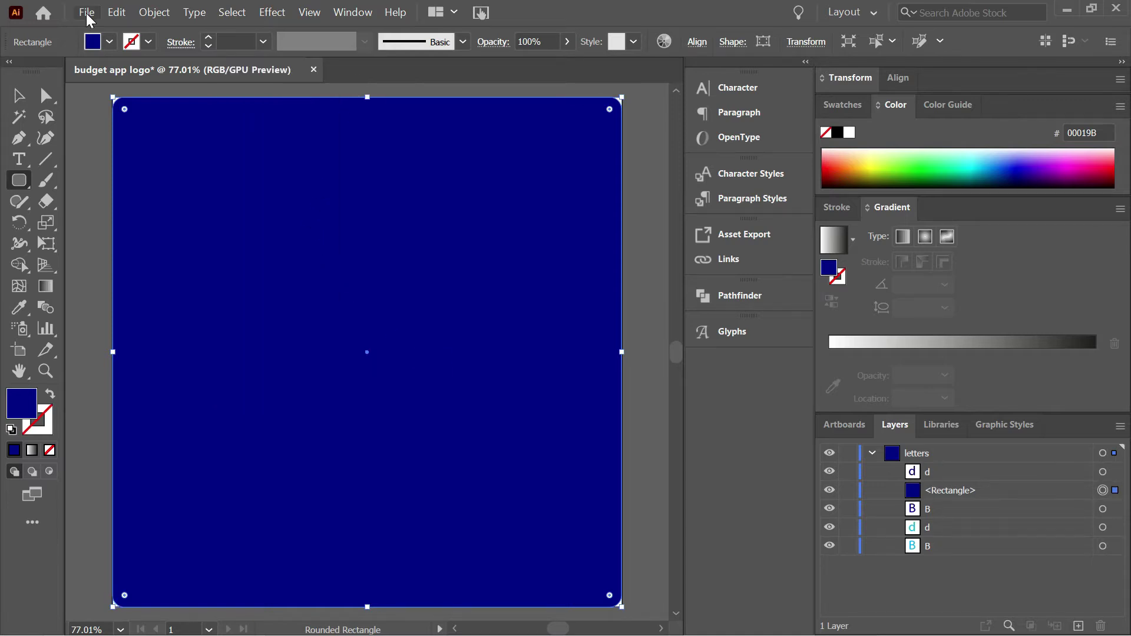
# Try a magenta fill on the rounded rectangle, and settle on the brown swatch 754C24.
pyautogui.click(109, 41)
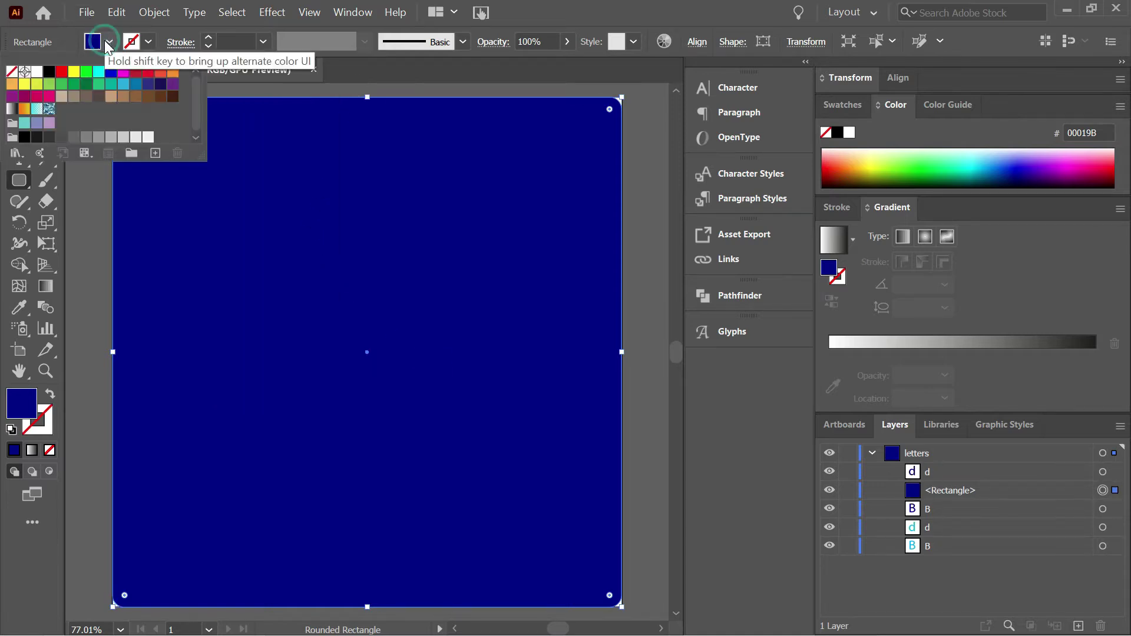
pyautogui.click(124, 73)
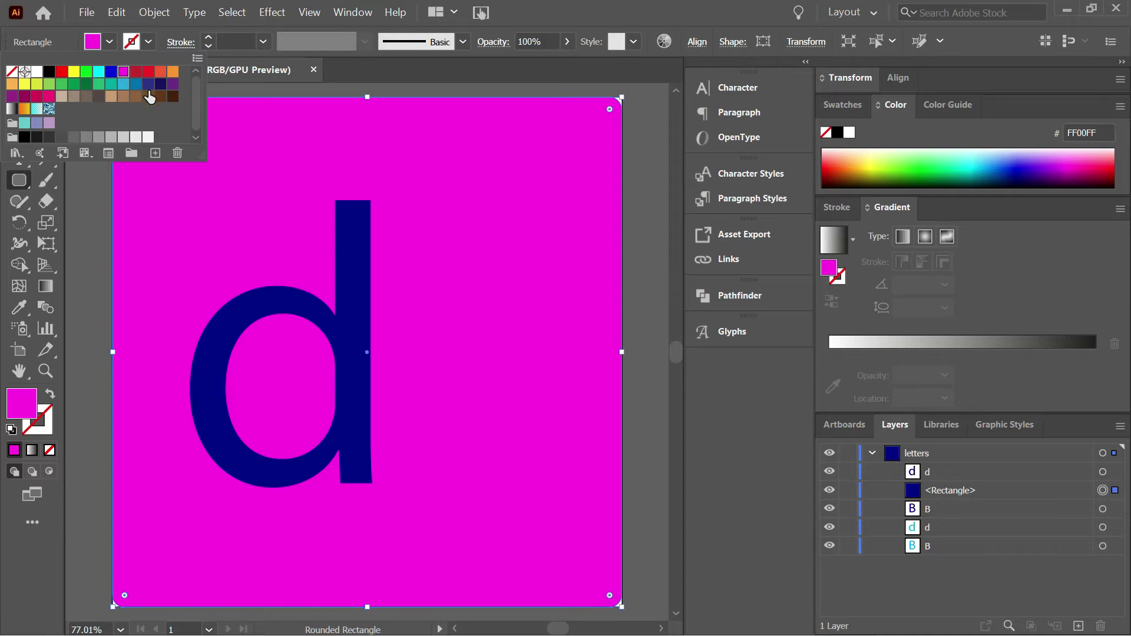
pyautogui.click(148, 96)
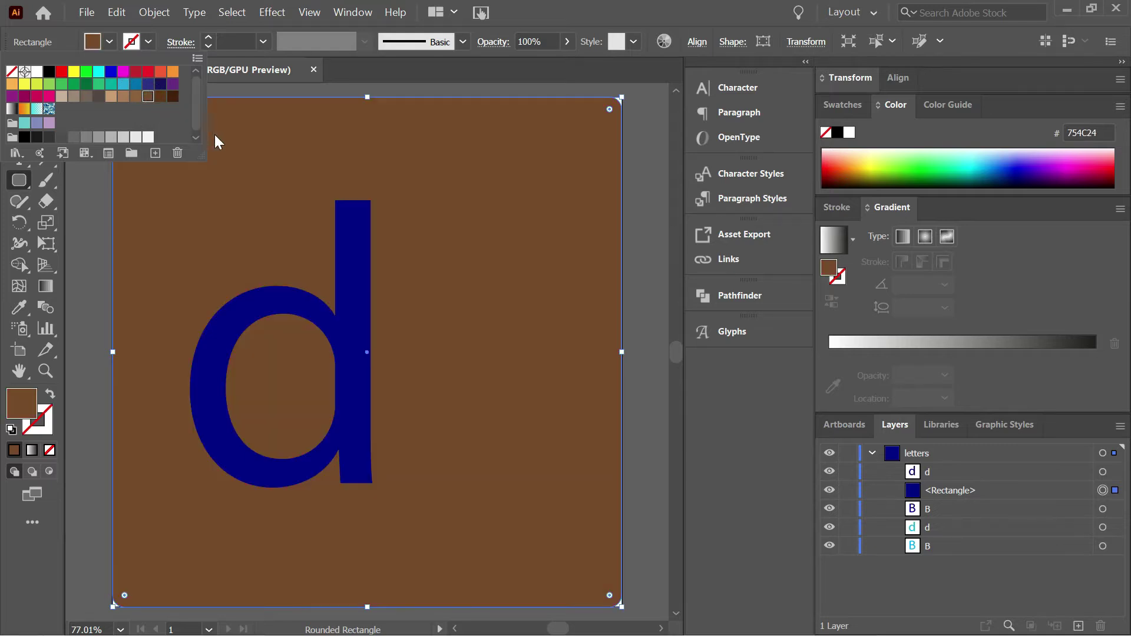
# Send the brown rounded rectangle to the back, behind all four letters.
pyautogui.rightClick(242, 134)
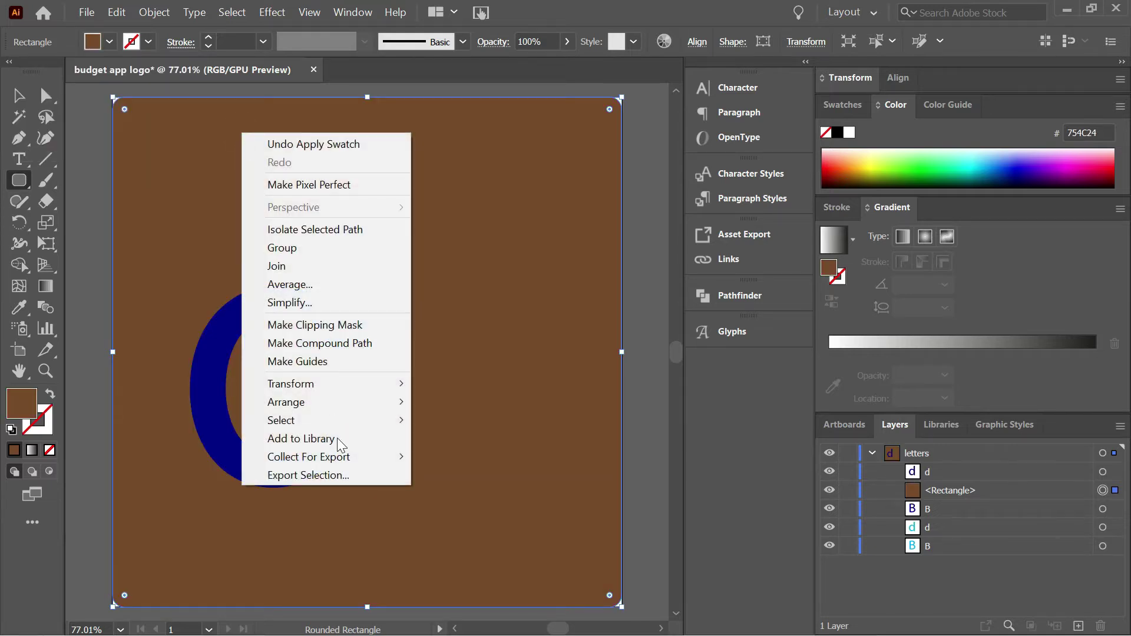
pyautogui.moveTo(361, 402)
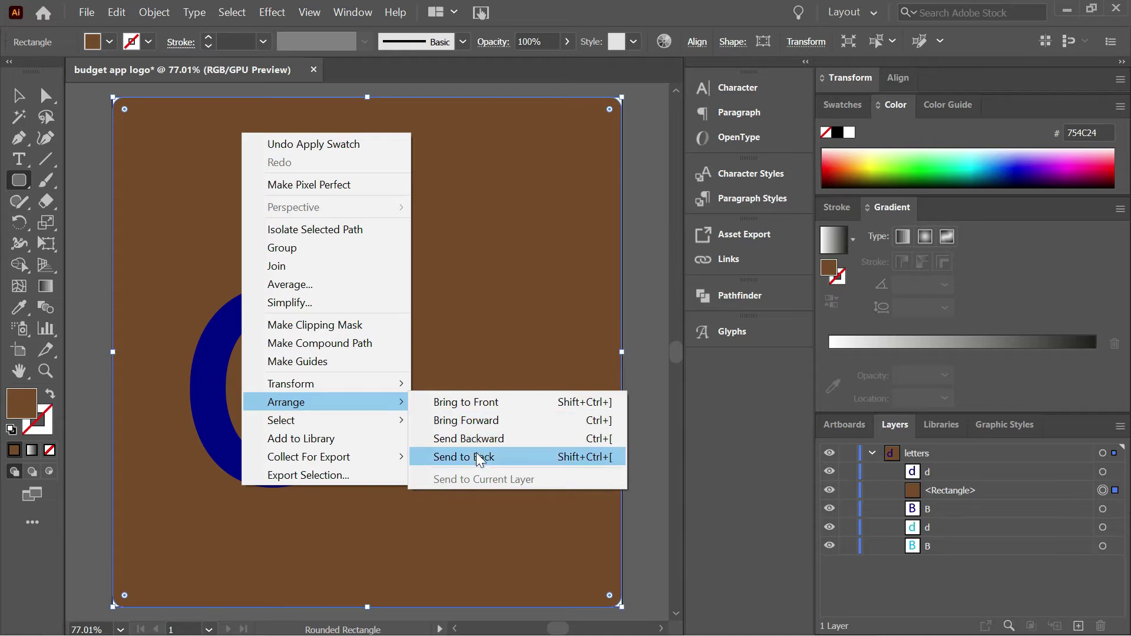
pyautogui.click(480, 460)
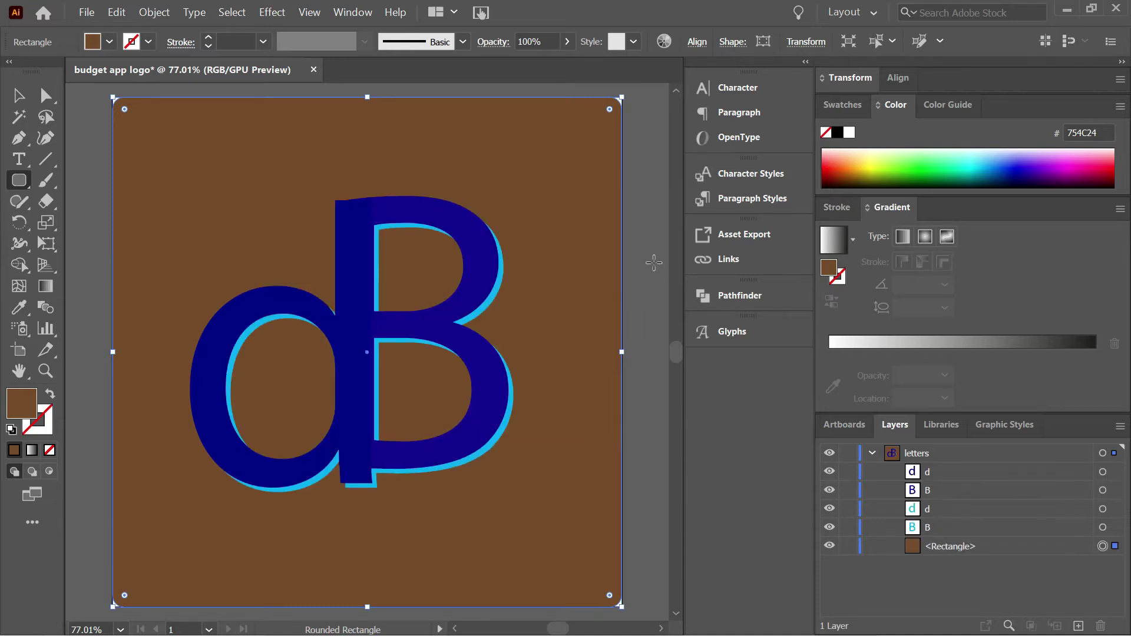
pyautogui.click(653, 262)
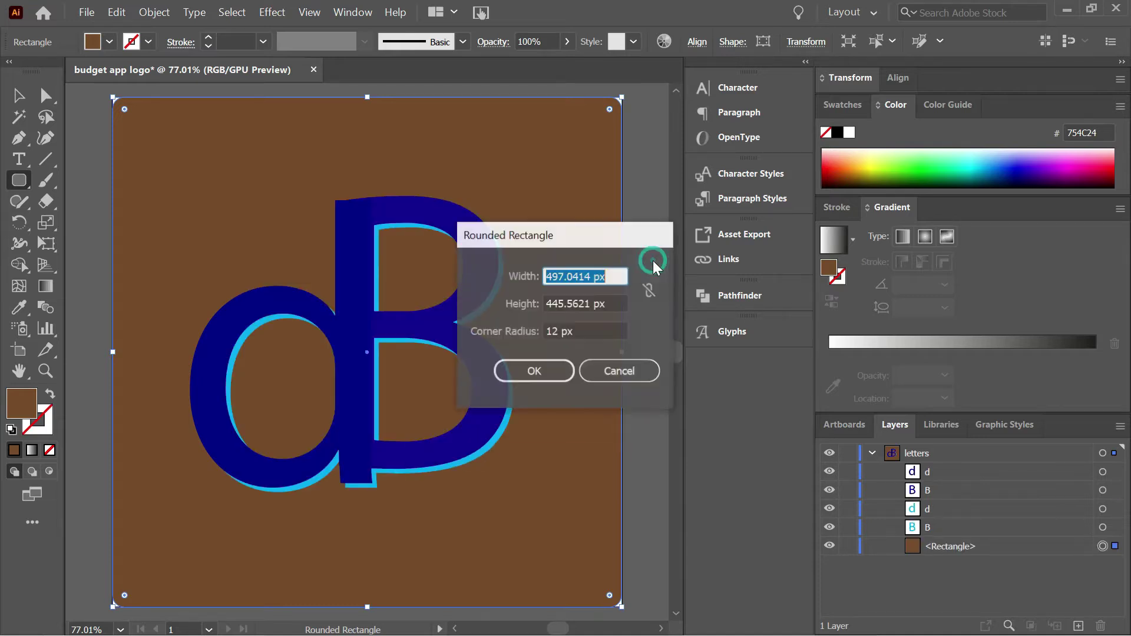
pyautogui.click(620, 372)
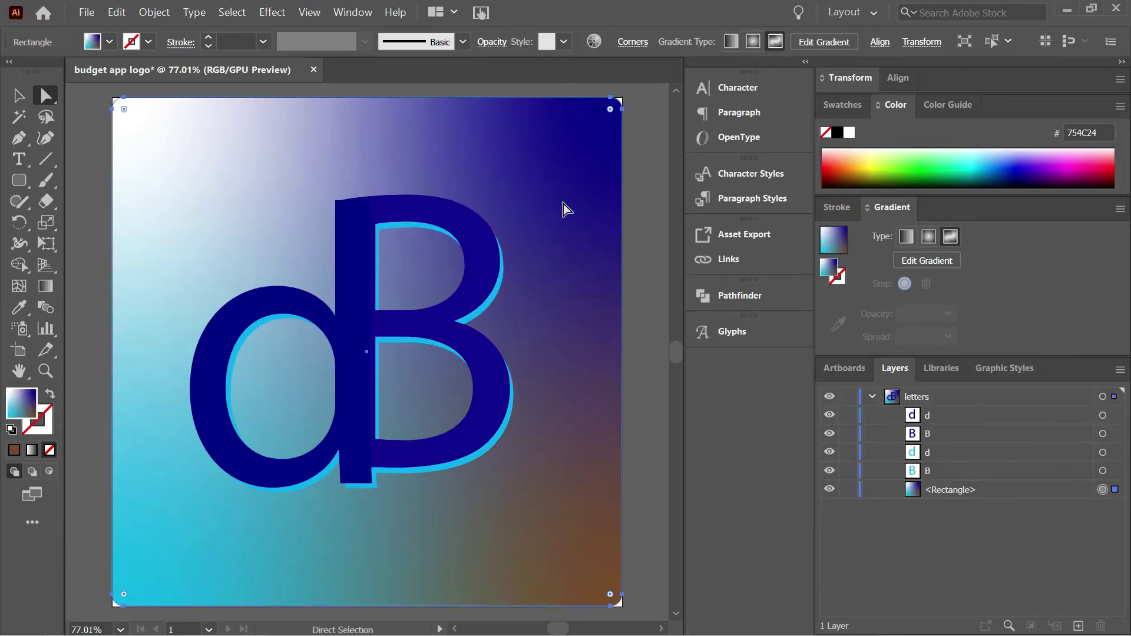
# Edit the rectangle's freeform gradient and add four white color stops down its right side.
pyautogui.click(942, 260)
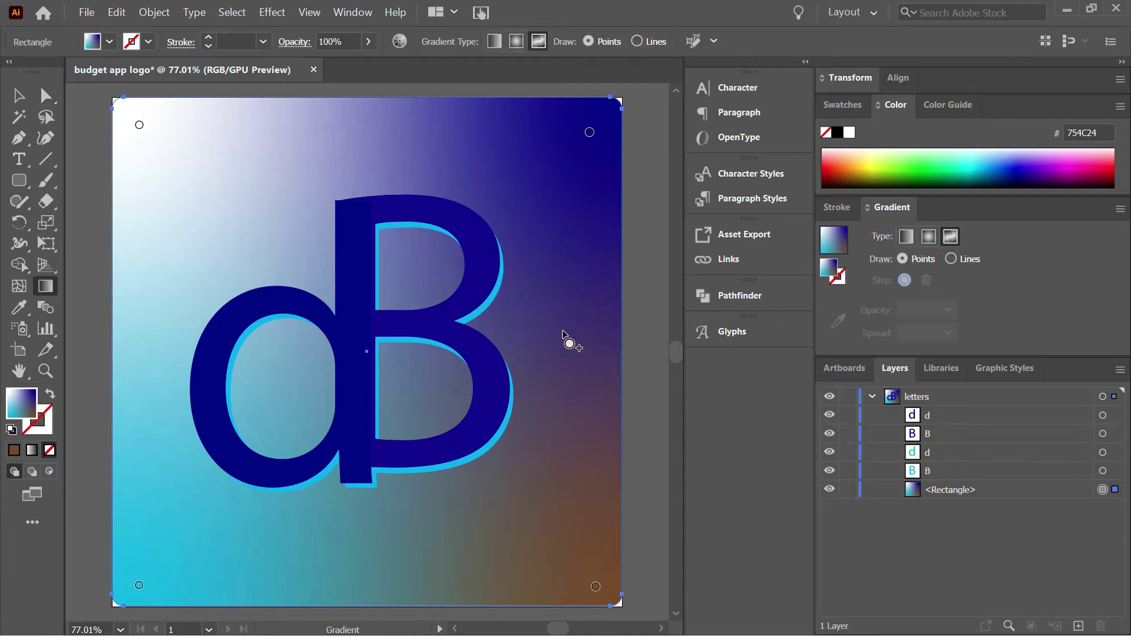
pyautogui.click(595, 169)
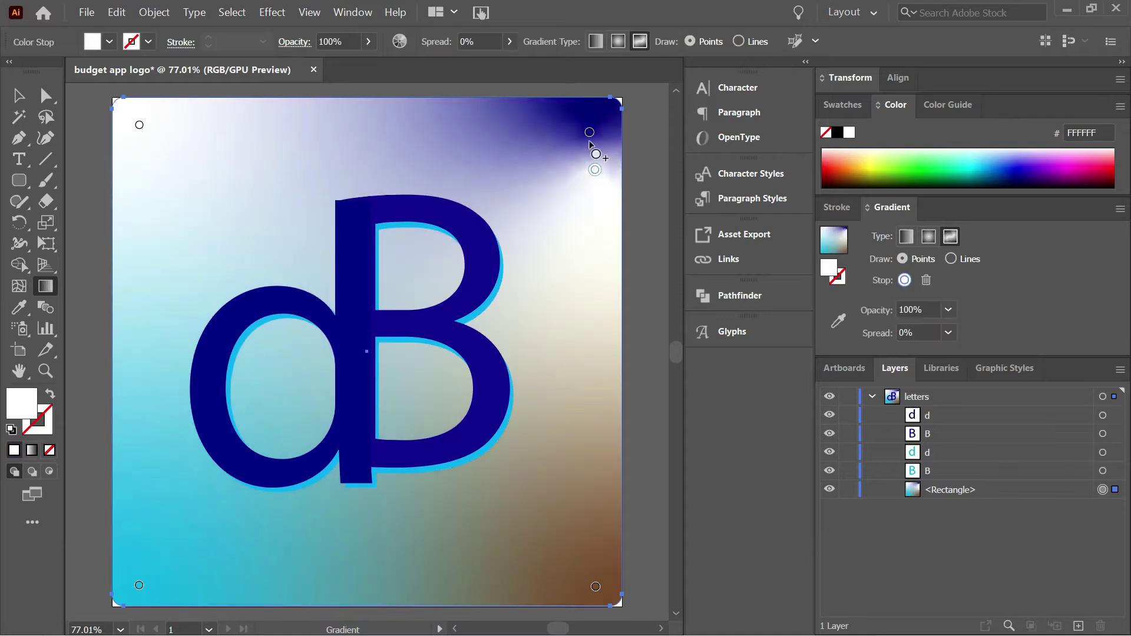
pyautogui.click(578, 250)
pyautogui.click(584, 330)
pyautogui.click(580, 375)
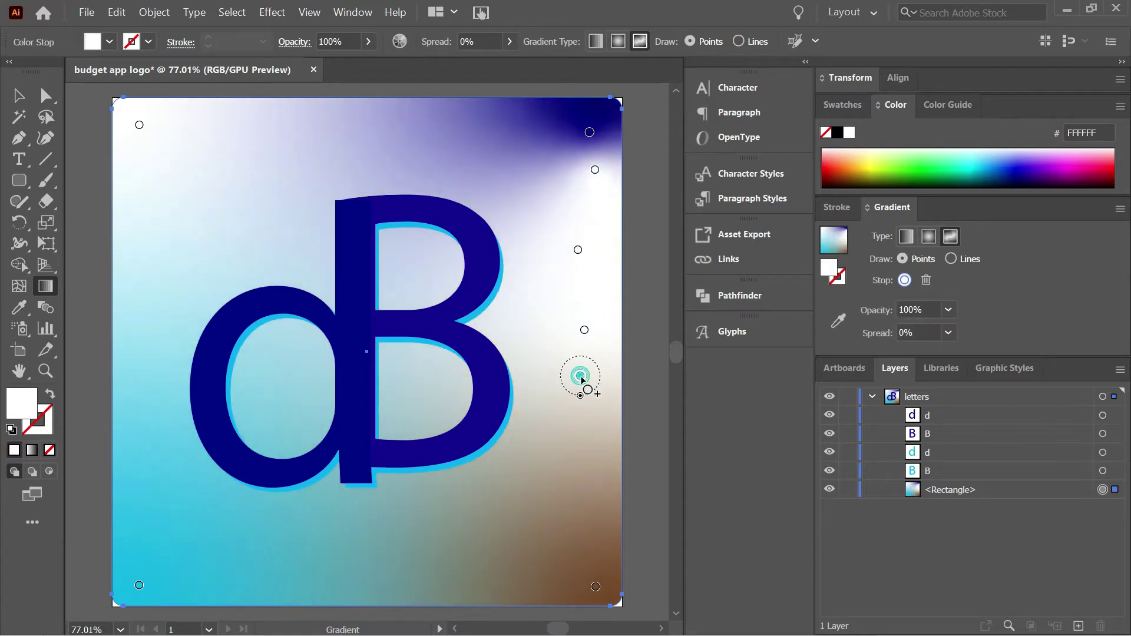
# Recolor the lowest added white stop RGB Green and add green stops near the rectangle's upper-right and upper-left areas.
pyautogui.click(903, 282)
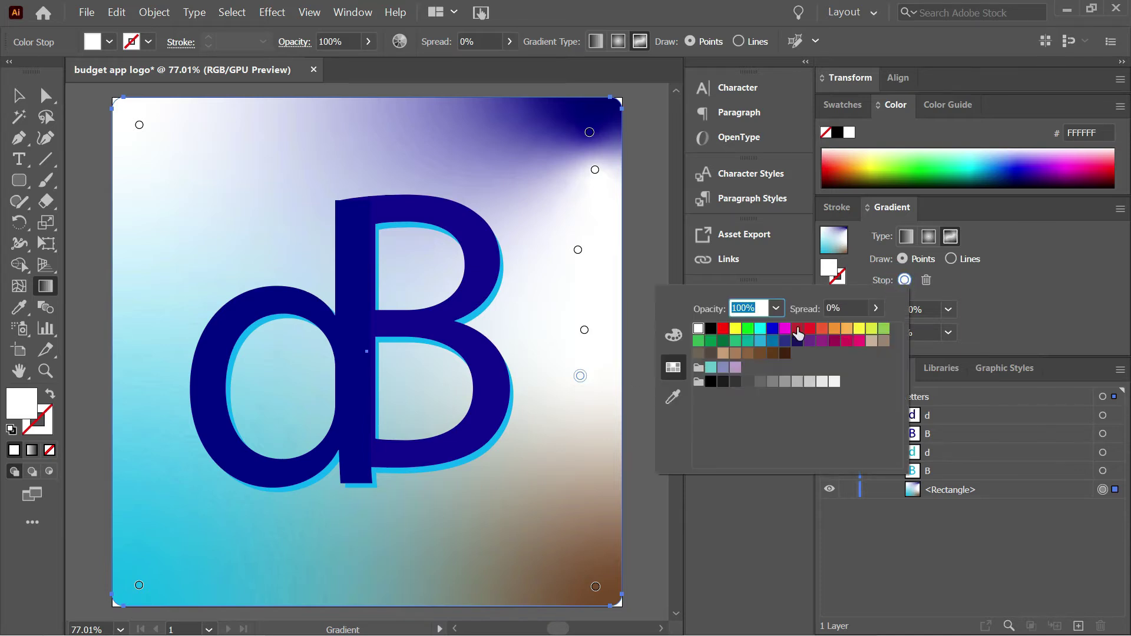
pyautogui.click(747, 330)
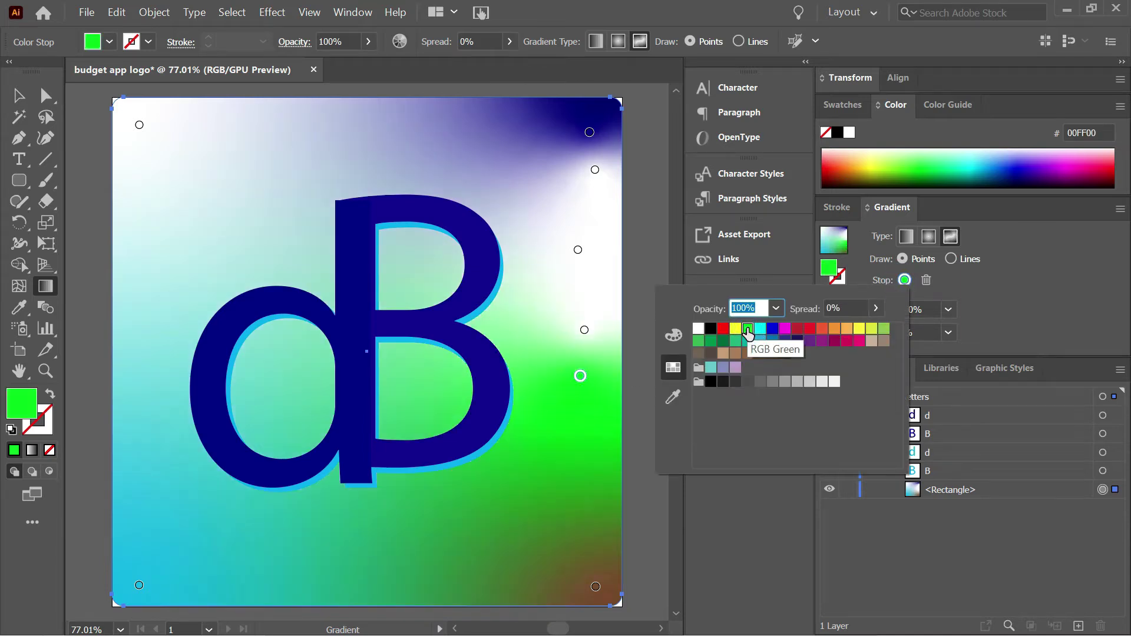
pyautogui.click(596, 175)
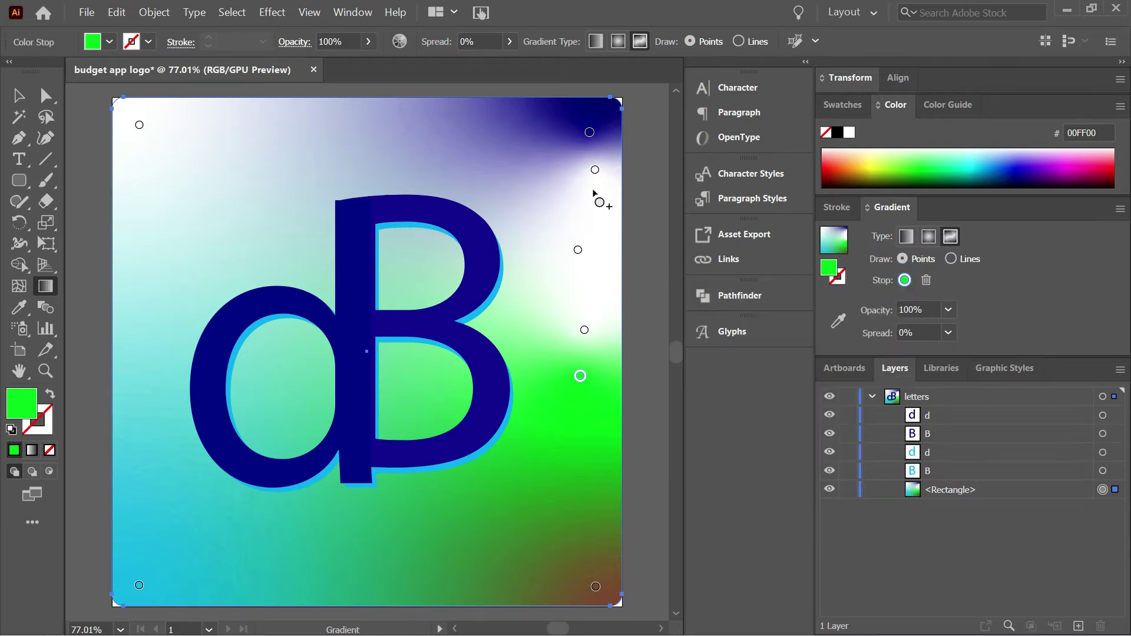
pyautogui.click(592, 189)
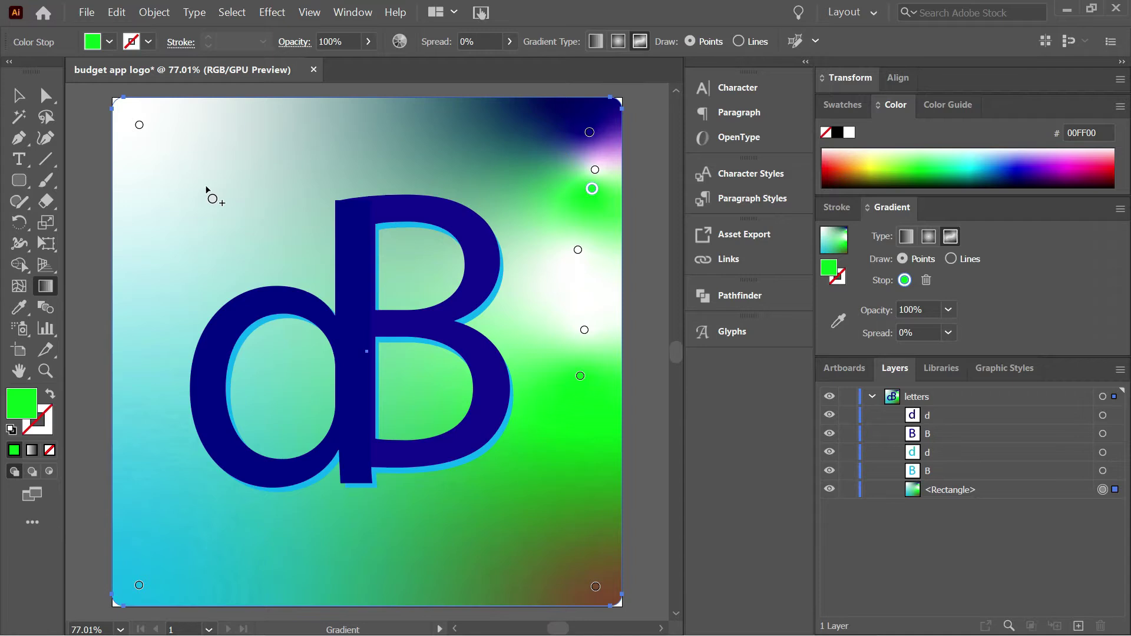
pyautogui.click(180, 186)
# Round the gradient rectangle's four corners with a 50 px radius, and increase the radius further to about 80 px.
pyautogui.press('v')
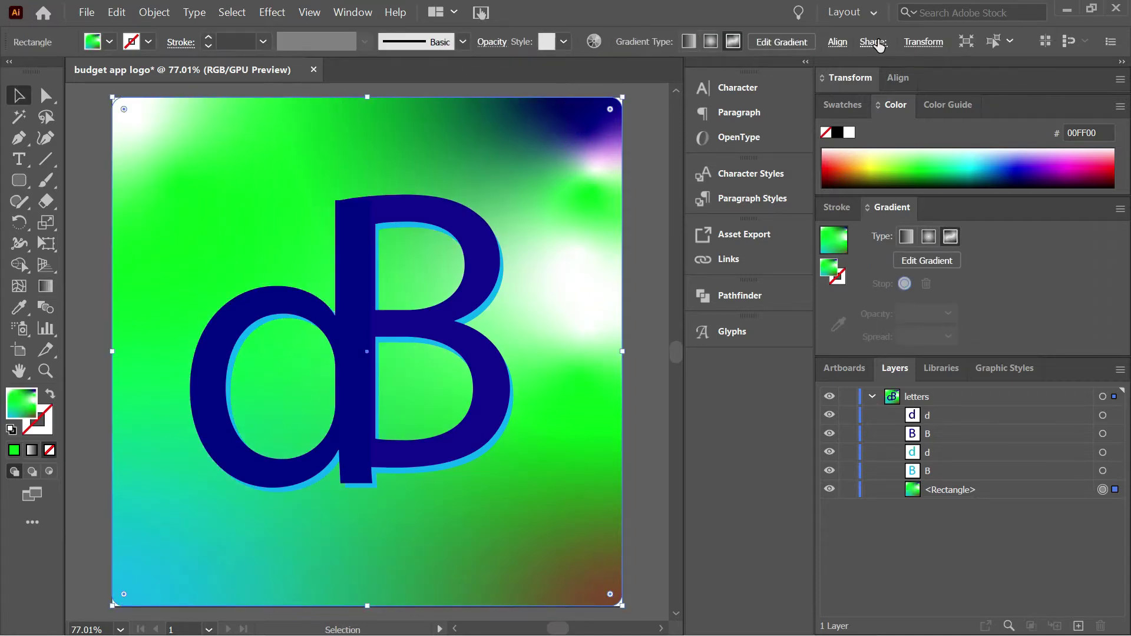
pyautogui.click(874, 43)
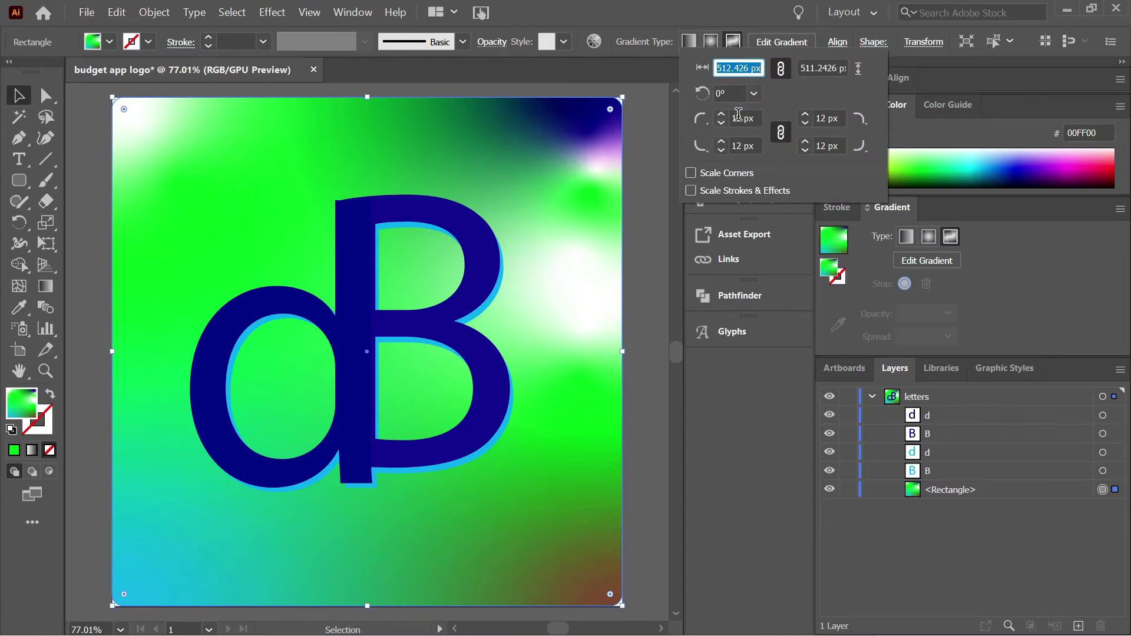
pyautogui.click(739, 116)
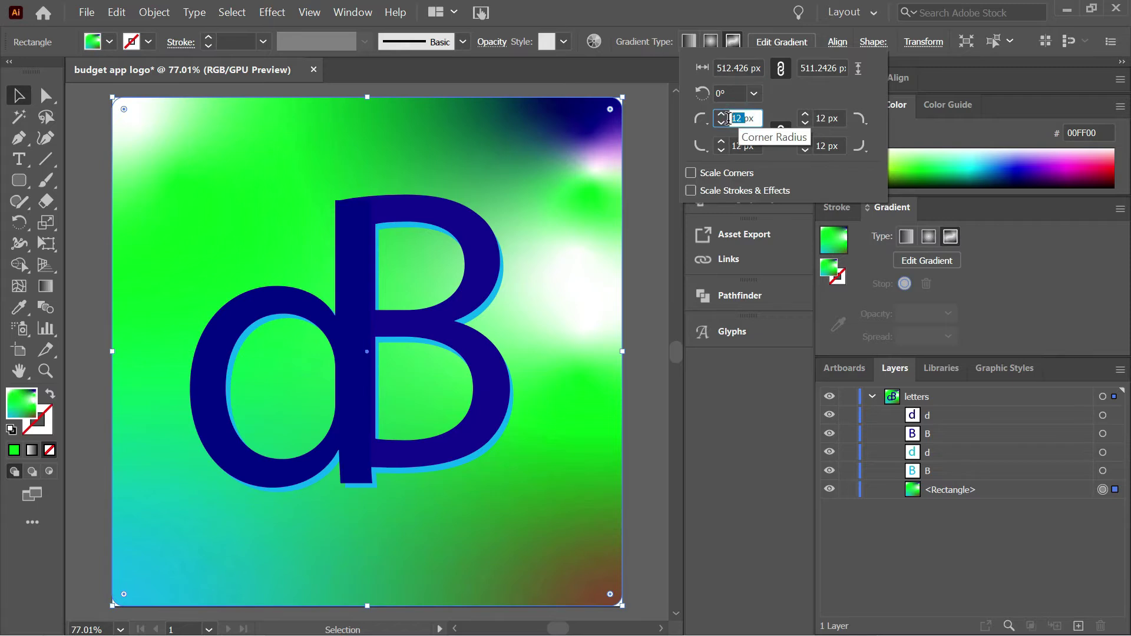
pyautogui.moveTo(744, 119); pyautogui.dragTo(731, 126)
pyautogui.write('50')
pyautogui.press('Return')
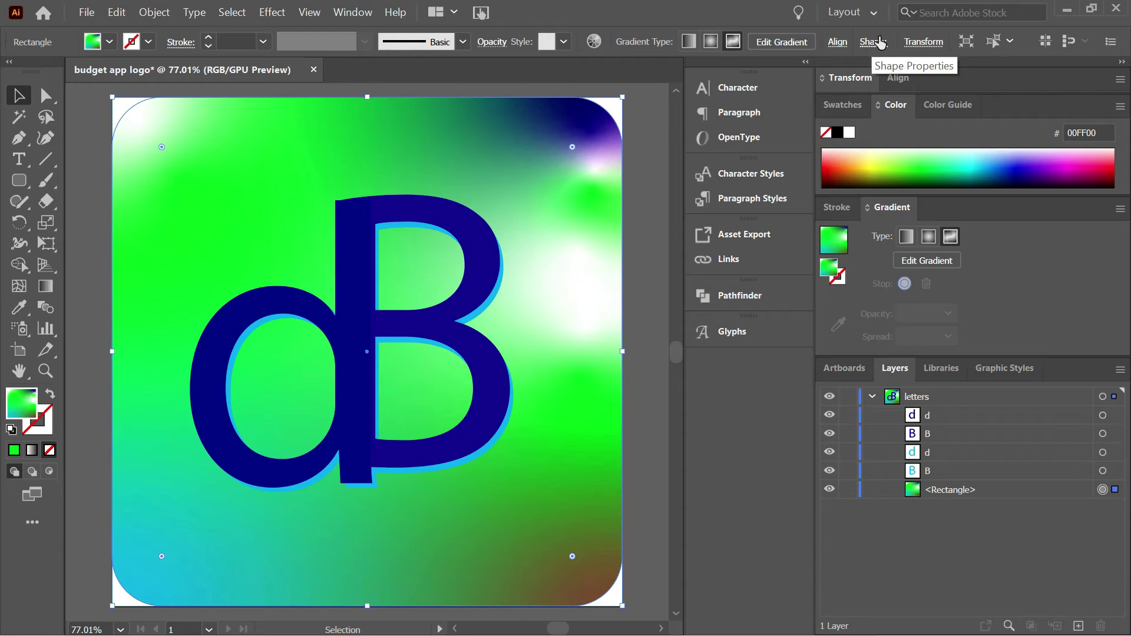
pyautogui.click(880, 44)
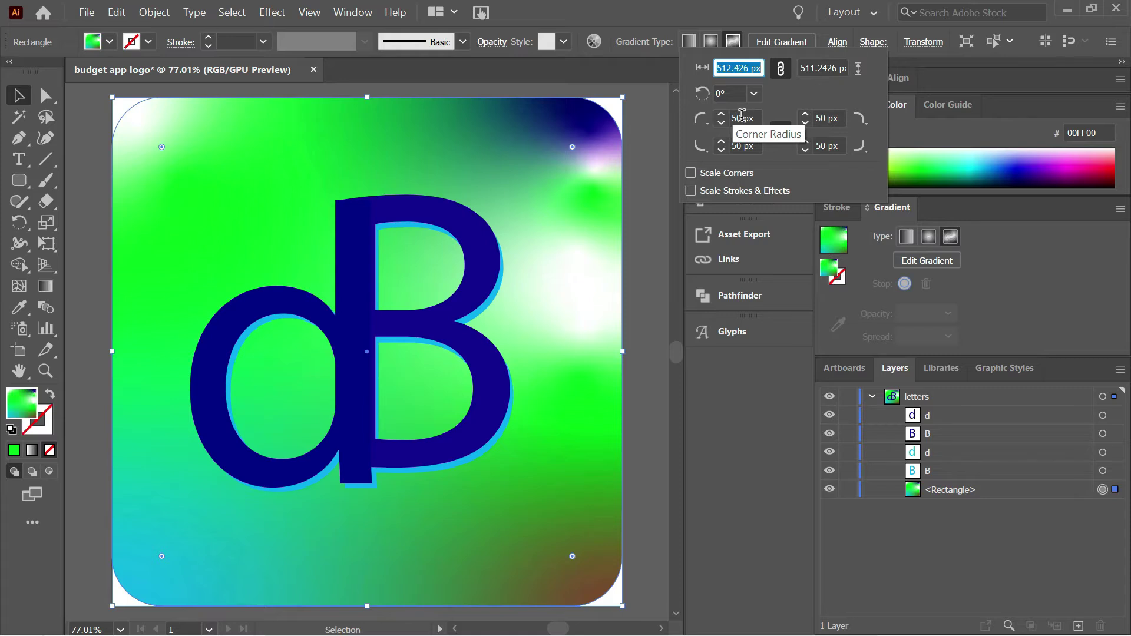
pyautogui.doubleClick(741, 118)
pyautogui.write('8')
pyautogui.press('Return')
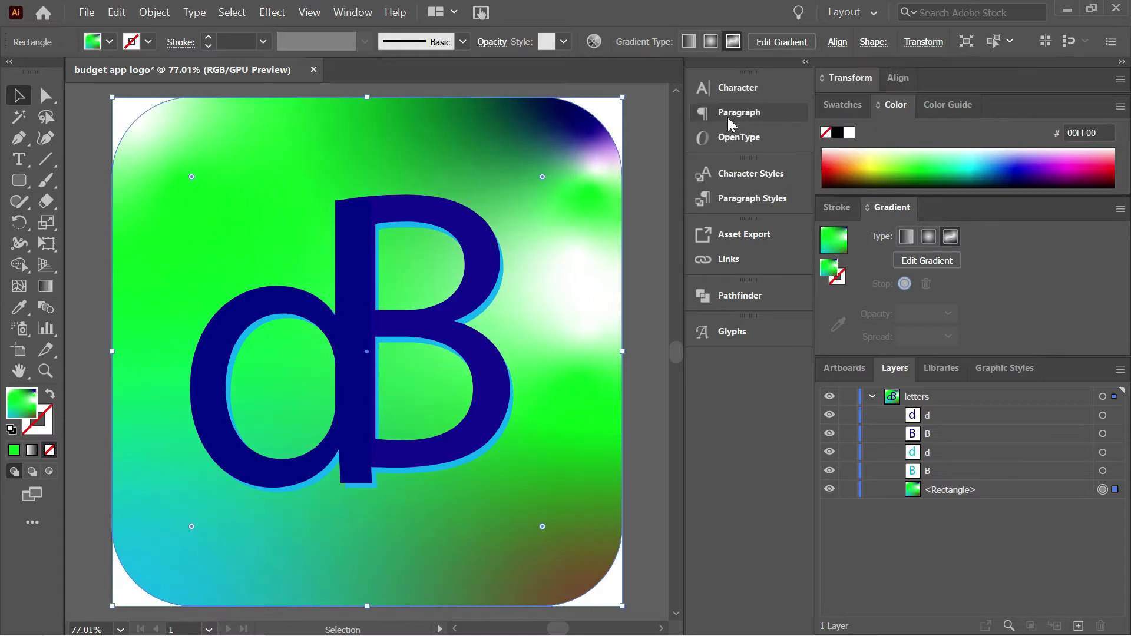
pyautogui.click(638, 135)
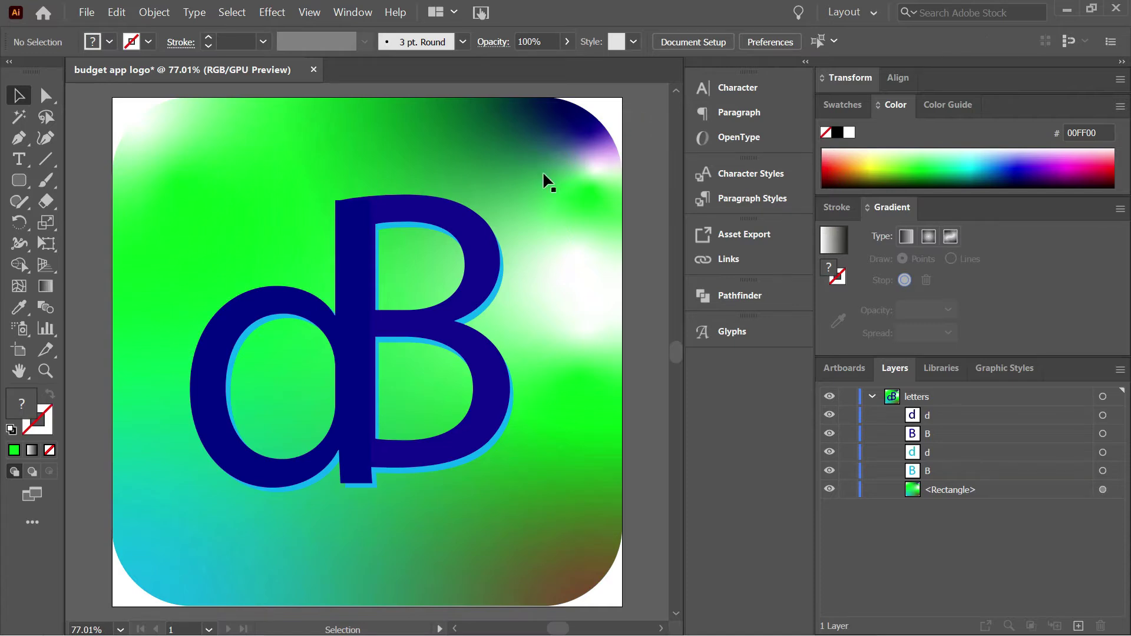
# Export the logo for web as a 512 px PNG-24 named budget-app-logo into a new folder called logo inside Budgeting app.
pyautogui.click(84, 16)
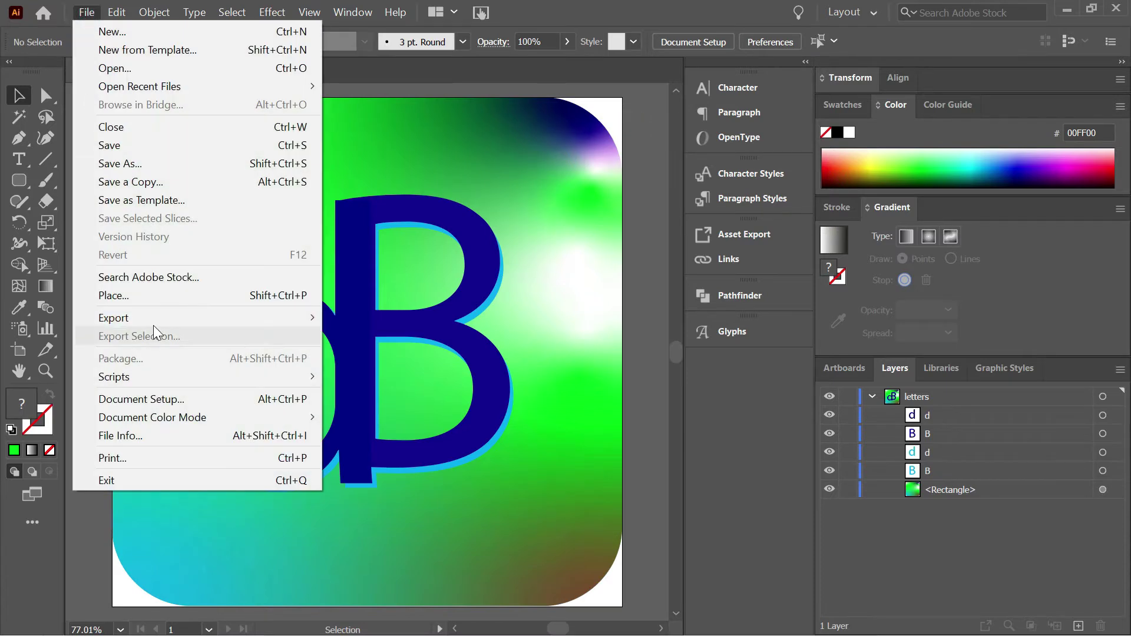
pyautogui.moveTo(165, 324)
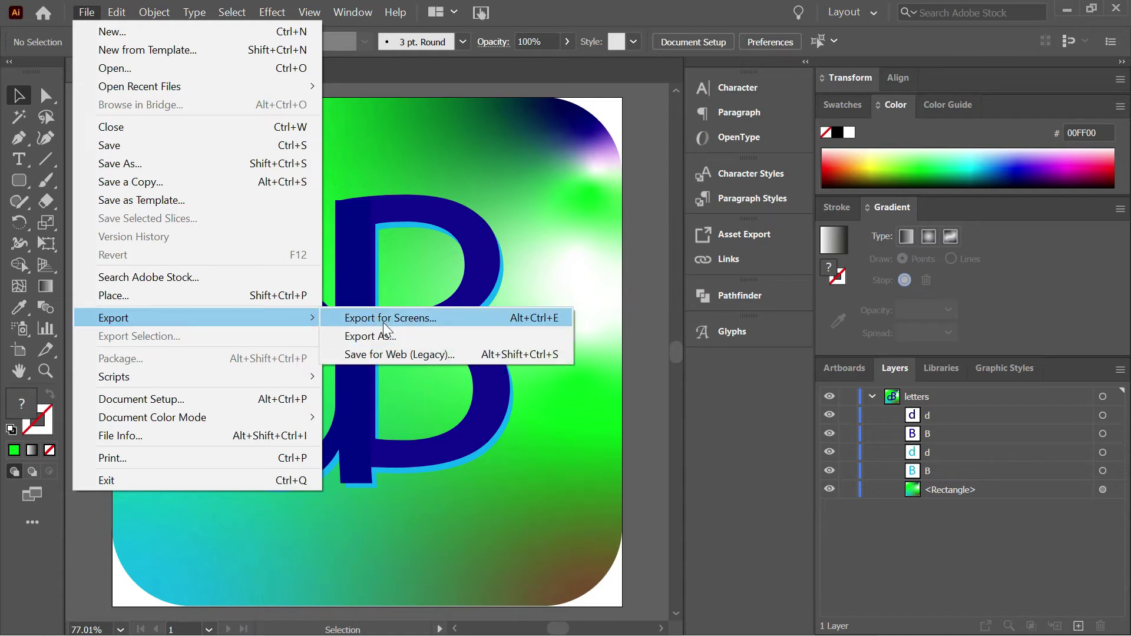
pyautogui.click(397, 354)
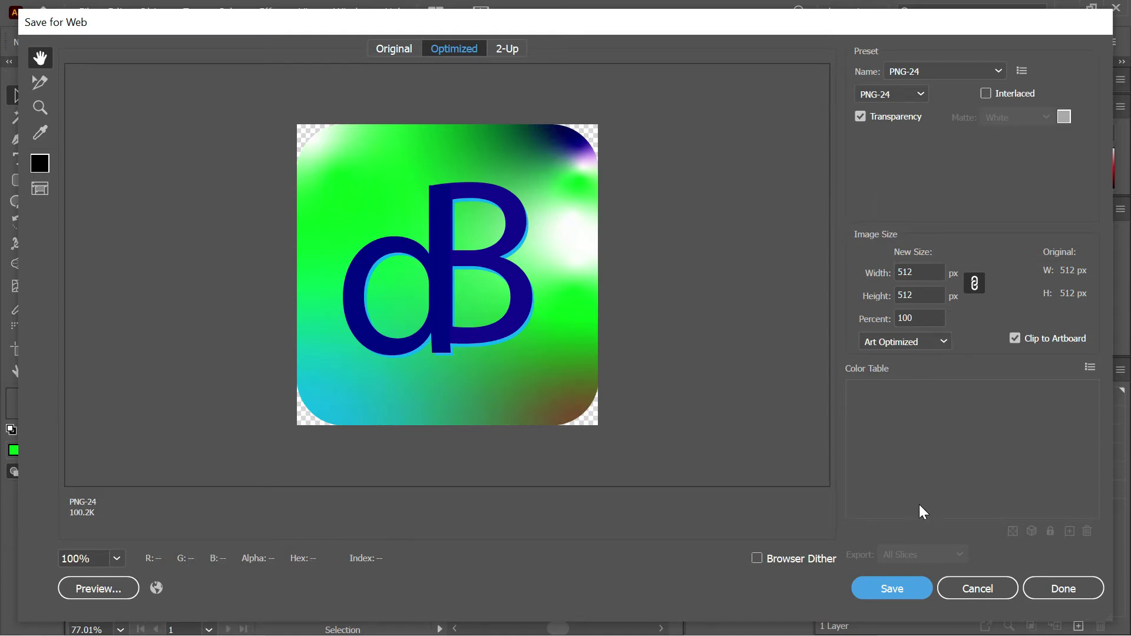
pyautogui.click(900, 589)
pyautogui.click(164, 115)
pyautogui.write('logo')
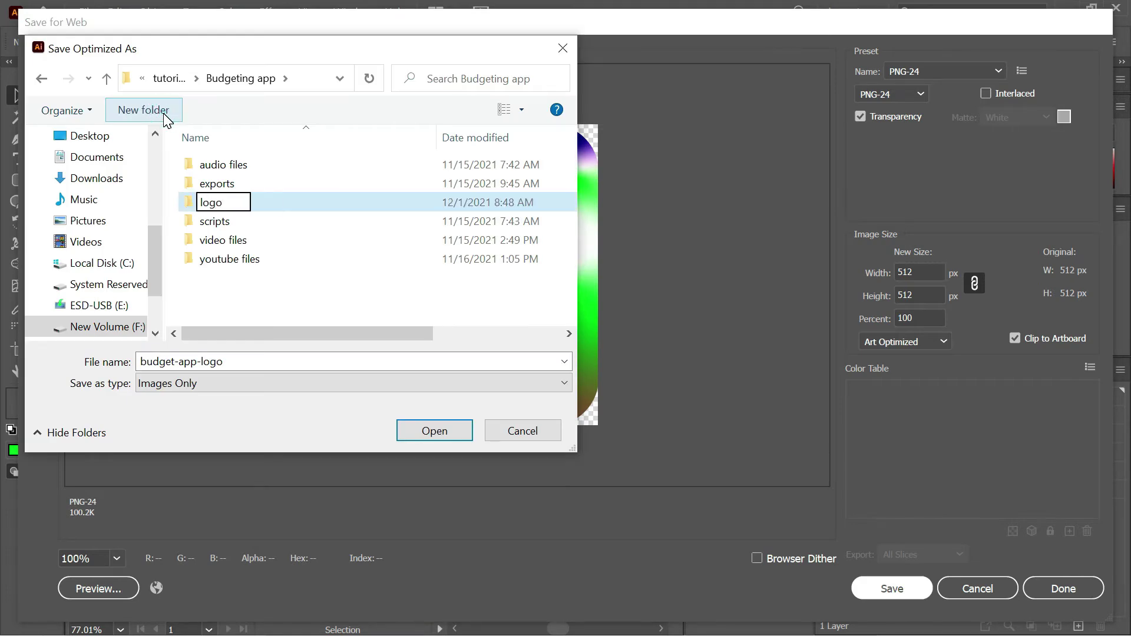
pyautogui.press('Return')
pyautogui.click(202, 206)
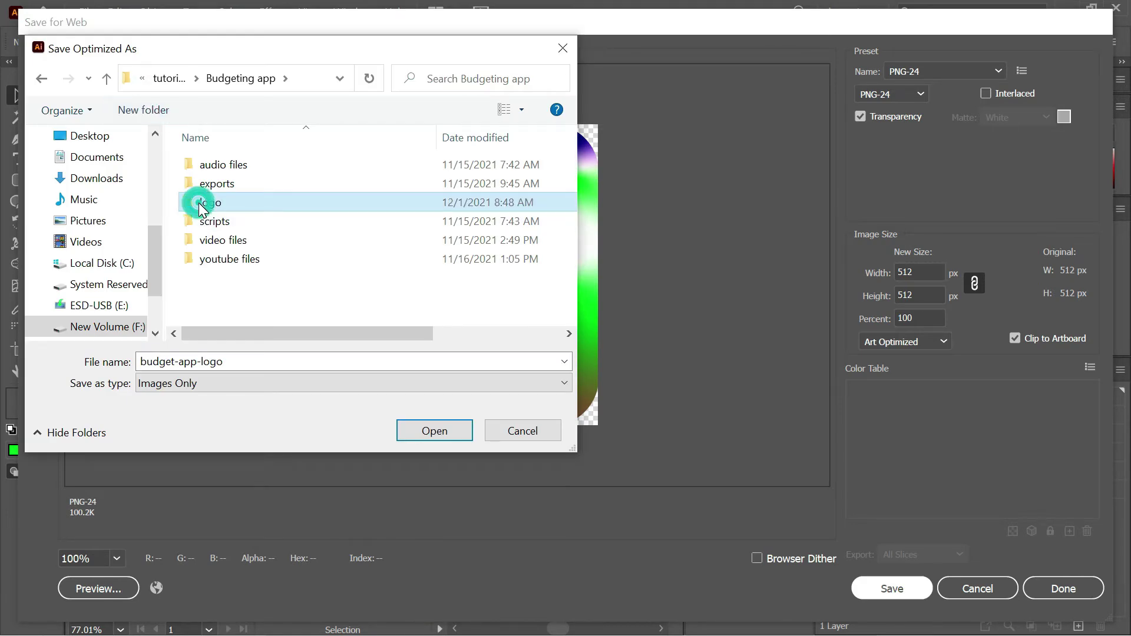
pyautogui.click(187, 211)
pyautogui.doubleClick(187, 211)
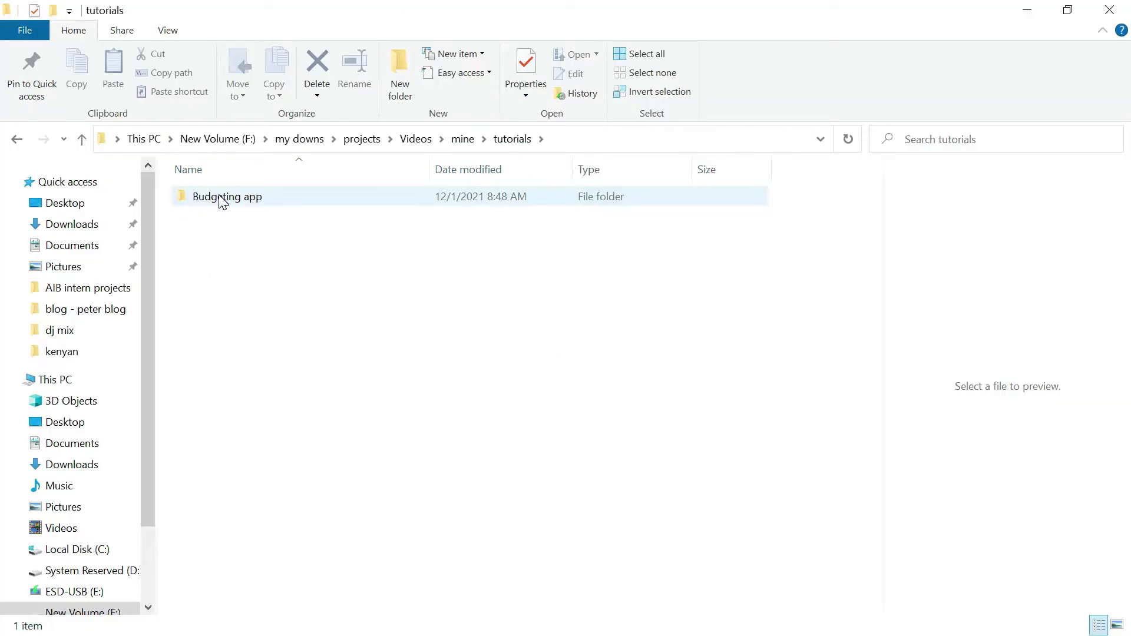
# Switch to File Explorer and open the exported budget-app-logo image from the Budgeting app's logo folder to check it.
pyautogui.doubleClick(219, 196)
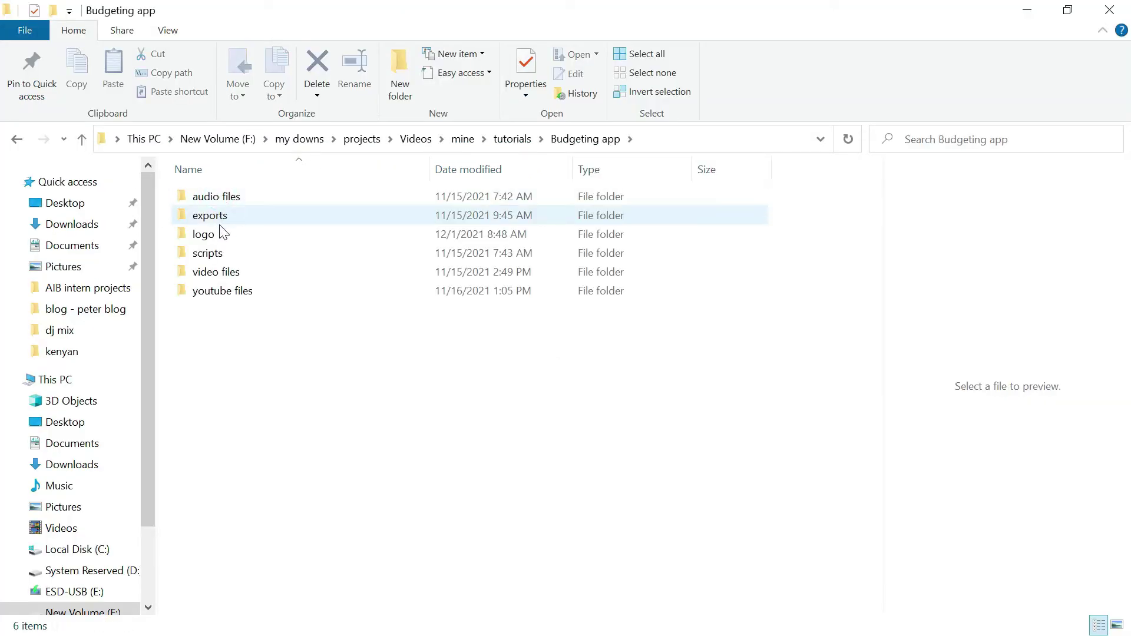
pyautogui.doubleClick(220, 232)
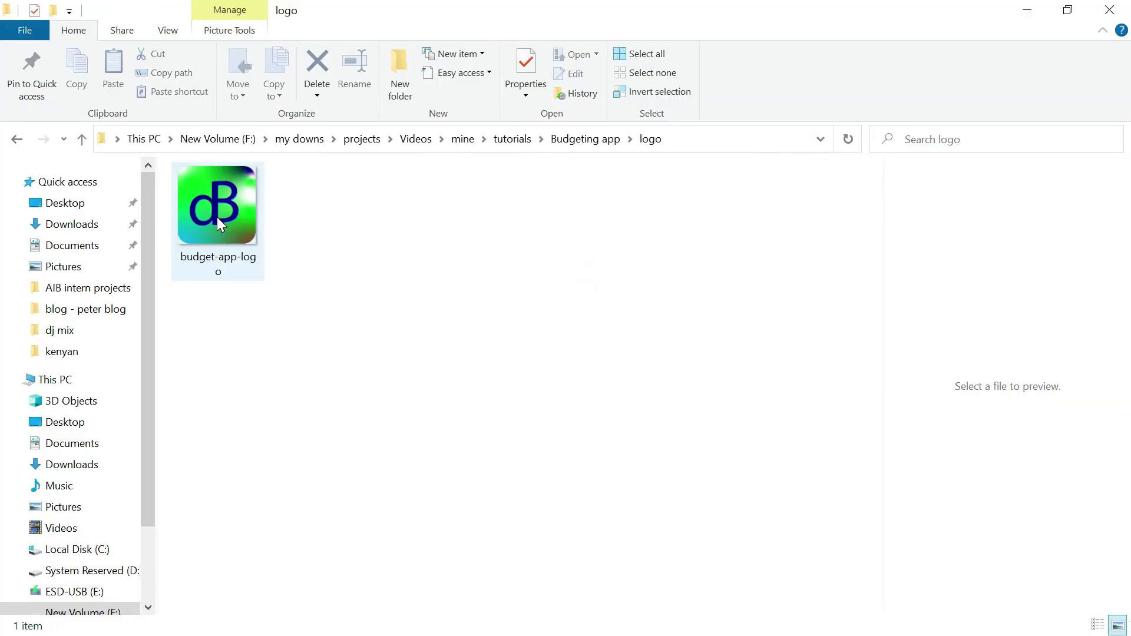
pyautogui.click(217, 217)
pyautogui.doubleClick(217, 217)
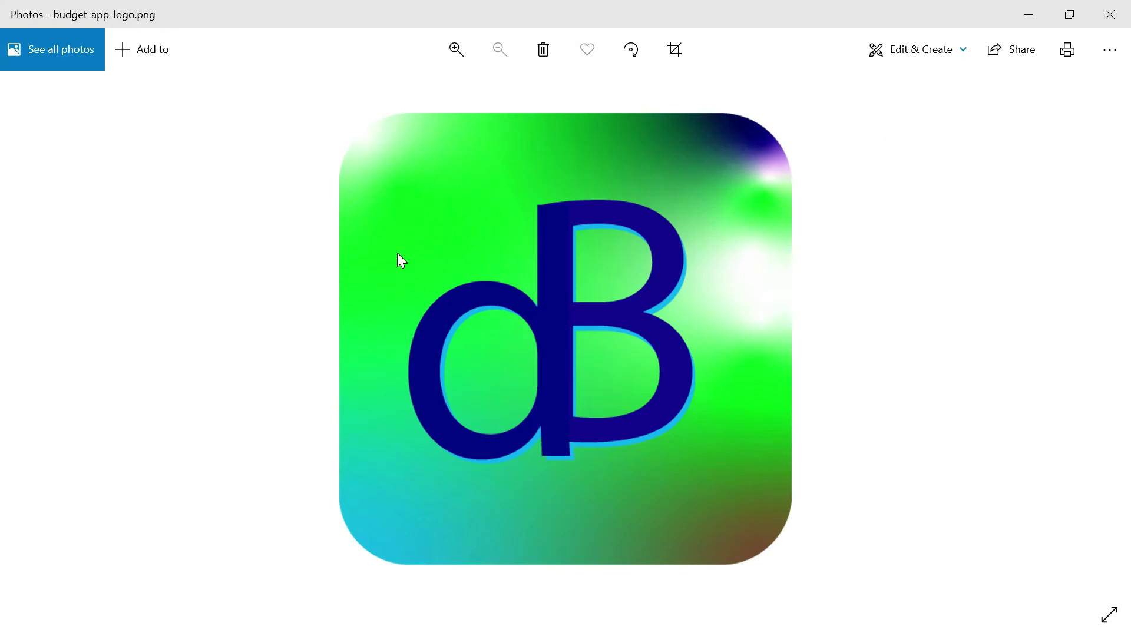
# Switch to Adobe XD, paste the logo onto the artboard, and delete the green placeholder rectangle with its LOGO text.
pyautogui.hotkey('alt', 'Tab')
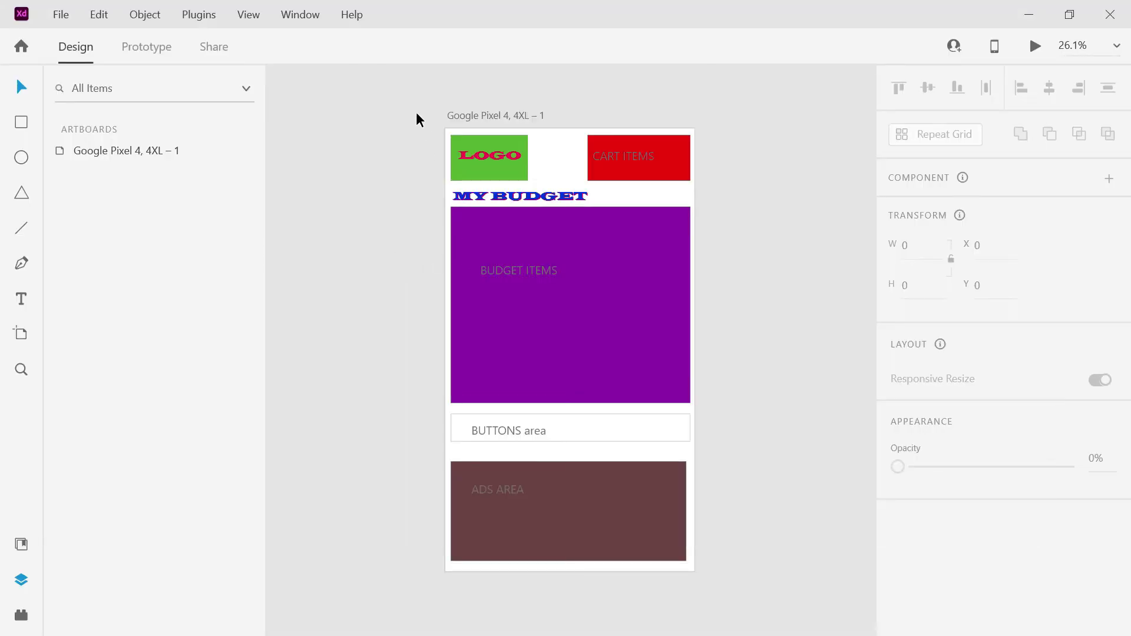
pyautogui.hotkey('ctrl', 'v')
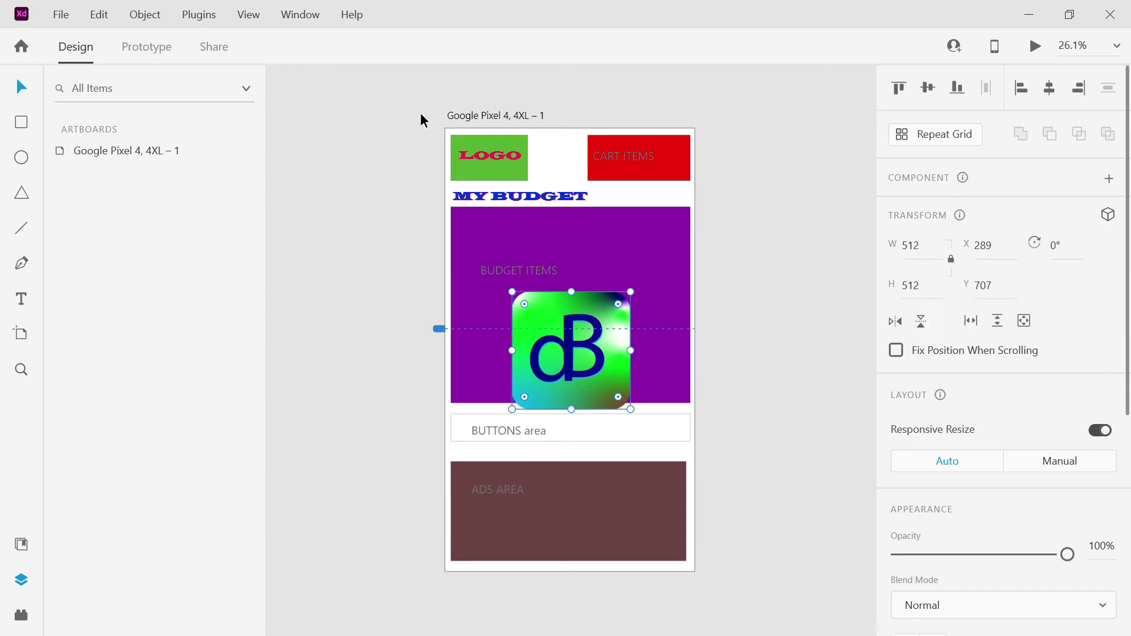
pyautogui.click(504, 174)
pyautogui.press('Delete')
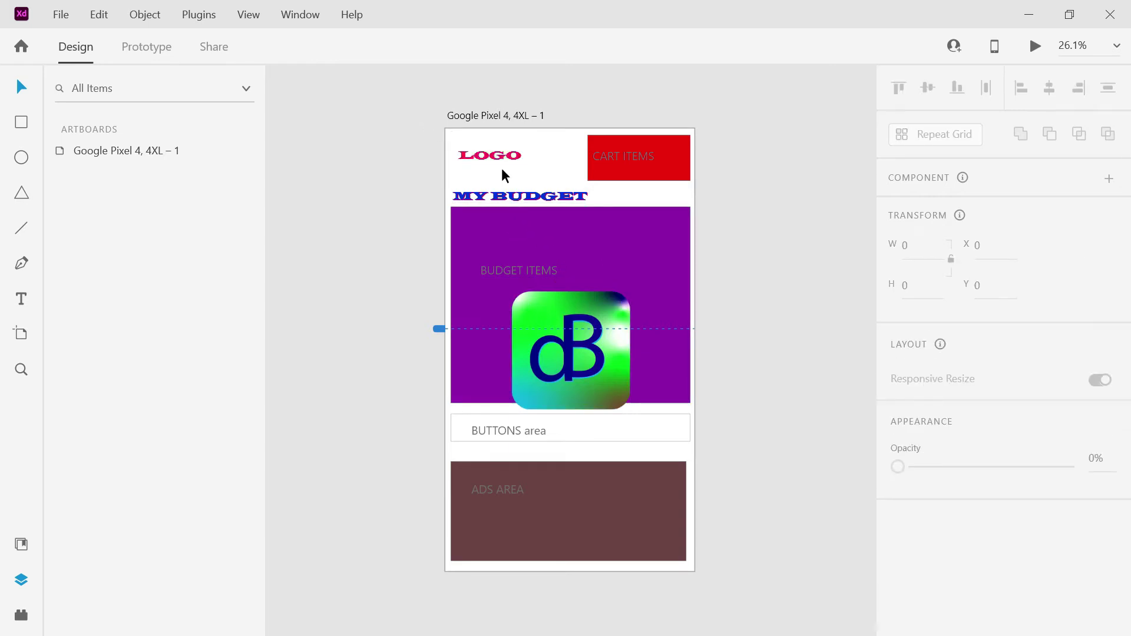
pyautogui.click(498, 159)
pyautogui.press('Delete')
# Move the pasted logo to the artboard's upper-left corner and scale it down to fit above the MY BUDGET heading.
pyautogui.moveTo(567, 348); pyautogui.dragTo(533, 189)
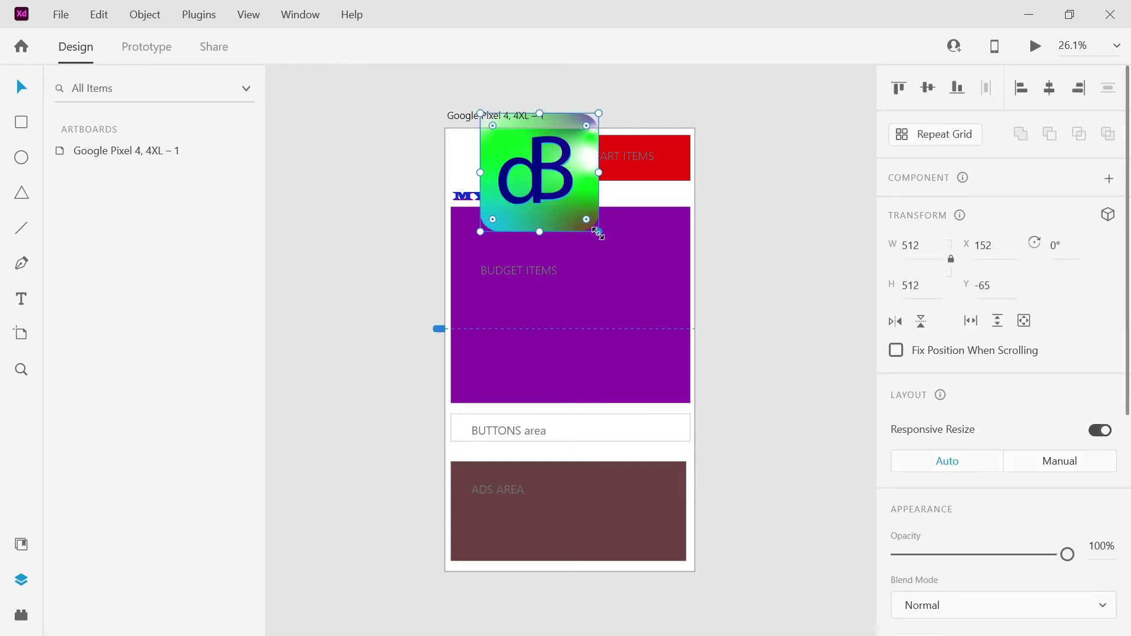
pyautogui.press('alt')
pyautogui.moveTo(598, 234); pyautogui.dragTo(496, 172)
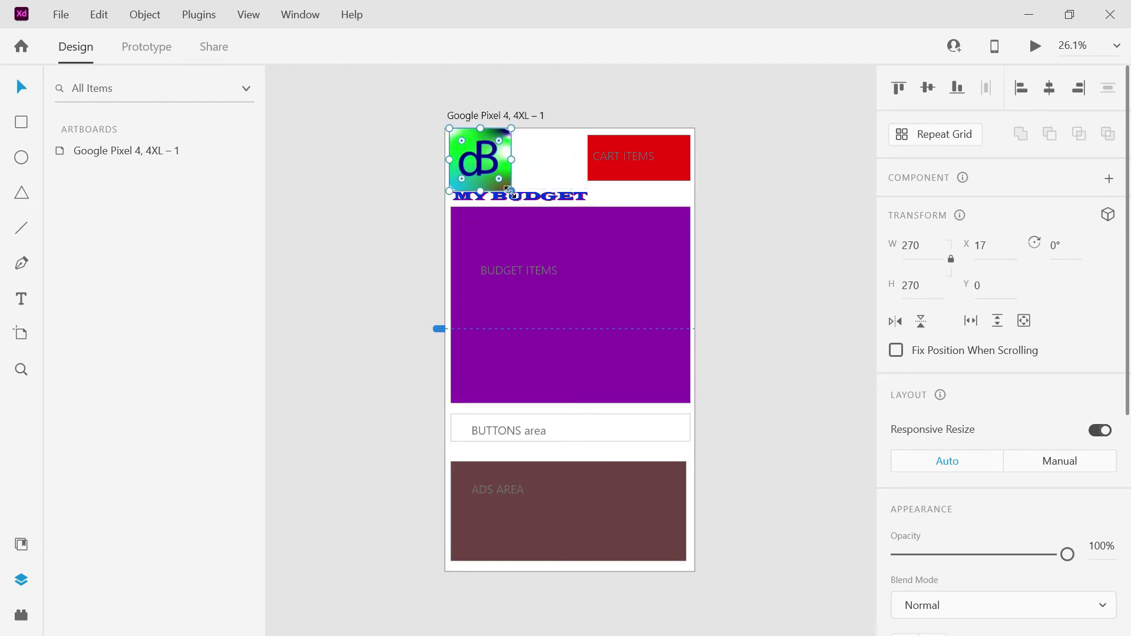
pyautogui.press('alt')
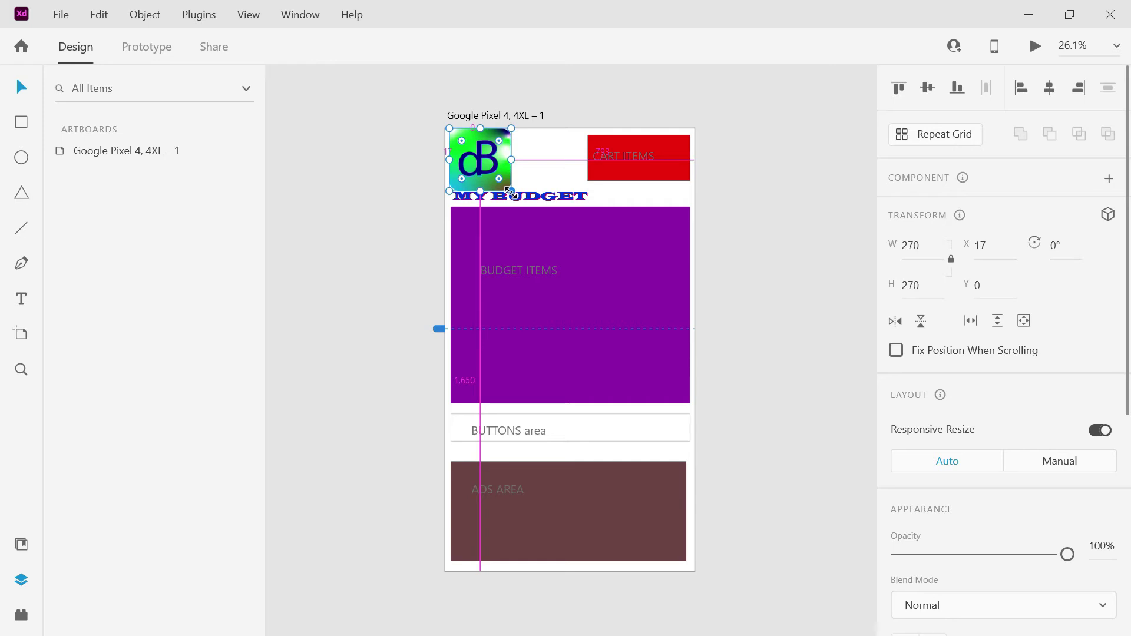
pyautogui.rightClick(510, 191)
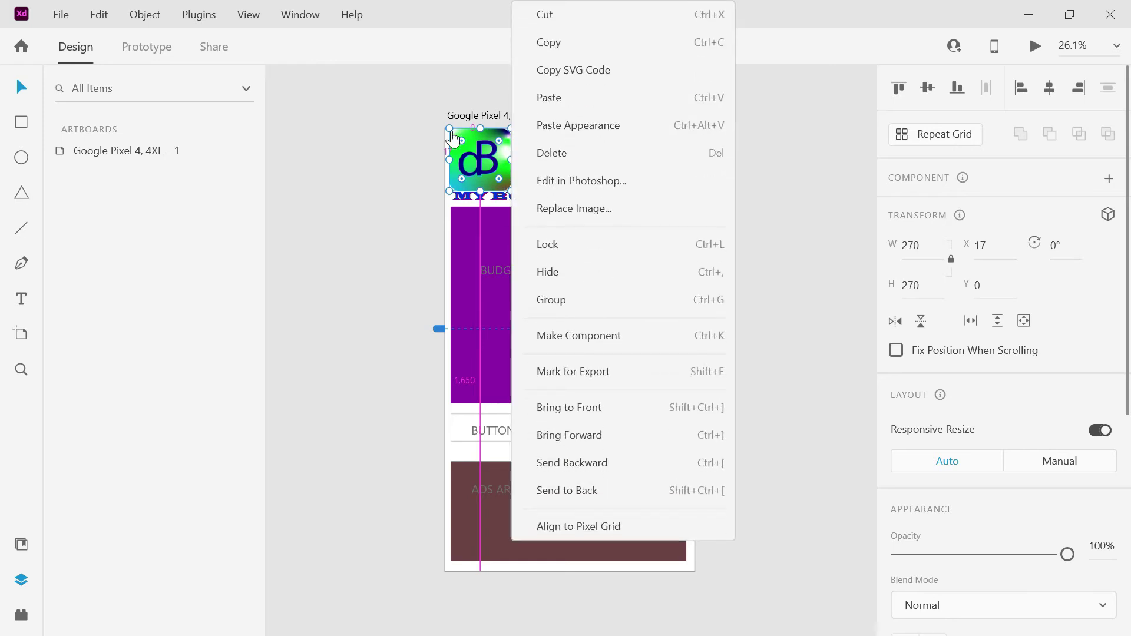
pyautogui.click(402, 127)
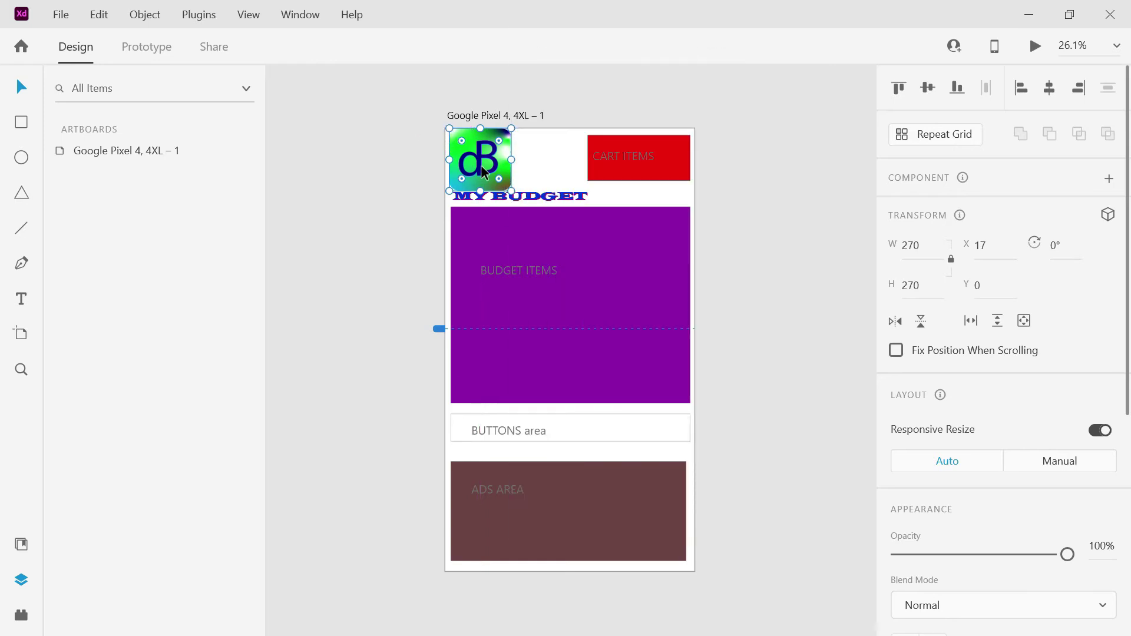
pyautogui.moveTo(511, 190); pyautogui.dragTo(492, 168)
# Move the BUDGET ITEMS text to the purple area's upper-left corner and change its wording to Item.
pyautogui.click(526, 275)
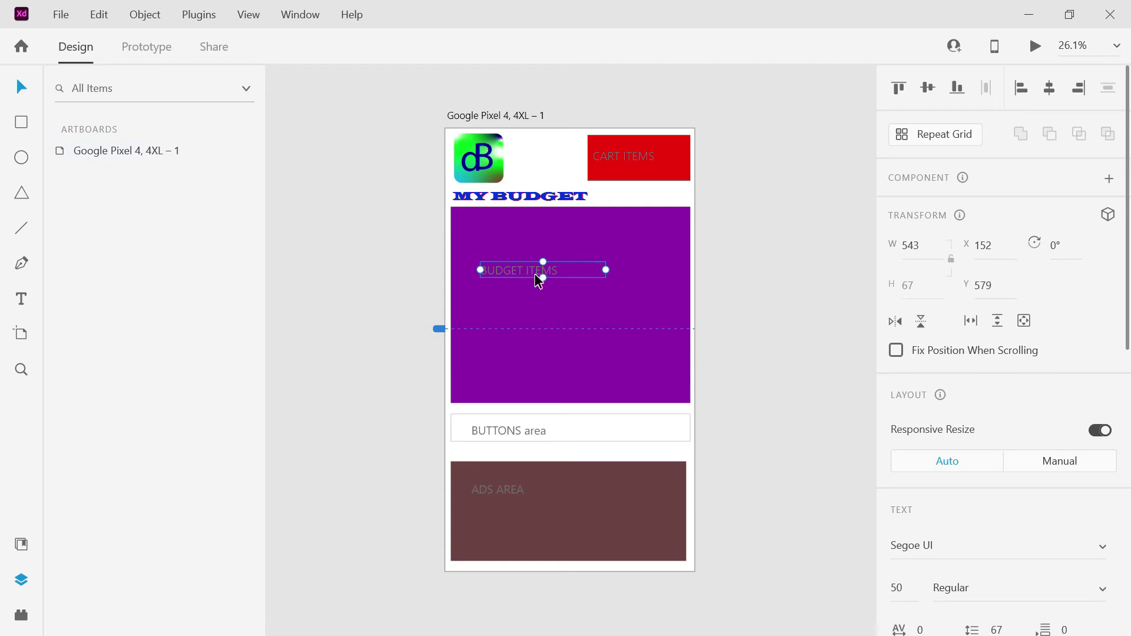
pyautogui.moveTo(532, 271); pyautogui.dragTo(507, 218)
pyautogui.press('Return')
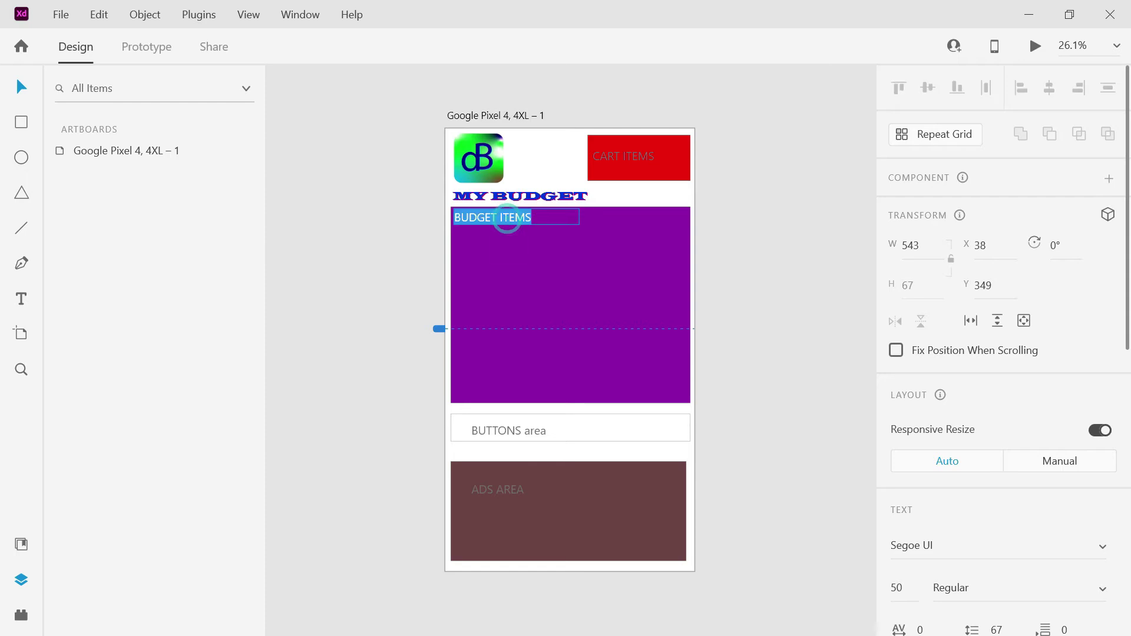
pyautogui.press('BackSpace')
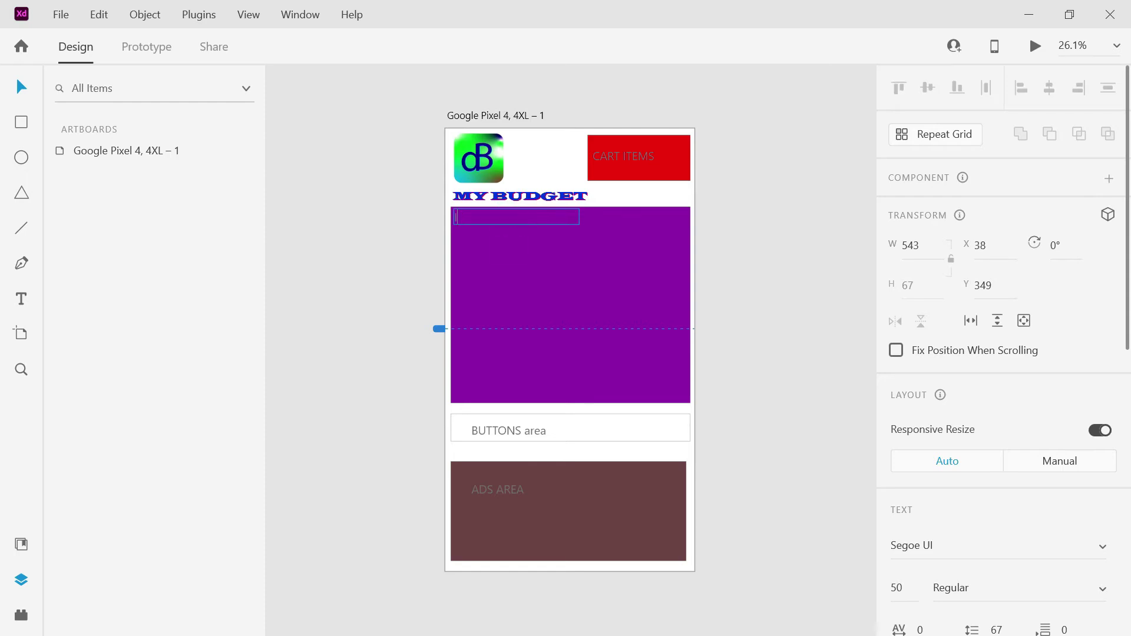
pyautogui.write('Item')
pyautogui.press('Escape')
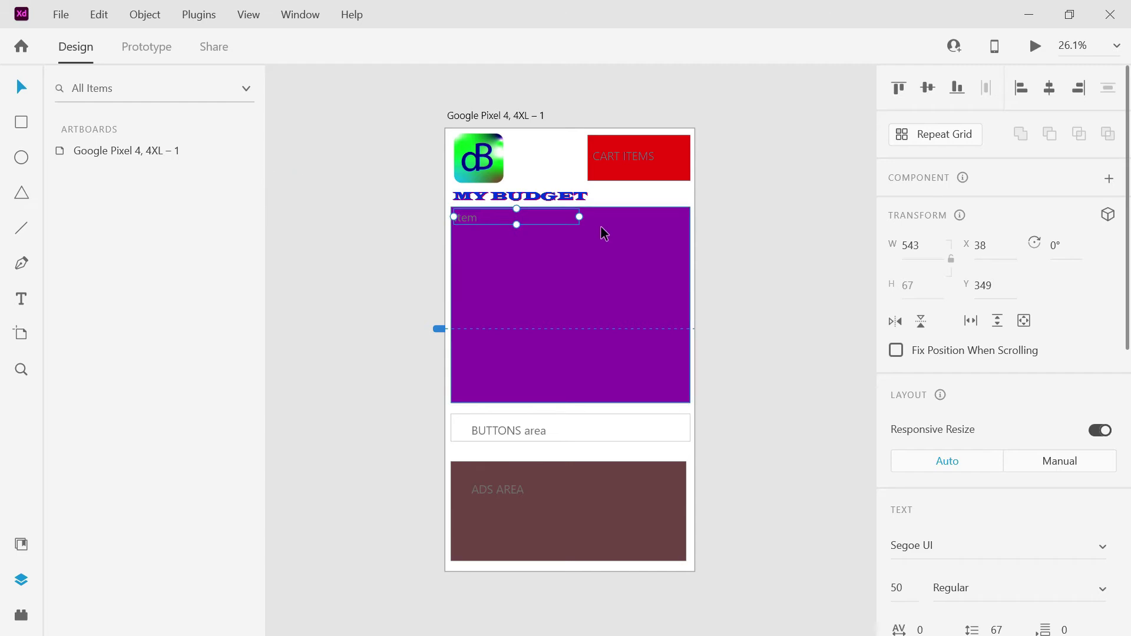
# Narrow the Item text box to about 187 wide and place a copy to its right reading Price.
pyautogui.moveTo(579, 217); pyautogui.dragTo(497, 216)
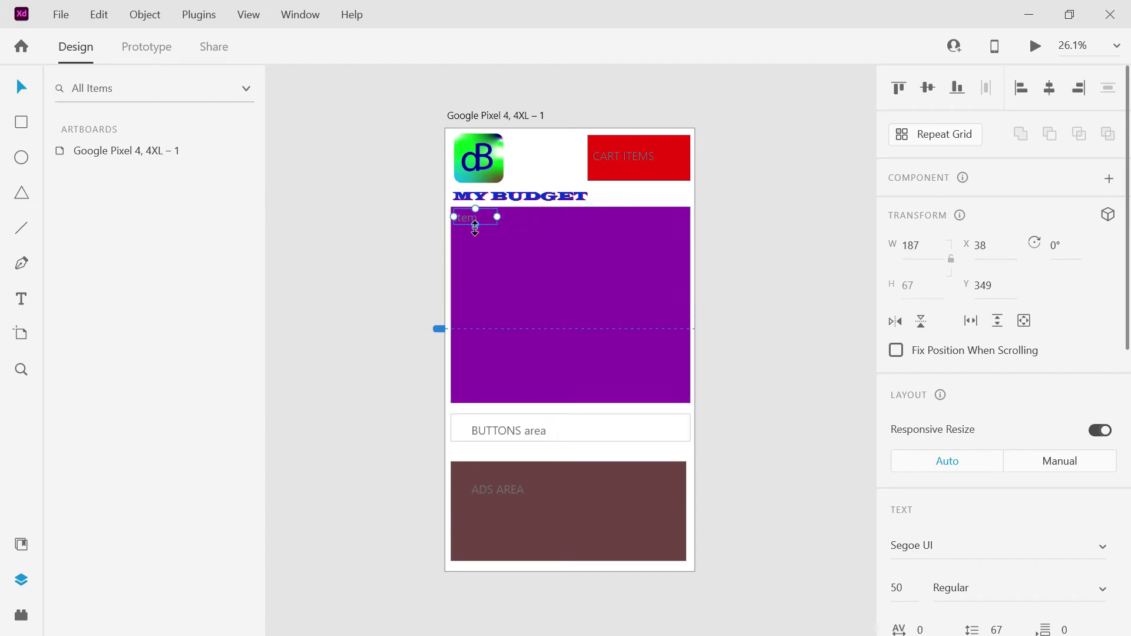
pyautogui.keyDown('alt'); pyautogui.moveTo(472, 222); pyautogui.dragTo(524, 223); pyautogui.keyUp('alt')
pyautogui.doubleClick(519, 217)
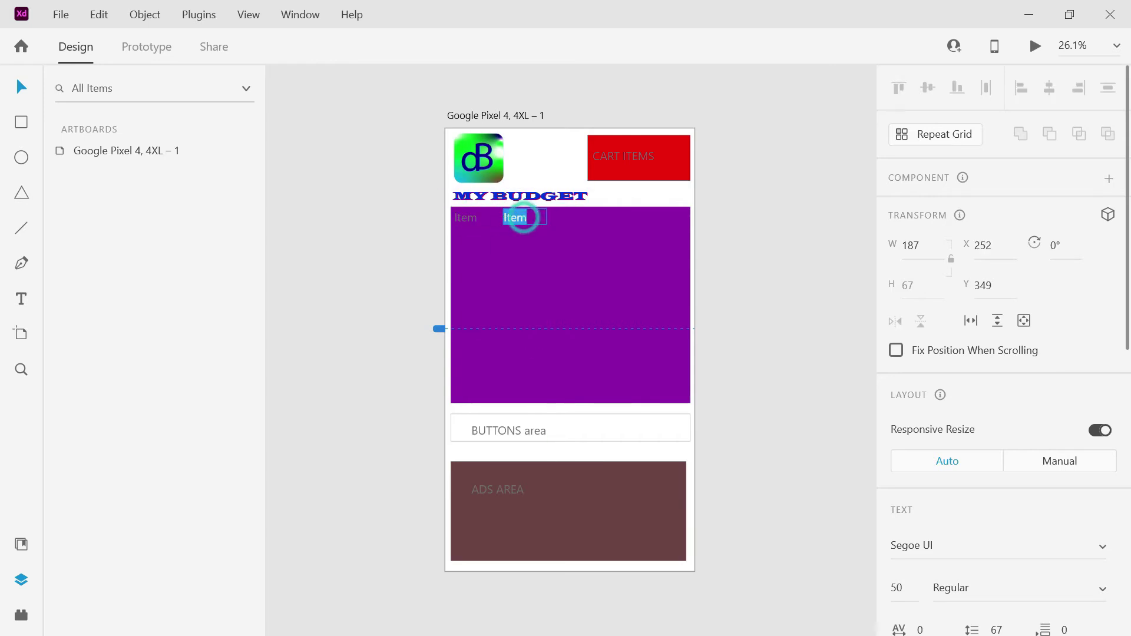
pyautogui.write('Price')
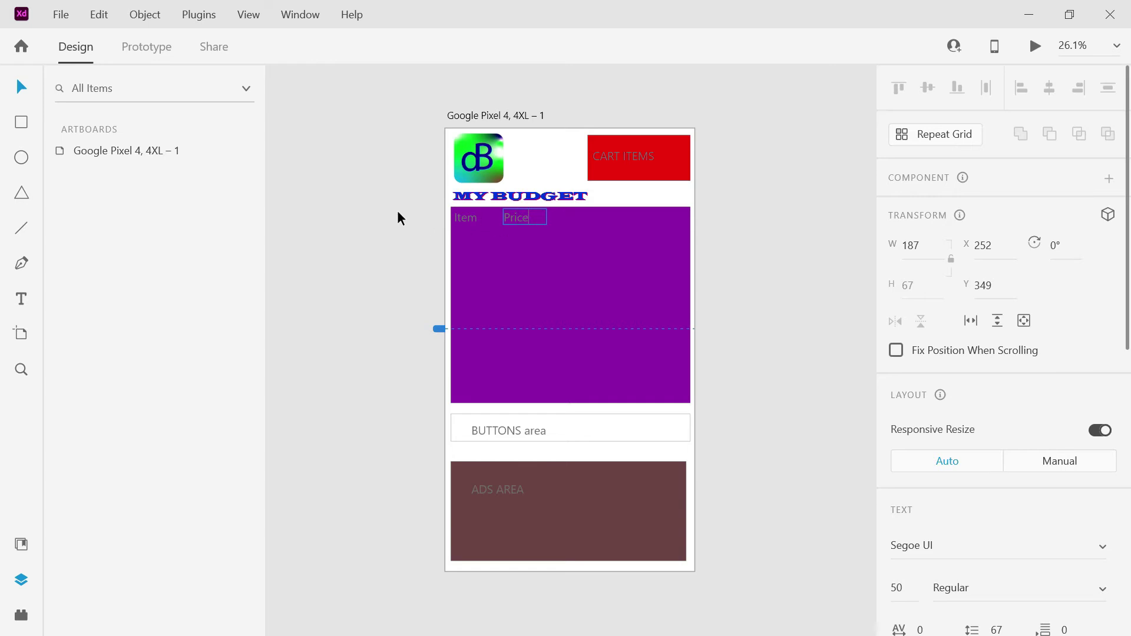
pyautogui.press('Escape')
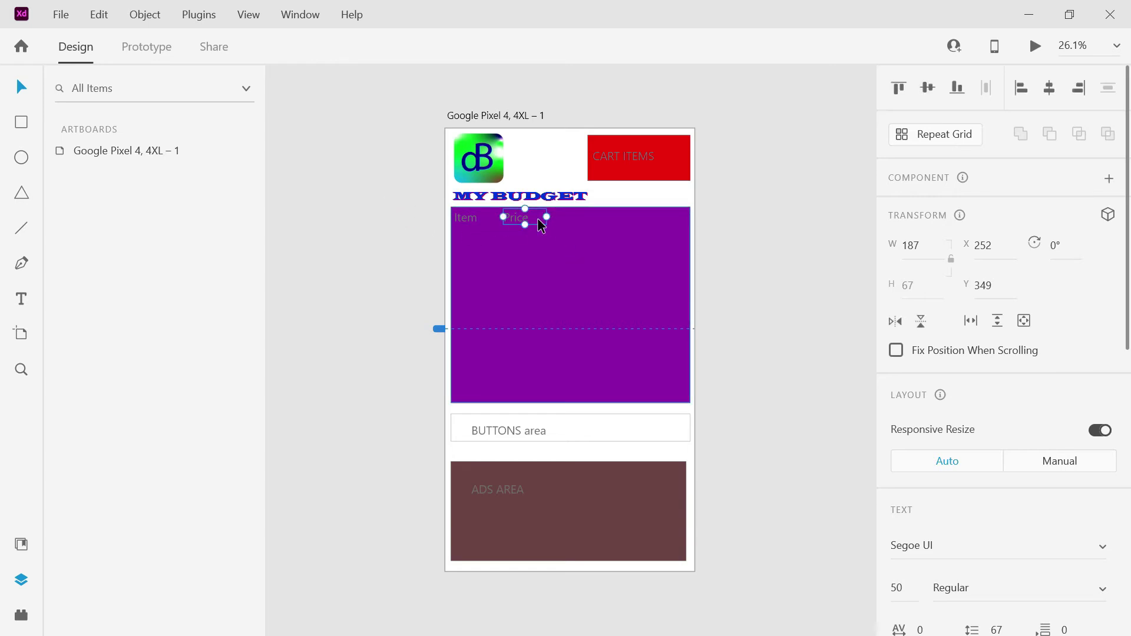
# Place a copy of Price to its right reading Add to cart, and widen that text box to about 270.
pyautogui.moveTo(540, 225); pyautogui.dragTo(572, 222)
pyautogui.doubleClick(571, 222)
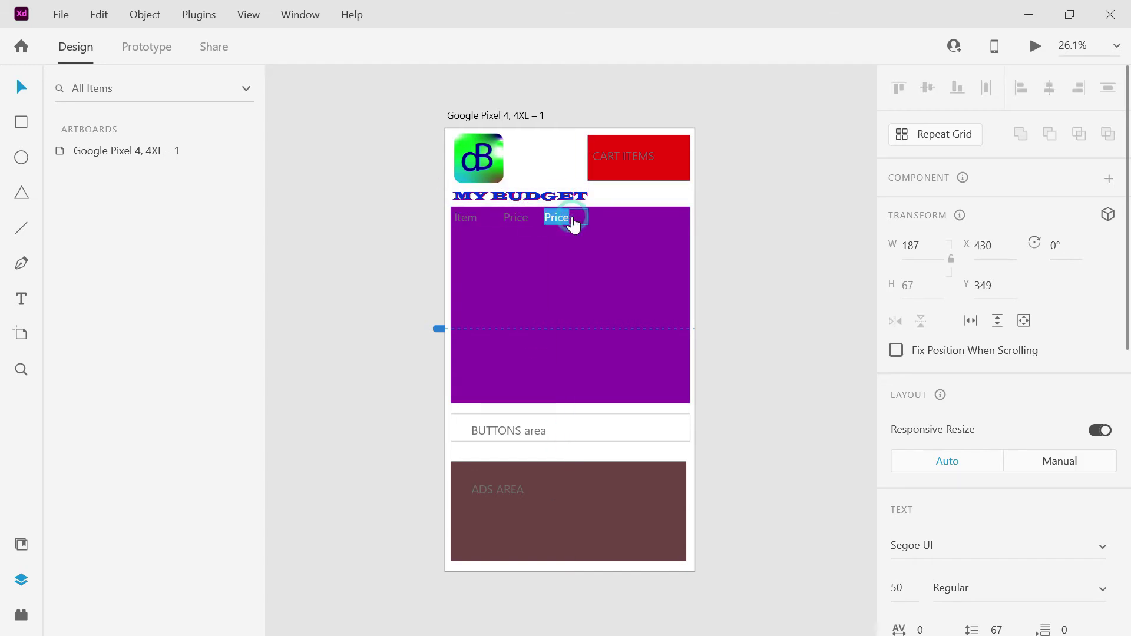
pyautogui.write('Add to cart')
pyautogui.click(328, 210)
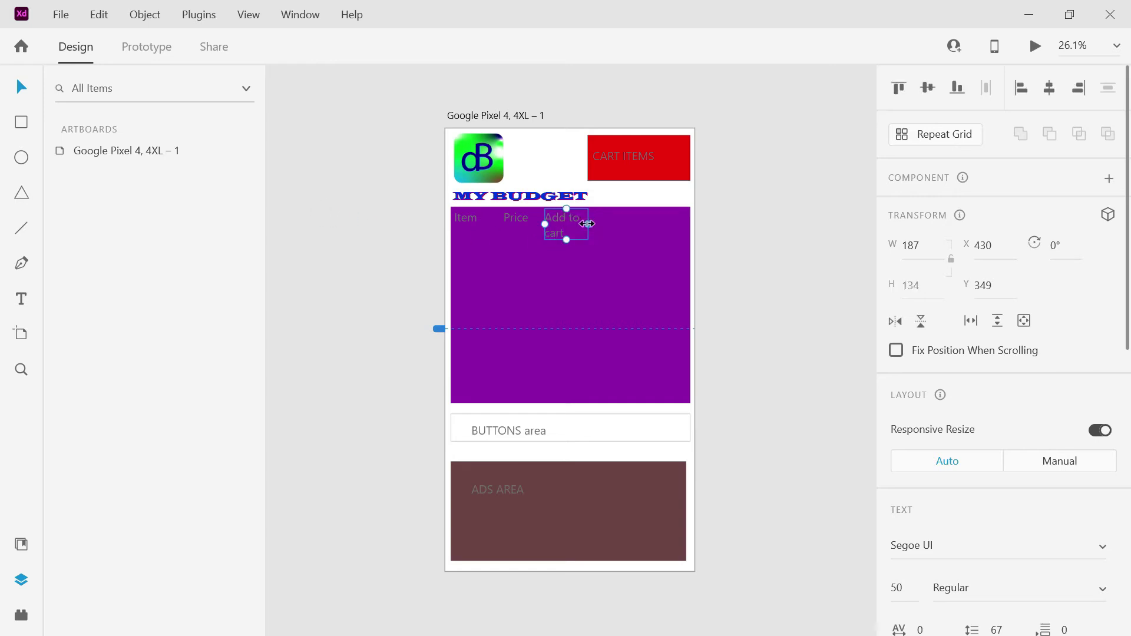
pyautogui.moveTo(587, 224); pyautogui.dragTo(607, 221)
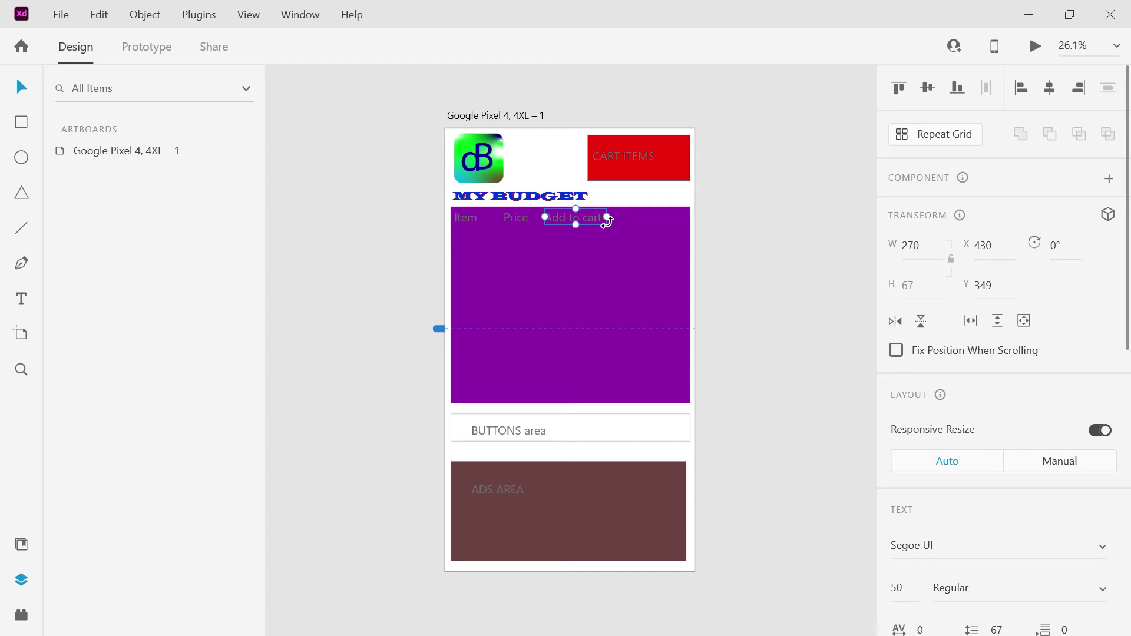
# Move the Add to cart heading along the row to X 738 and place a copy of Price at X 540.
pyautogui.moveTo(589, 214); pyautogui.dragTo(660, 222)
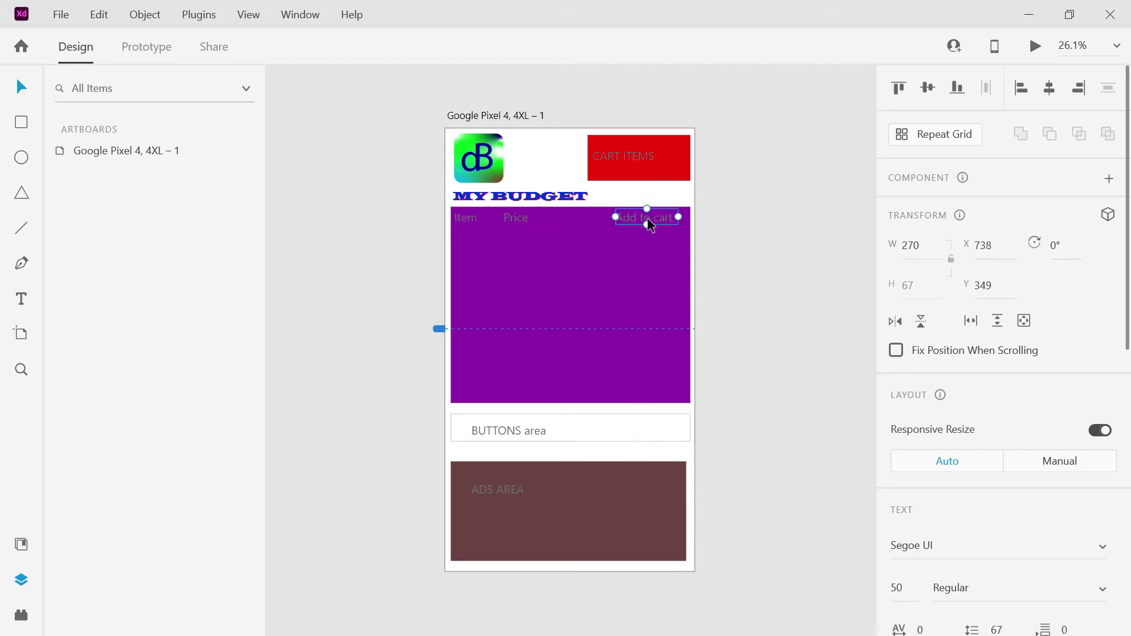
pyautogui.click(525, 216)
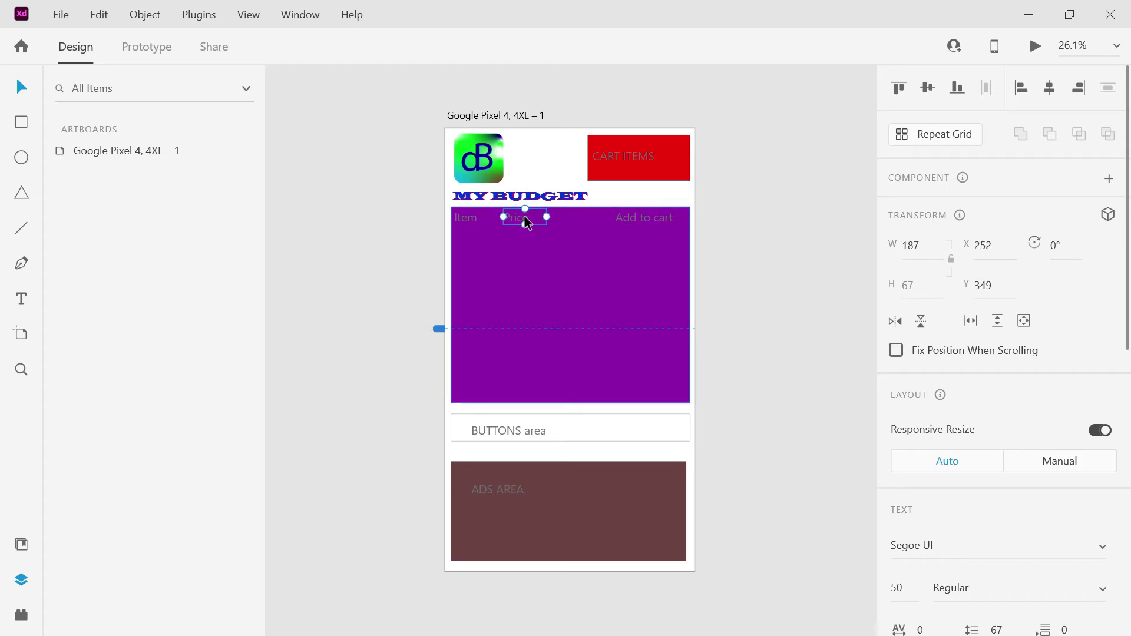
pyautogui.moveTo(526, 222); pyautogui.dragTo(591, 222)
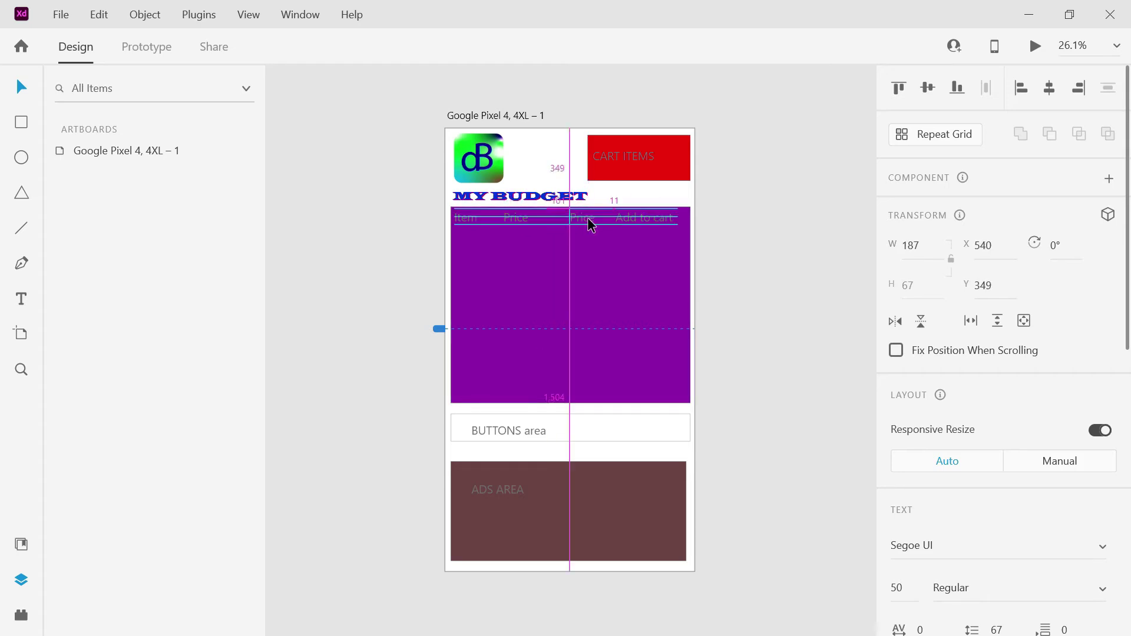
# Change the first Price heading to Quantity and widen its text box to about 212 so it fits on one line.
pyautogui.click(524, 223)
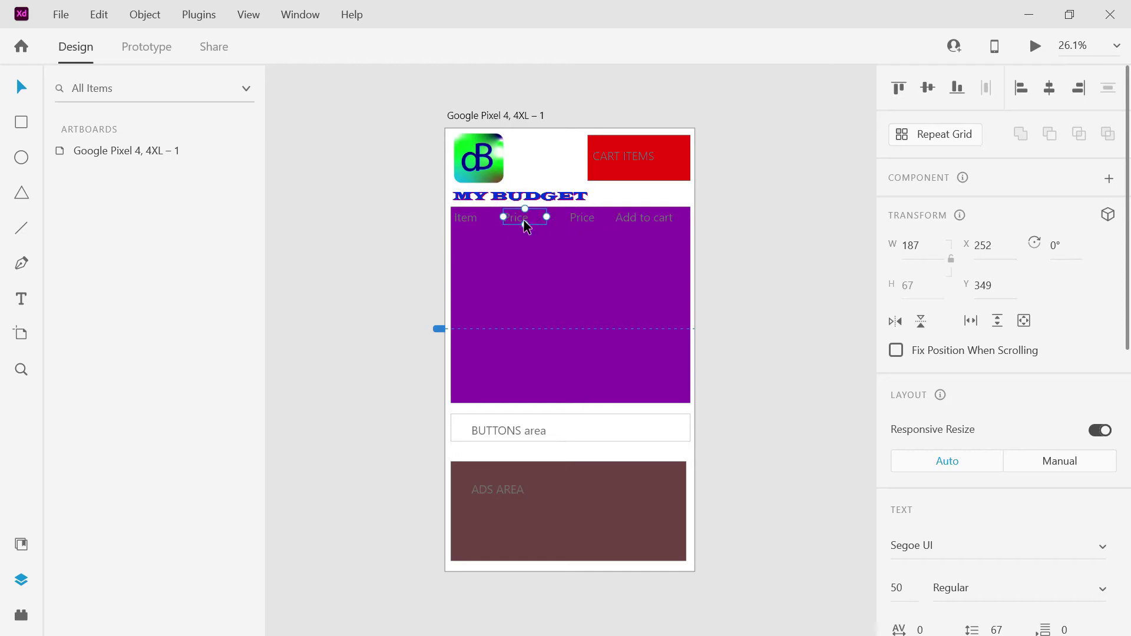
pyautogui.doubleClick(523, 218)
pyautogui.write('Q')
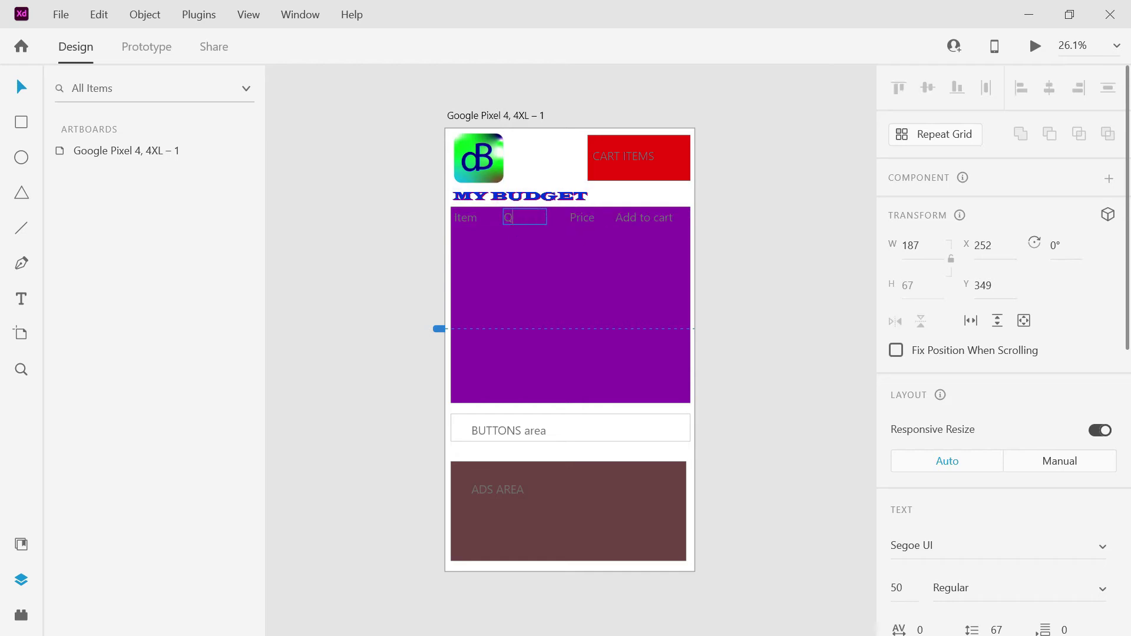
pyautogui.write('uantity')
pyautogui.press('Escape')
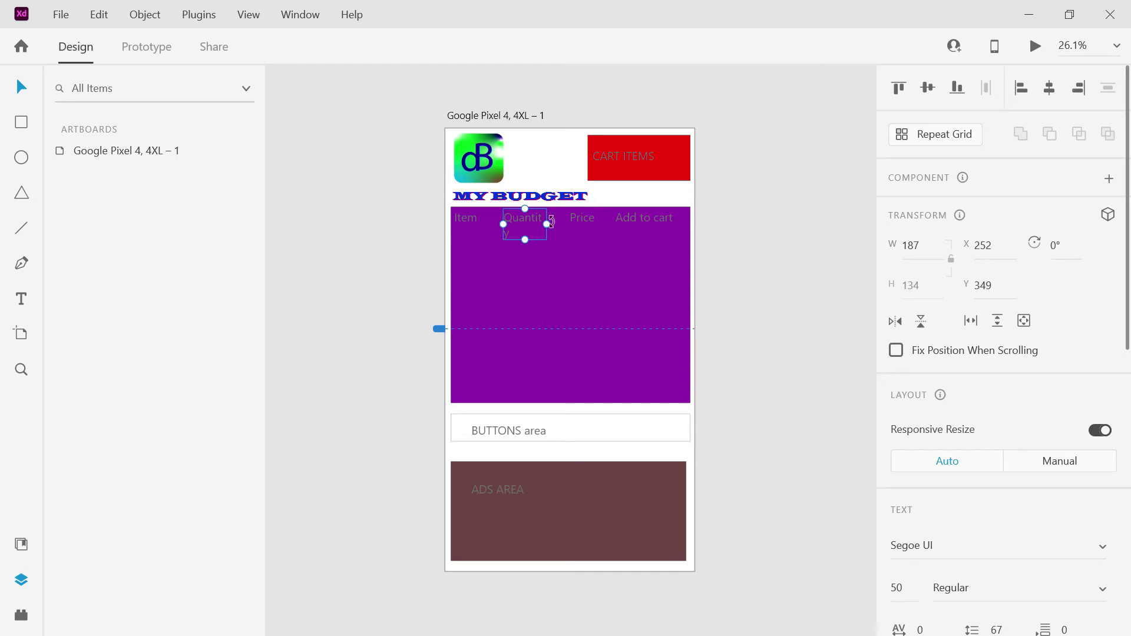
pyautogui.moveTo(547, 223); pyautogui.dragTo(552, 223)
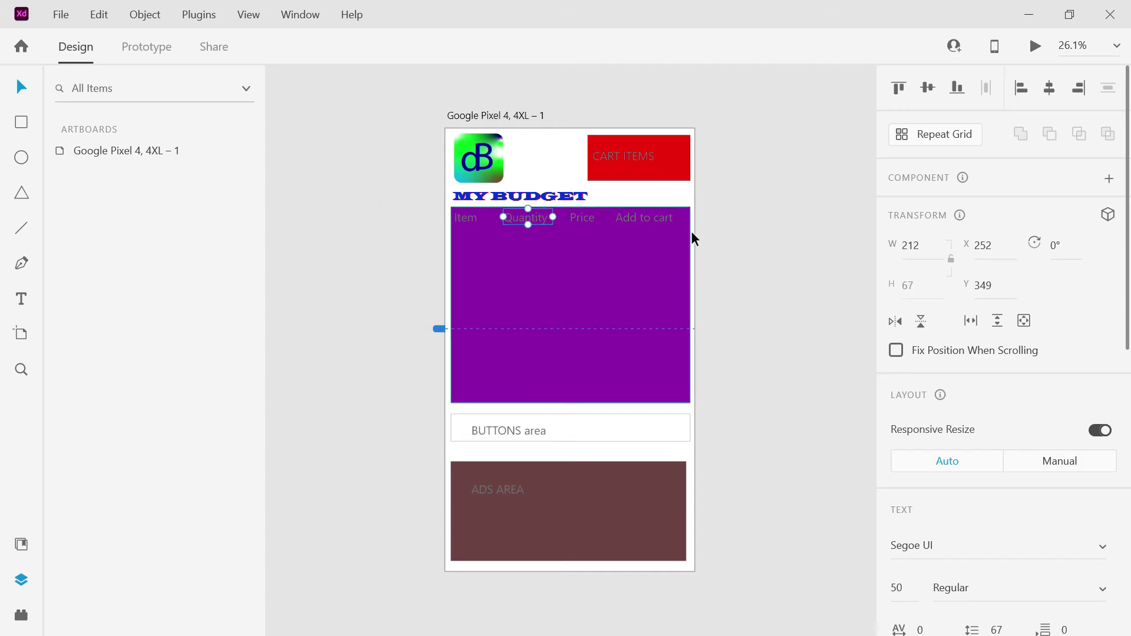
pyautogui.click(741, 238)
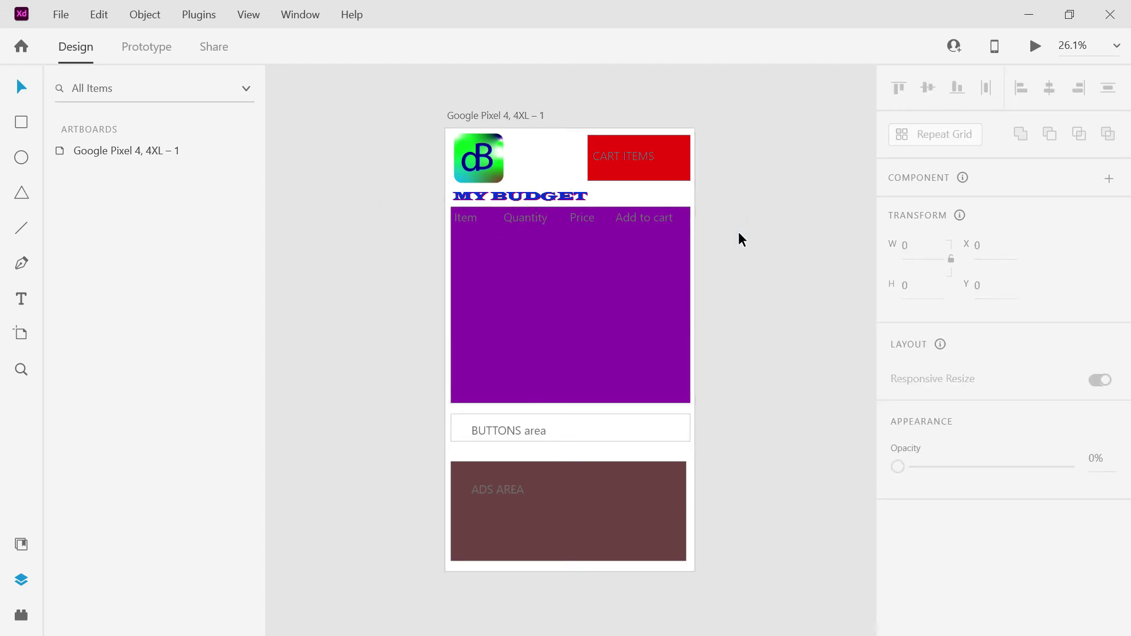
# Select the Item, Quantity, Price and Add to cart headings and place a copy of the row directly below.
pyautogui.click(479, 218)
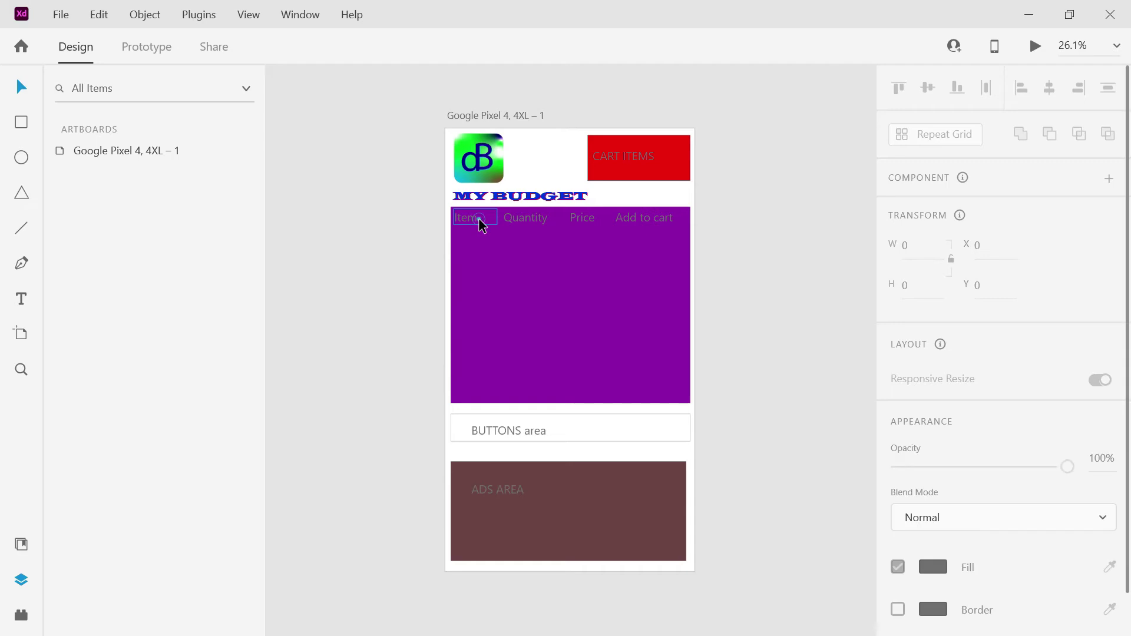
pyautogui.keyDown('shift'); pyautogui.click(523, 219); pyautogui.keyUp('shift')
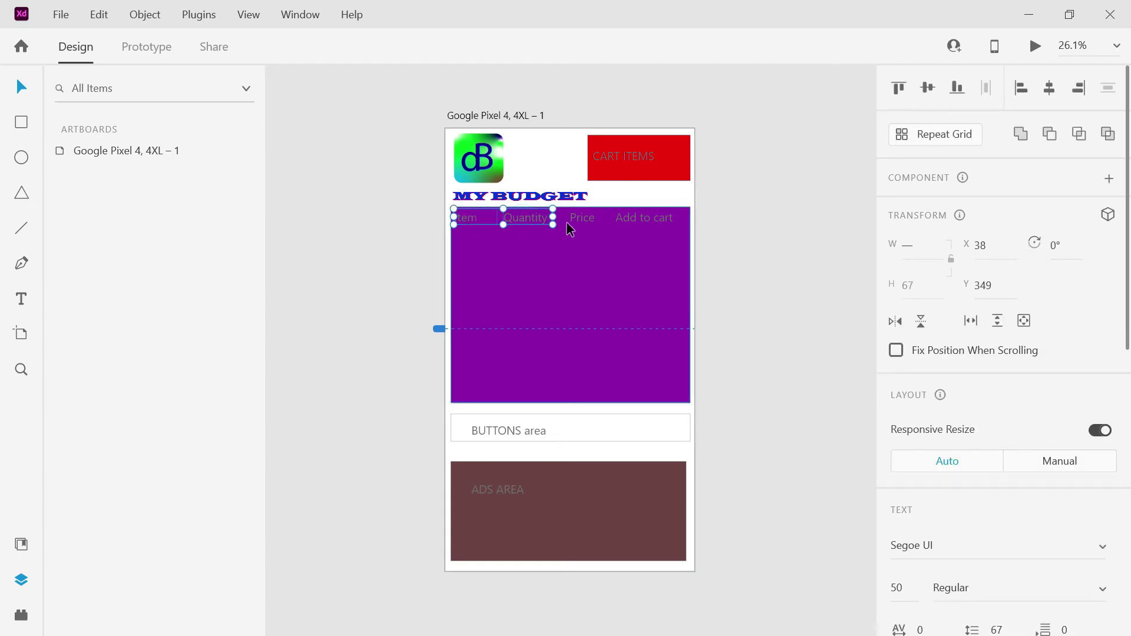
pyautogui.keyDown('shift'); pyautogui.click(575, 221); pyautogui.keyUp('shift')
pyautogui.keyDown('shift'); pyautogui.click(630, 219); pyautogui.keyUp('shift')
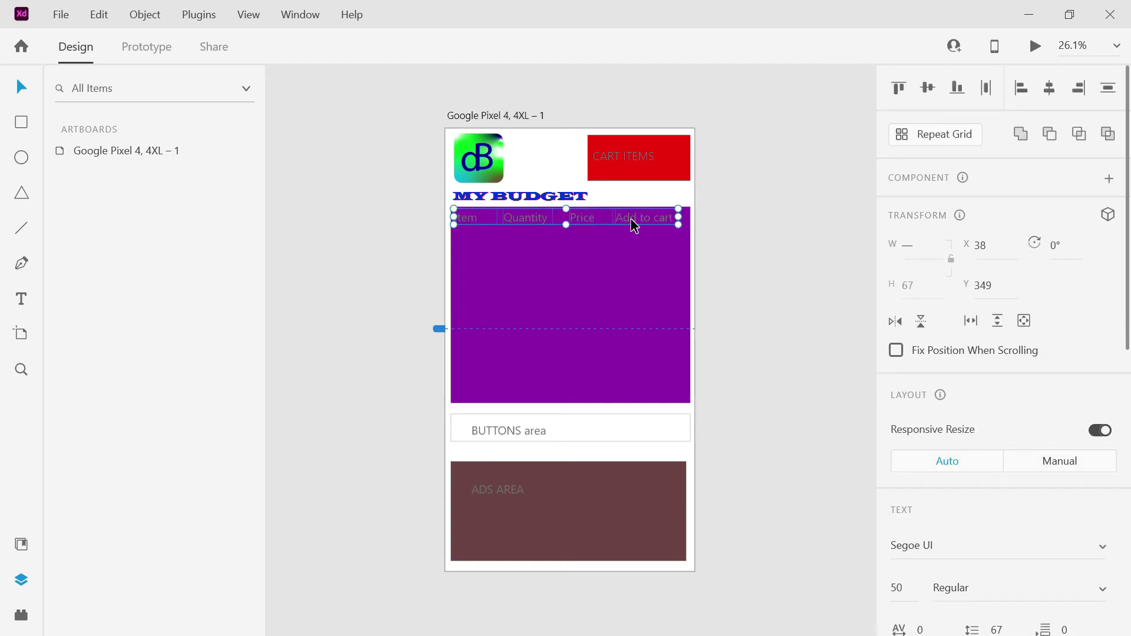
pyautogui.moveTo(632, 224); pyautogui.dragTo(630, 241)
# Change the copied row's first three entries to Rice, 2 kg and 240.
pyautogui.doubleClick(480, 247)
pyautogui.write('Rice')
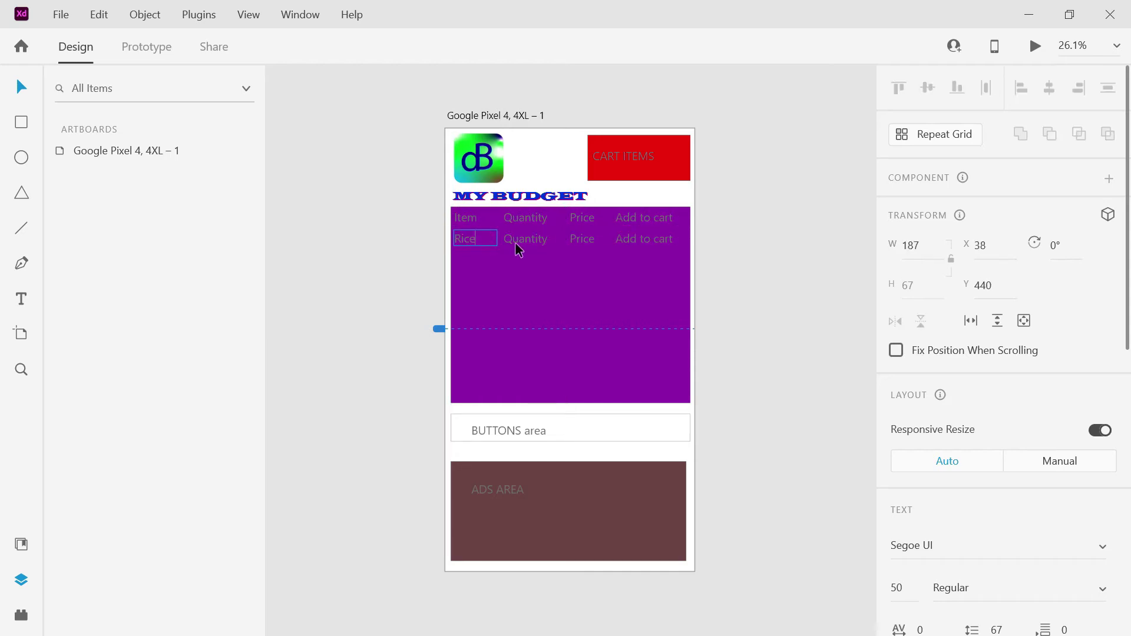
pyautogui.doubleClick(518, 242)
pyautogui.write('2 kg')
pyautogui.doubleClick(579, 238)
pyautogui.write('240')
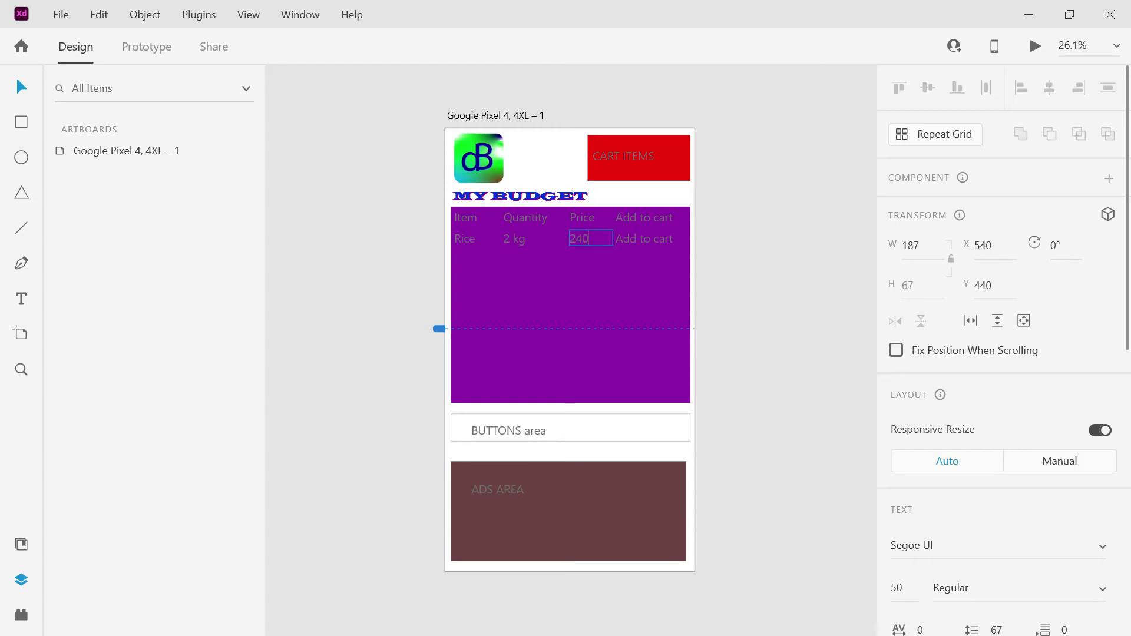
# Replace the Add to cart text in the Rice row with a small white checkbox square about 53 wide.
pyautogui.click(638, 237)
pyautogui.press('Delete')
pyautogui.click(21, 122)
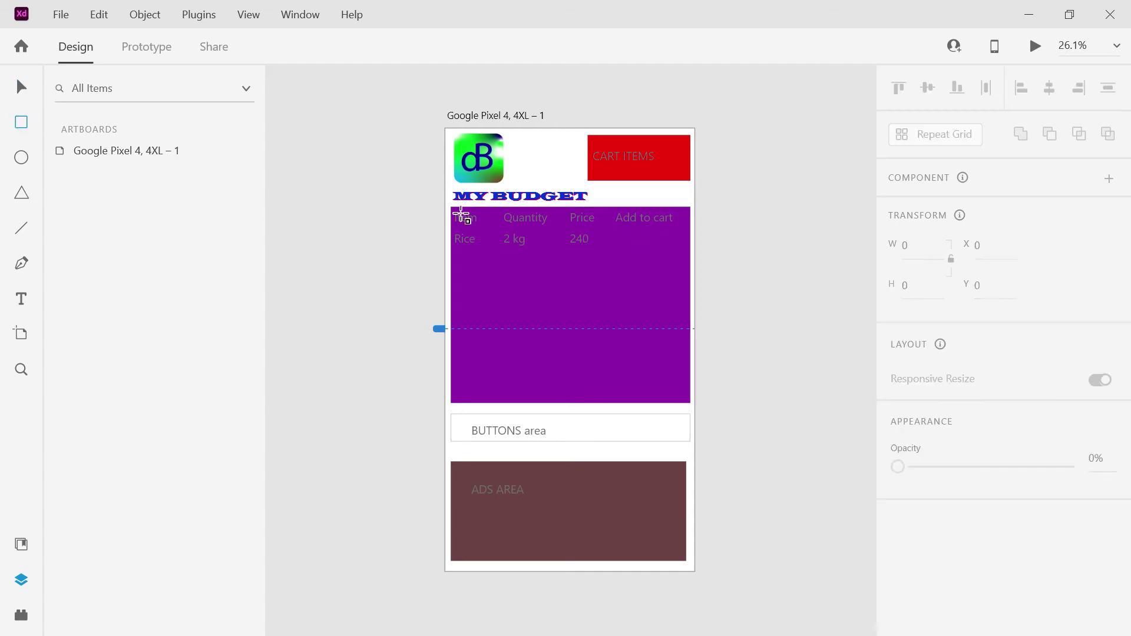
pyautogui.moveTo(625, 228); pyautogui.dragTo(641, 247)
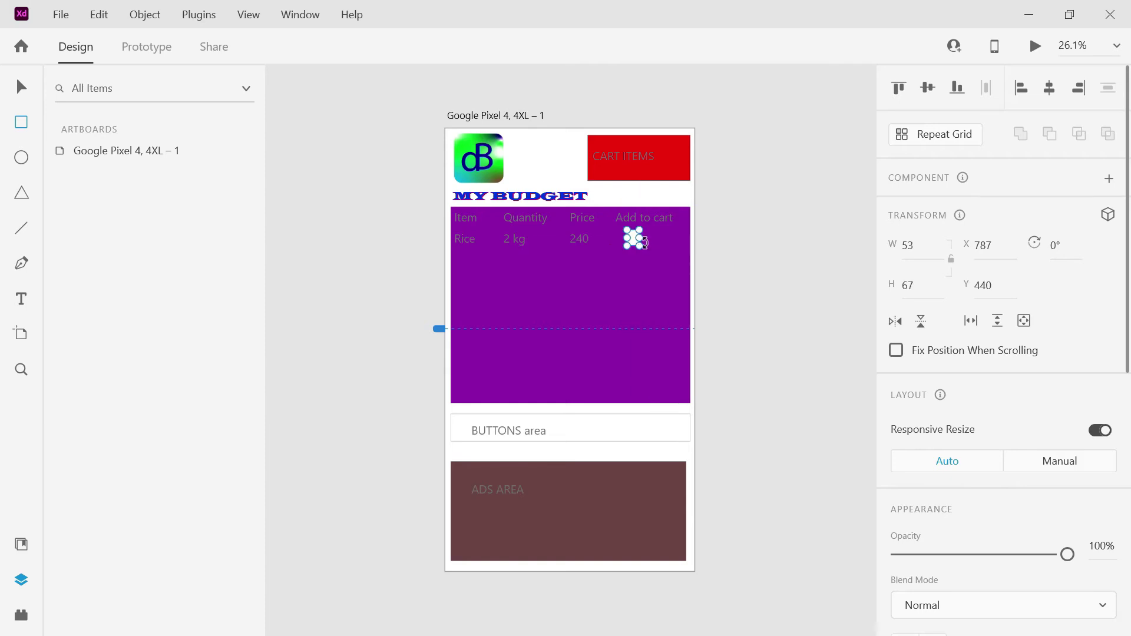
pyautogui.press('v')
pyautogui.click(635, 243)
pyautogui.moveTo(637, 242); pyautogui.dragTo(639, 230)
pyautogui.click(719, 249)
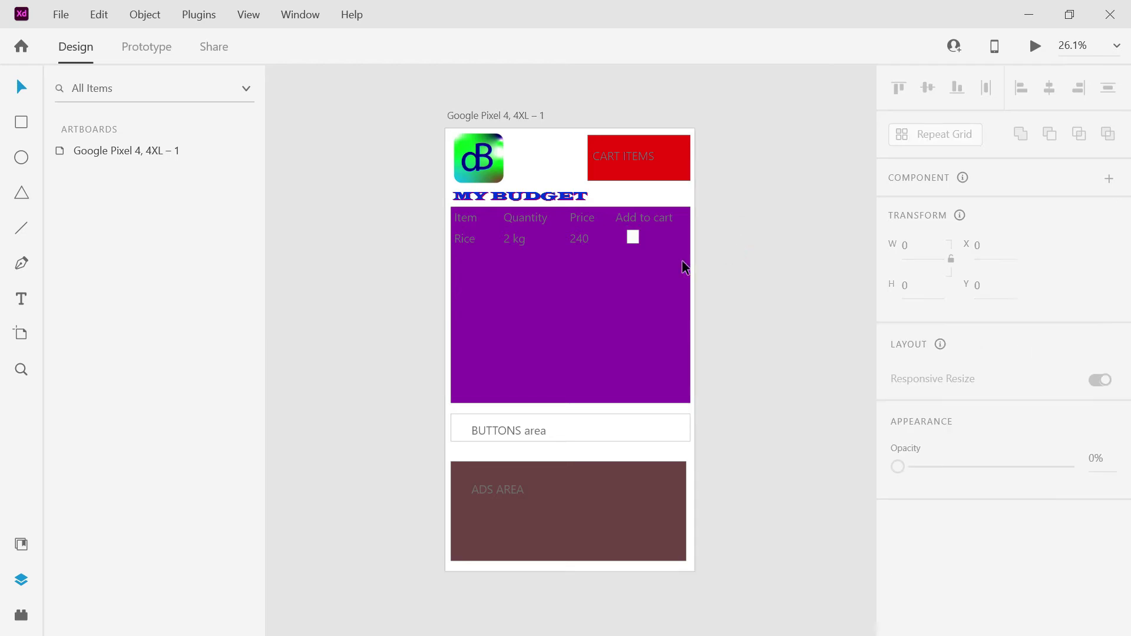
# Repeat the Rice row with its checkbox downward to make six rows, and shorten the purple rectangle from its lower edge.
pyautogui.hscroll(1, 683, 266)
pyautogui.click(457, 245)
pyautogui.keyDown('shift'); pyautogui.click(494, 245); pyautogui.keyUp('shift')
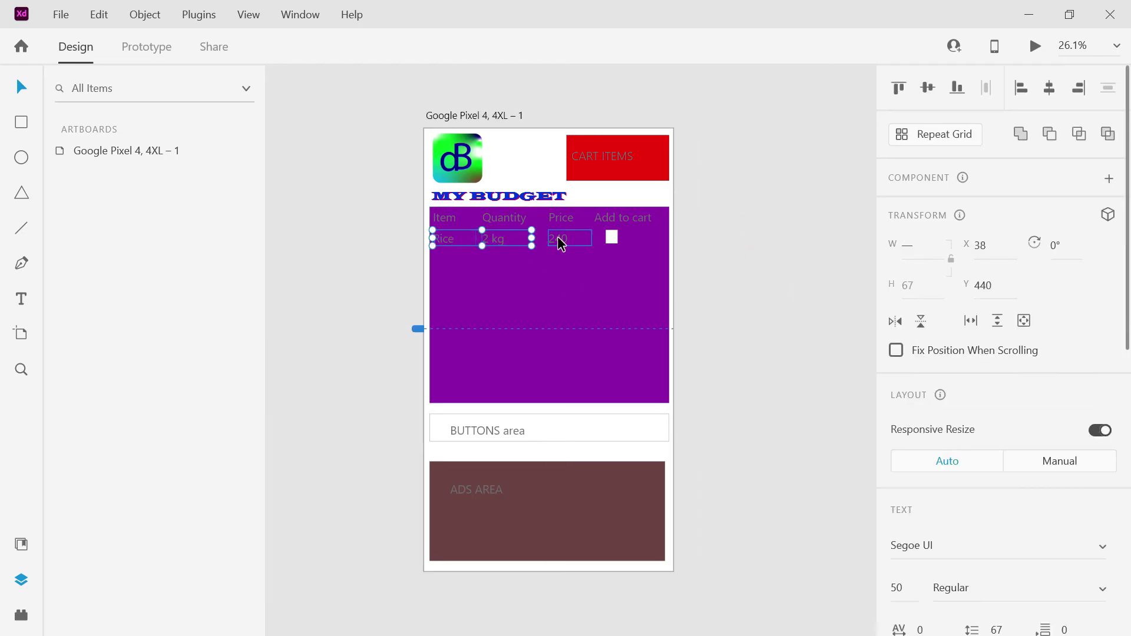
pyautogui.click(608, 237)
pyautogui.click(598, 251)
pyautogui.hotkey('ctrl', 'z')
pyautogui.moveTo(576, 242); pyautogui.dragTo(580, 349)
pyautogui.click(560, 386)
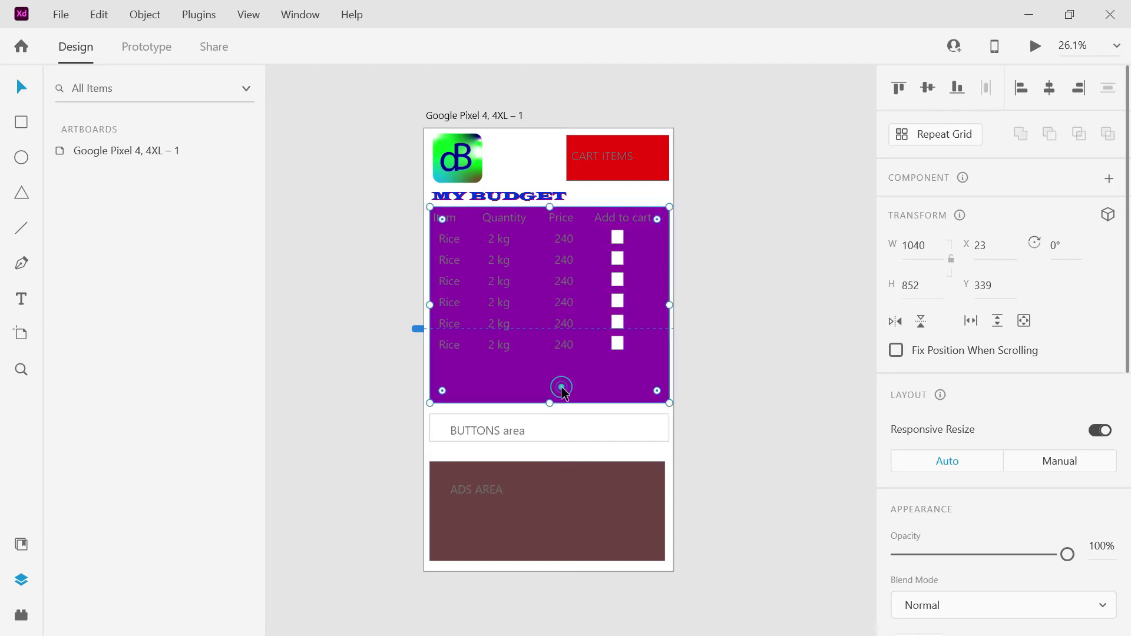
pyautogui.moveTo(552, 403); pyautogui.dragTo(556, 383)
# Change the second item row to Juice with a quantity of 2 litre.
pyautogui.doubleClick(449, 260)
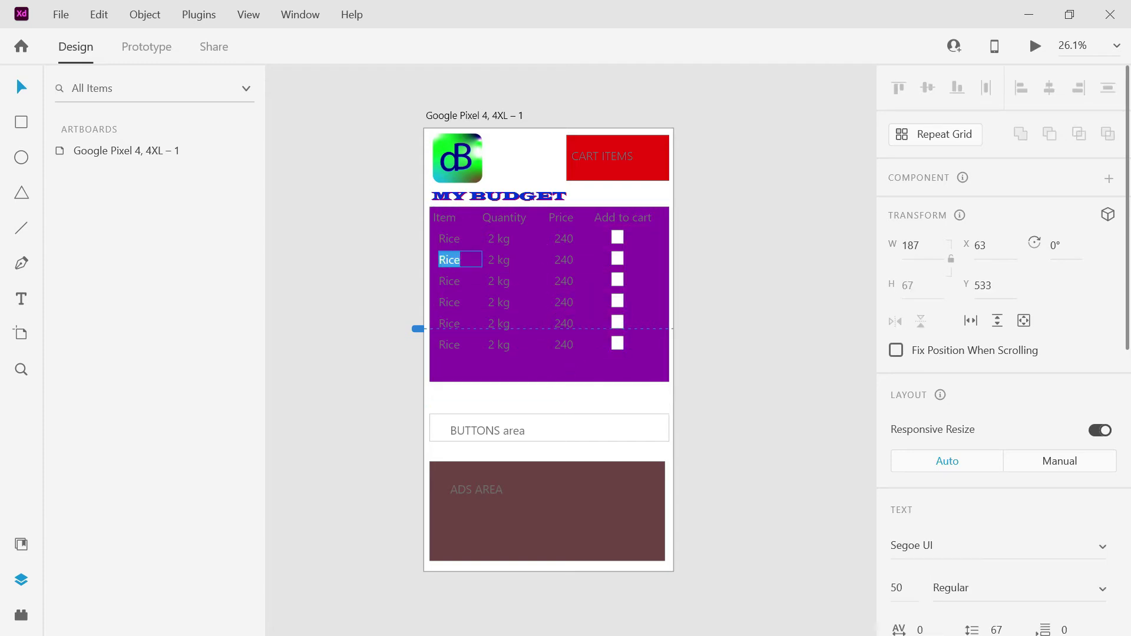
pyautogui.write('Juice')
pyautogui.click(500, 266)
pyautogui.doubleClick(502, 266)
pyautogui.write('litre')
pyautogui.click(760, 173)
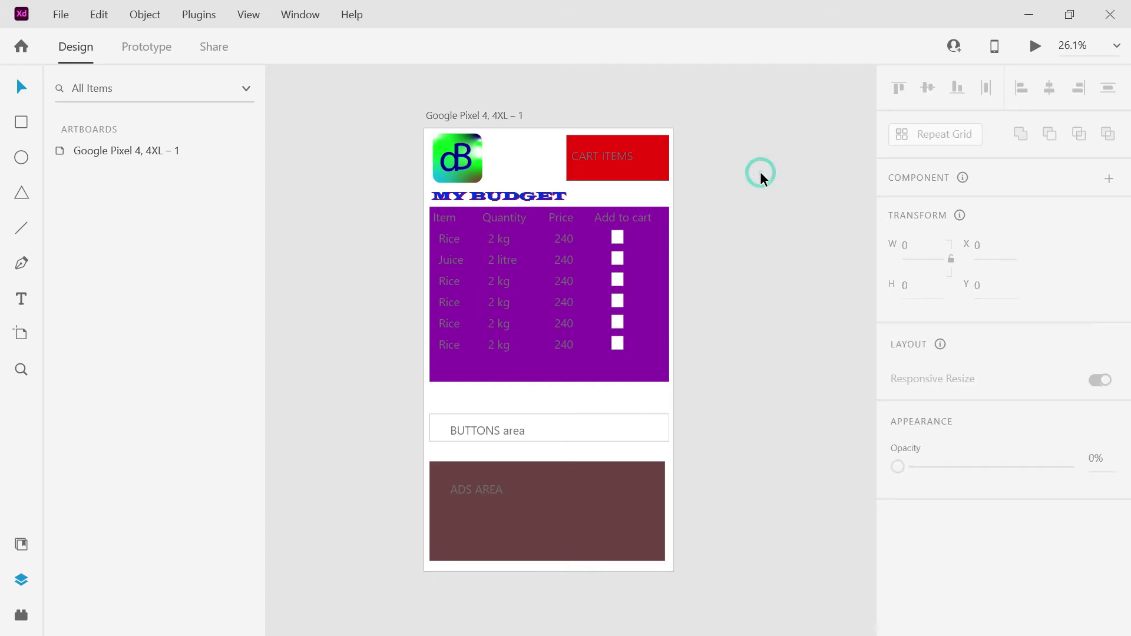
# Change the item name in the third row to Cooking Oil.
pyautogui.doubleClick(455, 285)
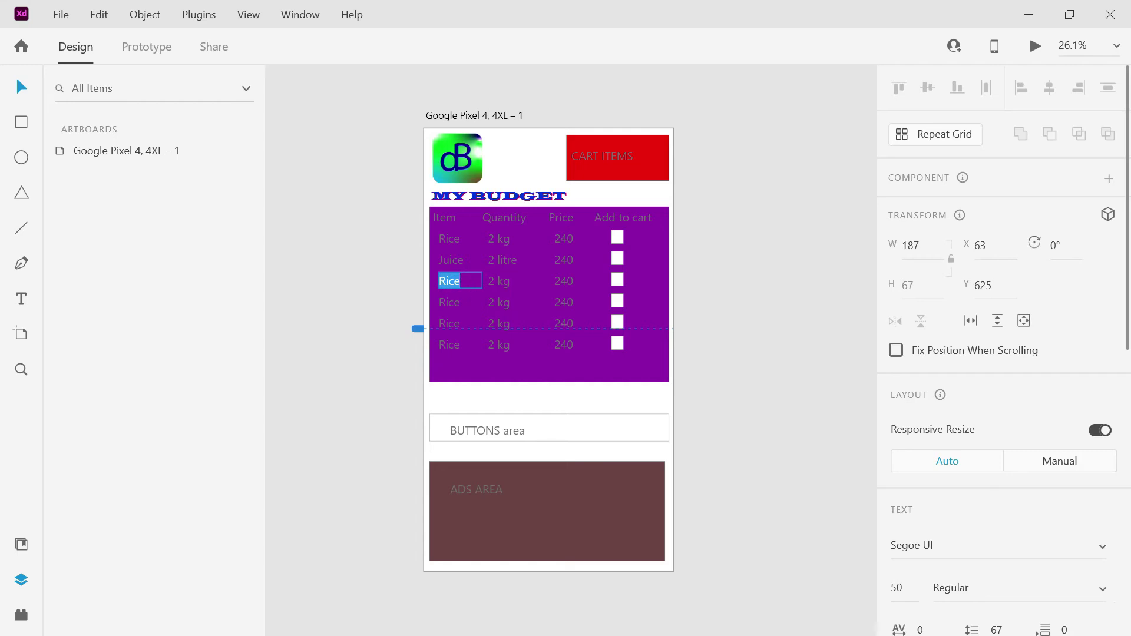
pyautogui.write('Cooking oil')
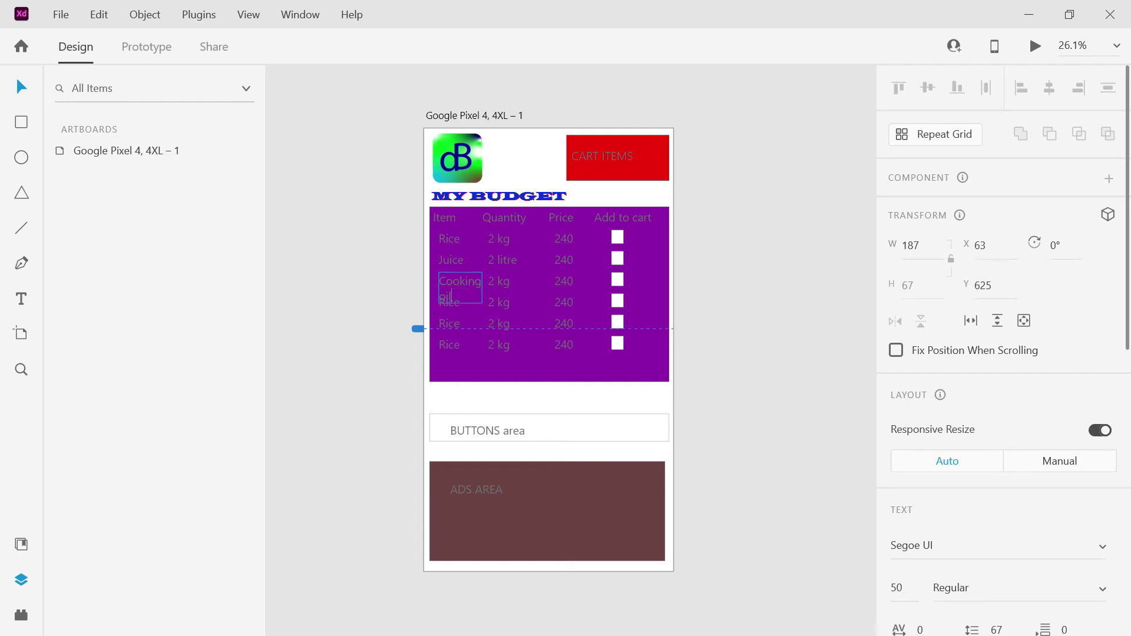
pyautogui.press('BackSpace')
pyautogui.press('BackSpace')
pyautogui.press('BackSpace')
pyautogui.press('BackSpace')
pyautogui.press('BackSpace')
pyautogui.press('BackSpace')
pyautogui.press('BackSpace')
pyautogui.press('BackSpace')
pyautogui.press('BackSpace')
pyautogui.press('BackSpace')
pyautogui.press('BackSpace')
pyautogui.write('Oil')
pyautogui.moveTo(449, 280)
pyautogui.mouseDown()
pyautogui.moveTo(449, 300)
pyautogui.moveTo(446, 281)
pyautogui.mouseUp()
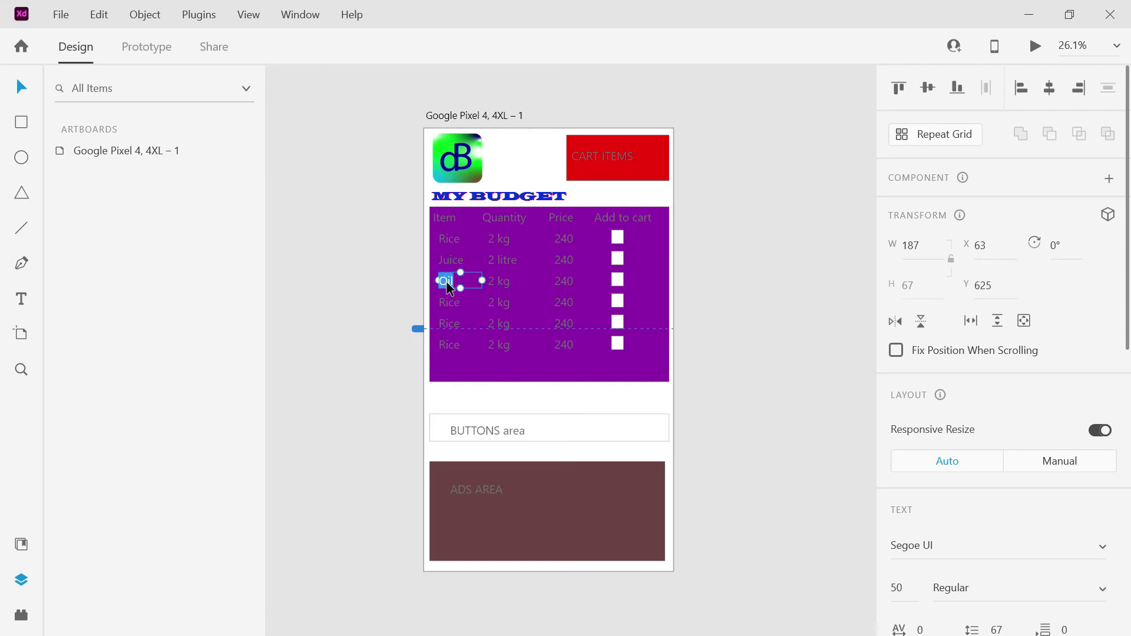
pyautogui.doubleClick(439, 281)
pyautogui.write('Cooking oil')
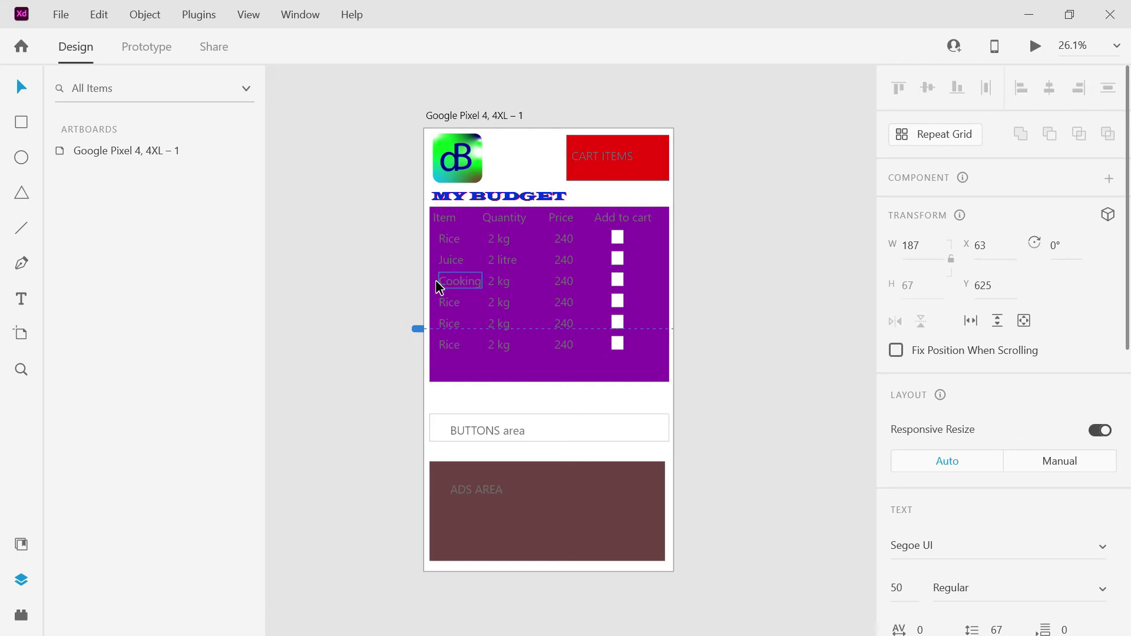
# Reduce the Cooking Oil text to size 40 and shift it slightly left so it fits on one line.
pyautogui.tripleClick(455, 293)
pyautogui.click(896, 587)
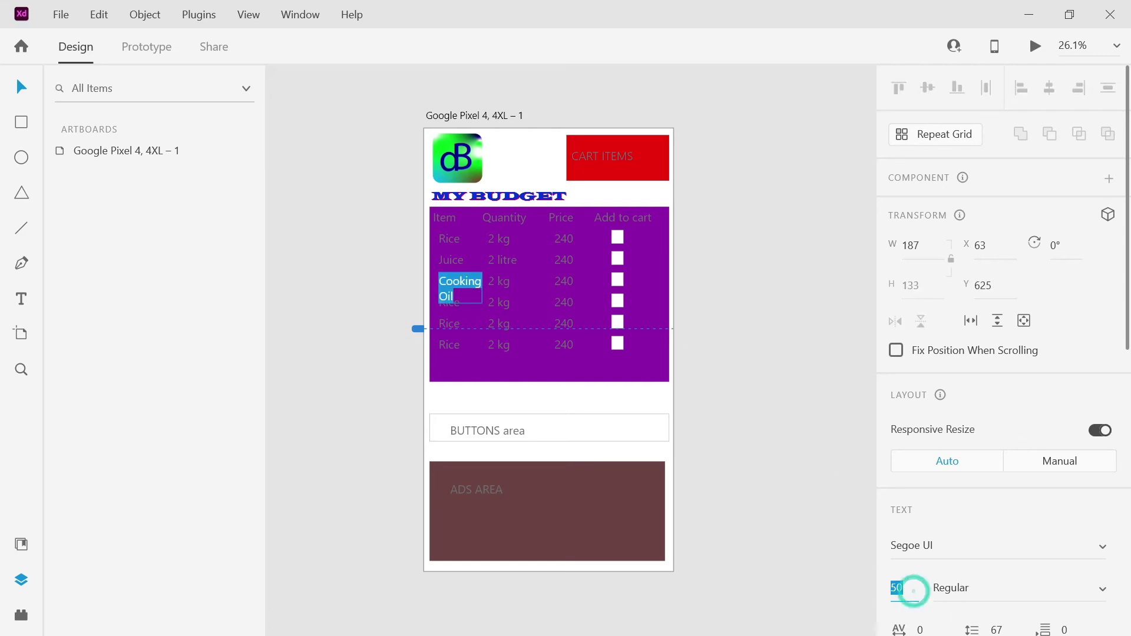
pyautogui.write('30')
pyautogui.press('Return')
pyautogui.press('BackSpace')
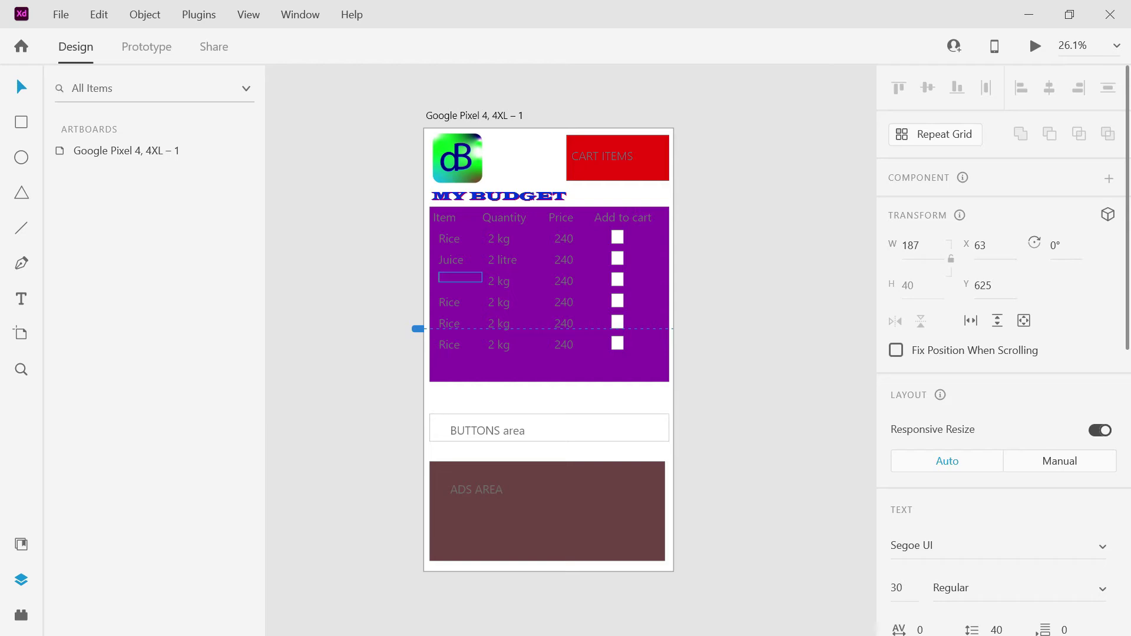
pyautogui.hotkey('ctrl', 'z')
pyautogui.click(897, 587)
pyautogui.write('45')
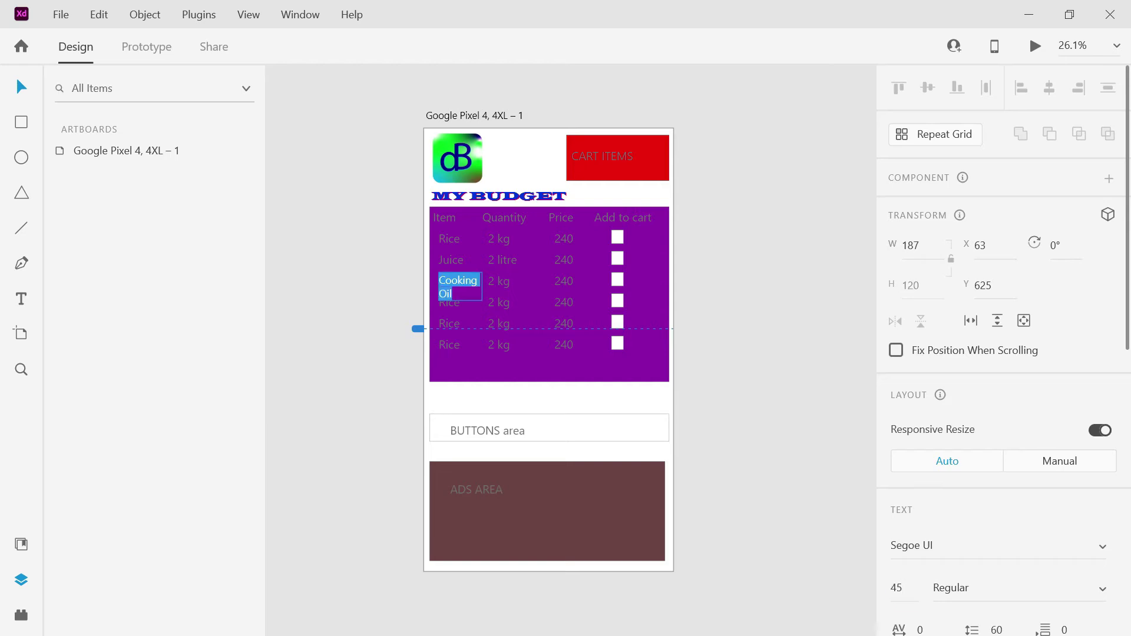
pyautogui.hotkey('ctrl', 'a')
pyautogui.write('40')
pyautogui.press('Return')
pyautogui.press('Escape')
pyautogui.moveTo(438, 285); pyautogui.dragTo(434, 288)
# Change the fourth row's item to Salt and the fifth row's to Tissue with a quantity of 2.
pyautogui.doubleClick(450, 302)
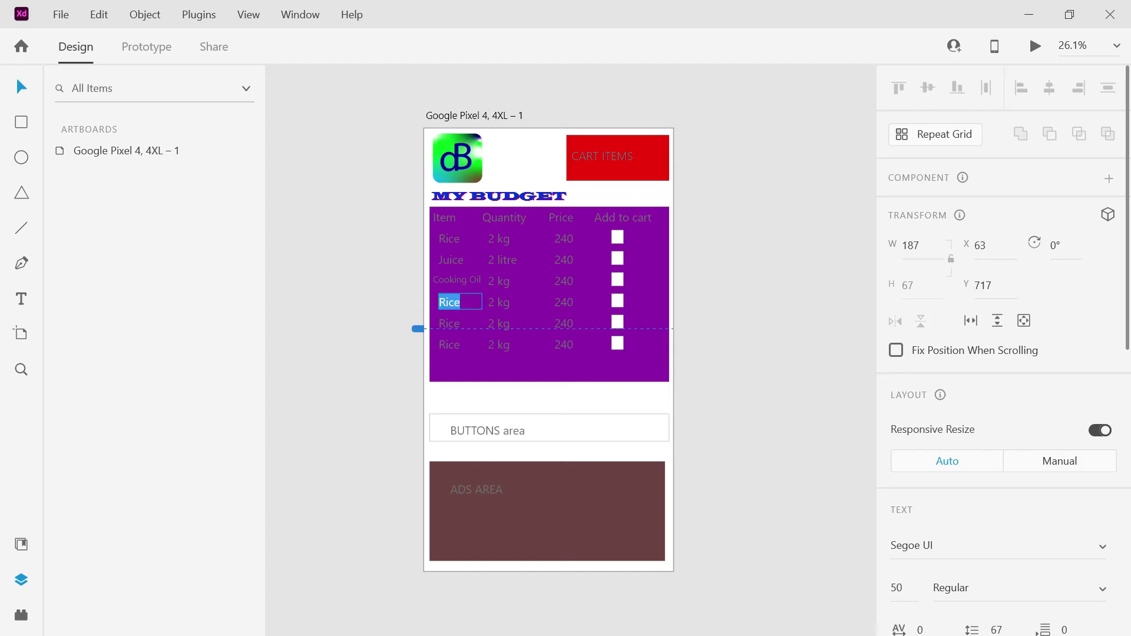
pyautogui.write('Salt')
pyautogui.doubleClick(451, 324)
pyautogui.write('Tissue')
pyautogui.doubleClick(504, 324)
pyautogui.click(503, 324)
pyautogui.press('Delete')
pyautogui.press('Escape')
# Change the item name in the last row to Sugar and deselect everything.
pyautogui.click(448, 343)
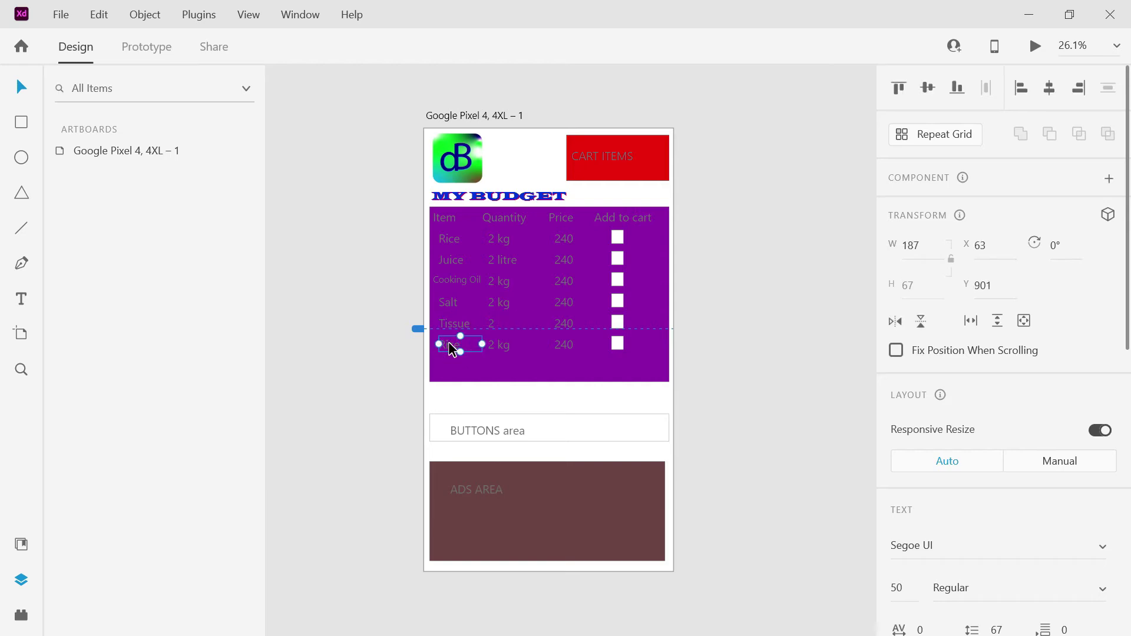
pyautogui.doubleClick(449, 345)
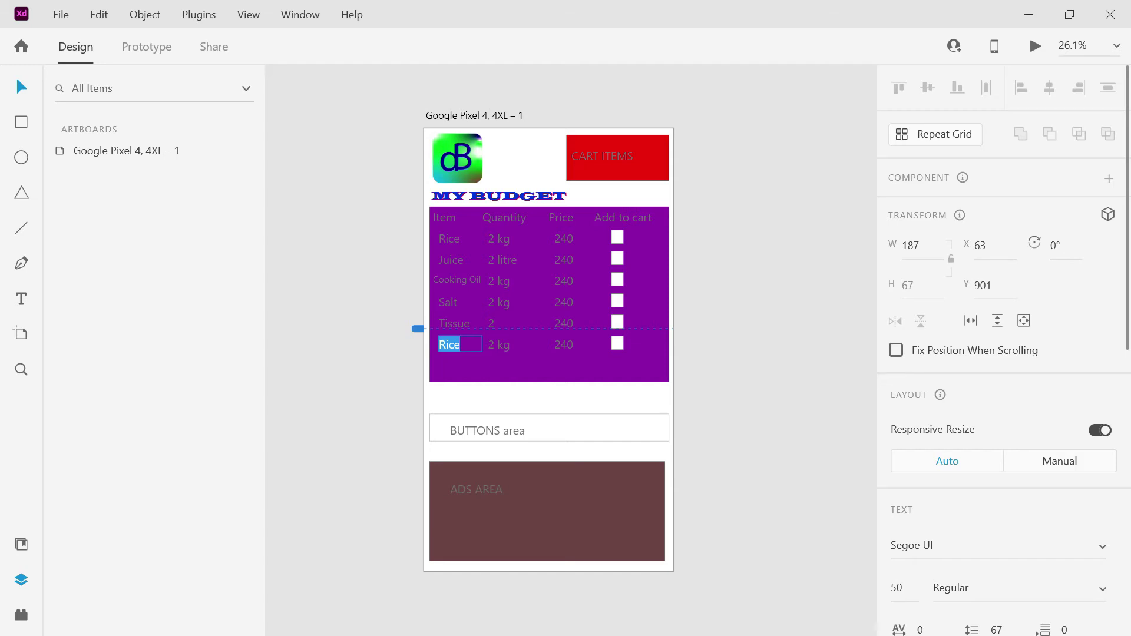
pyautogui.write('Sugar')
pyautogui.click(569, 303)
pyautogui.click(738, 244)
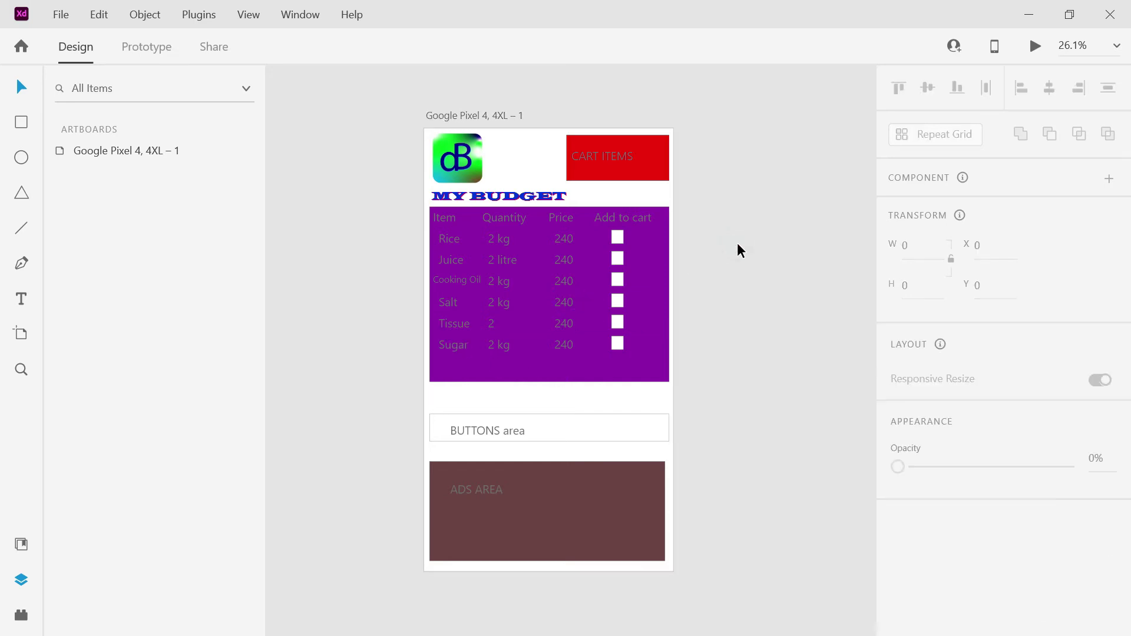
# Set the purple table rectangle's border colour to black.
pyautogui.click(450, 227)
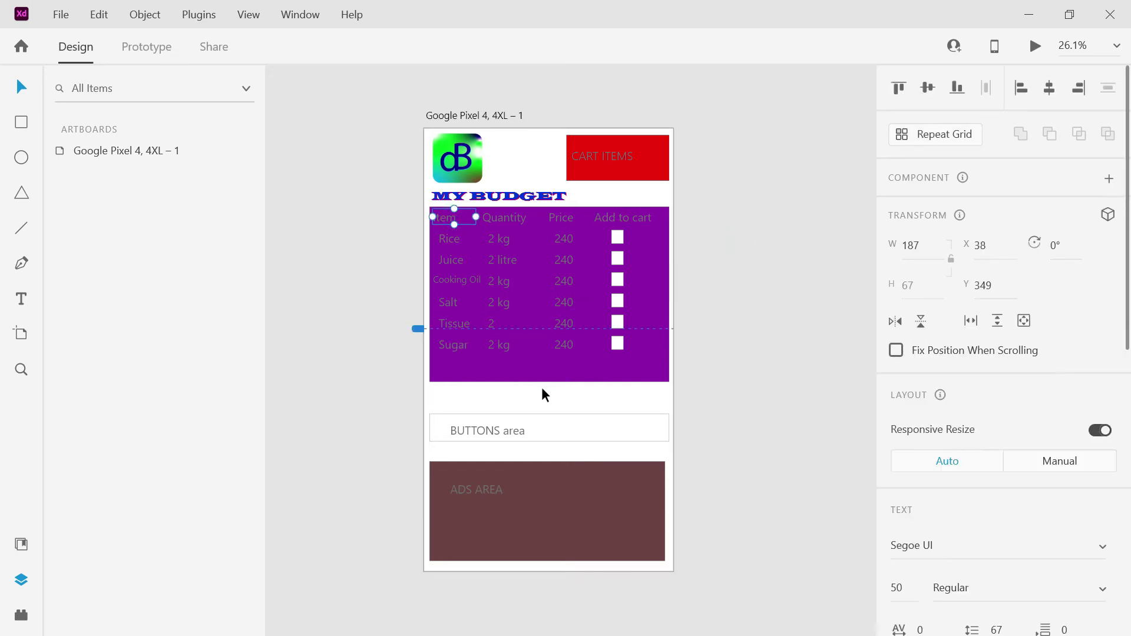
pyautogui.moveTo(1123, 365); pyautogui.dragTo(1125, 498)
pyautogui.click(933, 495)
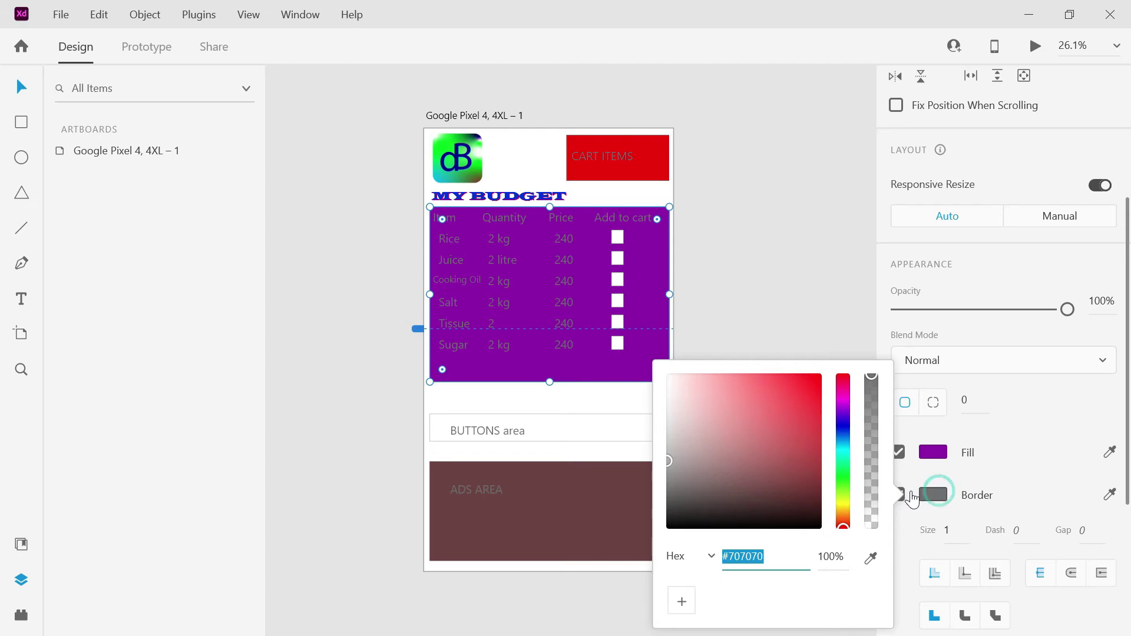
pyautogui.click(817, 526)
pyautogui.moveTo(816, 526); pyautogui.dragTo(813, 526)
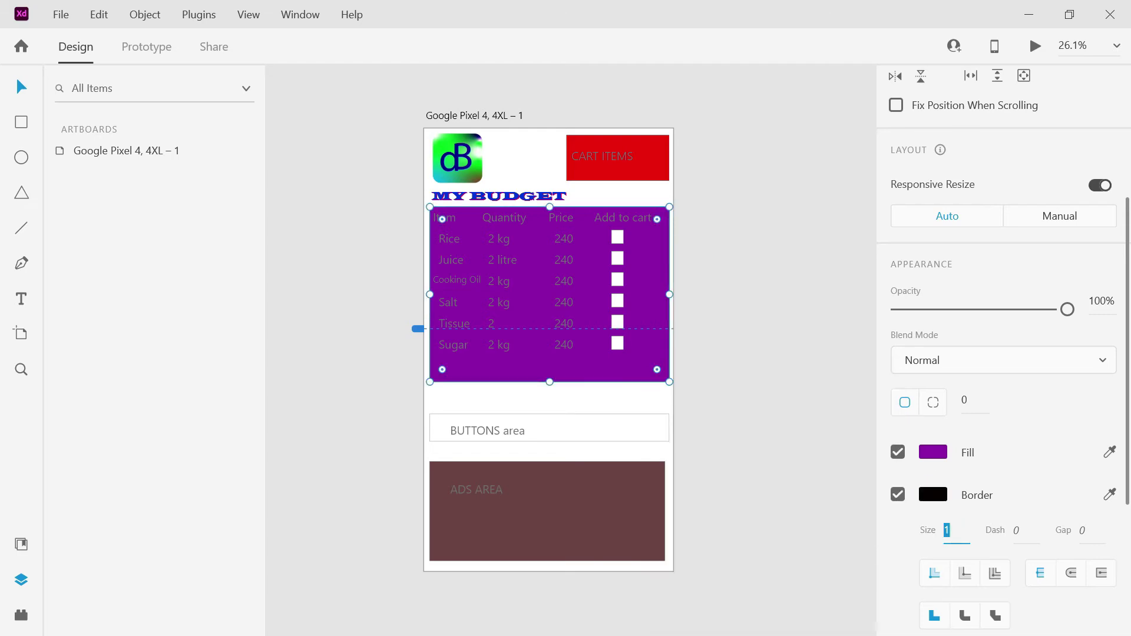
pyautogui.click(830, 368)
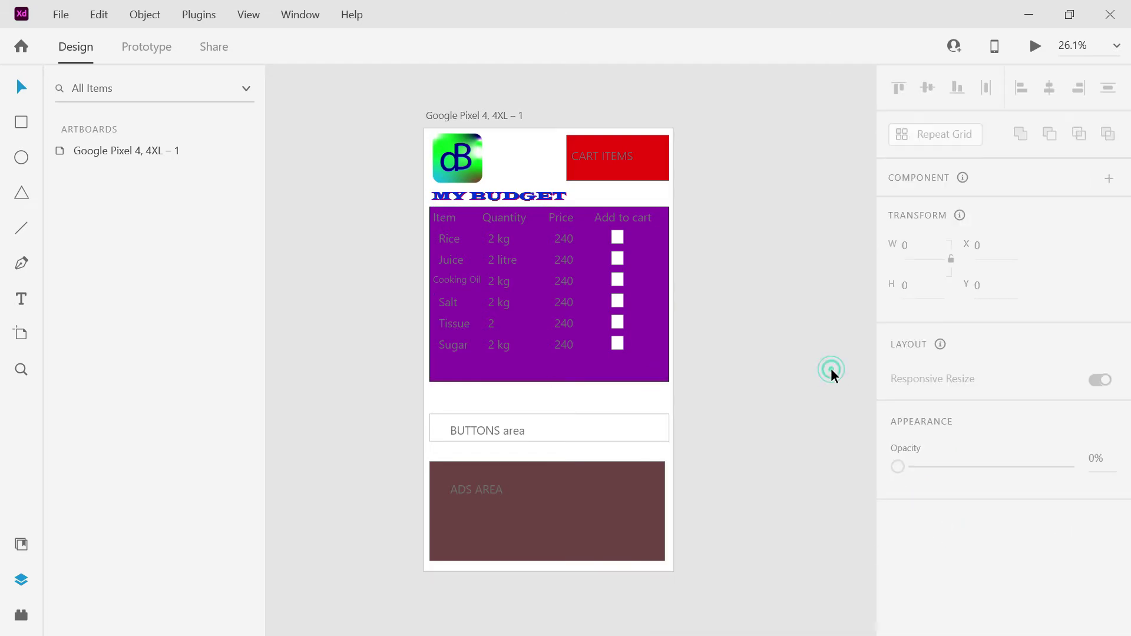
# Draw a line about 1040 wide across the purple table, just below the header labels.
pyautogui.click(637, 377)
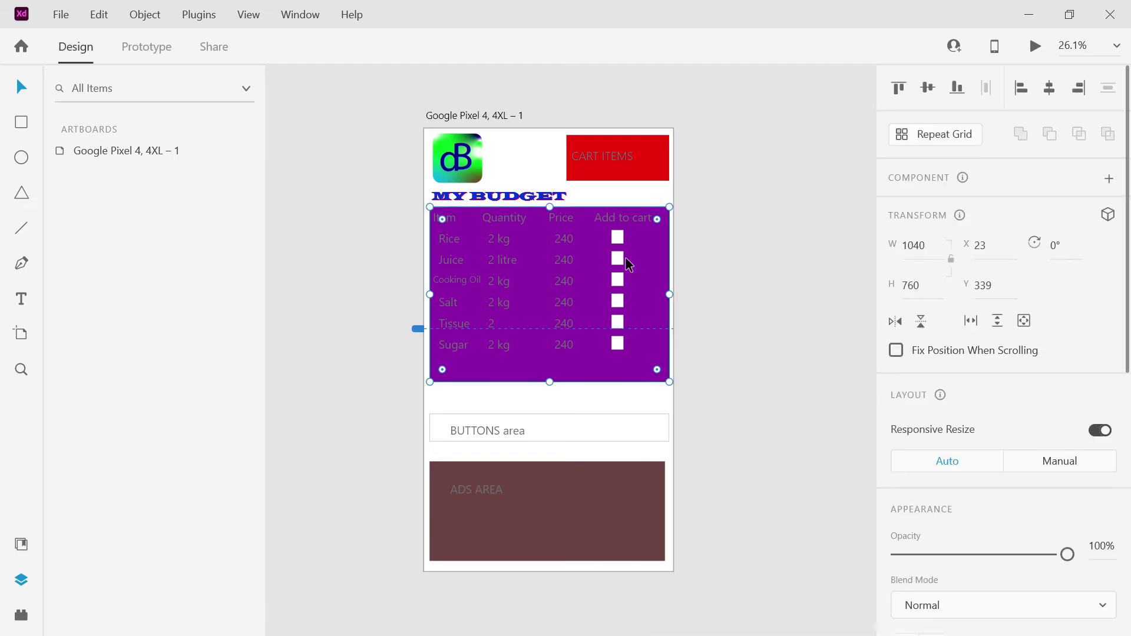
pyautogui.click(751, 340)
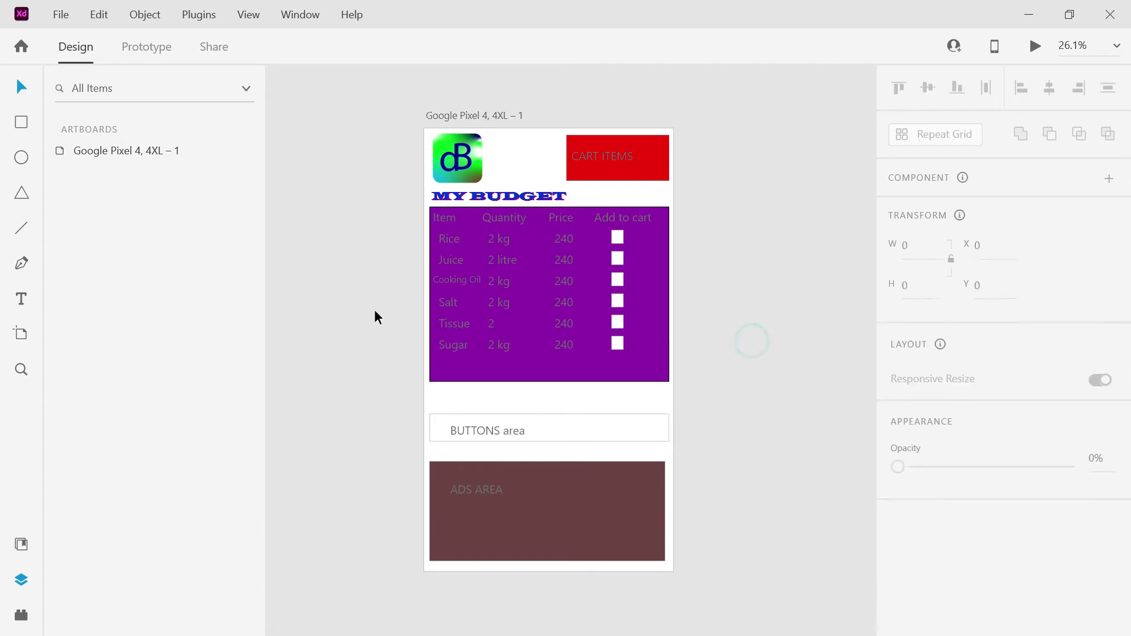
pyautogui.click(22, 228)
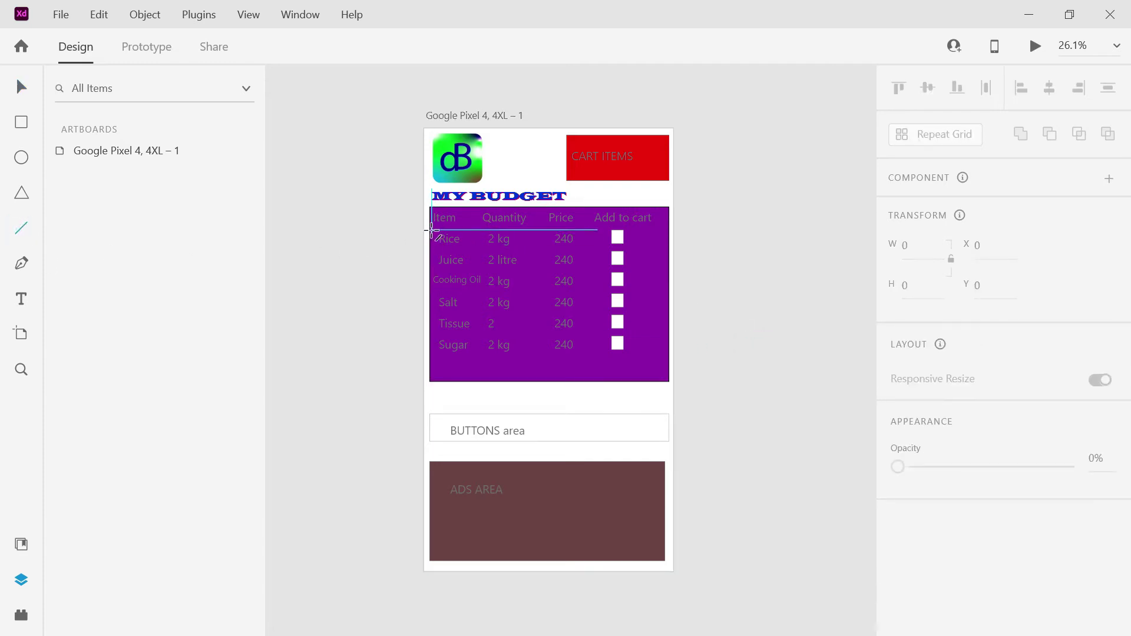
pyautogui.moveTo(431, 225); pyautogui.dragTo(670, 230)
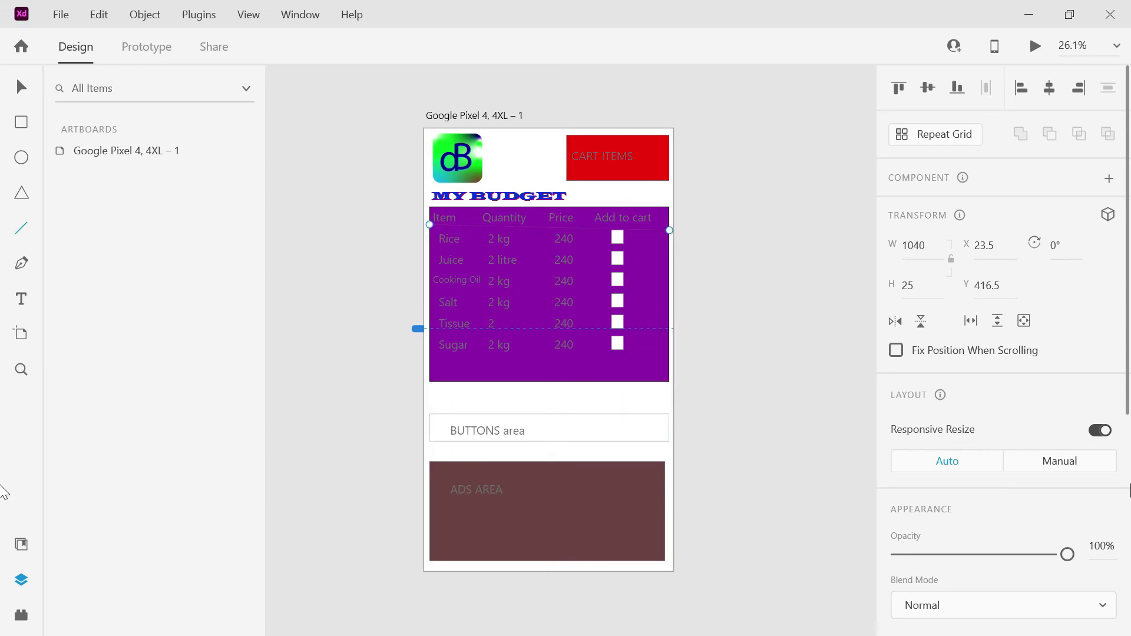
# Set the header line's border size to 3 and level it so it runs exactly horizontal.
pyautogui.scroll(-4, 1001, 354)
pyautogui.click(951, 434)
pyautogui.write('3')
pyautogui.press('Return')
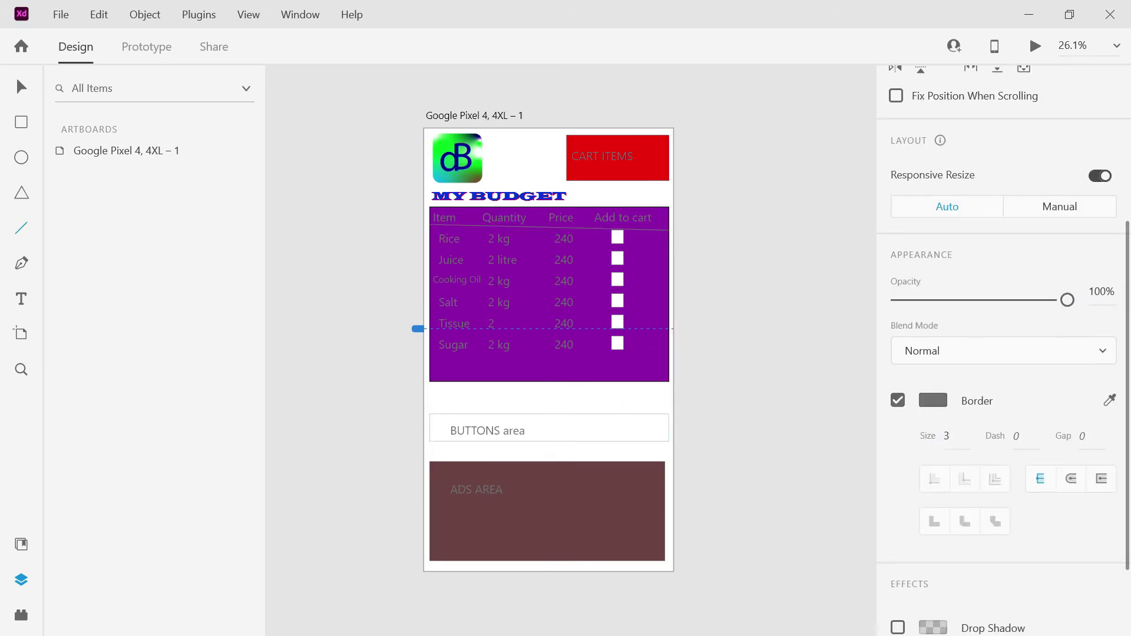
pyautogui.moveTo(669, 231); pyautogui.dragTo(669, 224)
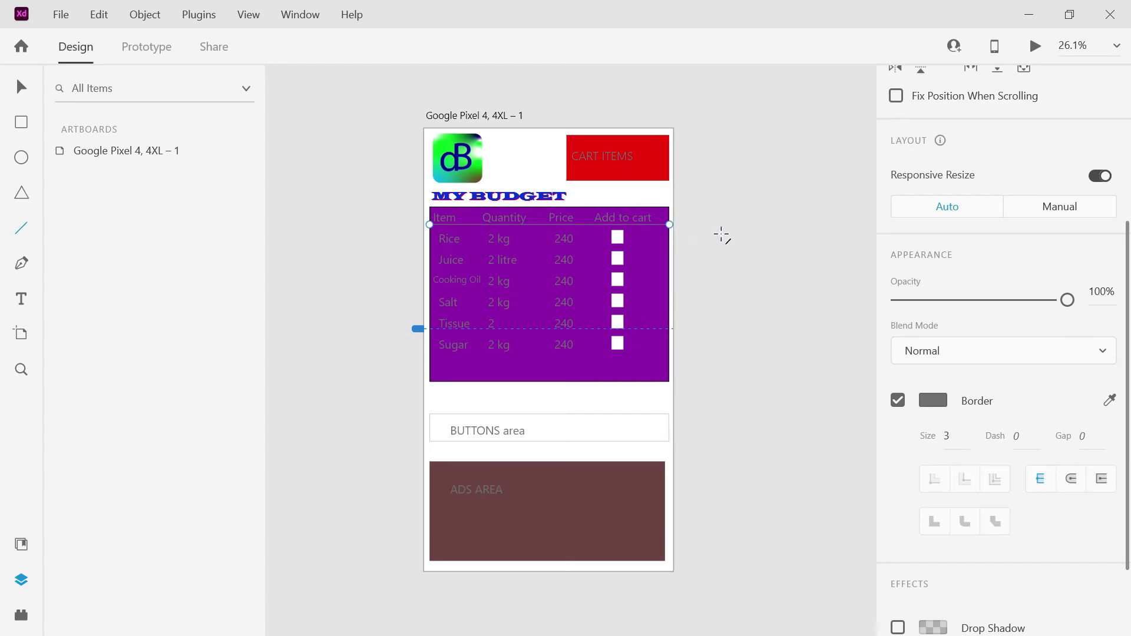
pyautogui.click(313, 166)
# Add three vertical divider lines about 750 tall to the table, separating the Item, Quantity, Price and Add to cart columns.
pyautogui.click(457, 225)
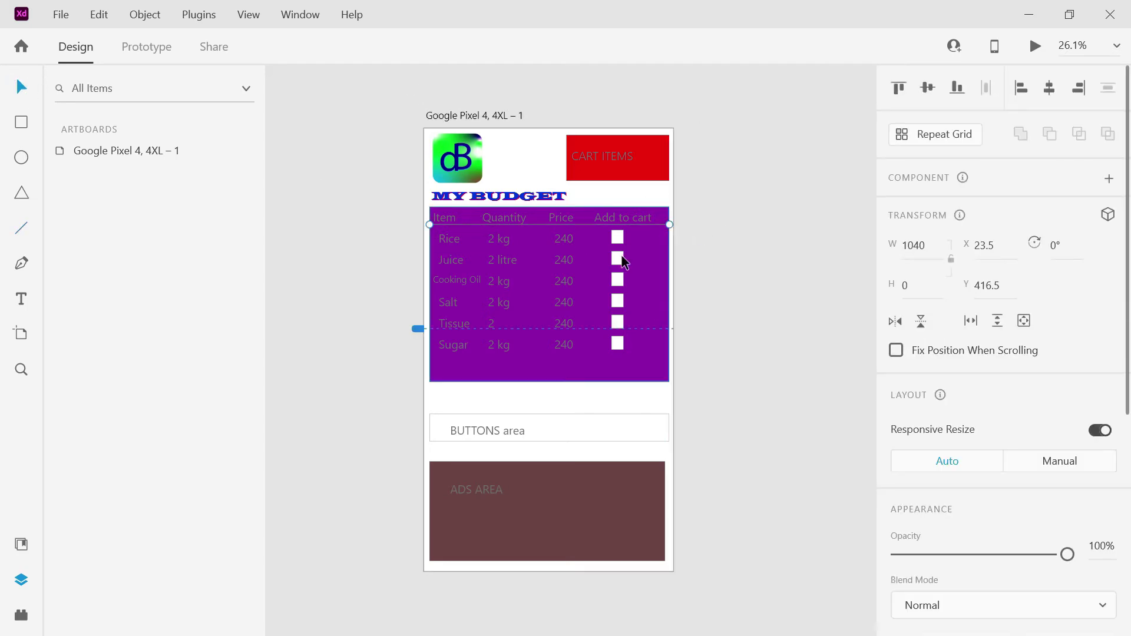
pyautogui.moveTo(670, 225); pyautogui.dragTo(432, 225)
pyautogui.press('Right')
pyautogui.press('Right')
pyautogui.press('Right')
pyautogui.press('Right')
pyautogui.press('Right')
pyautogui.press('Right')
pyautogui.press('Right')
pyautogui.press('Right')
pyautogui.press('Right')
pyautogui.press('Right')
pyautogui.press('Right')
pyautogui.press('Right')
pyautogui.press('Right')
pyautogui.press('Right')
pyautogui.press('Right')
pyautogui.press('Right')
pyautogui.press('Right')
pyautogui.press('Right')
pyautogui.press('Right')
pyautogui.press('Right')
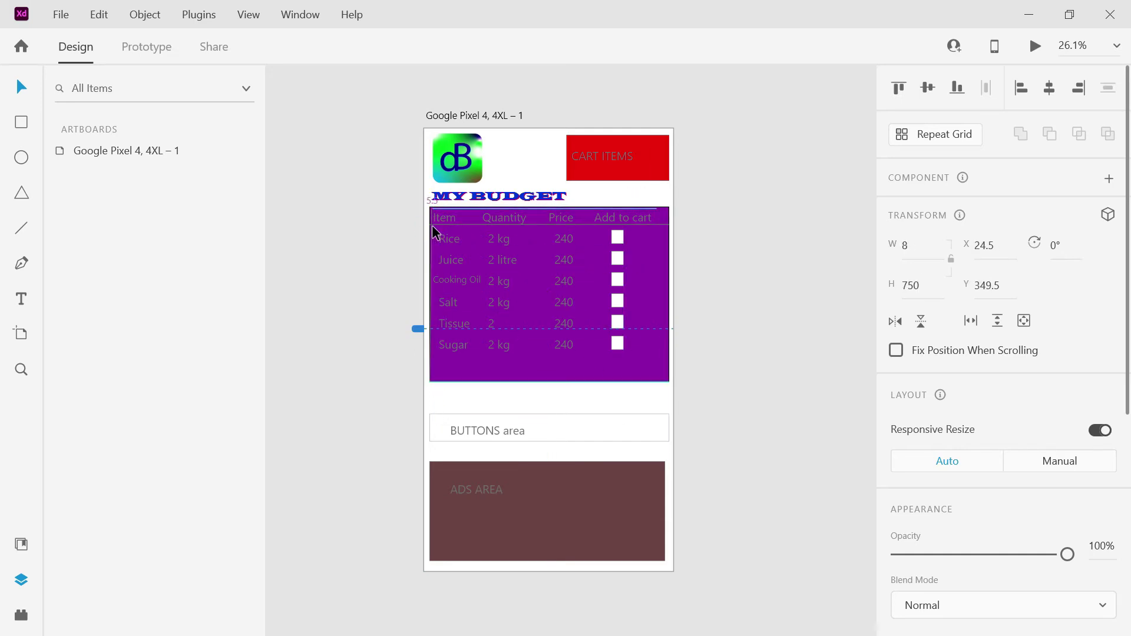
pyautogui.press('Right')
pyautogui.press('Right')
pyautogui.press('Right')
pyautogui.press('Right')
pyautogui.press('Right')
pyautogui.press('Right')
pyautogui.press('Right')
pyautogui.press('Right')
pyautogui.press('Right')
pyautogui.press('Right')
pyautogui.press('Right')
pyautogui.press('Right')
pyautogui.press('Right')
pyautogui.press('Right')
pyautogui.press('Right')
pyautogui.press('Right')
pyautogui.press('Right')
pyautogui.press('Right')
pyautogui.press('Right')
pyautogui.press('Right')
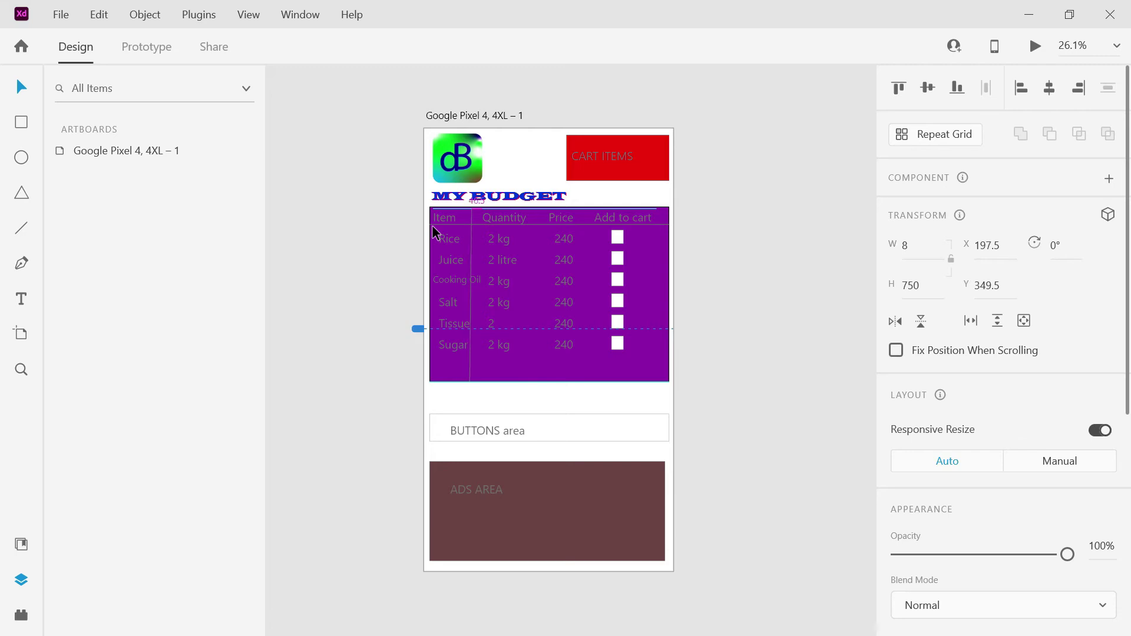
pyautogui.press('Right')
pyautogui.press('Right')
pyautogui.press('Right')
pyautogui.press('Right')
pyautogui.press('Right')
pyautogui.press('Right')
pyautogui.press('Right')
pyautogui.press('Right')
pyautogui.press('Right')
pyautogui.press('Right')
pyautogui.press('Right')
pyautogui.press('Right')
pyautogui.press('Right')
pyautogui.press('Right')
pyautogui.press('Right')
pyautogui.press('Right')
pyautogui.press('Right')
pyautogui.press('Right')
pyautogui.press('Right')
pyautogui.press('Right')
pyautogui.press('Right')
pyautogui.press('Right')
pyautogui.press('Right')
pyautogui.press('Right')
pyautogui.press('Right')
pyautogui.press('Right')
pyautogui.press('Right')
pyautogui.press('Right')
pyautogui.press('Right')
pyautogui.press('Right')
pyautogui.press('Right')
pyautogui.press('Right')
pyautogui.press('Right')
pyautogui.press('Right')
pyautogui.press('Right')
pyautogui.press('Right')
pyautogui.press('Right')
pyautogui.press('Right')
pyautogui.press('Right')
pyautogui.press('Right')
pyautogui.press('Right')
pyautogui.press('Right')
pyautogui.press('Right')
pyautogui.press('Right')
pyautogui.press('Right')
pyautogui.press('Right')
pyautogui.press('Right')
pyautogui.press('Right')
pyautogui.press('Right')
pyautogui.press('Right')
pyautogui.press('Right')
pyautogui.press('Right')
pyautogui.press('Right')
pyautogui.press('Right')
pyautogui.press('Right')
pyautogui.press('Right')
pyautogui.press('Right')
pyautogui.press('Right')
pyautogui.press('Right')
pyautogui.press('Right')
pyautogui.press('Right')
pyautogui.press('Right')
pyautogui.press('Right')
pyautogui.press('Right')
pyautogui.press('Right')
pyautogui.press('Right')
pyautogui.press('Right')
pyautogui.press('Right')
pyautogui.press('Right')
pyautogui.press('Right')
pyautogui.press('Right')
pyautogui.press('Right')
pyautogui.press('Right')
pyautogui.press('Right')
pyautogui.press('Right')
pyautogui.press('Right')
pyautogui.press('Right')
pyautogui.press('Right')
pyautogui.press('Right')
pyautogui.press('Right')
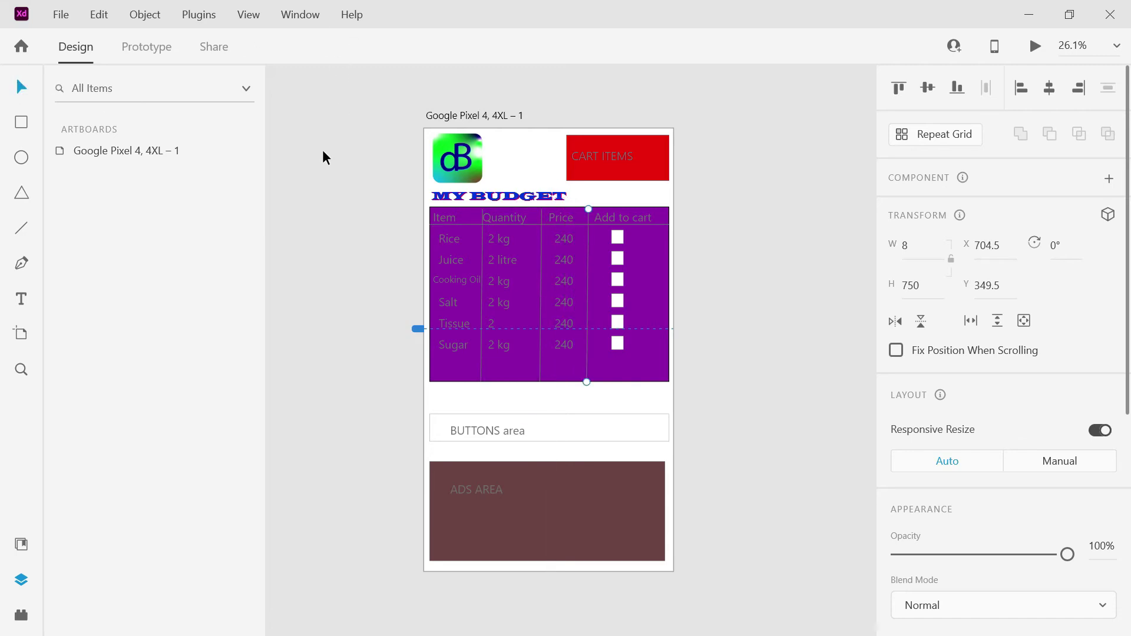
pyautogui.click(323, 155)
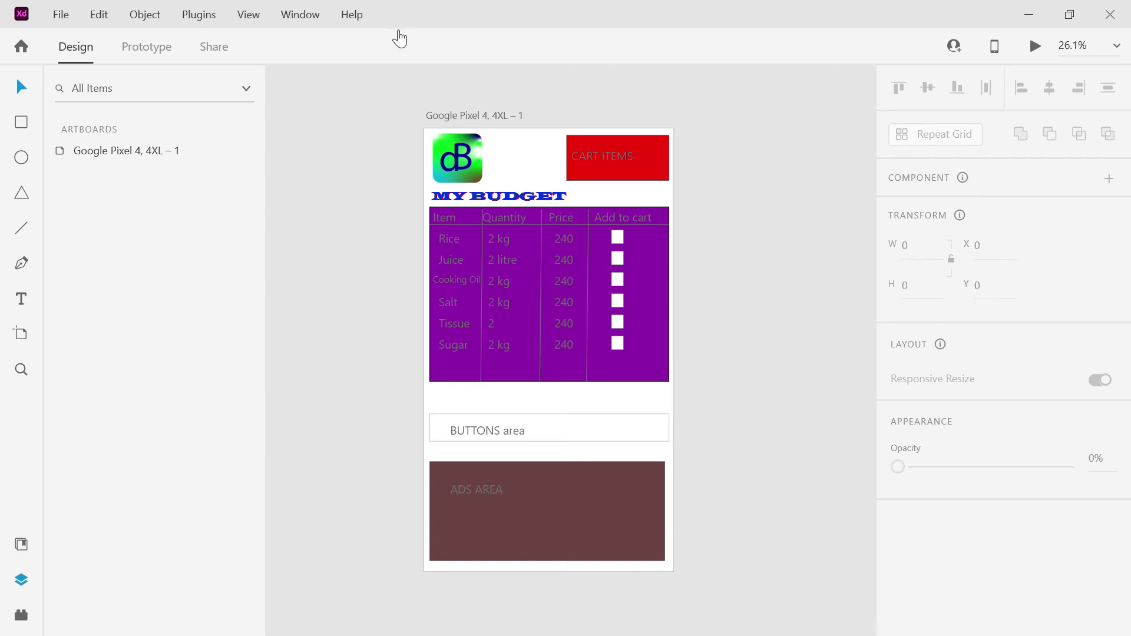
# Change the fill of the Item, Quantity, Price and Add to cart header labels to cyan.
pyautogui.click(455, 217)
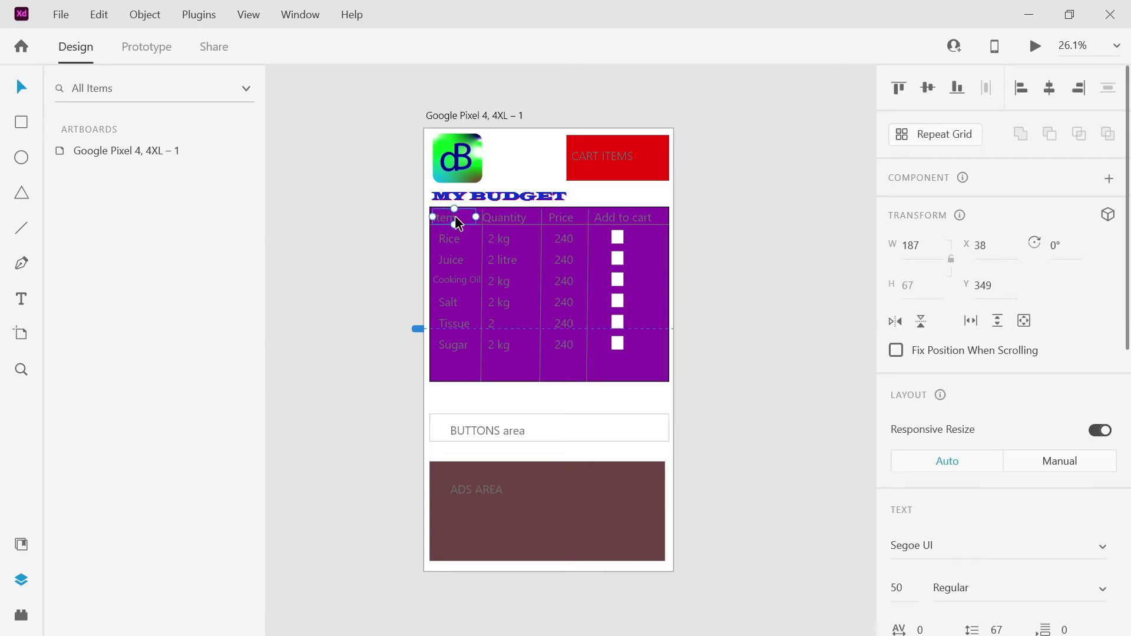
pyautogui.keyDown('shift'); pyautogui.click(504, 223); pyautogui.keyUp('shift')
pyautogui.keyDown('shift'); pyautogui.click(560, 220); pyautogui.keyUp('shift')
pyautogui.keyDown('shift'); pyautogui.click(609, 219); pyautogui.keyUp('shift')
pyautogui.scroll(-8, 1002, 412)
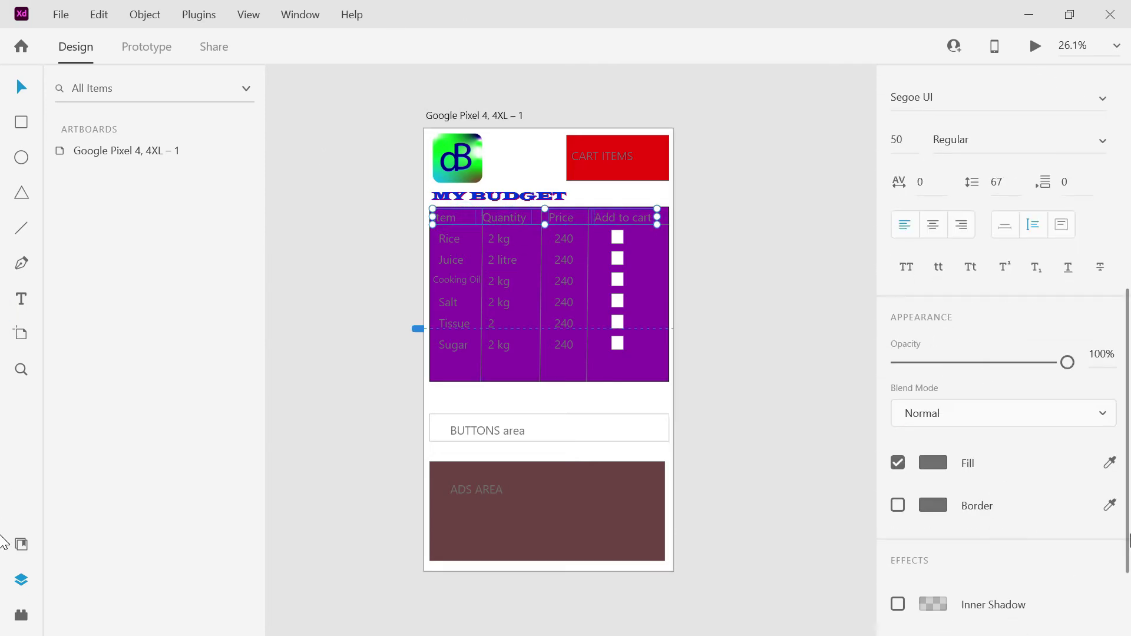
pyautogui.click(933, 463)
pyautogui.click(807, 388)
pyautogui.click(792, 375)
pyautogui.click(804, 371)
pyautogui.moveTo(844, 431); pyautogui.dragTo(843, 425)
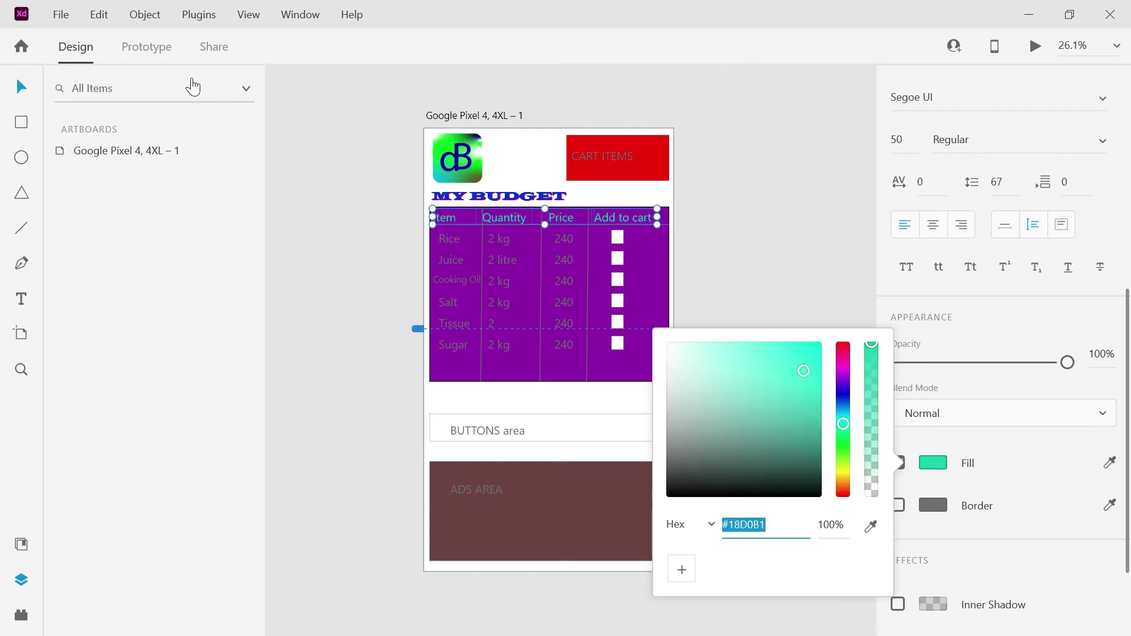
pyautogui.click(21, 88)
pyautogui.click(327, 126)
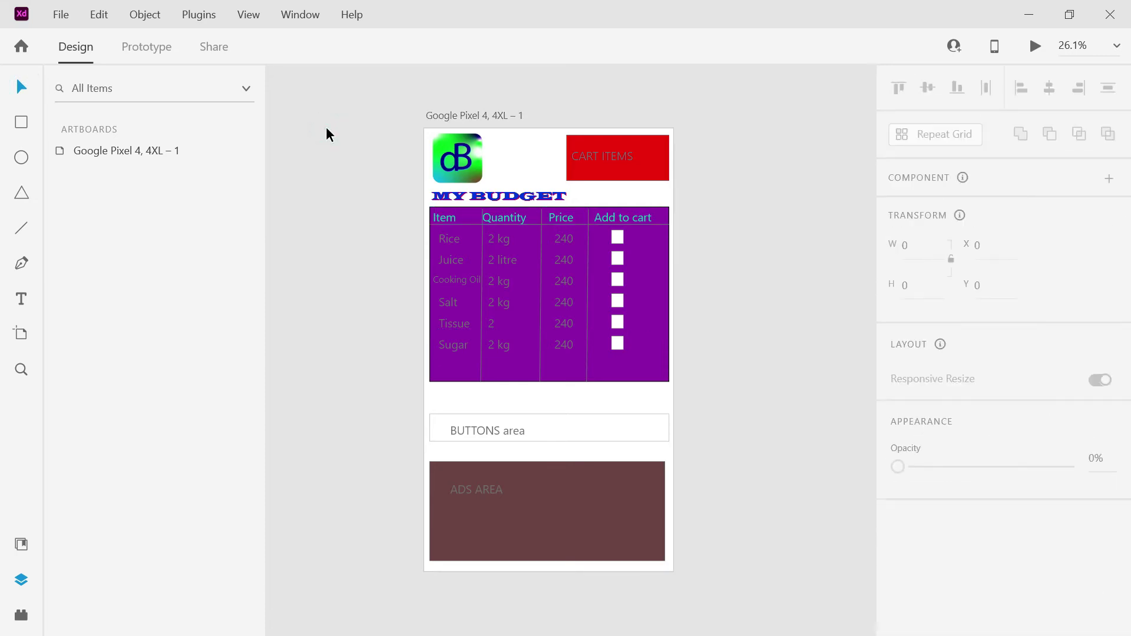
# Replace the CART ITEMS text in the red box with "Quantity: 0".
pyautogui.click(590, 159)
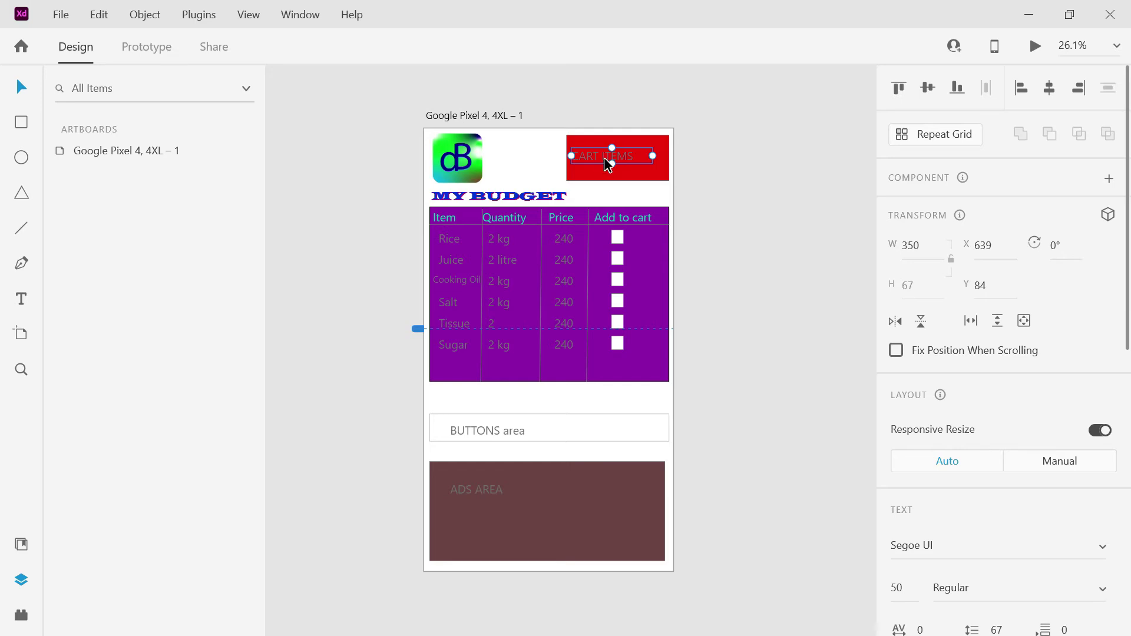
pyautogui.doubleClick(608, 163)
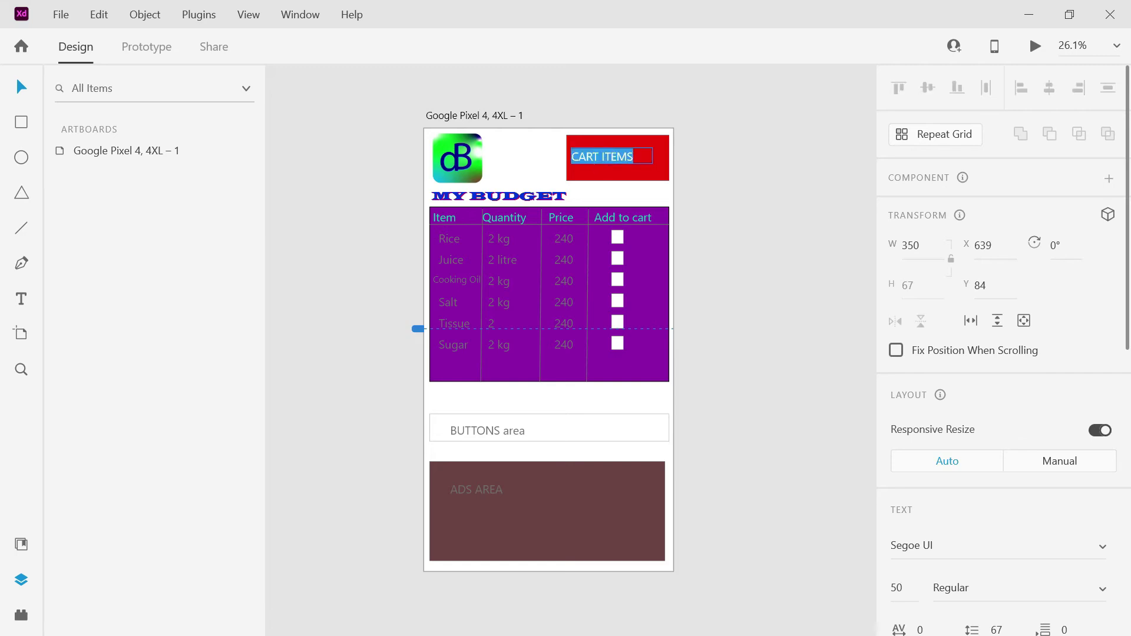
pyautogui.press('BackSpace')
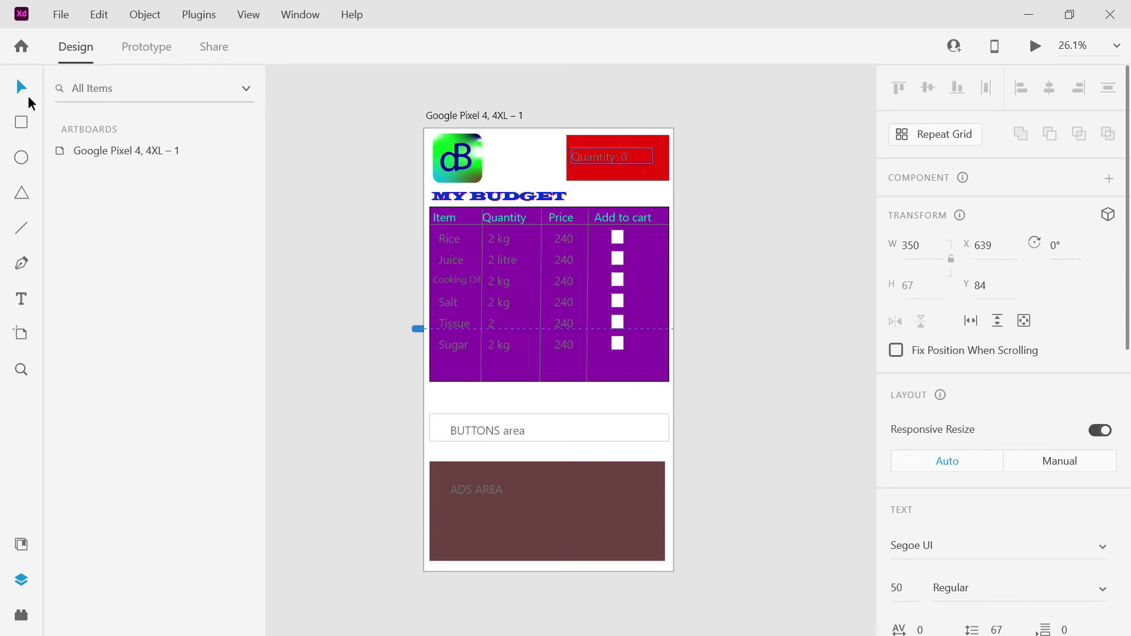
# Duplicate the Quantity text just below itself in the red box and change the copy to "Amount: $ 00".
pyautogui.moveTo(614, 165)
pyautogui.mouseDown()
pyautogui.moveTo(626, 152)
pyautogui.moveTo(622, 166)
pyautogui.mouseUp()
pyautogui.doubleClick(620, 161)
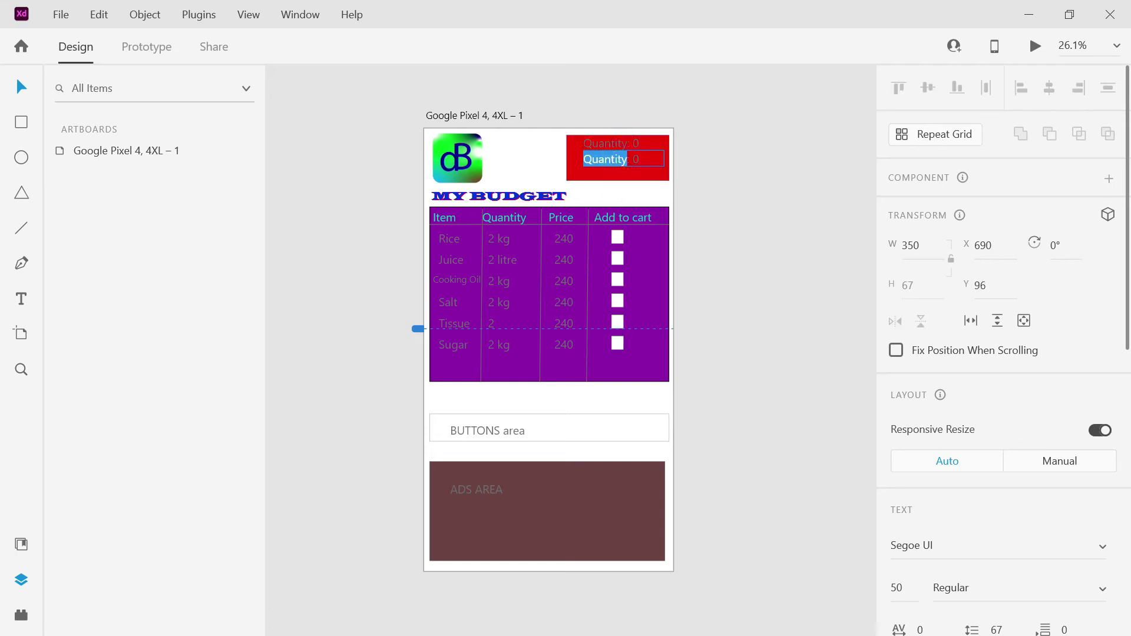
pyautogui.write('Amount')
pyautogui.press('End')
pyautogui.hotkey('shift', 'Left')
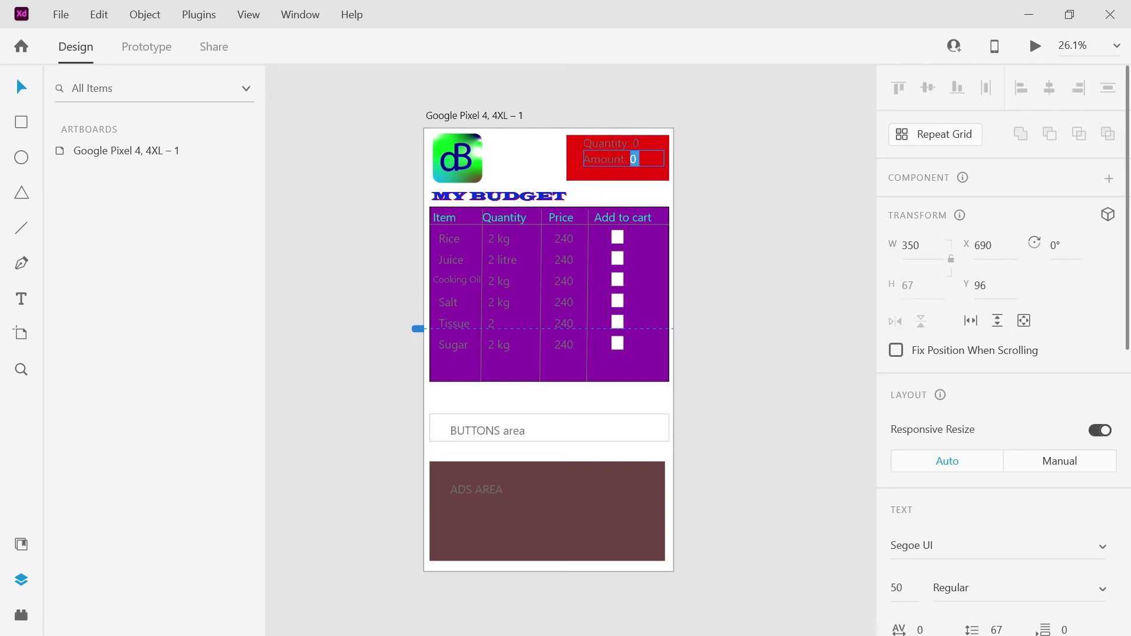
pyautogui.press('Escape')
# Set the fill of the Quantity and Amount texts in the red box to bright green.
pyautogui.keyDown('shift'); pyautogui.click(605, 143); pyautogui.keyUp('shift')
pyautogui.scroll(-6, 1113, 365)
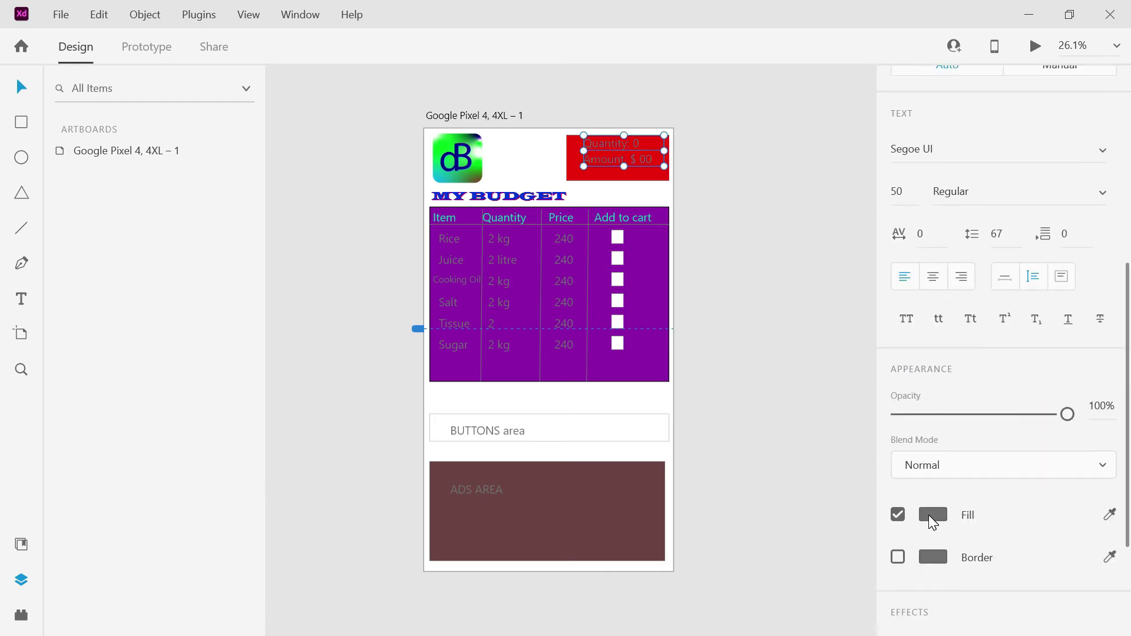
pyautogui.click(930, 517)
pyautogui.click(843, 489)
pyautogui.moveTo(702, 475); pyautogui.dragTo(827, 389)
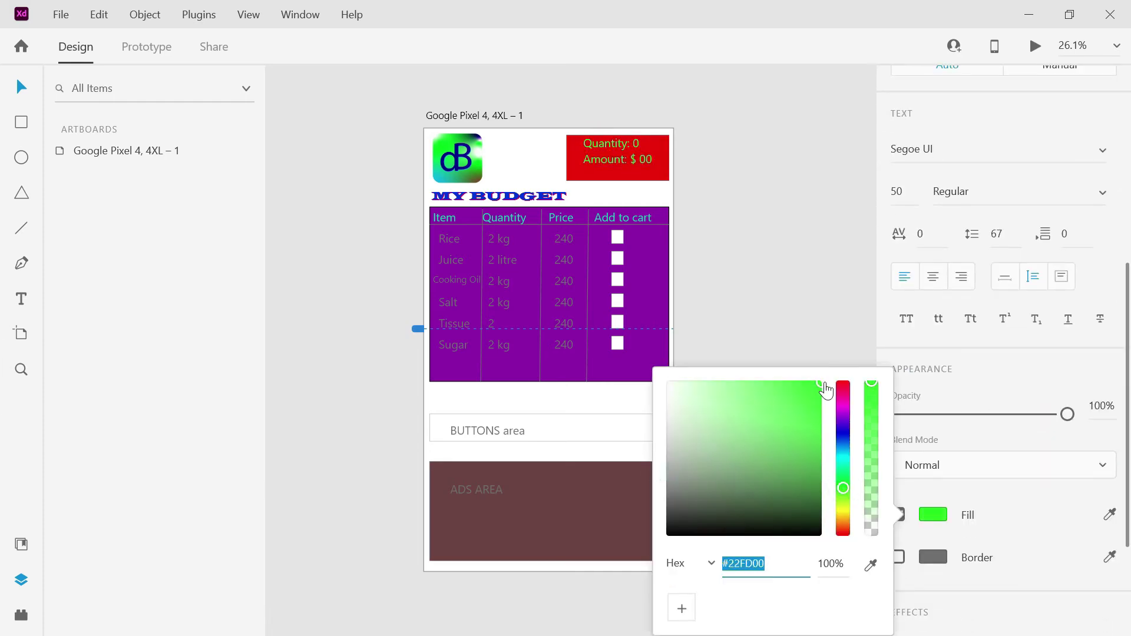
pyautogui.click(757, 230)
# Move the Quantity and Amount texts together slightly lower inside the red box.
pyautogui.click(630, 154)
pyautogui.moveTo(631, 153)
pyautogui.mouseDown()
pyautogui.moveTo(631, 136)
pyautogui.moveTo(633, 148)
pyautogui.mouseUp()
pyautogui.click(750, 121)
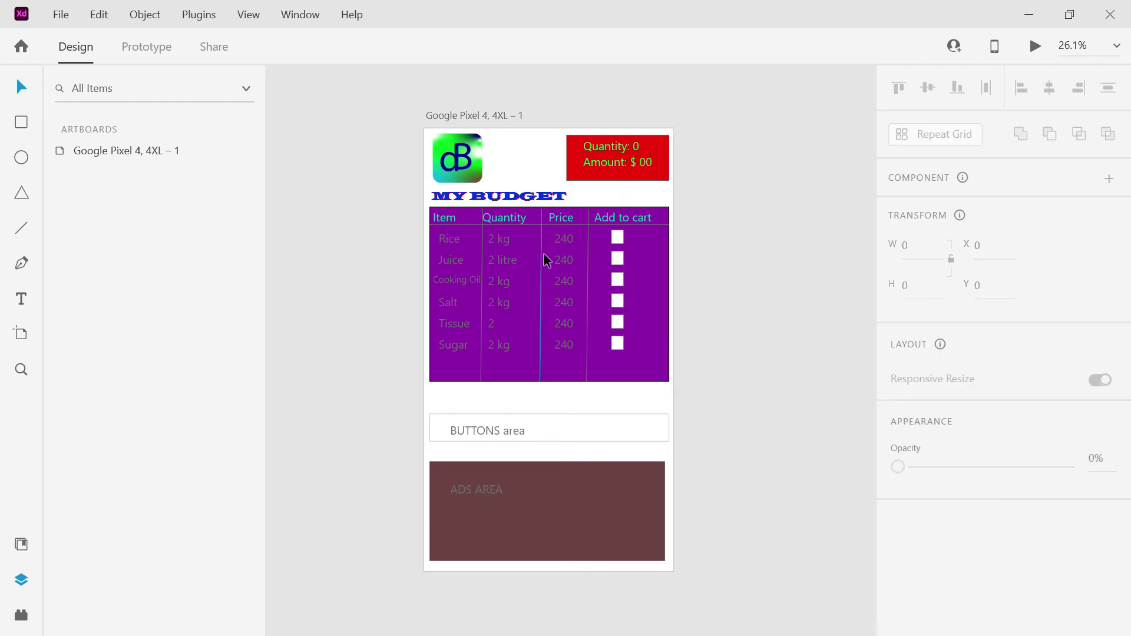
# Set the fill of the six item names, from Rice to Sugar, to orange.
pyautogui.click(468, 236)
pyautogui.keyDown('shift'); pyautogui.click(464, 258); pyautogui.keyUp('shift')
pyautogui.keyDown('shift'); pyautogui.click(459, 281); pyautogui.keyUp('shift')
pyautogui.keyDown('shift'); pyautogui.click(448, 303); pyautogui.keyUp('shift')
pyautogui.keyDown('shift'); pyautogui.click(454, 323); pyautogui.keyUp('shift')
pyautogui.keyDown('shift'); pyautogui.click(451, 345); pyautogui.keyUp('shift')
pyautogui.moveTo(1126, 328); pyautogui.dragTo(1127, 577)
pyautogui.click(933, 424)
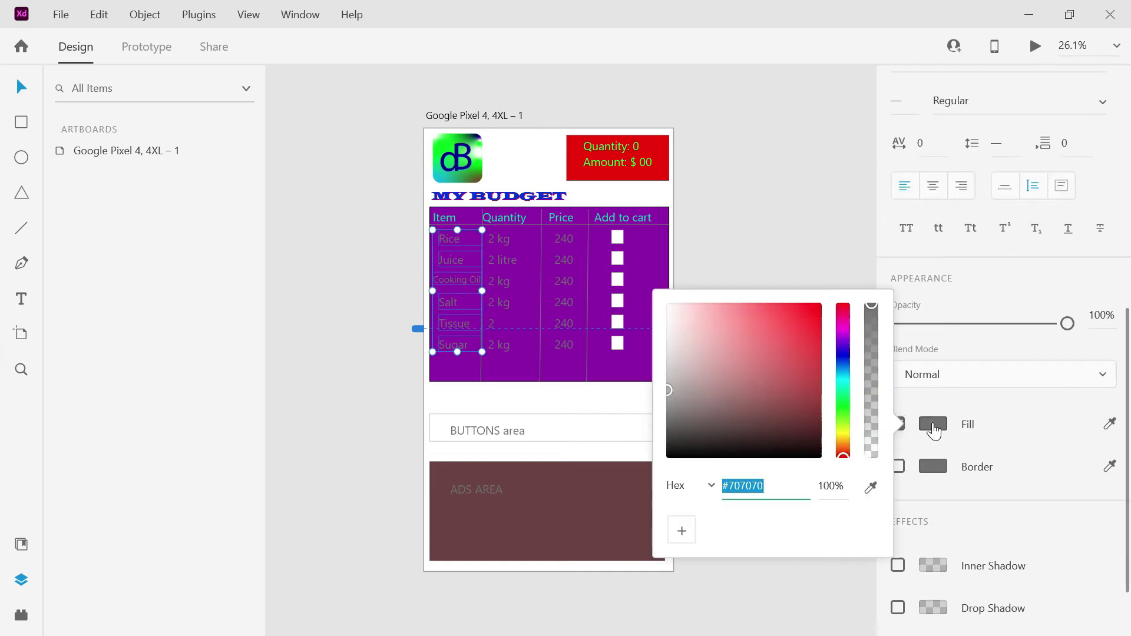
pyautogui.moveTo(843, 426); pyautogui.dragTo(843, 440)
pyautogui.moveTo(674, 399); pyautogui.dragTo(819, 312)
# Set the fill of the six values in the Quantity column to yellow-green.
pyautogui.click(497, 239)
pyautogui.keyDown('shift'); pyautogui.click(504, 261); pyautogui.keyUp('shift')
pyautogui.keyDown('shift'); pyautogui.click(502, 279); pyautogui.keyUp('shift')
pyautogui.keyDown('shift'); pyautogui.click(499, 303); pyautogui.keyUp('shift')
pyautogui.keyDown('shift'); pyautogui.click(496, 324); pyautogui.keyUp('shift')
pyautogui.keyDown('shift'); pyautogui.click(497, 346); pyautogui.keyUp('shift')
pyautogui.click(932, 424)
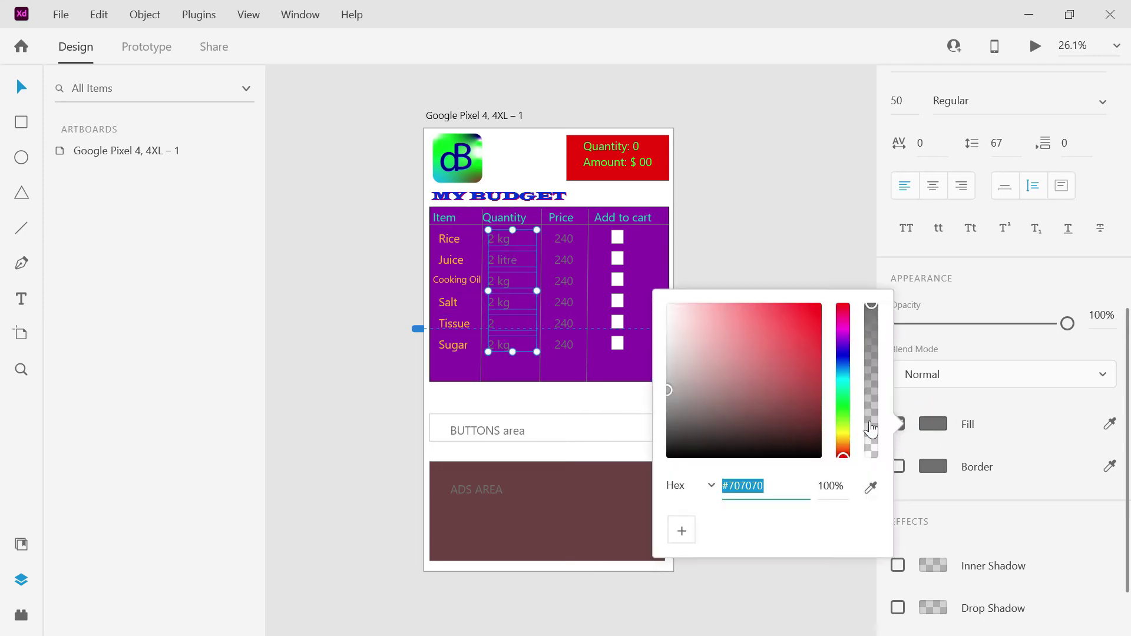
pyautogui.click(843, 424)
pyautogui.moveTo(670, 393); pyautogui.dragTo(755, 350)
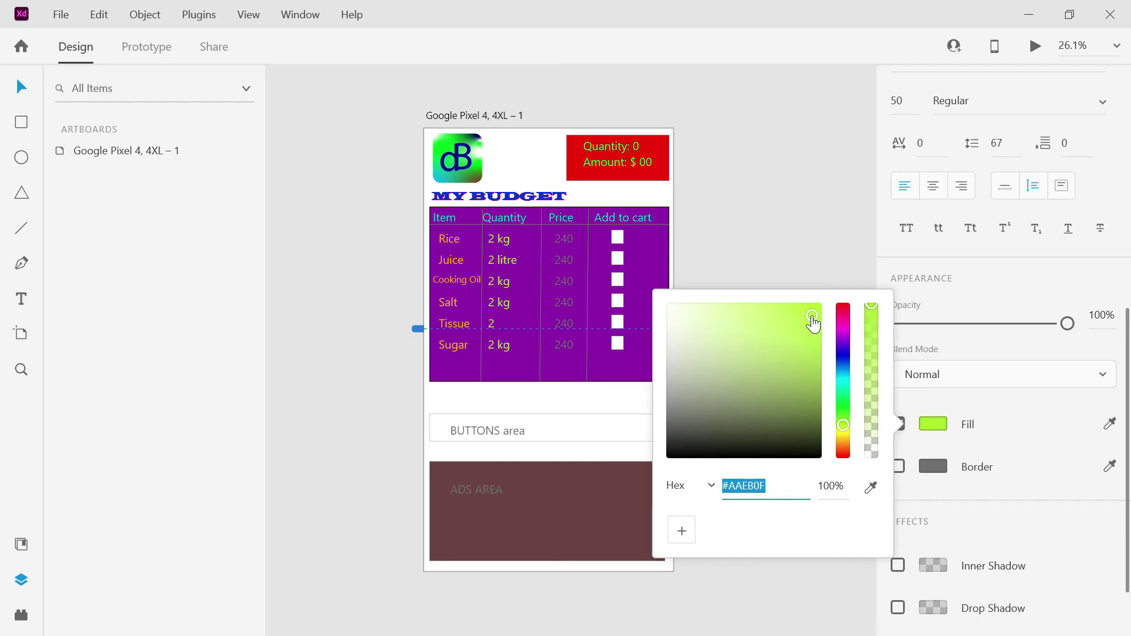
pyautogui.click(677, 245)
# Set the fill of the six values in the Price column to pale blue.
pyautogui.click(564, 242)
pyautogui.keyDown('shift'); pyautogui.click(563, 260); pyautogui.keyUp('shift')
pyautogui.keyDown('shift'); pyautogui.click(563, 281); pyautogui.keyUp('shift')
pyautogui.keyDown('shift'); pyautogui.click(563, 302); pyautogui.keyUp('shift')
pyautogui.keyDown('shift'); pyautogui.click(564, 324); pyautogui.keyUp('shift')
pyautogui.keyDown('shift'); pyautogui.click(564, 345); pyautogui.keyUp('shift')
pyautogui.moveTo(598, 291); pyautogui.dragTo(580, 290)
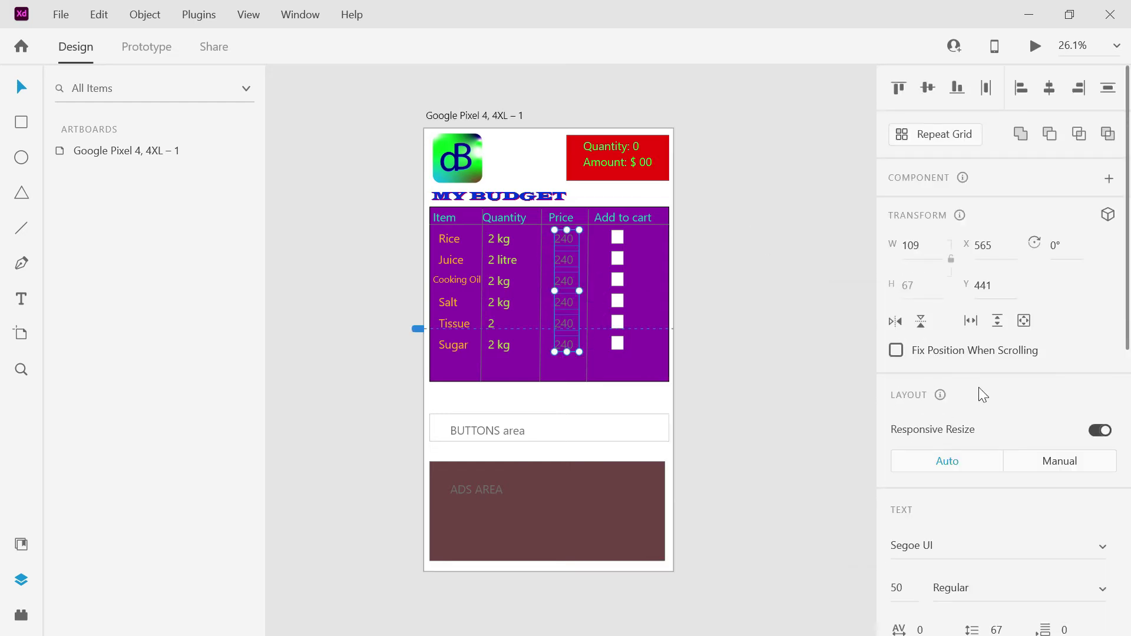
pyautogui.scroll(-5, 914, 366)
pyautogui.click(933, 603)
pyautogui.moveTo(729, 454); pyautogui.dragTo(812, 394)
pyautogui.click(844, 529)
pyautogui.moveTo(845, 523); pyautogui.dragTo(846, 453)
pyautogui.moveTo(813, 398); pyautogui.dragTo(706, 402)
pyautogui.click(761, 223)
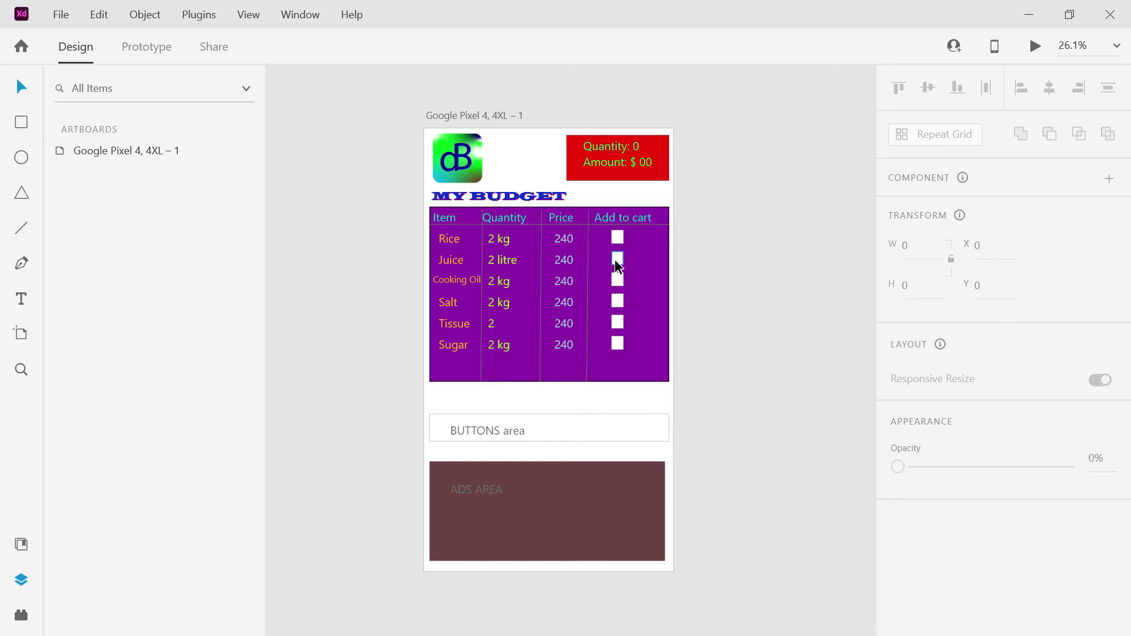
# Change the Quantity label in the red box to "Items".
pyautogui.click(607, 144)
pyautogui.doubleClick(611, 146)
pyautogui.write('Items')
pyautogui.click(748, 122)
# Extend the buttons frame upward to just below the table and remove its "BUTTONS area" text.
pyautogui.click(624, 430)
pyautogui.moveTo(546, 414); pyautogui.dragTo(543, 391)
pyautogui.doubleClick(523, 434)
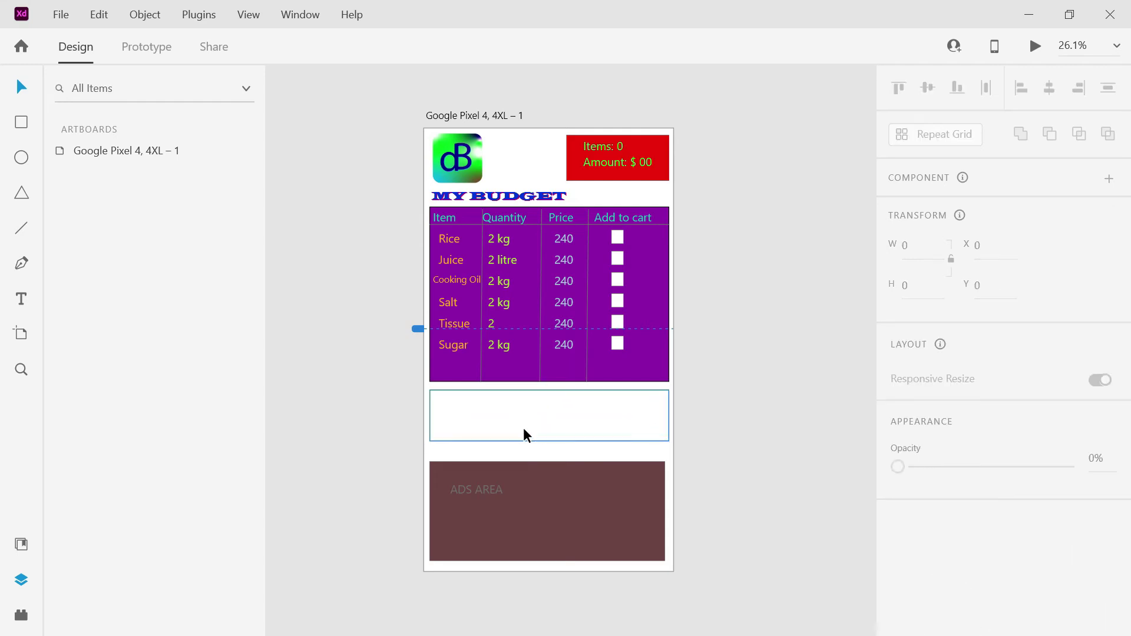
# Draw a box about 172 by 153 in the buttons frame and duplicate it into an evenly spaced row of five.
pyautogui.click(22, 123)
pyautogui.moveTo(433, 399); pyautogui.dragTo(551, 418)
pyautogui.press('v')
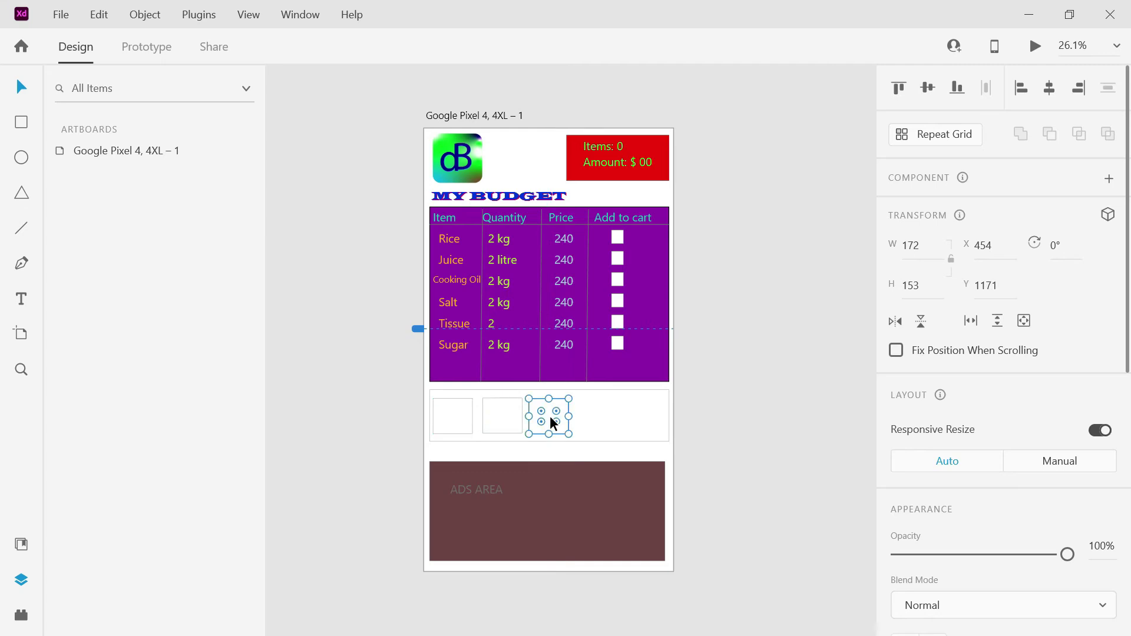
pyautogui.moveTo(550, 416); pyautogui.dragTo(596, 413)
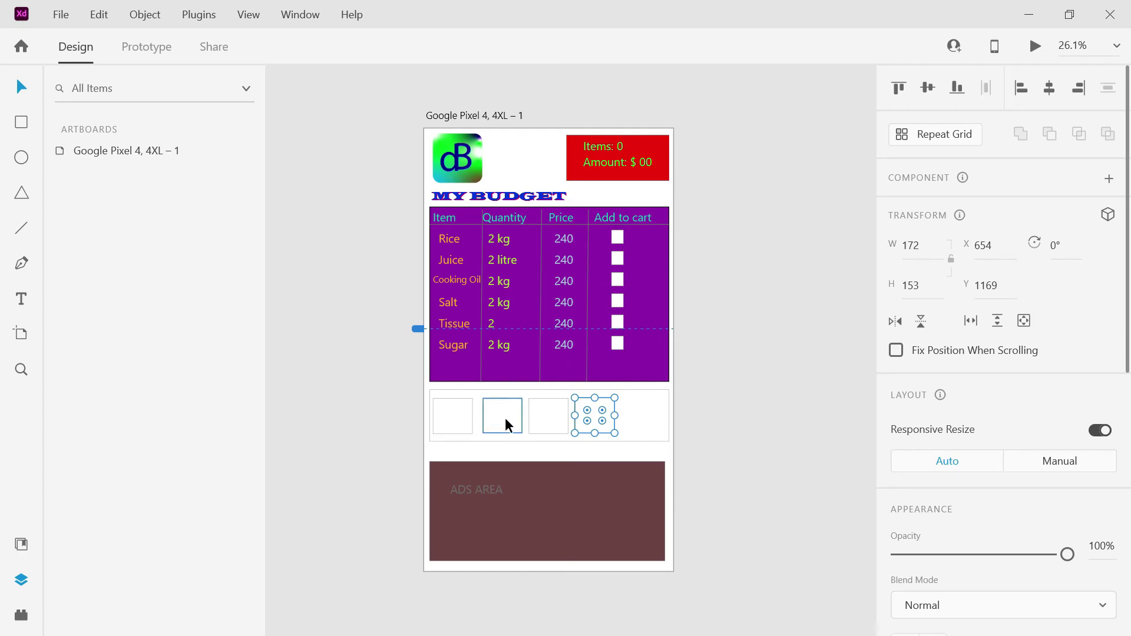
pyautogui.moveTo(611, 423); pyautogui.dragTo(642, 413)
pyautogui.click(737, 381)
pyautogui.moveTo(442, 431); pyautogui.dragTo(454, 424)
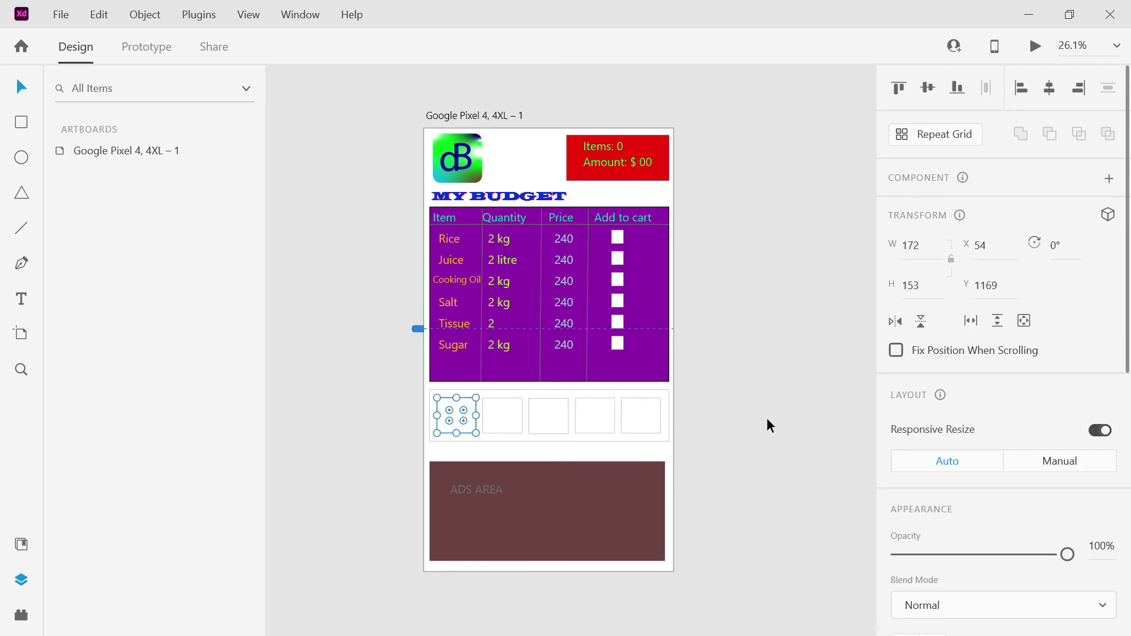
pyautogui.click(765, 418)
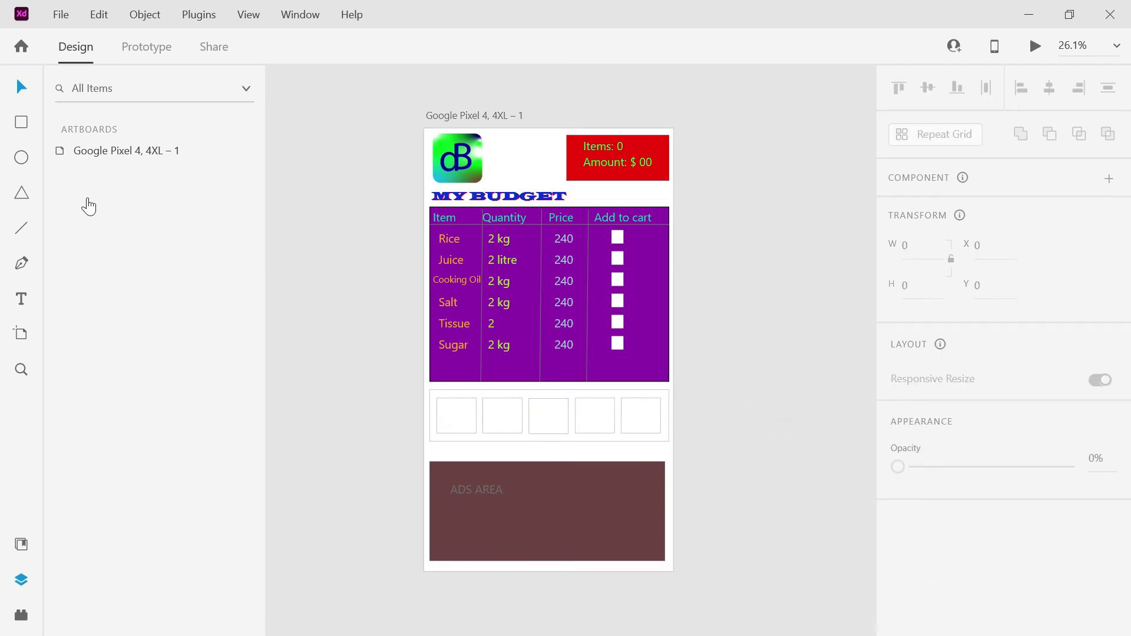
# Add the text "new" at font size 40 inside the first button box.
pyautogui.click(22, 299)
pyautogui.click(443, 414)
pyautogui.click(896, 587)
pyautogui.write('20')
pyautogui.press('Return')
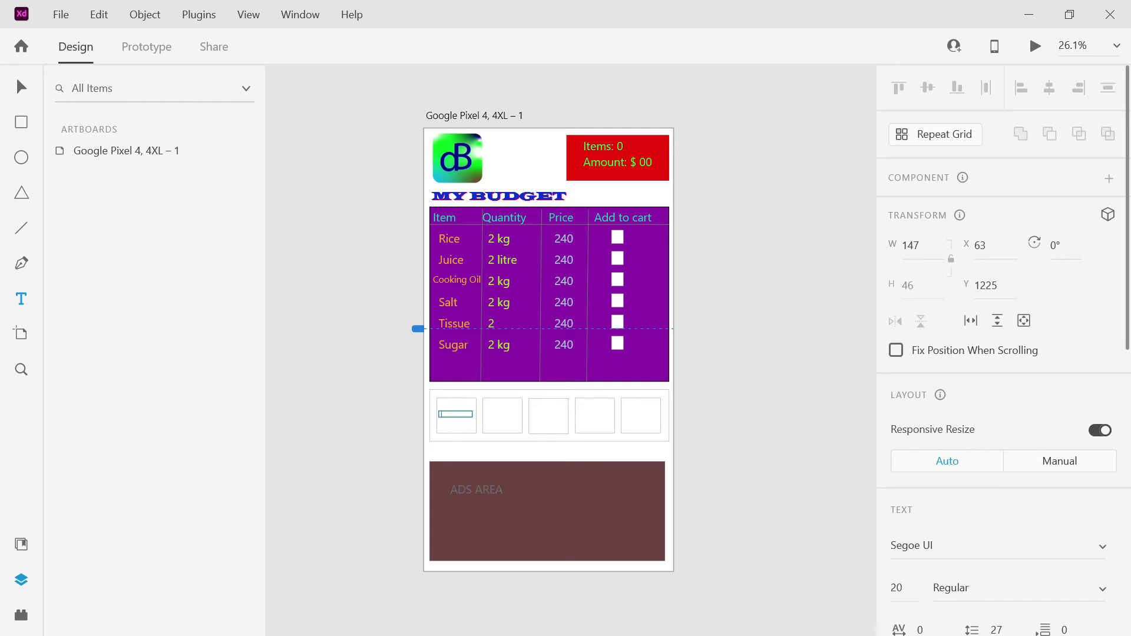
pyautogui.click(896, 588)
pyautogui.write('30')
pyautogui.press('Return')
pyautogui.click(891, 592)
pyautogui.write('40')
pyautogui.press('Return')
pyautogui.click(446, 416)
pyautogui.click(21, 87)
# Copy the label into the second and third button boxes and change the copies to "Edit" and "delete".
pyautogui.moveTo(450, 416); pyautogui.dragTo(504, 418)
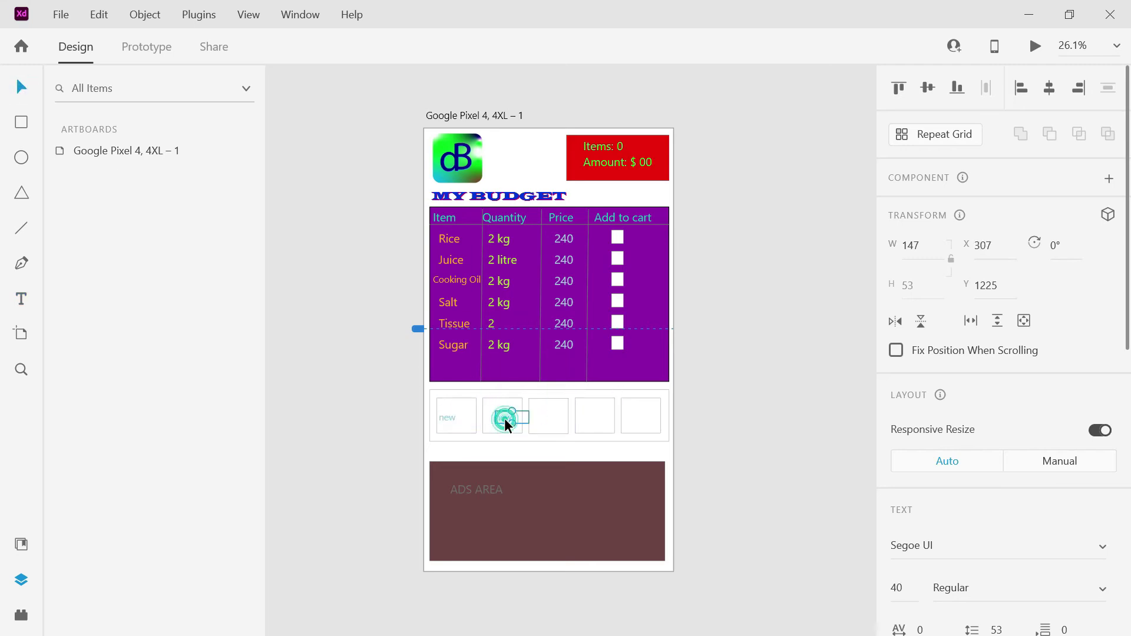
pyautogui.doubleClick(498, 417)
pyautogui.write('Edit')
pyautogui.press('Escape')
pyautogui.moveTo(502, 416); pyautogui.dragTo(549, 418)
pyautogui.write('delete')
pyautogui.press('Escape')
pyautogui.doubleClick(545, 415)
# Copy the label into the fourth and fifth button boxes and change the copies to "cart" and "Save".
pyautogui.moveTo(548, 420); pyautogui.dragTo(593, 417)
pyautogui.doubleClick(593, 417)
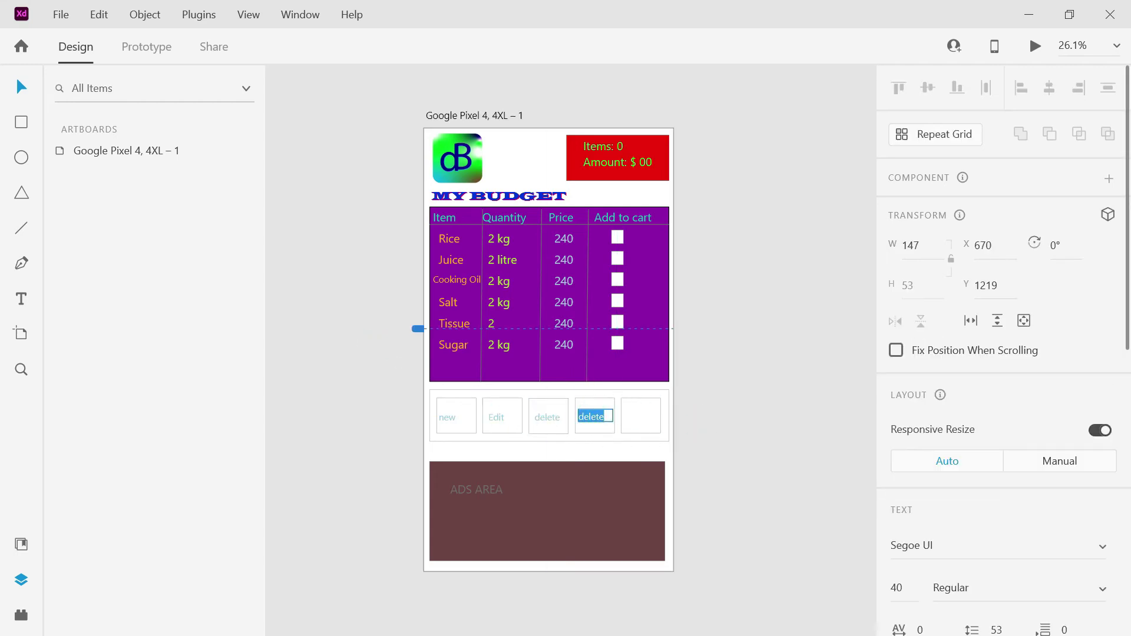
pyautogui.write('cart')
pyautogui.click(641, 418)
pyautogui.click(586, 421)
pyautogui.moveTo(586, 422); pyautogui.dragTo(641, 421)
pyautogui.doubleClick(640, 418)
pyautogui.write('Sa')
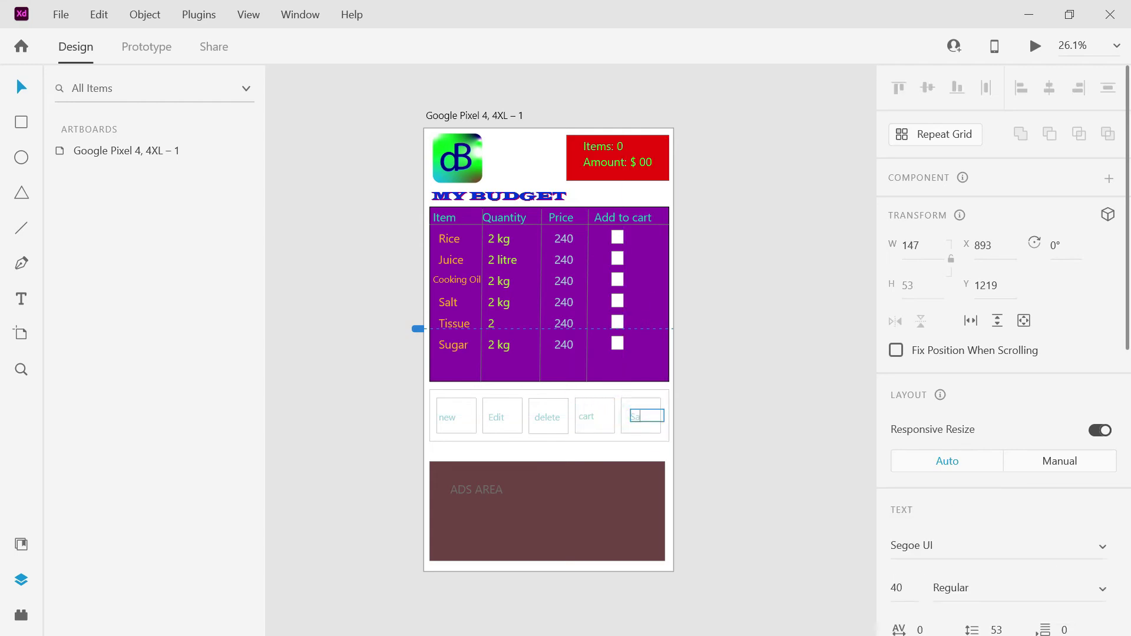
pyautogui.write('ve')
pyautogui.click(713, 405)
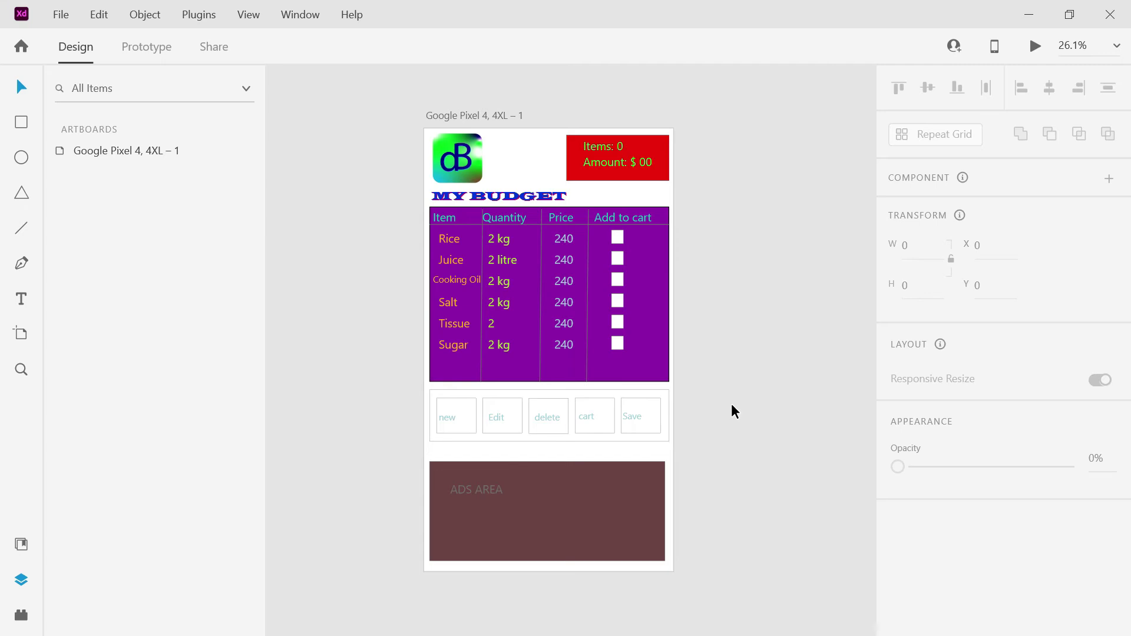
# Change the "Add to cart" column header to "Select".
pyautogui.doubleClick(623, 217)
pyautogui.write('Select')
pyautogui.click(716, 213)
# Delete the frame around the five button boxes and change the fifth button's label to "Shop".
pyautogui.click(670, 424)
pyautogui.press('Delete')
pyautogui.click(642, 416)
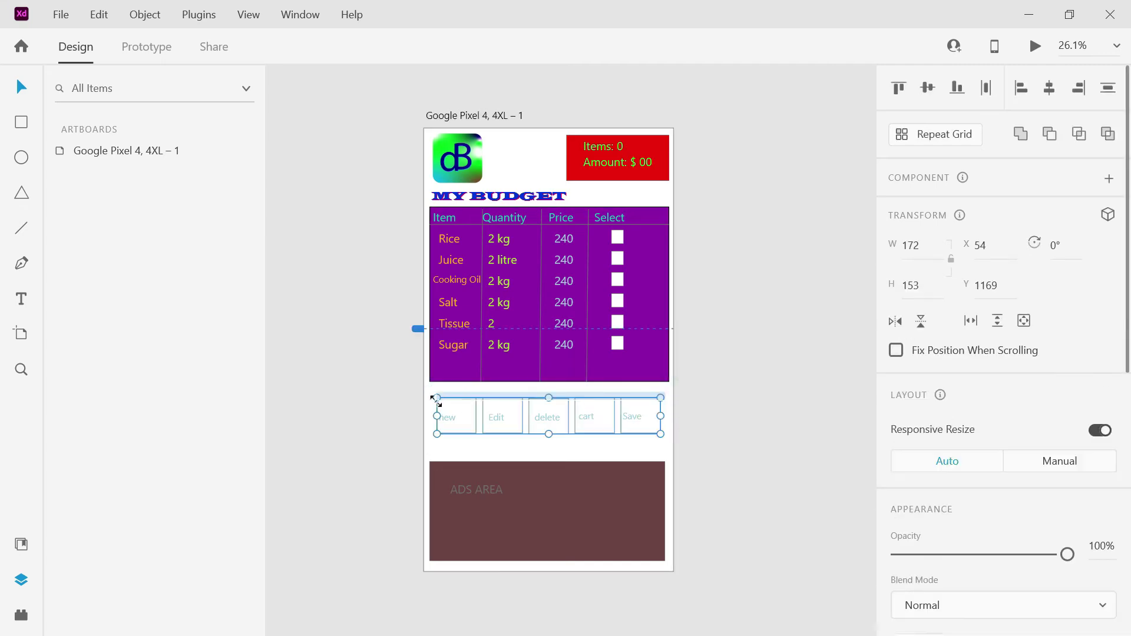
pyautogui.doubleClick(634, 417)
pyautogui.write('Shop')
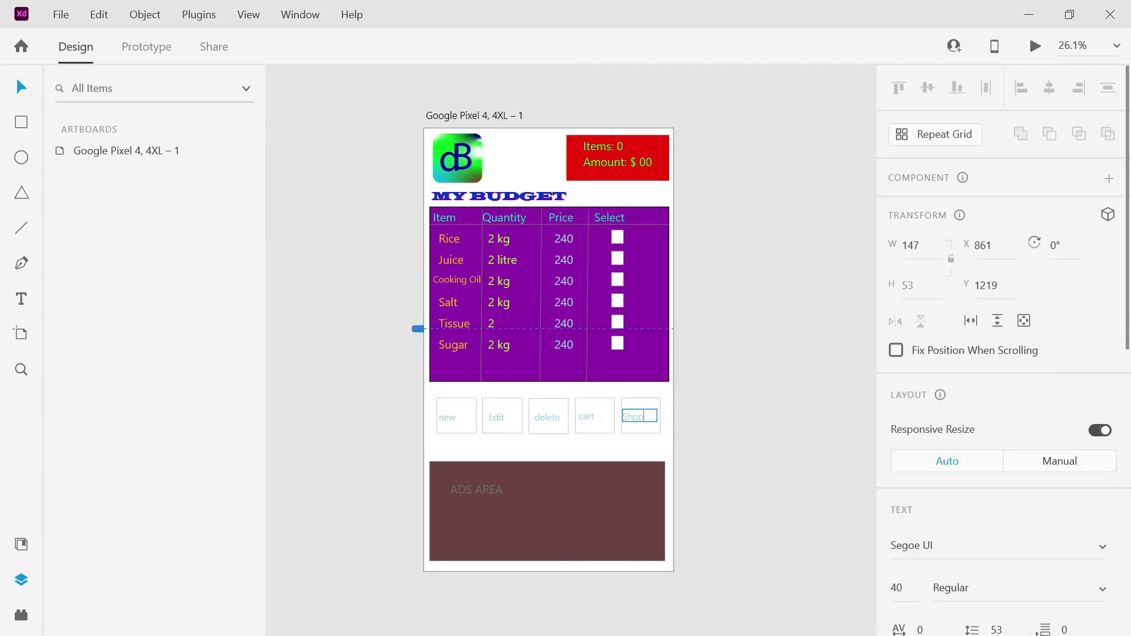
pyautogui.click(695, 409)
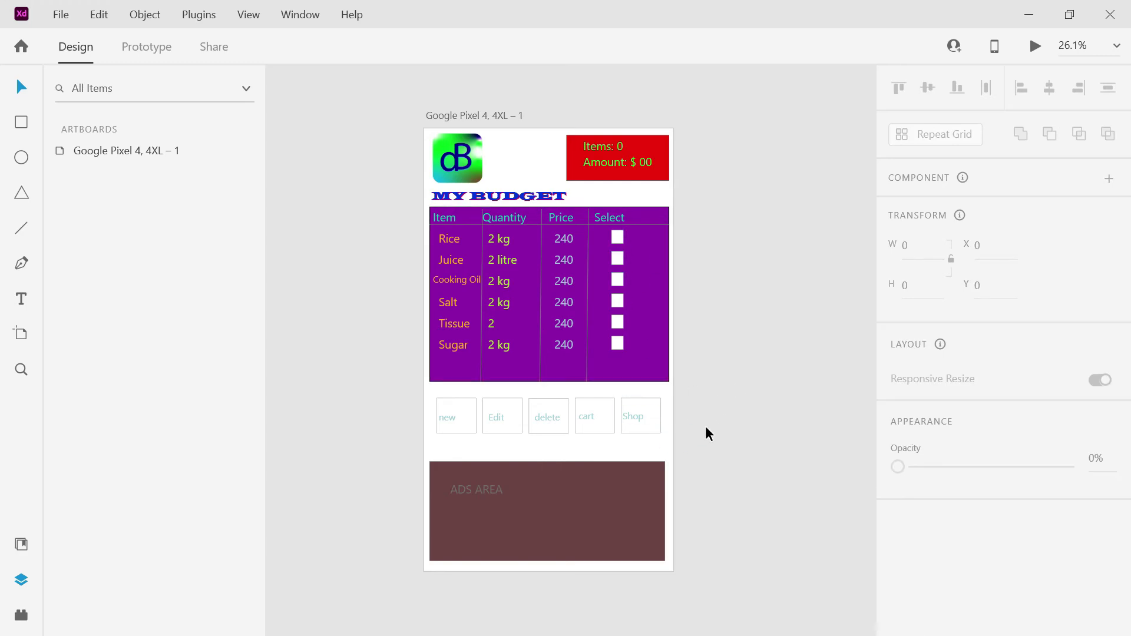
# Close the logo image in Photos and switch to the budget app logo document in Illustrator.
pyautogui.hotkey('alt', 'Tab')
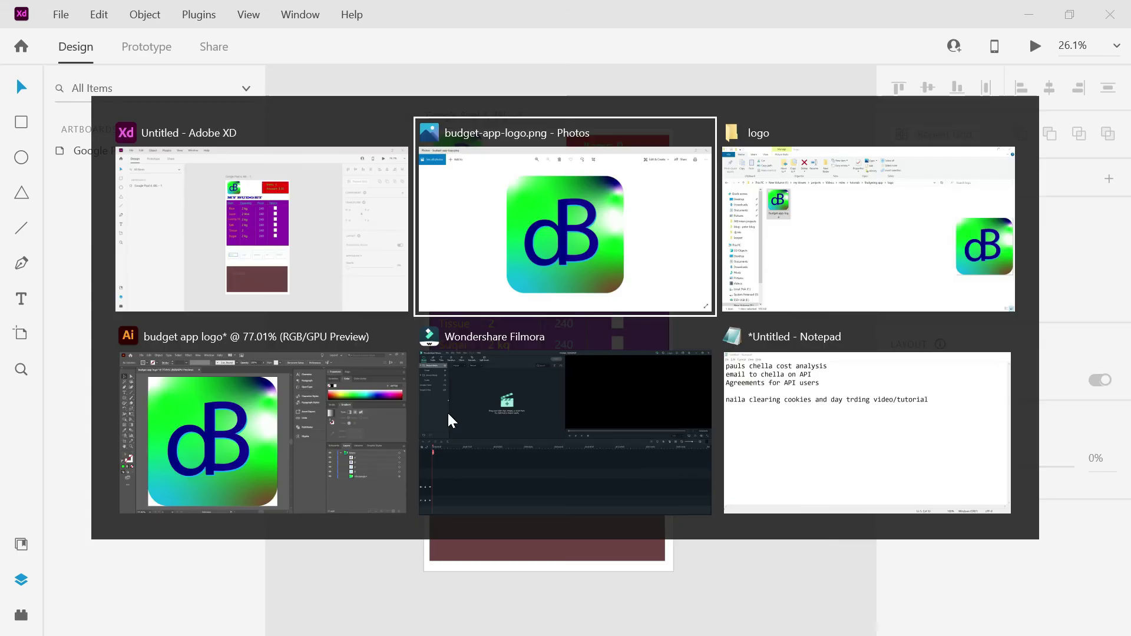
pyautogui.click(1103, 12)
pyautogui.hotkey('alt', 'Tab')
pyautogui.press('Tab')
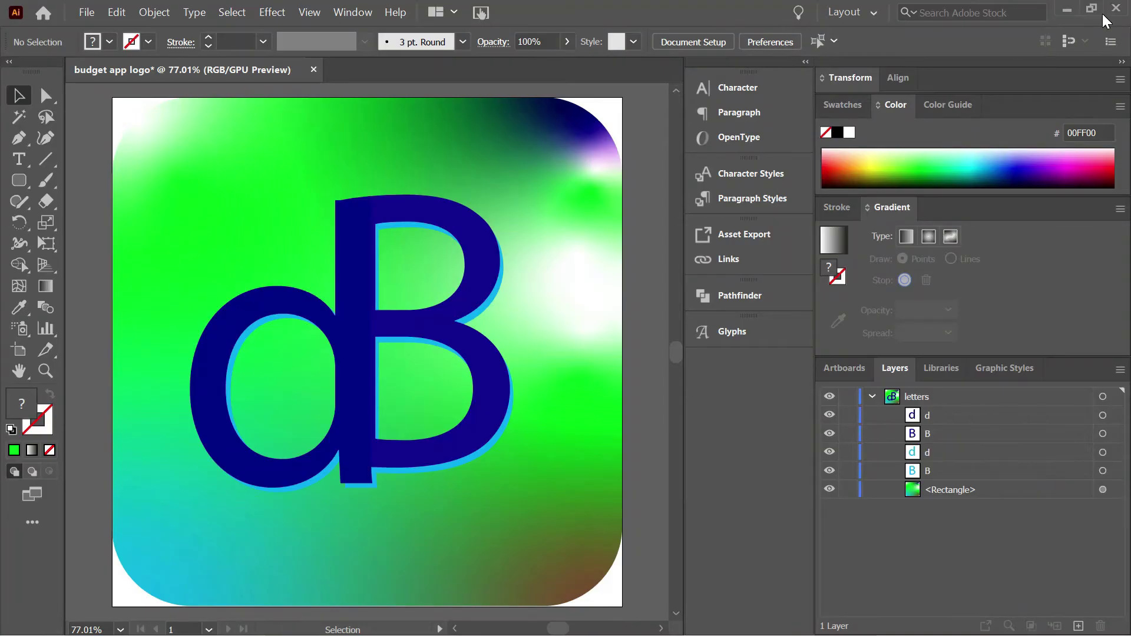
# Save the logo as "budget app logo" in Adobe Illustrator format in the logo folder, using the Illustrator 2020 options.
pyautogui.click(94, 17)
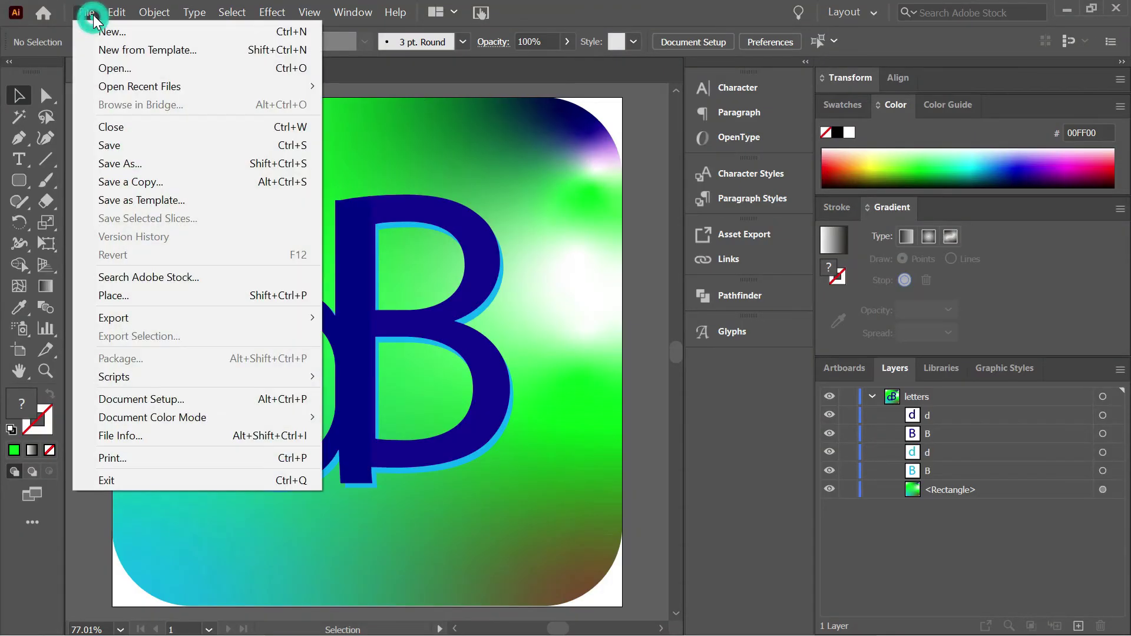
pyautogui.click(127, 164)
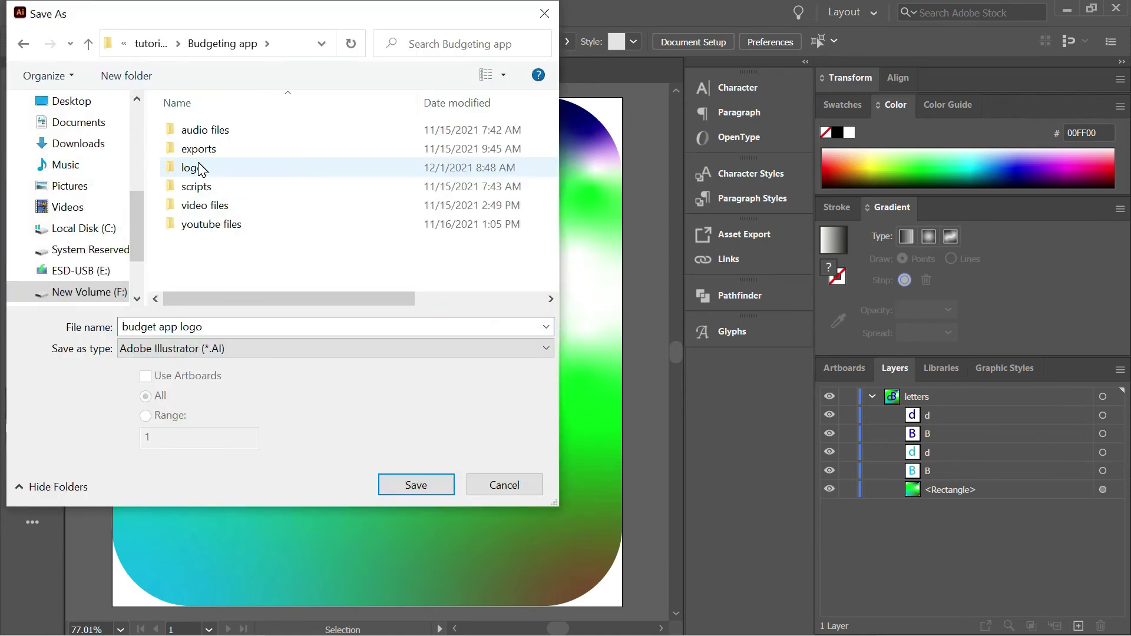
pyautogui.doubleClick(195, 166)
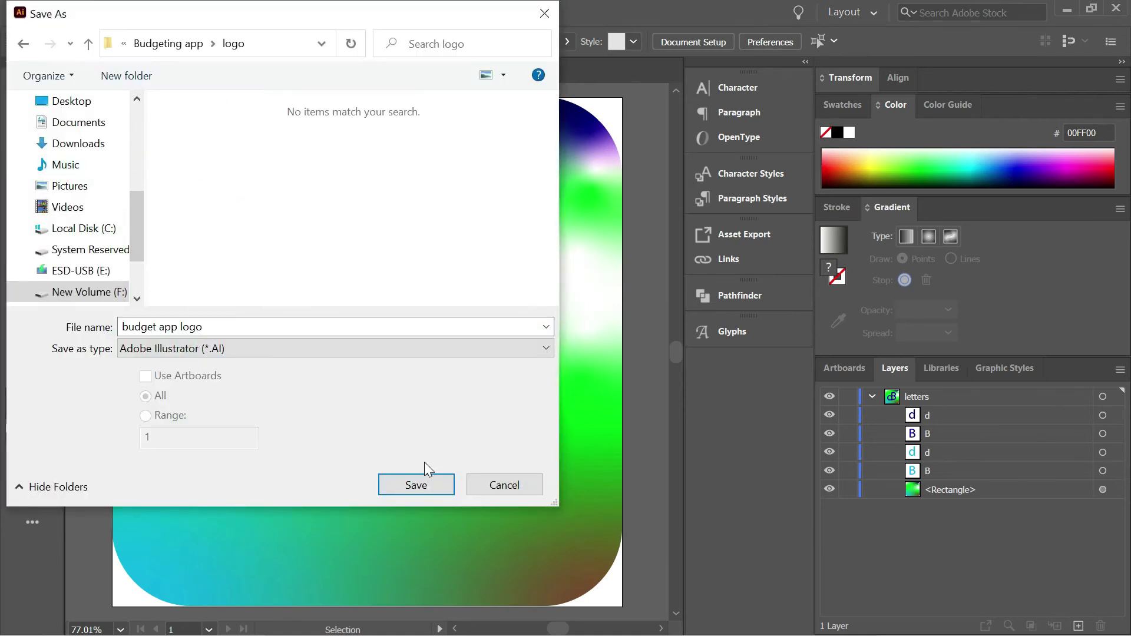
pyautogui.click(420, 487)
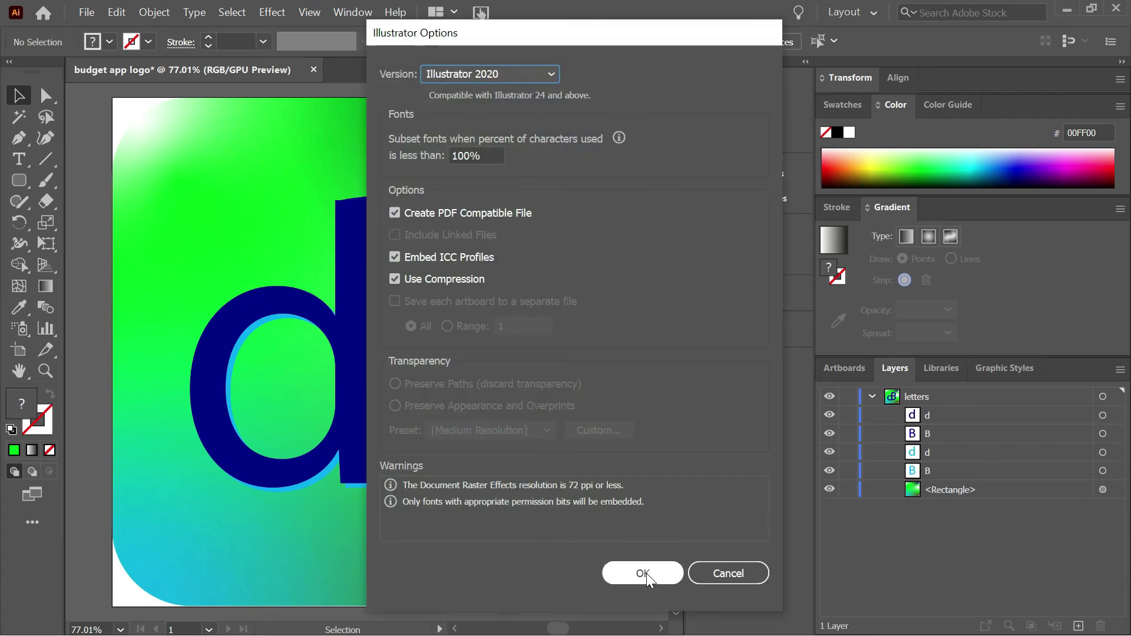
pyautogui.click(646, 571)
# Create a new 512 x 512 px RGB document named "buttons".
pyautogui.click(89, 12)
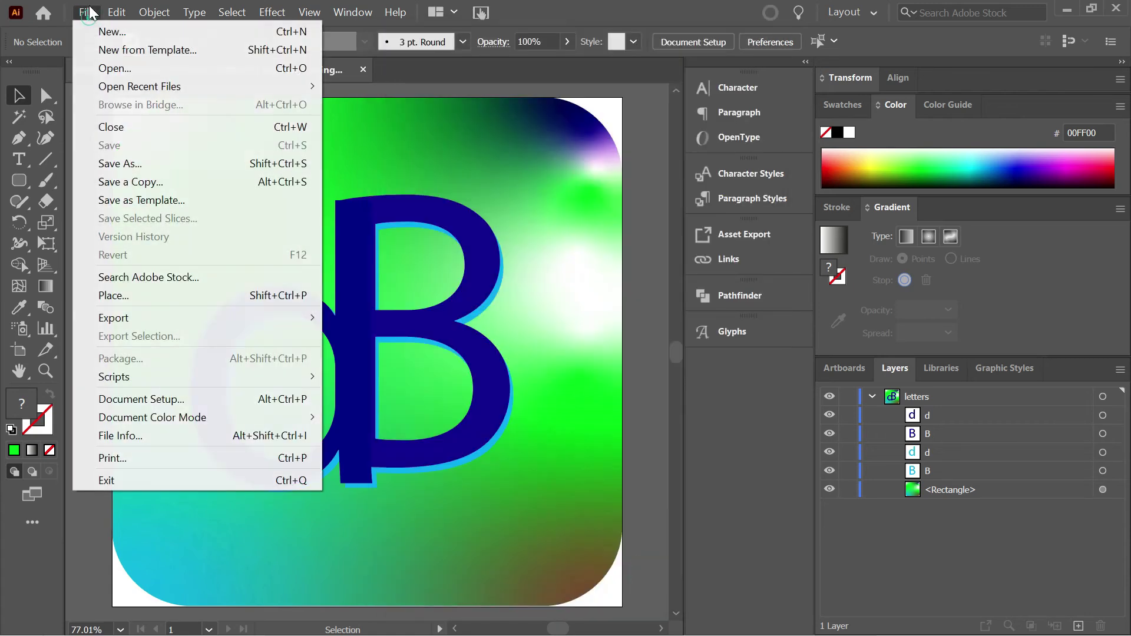
pyautogui.click(96, 32)
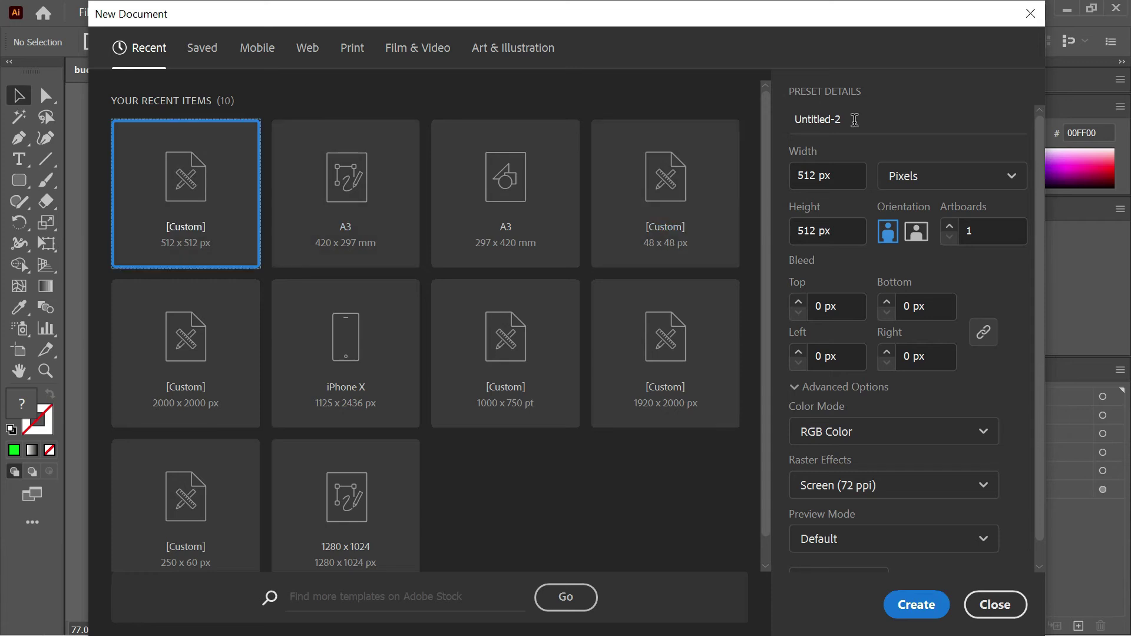
pyautogui.moveTo(854, 122); pyautogui.dragTo(794, 116)
pyautogui.write('buttons')
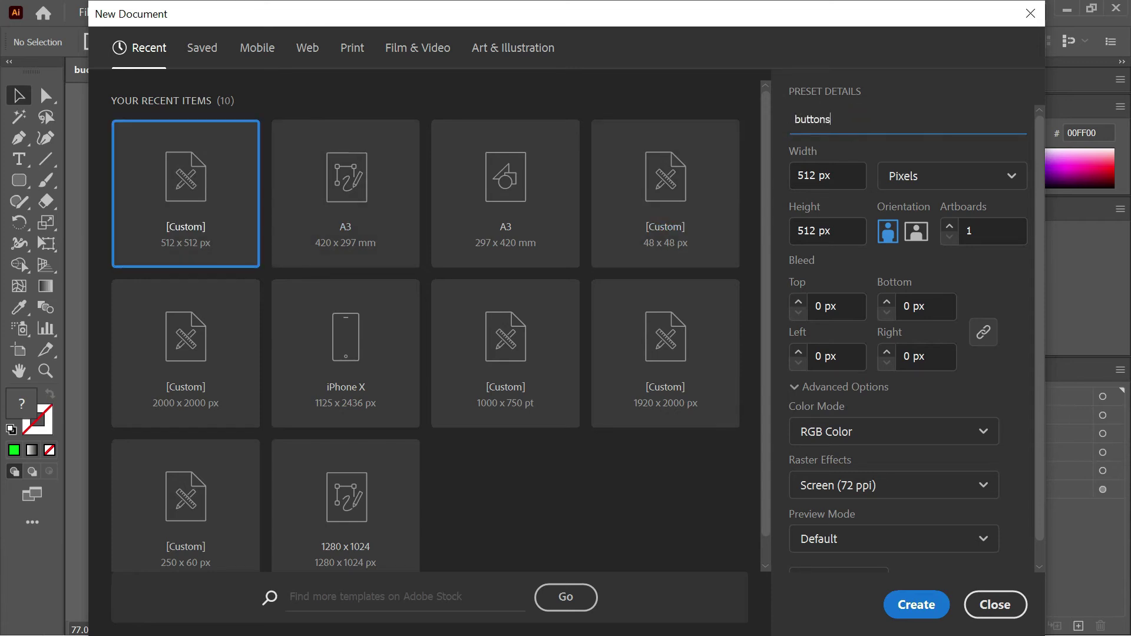
pyautogui.press('Return')
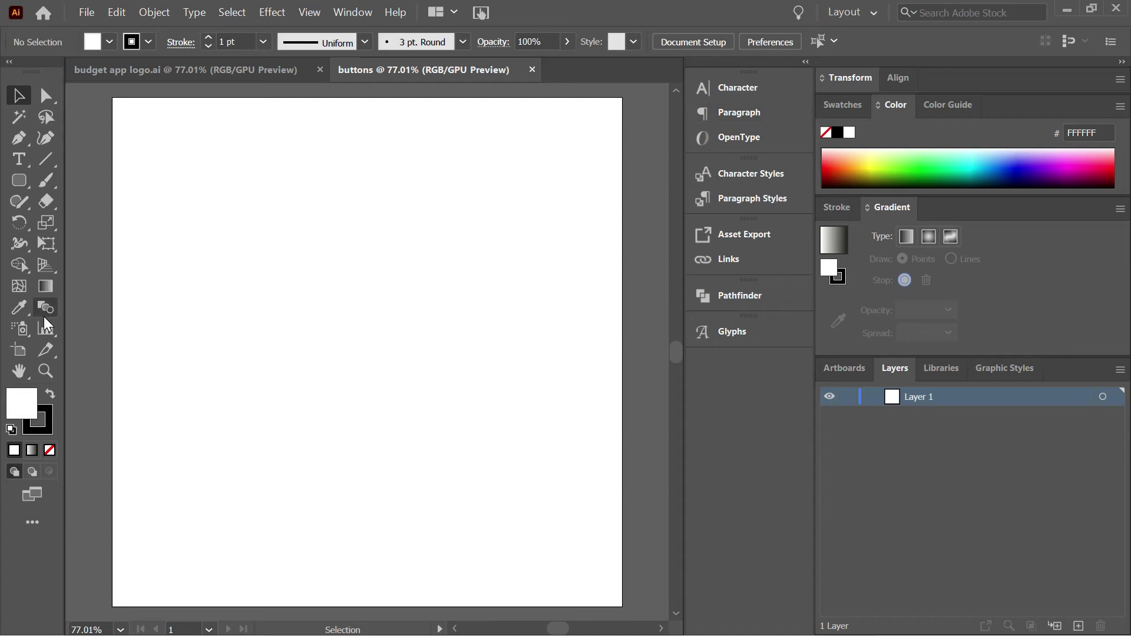
# Draw a wide ellipse covering most of the artboard and fill it with the light tan swatch C7B299.
pyautogui.click(19, 181)
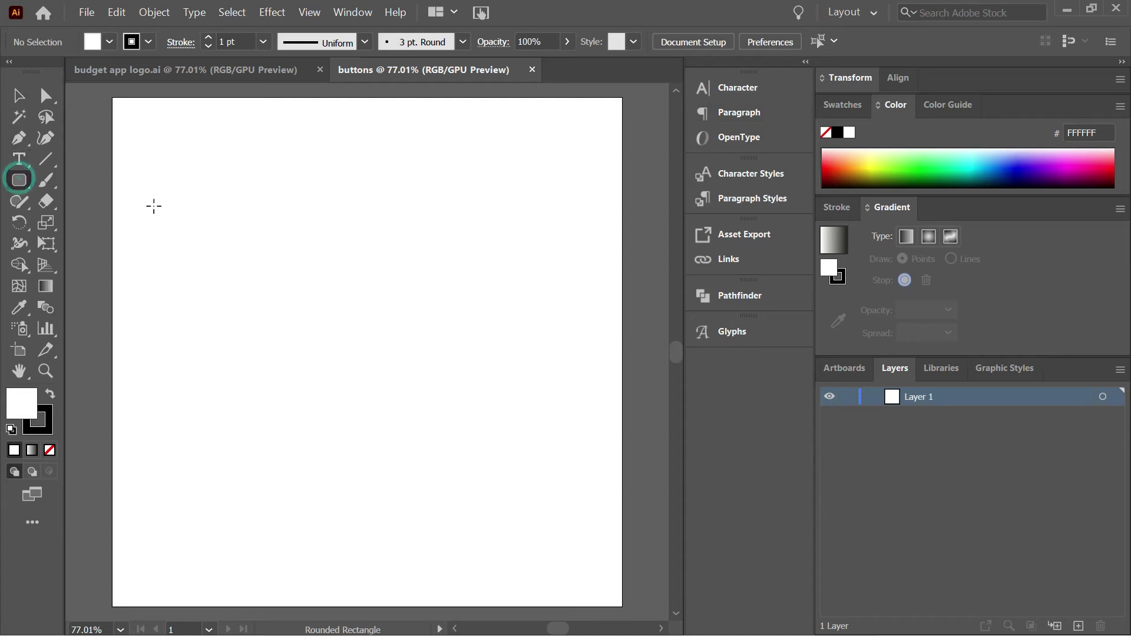
pyautogui.click(26, 187)
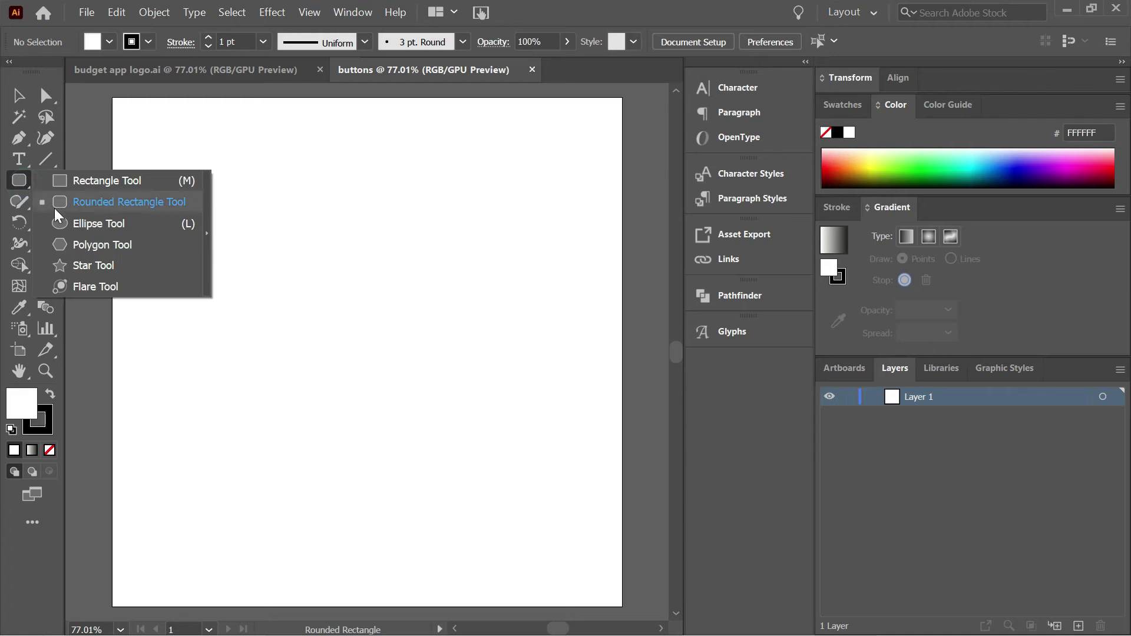
pyautogui.click(74, 223)
pyautogui.moveTo(136, 173); pyautogui.dragTo(604, 554)
pyautogui.press('v')
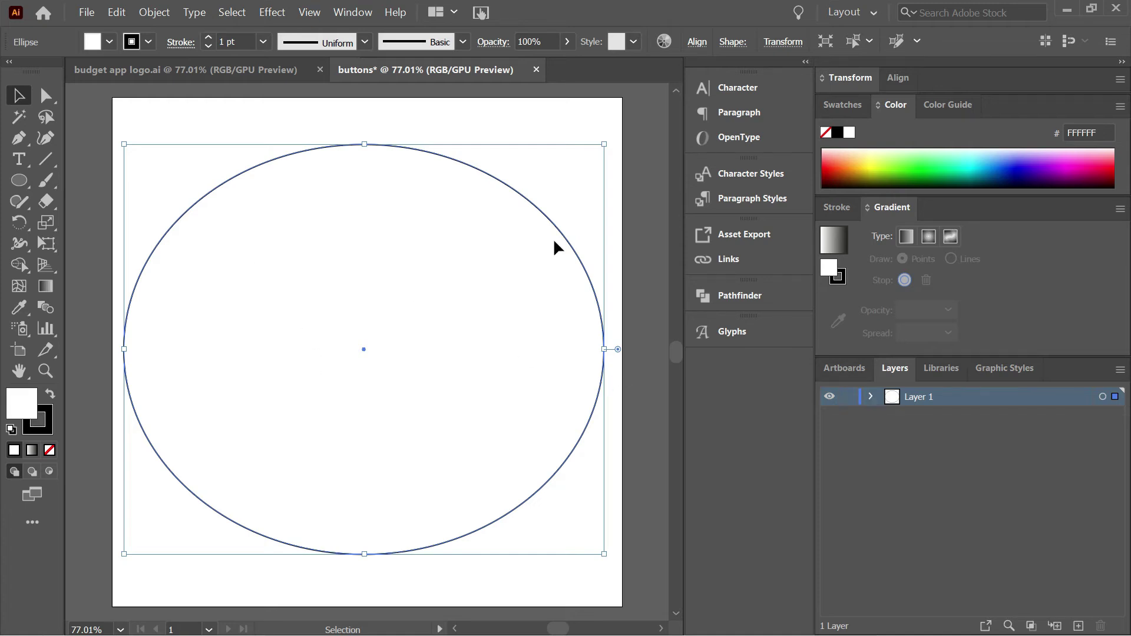
pyautogui.click(112, 42)
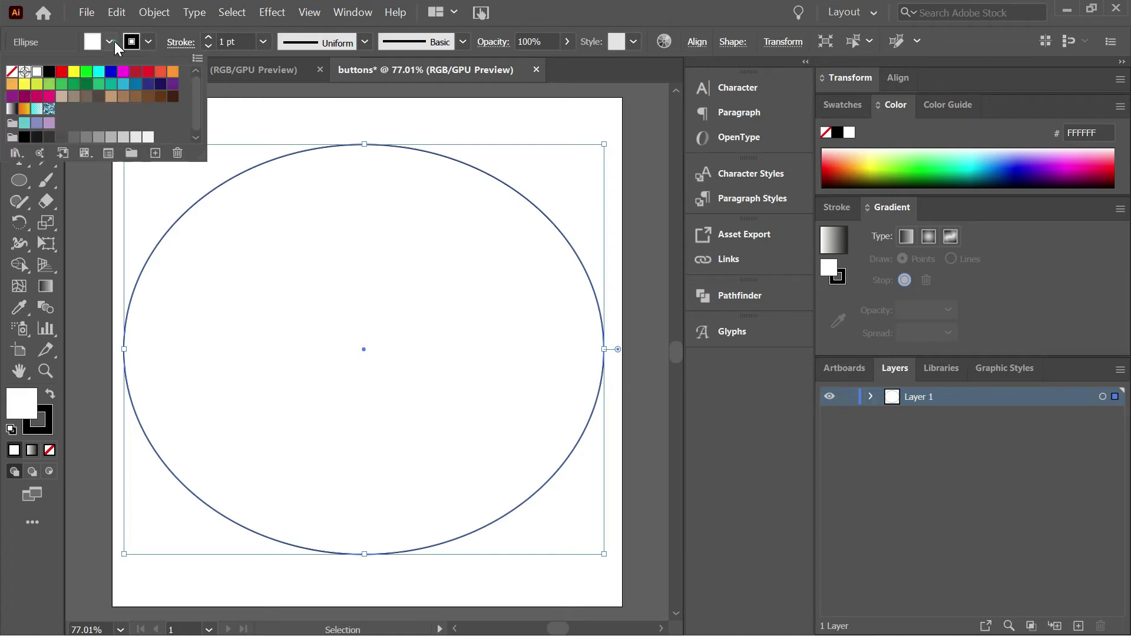
pyautogui.click(62, 97)
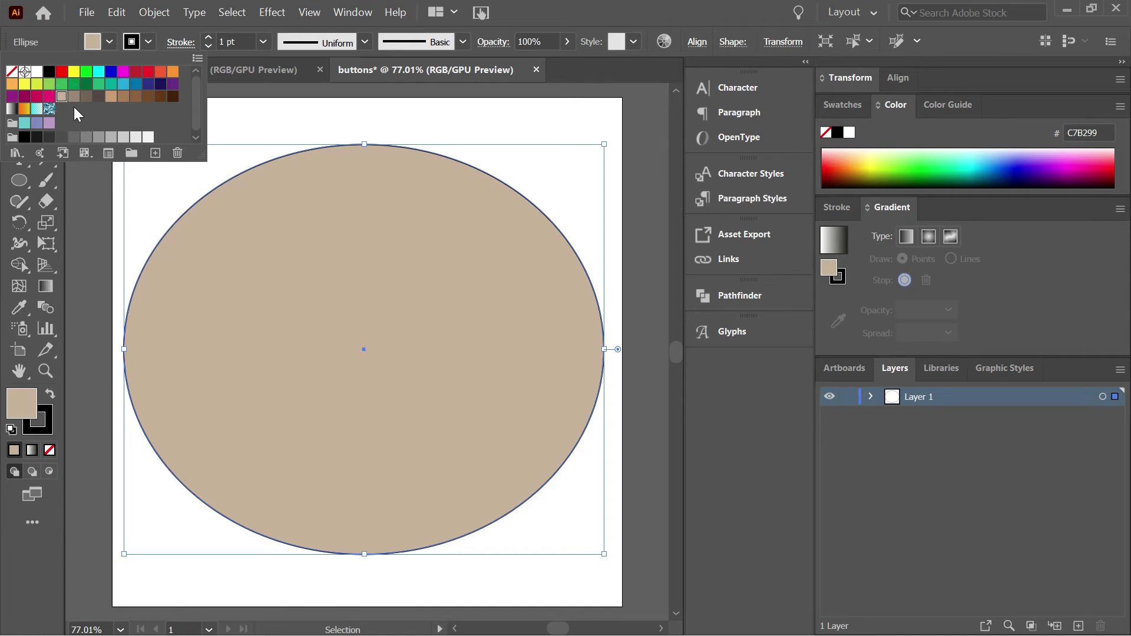
pyautogui.click(272, 234)
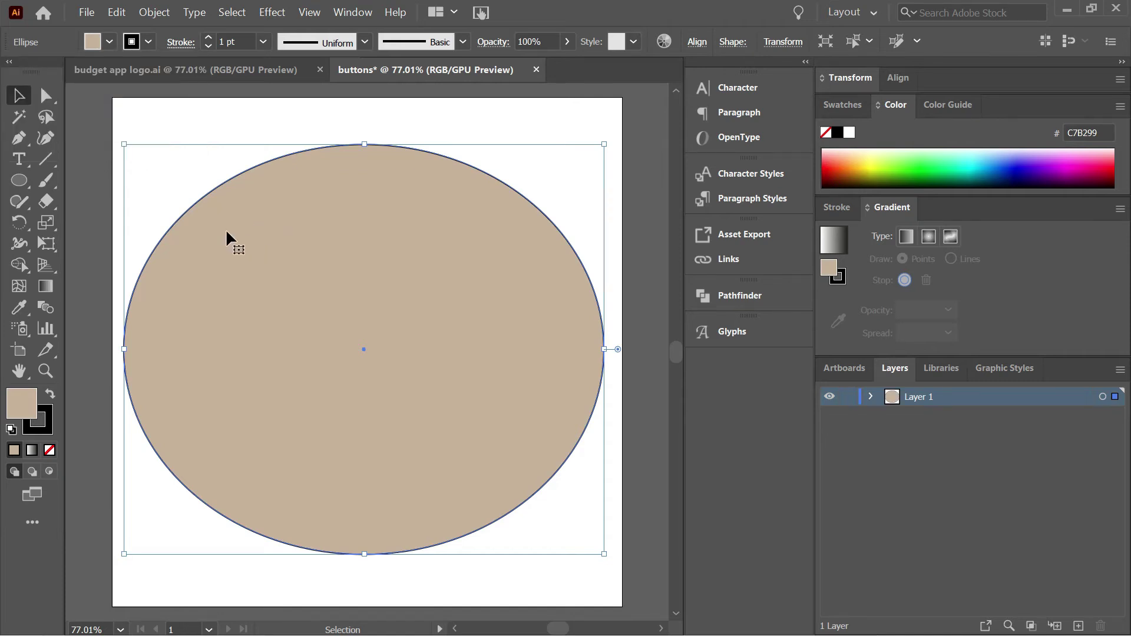
# Duplicate the tan ellipse, shrink the copy slightly and centre it inside the original to leave an even rim.
pyautogui.press('ctrl')
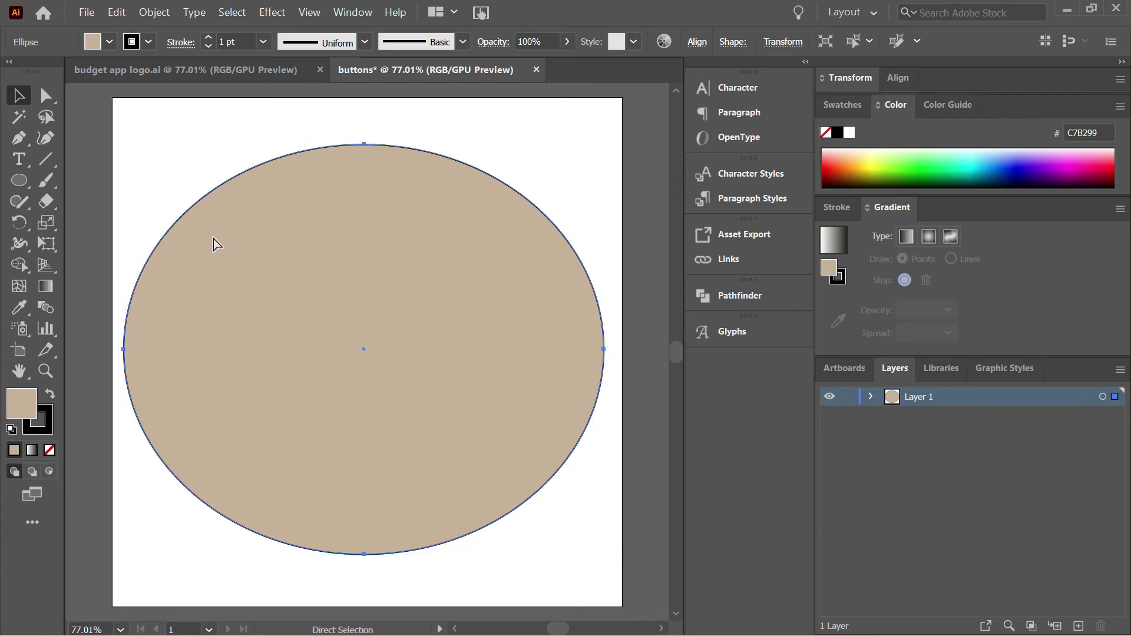
pyautogui.hotkey('ctrl', 'c')
pyautogui.hotkey('ctrl', 'v')
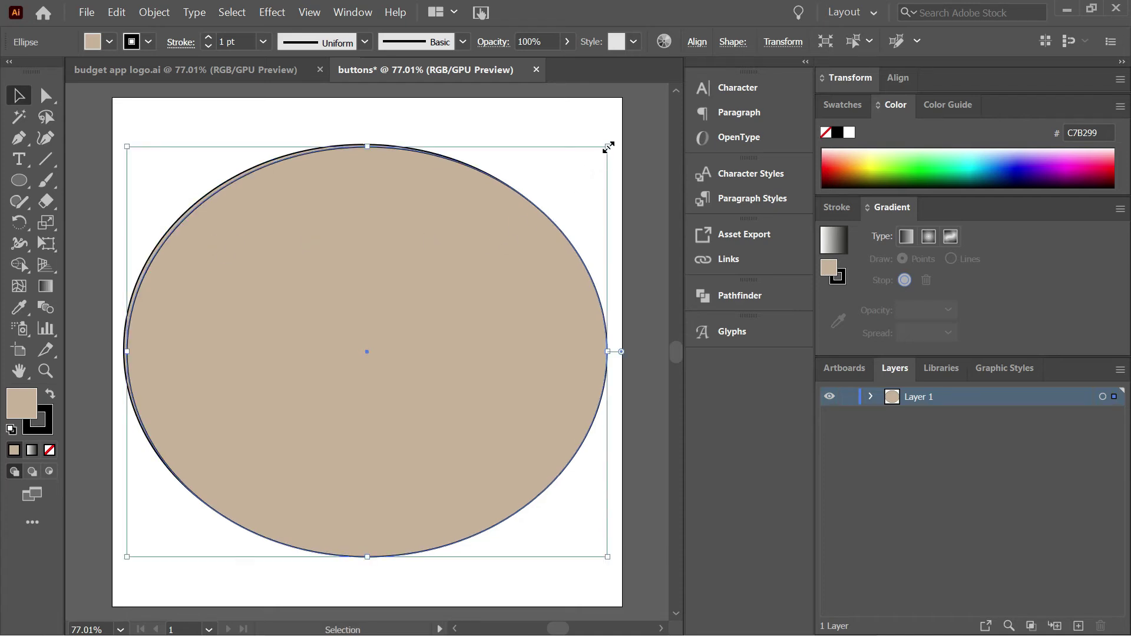
pyautogui.press('shift')
pyautogui.moveTo(609, 147); pyautogui.dragTo(598, 148)
pyautogui.keyDown('shift'); pyautogui.click(426, 306); pyautogui.keyUp('shift')
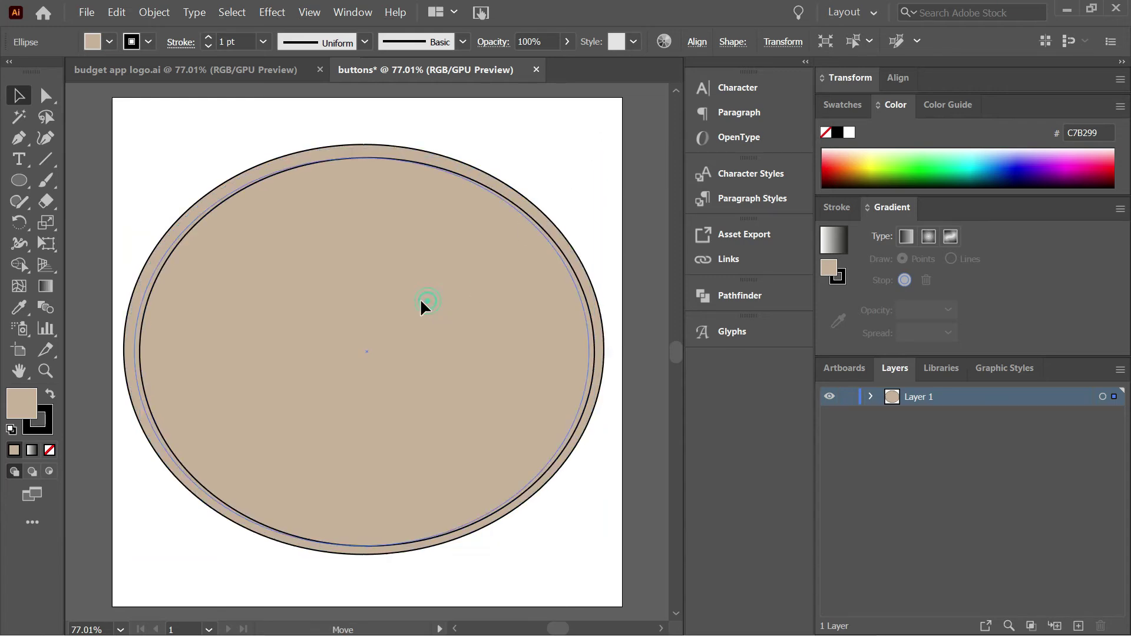
pyautogui.click(421, 306)
pyautogui.keyDown('shift'); pyautogui.click(421, 306); pyautogui.keyUp('shift')
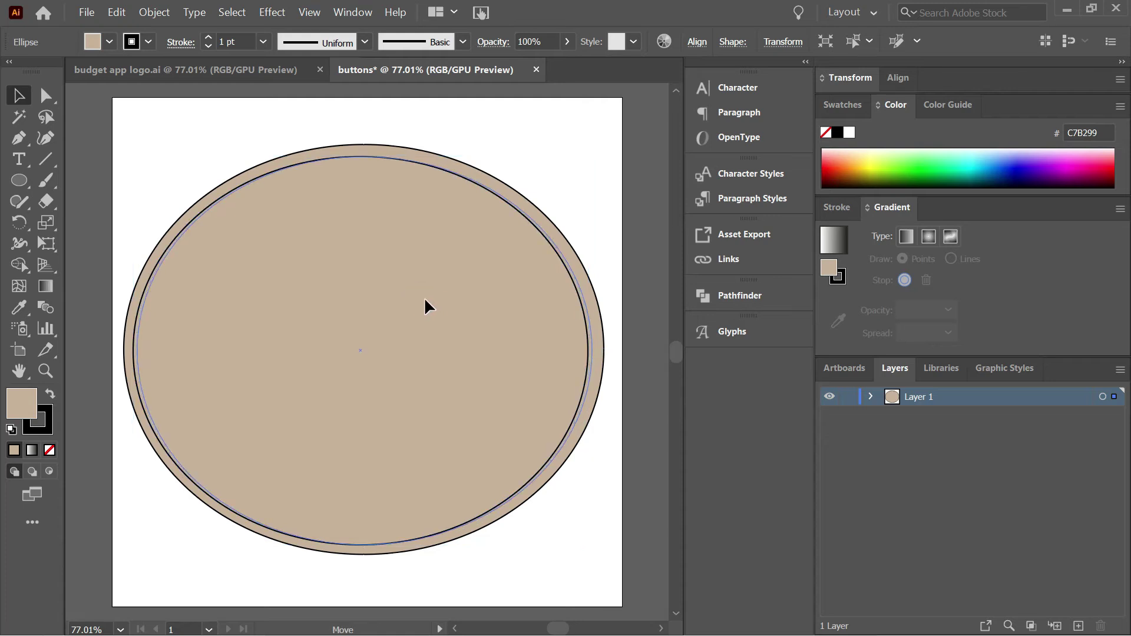
pyautogui.click(427, 306)
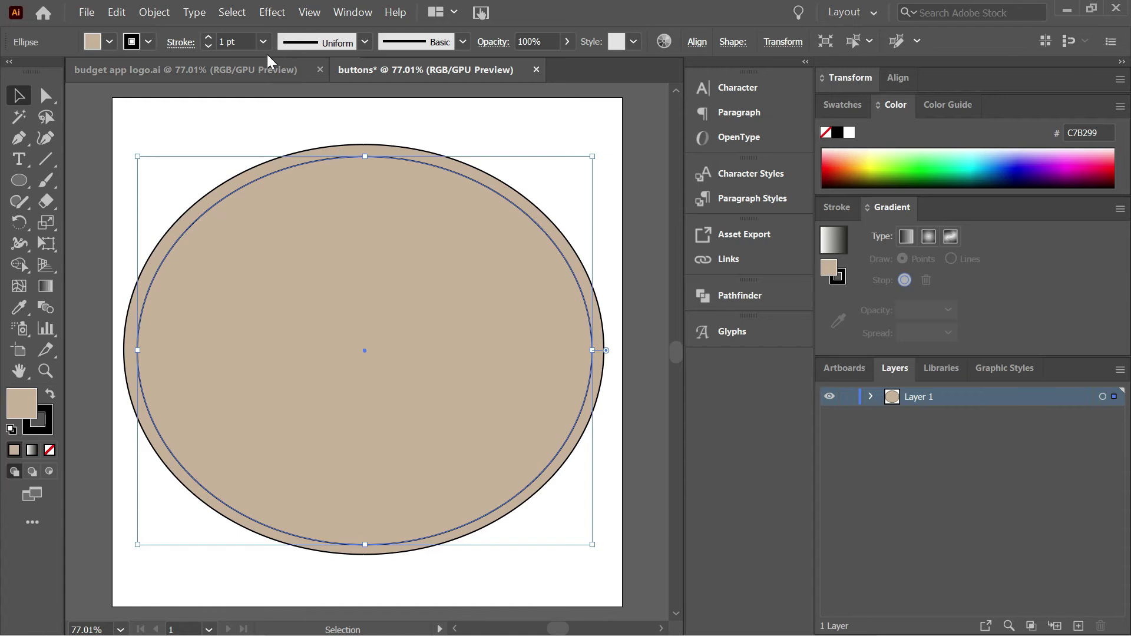
# Set the inner ellipse's stroke weight to 0.5 pt.
pyautogui.click(208, 37)
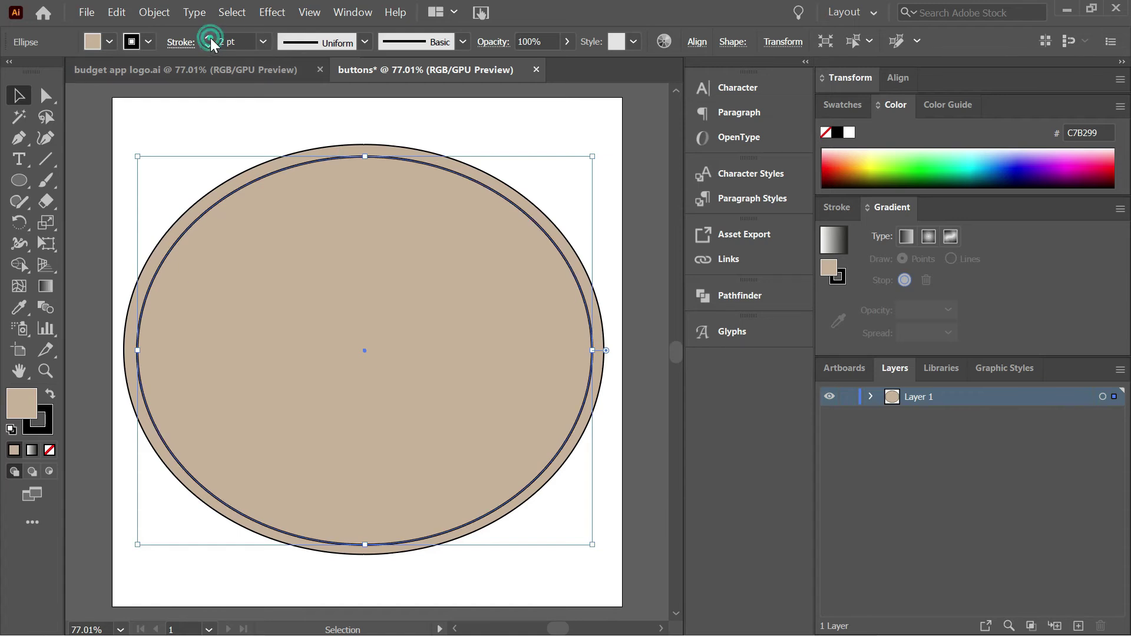
pyautogui.click(209, 46)
pyautogui.click(209, 46)
pyautogui.click(210, 46)
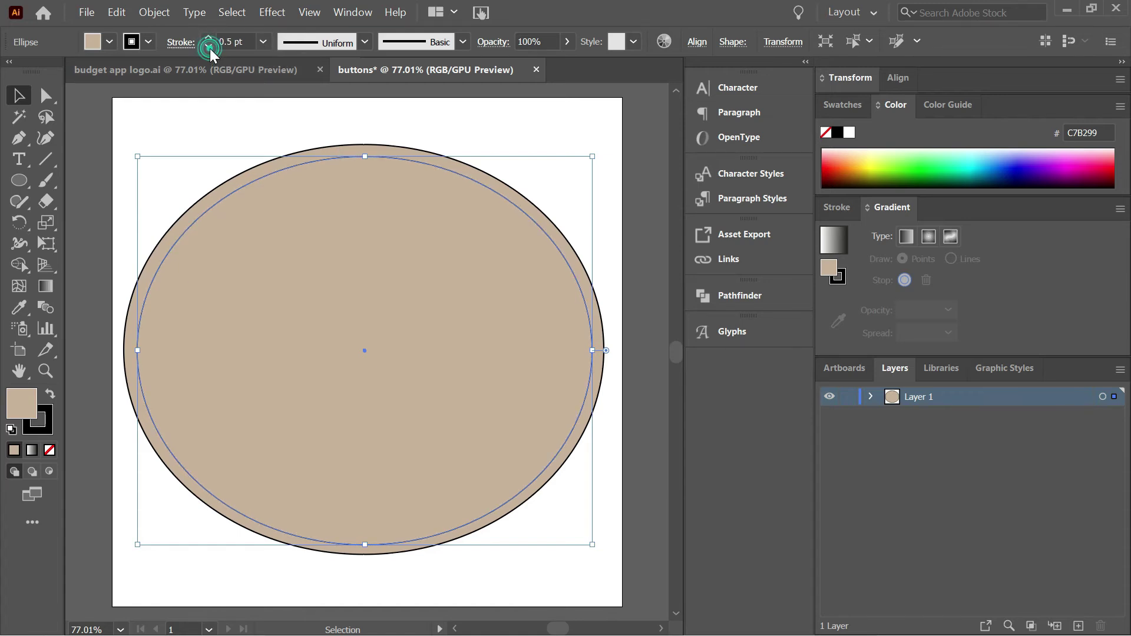
pyautogui.click(215, 110)
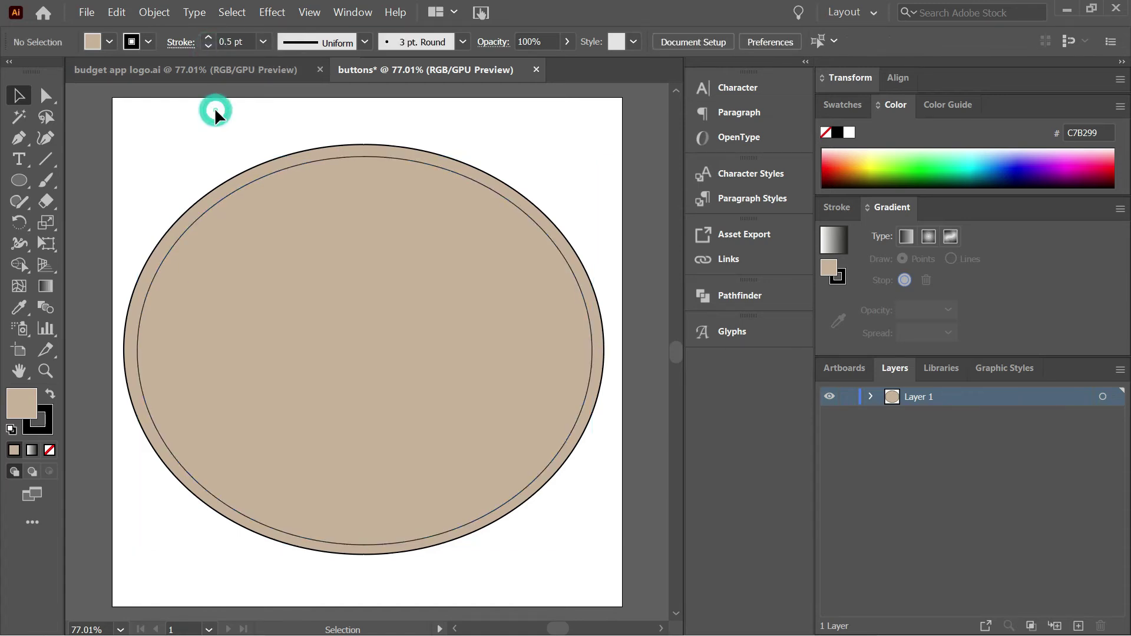
# Fill the inner ellipse with the darker taupe swatch 998675.
pyautogui.click(322, 243)
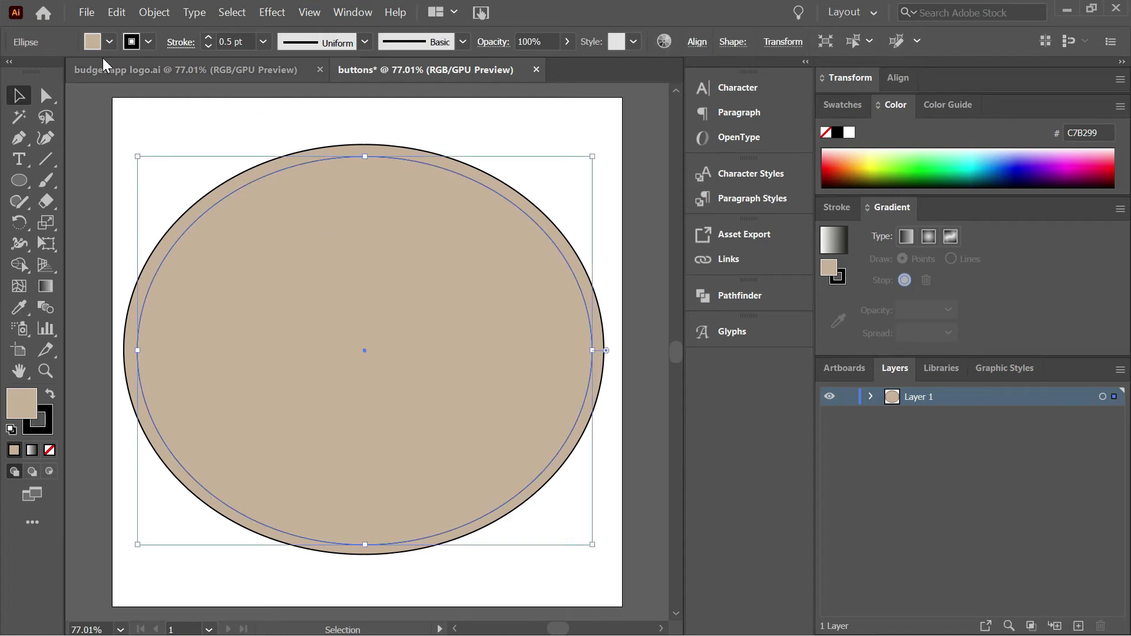
pyautogui.click(107, 42)
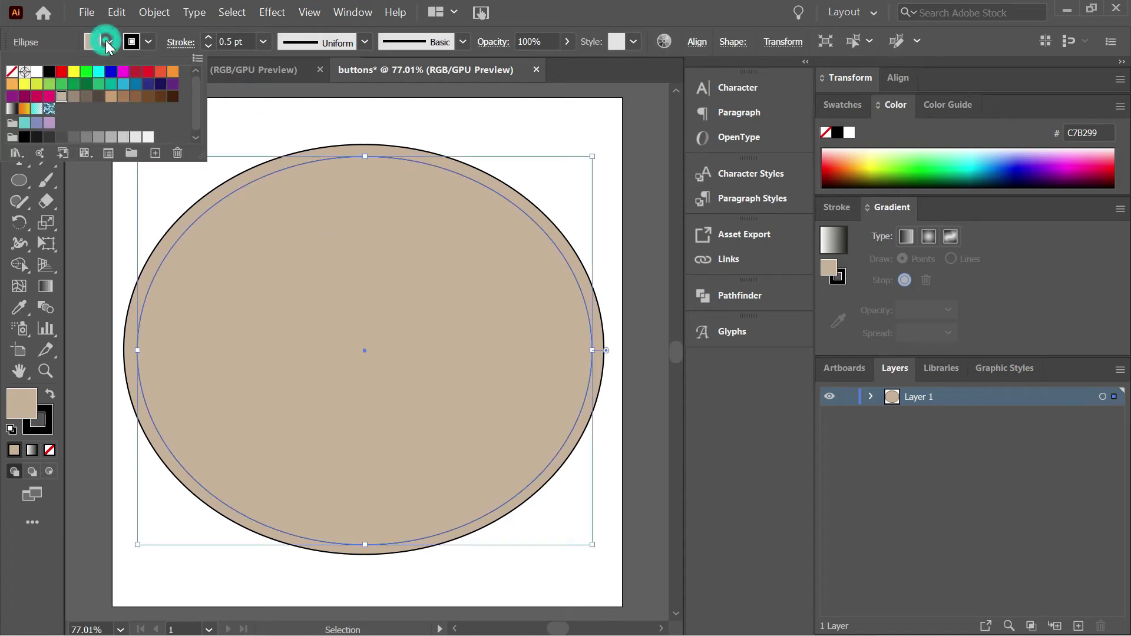
pyautogui.click(72, 97)
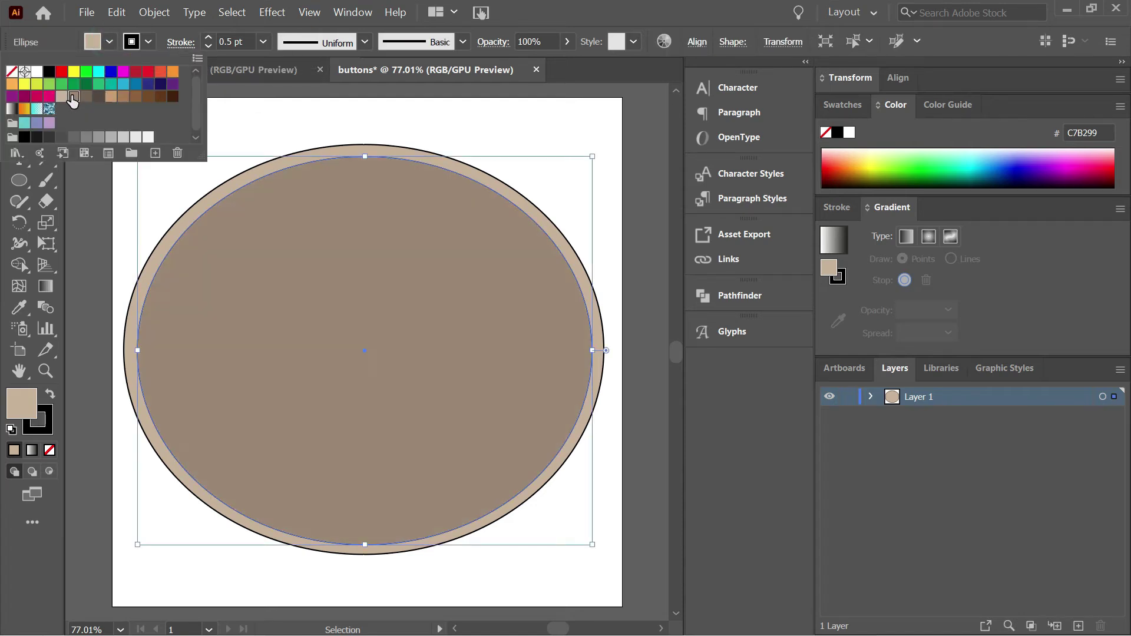
pyautogui.click(238, 140)
pyautogui.click(230, 140)
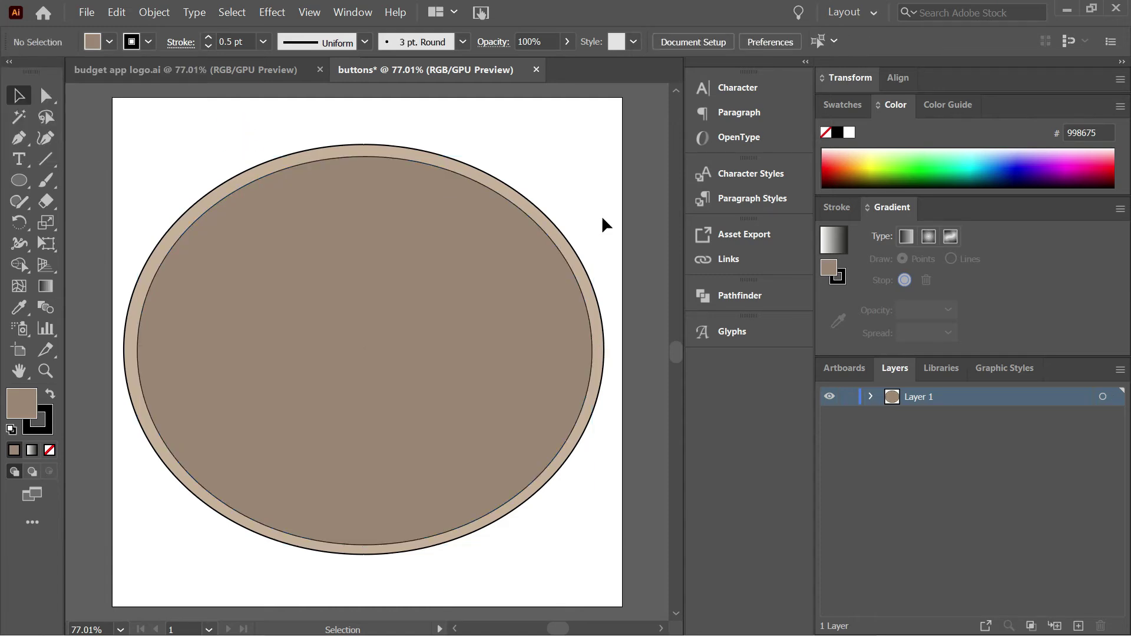
# Add a text box across the middle of the inner ellipse reading "NEW" with a font size of 100 pt.
pyautogui.click(20, 159)
pyautogui.moveTo(174, 277); pyautogui.dragTo(529, 404)
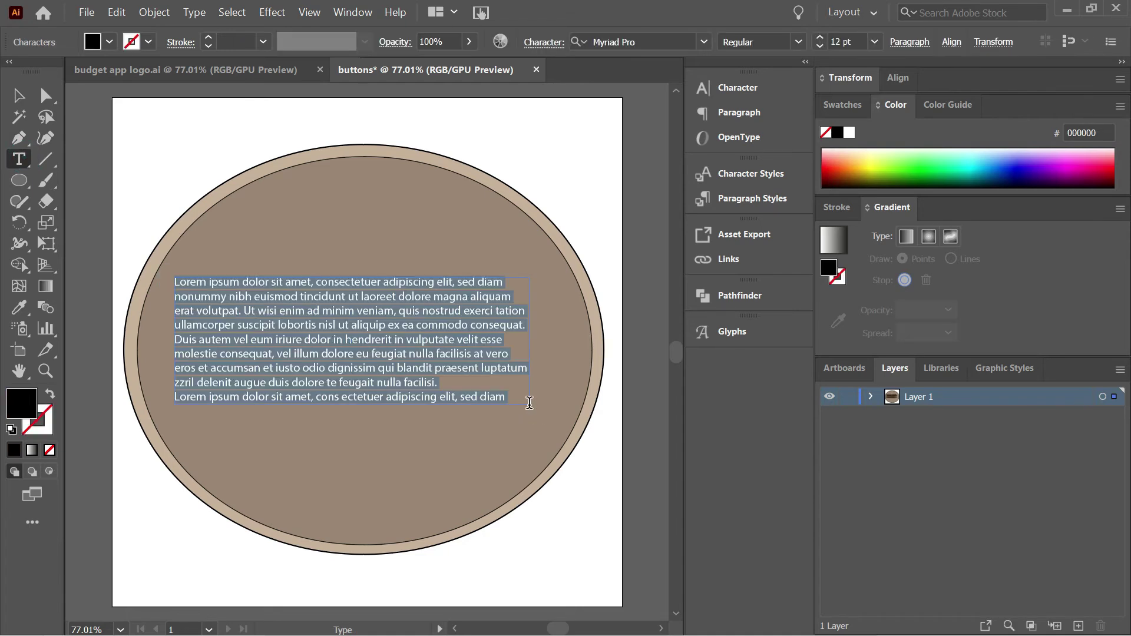
pyautogui.write('NEW')
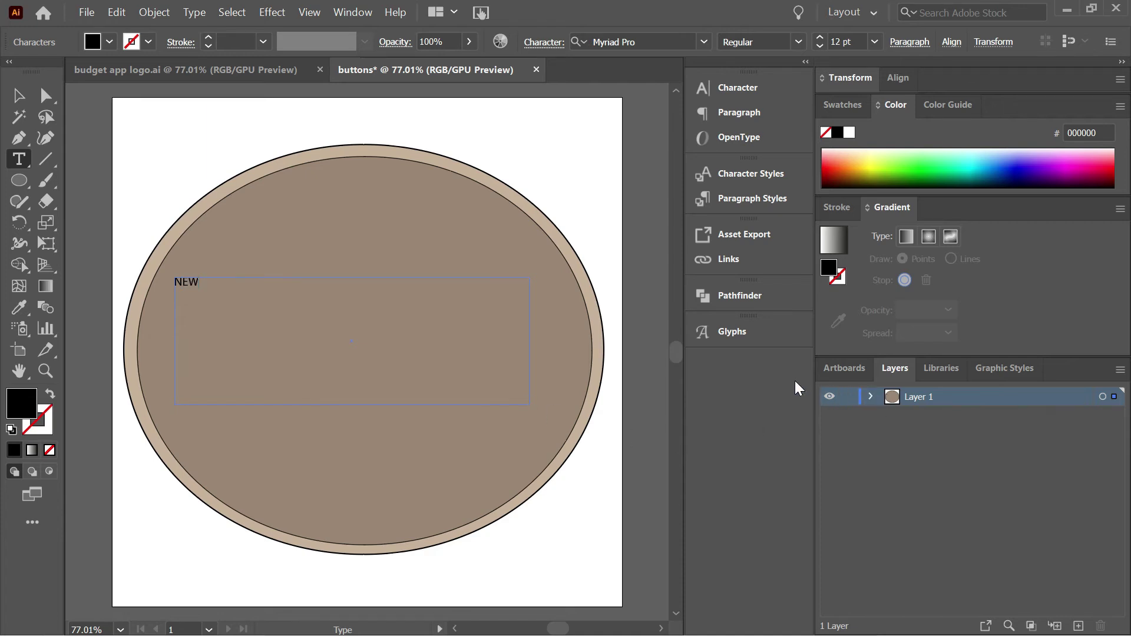
pyautogui.hotkey('ctrl', 'a')
pyautogui.click(841, 41)
pyautogui.write('100')
pyautogui.press('Return')
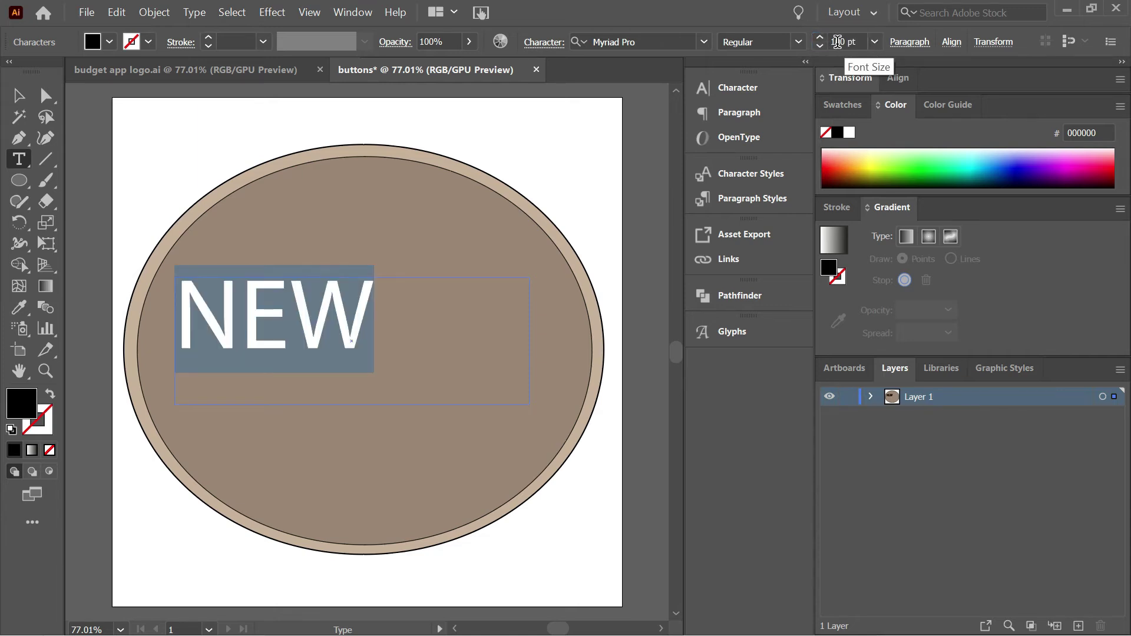
# Try a 200 pt font size for the NEW text, set it to 150 pt and centre the text in the ellipse.
pyautogui.click(835, 41)
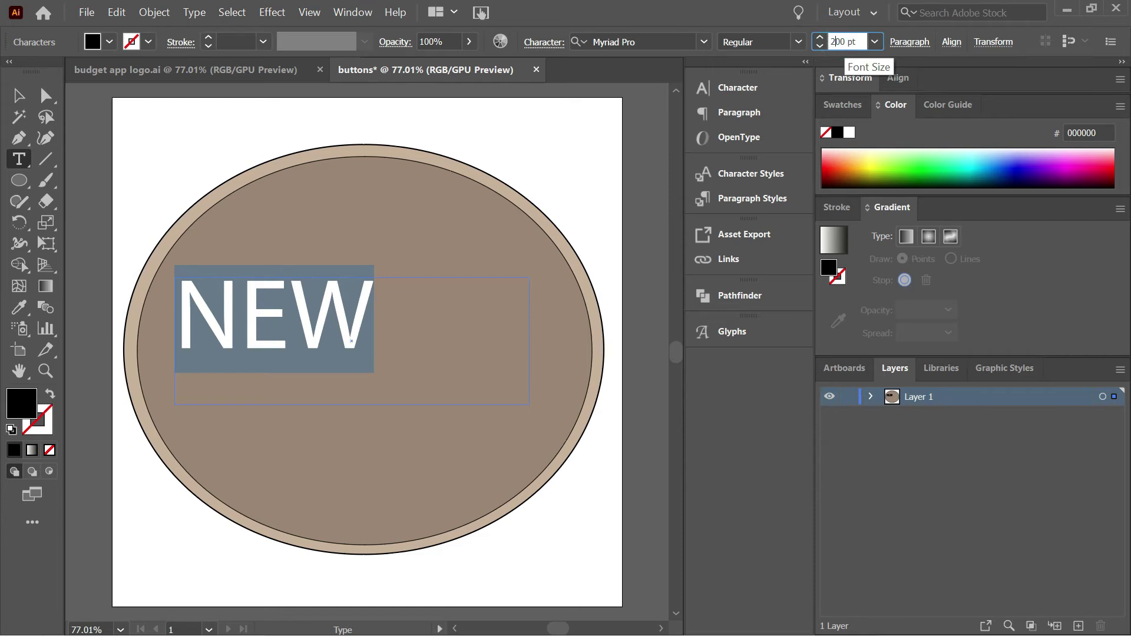
pyautogui.write('2')
pyautogui.press('Return')
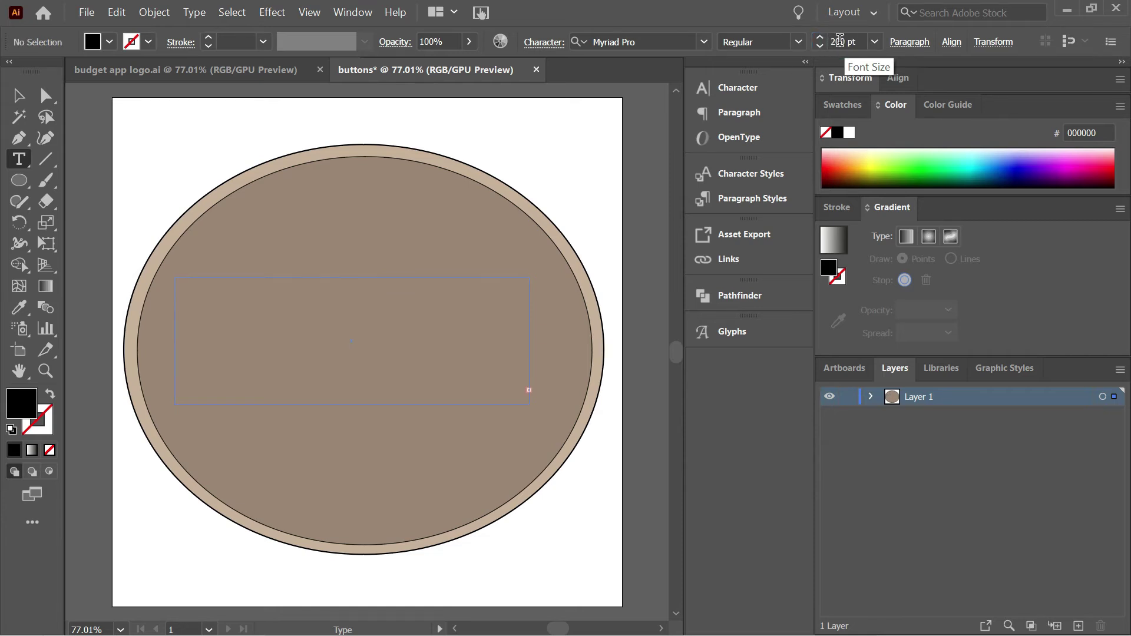
pyautogui.click(836, 40)
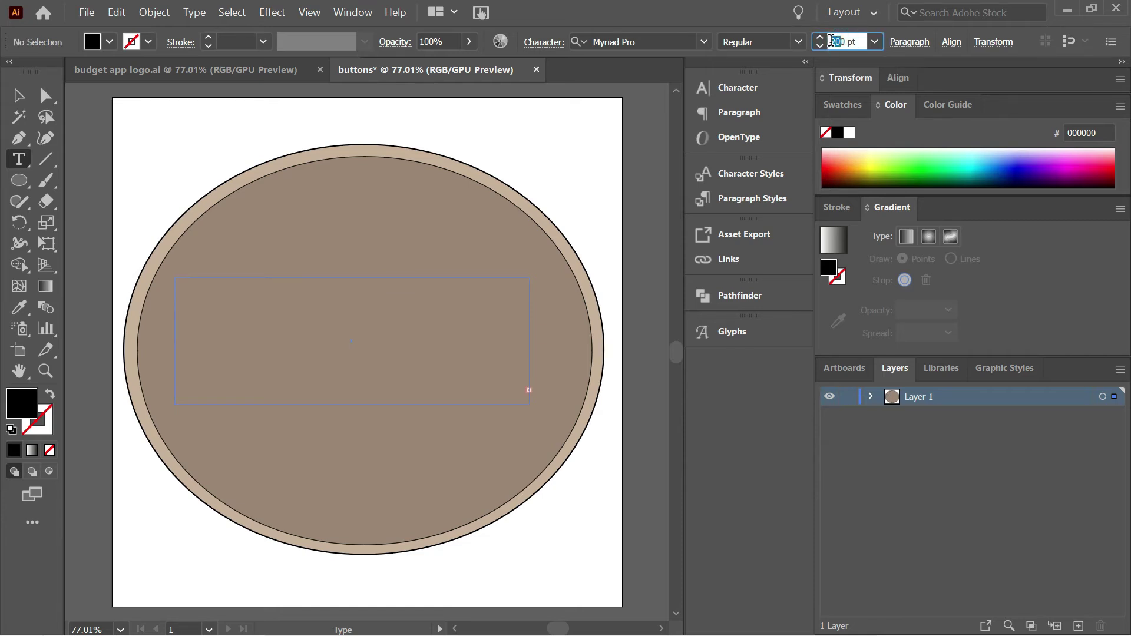
pyautogui.write('150')
pyautogui.press('Return')
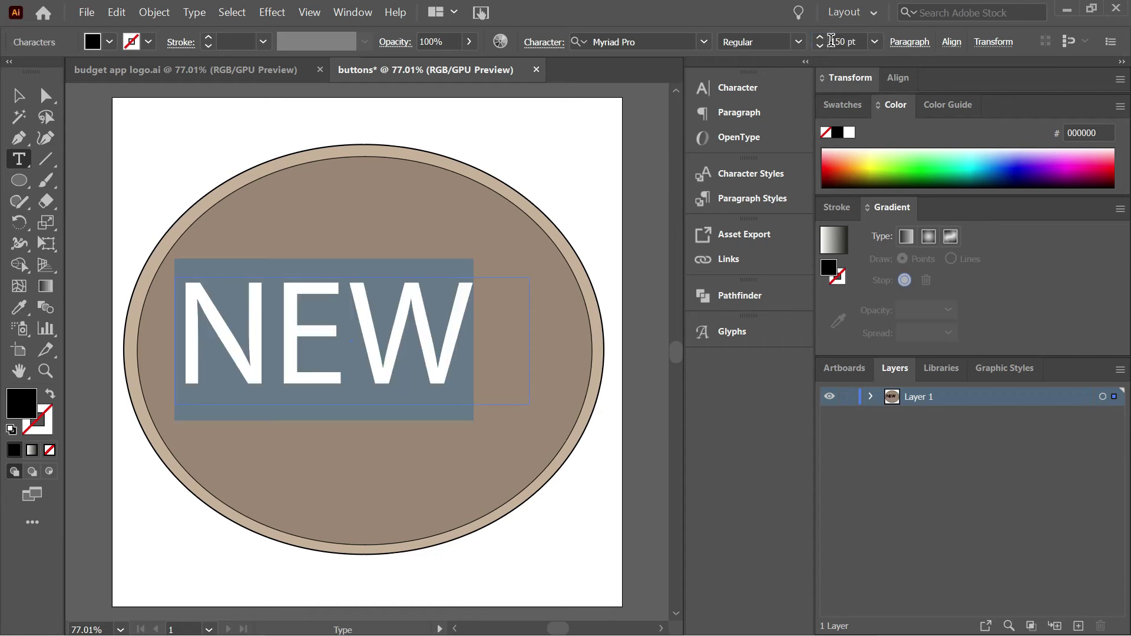
pyautogui.click(19, 96)
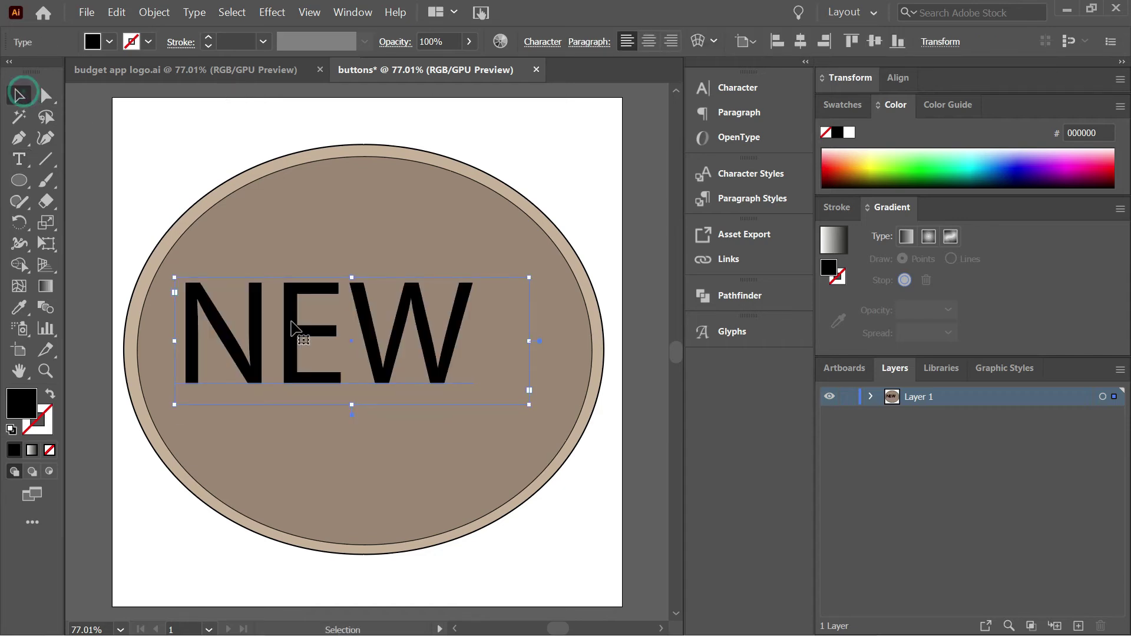
pyautogui.moveTo(295, 328); pyautogui.dragTo(352, 337)
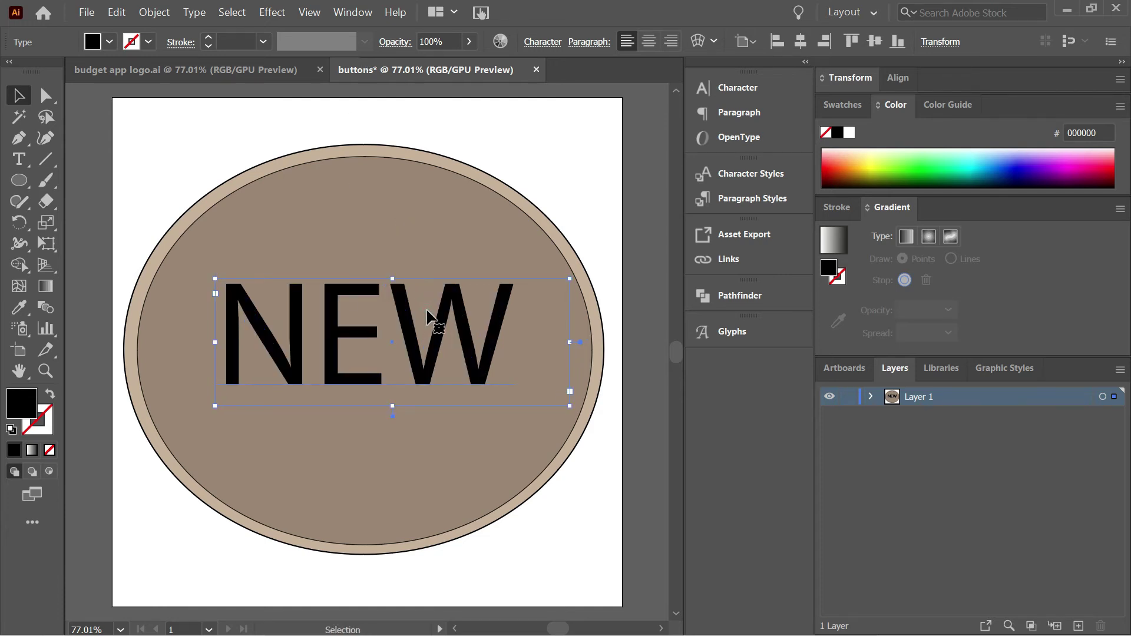
# Change the font of the NEW text to Rage Italic.
pyautogui.doubleClick(428, 314)
pyautogui.doubleClick(428, 314)
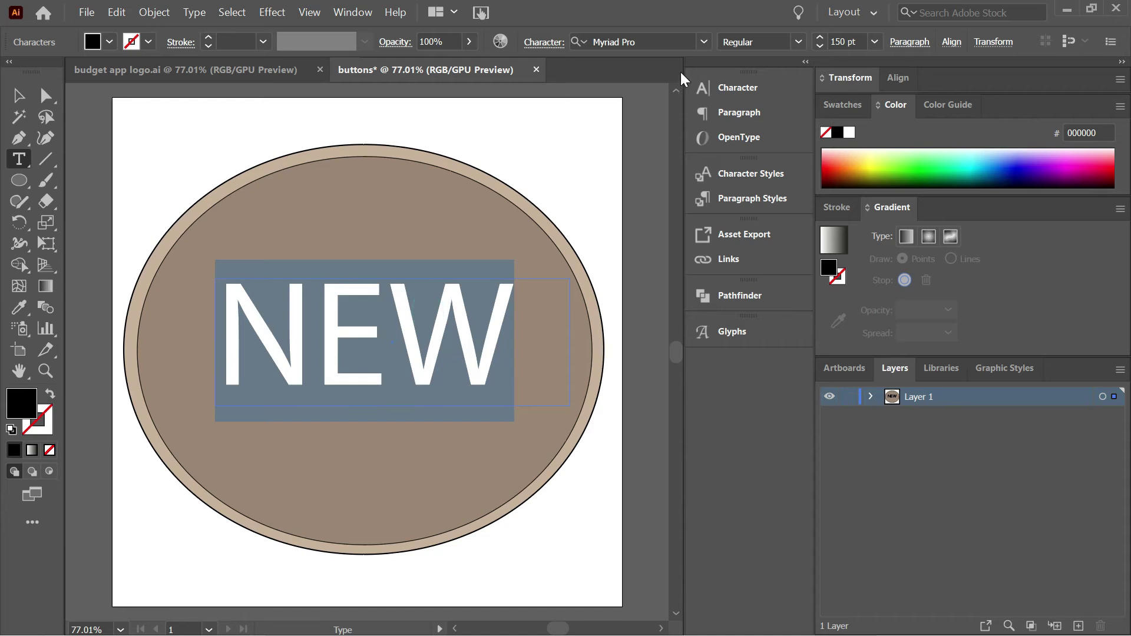
pyautogui.click(798, 44)
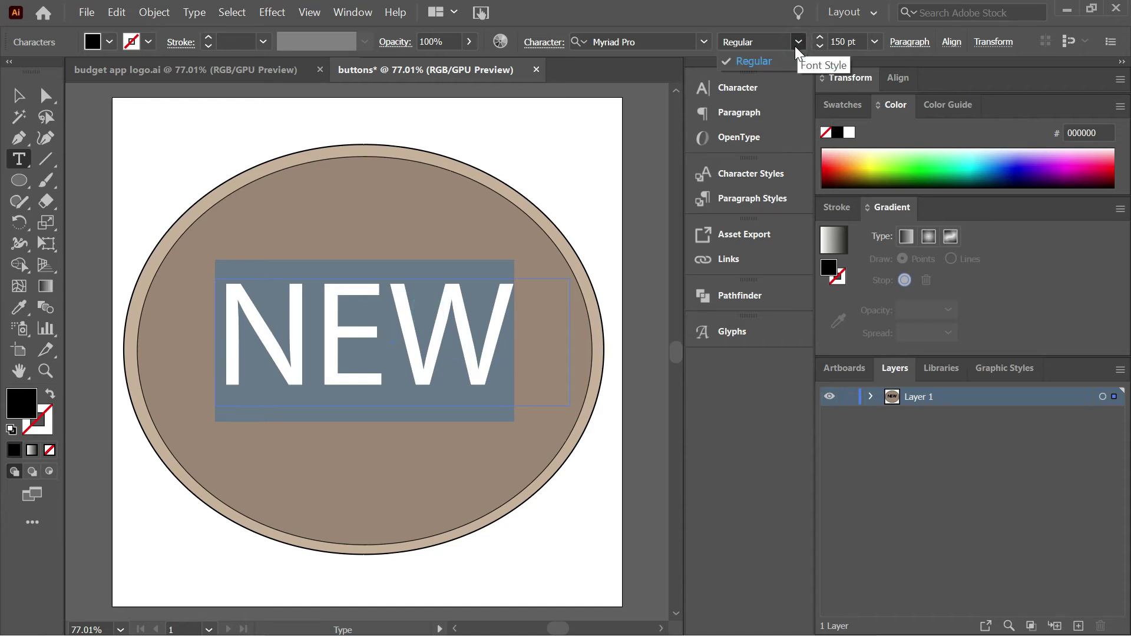
pyautogui.click(661, 41)
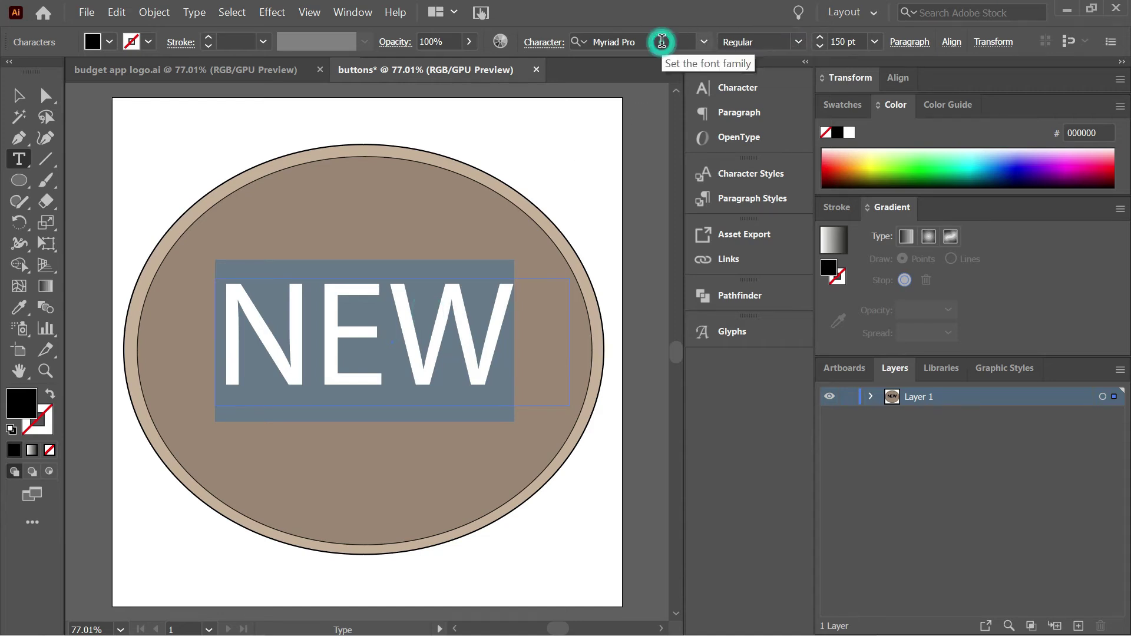
pyautogui.click(651, 41)
pyautogui.click(648, 41)
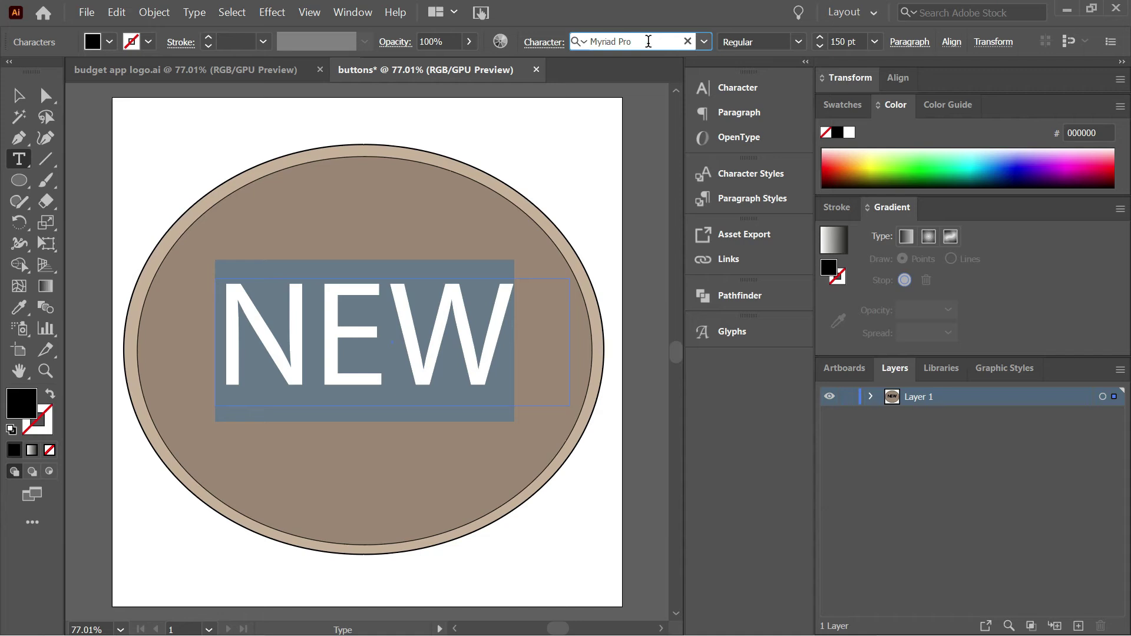
pyautogui.write('Rage Italic')
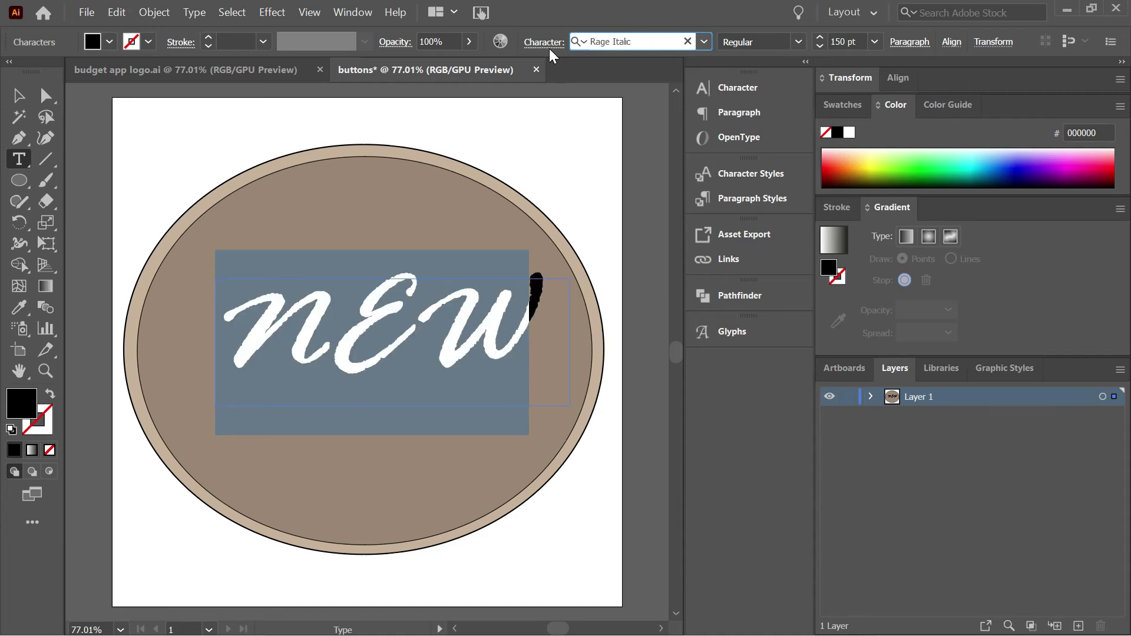
pyautogui.click(447, 193)
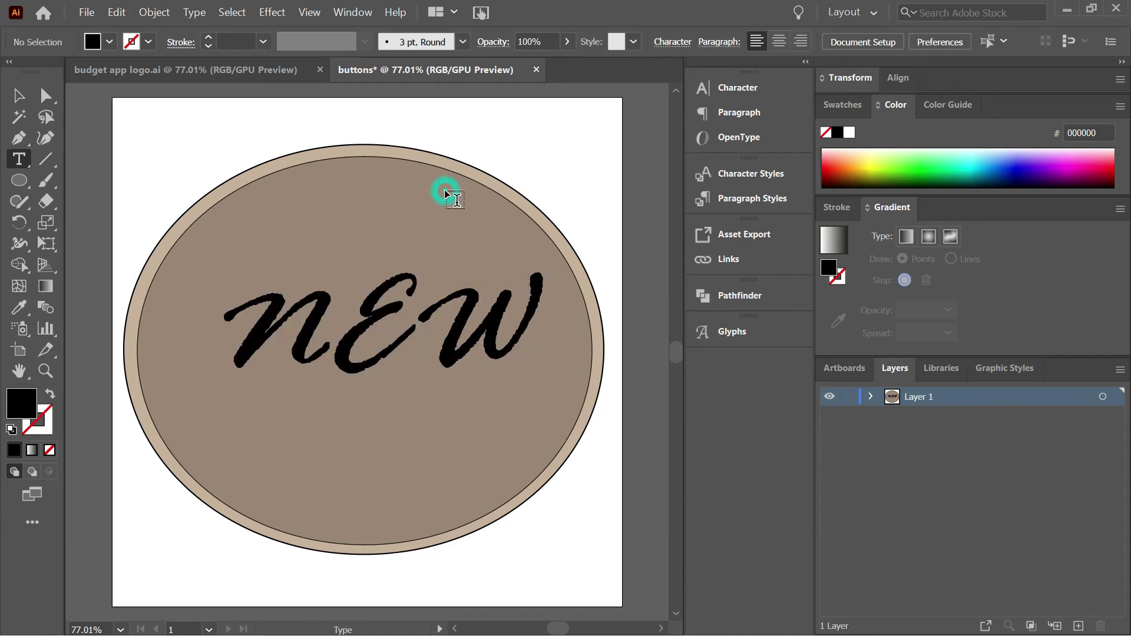
# Fill the NEW text with the blue swatch 0000FF.
pyautogui.doubleClick(427, 329)
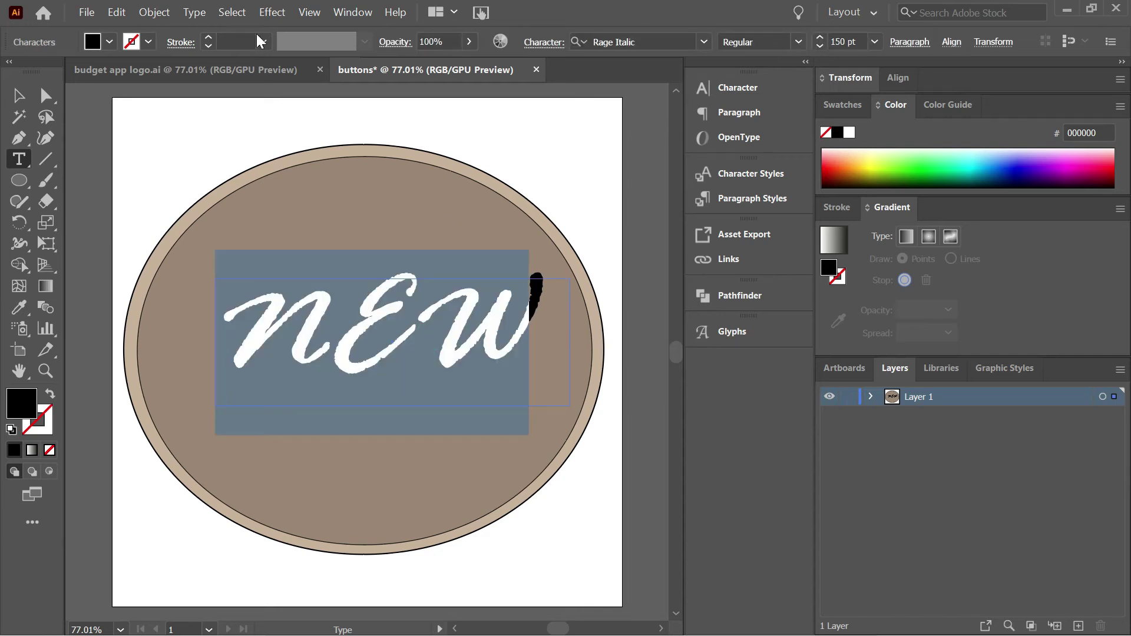
pyautogui.click(109, 41)
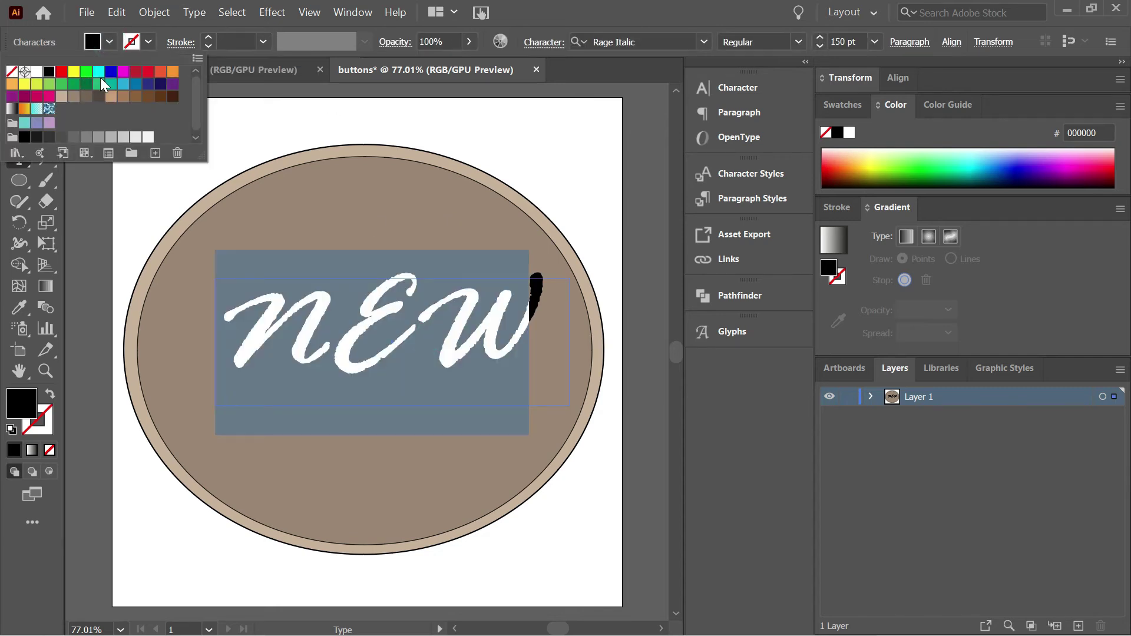
pyautogui.click(112, 71)
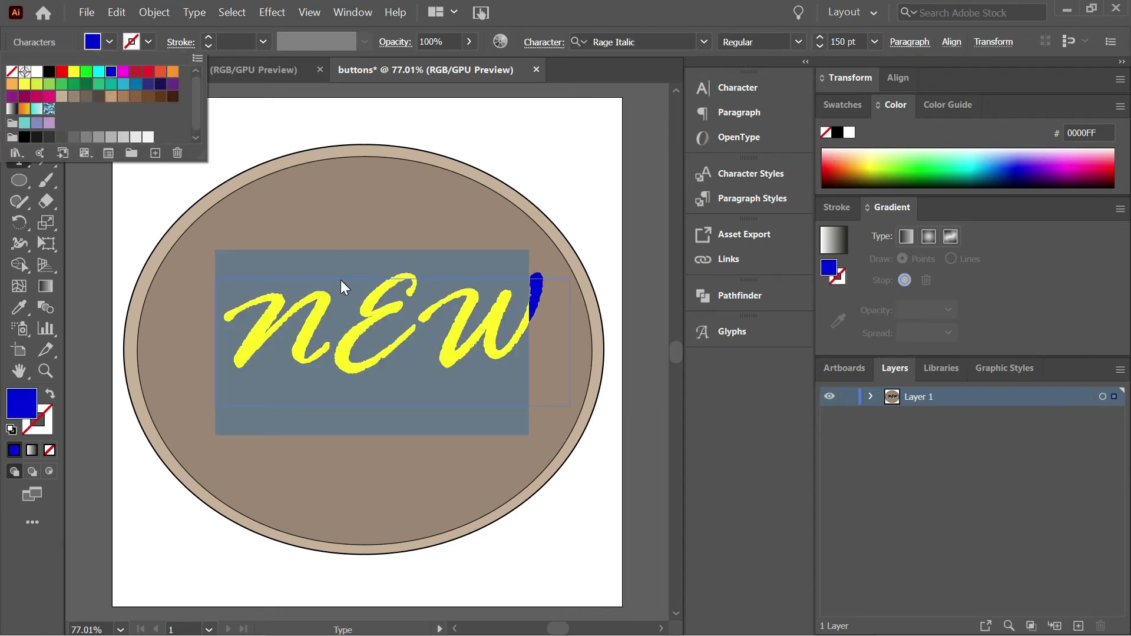
pyautogui.click(122, 193)
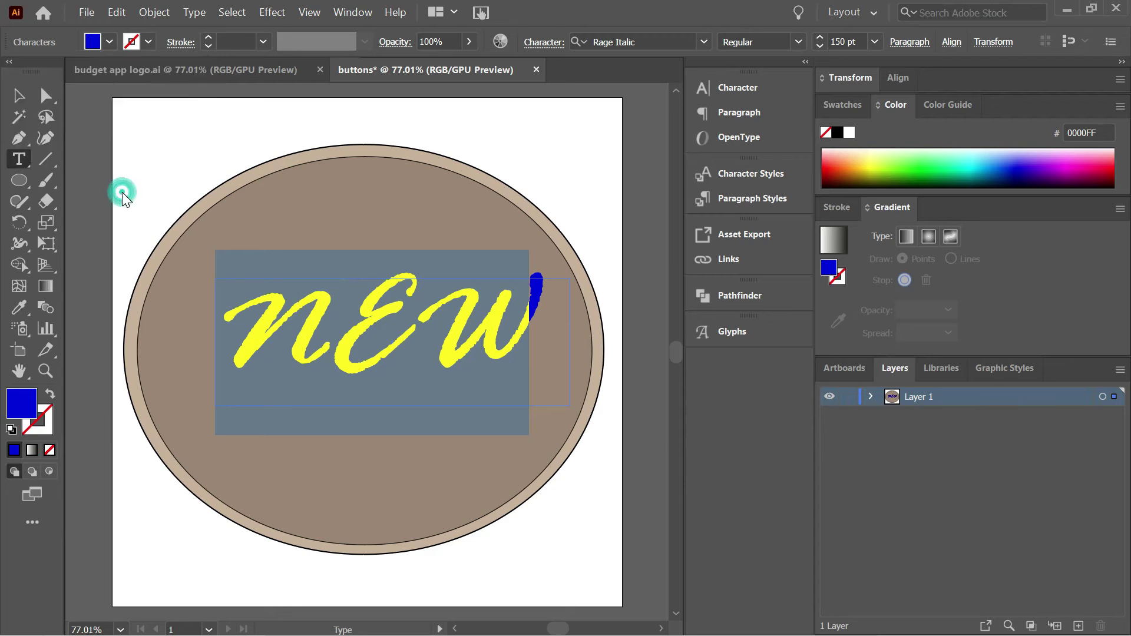
# Paste a duplicate of the blue NEW text and send the copy backward, behind the original.
pyautogui.click(19, 94)
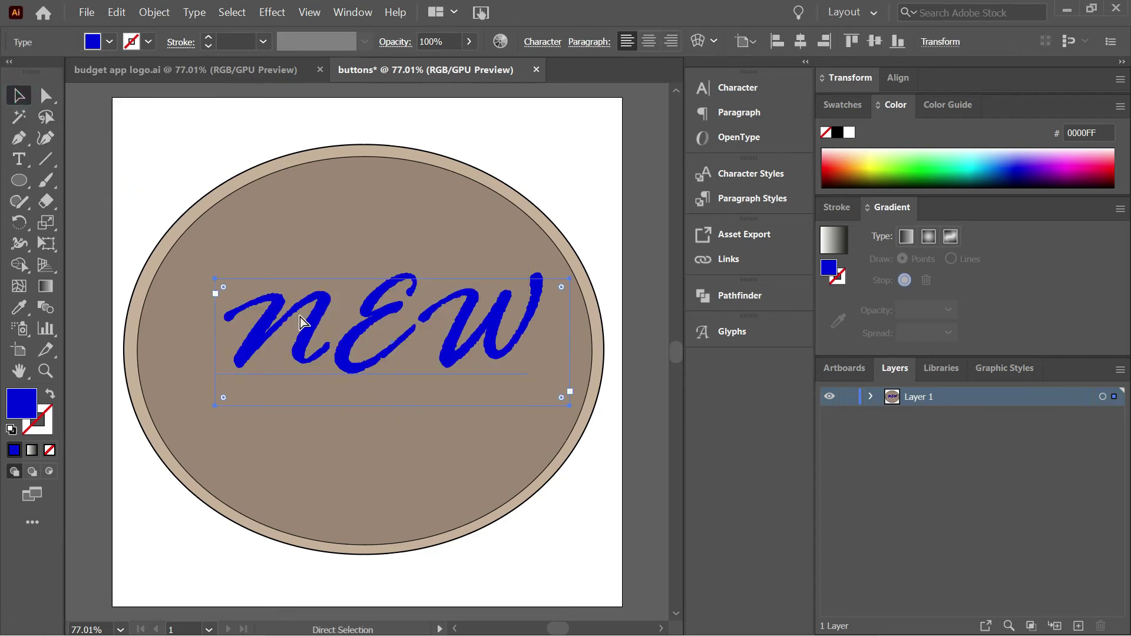
pyautogui.hotkey('ctrl', 'v')
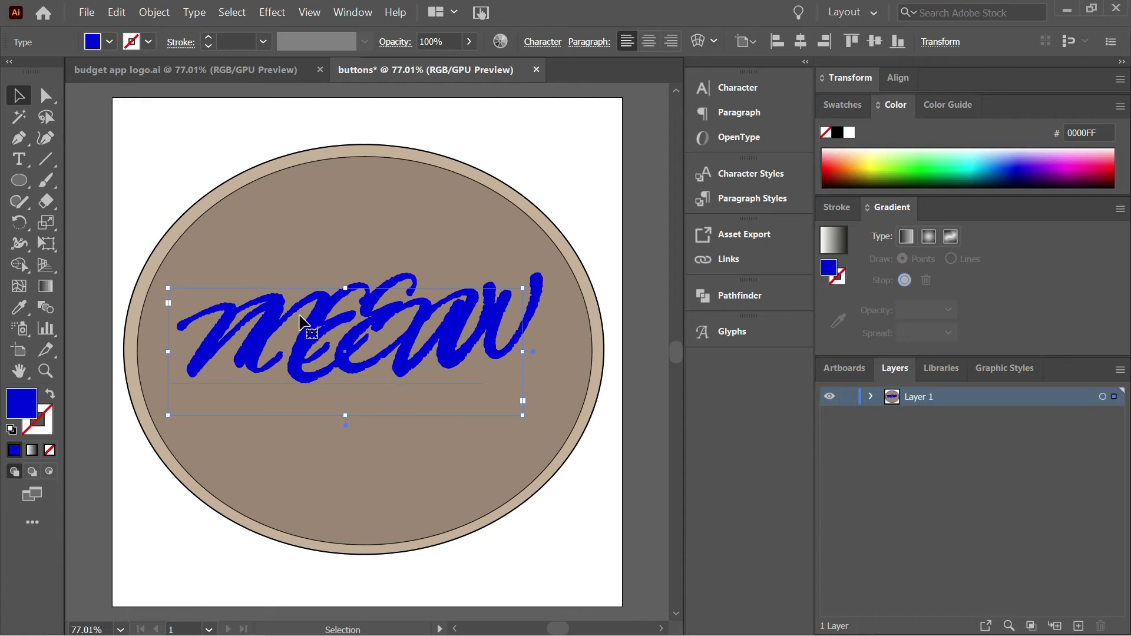
pyautogui.rightClick(312, 319)
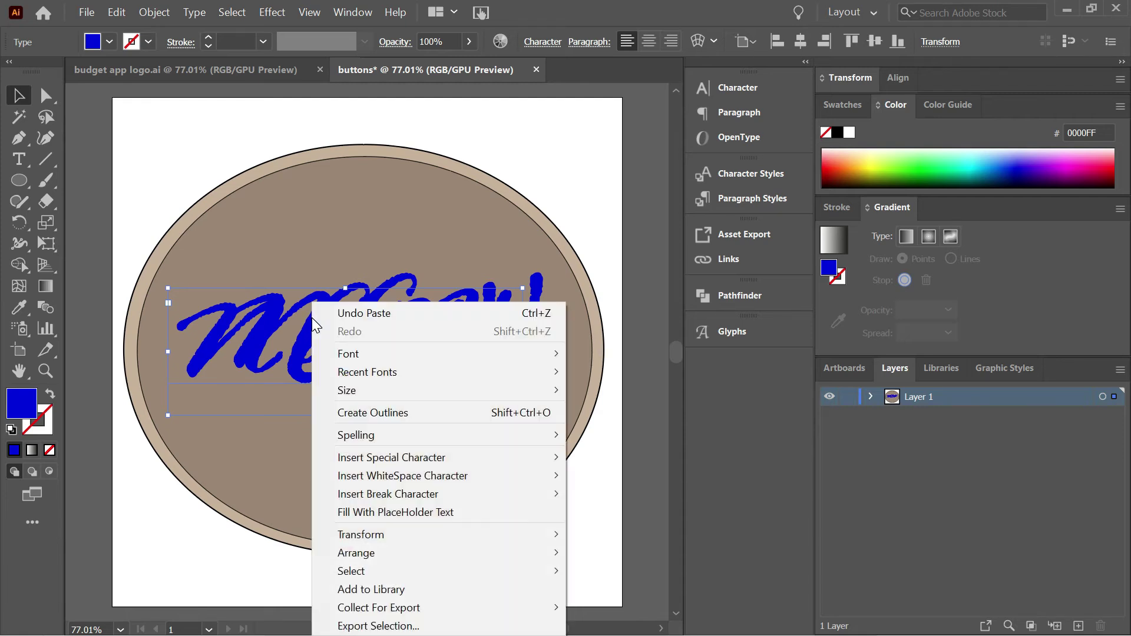
pyautogui.moveTo(401, 540)
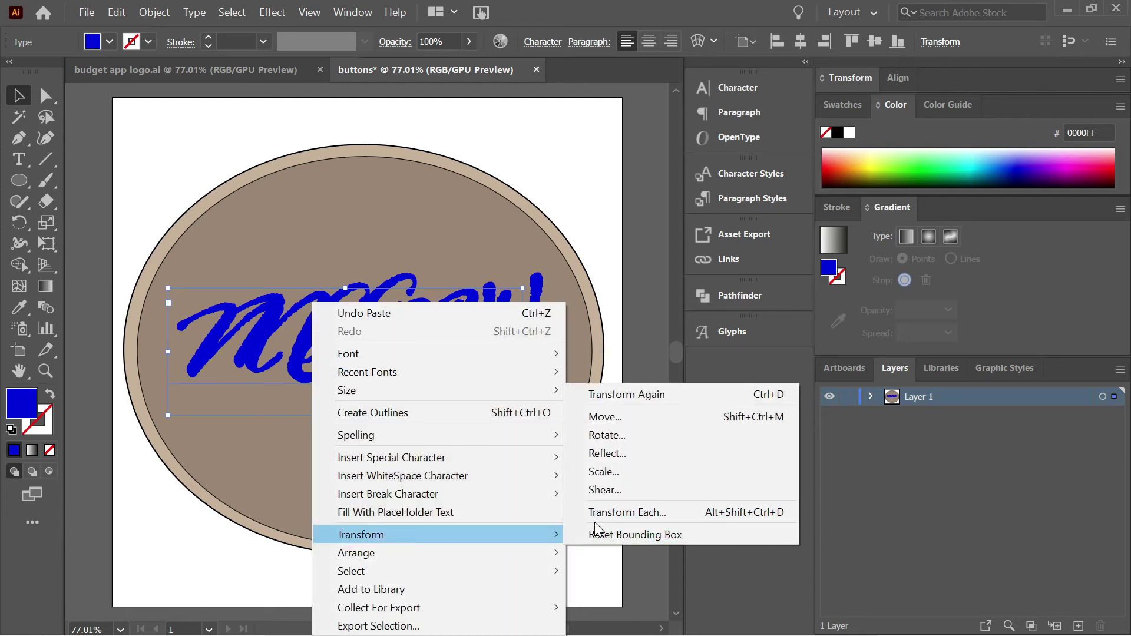
pyautogui.moveTo(525, 553)
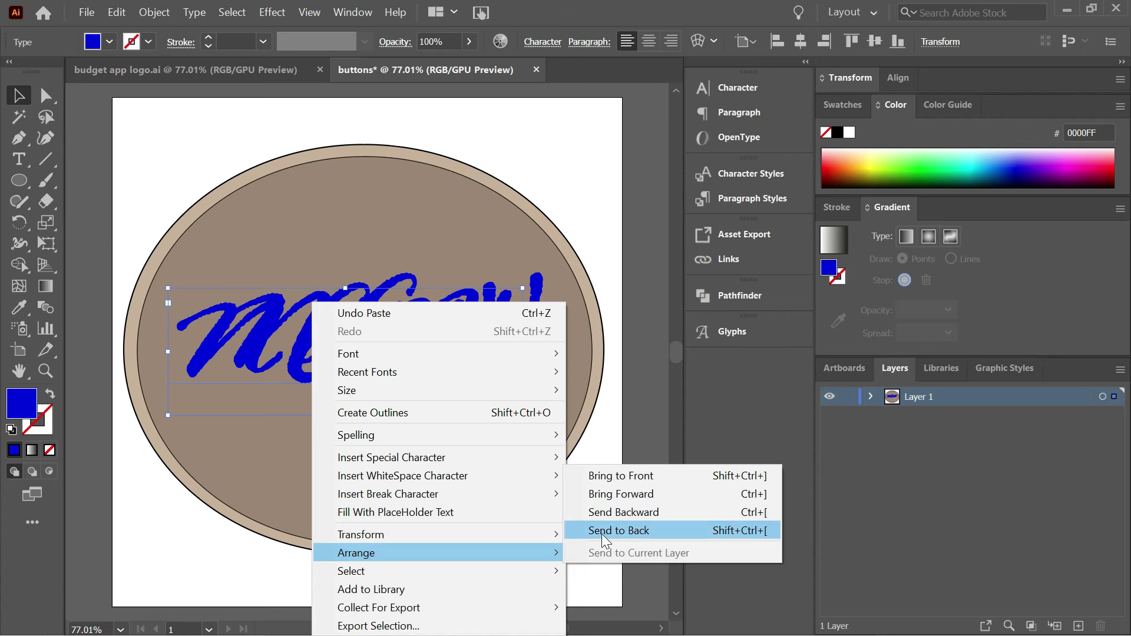
pyautogui.click(611, 514)
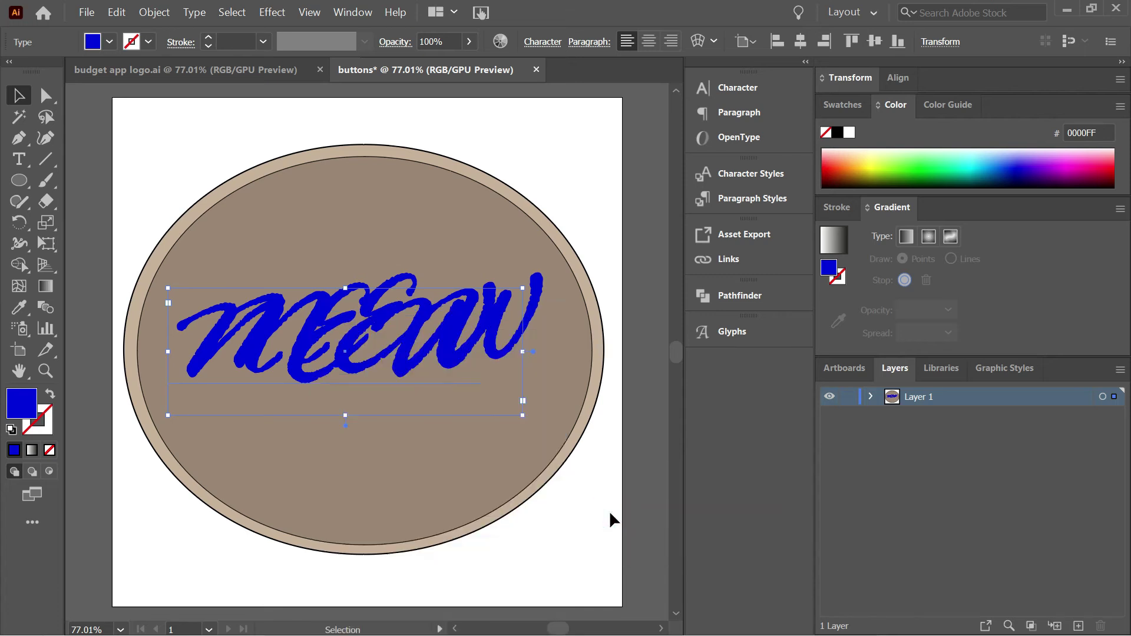
# Fill the rear copy of the NEW text with the RGB Cyan swatch 00FFFF.
pyautogui.click(109, 43)
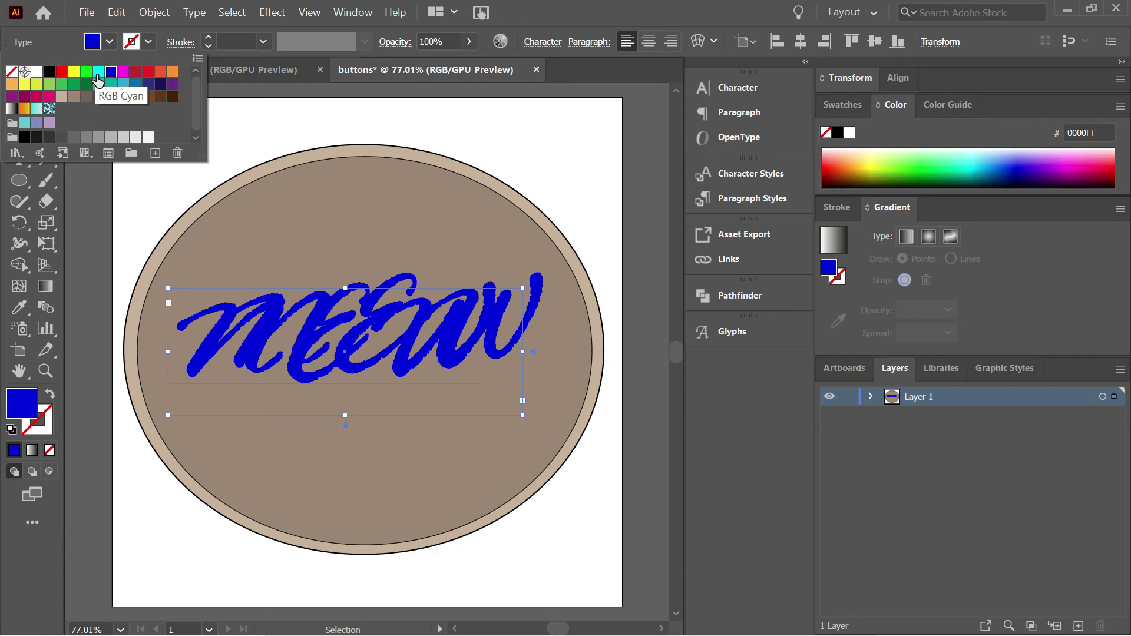
pyautogui.click(98, 74)
pyautogui.press('Escape')
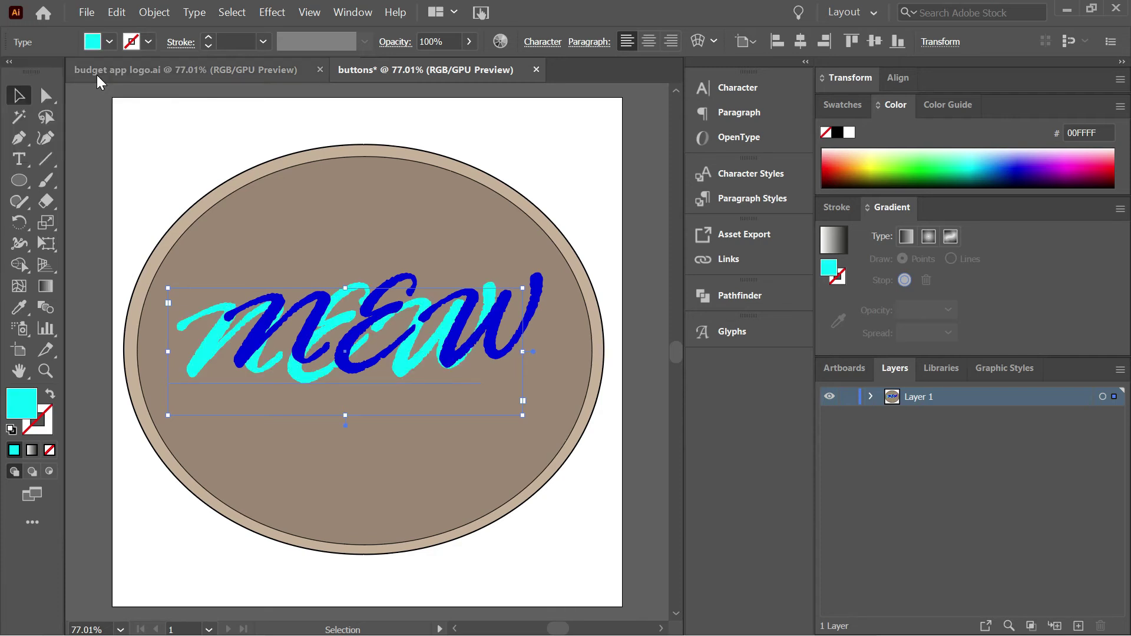
# Nudge the cyan NEW copy right and up until it sits just below the blue text as an offset shadow.
pyautogui.hotkey('shift', 'Right')
pyautogui.hotkey('shift', 'Right')
pyautogui.hotkey('shift', 'Right')
pyautogui.hotkey('shift', 'Right')
pyautogui.hotkey('shift', 'Right')
pyautogui.hotkey('shift', 'Right')
pyautogui.hotkey('shift', 'Right')
pyautogui.hotkey('shift', 'Right')
pyautogui.hotkey('shift', 'Right')
pyautogui.hotkey('shift', 'Right')
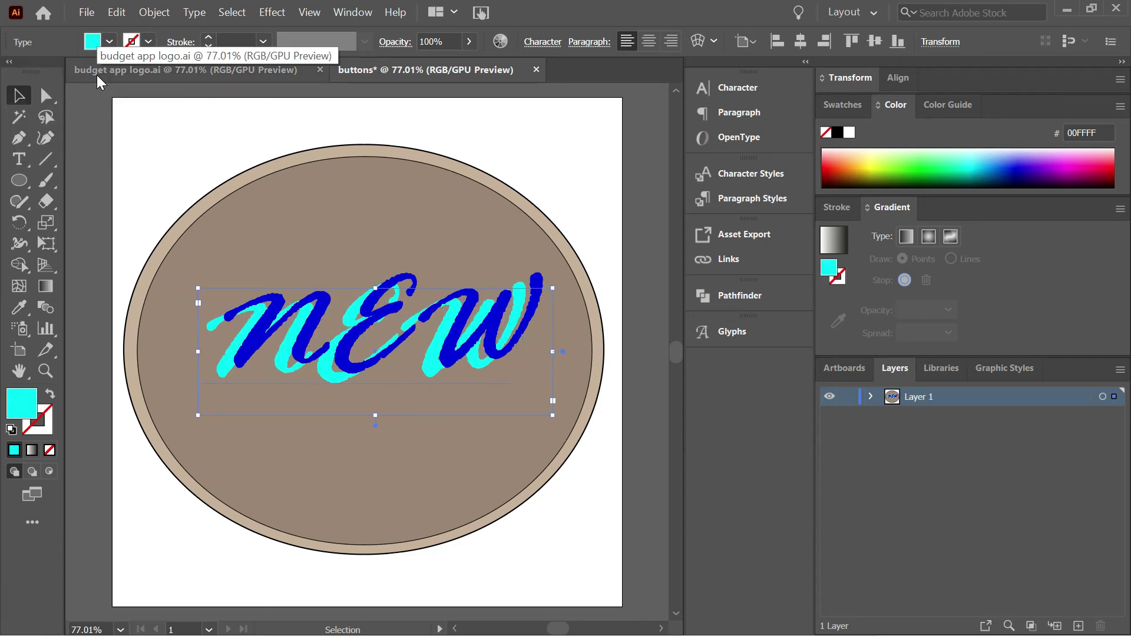
pyautogui.press('Up')
pyautogui.press('Up')
pyautogui.press('Up')
pyautogui.press('Up')
pyautogui.press('Up')
pyautogui.press('Up')
pyautogui.press('Up')
pyautogui.press('Up')
pyautogui.press('Up')
pyautogui.press('Up')
pyautogui.press('Up')
pyautogui.press('Up')
pyautogui.press('Up')
pyautogui.press('Up')
pyautogui.press('Up')
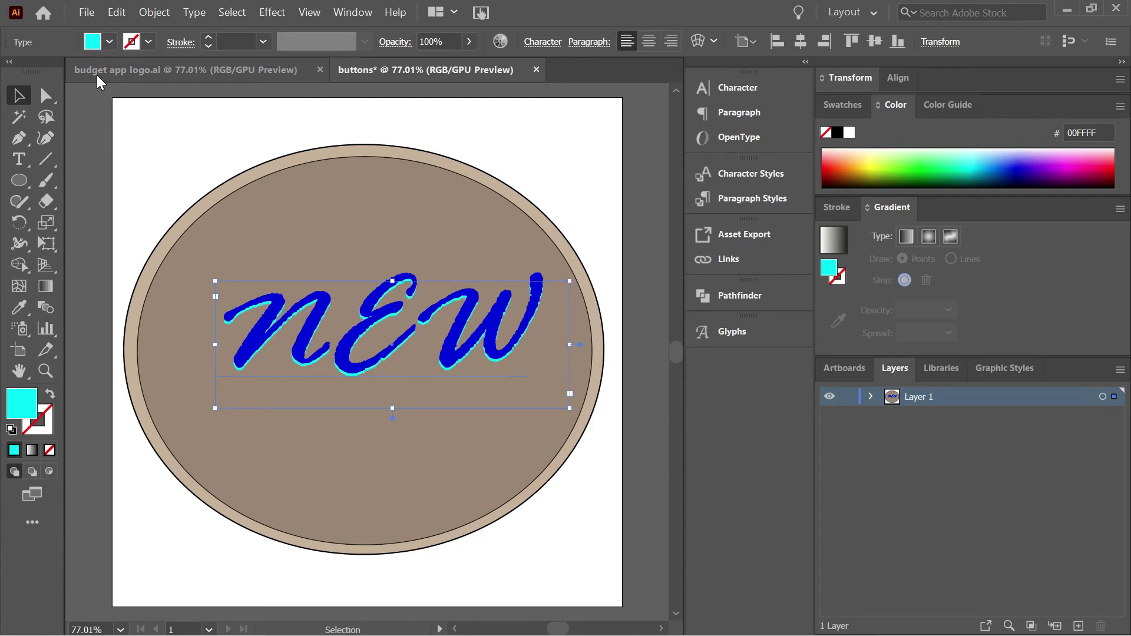
# Rename Layer 1, which holds the NEW button artwork, as "new".
pyautogui.click(869, 397)
pyautogui.doubleClick(914, 396)
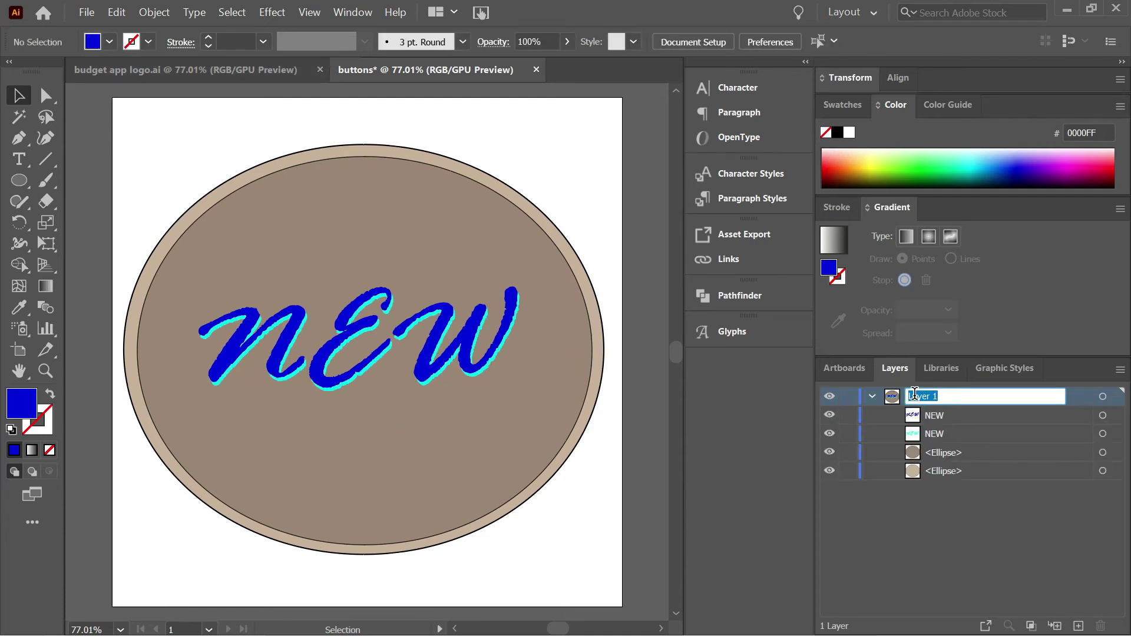
pyautogui.write('new')
pyautogui.press('Return')
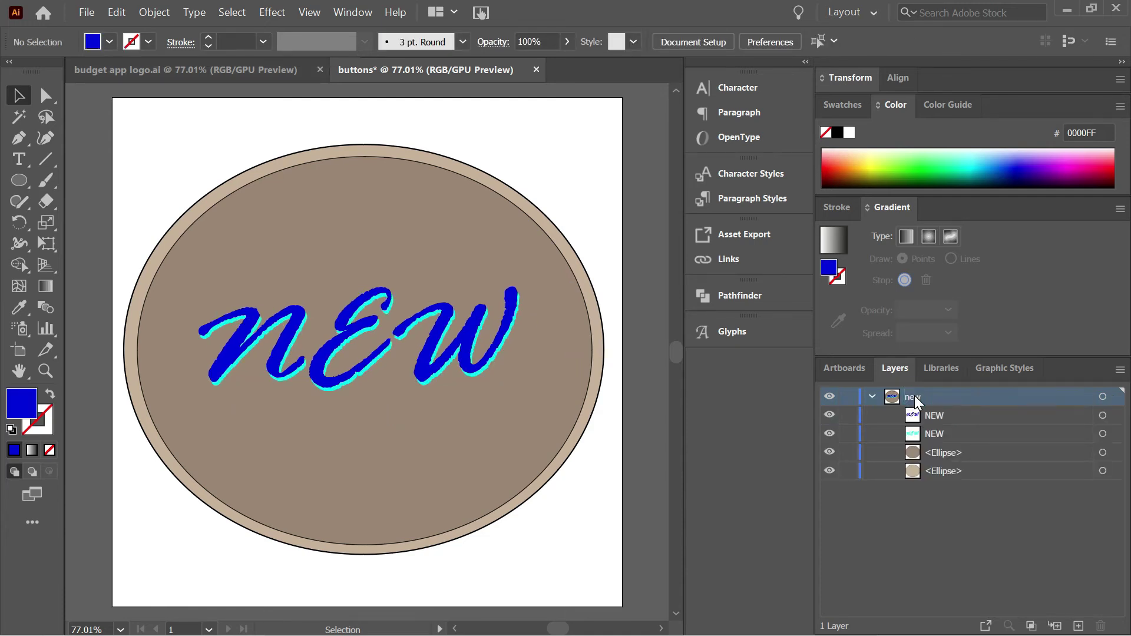
pyautogui.click(870, 396)
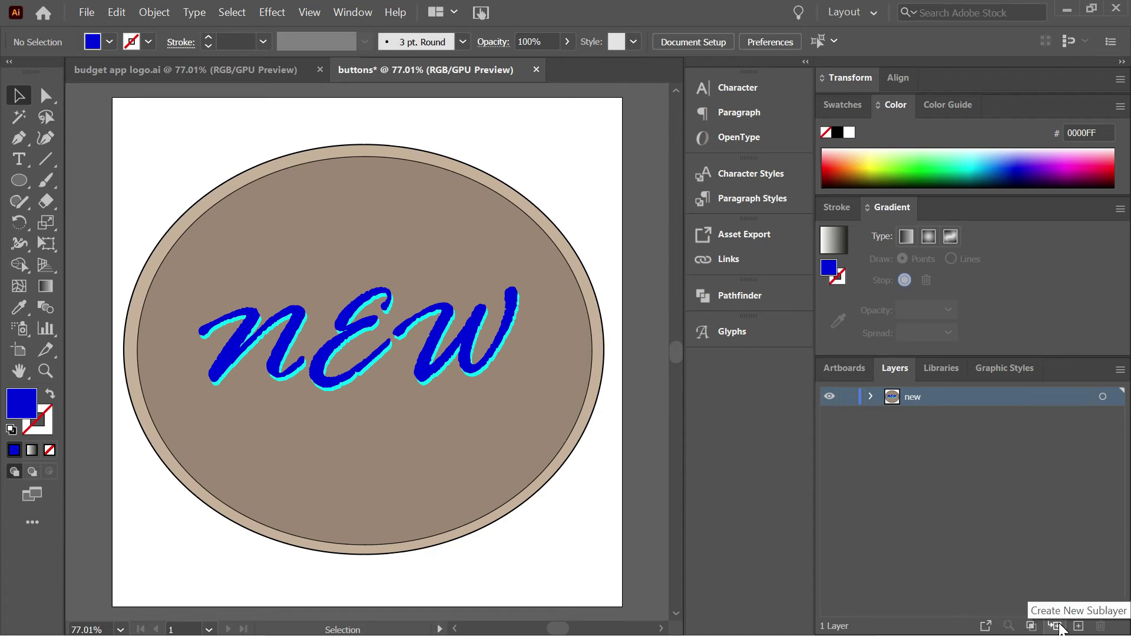
# Create a new layer above the "new" layer and name it "edit", after the second button in the Adobe XD layout.
pyautogui.click(1078, 626)
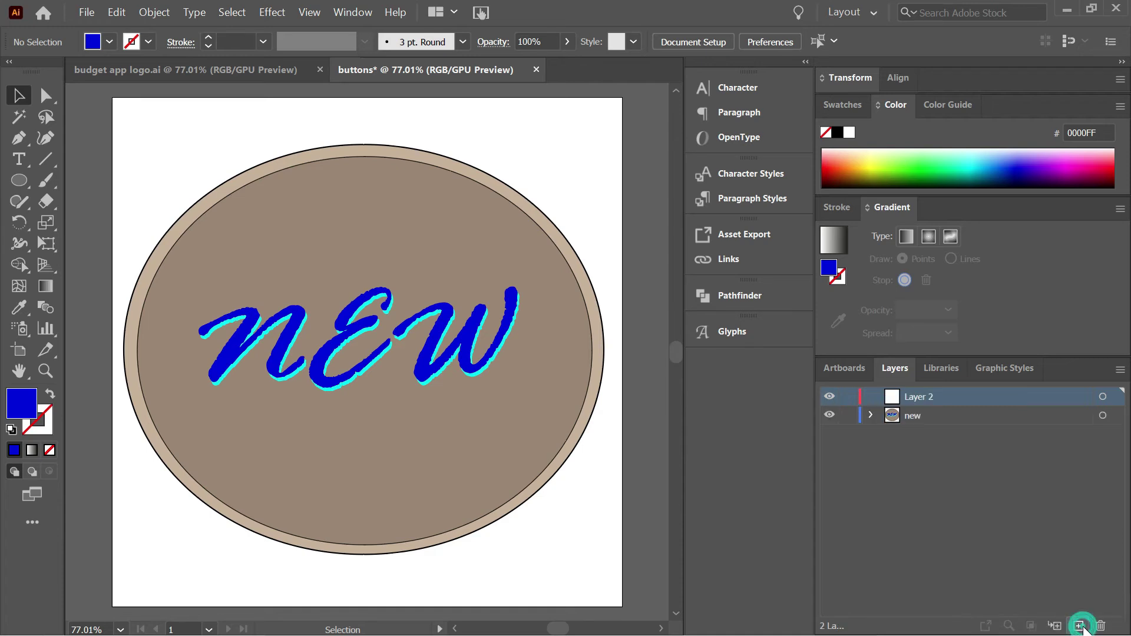
pyautogui.doubleClick(931, 398)
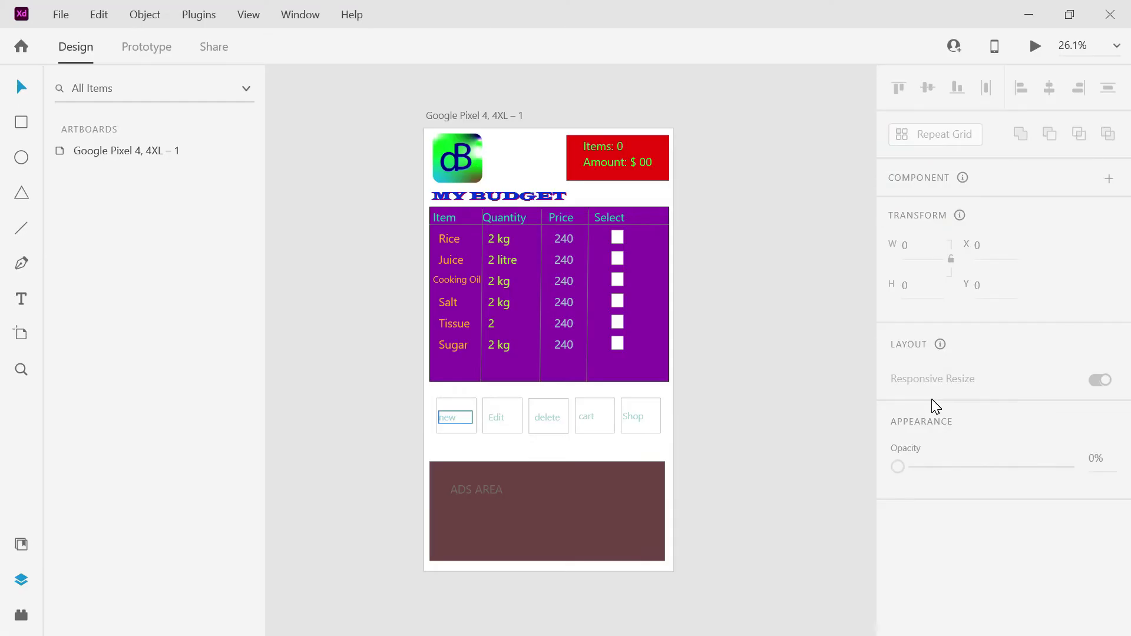
pyautogui.hotkey('alt', 'Tab')
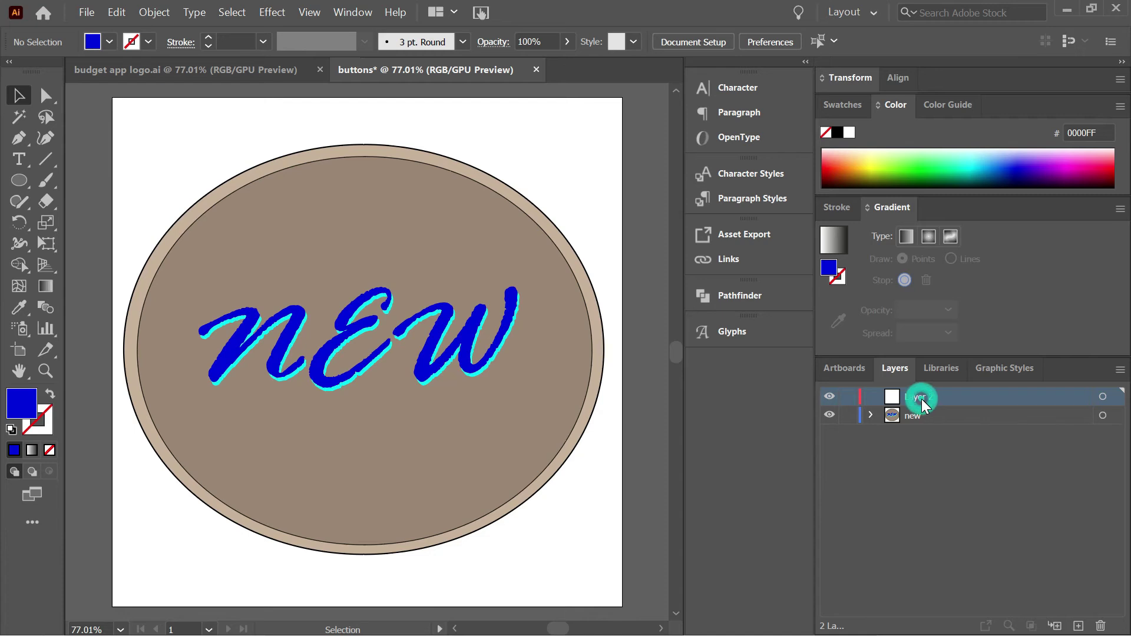
pyautogui.doubleClick(921, 397)
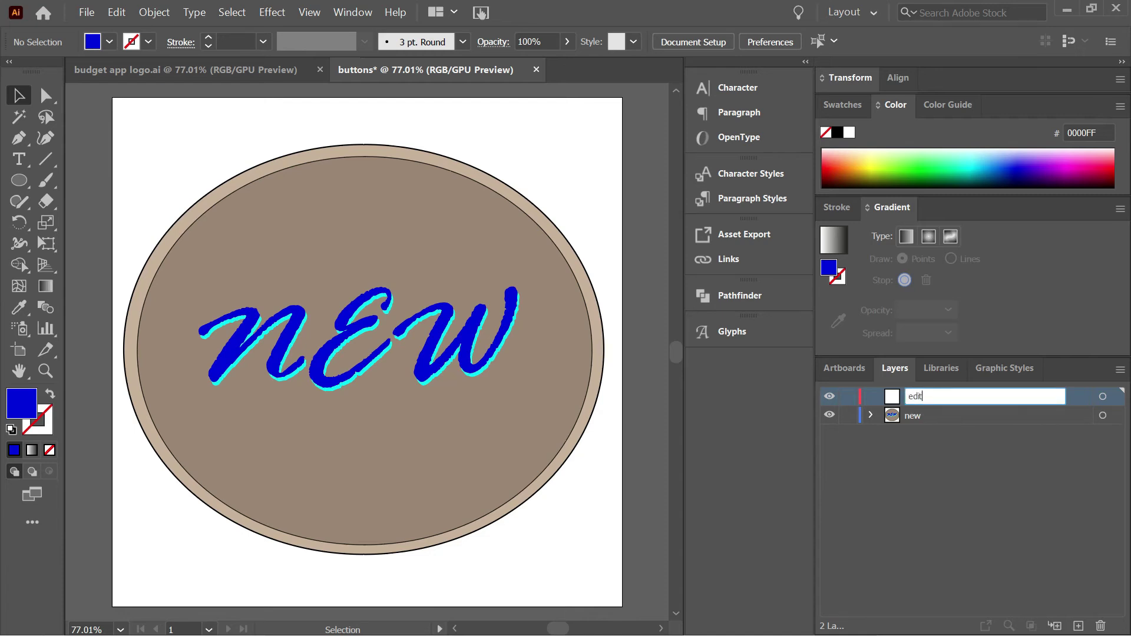
pyautogui.press('Return')
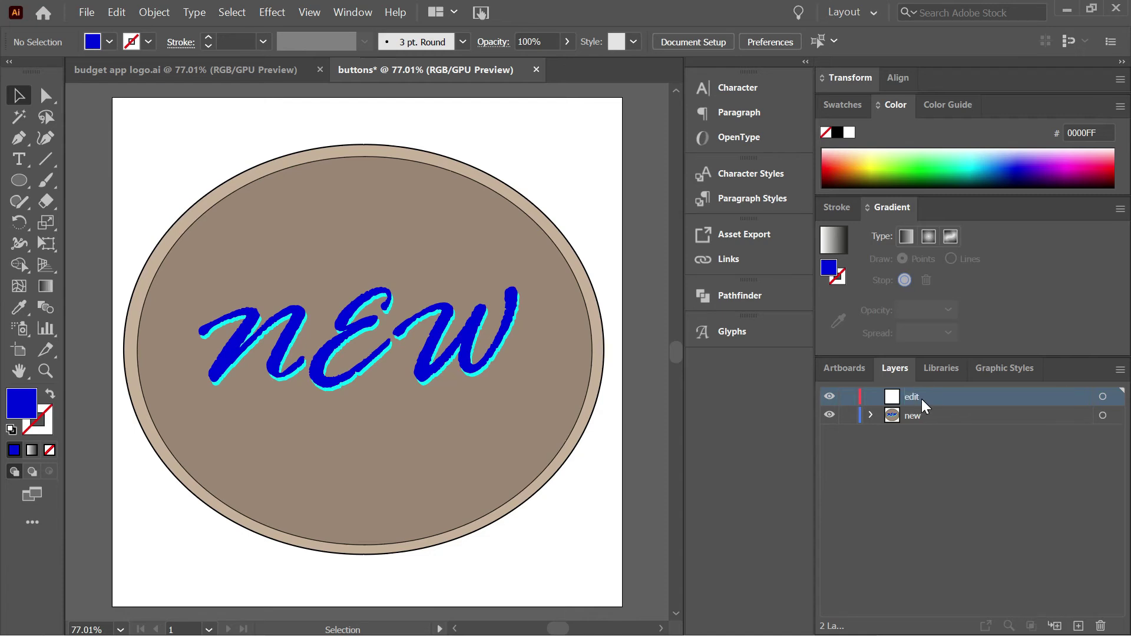
# Copy both NEW texts and both ellipses from the "new" layer into the "edit" layer.
pyautogui.click(871, 415)
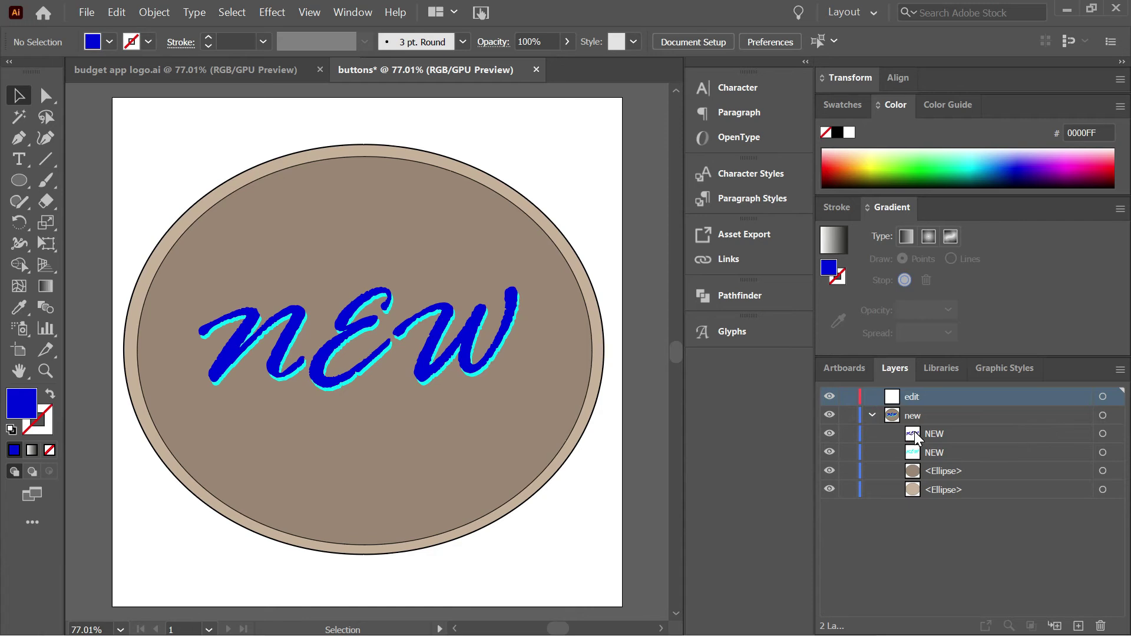
pyautogui.click(936, 433)
pyautogui.click(1102, 433)
pyautogui.click(1102, 471)
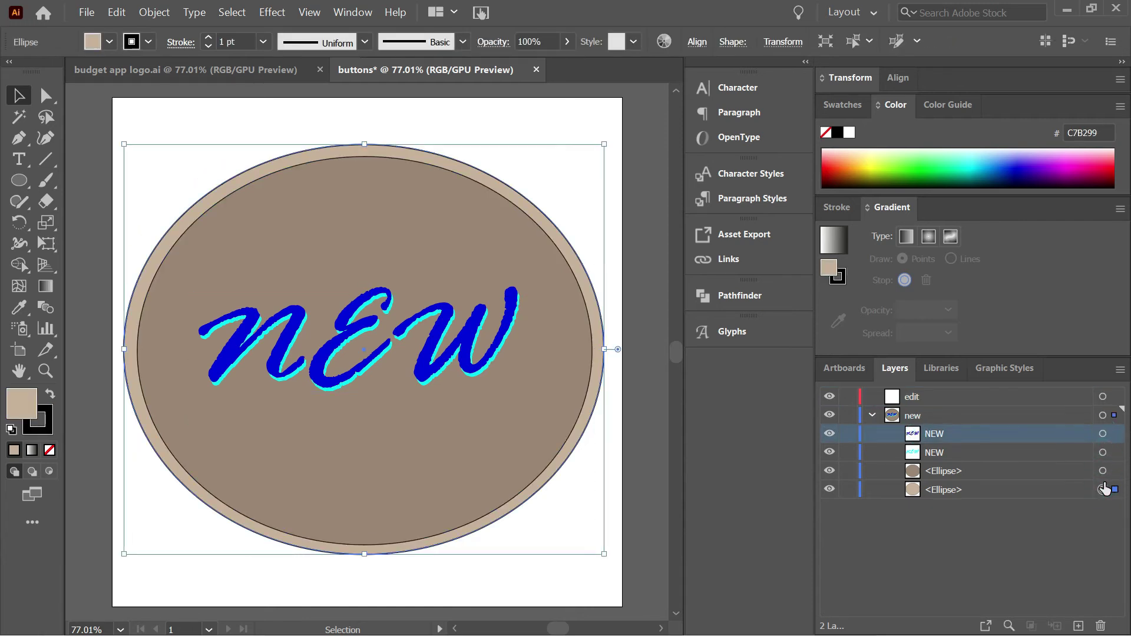
pyautogui.keyDown('shift'); pyautogui.click(1102, 489); pyautogui.keyUp('shift')
pyautogui.keyDown('shift'); pyautogui.click(1102, 452); pyautogui.keyUp('shift')
pyautogui.keyDown('shift'); pyautogui.click(1102, 434); pyautogui.keyUp('shift')
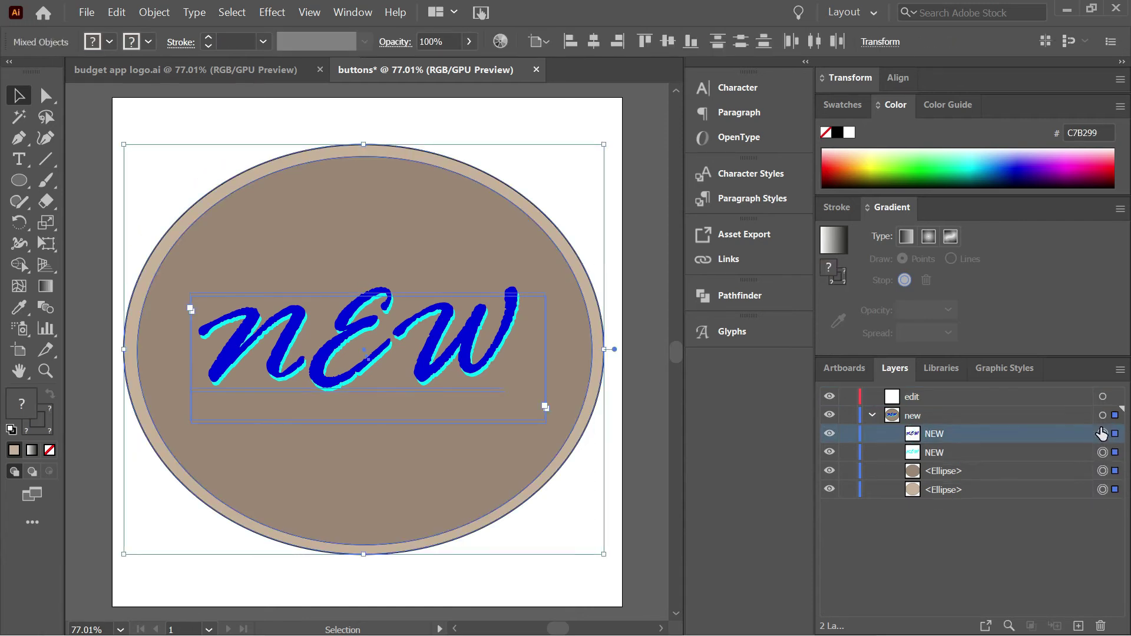
pyautogui.moveTo(1091, 412); pyautogui.dragTo(1076, 393)
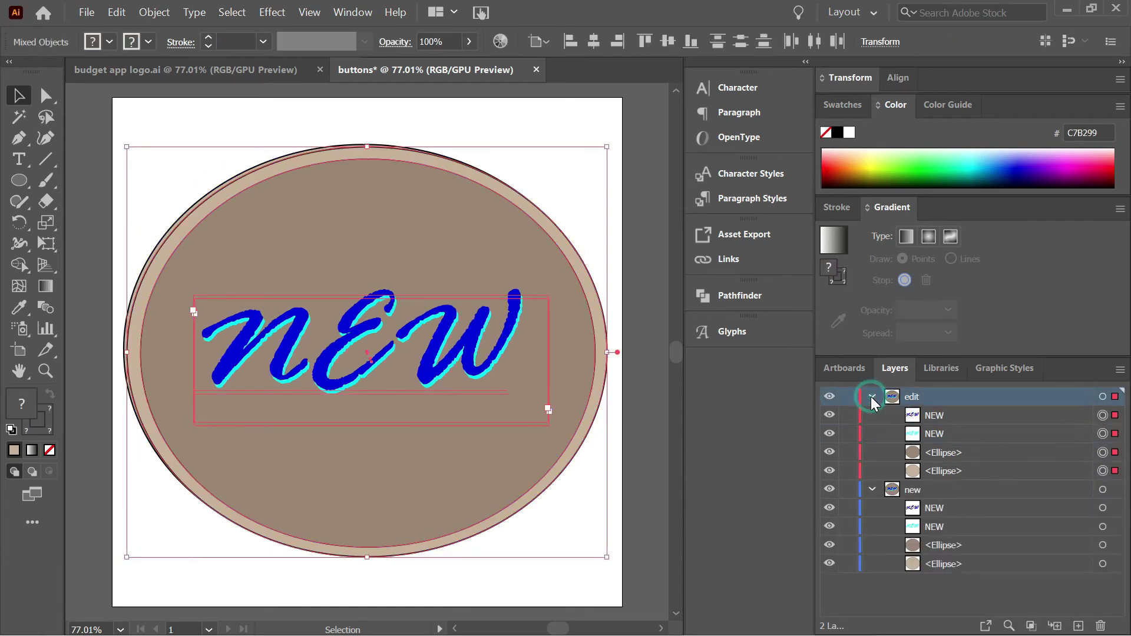
pyautogui.click(872, 416)
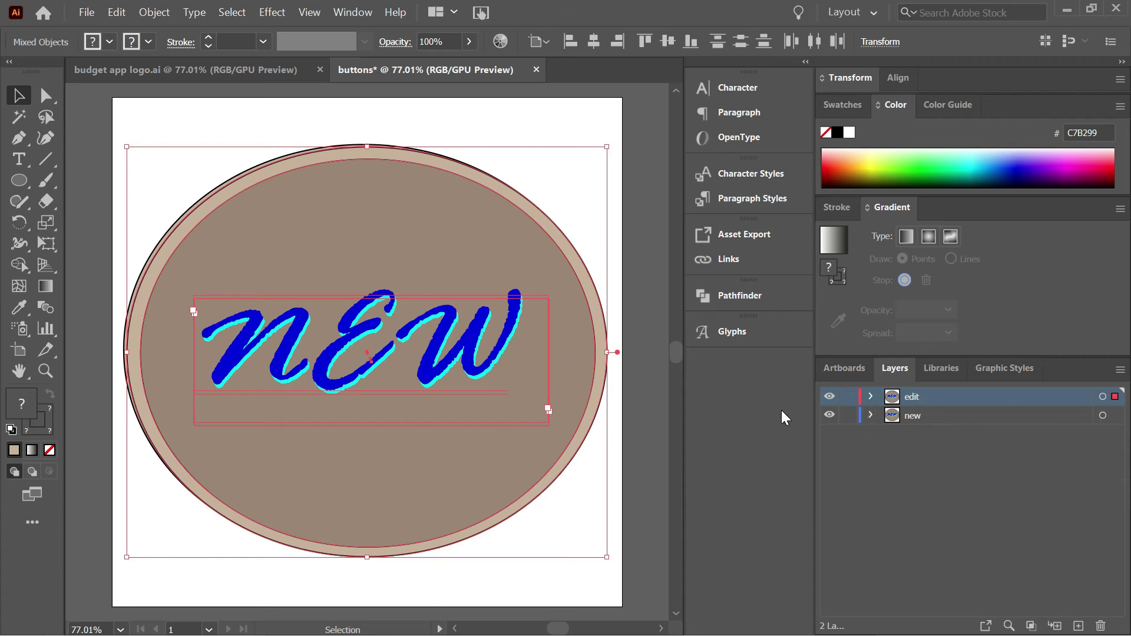
# Rename the blue NEW text object in the edit layer as "edit" and change its wording to "Edit".
pyautogui.click(870, 396)
pyautogui.click(938, 436)
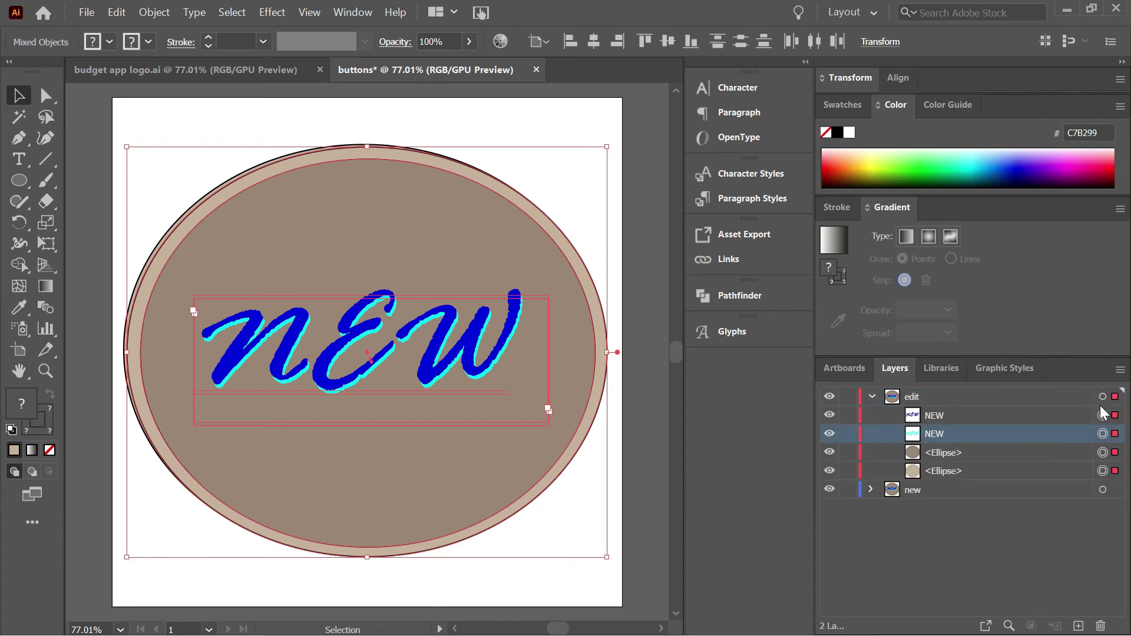
pyautogui.click(1103, 434)
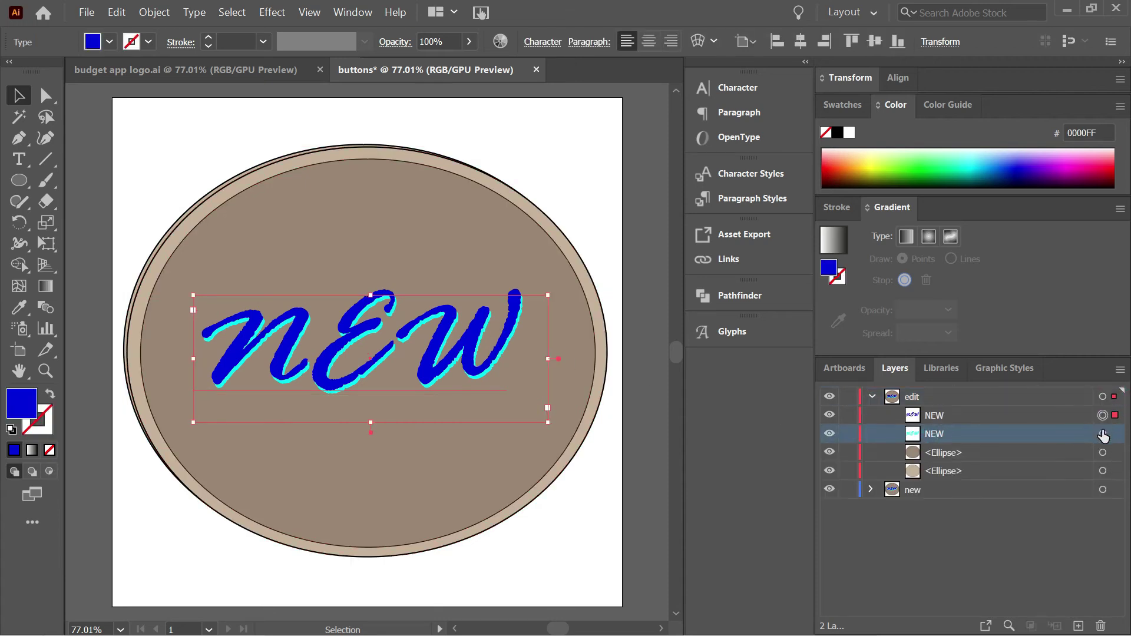
pyautogui.doubleClick(944, 417)
pyautogui.write('edit')
pyautogui.press('Return')
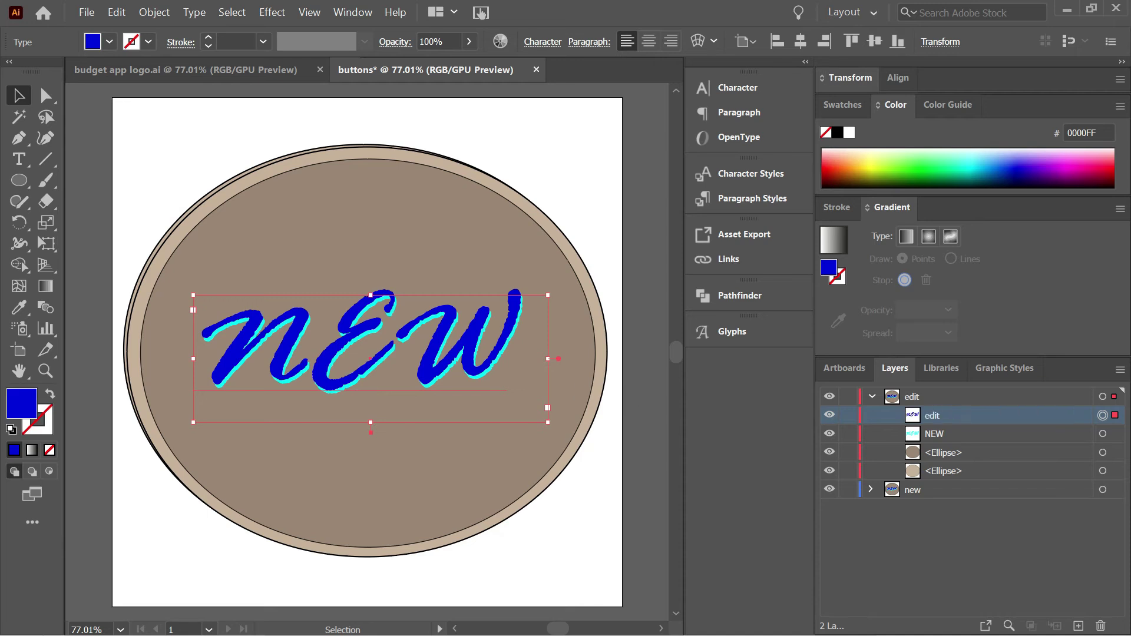
pyautogui.press('t')
pyautogui.doubleClick(493, 334)
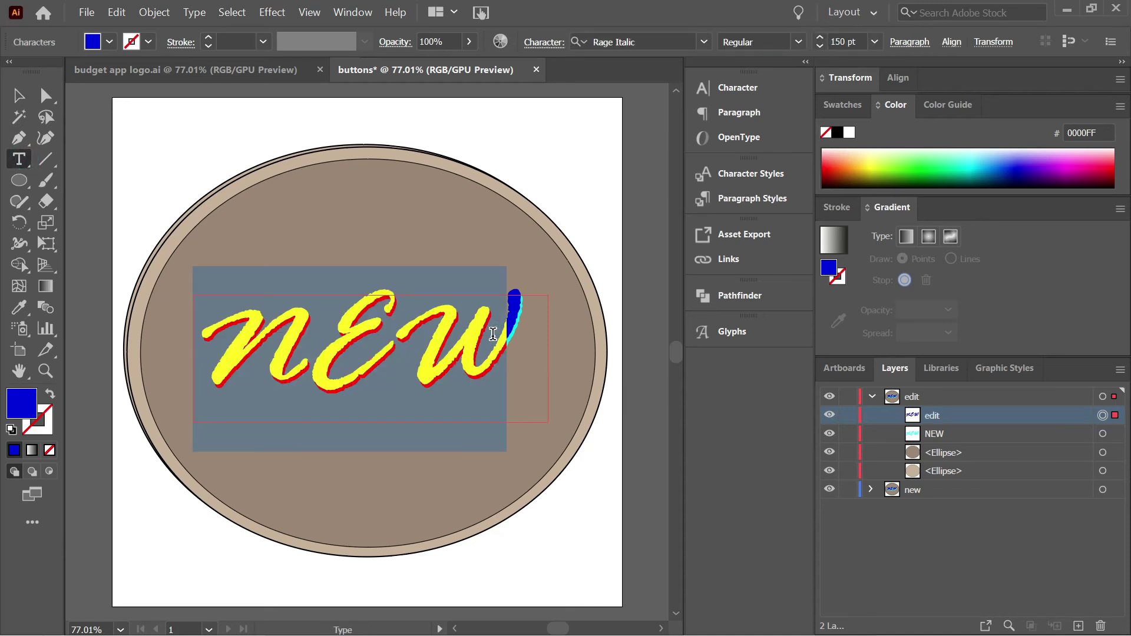
pyautogui.write('Edit')
# Rename the cyan NEW text object in the edit layer as "edit" and change its wording to "Edit".
pyautogui.doubleClick(934, 433)
pyautogui.write('edit')
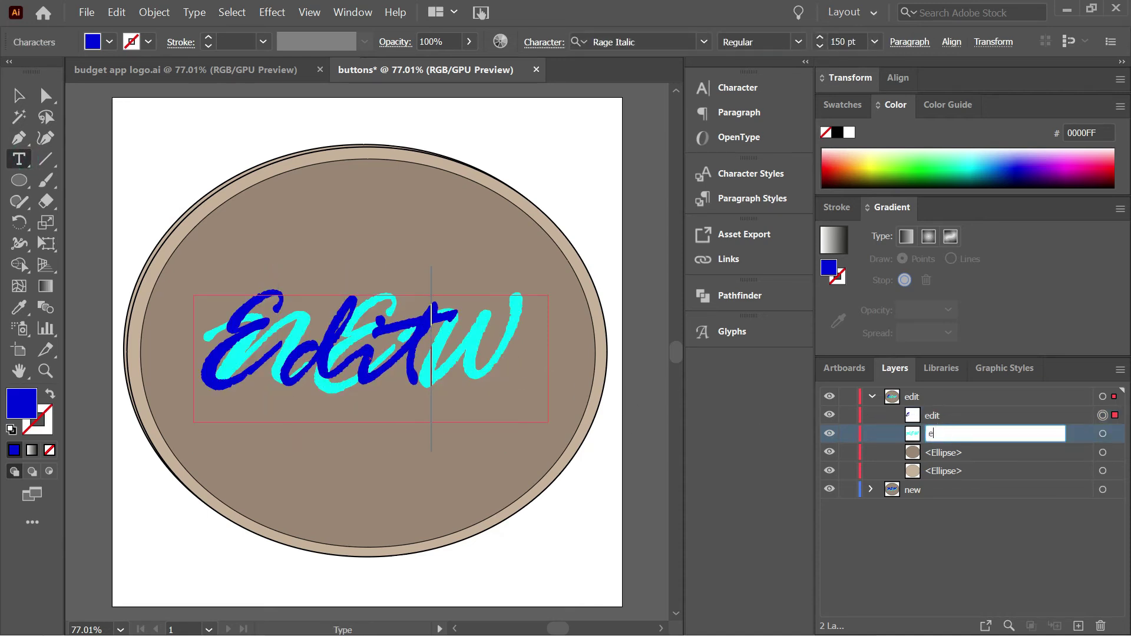
pyautogui.press('Return')
pyautogui.click(19, 96)
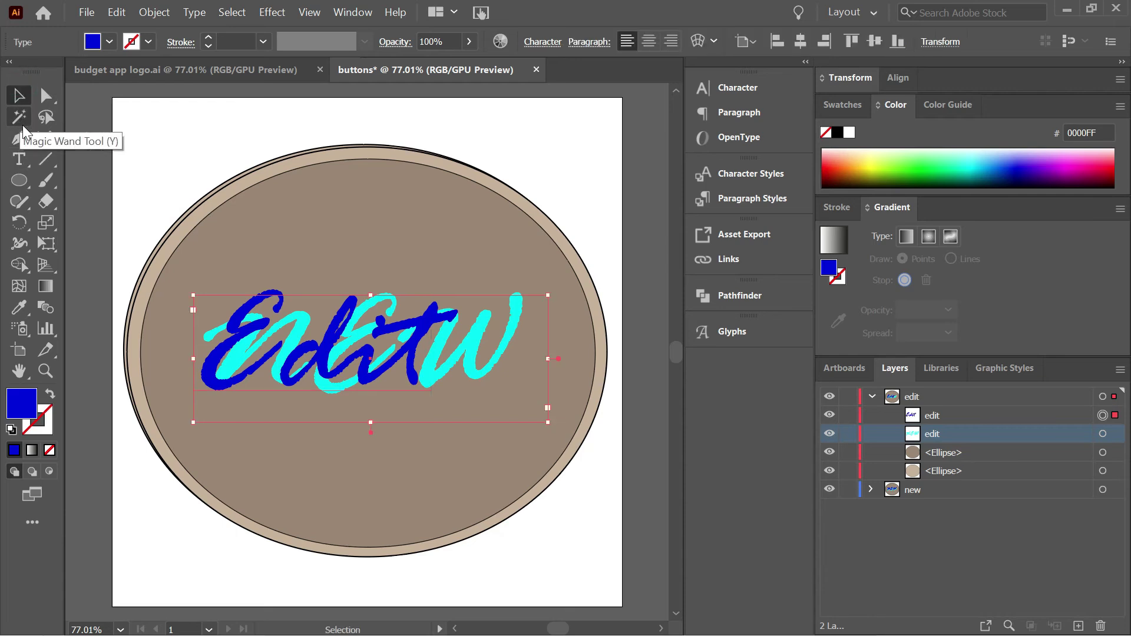
pyautogui.doubleClick(468, 337)
pyautogui.write('Edit')
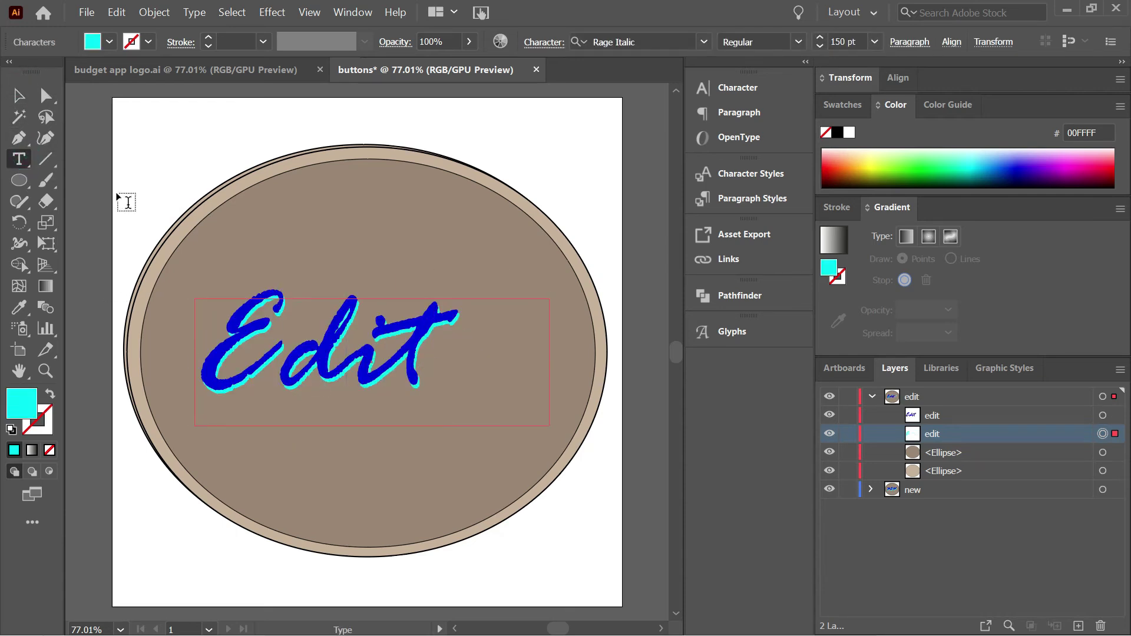
# Move both Edit texts in the edit layer toward the centre of the oval and resize their text frames.
pyautogui.click(18, 96)
pyautogui.click(113, 152)
pyautogui.click(1102, 433)
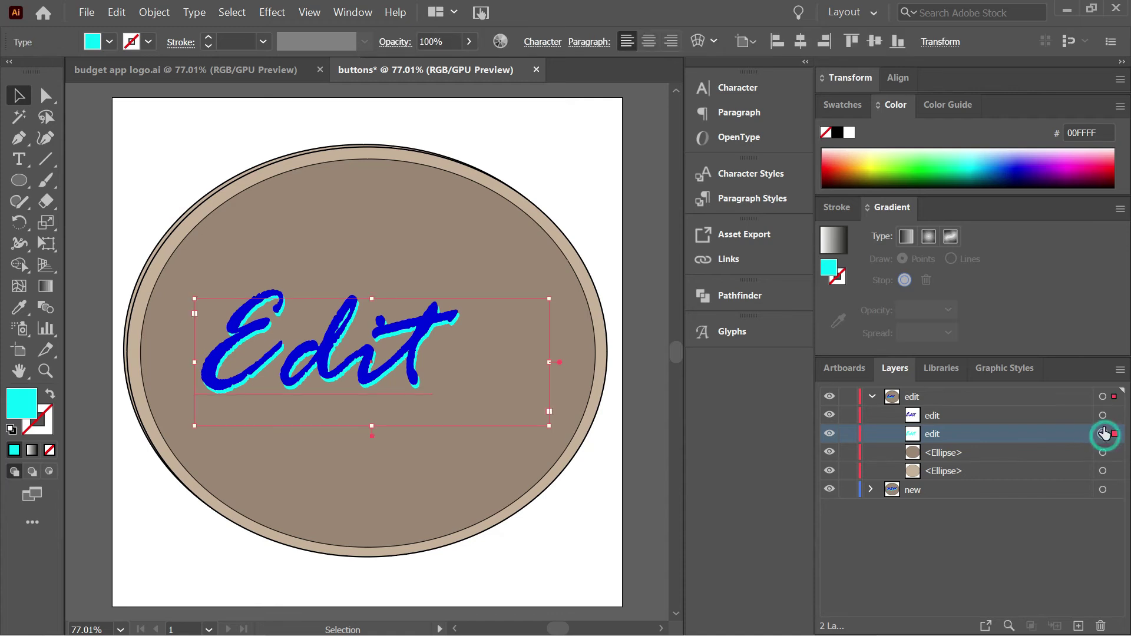
pyautogui.keyDown('shift'); pyautogui.click(1102, 415); pyautogui.keyUp('shift')
pyautogui.moveTo(293, 349); pyautogui.dragTo(333, 333)
pyautogui.moveTo(236, 287); pyautogui.dragTo(207, 275)
pyautogui.moveTo(607, 355); pyautogui.dragTo(497, 353)
# Set both Edit texts to 200 pt and adjust their frames so the whole word fits inside the oval.
pyautogui.doubleClick(835, 41)
pyautogui.write('20')
pyautogui.press('Return')
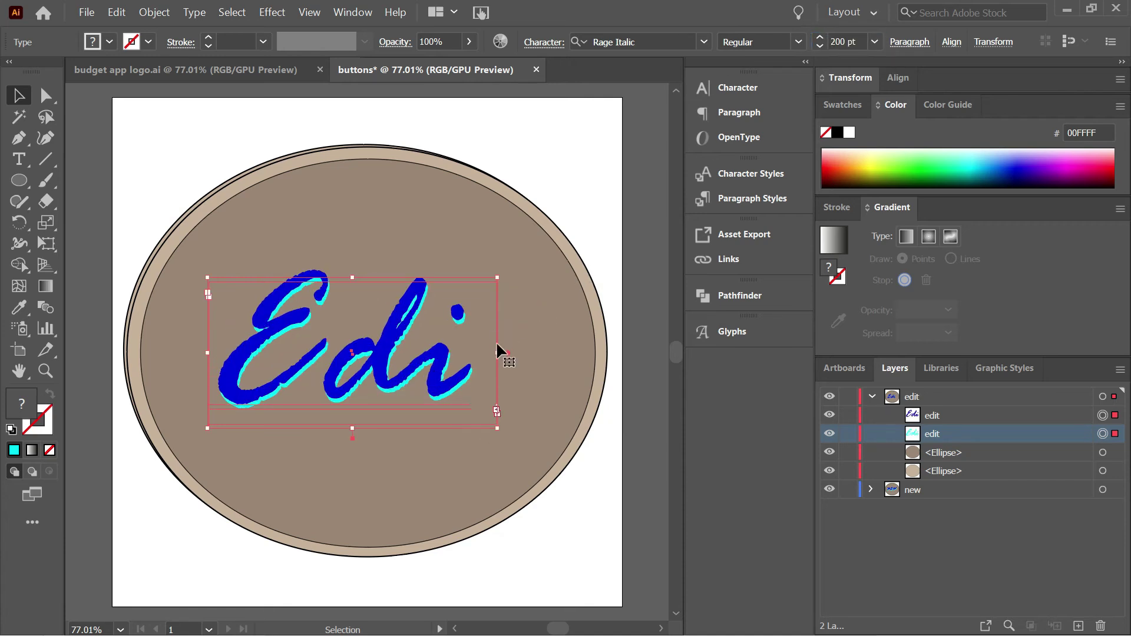
pyautogui.moveTo(498, 357); pyautogui.dragTo(488, 353)
pyautogui.rightClick(617, 440)
pyautogui.click(618, 440)
pyautogui.click(870, 396)
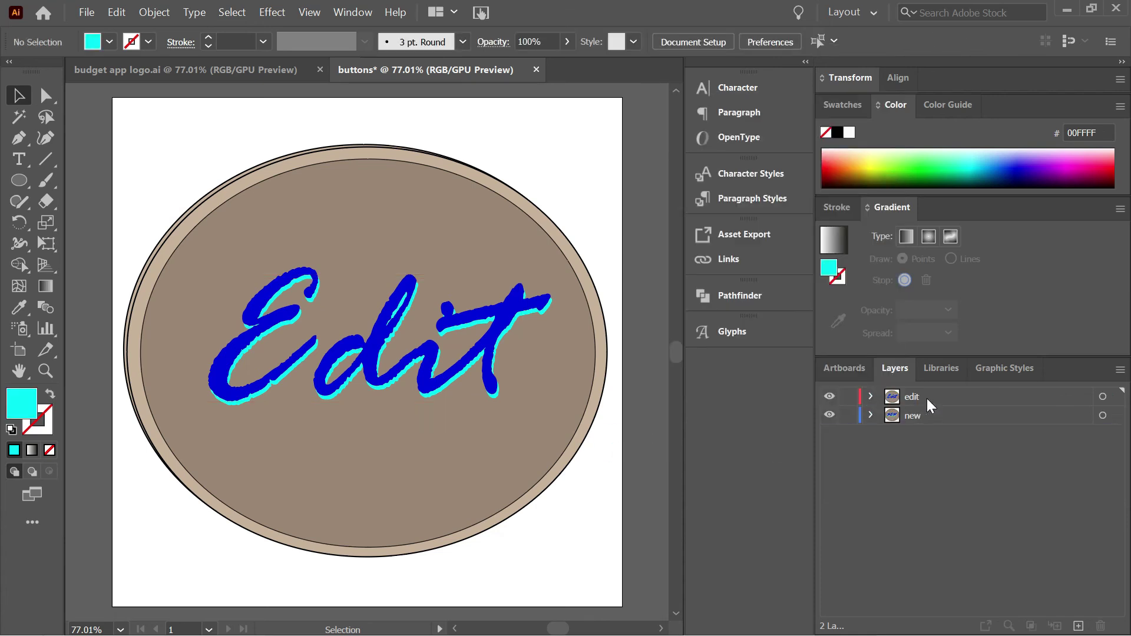
# Create a new layer named "delete" and paste the copied NEW texts and ellipses in place into it.
pyautogui.click(1078, 625)
pyautogui.doubleClick(954, 397)
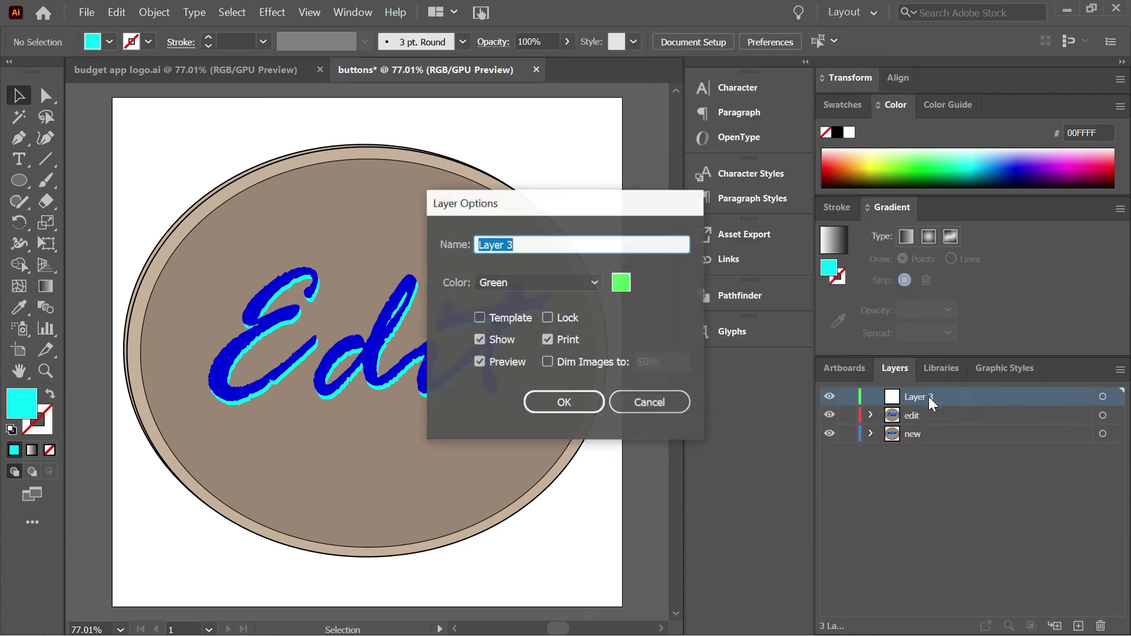
pyautogui.write('delete')
pyautogui.press('Return')
pyautogui.hotkey('ctrl', 'f')
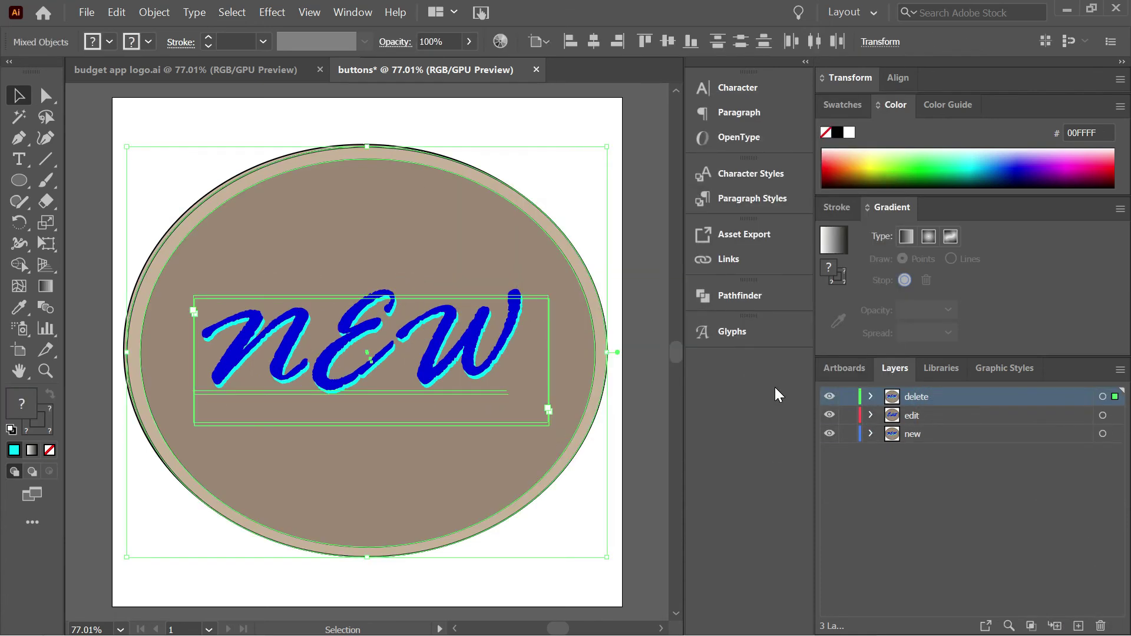
# Rename both NEW text objects in the delete layer as "delete".
pyautogui.click(870, 396)
pyautogui.doubleClick(936, 416)
pyautogui.write('delete')
pyautogui.press('Return')
pyautogui.doubleClick(935, 434)
pyautogui.write('d')
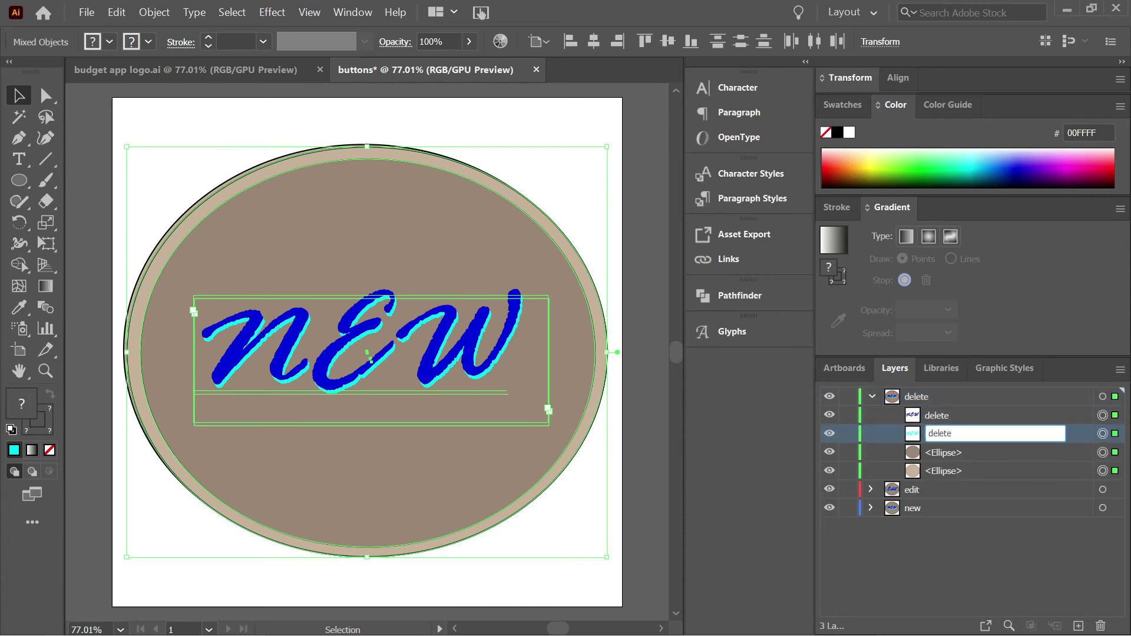
pyautogui.press('Return')
# Change the wording of the blue NEW text in the delete layer to "Delete".
pyautogui.press('t')
pyautogui.doubleClick(478, 357)
pyautogui.write('Delete')
pyautogui.click(934, 418)
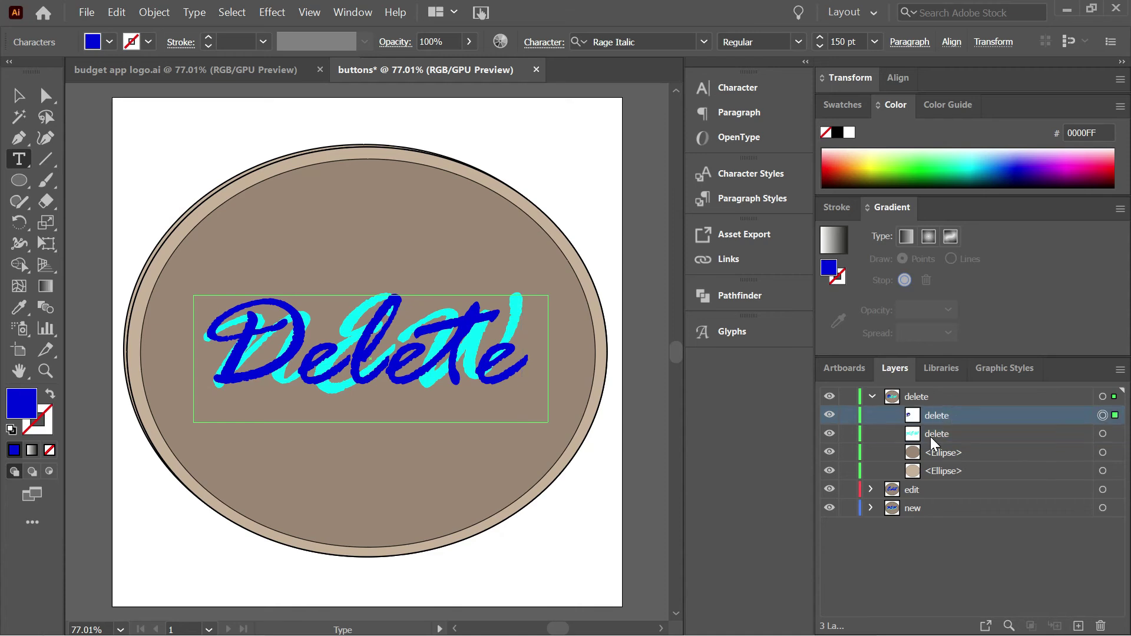
# Try to change the wording of the cyan NEW text behind the blue text to "Delete".
pyautogui.click(936, 435)
pyautogui.click(18, 96)
pyautogui.press('t')
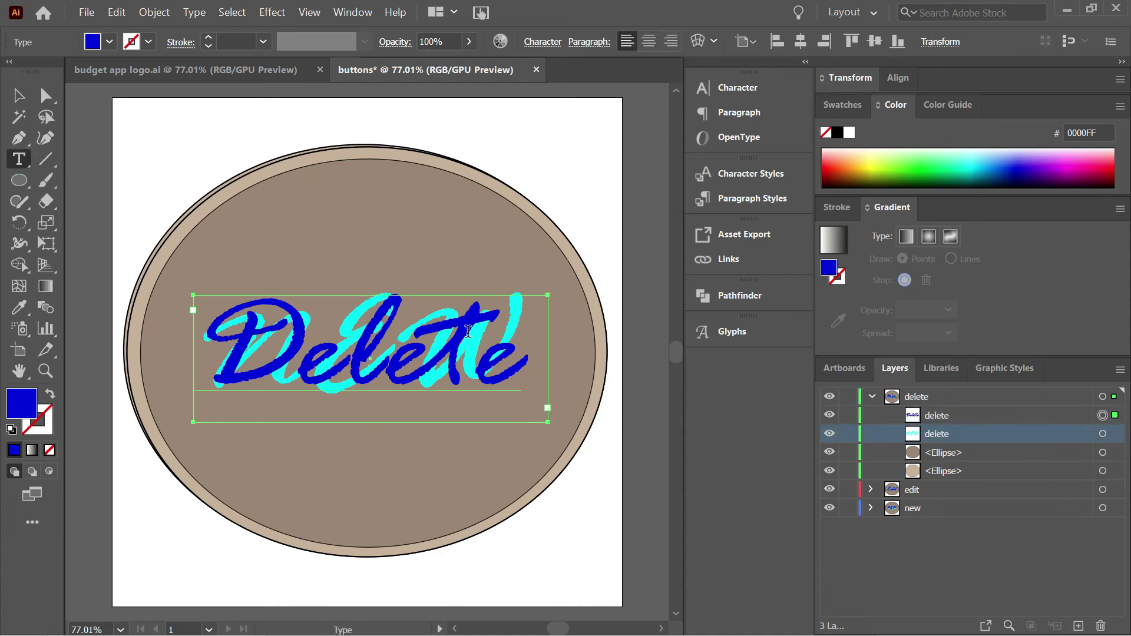
pyautogui.doubleClick(475, 333)
pyautogui.write('Delete')
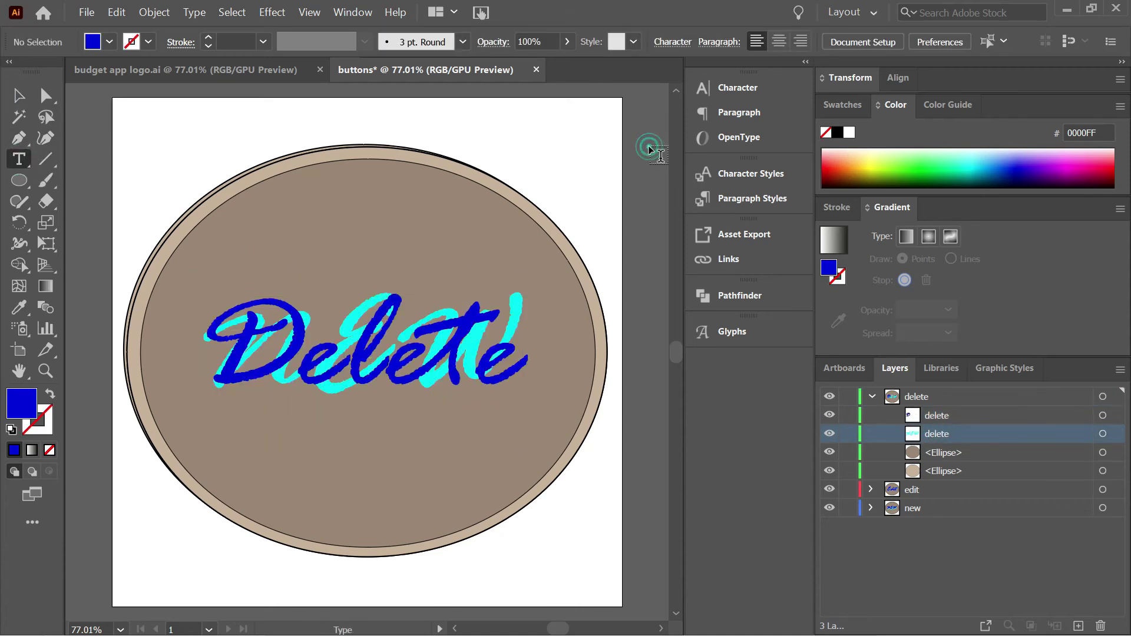
pyautogui.click(1103, 434)
pyautogui.doubleClick(499, 352)
pyautogui.write('Delete')
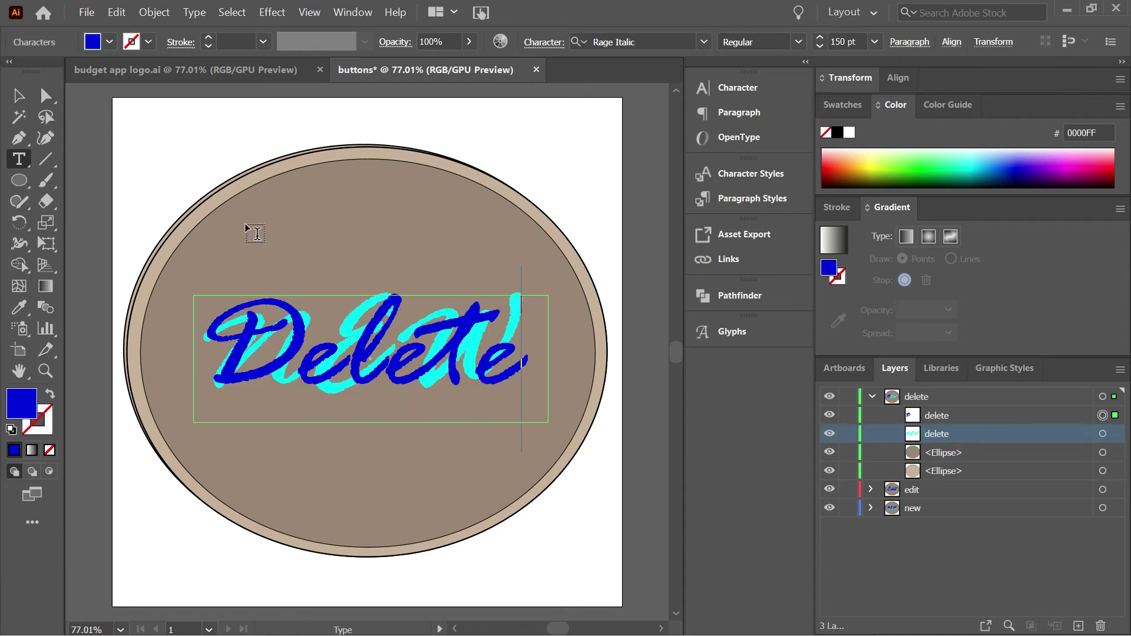
pyautogui.click(18, 96)
pyautogui.click(625, 386)
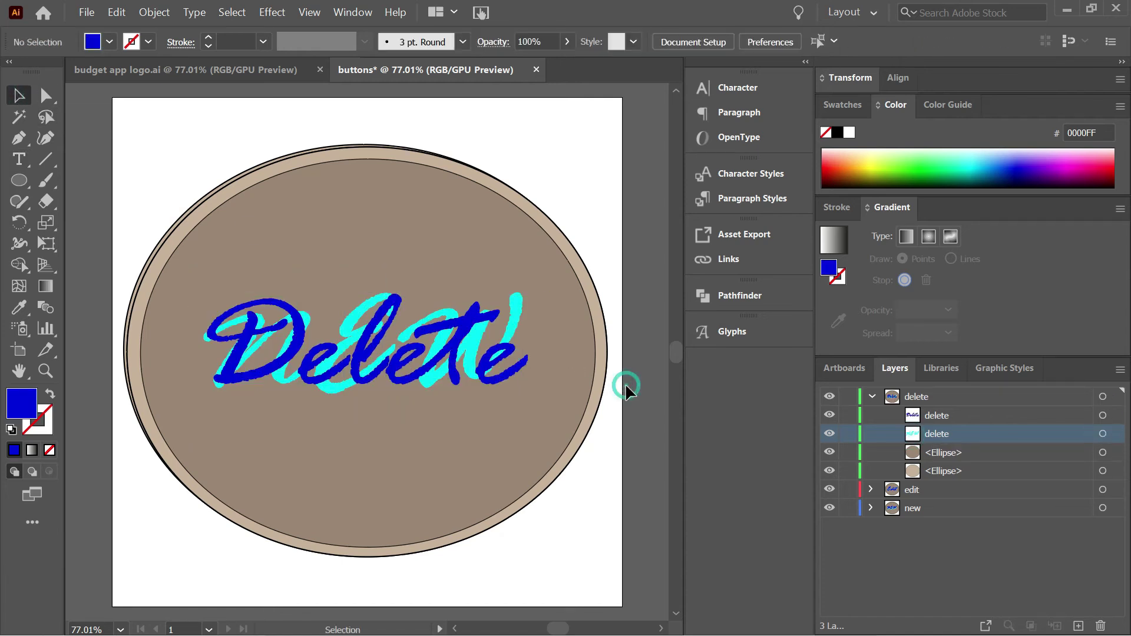
pyautogui.click(1103, 433)
pyautogui.press('t')
pyautogui.doubleClick(518, 327)
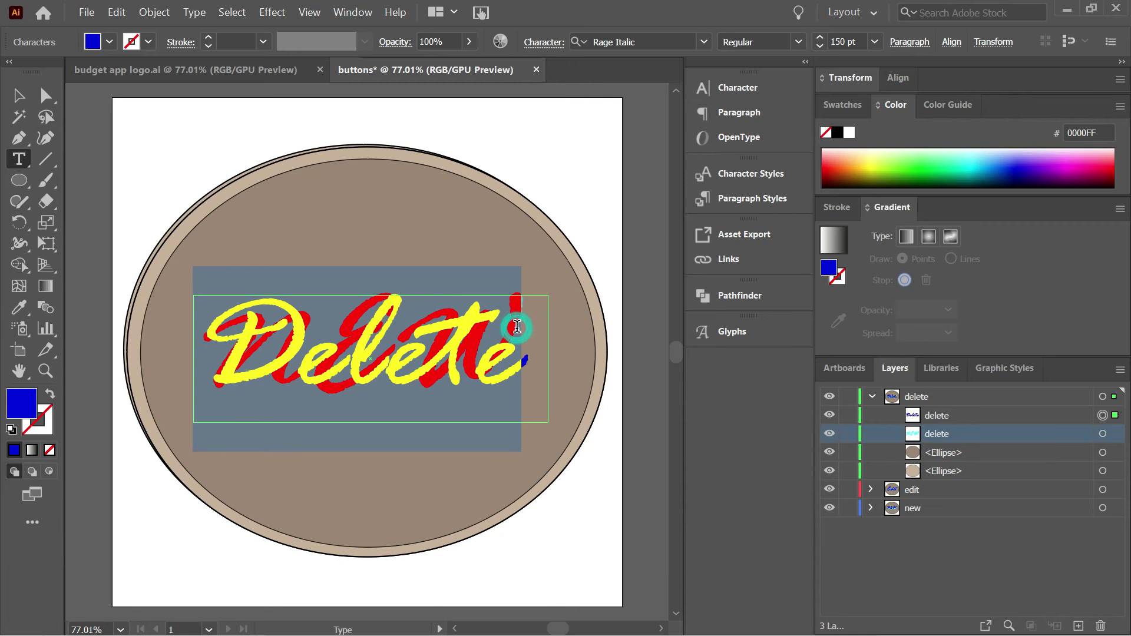
# Hide the blue Delete text, change the cyan NEW text's wording to "Delete", and show the blue text again.
pyautogui.click(1102, 433)
pyautogui.click(830, 415)
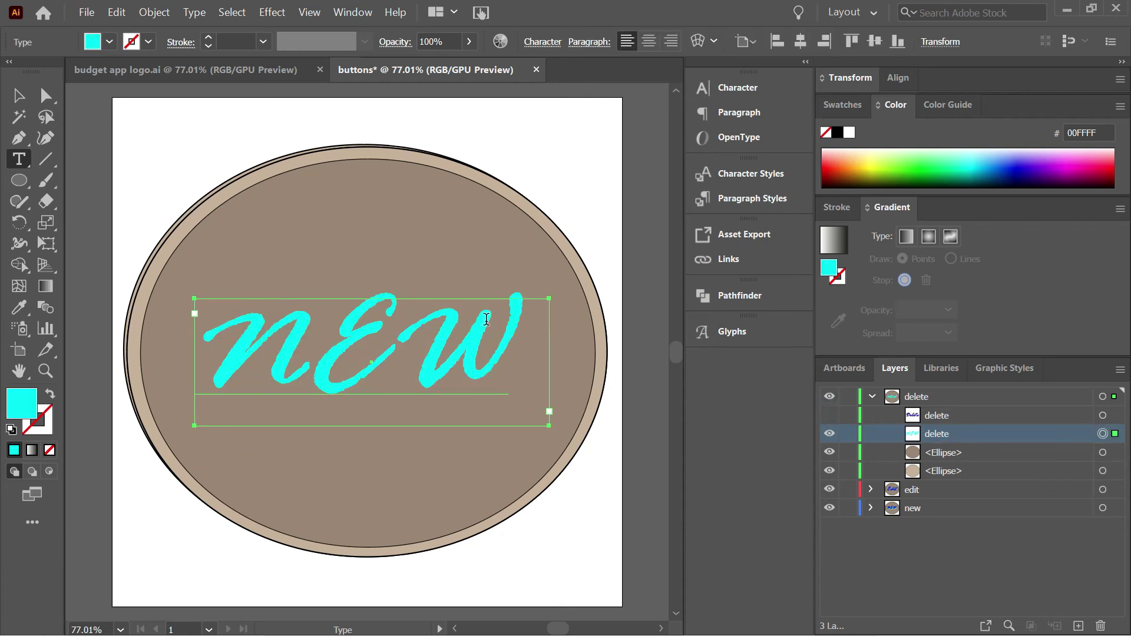
pyautogui.doubleClick(486, 321)
pyautogui.write('Delete')
pyautogui.click(829, 415)
pyautogui.press('Escape')
pyautogui.click(871, 396)
# Create a new layer named "cart" and paste the copied NEW texts and ellipses in place into it.
pyautogui.hotkey('alt', 'Tab')
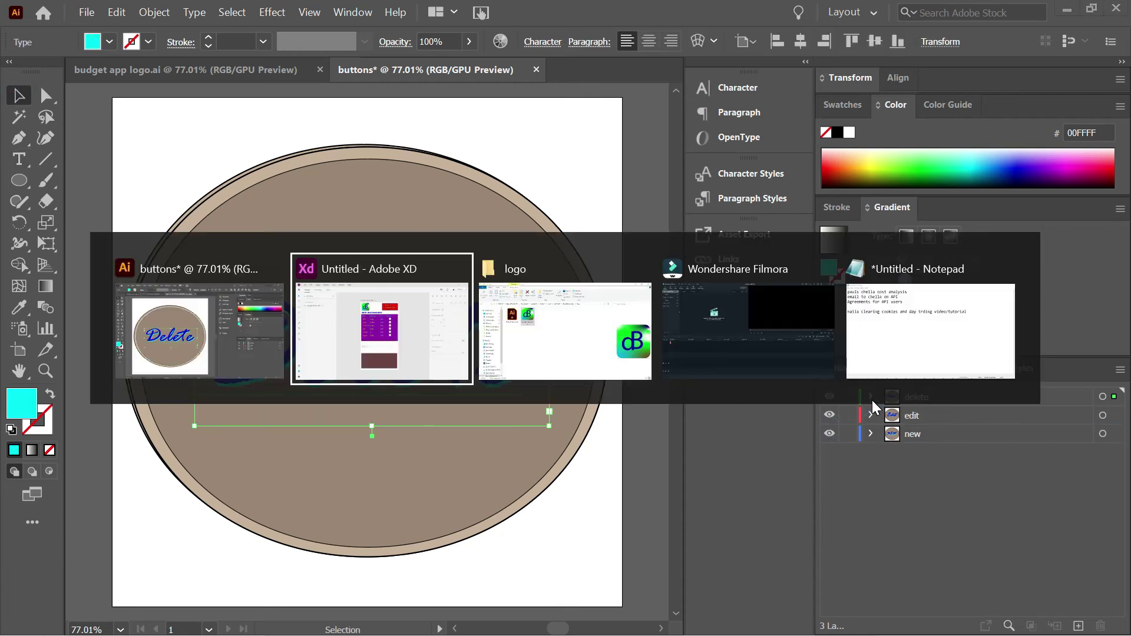
pyautogui.hotkey('alt', 'Tab')
pyautogui.click(1078, 625)
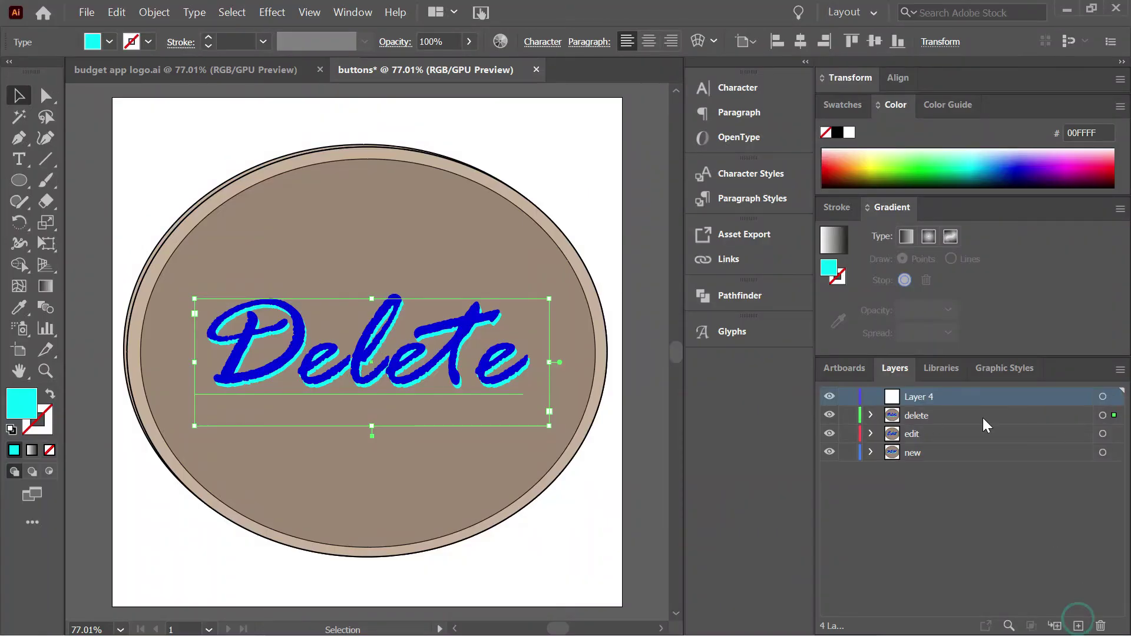
pyautogui.doubleClick(930, 395)
pyautogui.write('a')
pyautogui.write('art')
pyautogui.press('Return')
pyautogui.hotkey('ctrl', 'f')
# Rename the blue NEW text object in the cart layer as "cart" and change its wording to "Cart".
pyautogui.click(872, 396)
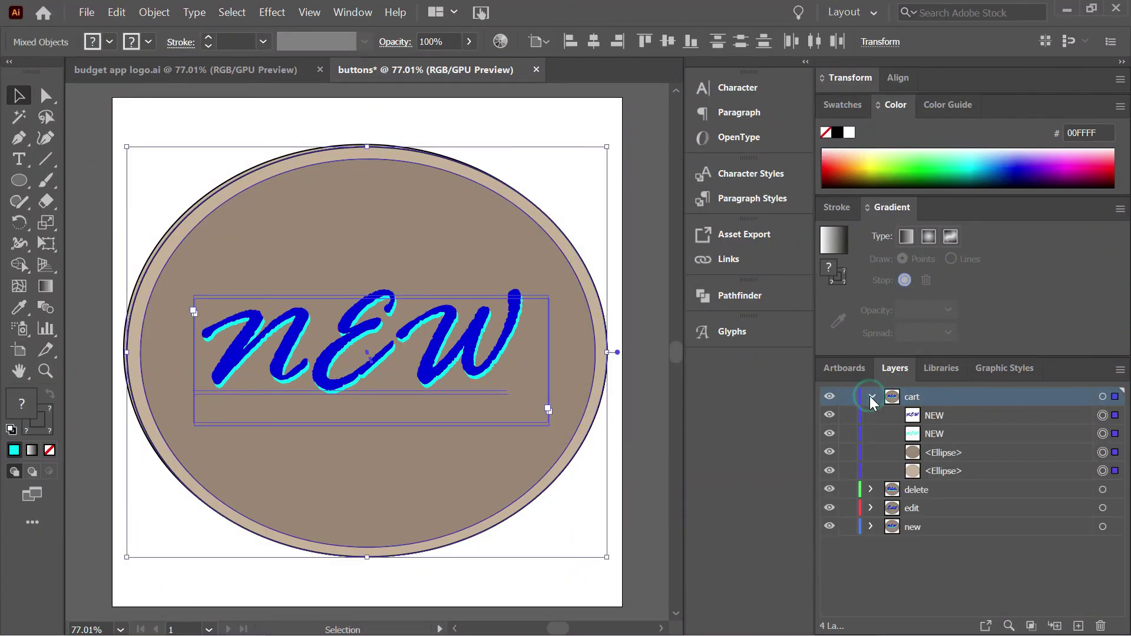
pyautogui.doubleClick(933, 415)
pyautogui.write('cart')
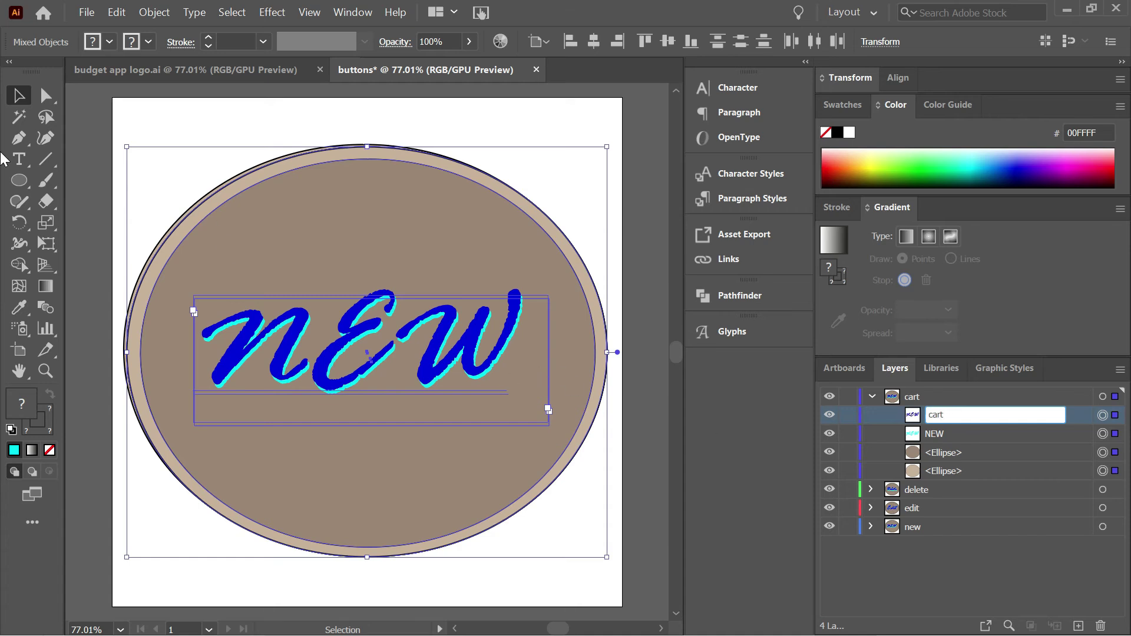
pyautogui.press('Return')
pyautogui.press('t')
pyautogui.doubleClick(498, 370)
pyautogui.write('Cart')
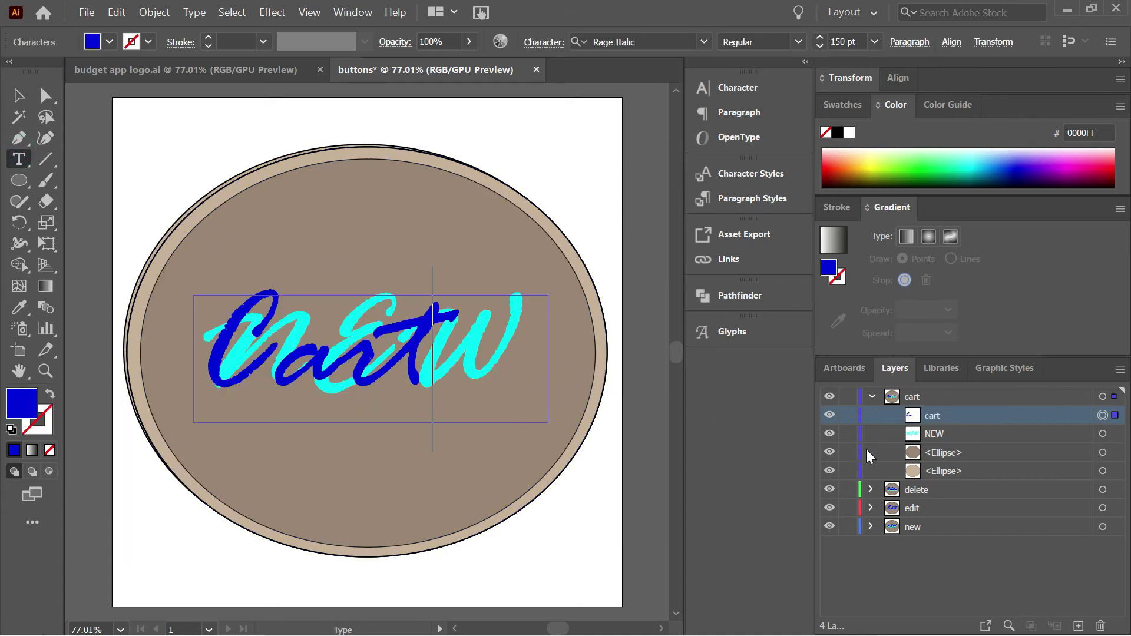
# Hide the blue Cart text, change the cyan NEW text's wording to "Cart", and show the blue text again.
pyautogui.click(1102, 434)
pyautogui.click(829, 414)
pyautogui.doubleClick(457, 341)
pyautogui.write('Cart')
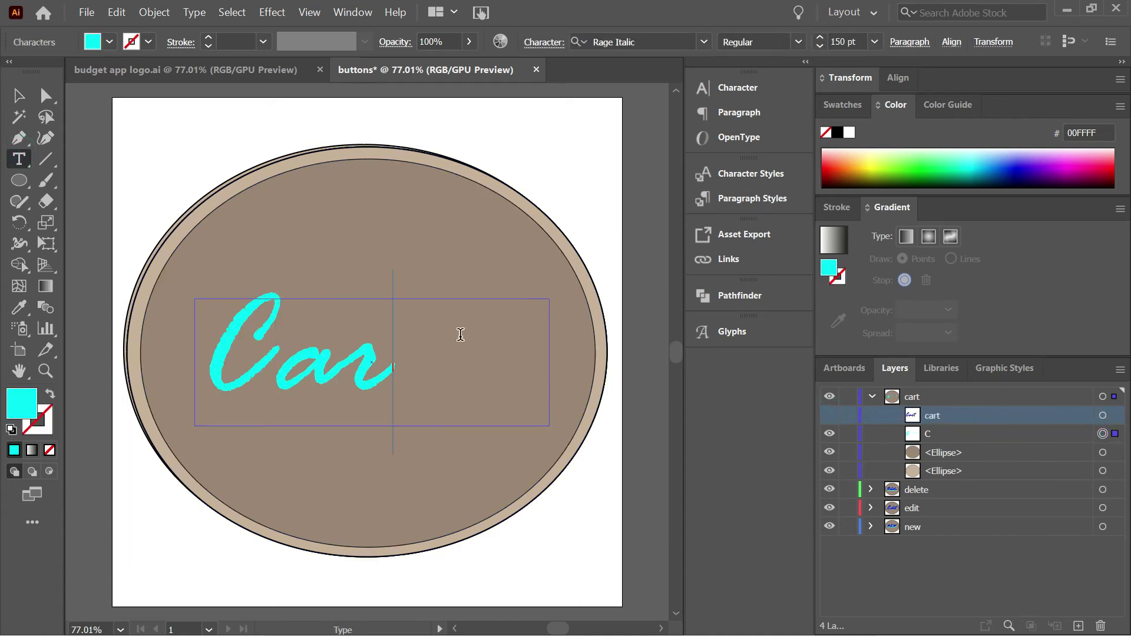
pyautogui.click(829, 415)
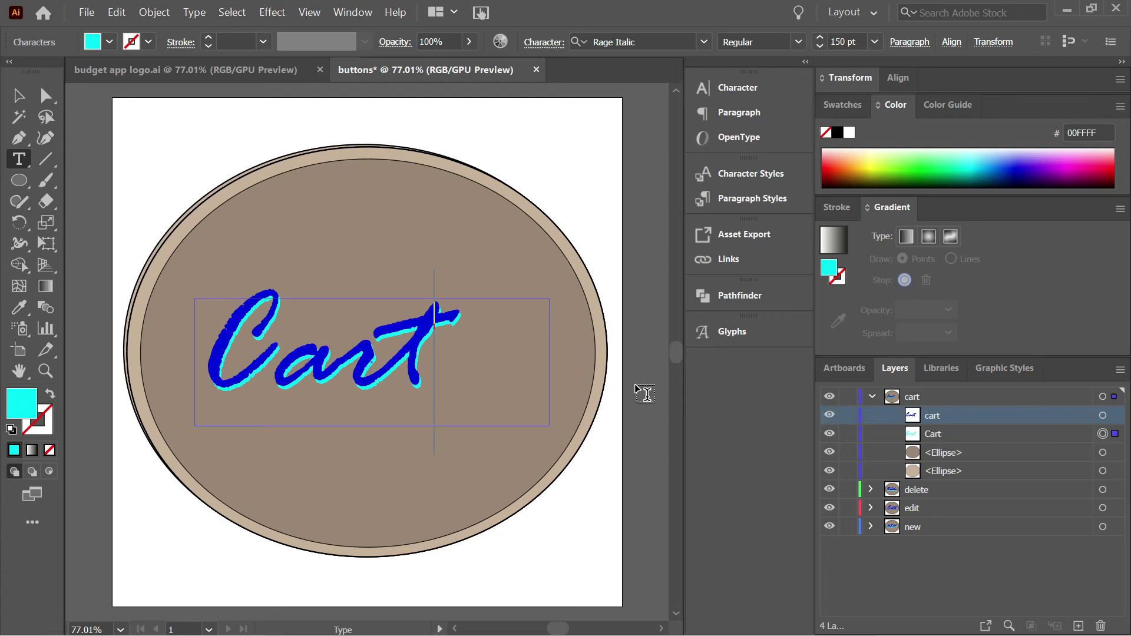
# Narrow the cyan Cart text's frame and move both Cart texts together toward the centre of the oval.
pyautogui.click(17, 94)
pyautogui.click(504, 361)
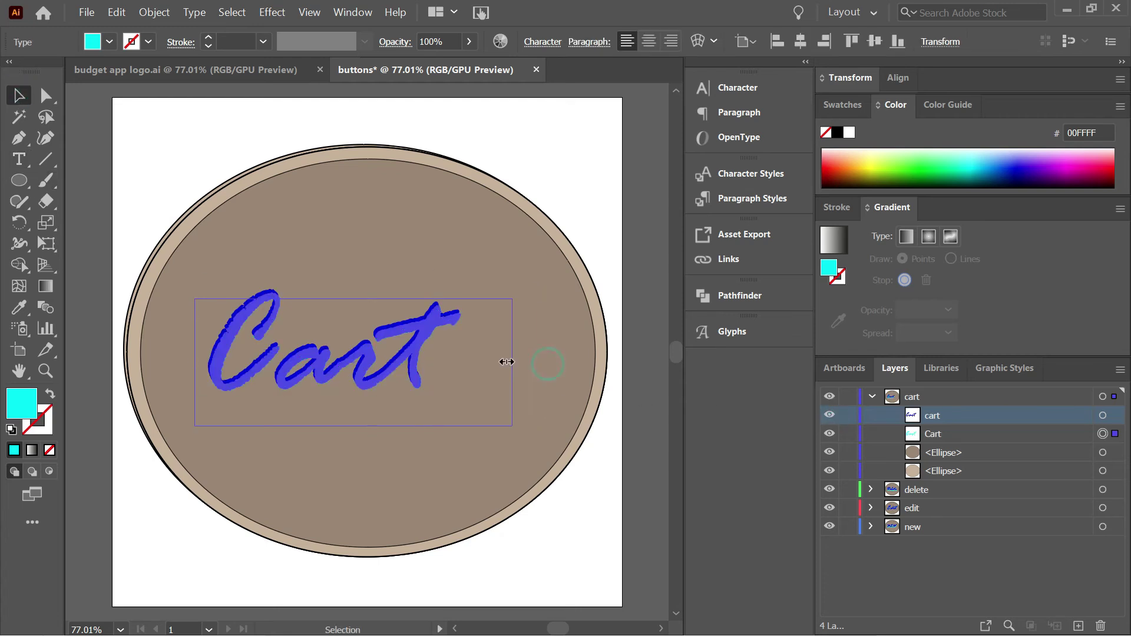
pyautogui.moveTo(360, 354); pyautogui.dragTo(395, 349)
pyautogui.hotkey('ctrl', 'z')
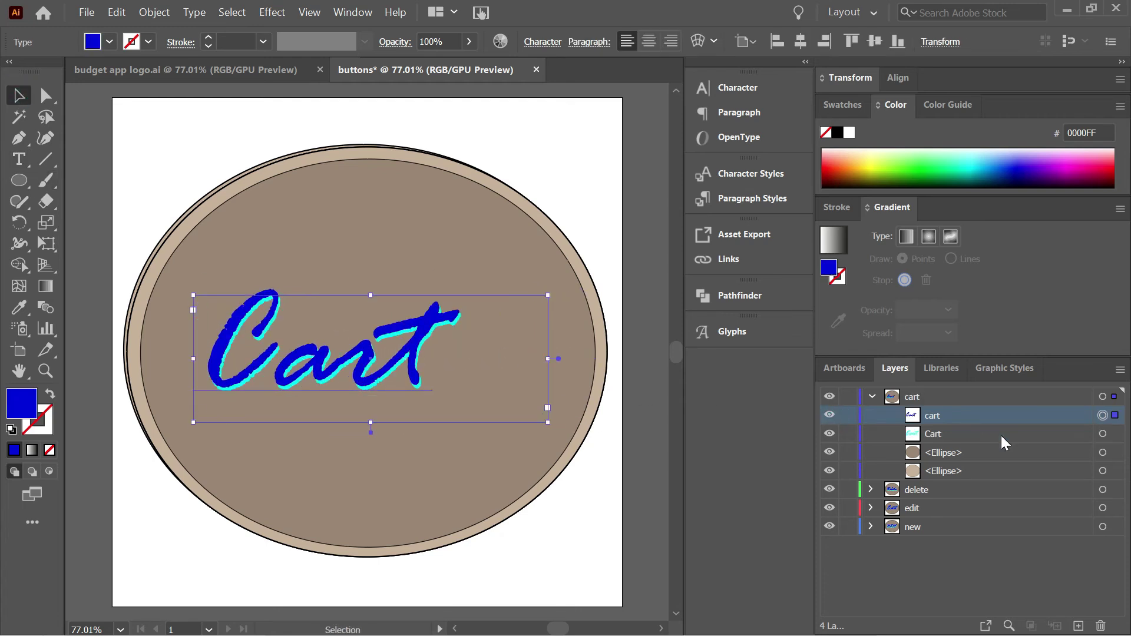
pyautogui.click(1103, 434)
pyautogui.keyDown('shift'); pyautogui.click(1102, 415); pyautogui.keyUp('shift')
pyautogui.moveTo(395, 330)
pyautogui.mouseDown()
pyautogui.moveTo(441, 334)
pyautogui.moveTo(395, 330)
pyautogui.mouseUp()
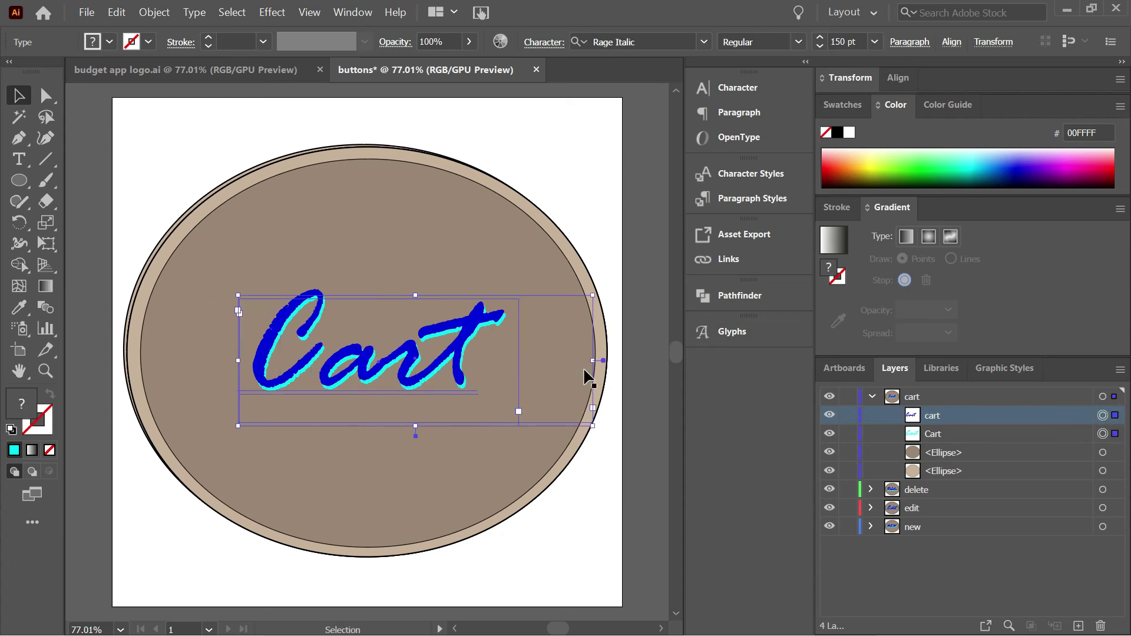
pyautogui.click(527, 373)
pyautogui.click(640, 208)
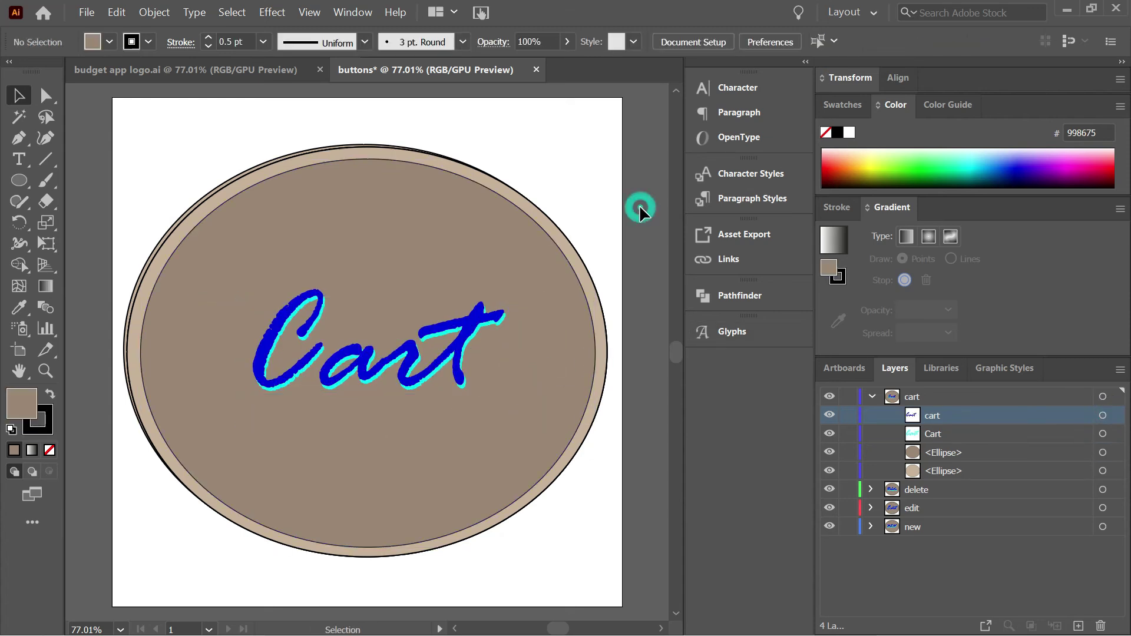
pyautogui.click(872, 397)
# Toggle the visibility of the cart, delete and edit layers to compare the text placement on the buttons.
pyautogui.click(829, 397)
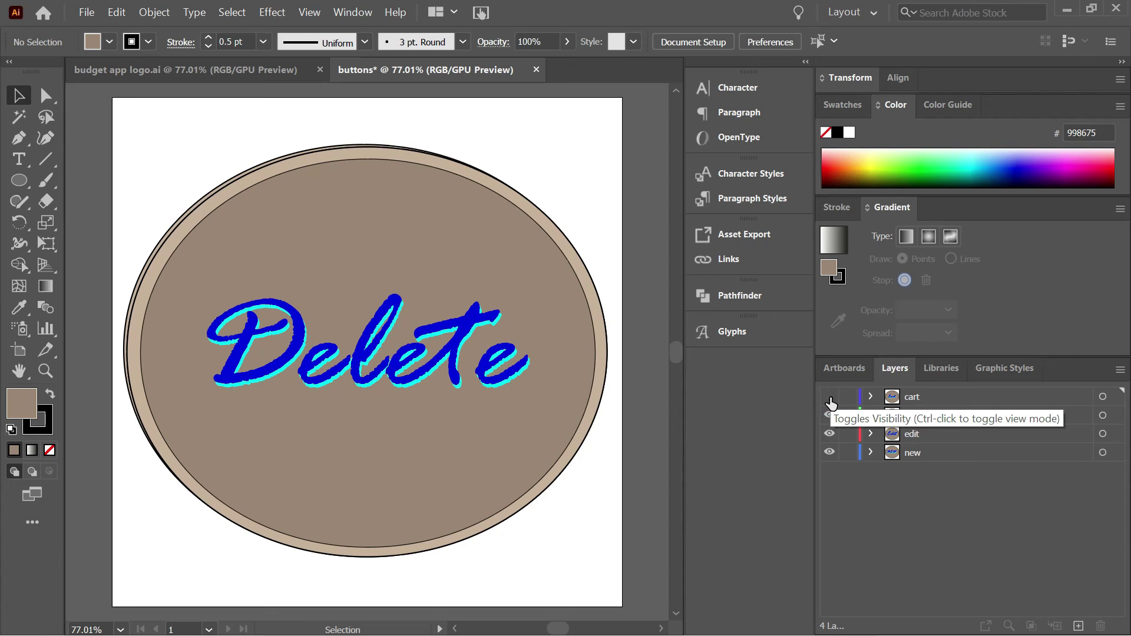
pyautogui.click(829, 397)
pyautogui.click(829, 397)
pyautogui.click(829, 415)
pyautogui.click(828, 434)
pyautogui.click(829, 434)
pyautogui.click(829, 397)
# Create a new layer named "shop" and paste the copied NEW texts and ellipses in place into it.
pyautogui.hotkey('alt', 'Tab')
pyautogui.hotkey('alt', 'Tab')
pyautogui.click(1079, 626)
pyautogui.hotkey('ctrl', 'v')
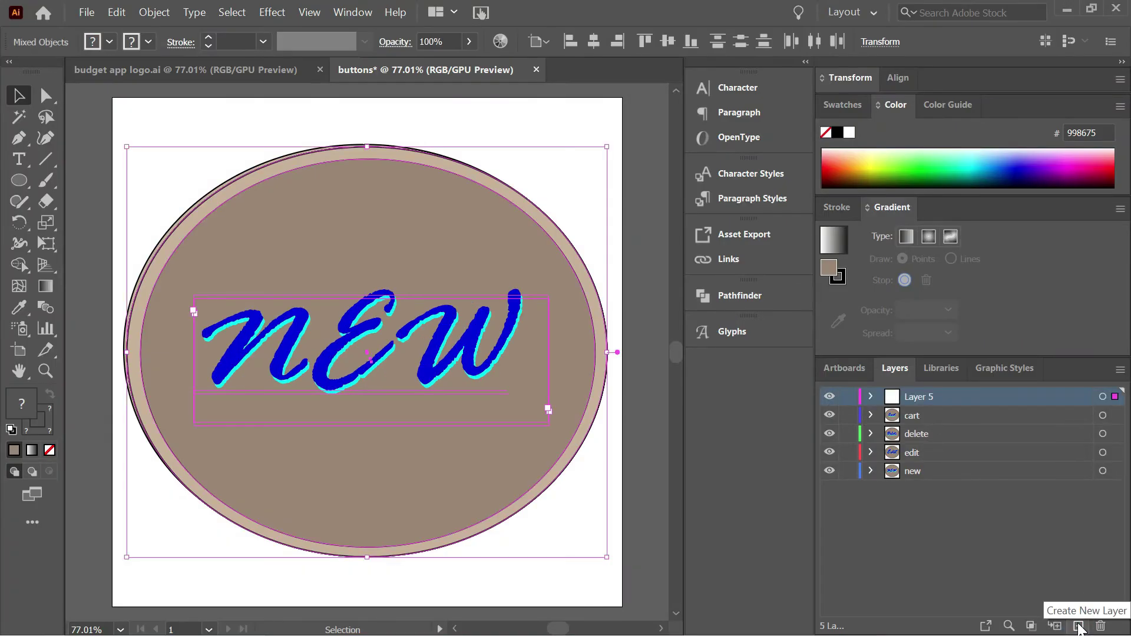
pyautogui.doubleClick(920, 397)
pyautogui.press('Return')
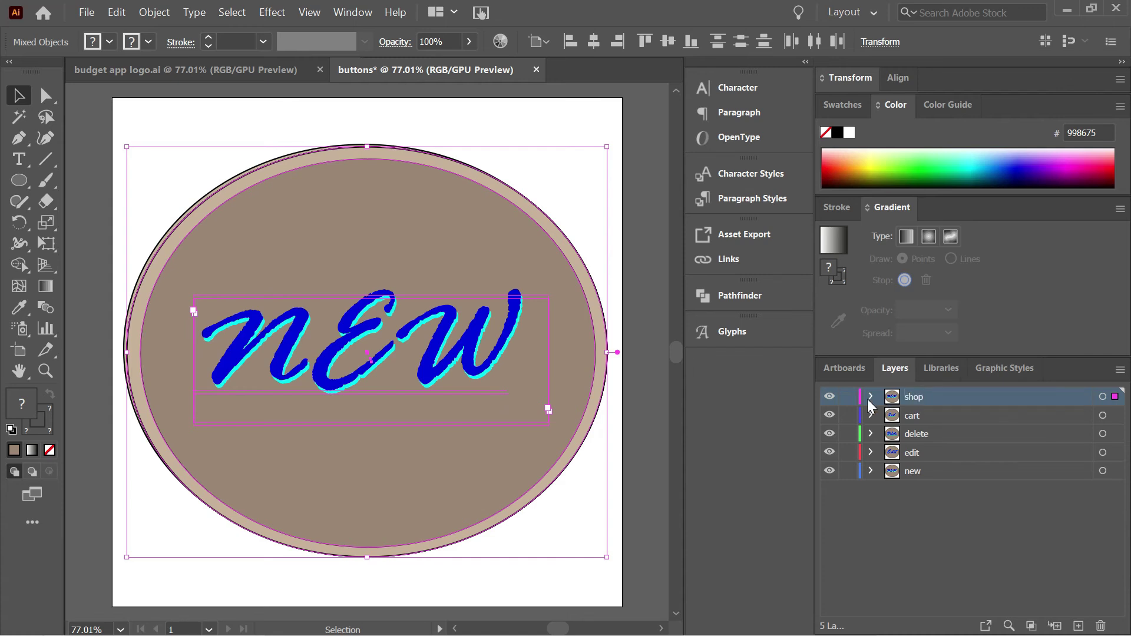
# Change the wording of the blue NEW text in the shop layer to "Shop".
pyautogui.click(870, 397)
pyautogui.click(934, 415)
pyautogui.doubleClick(421, 354)
pyautogui.hotkey('ctrl', 'a')
pyautogui.write('Shop')
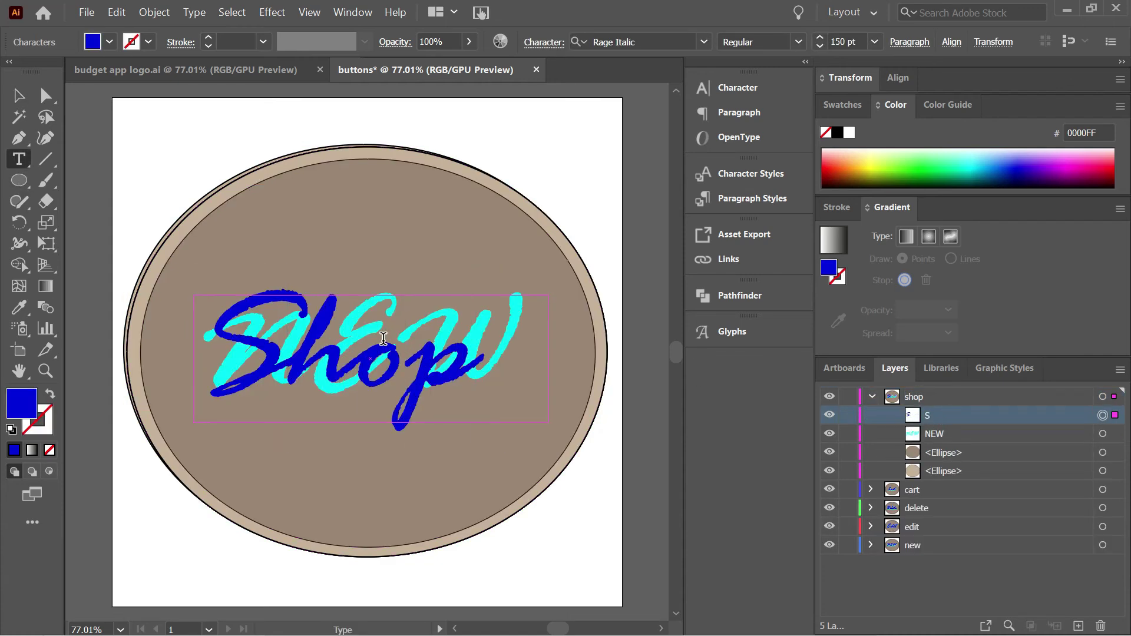
# Hide the blue Shop text, change the cyan NEW text's wording to "Shop", and show the blue text again.
pyautogui.click(826, 416)
pyautogui.click(483, 330)
pyautogui.hotkey('ctrl', 'a')
pyautogui.write('Shop')
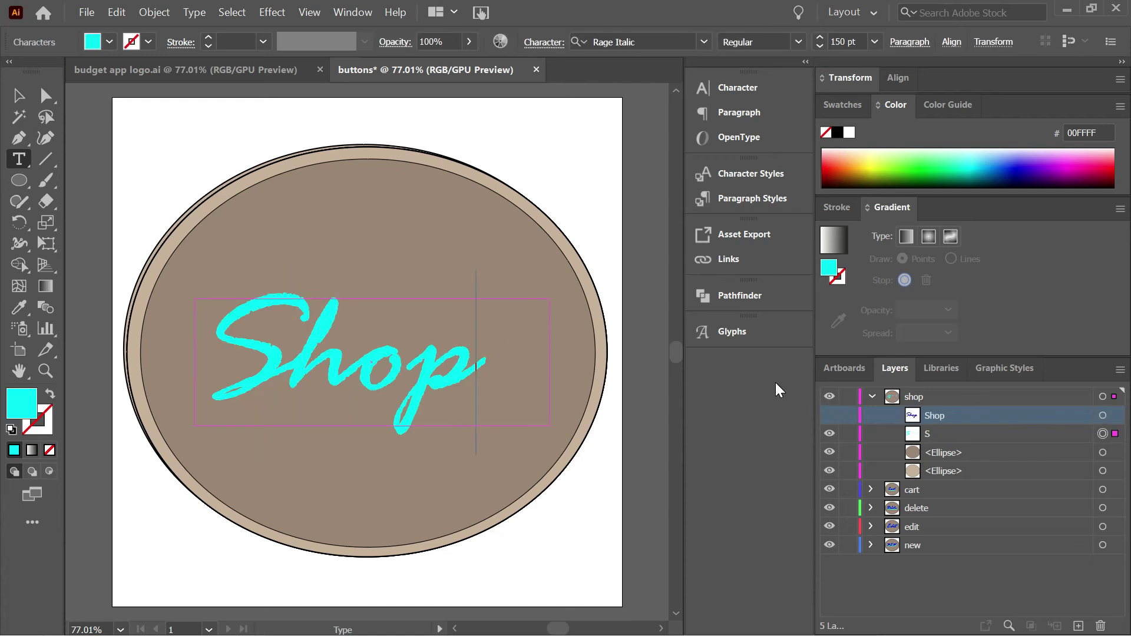
pyautogui.click(829, 416)
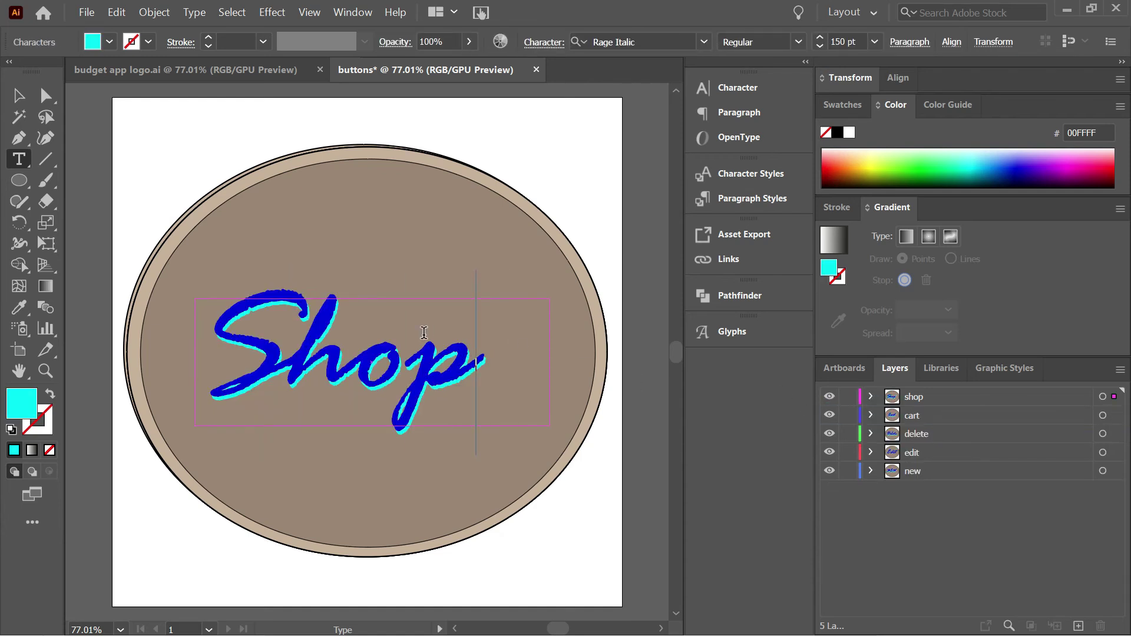
# Select both Shop texts and move them together toward the centre of the oval.
pyautogui.click(18, 96)
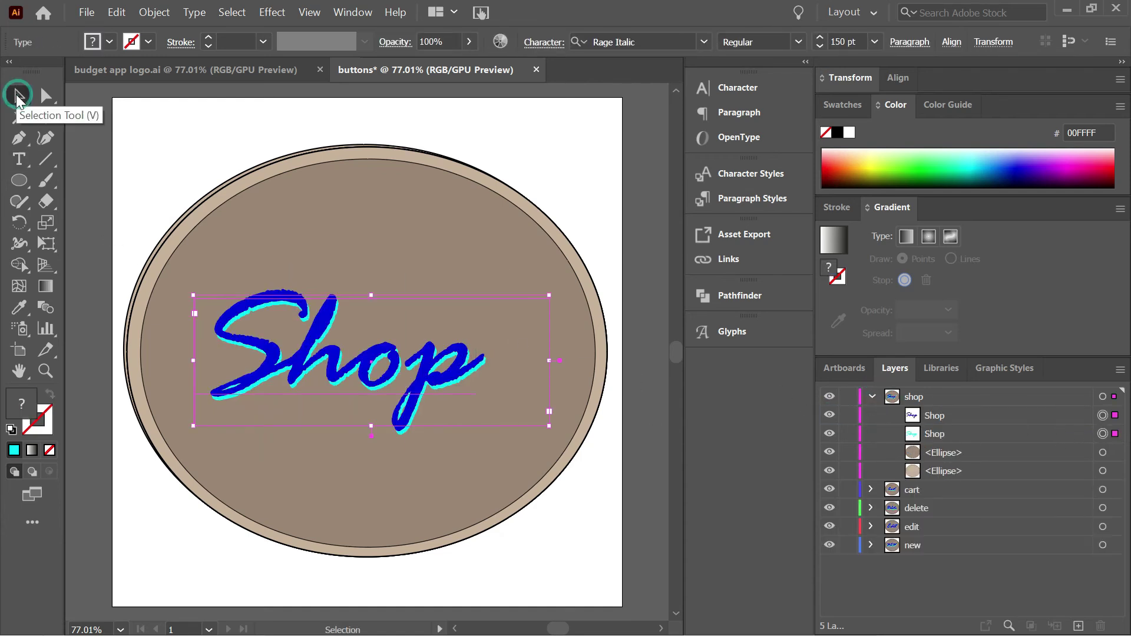
pyautogui.moveTo(373, 345); pyautogui.dragTo(403, 337)
pyautogui.hotkey('ctrl', 'z')
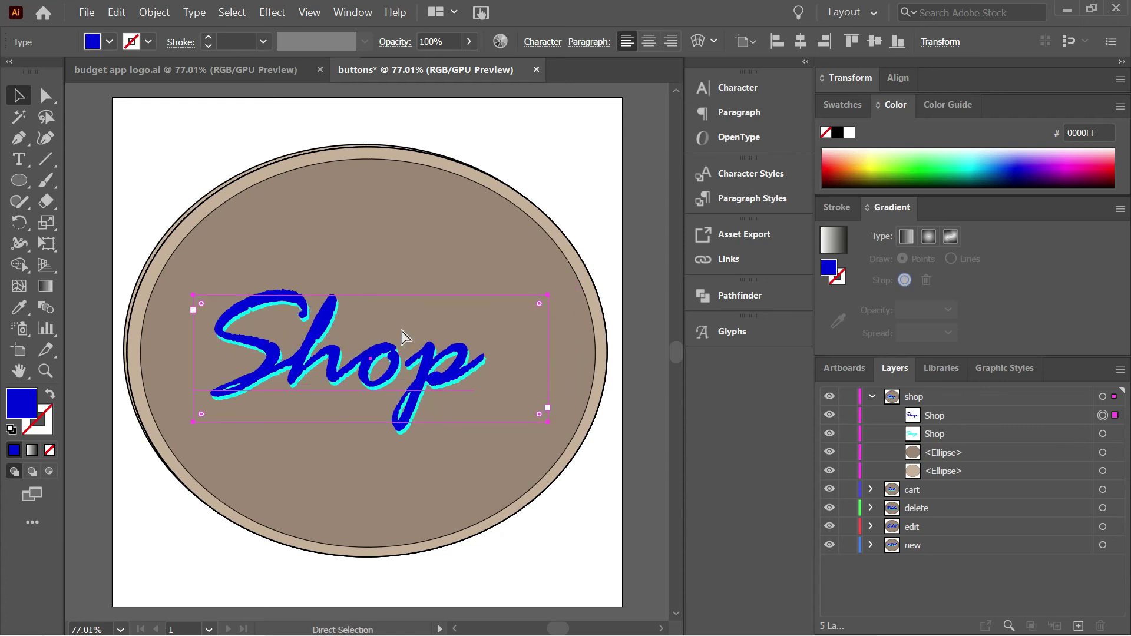
pyautogui.keyDown('shift'); pyautogui.click(1102, 434); pyautogui.keyUp('shift')
pyautogui.moveTo(378, 378); pyautogui.dragTo(410, 370)
pyautogui.click(641, 352)
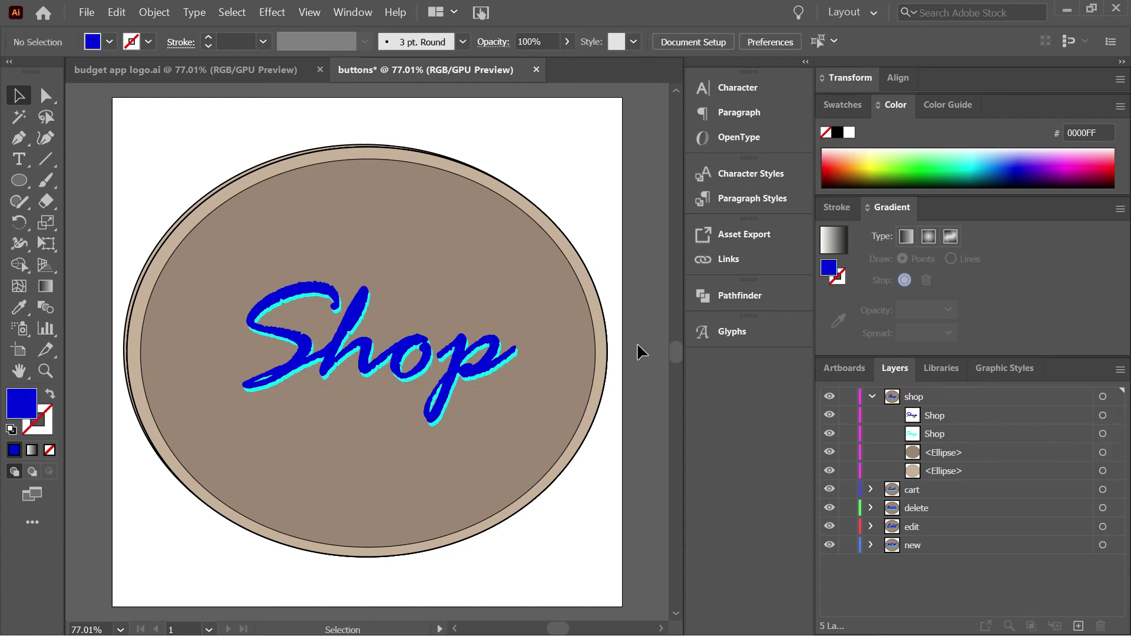
# Collapse the shop layer and hide the shop, cart, delete and edit layers so only the new layer shows.
pyautogui.click(868, 397)
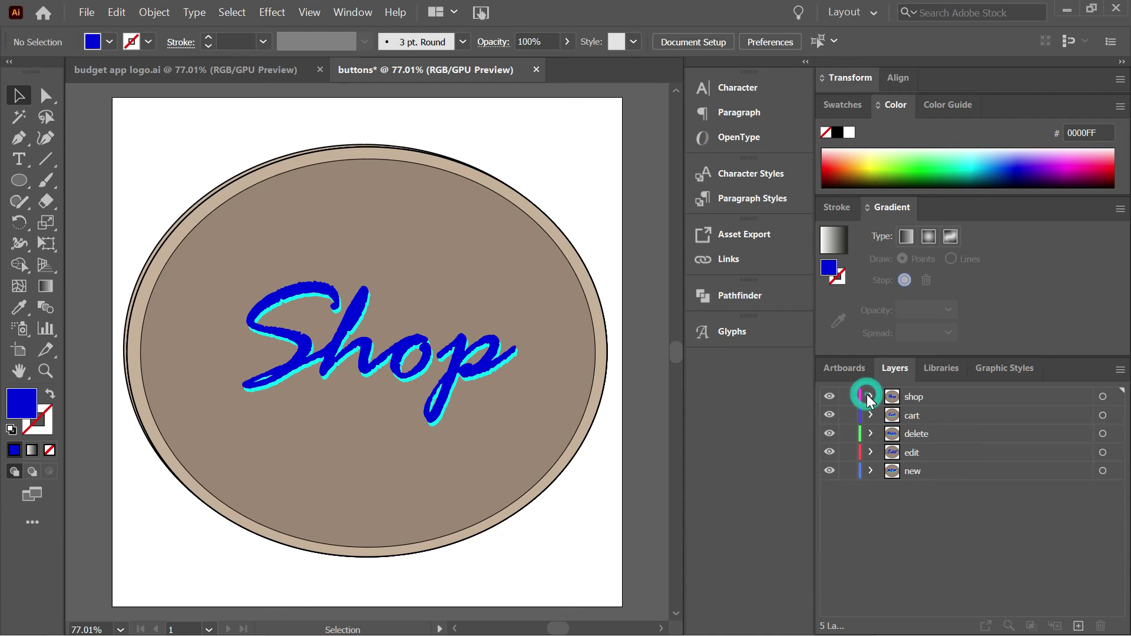
pyautogui.click(829, 396)
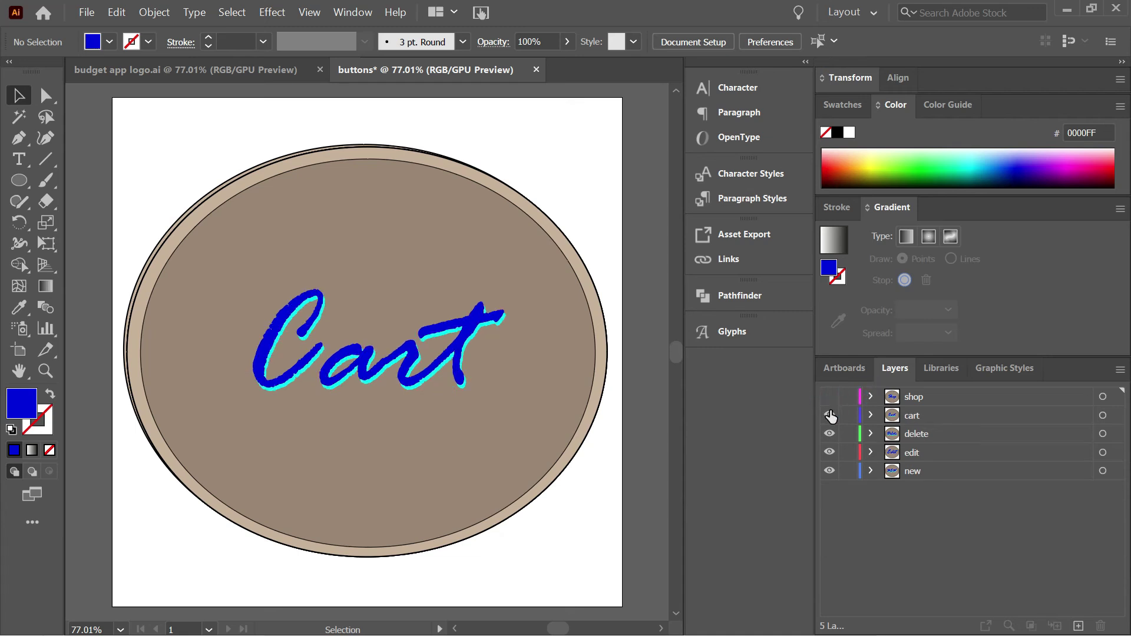
pyautogui.click(830, 416)
pyautogui.click(830, 434)
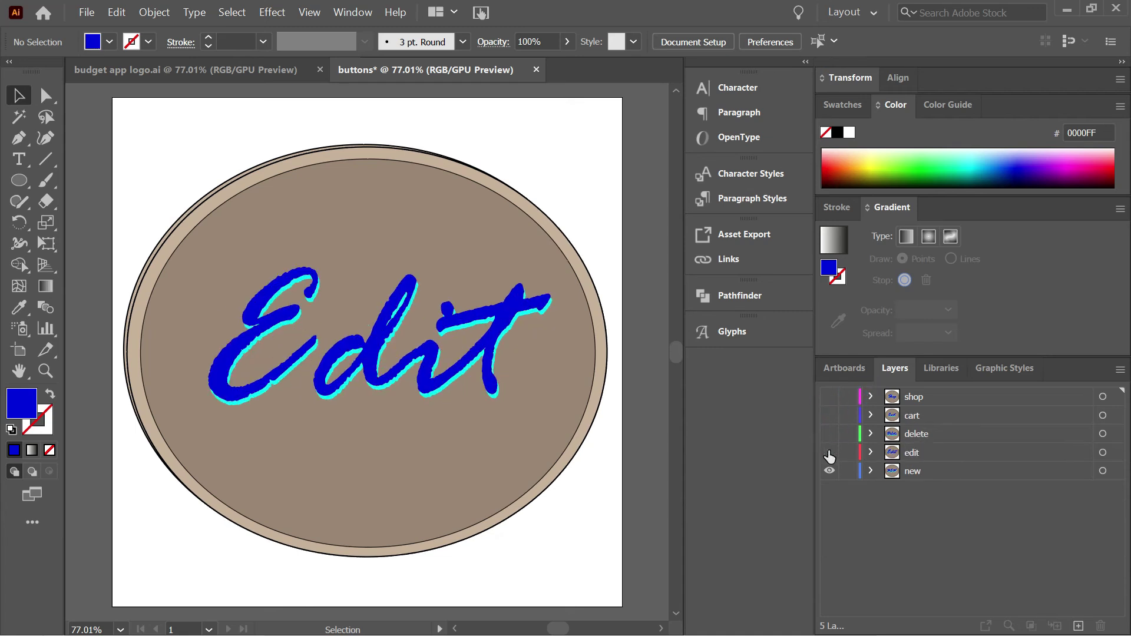
pyautogui.click(829, 453)
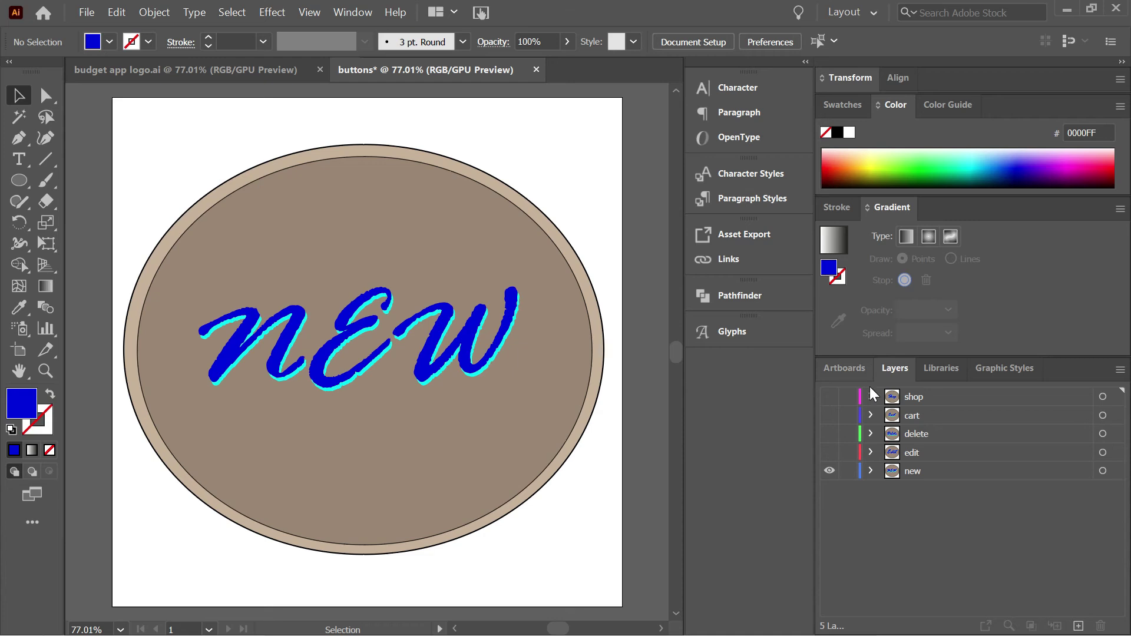
# Select the new layer's artwork, preview it in Save for Web as PNG-24, and close the preview without saving a file.
pyautogui.click(1103, 472)
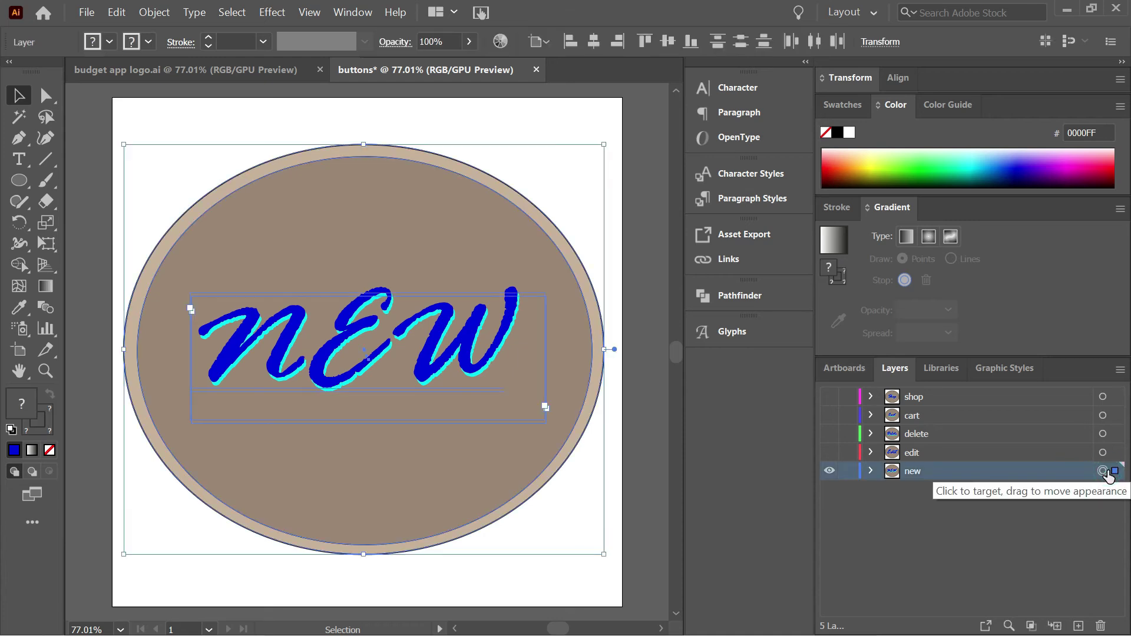
pyautogui.click(85, 16)
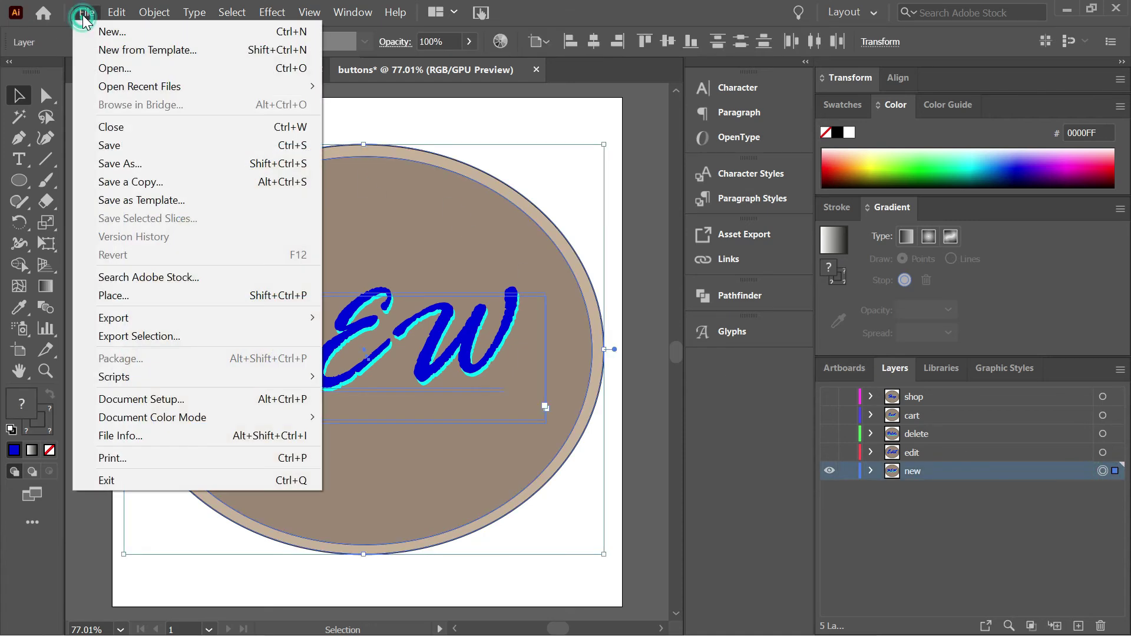
pyautogui.moveTo(307, 318)
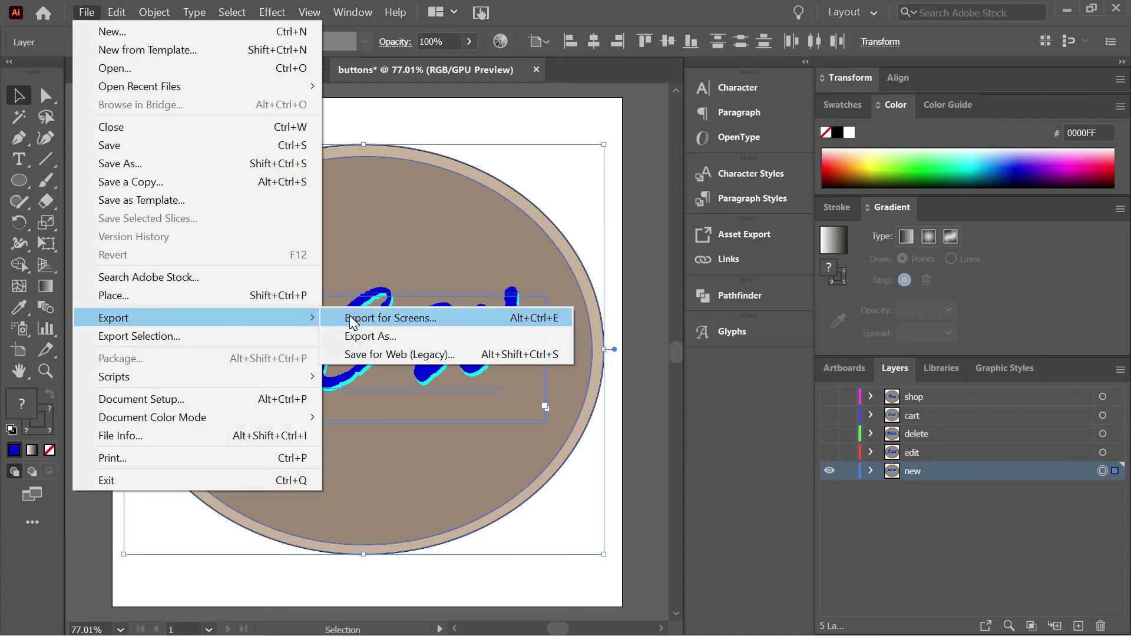
pyautogui.click(380, 354)
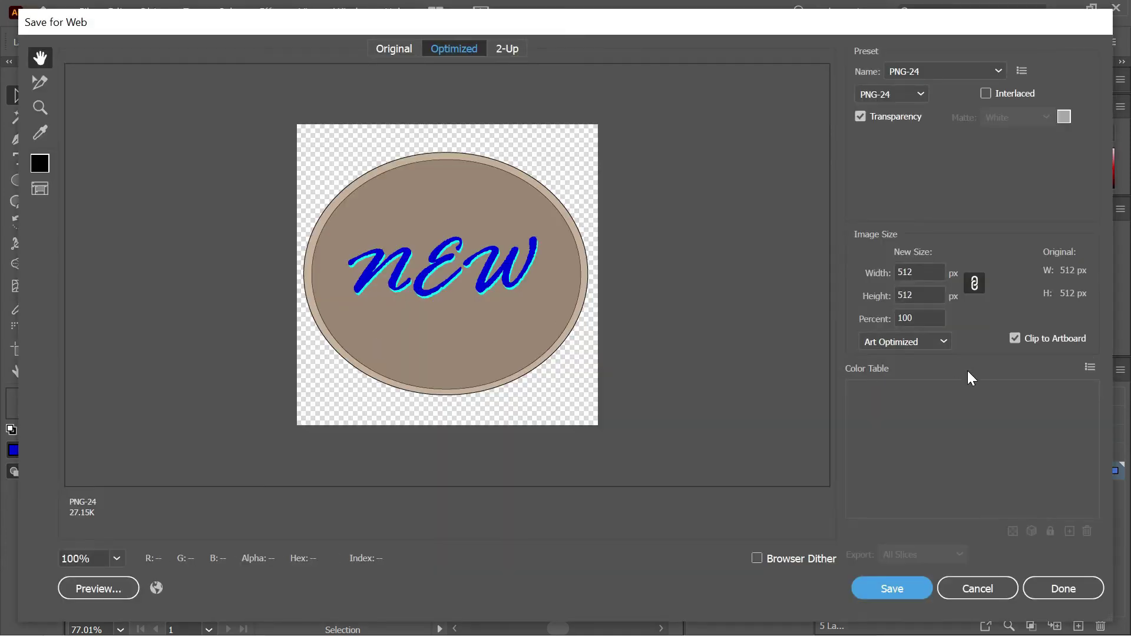
pyautogui.click(1063, 588)
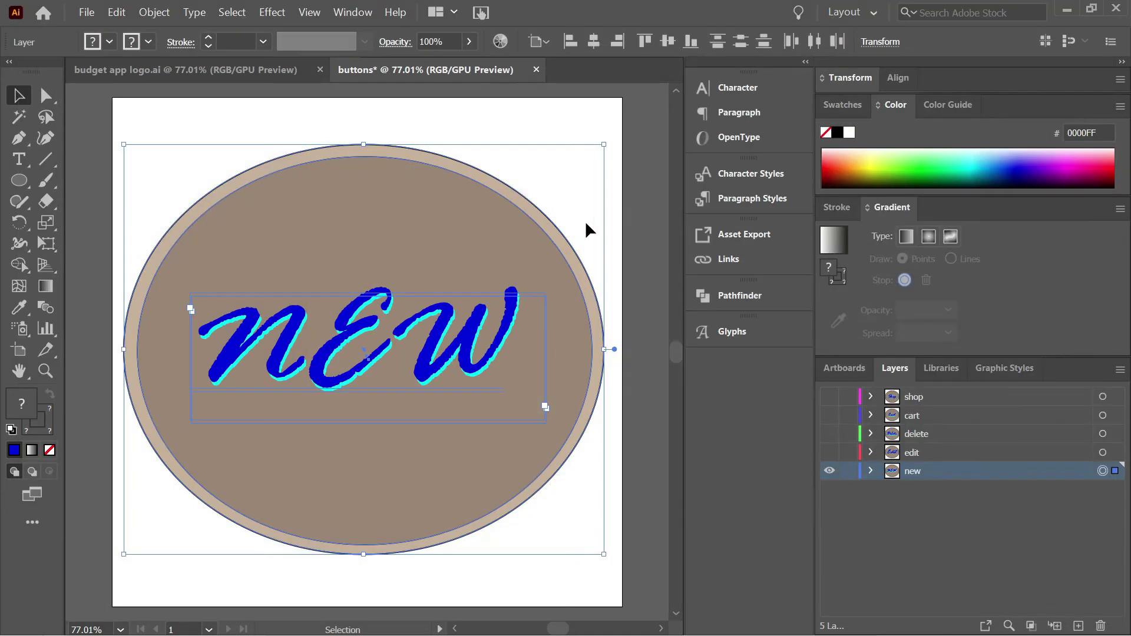
pyautogui.click(427, 100)
pyautogui.click(234, 12)
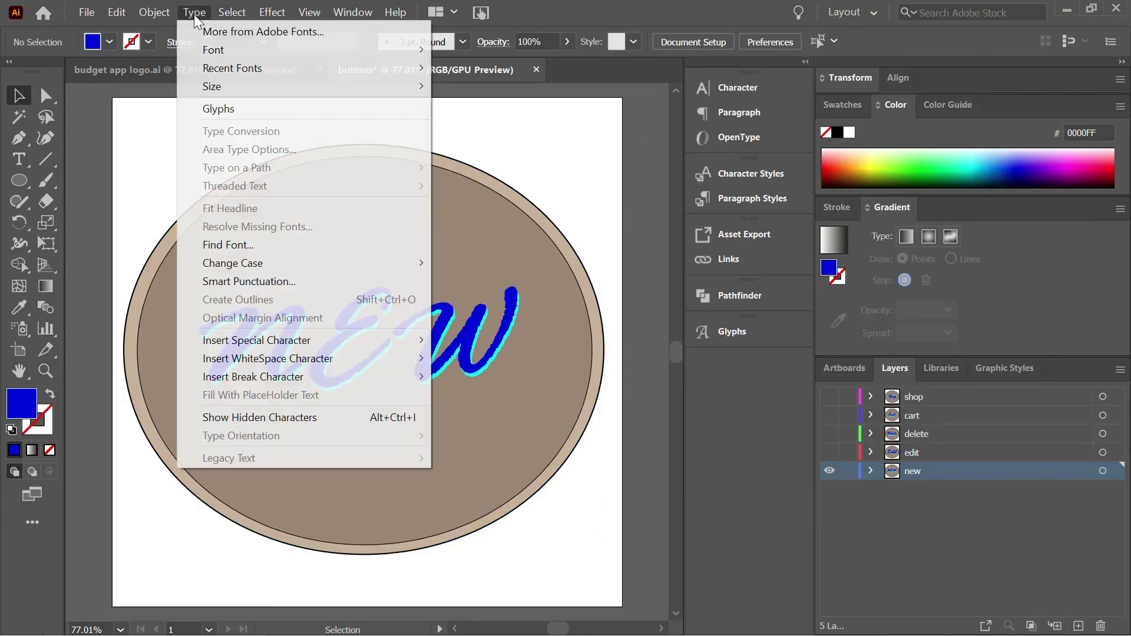
pyautogui.moveTo(107, 9)
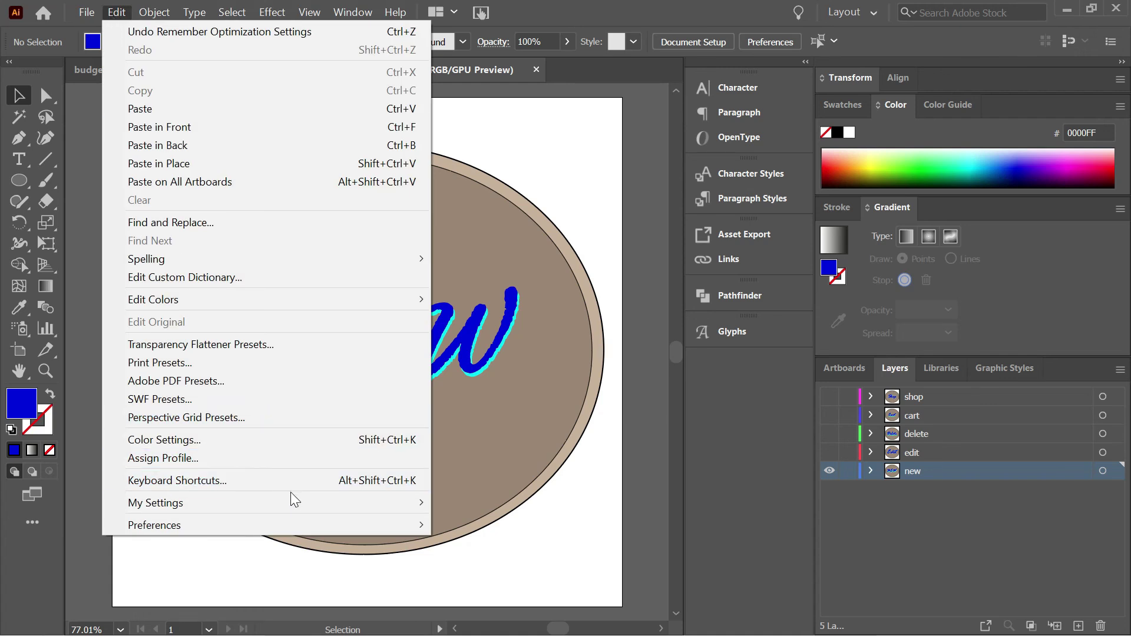
pyautogui.click(637, 76)
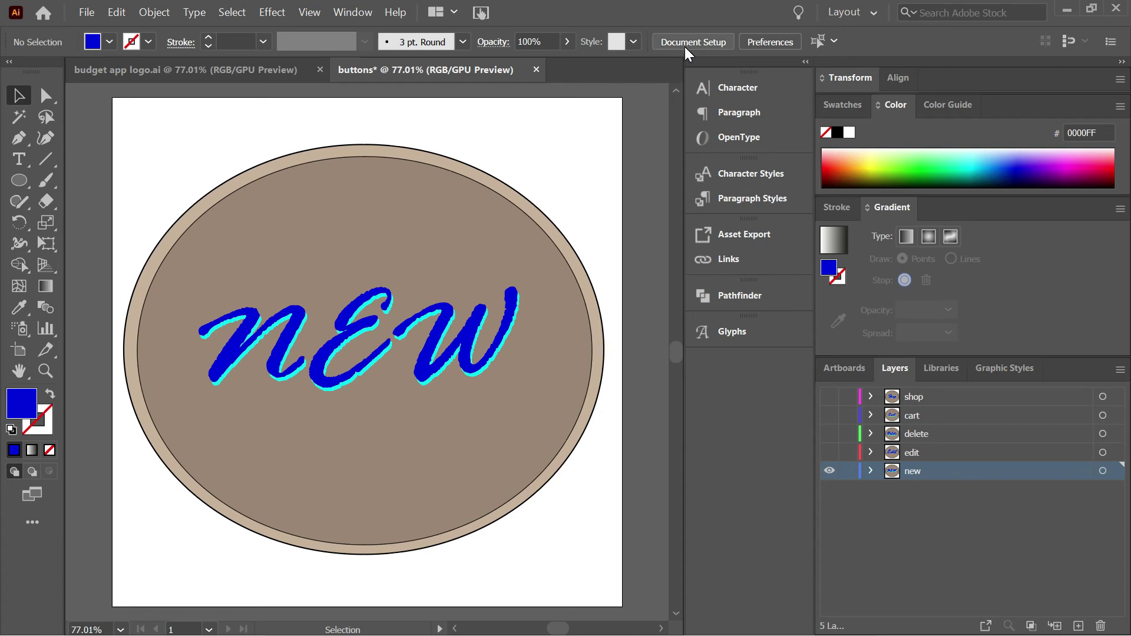
# Narrow the artboard to about 495 px by pulling its right edge in to the oval.
pyautogui.click(685, 46)
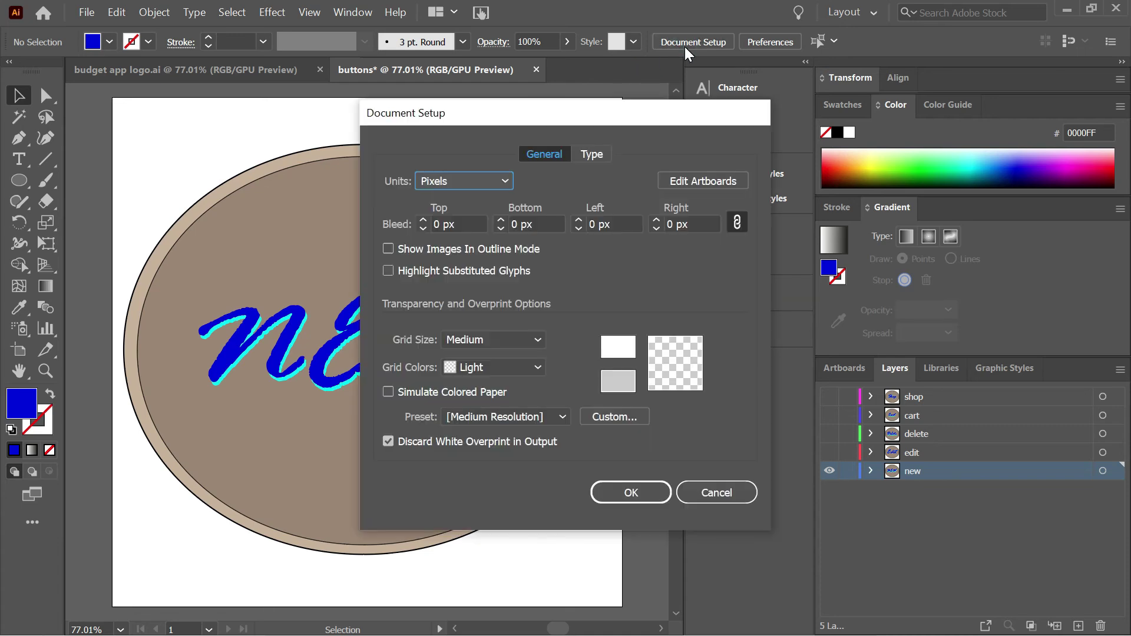
pyautogui.click(703, 181)
pyautogui.moveTo(624, 355); pyautogui.dragTo(607, 354)
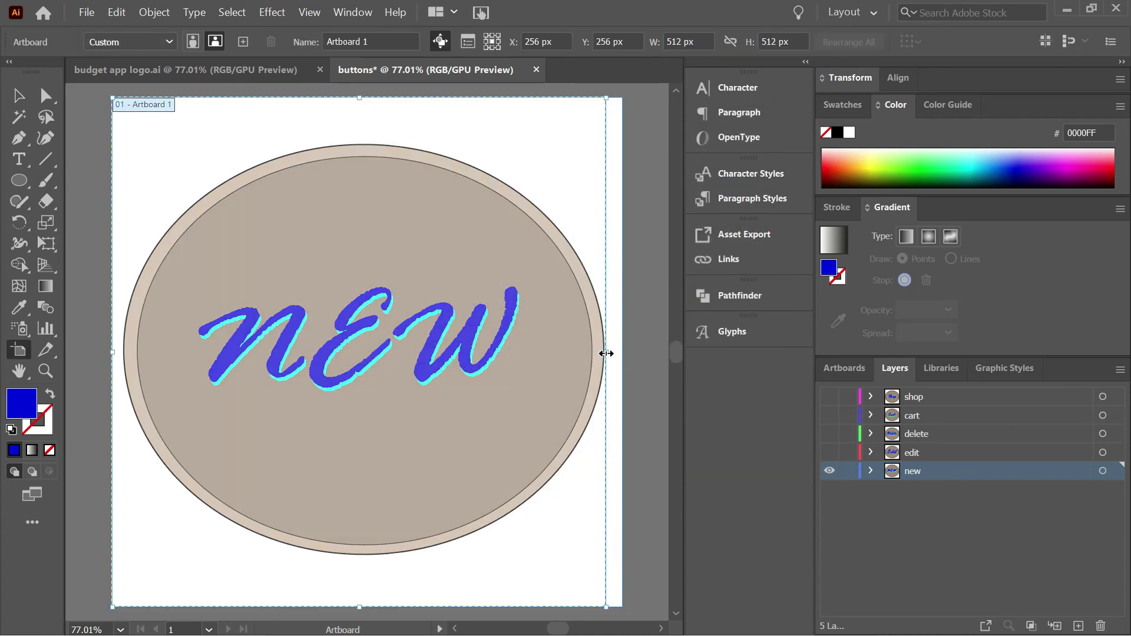
pyautogui.press('Escape')
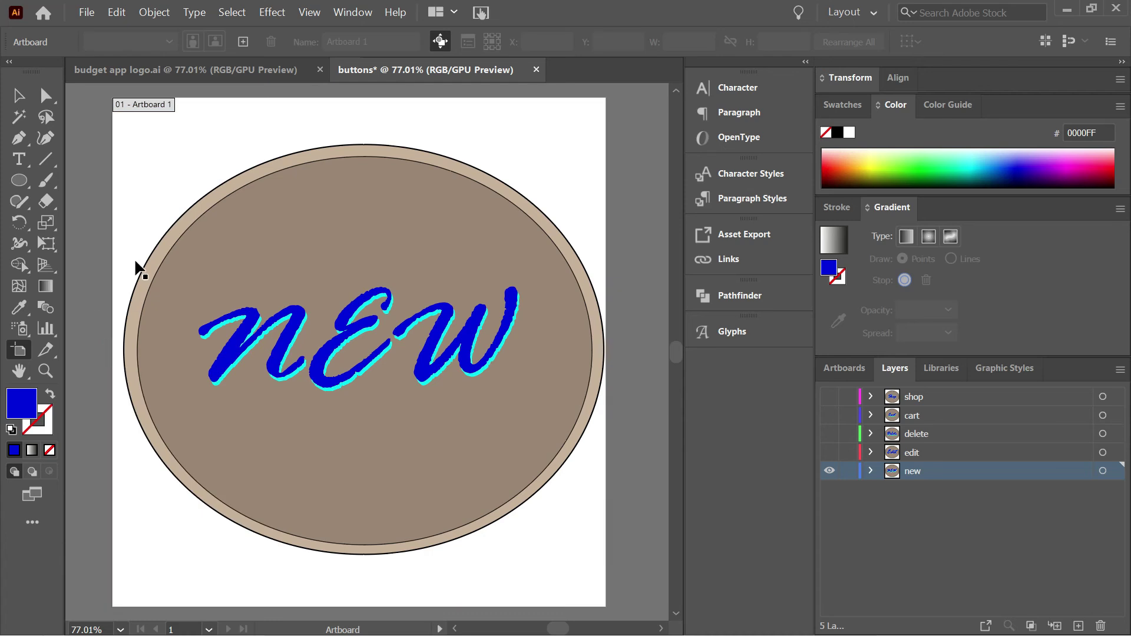
pyautogui.press('Escape')
# Trim the artboard's top, bottom and left edges to the oval, leaving it about 488 by 416 px.
pyautogui.click(724, 47)
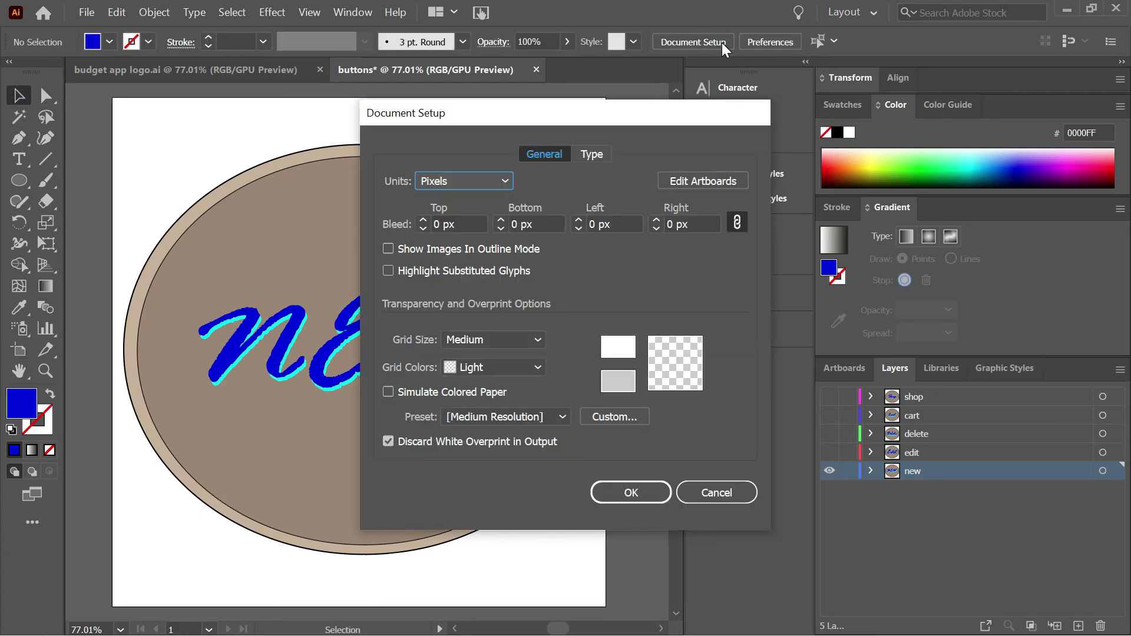
pyautogui.click(719, 182)
pyautogui.moveTo(113, 356); pyautogui.dragTo(125, 361)
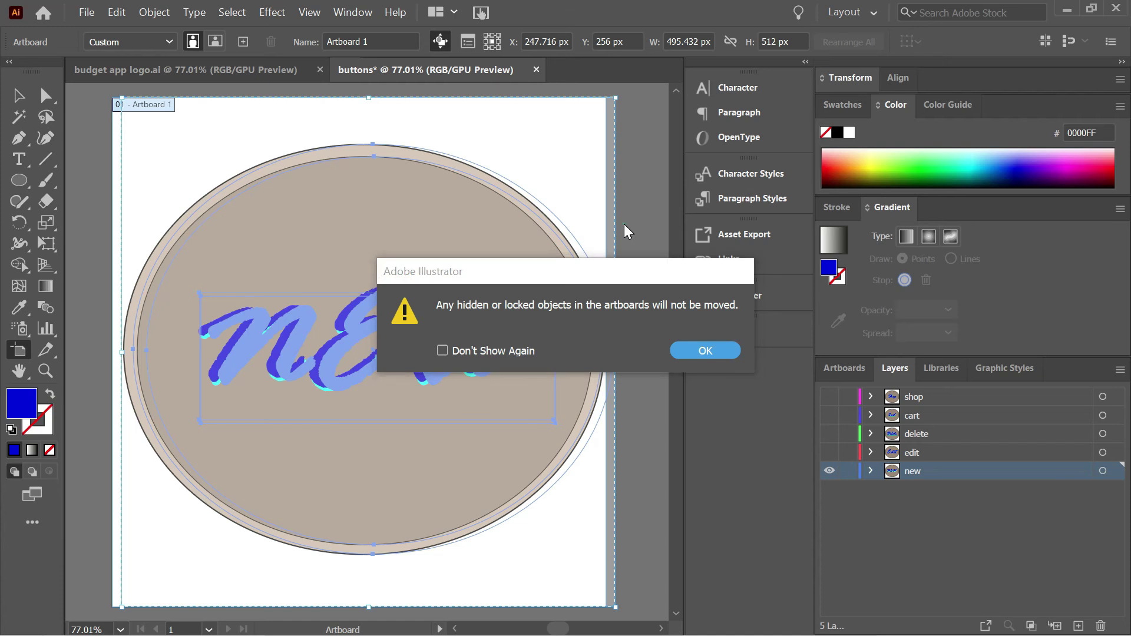
pyautogui.click(720, 352)
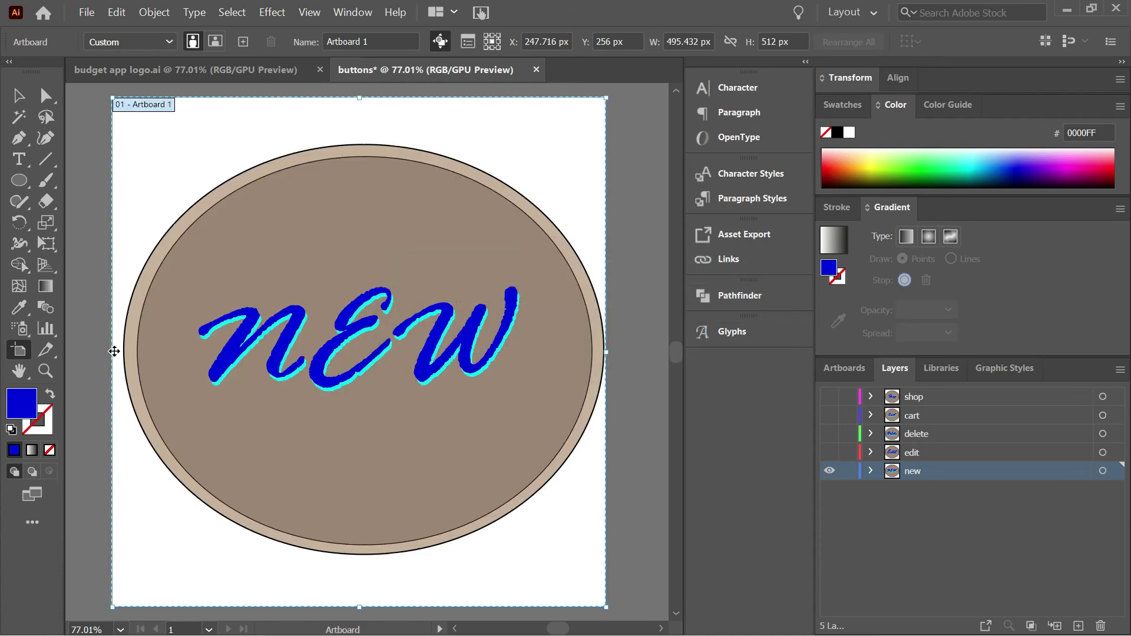
pyautogui.moveTo(359, 98); pyautogui.dragTo(360, 143)
pyautogui.moveTo(359, 612); pyautogui.dragTo(361, 557)
pyautogui.moveTo(116, 349); pyautogui.dragTo(120, 349)
# Rename the artboard as "buttons".
pyautogui.doubleClick(557, 219)
pyautogui.write('buttons')
pyautogui.press('Return')
pyautogui.click(829, 452)
pyautogui.click(829, 452)
# Export the NEW button with Save for Web as a transparent PNG-24 named new-btn.
pyautogui.click(87, 11)
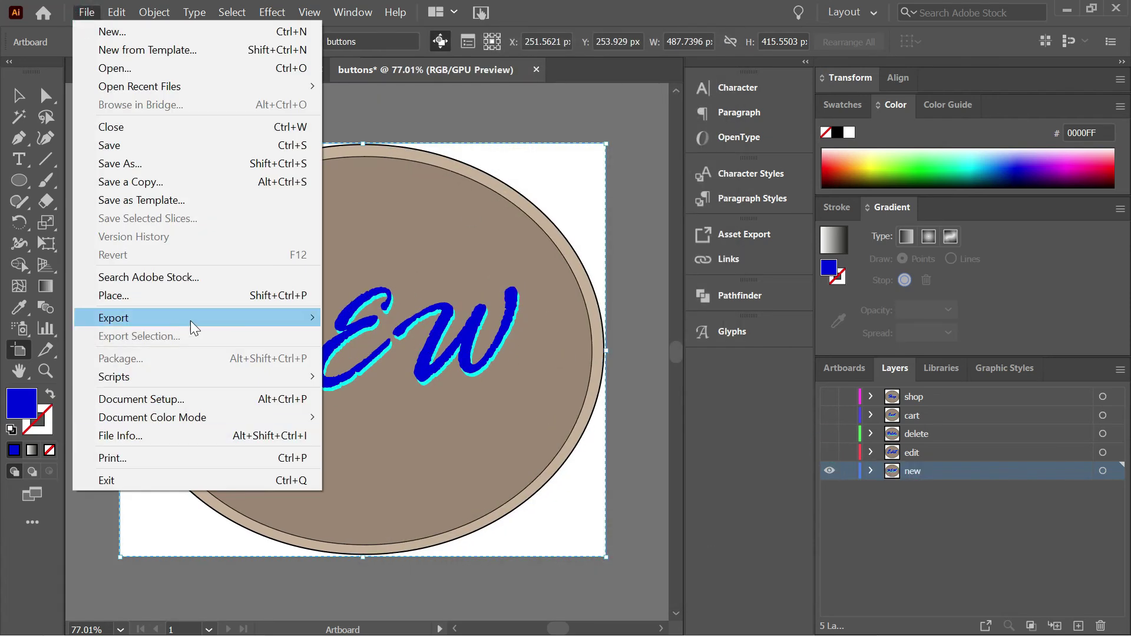
pyautogui.click(389, 354)
pyautogui.click(890, 588)
pyautogui.write('new')
pyautogui.click(434, 430)
# Show only the edit layer and export its button with Save for Web as a PNG named edit-btn.
pyautogui.click(829, 471)
pyautogui.click(830, 453)
pyautogui.click(86, 12)
pyautogui.moveTo(118, 316)
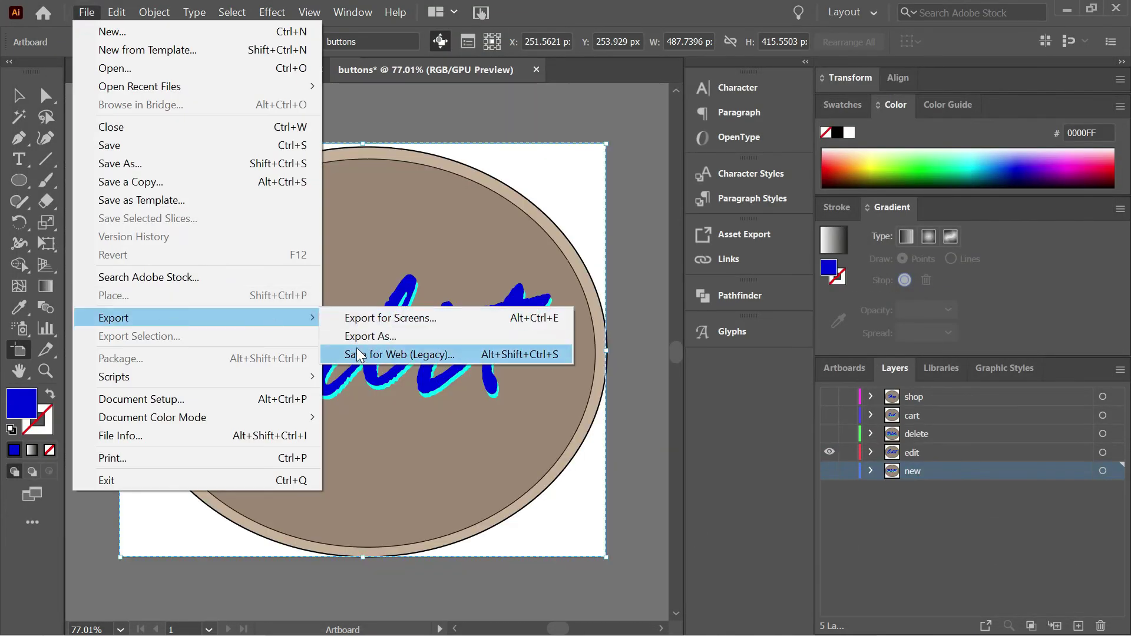
pyautogui.click(407, 354)
pyautogui.click(878, 588)
pyautogui.write('edit')
pyautogui.click(435, 430)
# Show only the delete layer and export its button with Save for Web as a PNG-24 named delete.
pyautogui.click(829, 452)
pyautogui.click(830, 434)
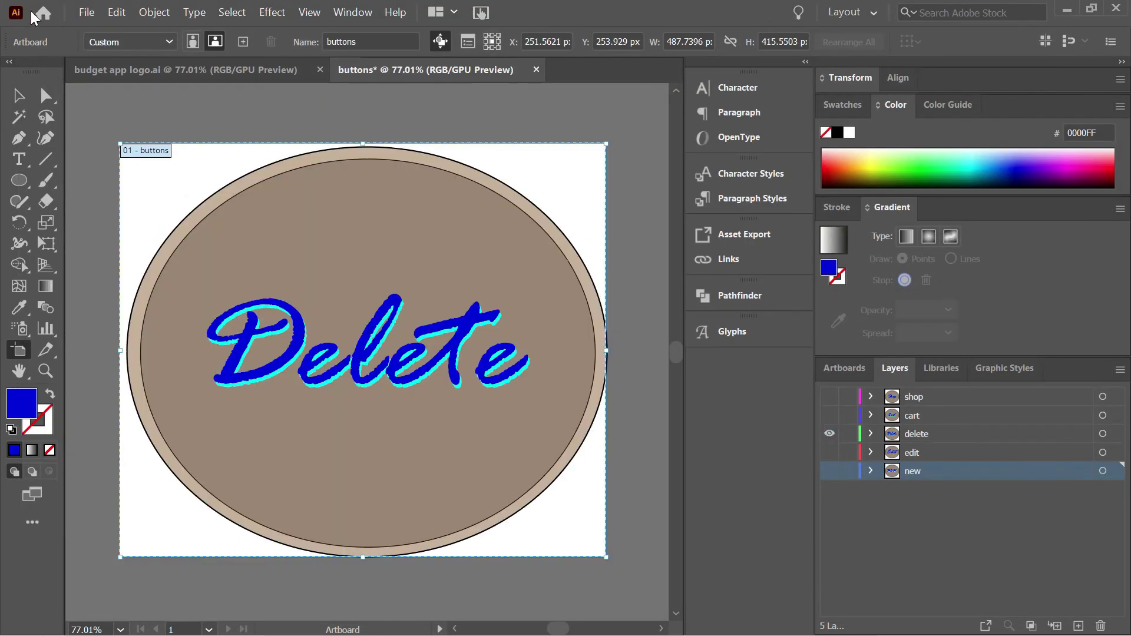
pyautogui.click(86, 12)
pyautogui.moveTo(247, 321)
pyautogui.click(406, 354)
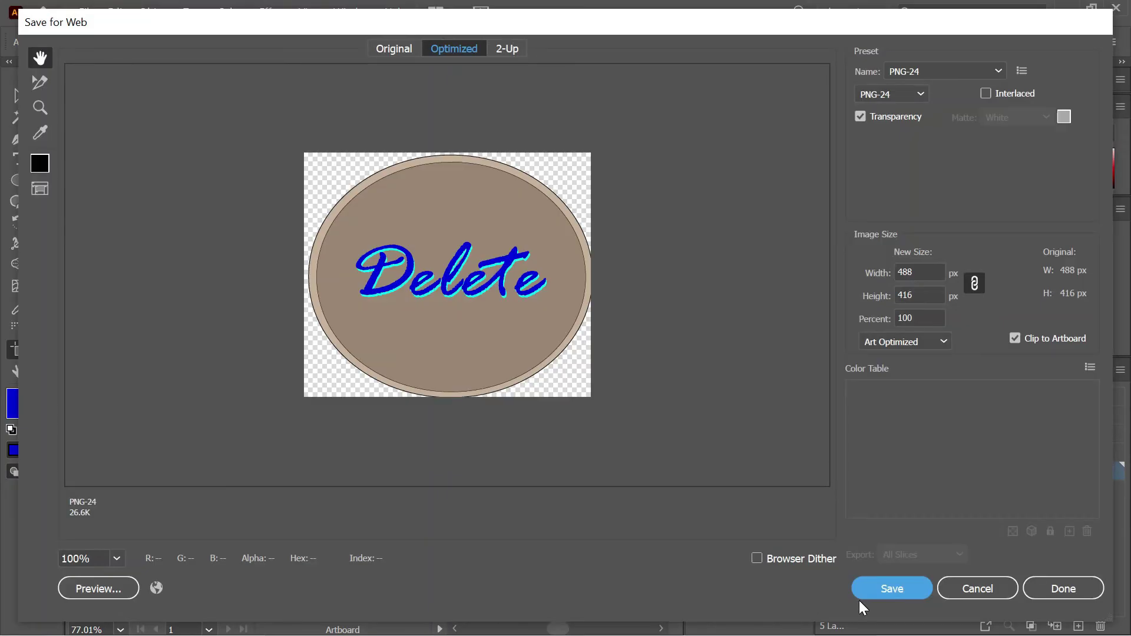
pyautogui.click(878, 594)
pyautogui.write('d')
pyautogui.click(434, 431)
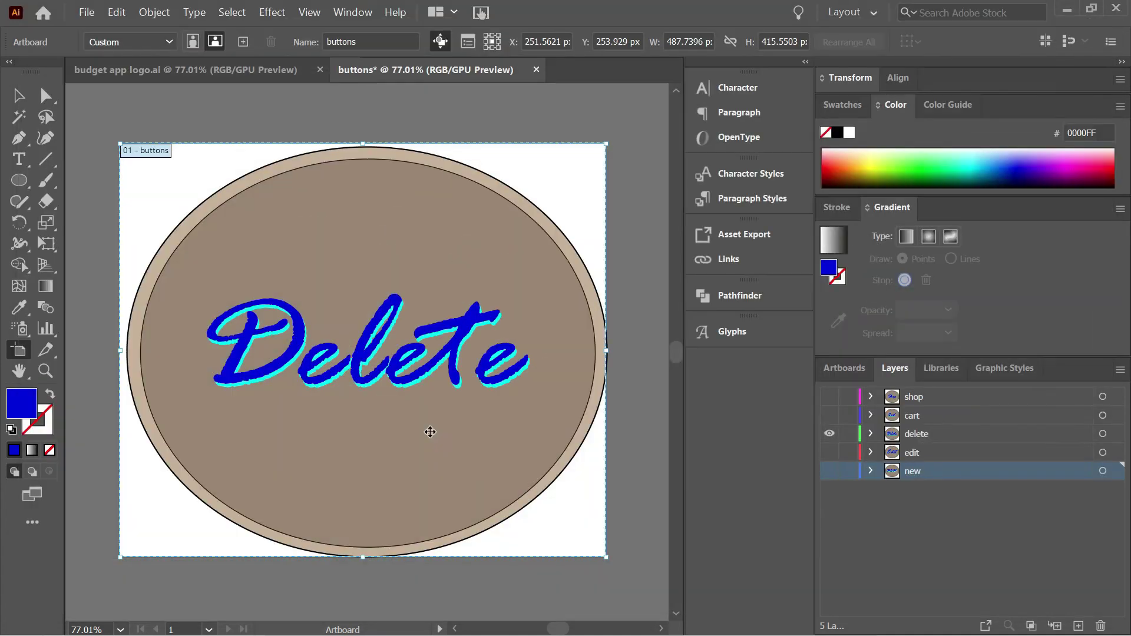
# Show only the cart layer and export its button with Save for Web as a PNG named cart.
pyautogui.click(829, 433)
pyautogui.click(830, 415)
pyautogui.click(87, 12)
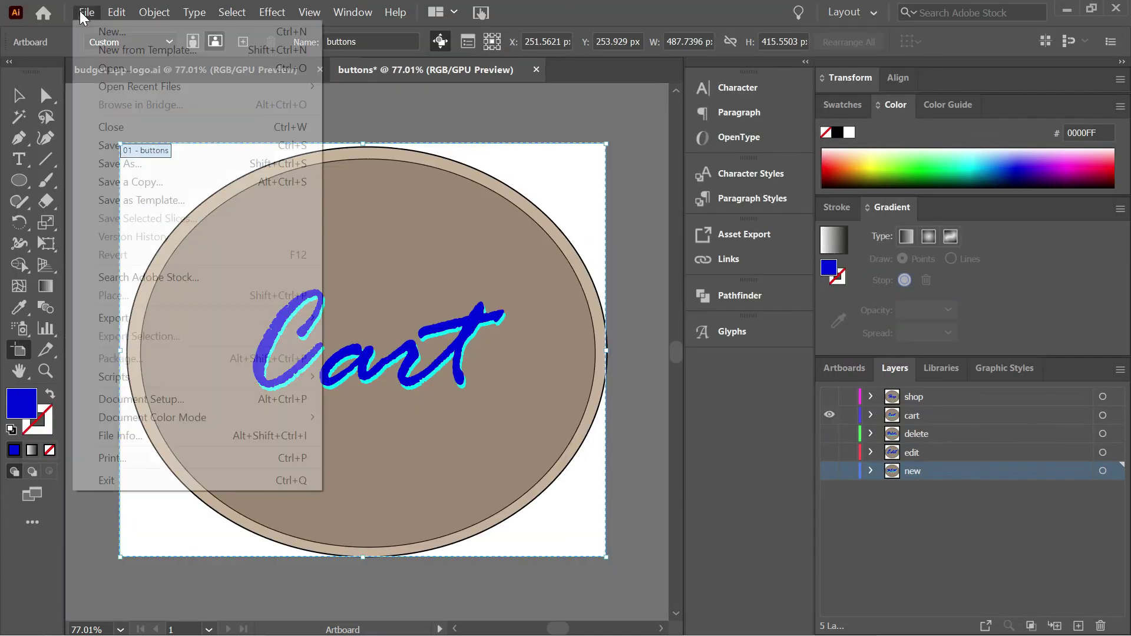
pyautogui.moveTo(214, 317)
pyautogui.click(377, 355)
pyautogui.click(889, 589)
pyautogui.write('cart')
pyautogui.click(447, 431)
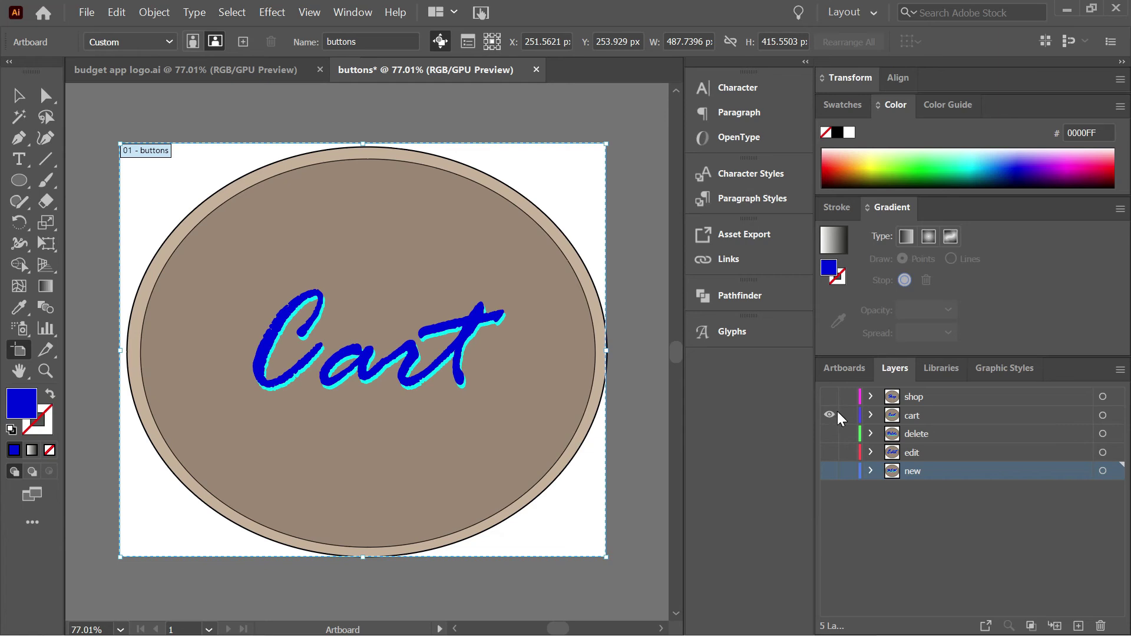
# Show only the shop layer and export its button with Save for Web as a PNG-24 named shop.
pyautogui.click(829, 416)
pyautogui.click(829, 397)
pyautogui.click(87, 12)
pyautogui.moveTo(203, 323)
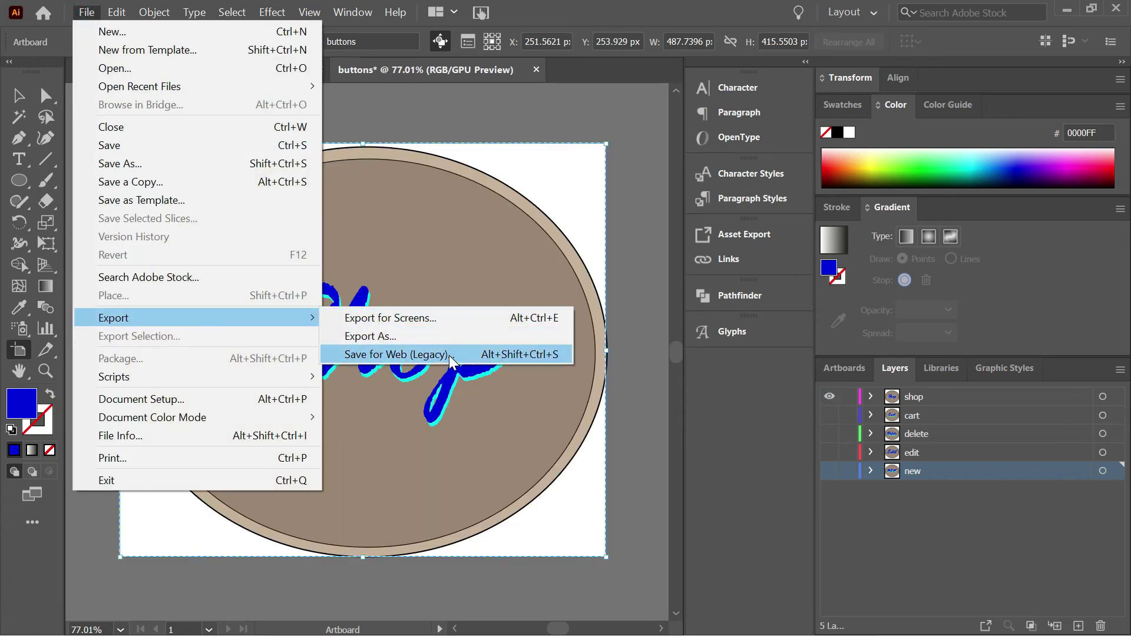
pyautogui.click(412, 351)
pyautogui.click(891, 589)
pyautogui.write('shop')
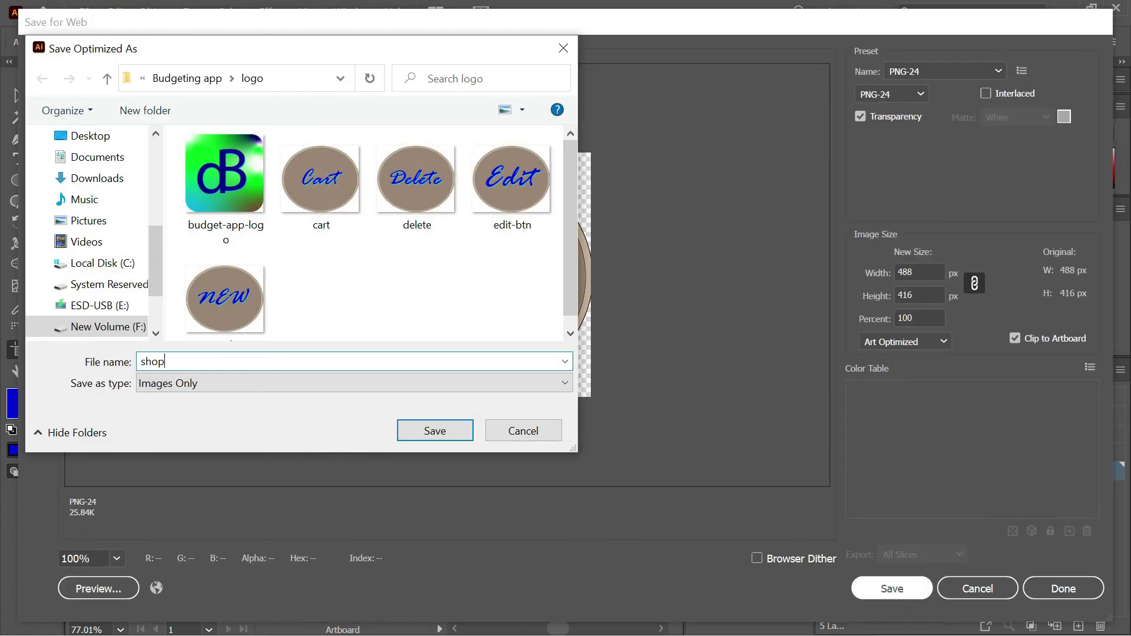
pyautogui.click(413, 432)
# Save the document as buttons.ai, accepting the offered Illustrator options.
pyautogui.hotkey('ctrl', 's')
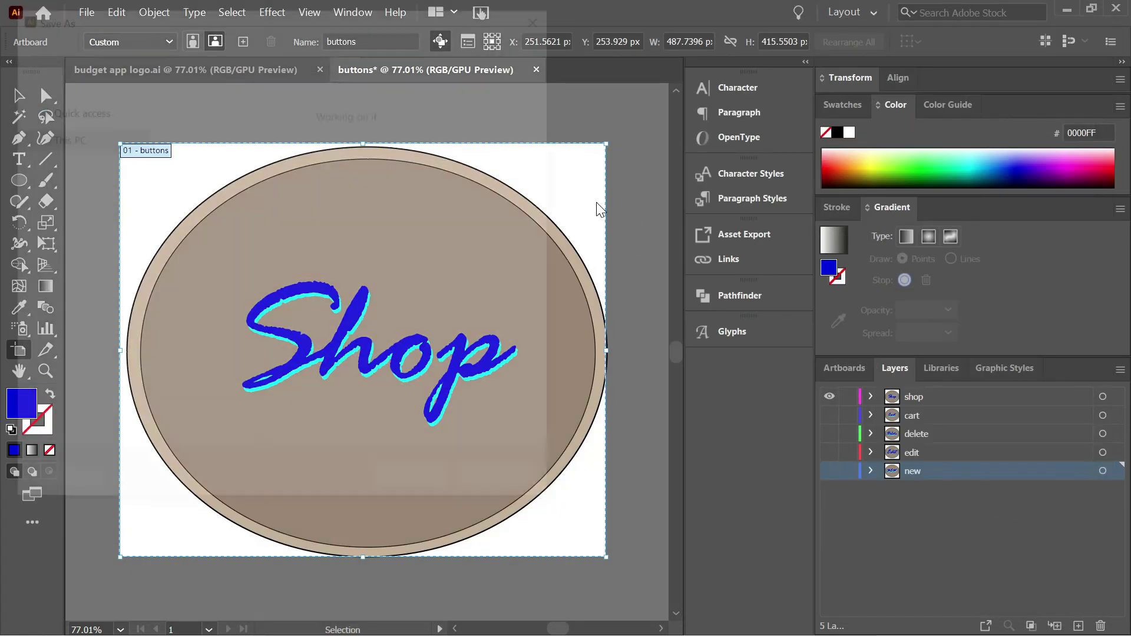
pyautogui.click(420, 481)
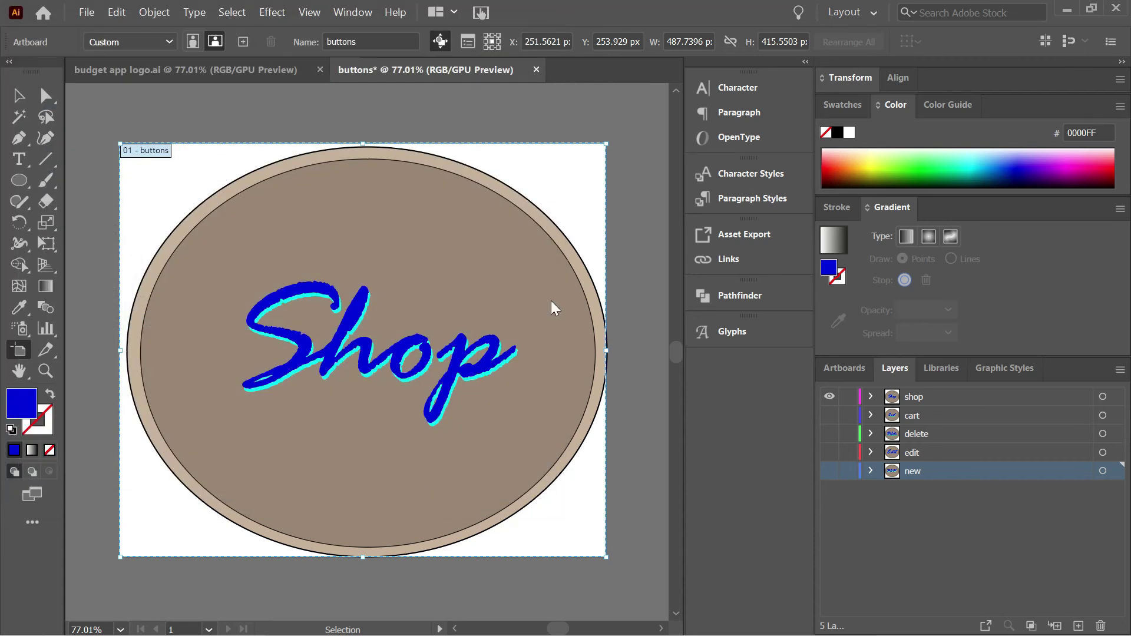
pyautogui.click(644, 570)
pyautogui.scroll(5, 673, 371)
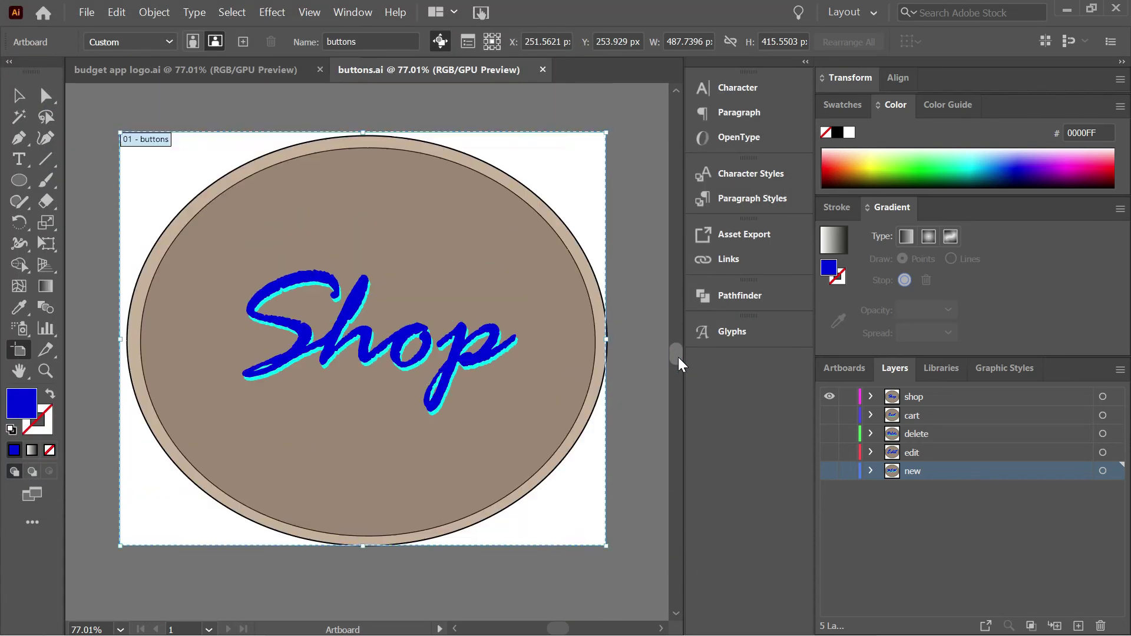
# Switch to the logo folder and open new-btn.png in Photos to check the exported button.
pyautogui.hotkey('alt', 'Tab')
pyautogui.hotkey('alt', 'Tab')
pyautogui.press('Tab')
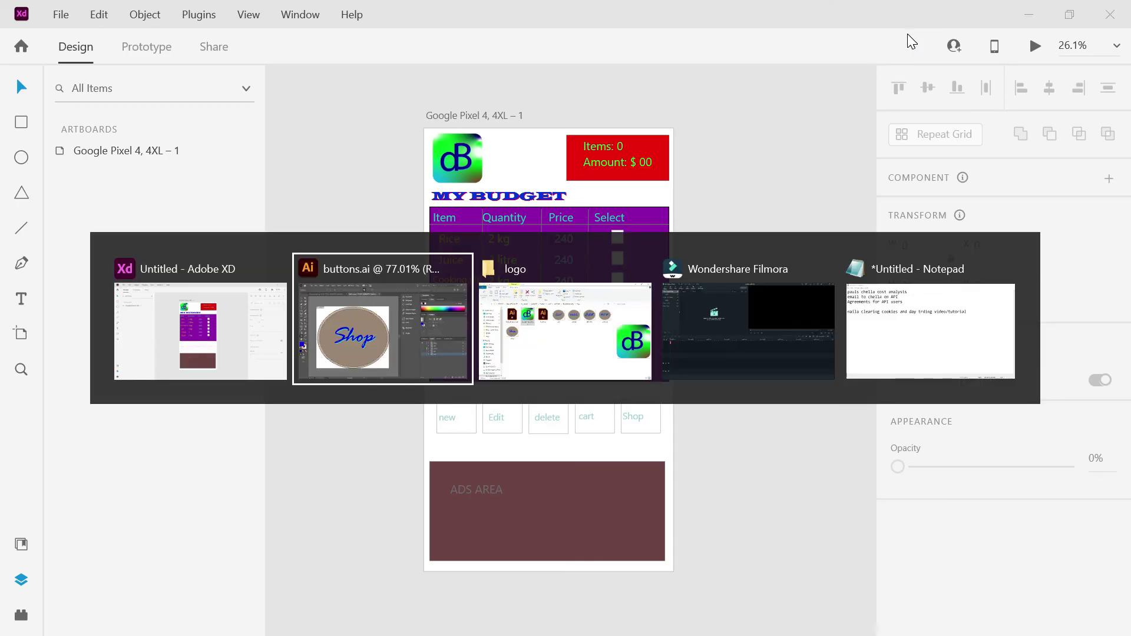
pyautogui.doubleClick(819, 218)
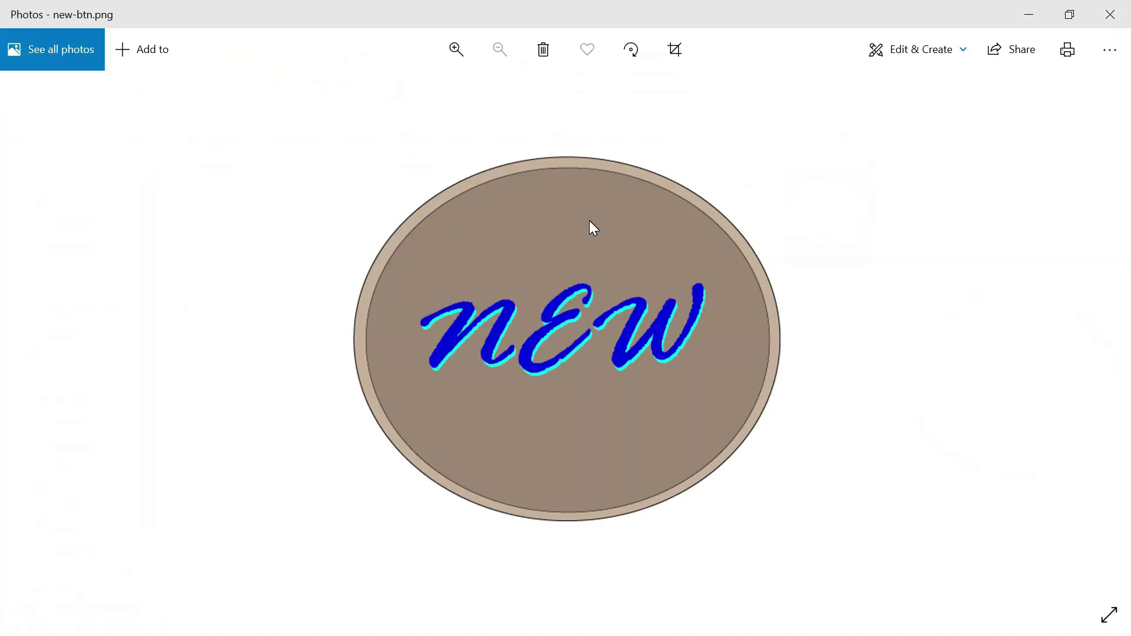
# Switch to Adobe XD and delete the new placeholder's label and box below the table.
pyautogui.hotkey('alt', 'Tab')
pyautogui.press('Tab')
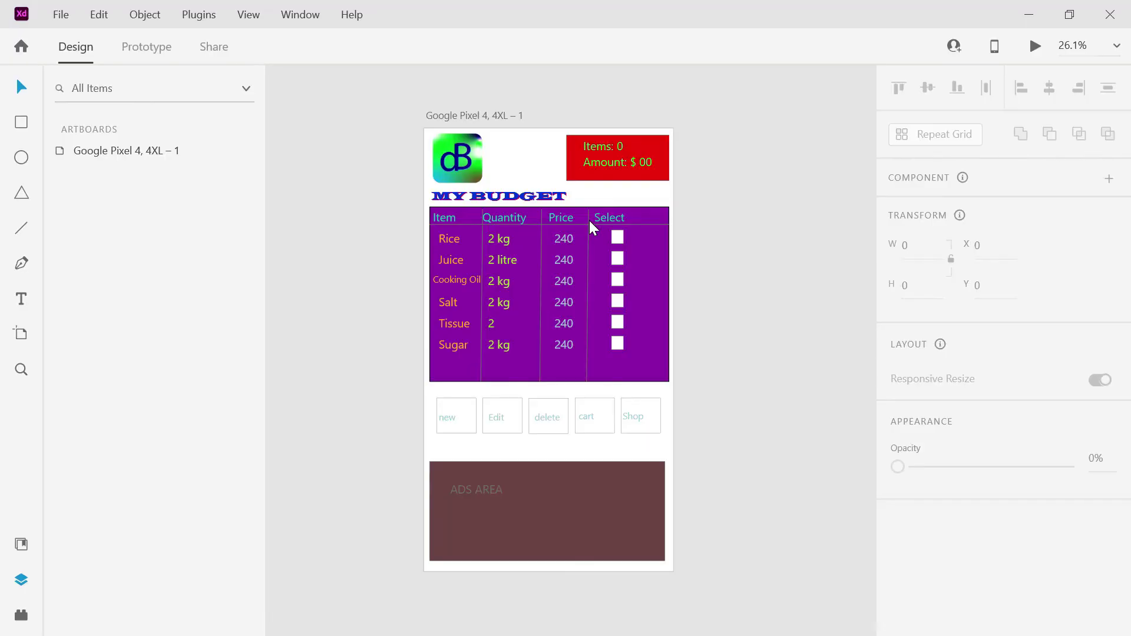
pyautogui.hotkey('ctrl', 'z')
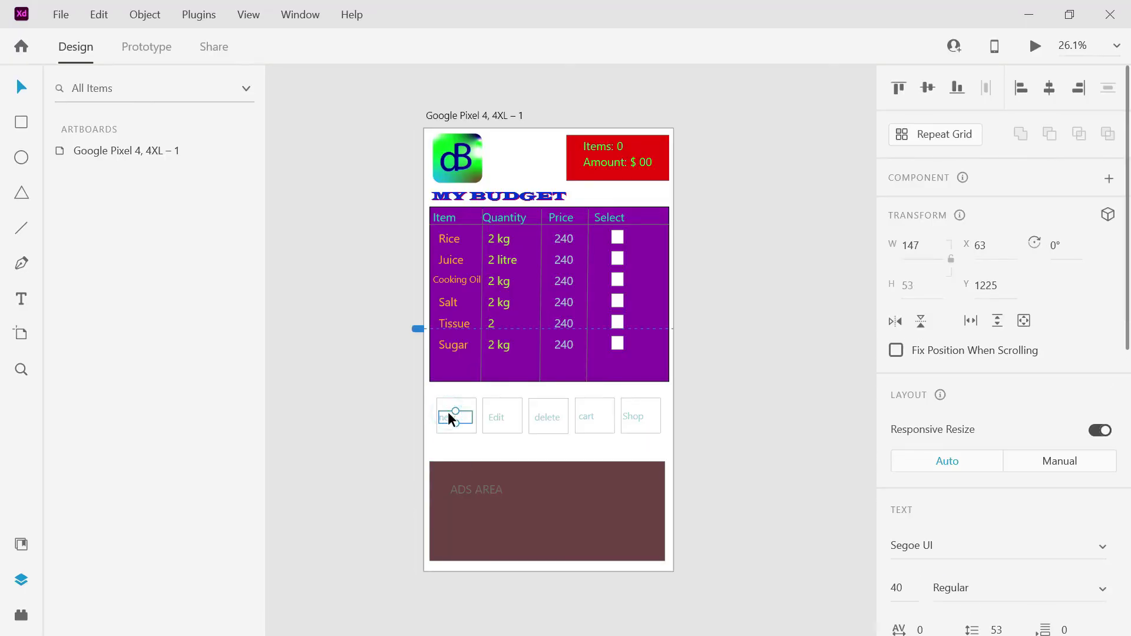
pyautogui.hotkey('ctrl', 'v')
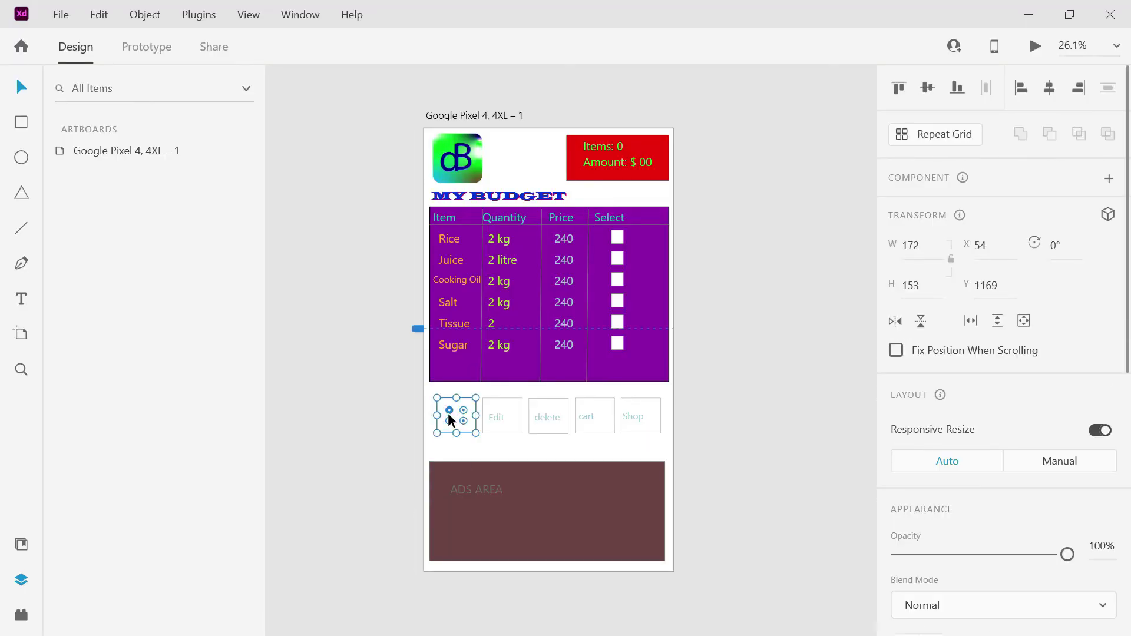
pyautogui.hotkey('ctrl', 'z')
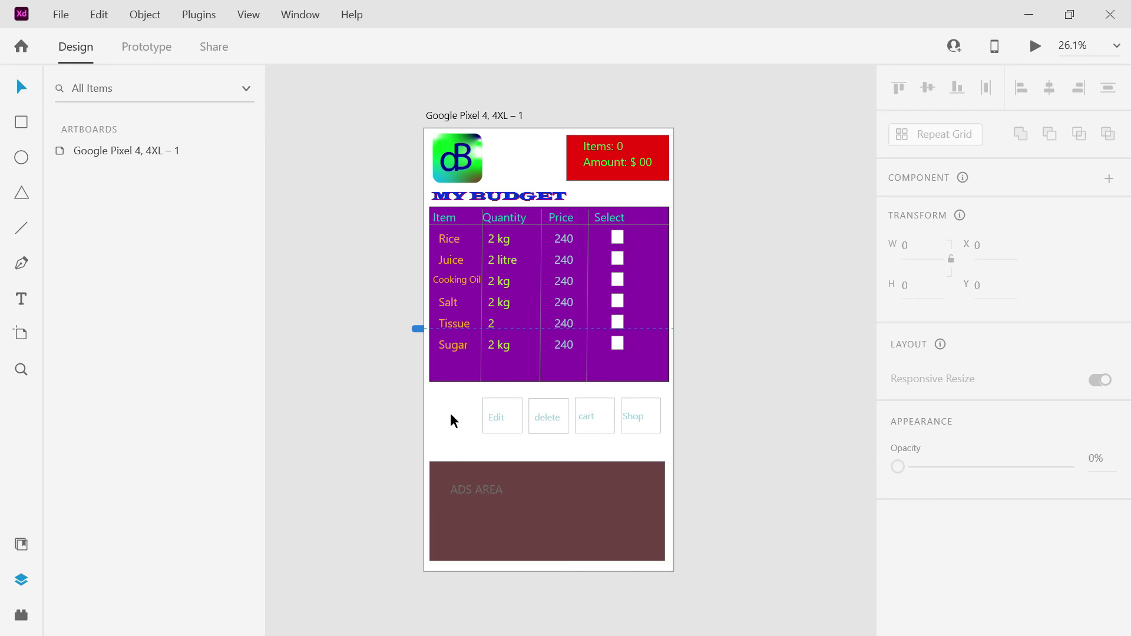
# Paste the NEW button image, scale it to about 216 × 184 and place it in the new placeholder's spot.
pyautogui.hotkey('ctrl', 'v')
pyautogui.moveTo(520, 373); pyautogui.dragTo(431, 427)
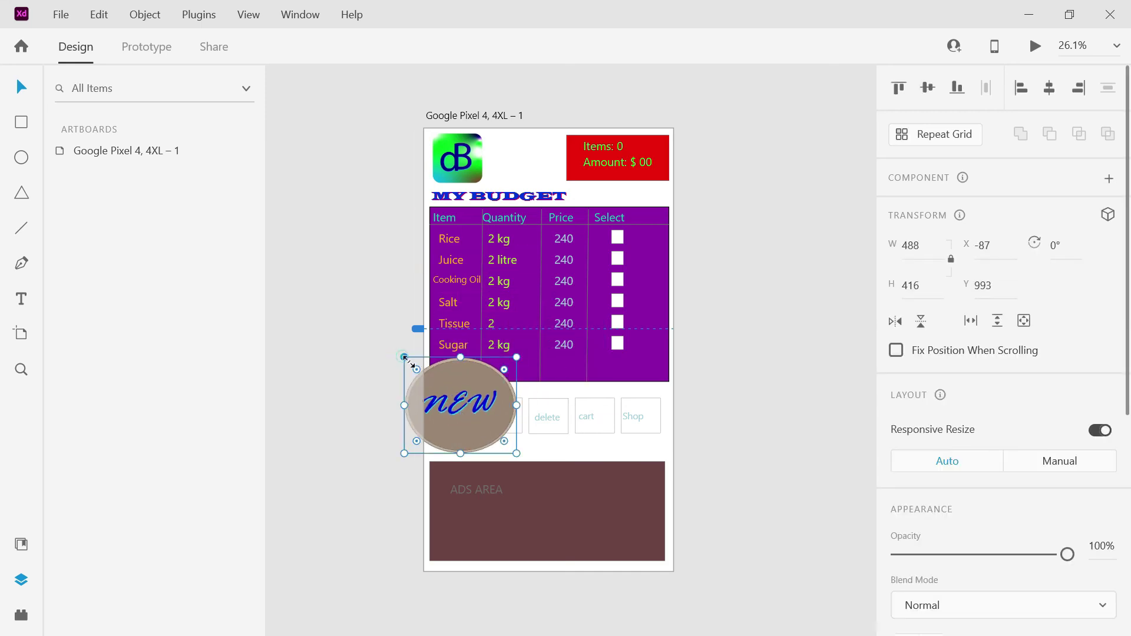
pyautogui.moveTo(407, 353); pyautogui.dragTo(462, 397)
pyautogui.moveTo(492, 432); pyautogui.dragTo(451, 416)
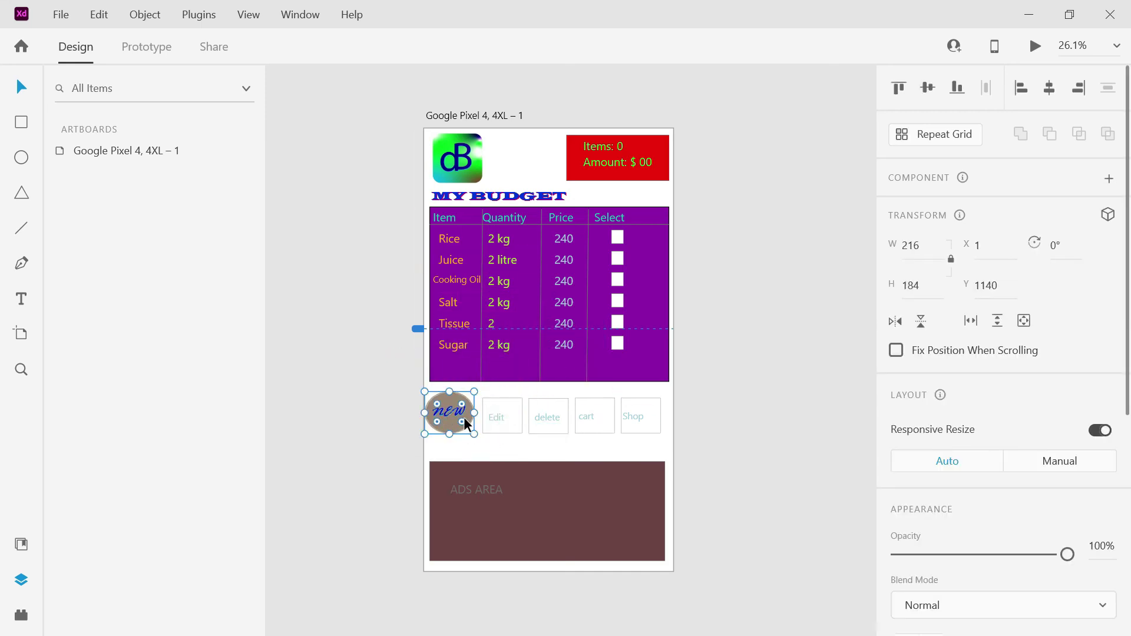
# Delete the Edit placeholder's label and box.
pyautogui.click(504, 425)
pyautogui.press('Escape')
pyautogui.press('Delete')
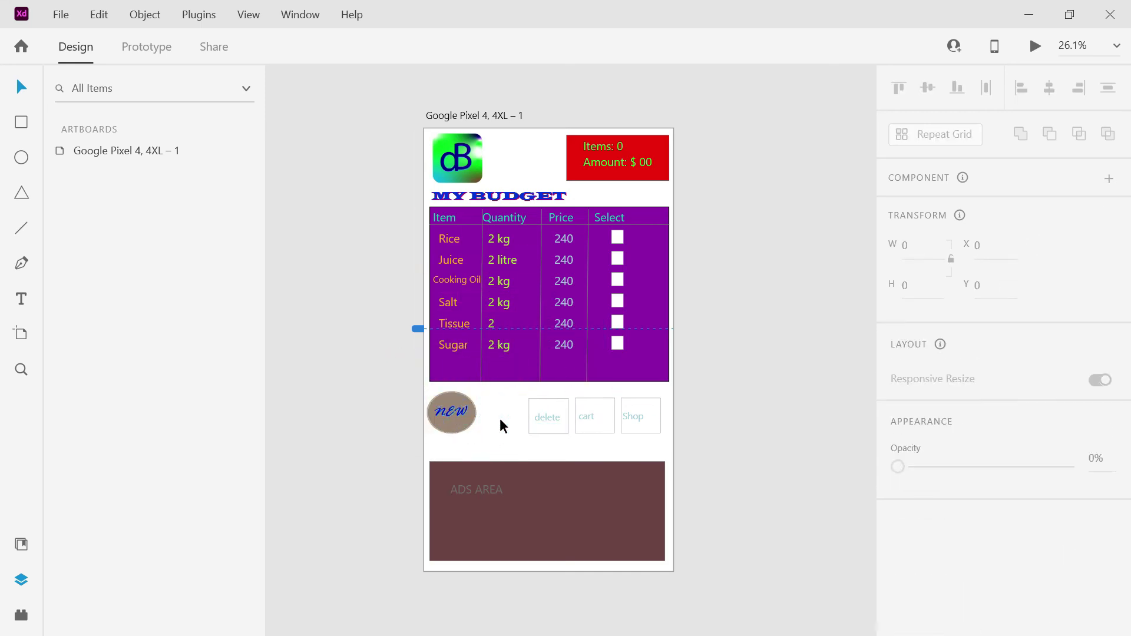
# Open edit-btn.png from the logo folder, copy the image and return to Adobe XD.
pyautogui.hotkey('alt', 'Tab')
pyautogui.hotkey('alt', 'Tab')
pyautogui.doubleClick(724, 220)
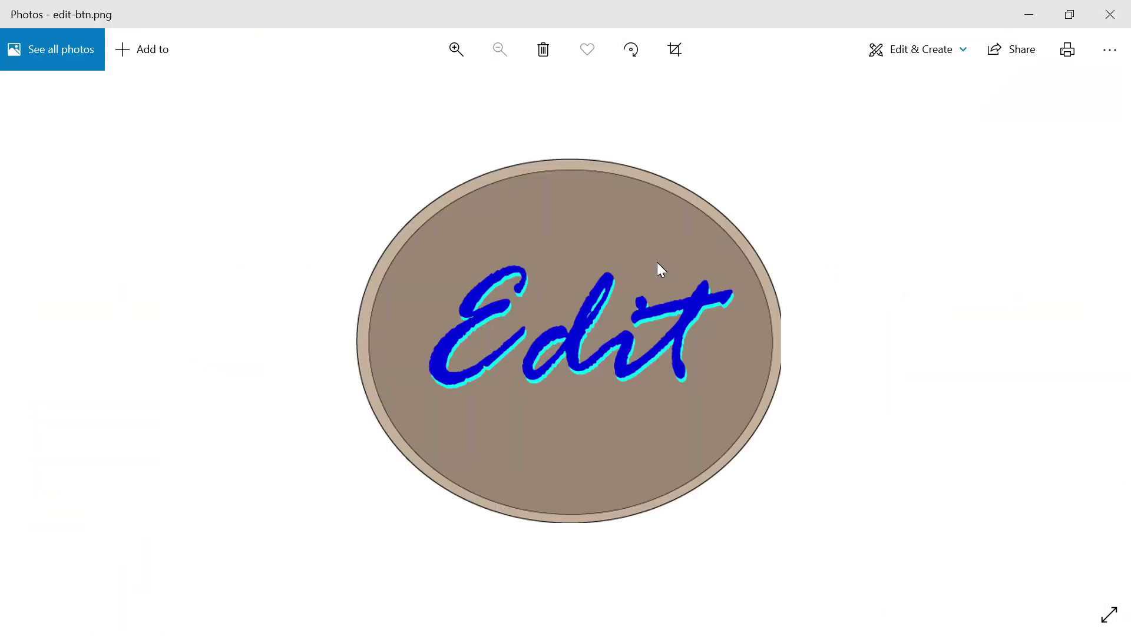
pyautogui.hotkey('ctrl', 'c')
pyautogui.hotkey('alt', 'Tab')
pyautogui.hotkey('alt', 'Tab')
pyautogui.hotkey('alt', 'Tab')
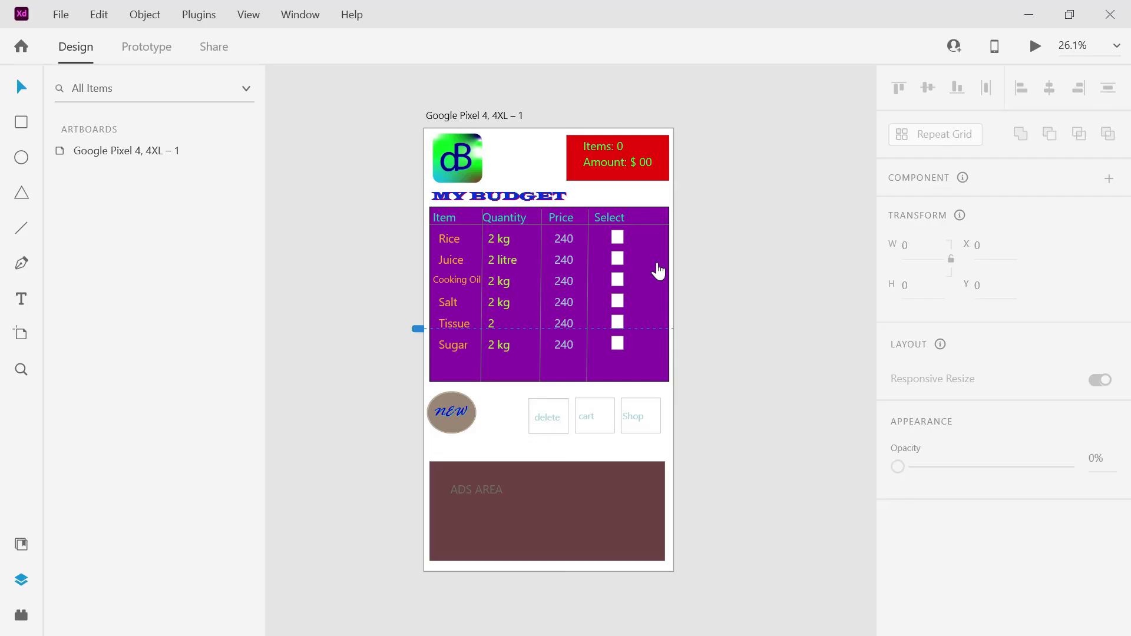
# Paste the Edit button image, set its width to 216 and place it beside the NEW button.
pyautogui.hotkey('ctrl', 'v')
pyautogui.press('Tab')
pyautogui.click(548, 380)
pyautogui.click(916, 245)
pyautogui.write('21')
pyautogui.press('Return')
pyautogui.moveTo(518, 324); pyautogui.dragTo(506, 419)
# Remove the delete placeholder's label and box.
pyautogui.click(560, 440)
pyautogui.click(549, 425)
pyautogui.press('Delete')
pyautogui.click(553, 430)
# Close the open button images, open delete.png from the logo folder, copy it and return to Adobe XD.
pyautogui.hotkey('alt', 'Tab')
pyautogui.hotkey('alt', 'Tab')
pyautogui.hotkey('alt', 'Tab')
pyautogui.hotkey('alt', 'Tab')
pyautogui.click(1119, 17)
pyautogui.hotkey('alt', 'Tab')
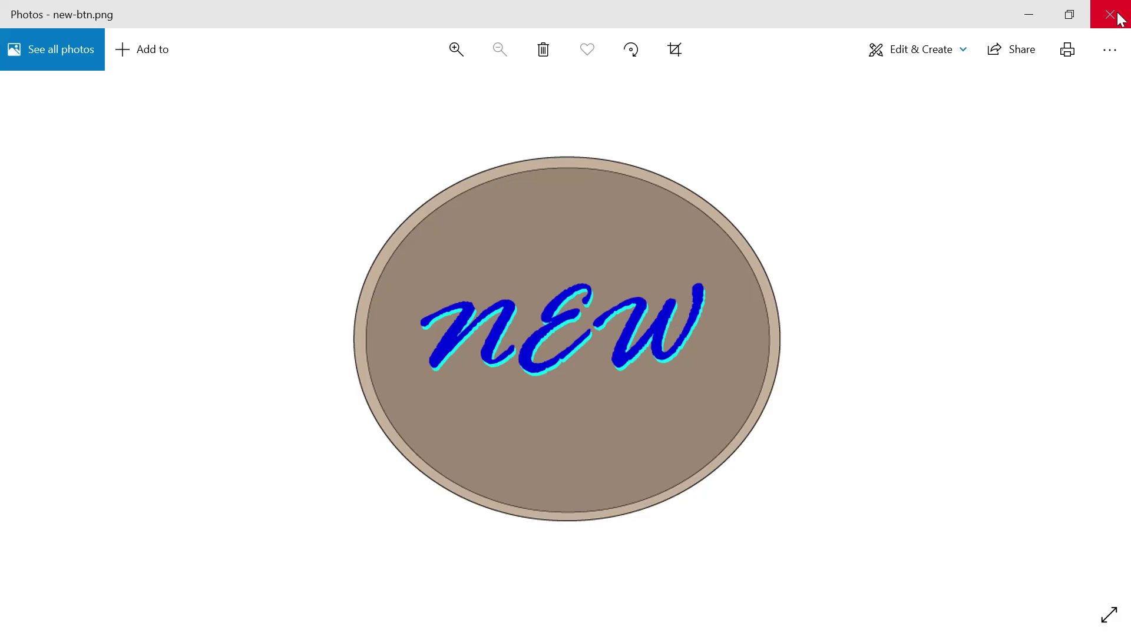
pyautogui.click(1119, 17)
pyautogui.hotkey('alt', 'Tab')
pyautogui.doubleClick(621, 209)
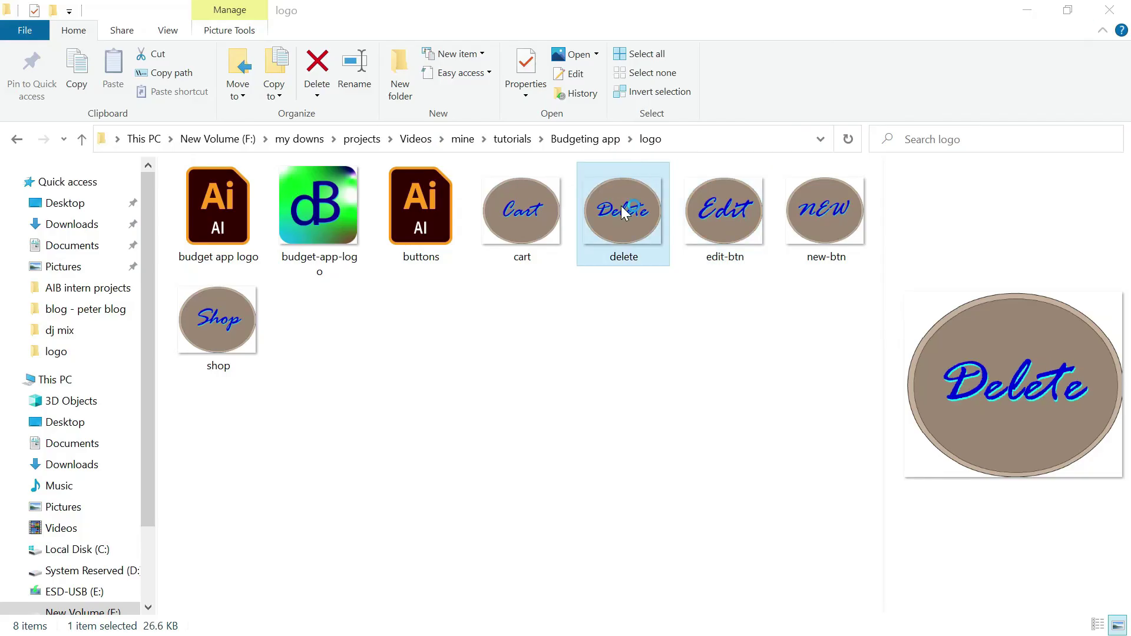
pyautogui.hotkey('ctrl', 'c')
pyautogui.hotkey('alt', 'Tab')
# Paste the Delete button image, size it to 216 × 184 and place it beside the Edit button.
pyautogui.hotkey('ctrl', 'v')
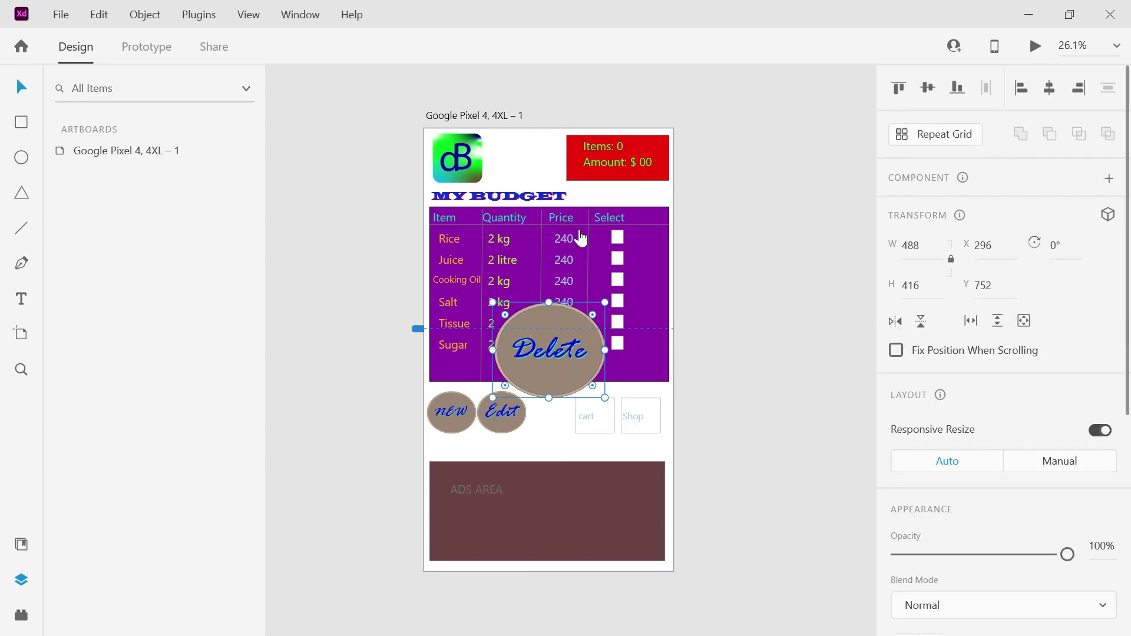
pyautogui.click(919, 245)
pyautogui.write('216')
pyautogui.click(919, 285)
pyautogui.write('184')
pyautogui.press('Return')
pyautogui.moveTo(521, 331); pyautogui.dragTo(557, 420)
# Remove the cart placeholder's label and box.
pyautogui.click(593, 417)
pyautogui.press('Escape')
pyautogui.click(596, 416)
pyautogui.press('Escape')
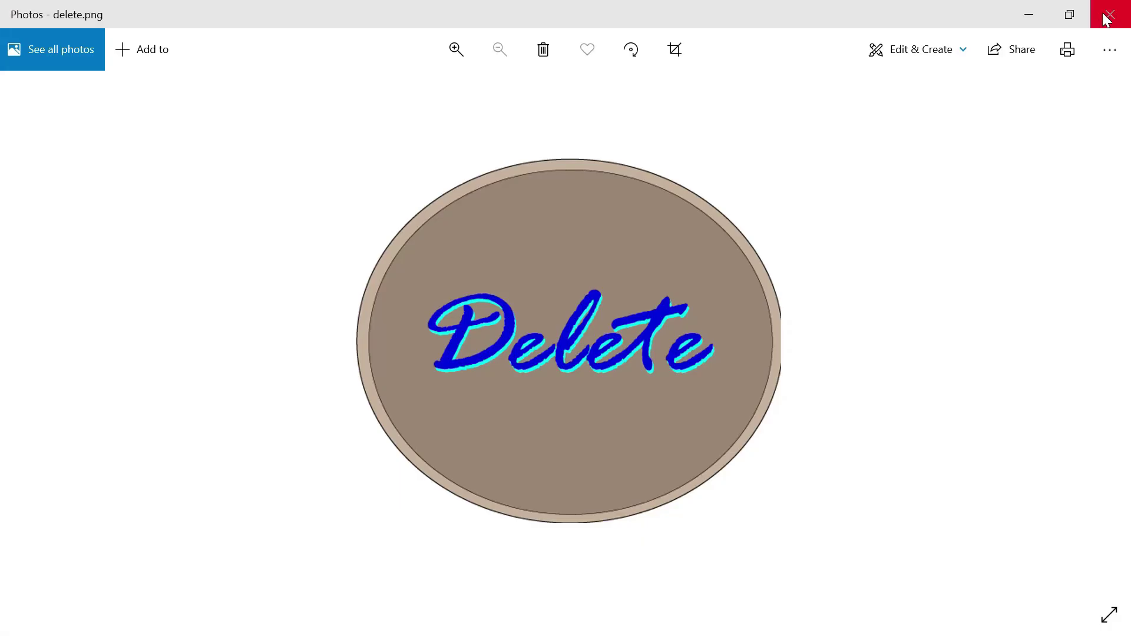
# Close delete.png, open cart.png from the logo folder, copy the image and return to Adobe XD.
pyautogui.click(1109, 14)
pyautogui.hotkey('alt', 'Tab')
pyautogui.doubleClick(550, 224)
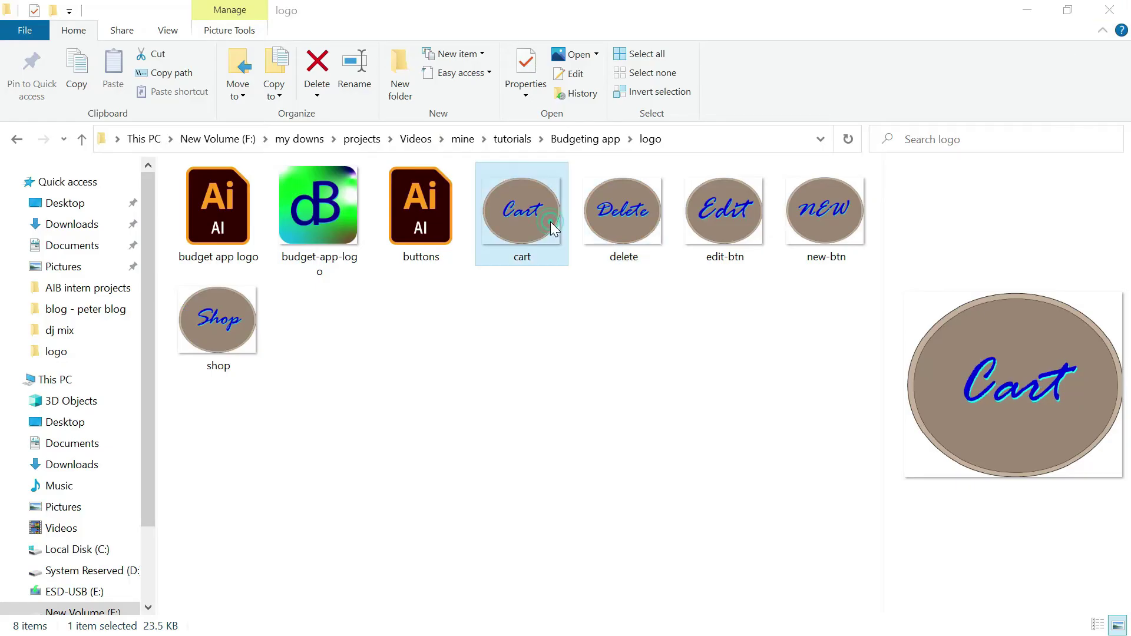
pyautogui.hotkey('alt', 'F4')
pyautogui.hotkey('alt', 'Tab')
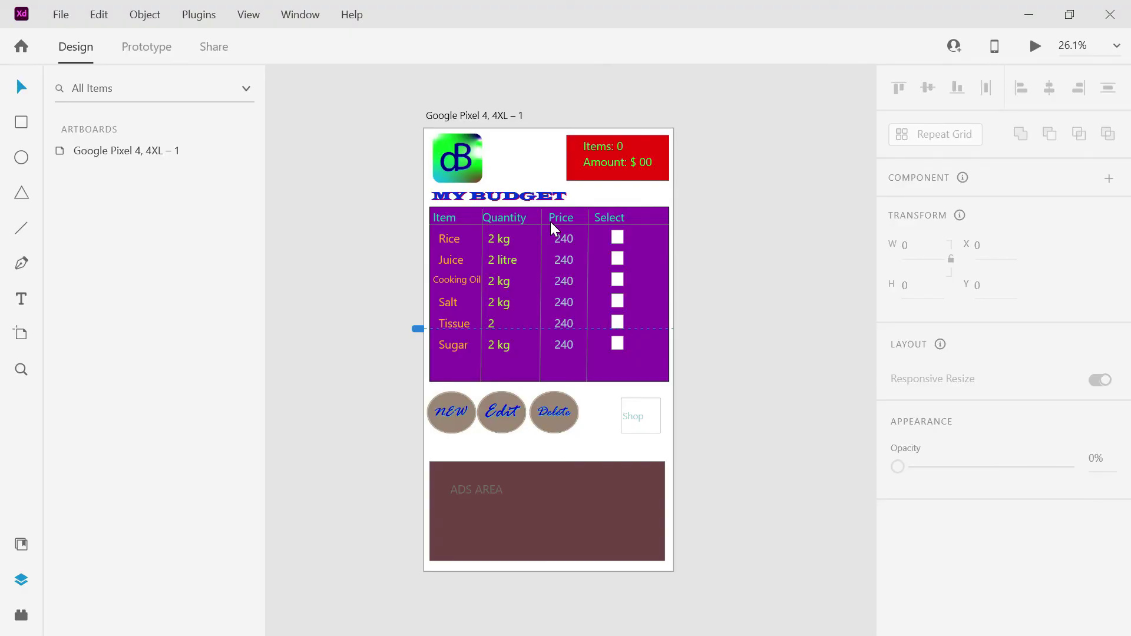
# Paste the Cart button image, set its width to 216 and place it beside the Delete button.
pyautogui.hotkey('ctrl', 'v')
pyautogui.click(448, 419)
pyautogui.click(585, 374)
pyautogui.click(914, 245)
pyautogui.write('216')
pyautogui.press('Return')
pyautogui.moveTo(518, 324); pyautogui.dragTo(613, 420)
# Delete the Shop placeholder and copy the shop.png image from the logo folder, returning to Adobe XD.
pyautogui.click(641, 420)
pyautogui.click(641, 420)
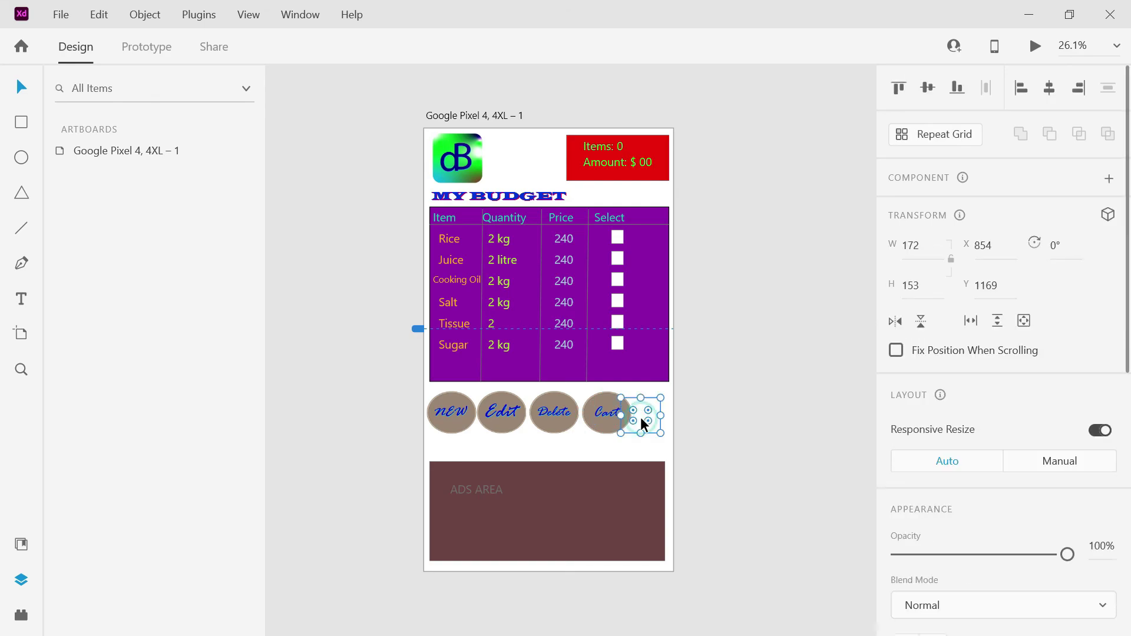
pyautogui.hotkey('alt', 'Tab')
pyautogui.doubleClick(247, 327)
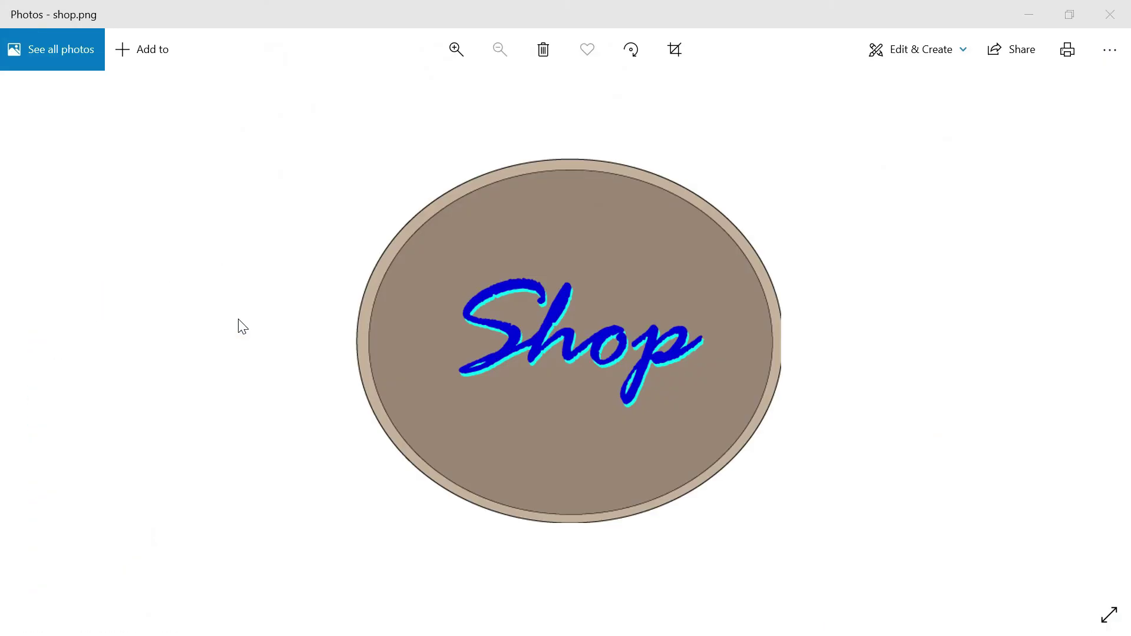
pyautogui.hotkey('ctrl', 'c')
pyautogui.hotkey('alt', 'F4')
pyautogui.hotkey('alt', 'Tab')
# Paste the Shop button image, set its width to 216 and place it at the end of the button row.
pyautogui.hotkey('ctrl', 'v')
pyautogui.click(914, 246)
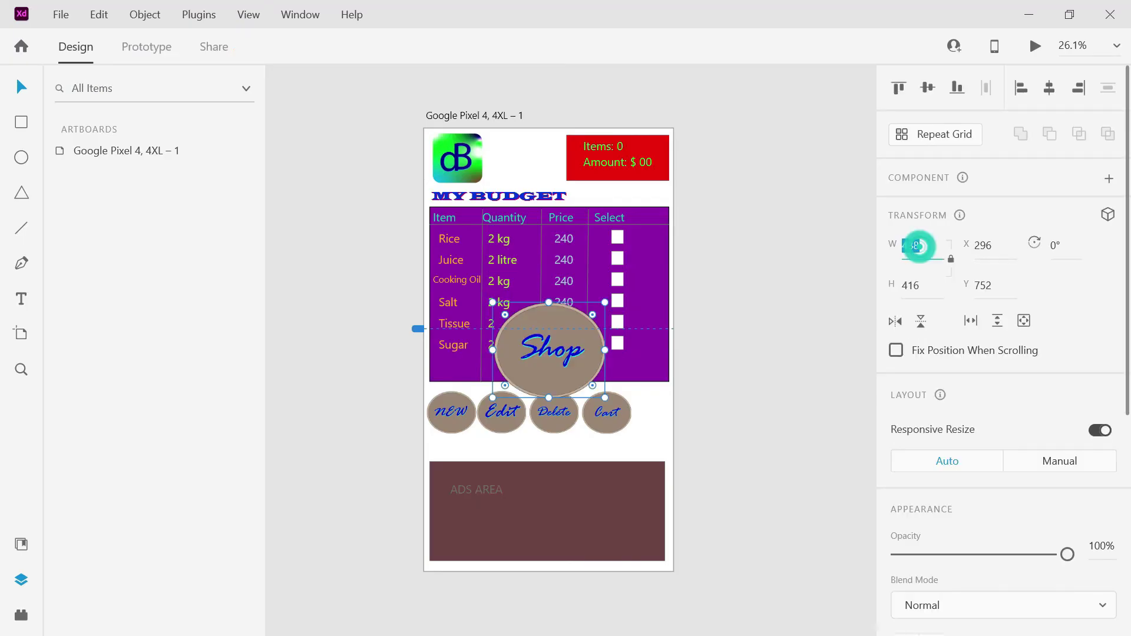
pyautogui.write('216')
pyautogui.press('Return')
pyautogui.moveTo(519, 330); pyautogui.dragTo(661, 419)
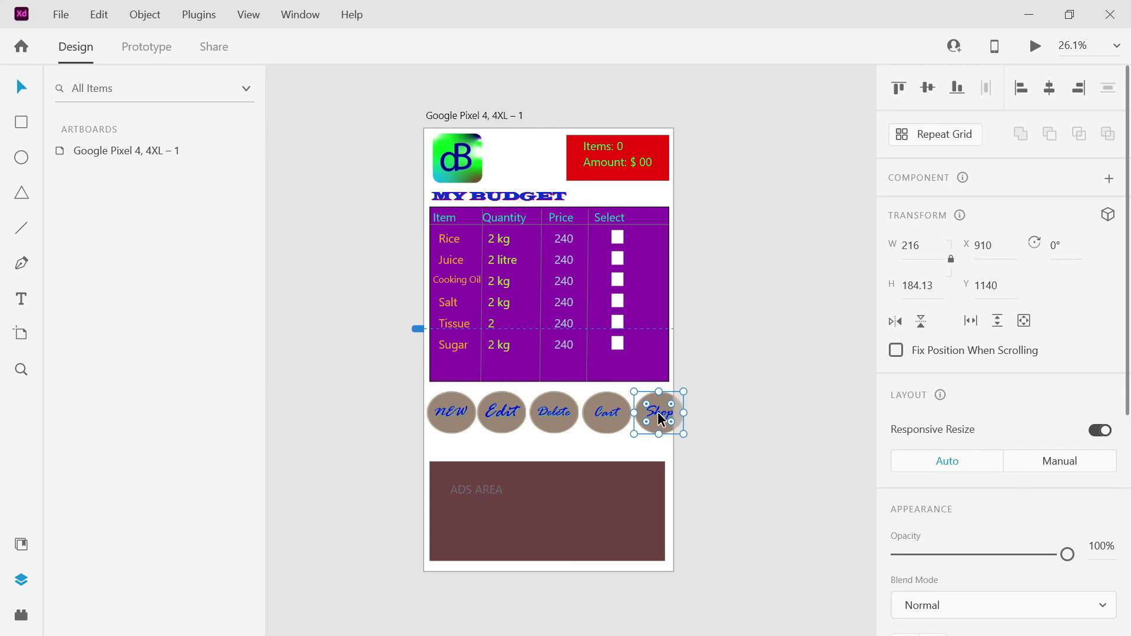
# Select all five buttons, scale them down together to fit the artboard and centre the row below the table.
pyautogui.keyDown('shift'); pyautogui.click(607, 412); pyautogui.keyUp('shift')
pyautogui.keyDown('shift'); pyautogui.click(553, 413); pyautogui.keyUp('shift')
pyautogui.keyDown('shift'); pyautogui.click(502, 413); pyautogui.keyUp('shift')
pyautogui.keyDown('shift'); pyautogui.click(461, 415); pyautogui.keyUp('shift')
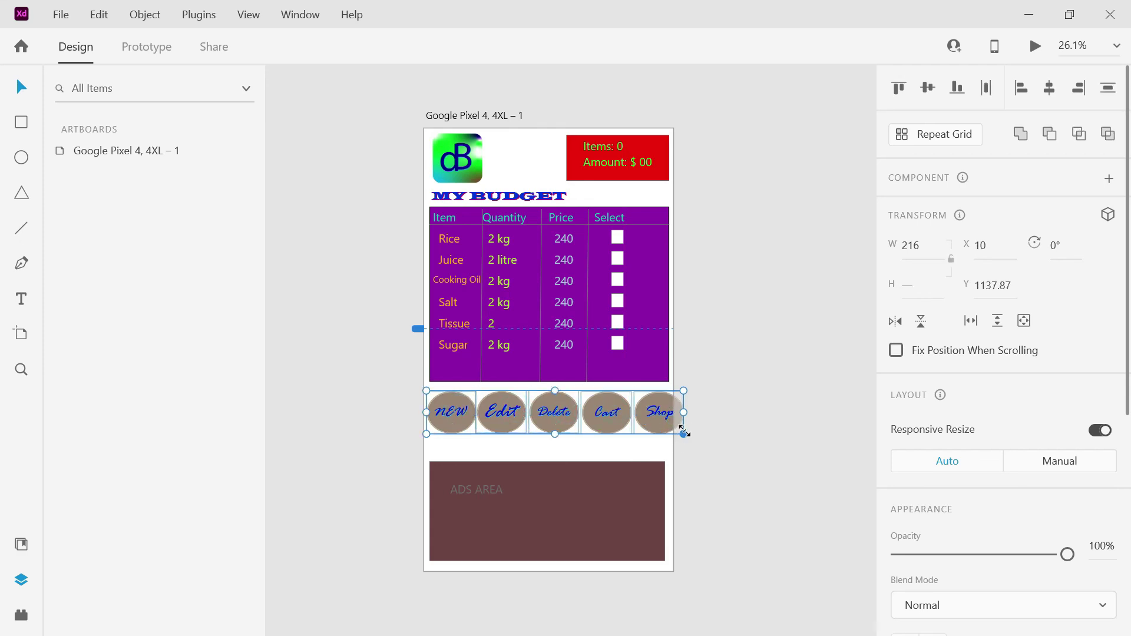
pyautogui.press('alt')
pyautogui.moveTo(684, 433); pyautogui.dragTo(676, 429)
pyautogui.moveTo(607, 415); pyautogui.dragTo(592, 417)
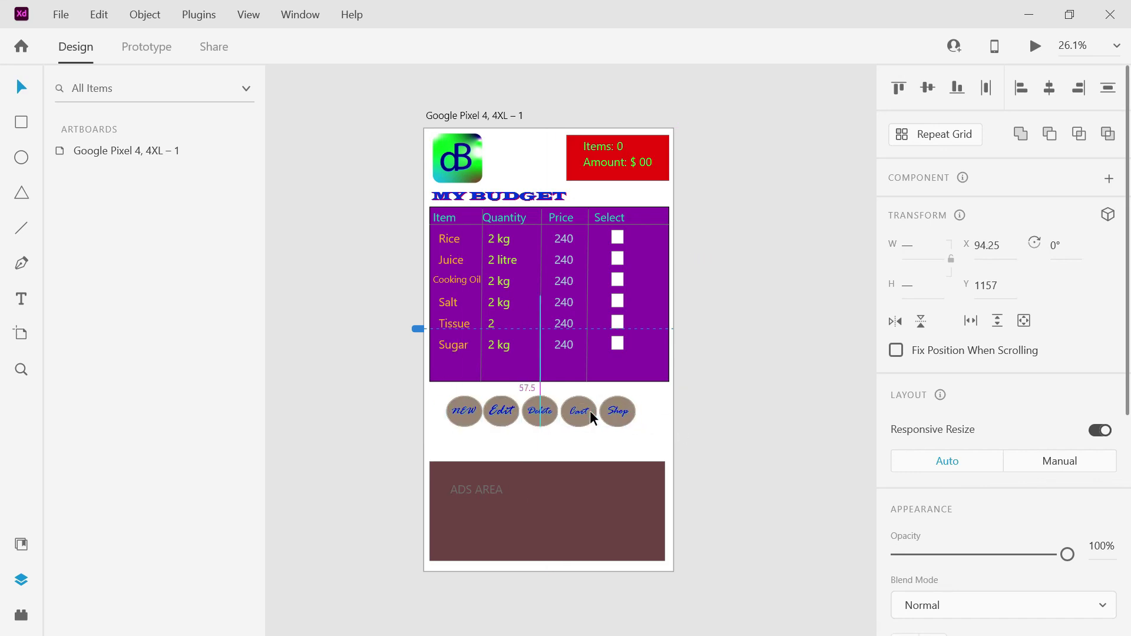
pyautogui.click(745, 390)
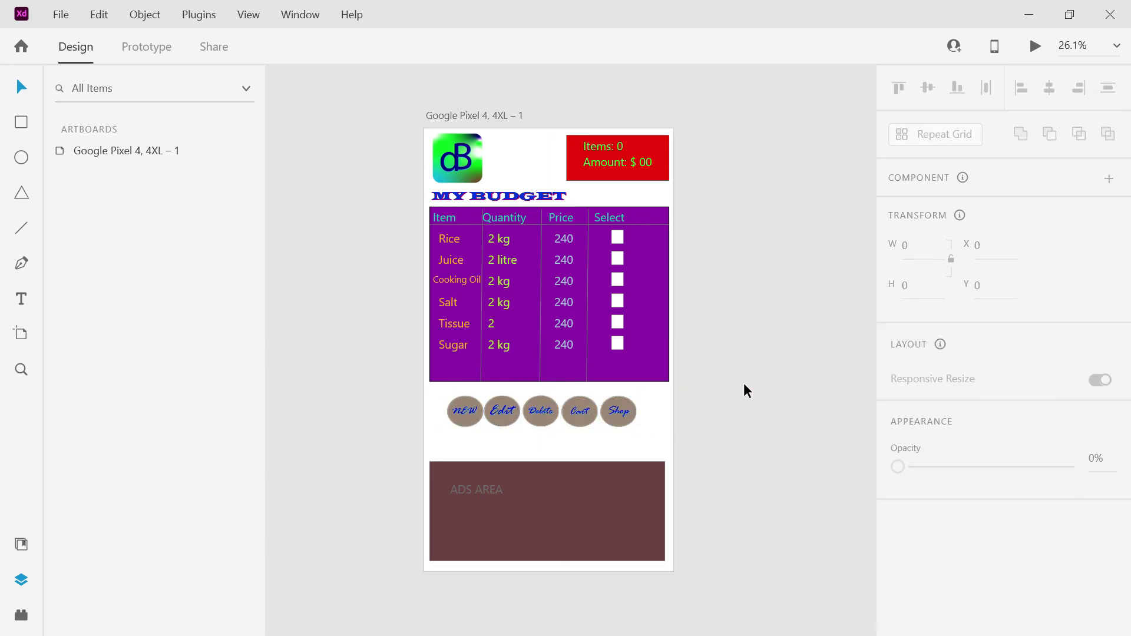
# Extend the ads rectangle slightly upward and change its text to "ADS and in-app purchase AREA - to done later".
pyautogui.click(577, 523)
pyautogui.moveTo(547, 461); pyautogui.dragTo(548, 450)
pyautogui.doubleClick(500, 495)
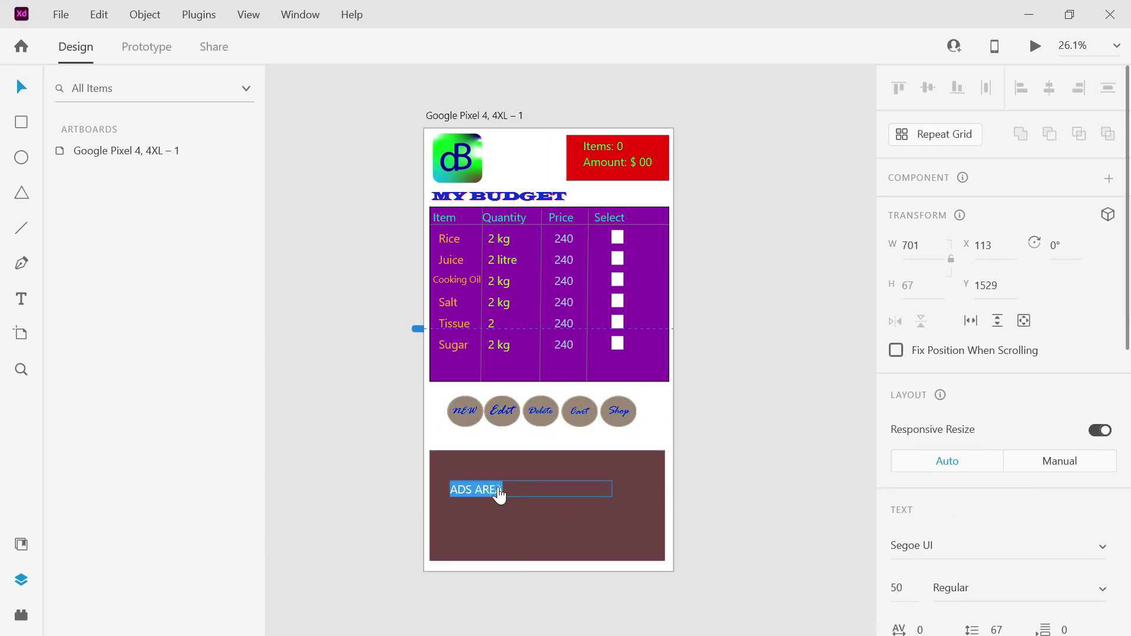
pyautogui.press('End')
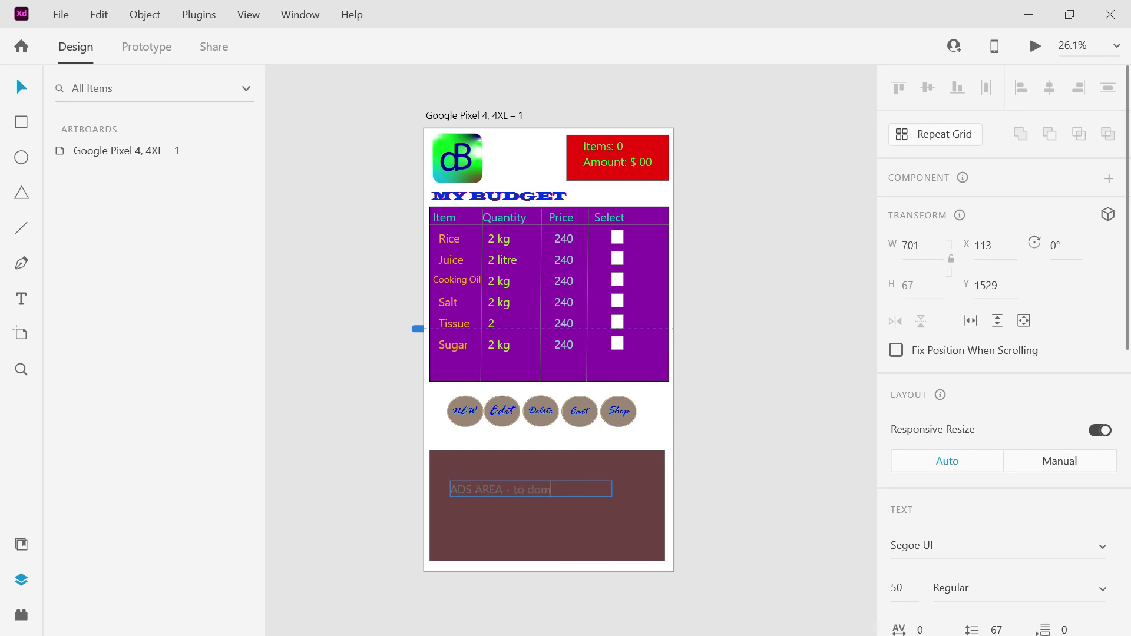
pyautogui.write('and in')
pyautogui.write('-app purchsae')
pyautogui.write('ase')
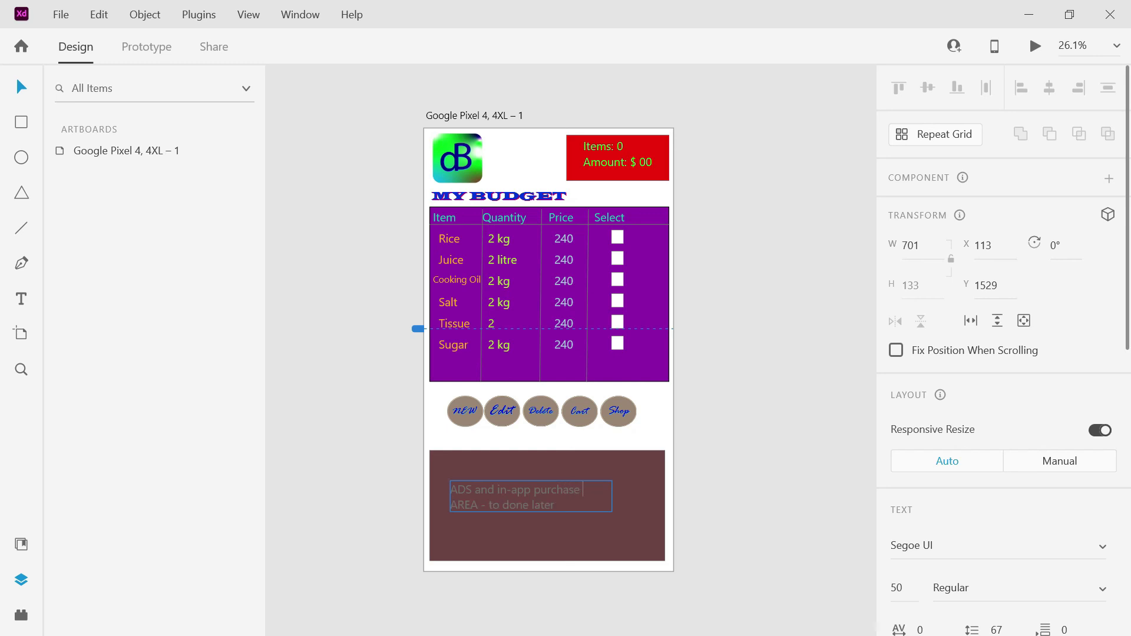
pyautogui.press('Escape')
pyautogui.click(741, 444)
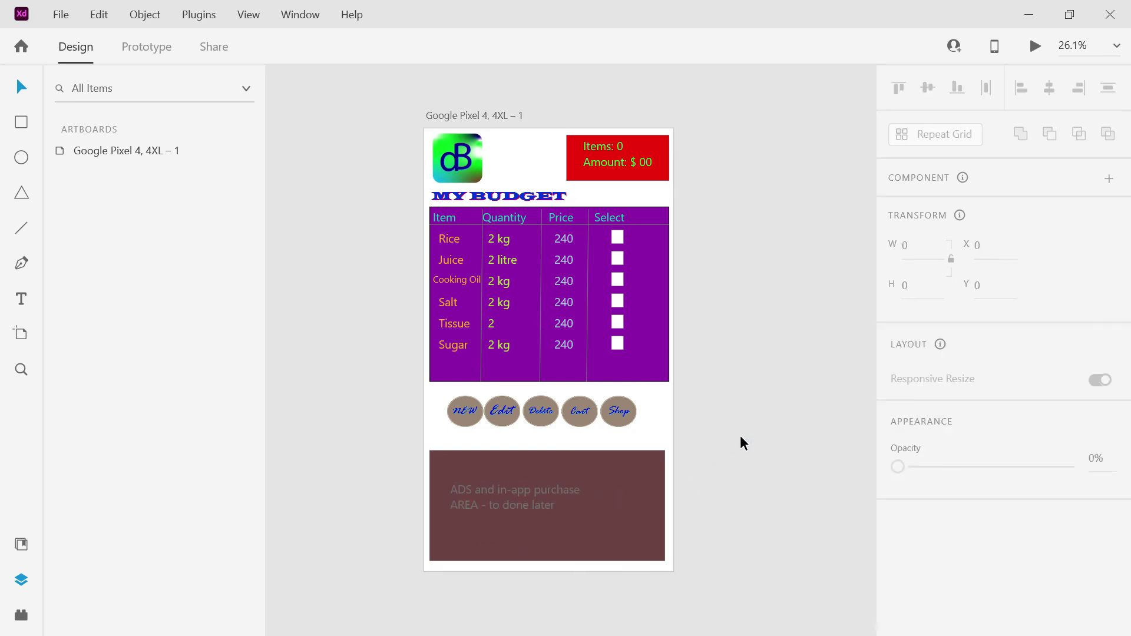
# Draw a 1080 × 1920 rectangle covering the whole artboard and send it to the back.
pyautogui.click(21, 122)
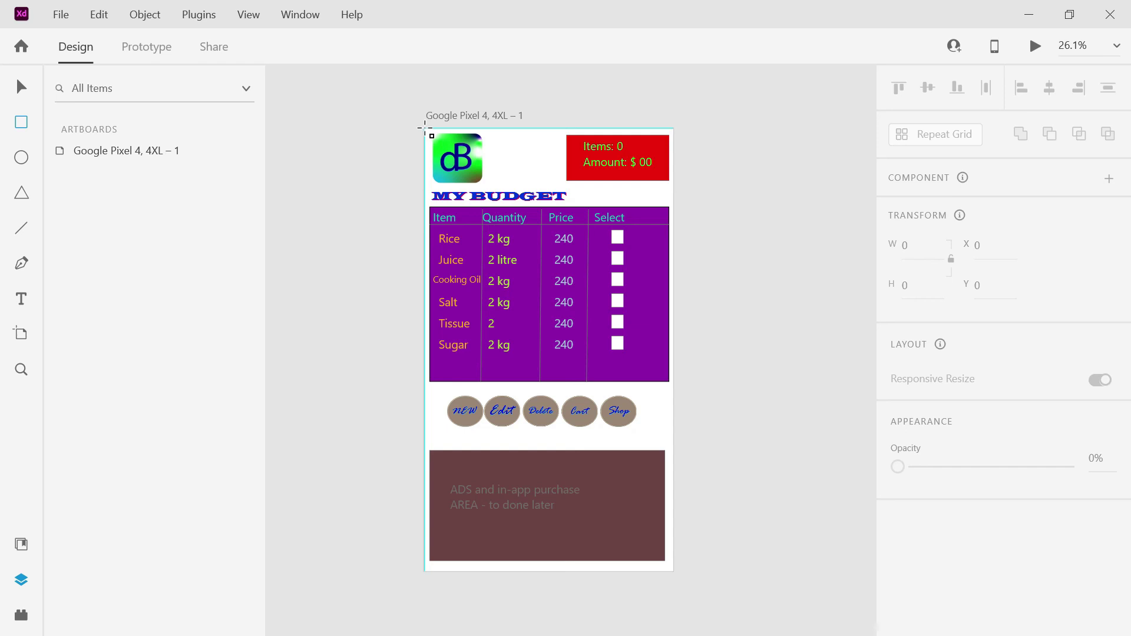
pyautogui.moveTo(424, 127)
pyautogui.mouseDown()
pyautogui.moveTo(578, 341)
pyautogui.moveTo(641, 460)
pyautogui.moveTo(674, 572)
pyautogui.mouseUp()
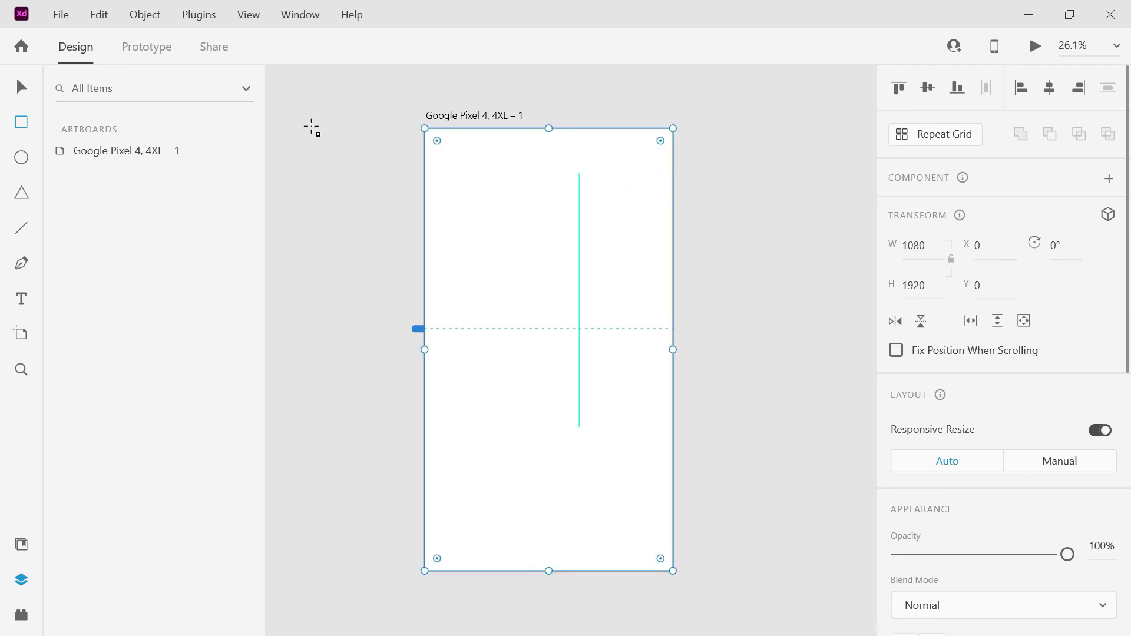
pyautogui.click(19, 85)
pyautogui.rightClick(493, 172)
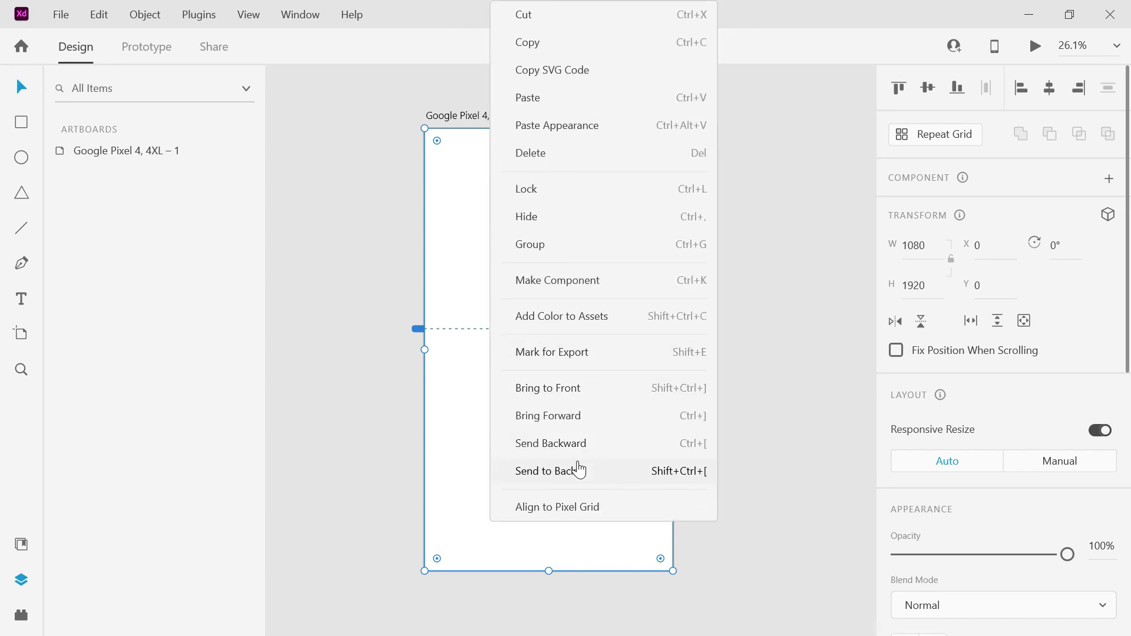
pyautogui.click(578, 472)
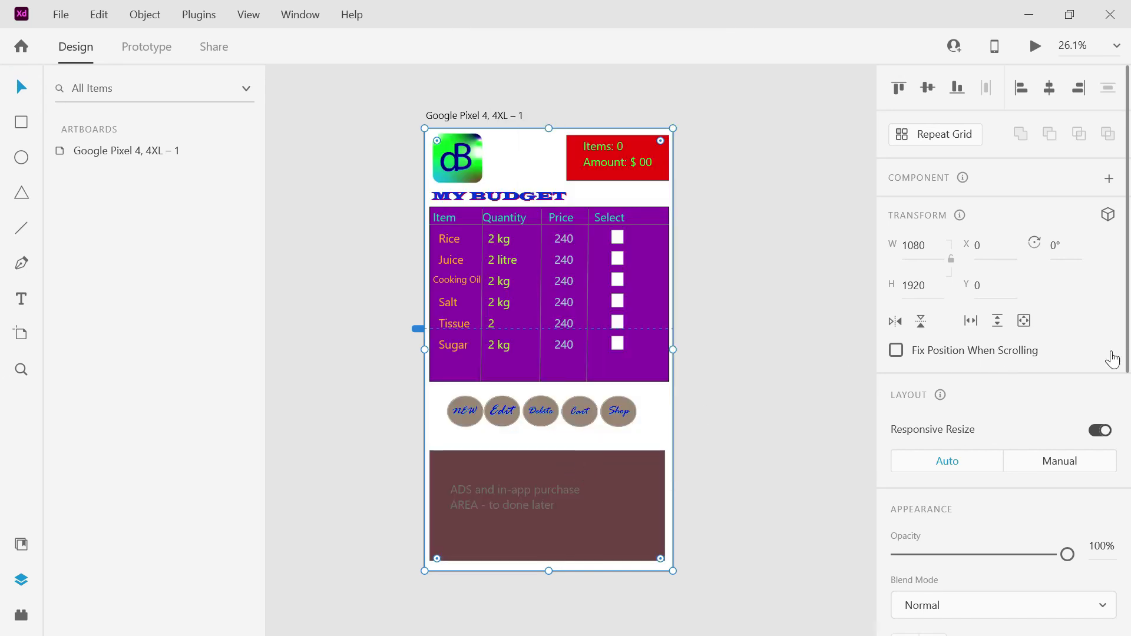
# Remove the background rectangle's border and change its fill to a radial gradient.
pyautogui.moveTo(1126, 352); pyautogui.dragTo(1117, 528)
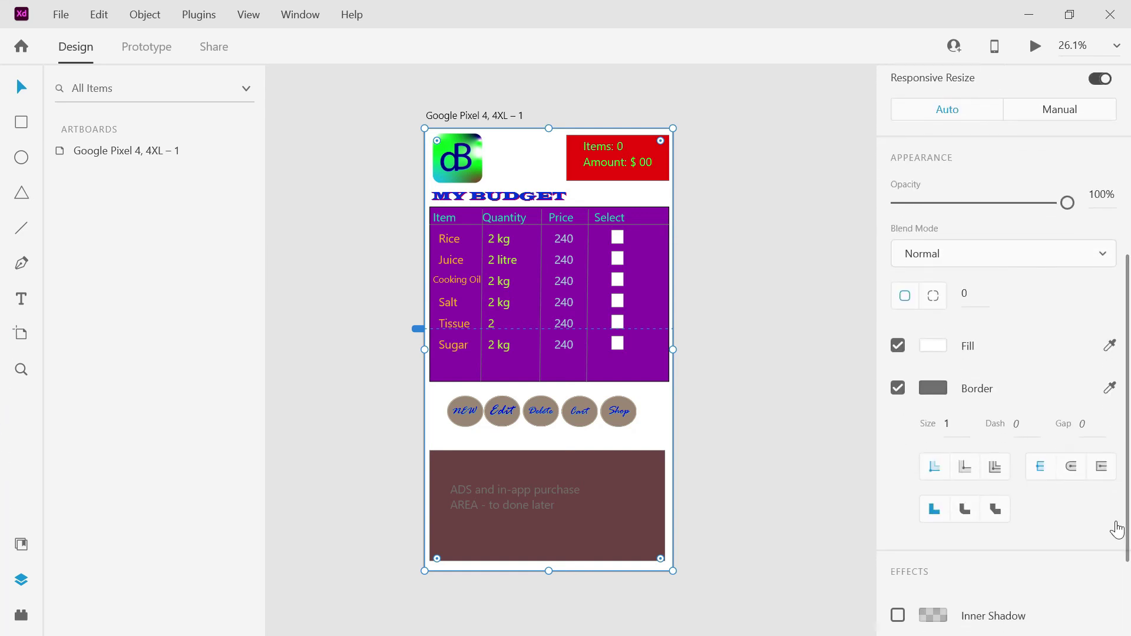
pyautogui.click(897, 388)
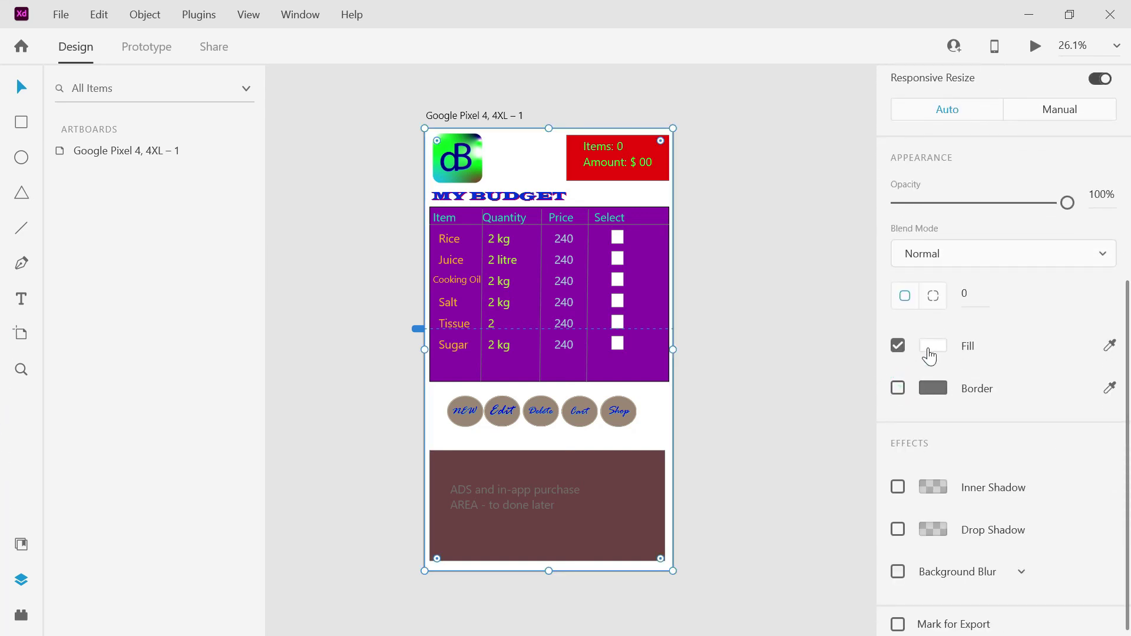
pyautogui.click(929, 348)
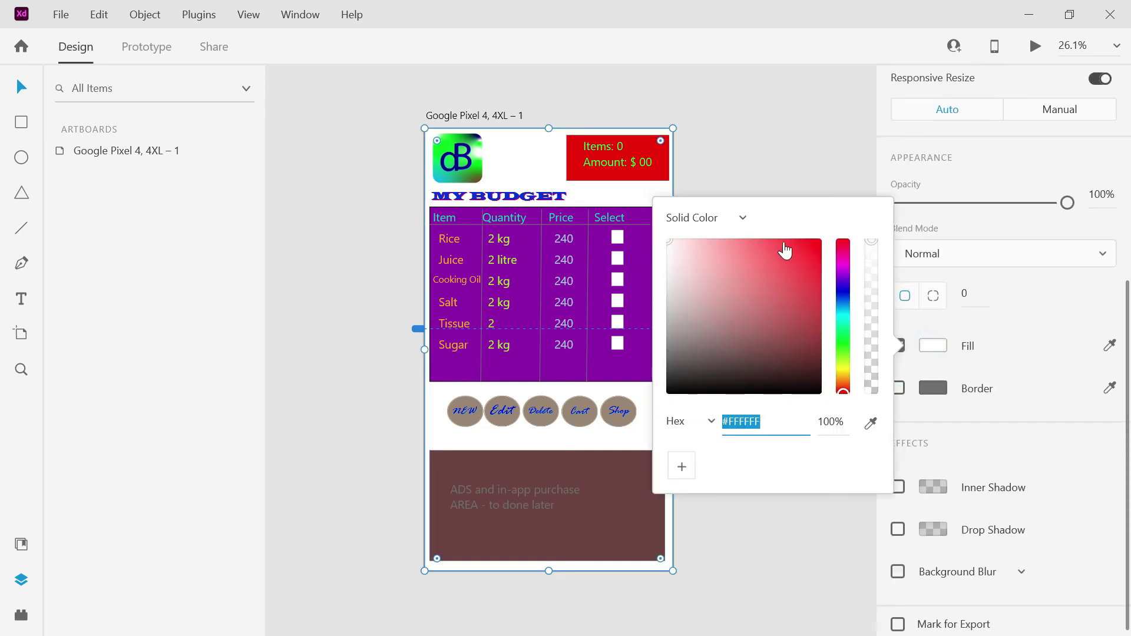
pyautogui.click(744, 220)
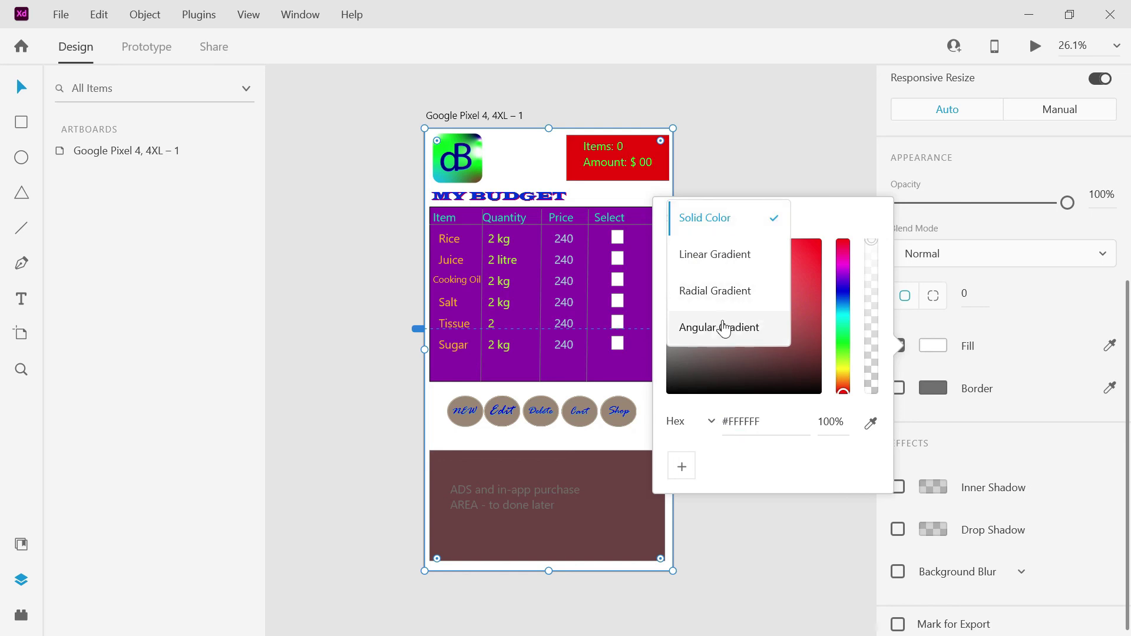
pyautogui.click(723, 292)
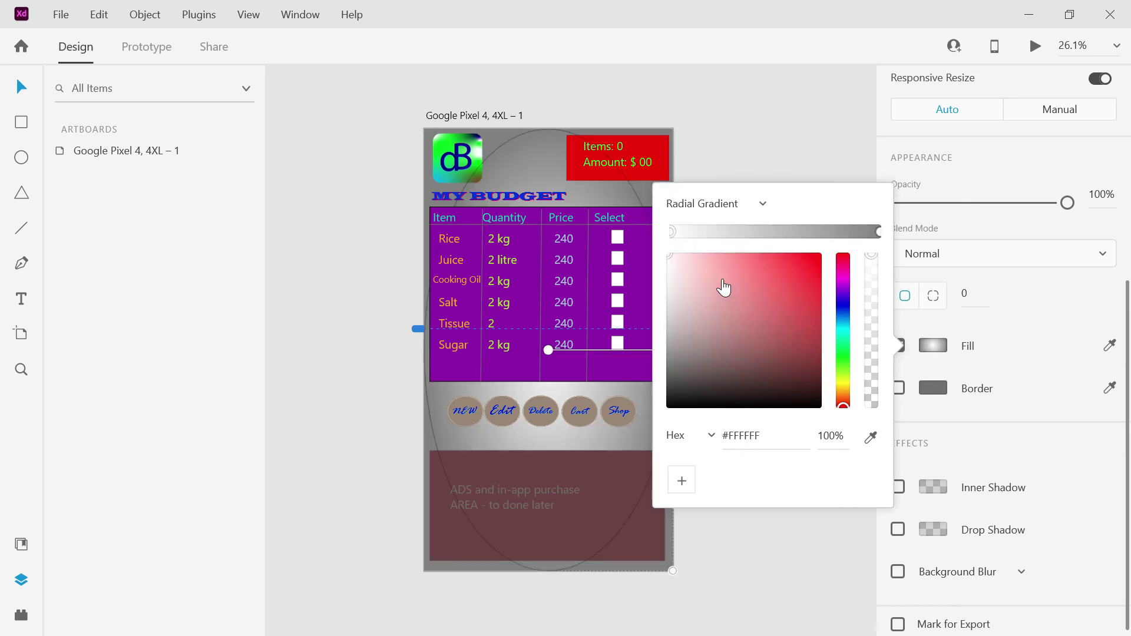
# Switch the background rectangle's fill to a linear gradient and set its starting stop to pale green #B1D6B2.
pyautogui.click(725, 206)
pyautogui.click(721, 241)
pyautogui.click(721, 203)
pyautogui.click(724, 124)
pyautogui.click(843, 357)
pyautogui.moveTo(790, 354); pyautogui.dragTo(694, 285)
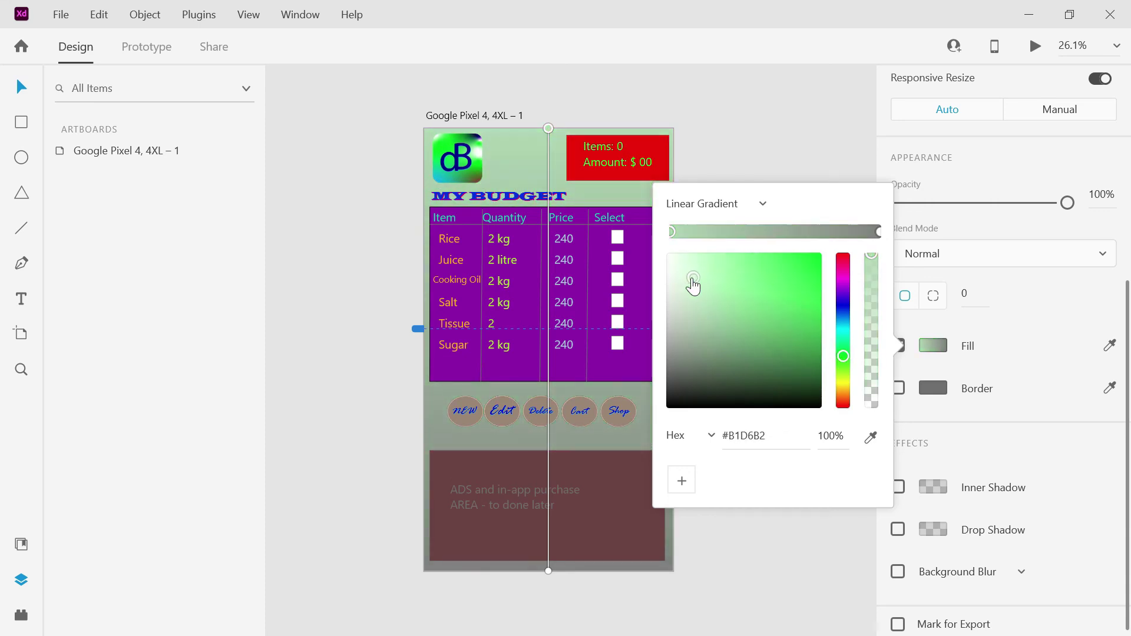
# Set the gradient's end stop to dusty pink #C58686 and change the gradient type to angular.
pyautogui.click(878, 232)
pyautogui.moveTo(696, 350); pyautogui.dragTo(715, 292)
pyautogui.click(723, 203)
pyautogui.click(721, 272)
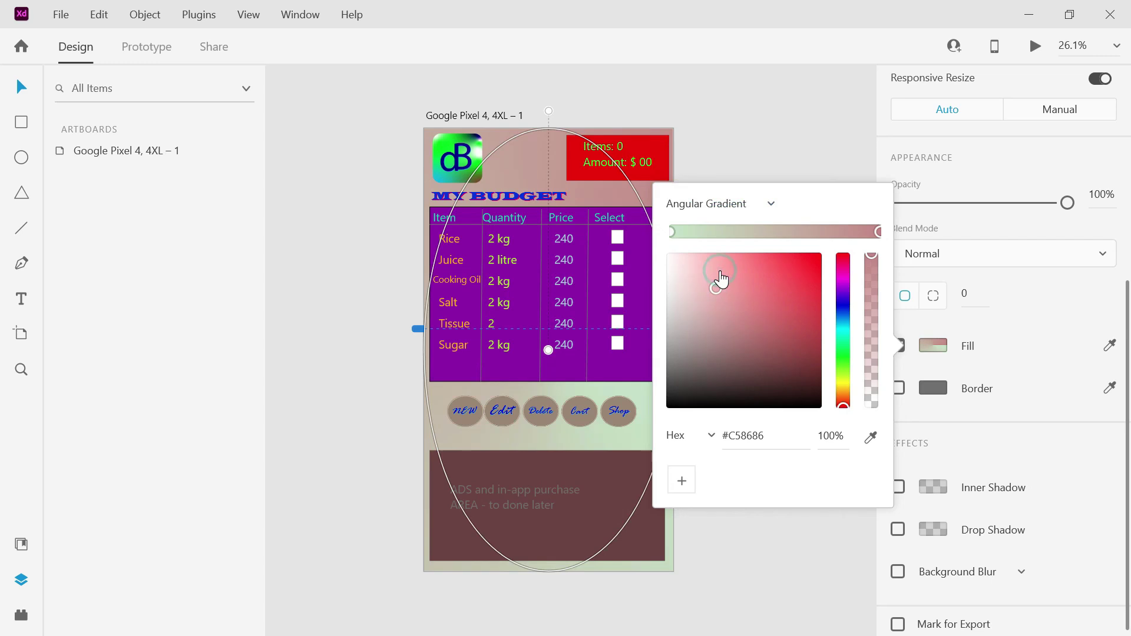
# Change the angular gradient's starting stop to bright green #24C206.
pyautogui.click(671, 231)
pyautogui.moveTo(843, 368); pyautogui.dragTo(842, 416)
pyautogui.moveTo(704, 279)
pyautogui.mouseDown()
pyautogui.moveTo(754, 324)
pyautogui.moveTo(736, 316)
pyautogui.moveTo(803, 295)
pyautogui.mouseUp()
pyautogui.moveTo(843, 405)
pyautogui.mouseDown()
pyautogui.moveTo(843, 360)
pyautogui.moveTo(818, 292)
pyautogui.mouseUp()
pyautogui.click(878, 233)
pyautogui.click(843, 122)
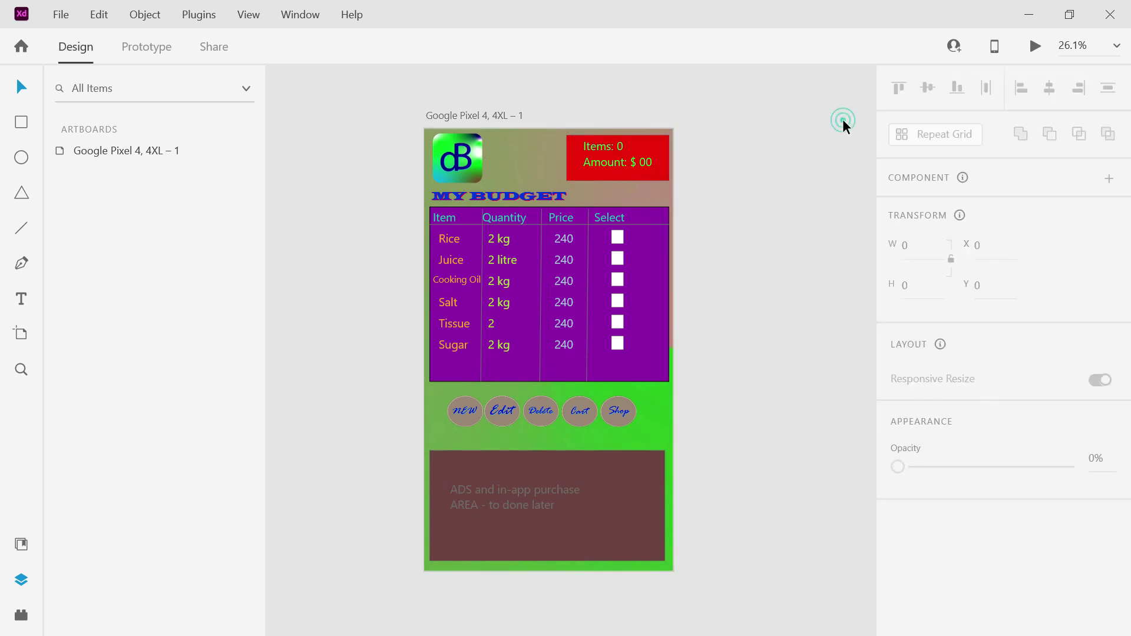
# Reselect the background rectangle and change its fill to a linear gradient.
pyautogui.click(666, 412)
pyautogui.scroll(-5, 942, 412)
pyautogui.click(933, 441)
pyautogui.click(735, 300)
pyautogui.click(719, 230)
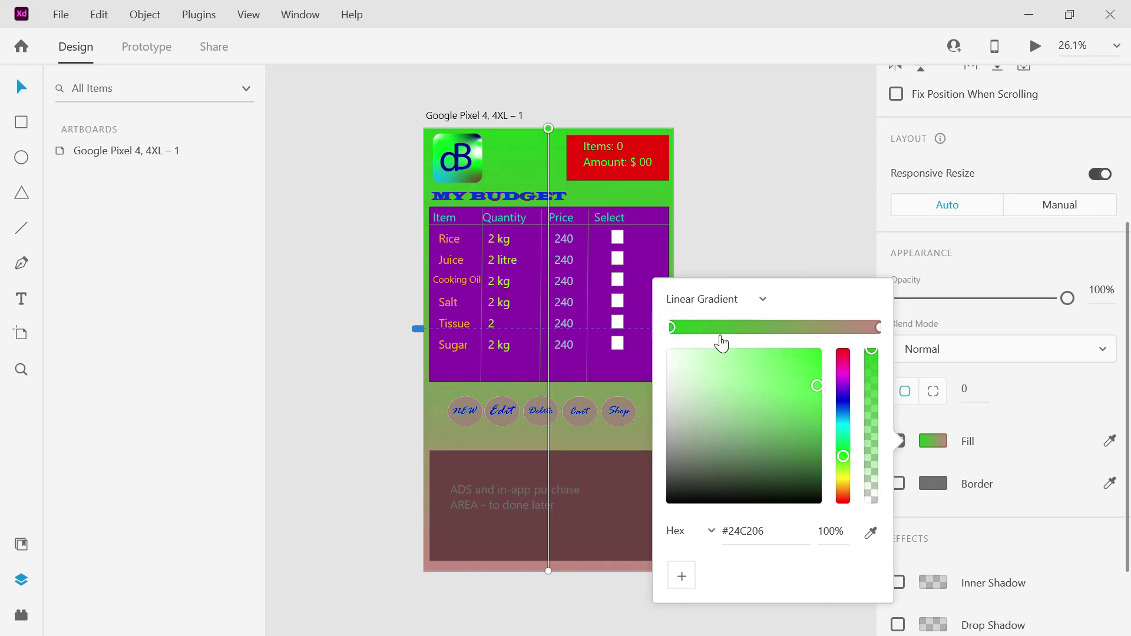
# Copy the end stop's colour #C58686 to the gradient's starting stop.
pyautogui.click(877, 334)
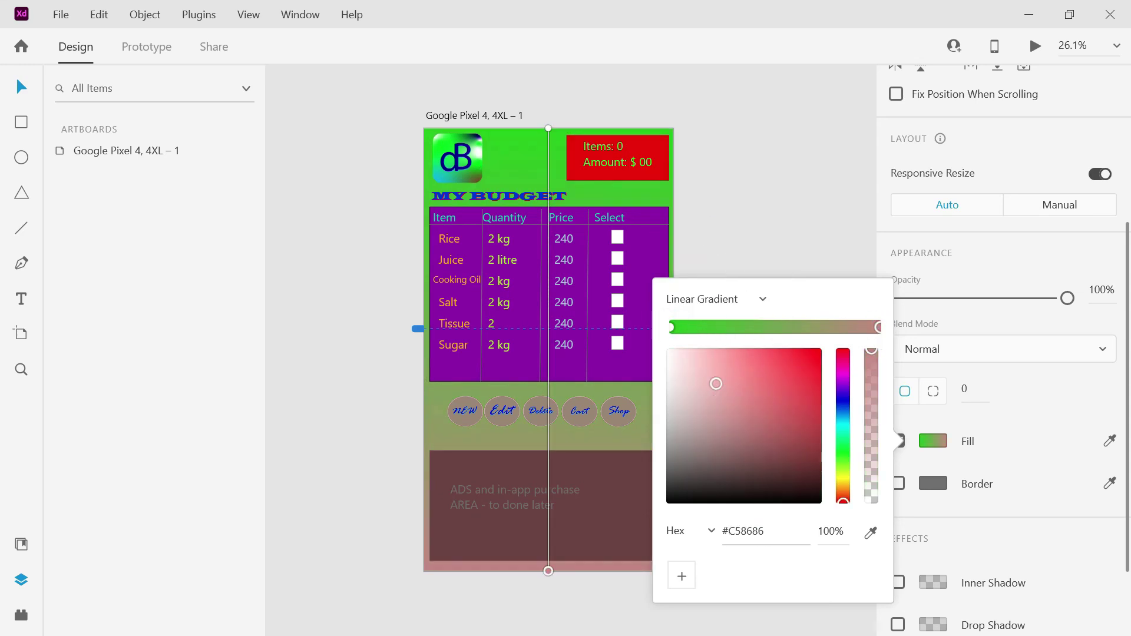
pyautogui.click(743, 530)
pyautogui.hotkey('ctrl', 'c')
pyautogui.click(672, 328)
pyautogui.hotkey('ctrl', 'v')
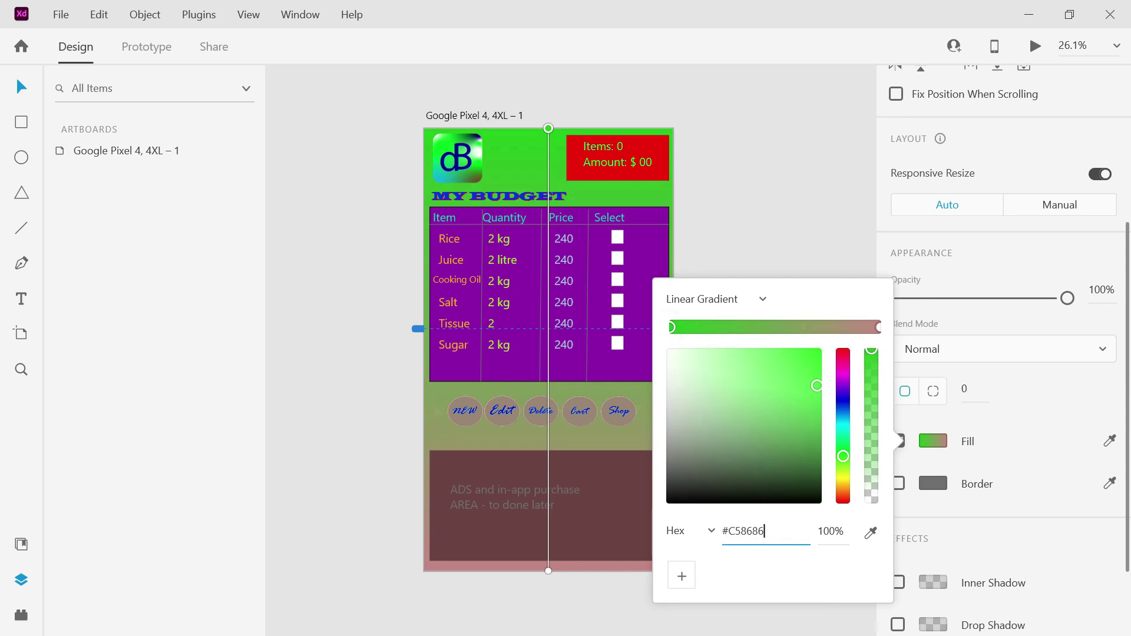
pyautogui.press('Return')
# Set the gradient's end stop to bright green #1BCB07 and add a light blue stop near the middle.
pyautogui.click(878, 336)
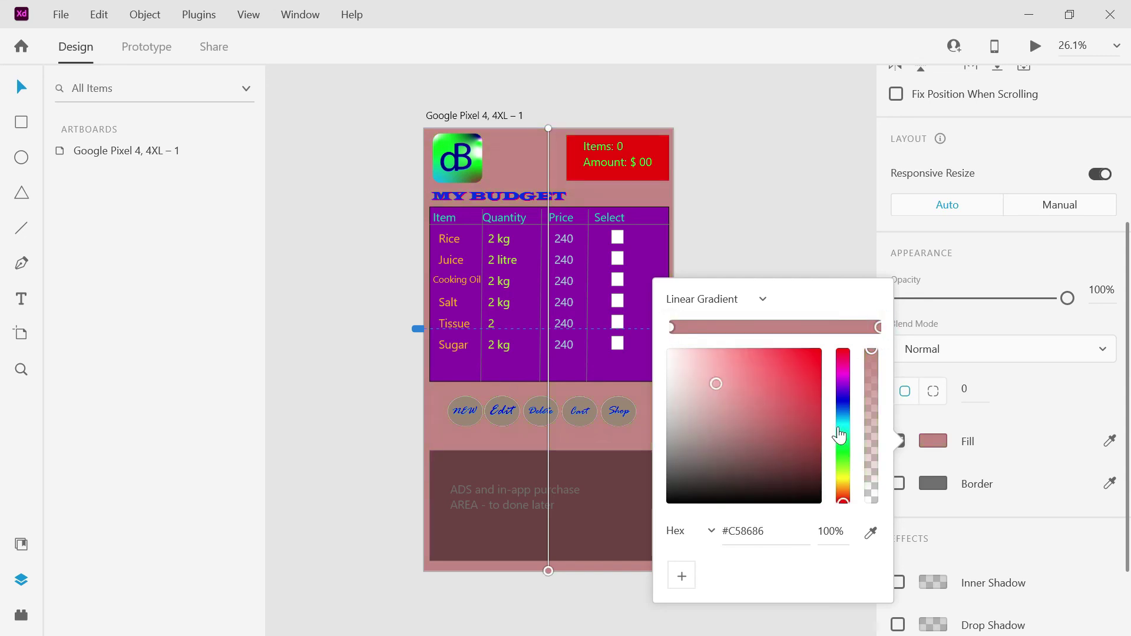
pyautogui.click(842, 455)
pyautogui.moveTo(736, 424); pyautogui.dragTo(816, 380)
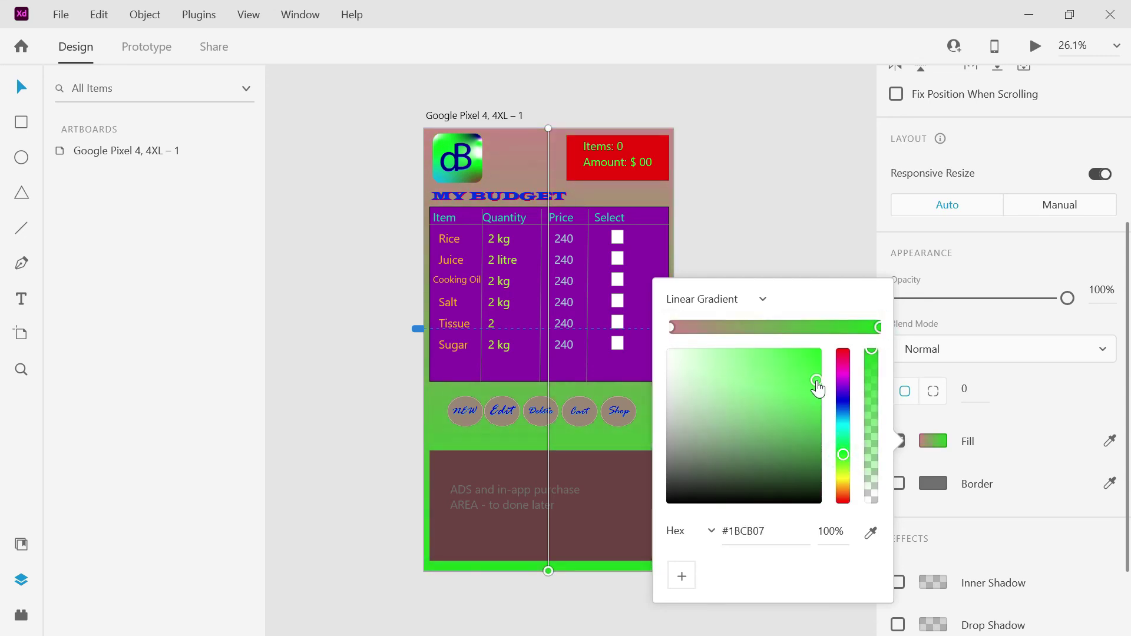
pyautogui.click(777, 329)
pyautogui.moveTo(841, 427); pyautogui.dragTo(843, 420)
pyautogui.moveTo(757, 400); pyautogui.dragTo(743, 377)
pyautogui.click(725, 184)
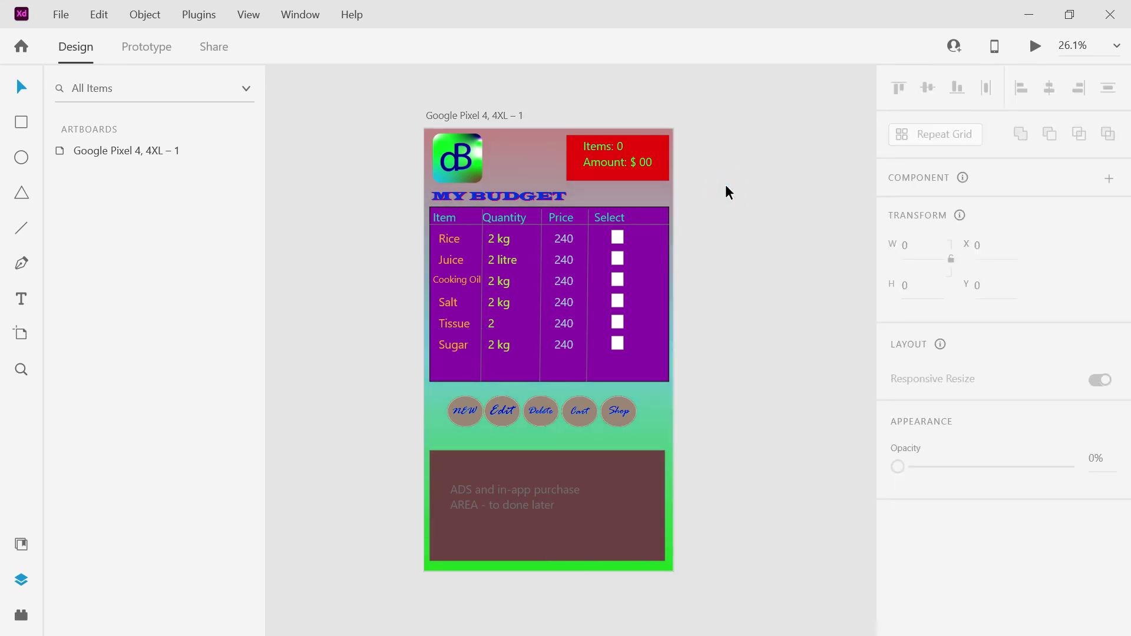
# Round the purple table rectangle's corners with a radius of 50.
pyautogui.click(669, 214)
pyautogui.scroll(-4, 1055, 405)
pyautogui.scroll(-2, 1129, 471)
pyautogui.click(958, 326)
pyautogui.write('20')
pyautogui.click(958, 327)
pyautogui.press('Return')
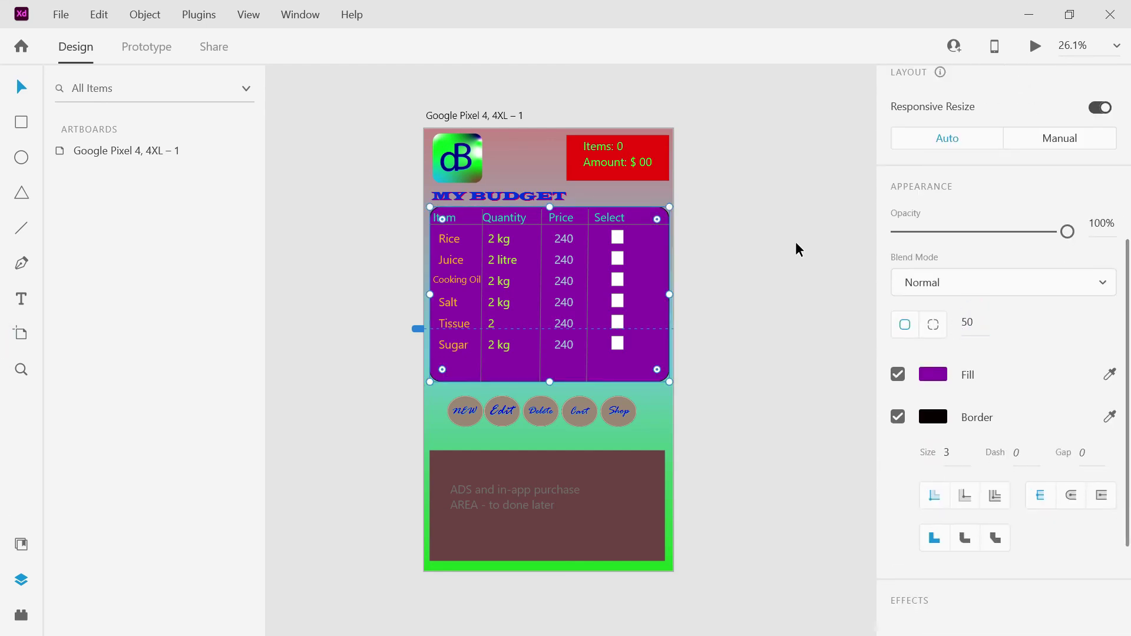
pyautogui.click(796, 243)
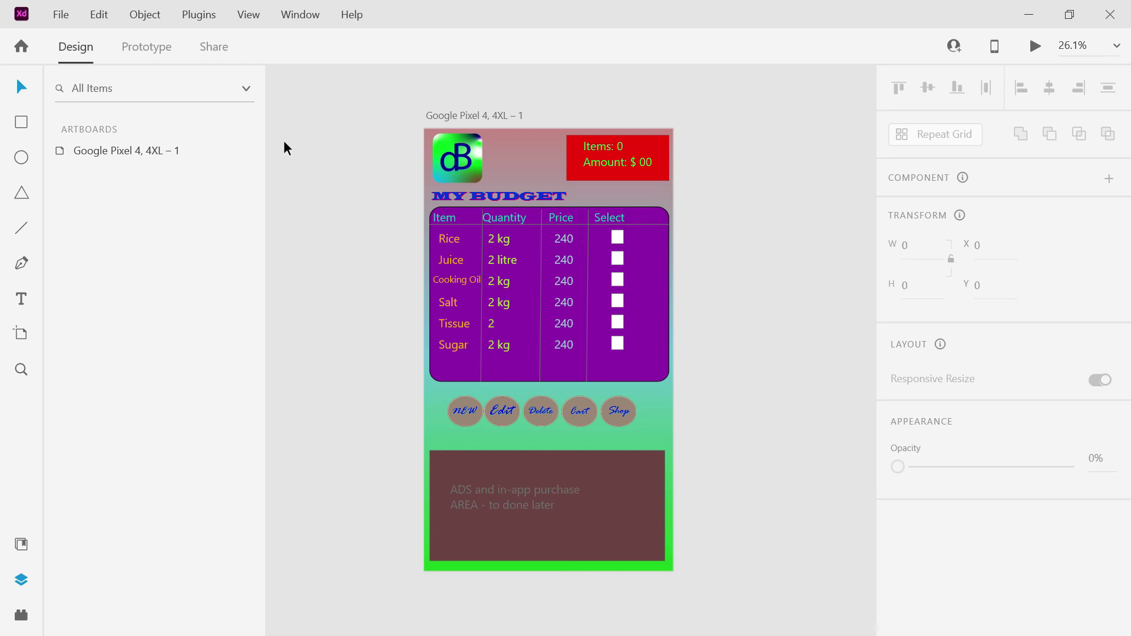
# Select the shop, cart, delete, edit-btn and new-btn layers in the artboard and group them.
pyautogui.click(60, 152)
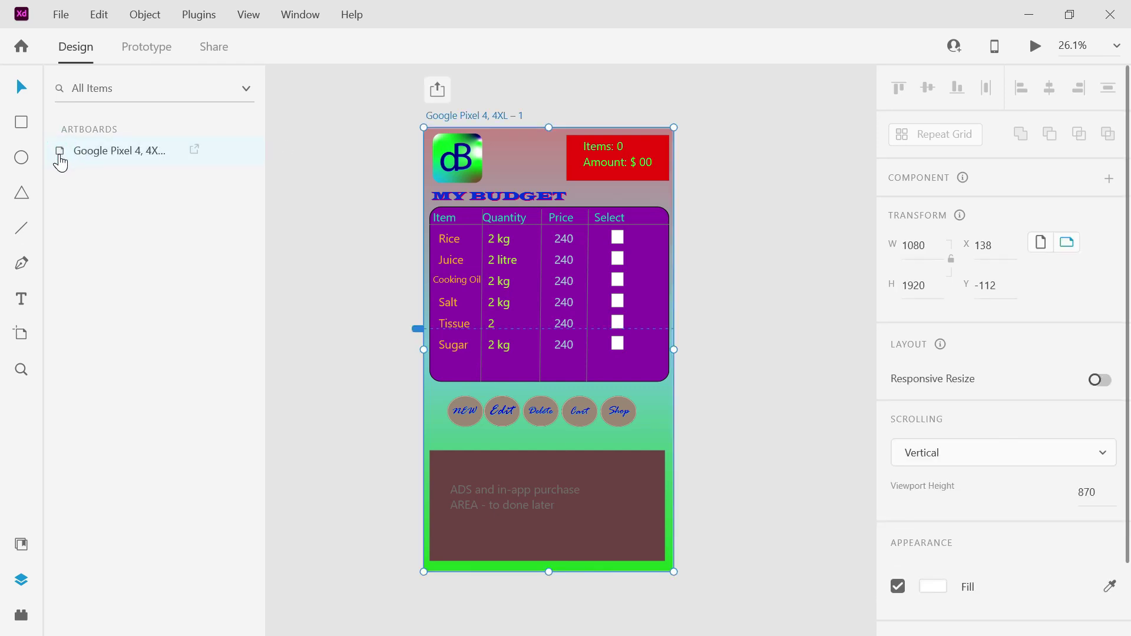
pyautogui.click(61, 154)
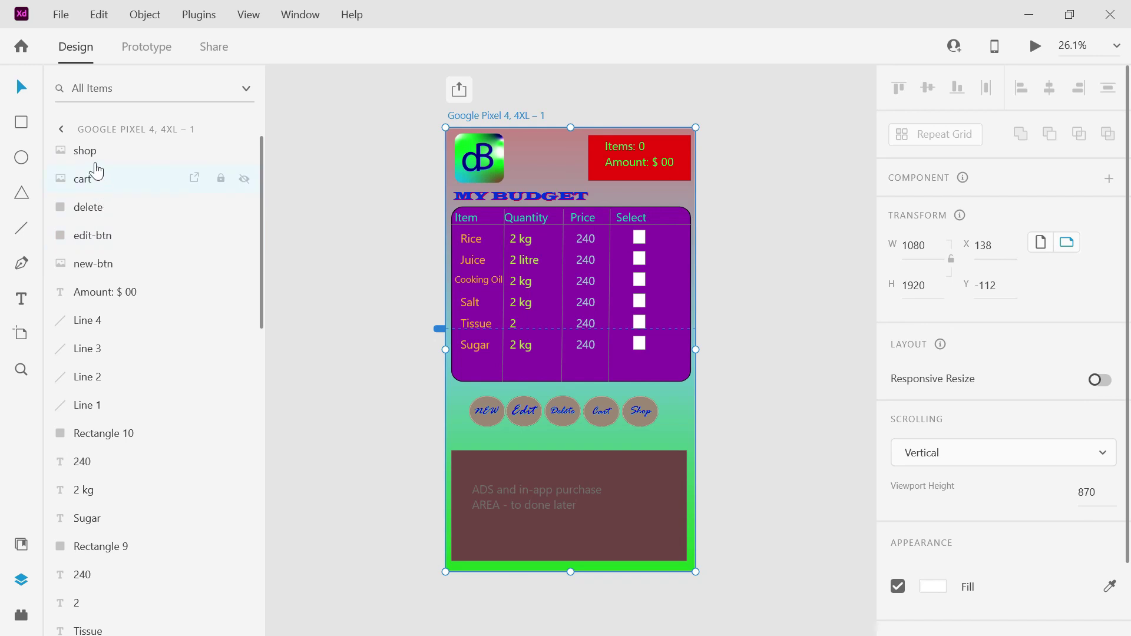
pyautogui.click(94, 162)
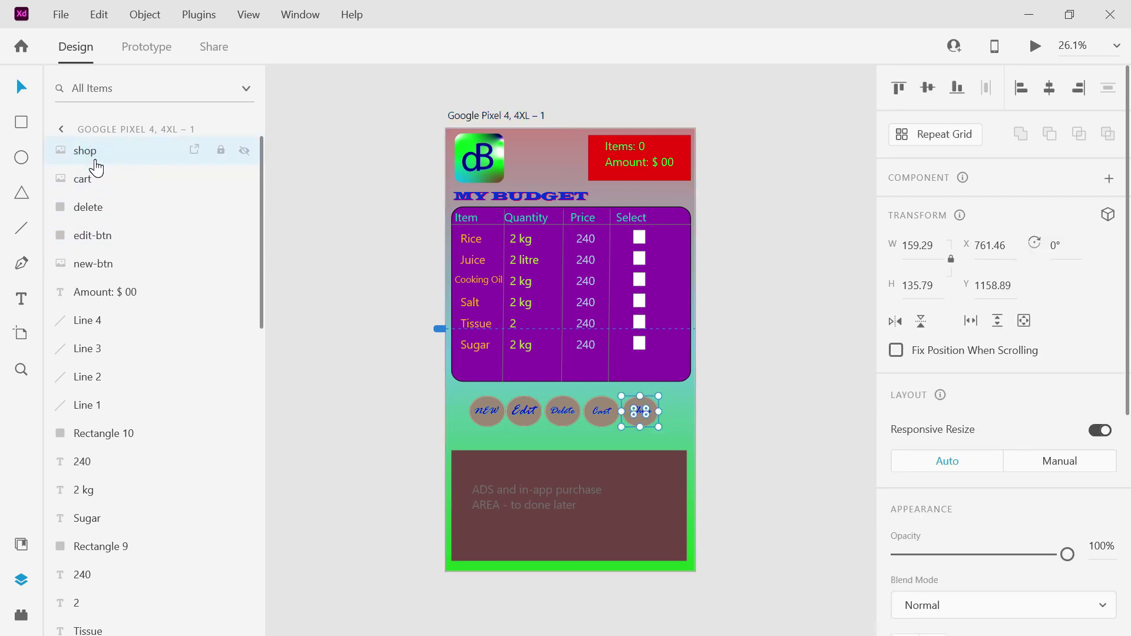
pyautogui.keyDown('shift'); pyautogui.click(90, 177); pyautogui.keyUp('shift')
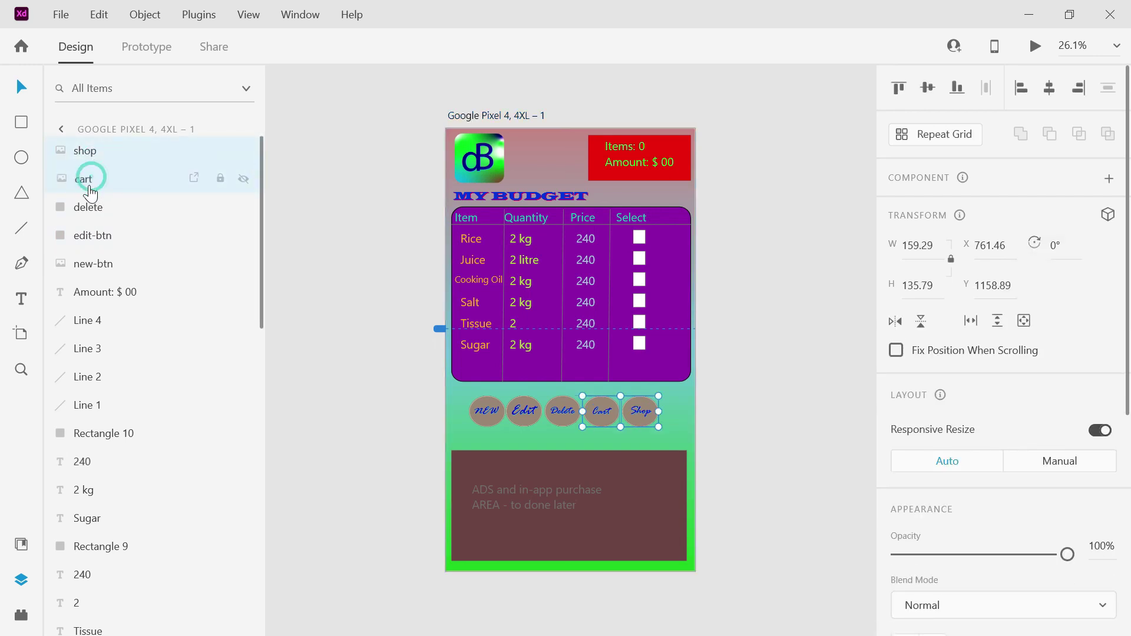
pyautogui.keyDown('shift'); pyautogui.click(88, 209); pyautogui.keyUp('shift')
pyautogui.keyDown('shift'); pyautogui.click(94, 239); pyautogui.keyUp('shift')
pyautogui.keyDown('shift'); pyautogui.click(94, 264); pyautogui.keyUp('shift')
pyautogui.click(141, 16)
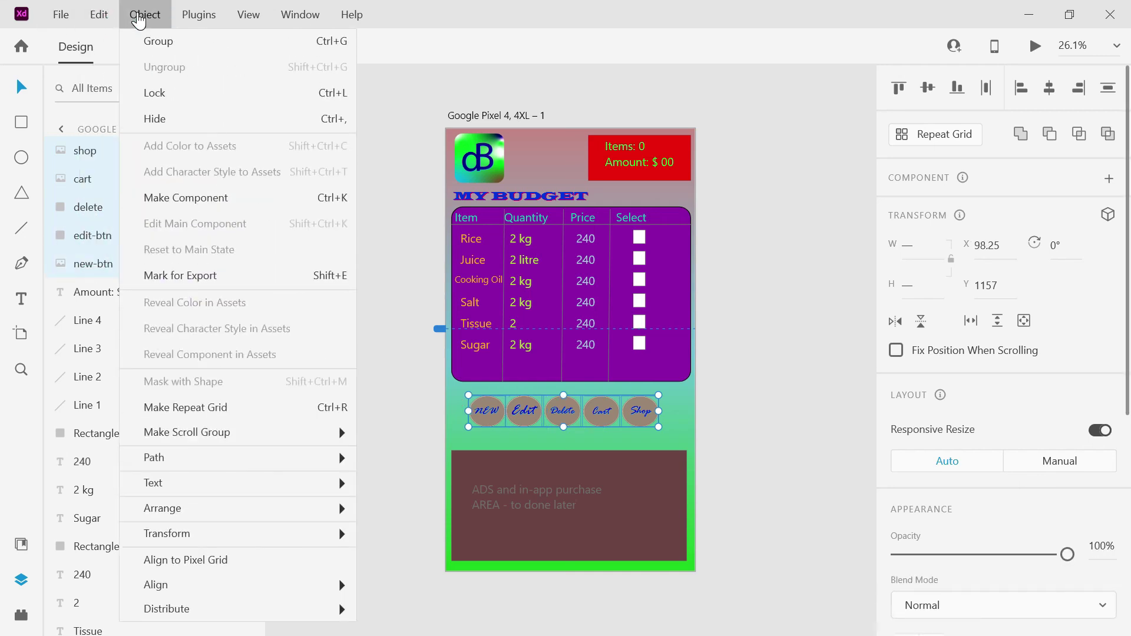
pyautogui.click(149, 39)
# Rename the group of five button layers as buttons.
pyautogui.doubleClick(94, 150)
pyautogui.write('buttons')
pyautogui.press('Return')
pyautogui.click(62, 152)
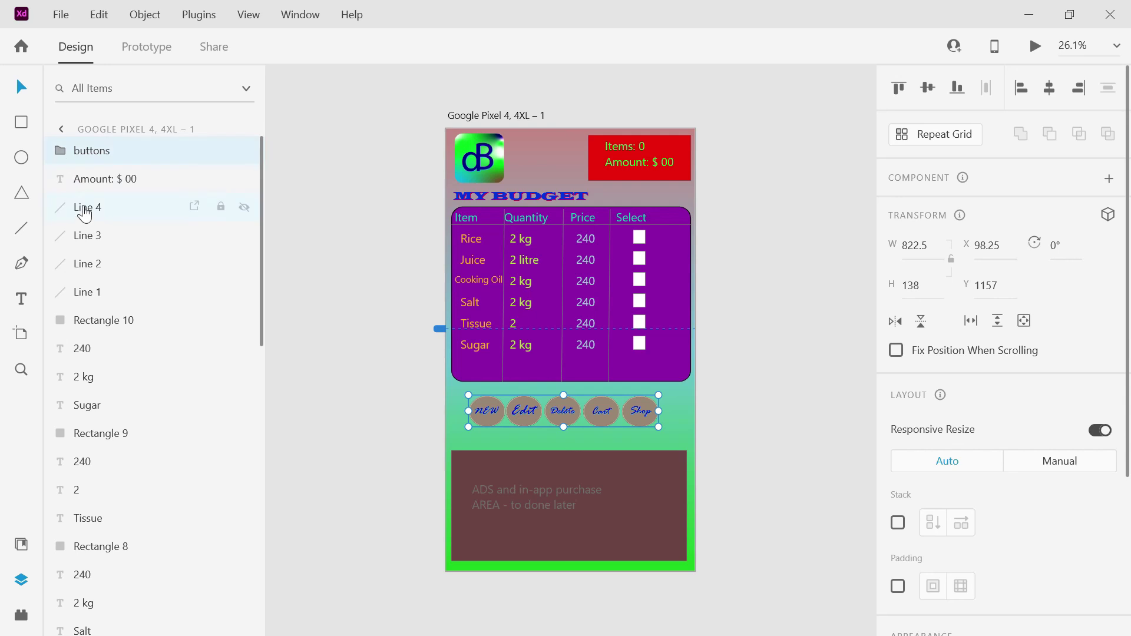
# Group the layers Line 1 to Line 4 together with Rectangle 10.
pyautogui.click(84, 209)
pyautogui.keyDown('shift'); pyautogui.click(88, 235); pyautogui.keyUp('shift')
pyautogui.keyDown('shift'); pyautogui.click(88, 263); pyautogui.keyUp('shift')
pyautogui.keyDown('shift'); pyautogui.click(91, 292); pyautogui.keyUp('shift')
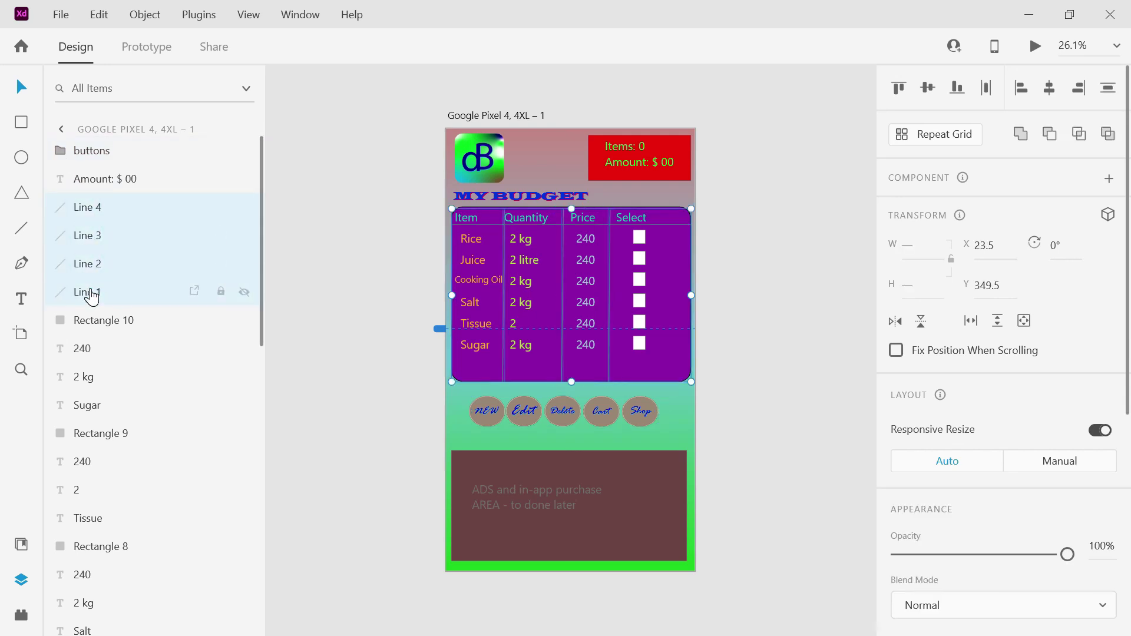
pyautogui.keyDown('shift'); pyautogui.click(94, 330); pyautogui.keyUp('shift')
pyautogui.hotkey('ctrl', 'g')
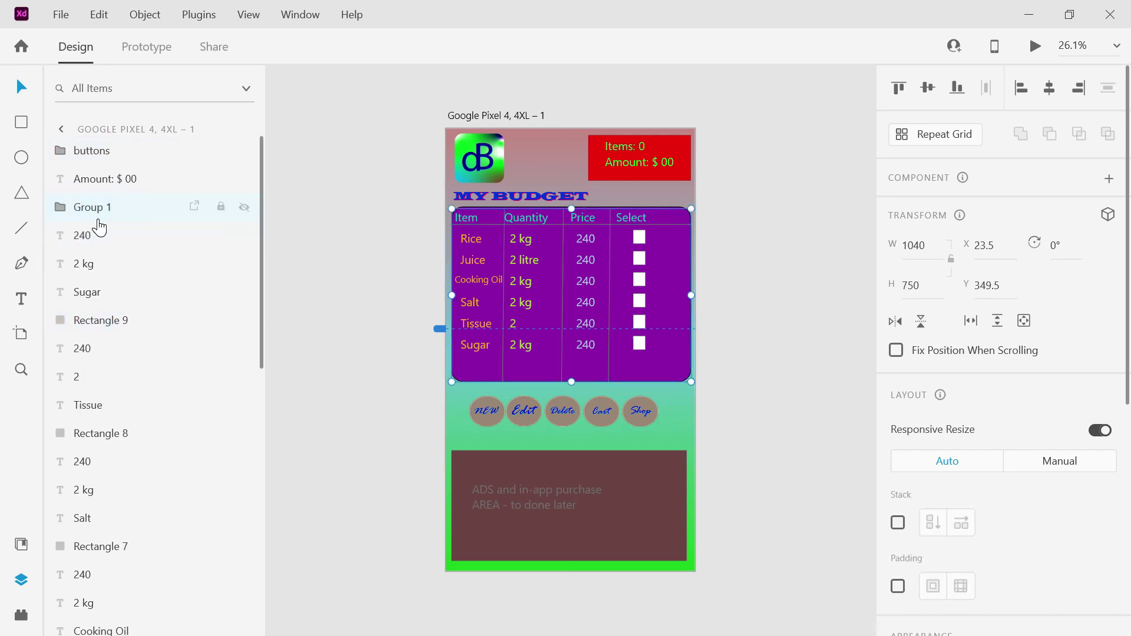
# Toggle the visibility of the lines group, Rectangle 9 and Rectangle 8 to identify what each layer shows.
pyautogui.click(244, 214)
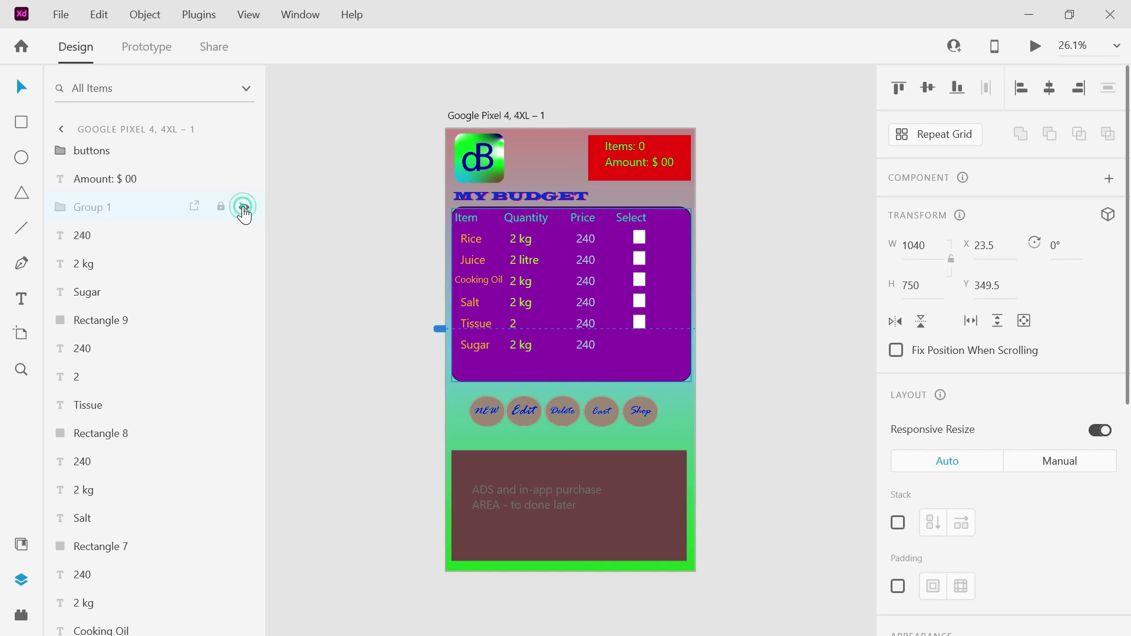
pyautogui.click(308, 200)
pyautogui.click(60, 152)
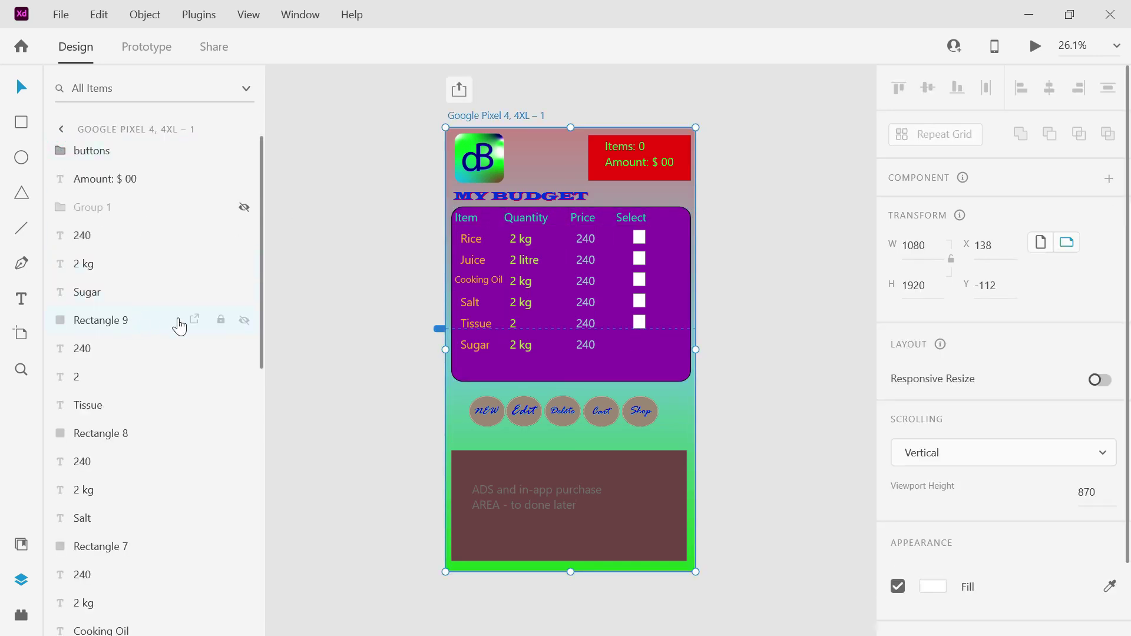
pyautogui.click(245, 211)
pyautogui.click(132, 320)
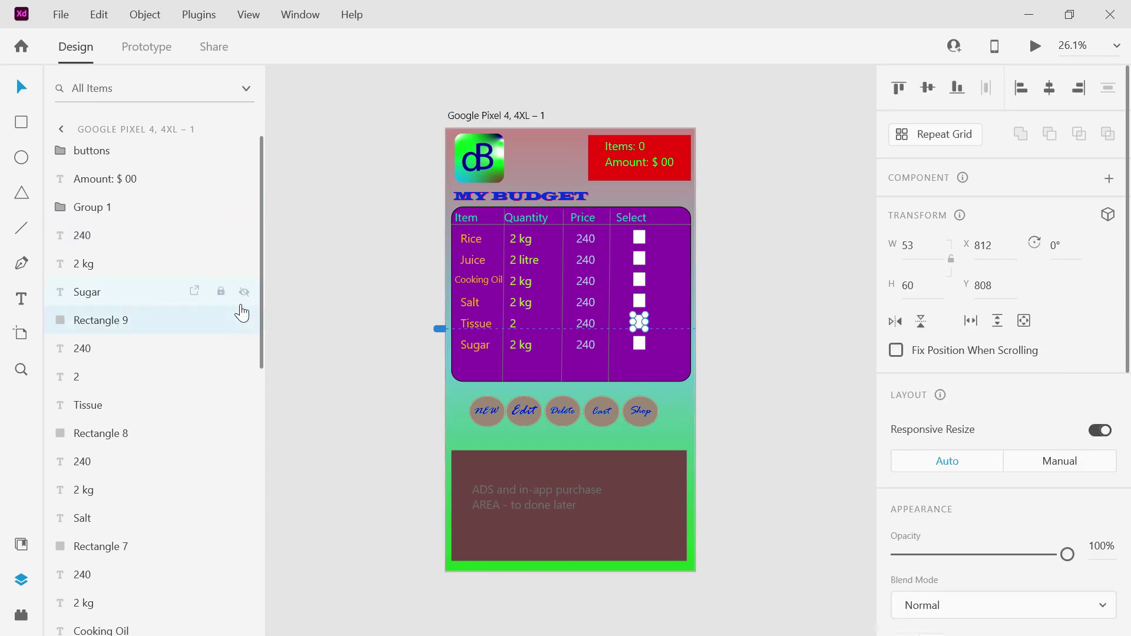
pyautogui.click(245, 320)
pyautogui.click(244, 320)
pyautogui.click(243, 433)
pyautogui.click(243, 433)
# Select all table row layers, from Sugar's price 240 through Rice, and group them.
pyautogui.click(124, 237)
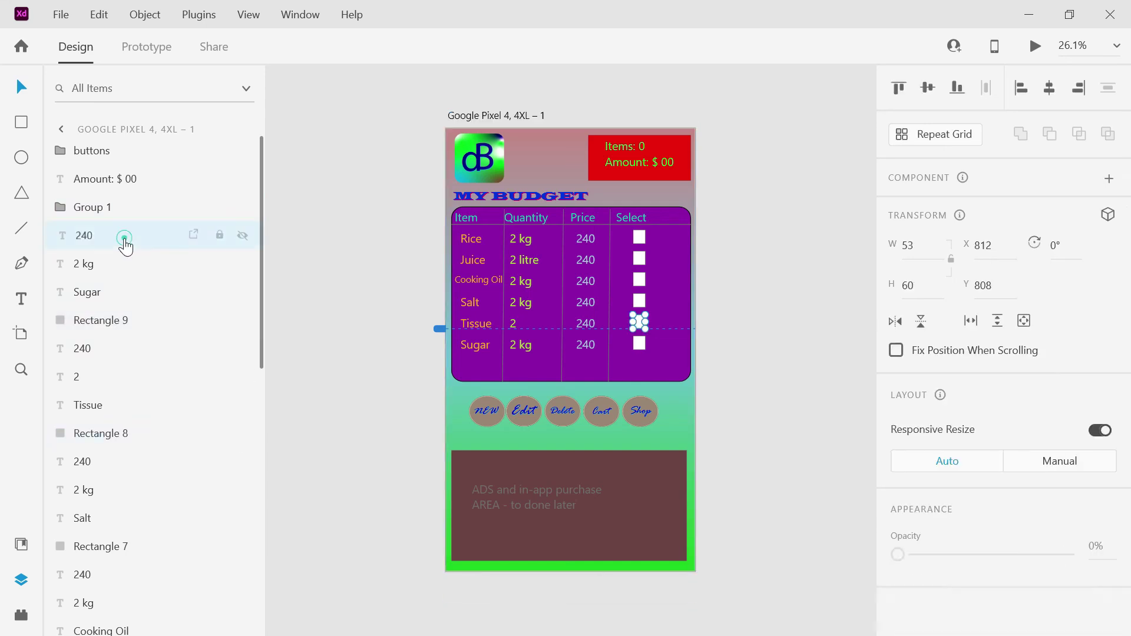
pyautogui.click(126, 349)
pyautogui.click(123, 322)
pyautogui.click(114, 298)
pyautogui.click(107, 240)
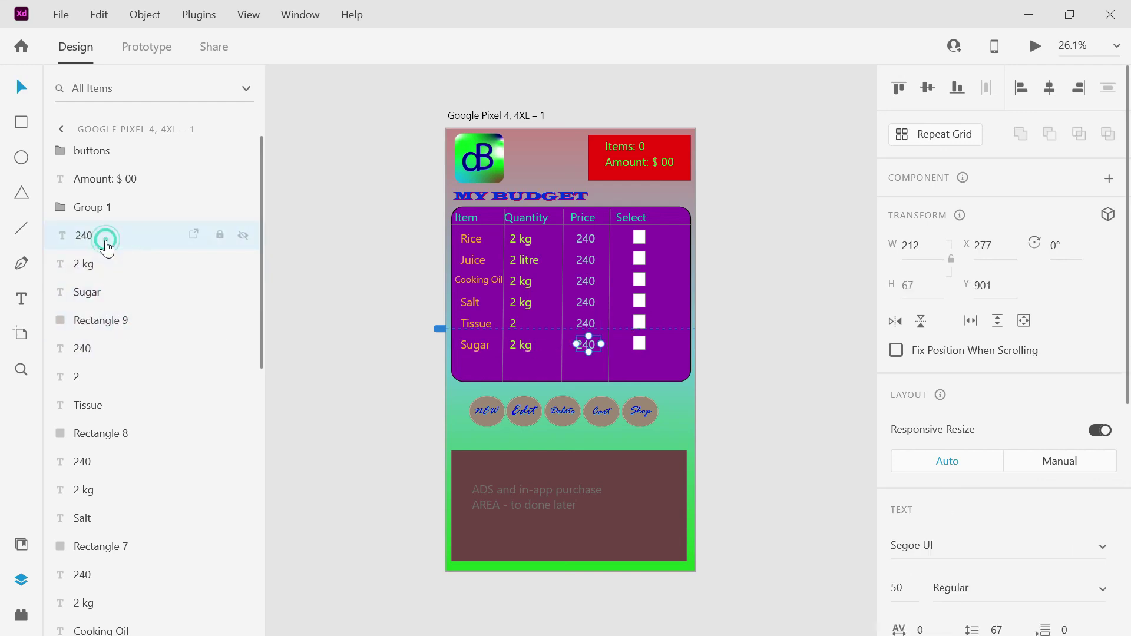
pyautogui.moveTo(261, 265); pyautogui.dragTo(286, 396)
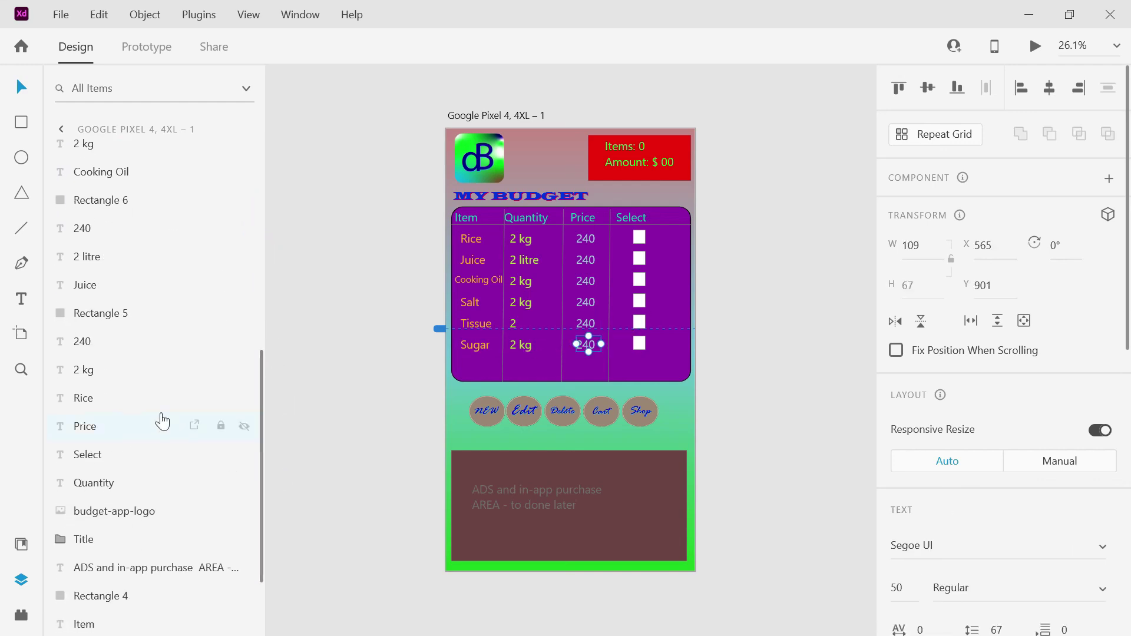
pyautogui.keyDown('shift'); pyautogui.click(123, 406); pyautogui.keyUp('shift')
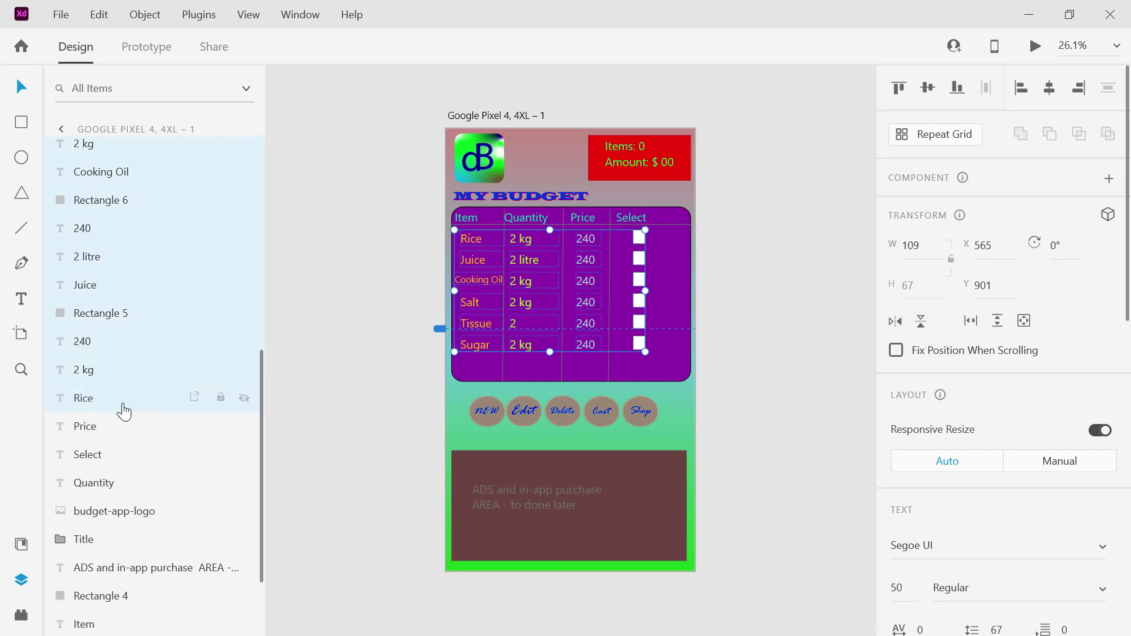
pyautogui.hotkey('ctrl', 'g')
# Hide the table rows group and move the leftover checkbox, Rectangle 10, from the lines group into it.
pyautogui.click(245, 236)
pyautogui.click(245, 237)
pyautogui.click(245, 237)
pyautogui.click(641, 345)
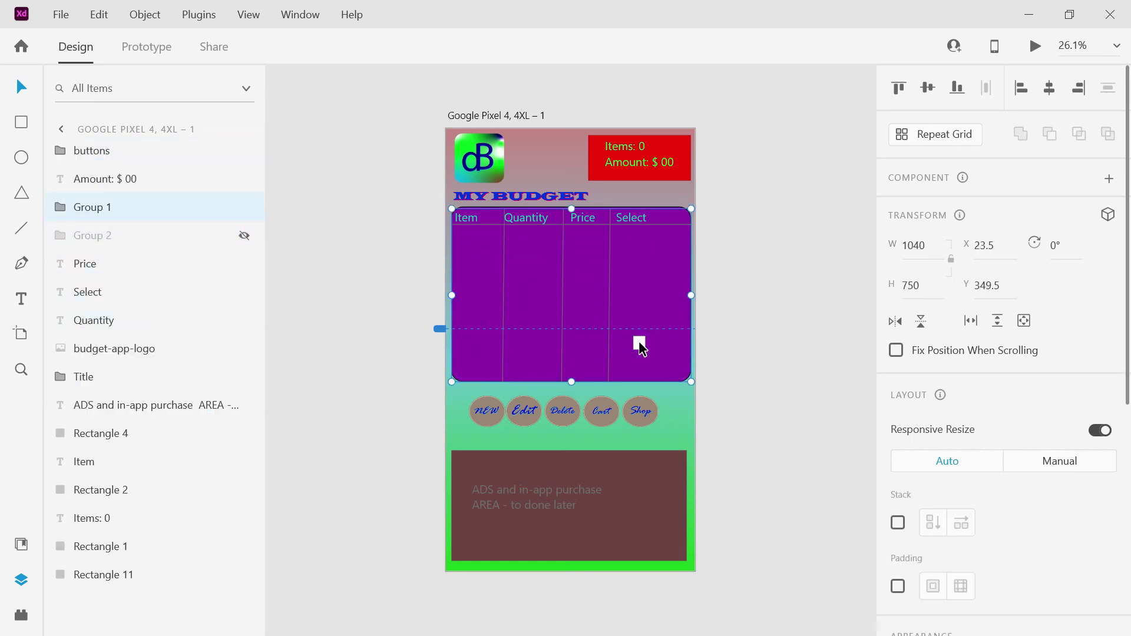
pyautogui.click(59, 208)
pyautogui.moveTo(242, 358); pyautogui.dragTo(112, 380)
pyautogui.click(60, 351)
pyautogui.click(60, 352)
pyautogui.click(61, 352)
# Hide the group containing the table's divider lines.
pyautogui.click(244, 208)
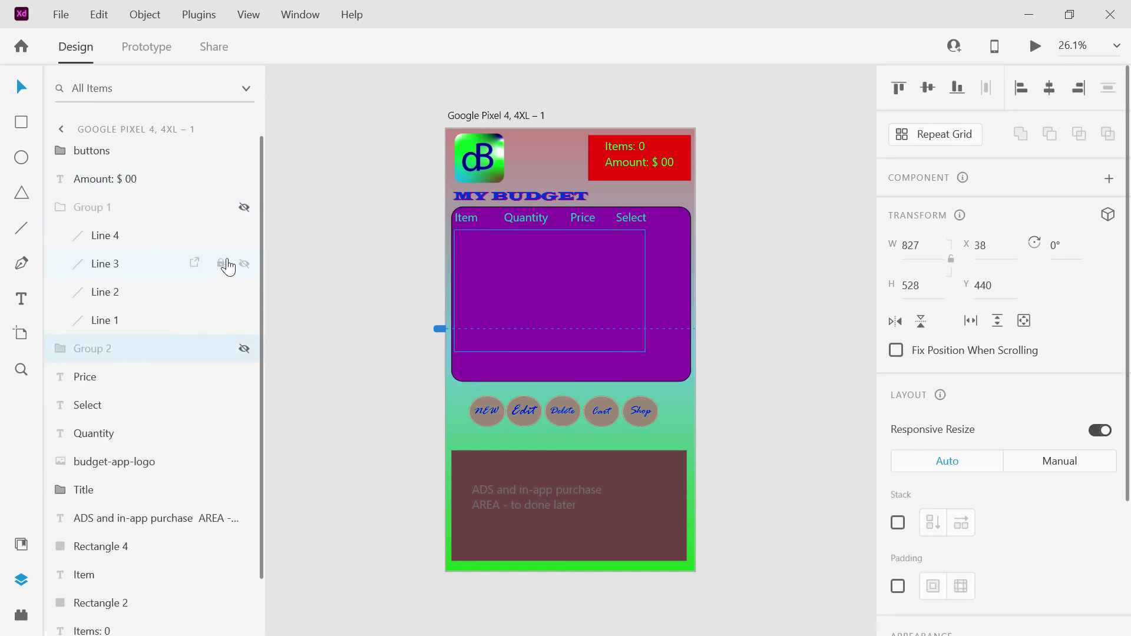
pyautogui.click(365, 354)
pyautogui.click(456, 334)
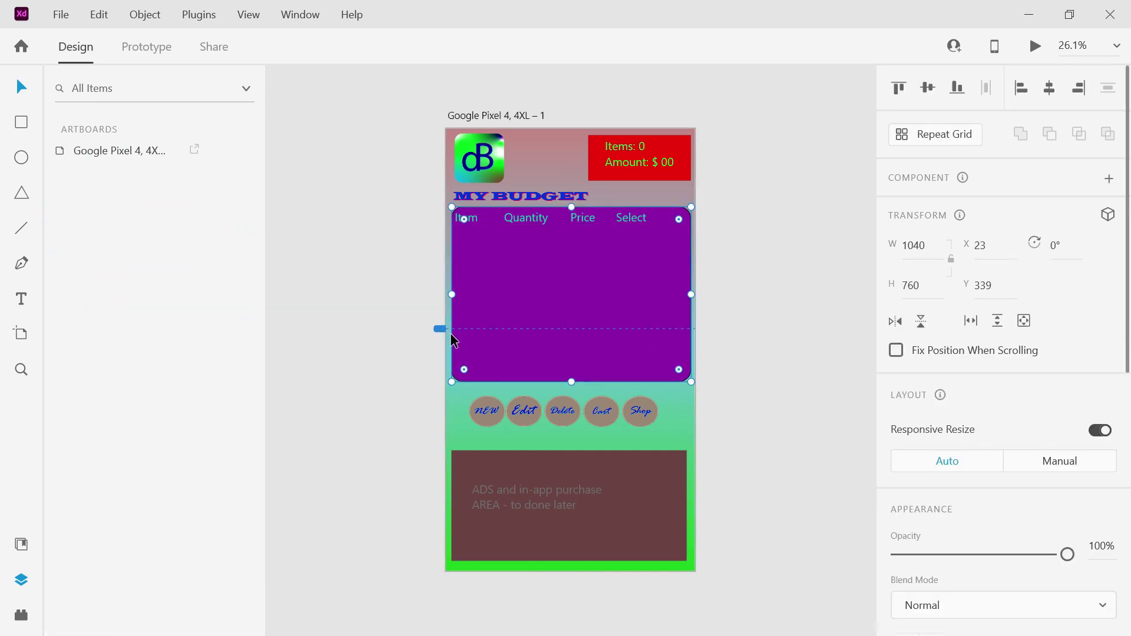
# Move the Price, Select, Quantity and Item heading layers into the hidden Group 1 with the divider lines.
pyautogui.click(59, 153)
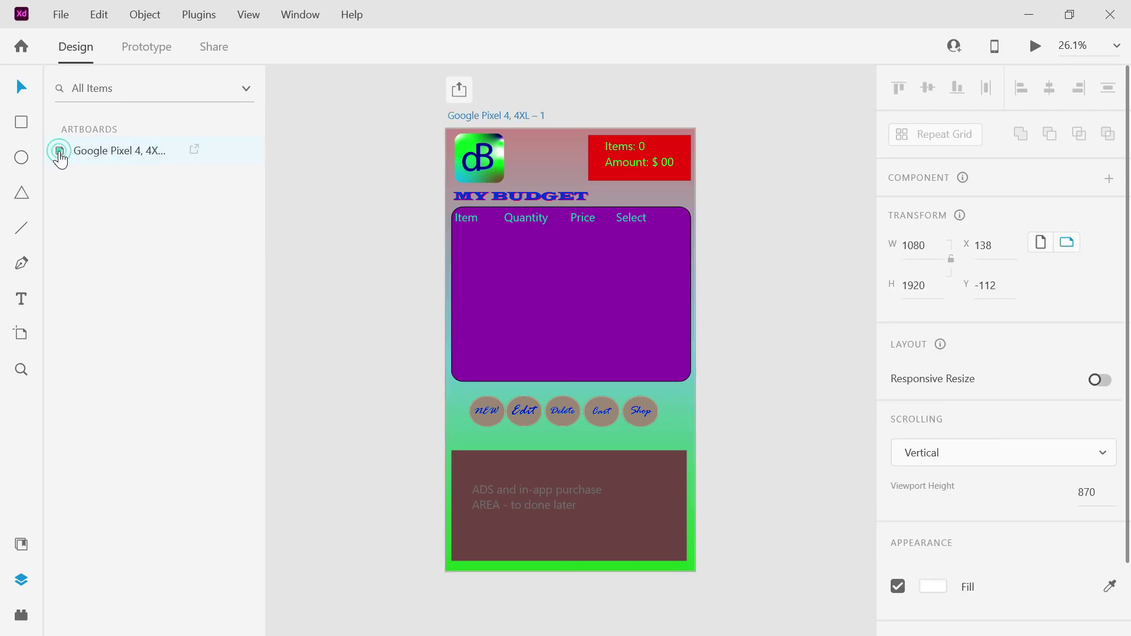
pyautogui.doubleClick(60, 154)
pyautogui.click(60, 207)
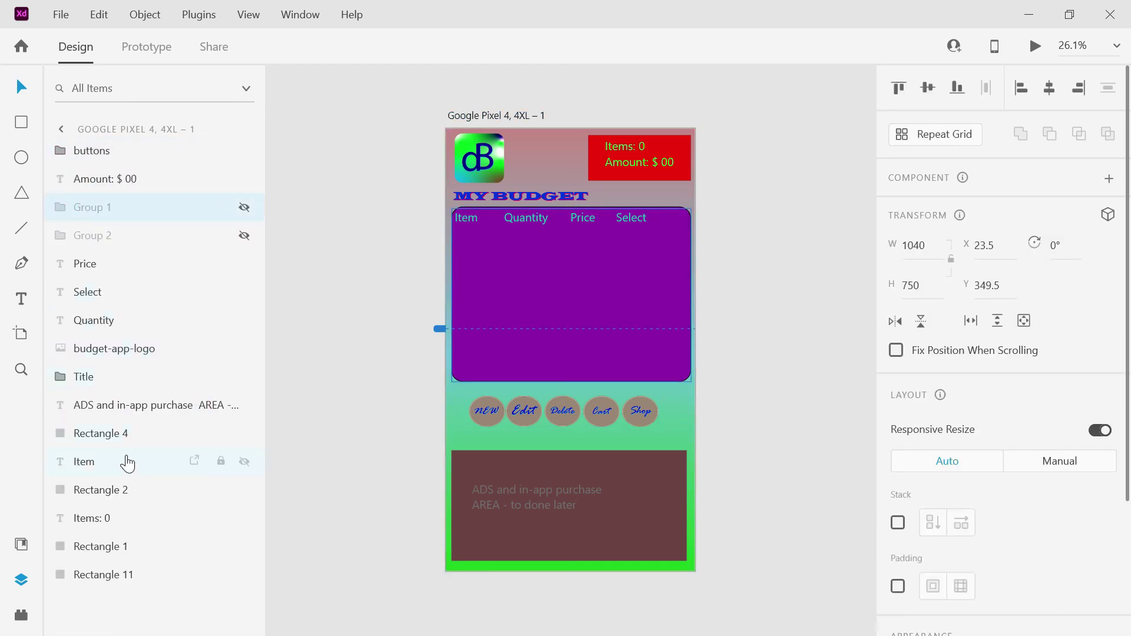
pyautogui.click(89, 272)
pyautogui.moveTo(90, 276); pyautogui.dragTo(88, 218)
pyautogui.moveTo(99, 409); pyautogui.dragTo(88, 219)
pyautogui.moveTo(100, 433); pyautogui.dragTo(100, 228)
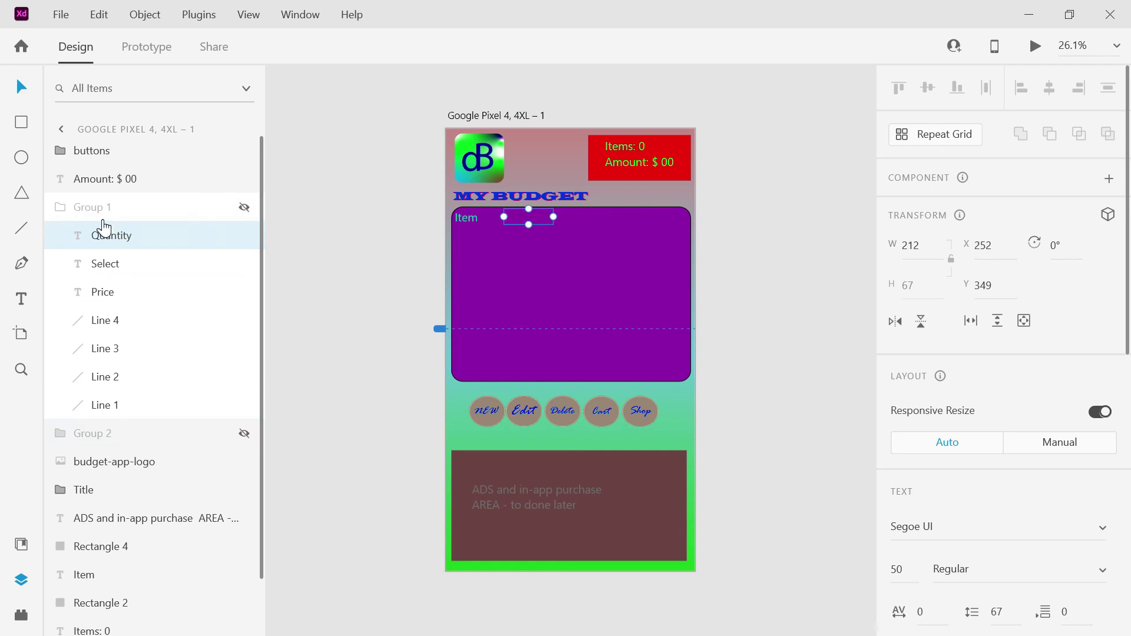
pyautogui.moveTo(90, 494); pyautogui.dragTo(105, 465)
pyautogui.moveTo(102, 575); pyautogui.dragTo(115, 281)
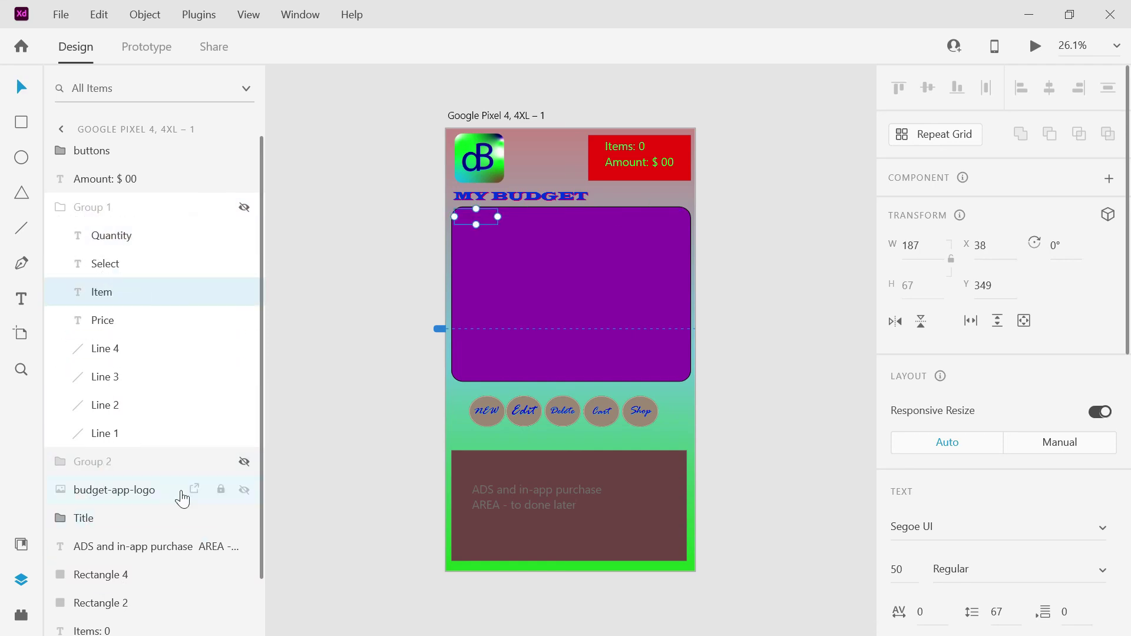
# Hide the Title group and the budget-app-logo layer.
pyautogui.click(136, 523)
pyautogui.click(244, 518)
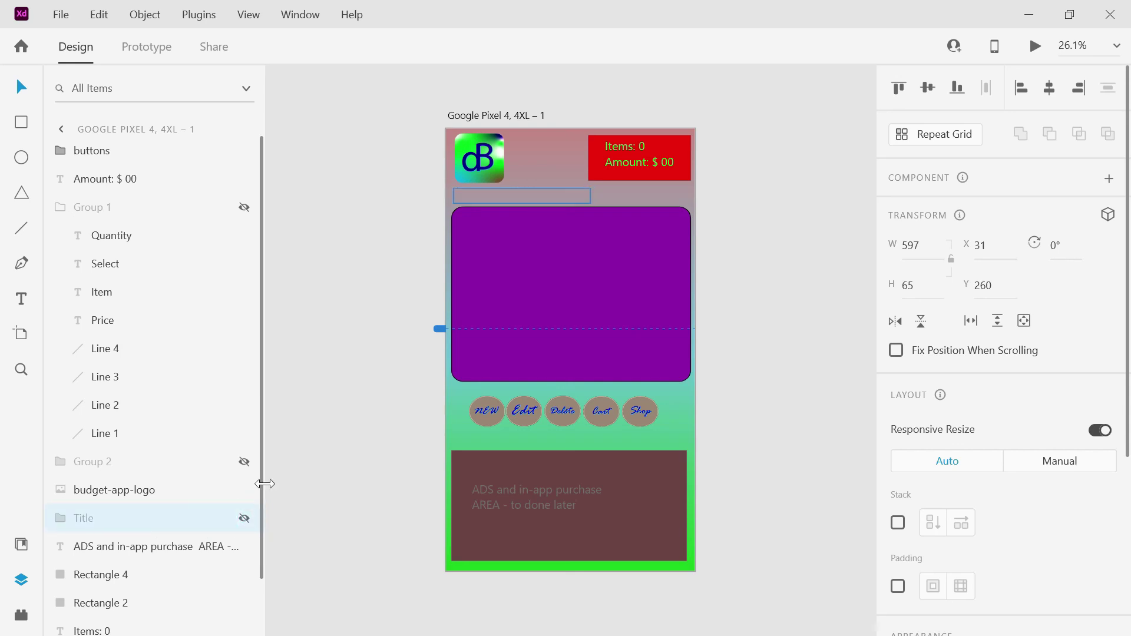
pyautogui.click(243, 495)
pyautogui.moveTo(262, 461); pyautogui.dragTo(262, 522)
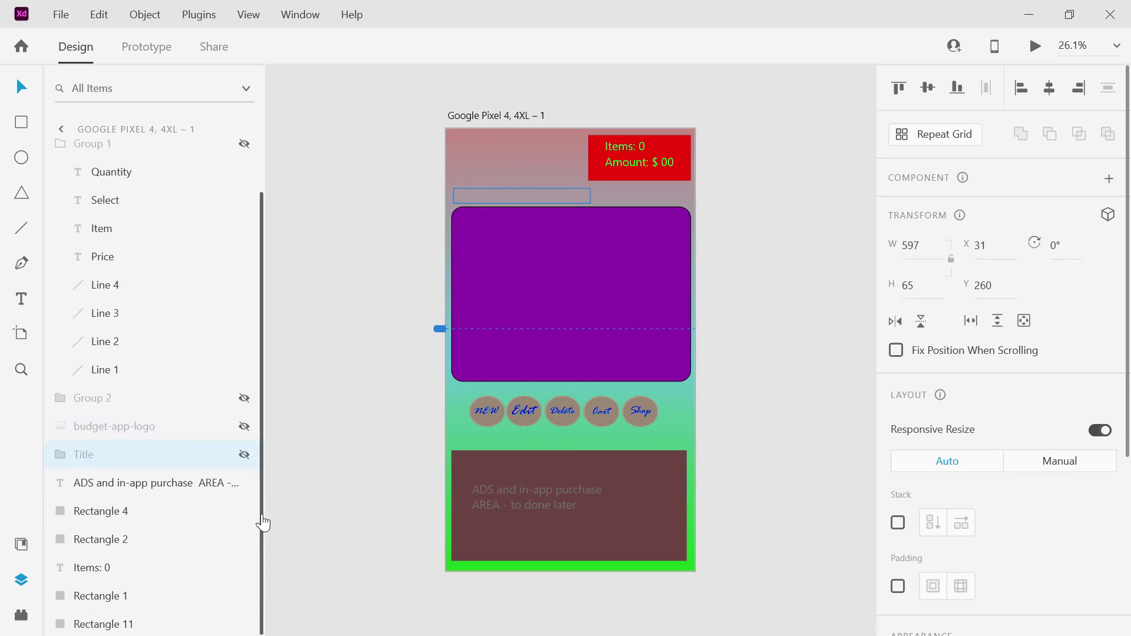
# Move Rectangle 2, the purple table background, into Group 1 with the table's headings and divider lines.
pyautogui.click(171, 509)
pyautogui.click(140, 539)
pyautogui.moveTo(106, 537); pyautogui.dragTo(120, 480)
# Make Group 1 with the table headings and lines visible again and rename it "cart items".
pyautogui.click(244, 207)
pyautogui.click(244, 207)
pyautogui.click(244, 207)
pyautogui.click(50, 208)
pyautogui.doubleClick(97, 209)
pyautogui.write('cart items')
pyautogui.press('Return')
# Show the table rows group, Group 2, move it above the cart items group and rename it "shopping items".
pyautogui.click(243, 235)
pyautogui.click(244, 235)
pyautogui.click(244, 236)
pyautogui.moveTo(115, 239); pyautogui.dragTo(108, 205)
pyautogui.click(61, 236)
pyautogui.doubleClick(91, 207)
pyautogui.write('sho')
pyautogui.press('Return')
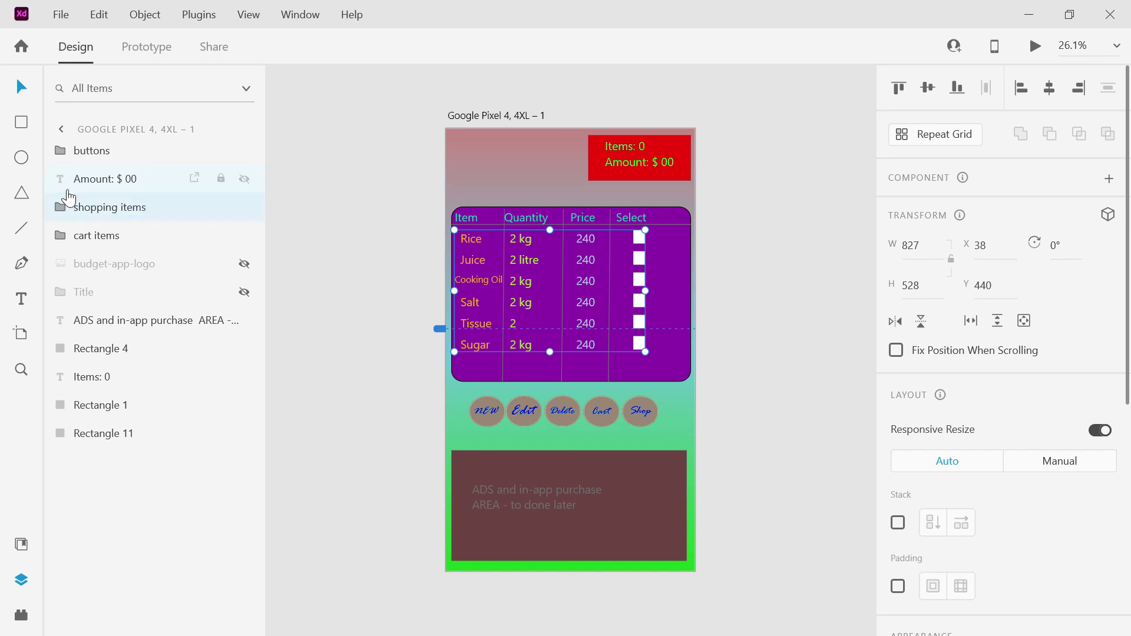
# Move the Items: 0 text next to the Amount: $ 00 layer and group the two as "cart items".
pyautogui.click(67, 183)
pyautogui.click(112, 377)
pyautogui.moveTo(113, 387); pyautogui.dragTo(99, 197)
pyautogui.keyDown('shift'); pyautogui.click(103, 212); pyautogui.keyUp('shift')
pyautogui.hotkey('ctrl', 'g')
pyautogui.doubleClick(93, 183)
pyautogui.write('cart items')
pyautogui.press('Return')
# Make the budget-app-logo layer and the Title group visible again.
pyautogui.click(111, 262)
pyautogui.click(244, 263)
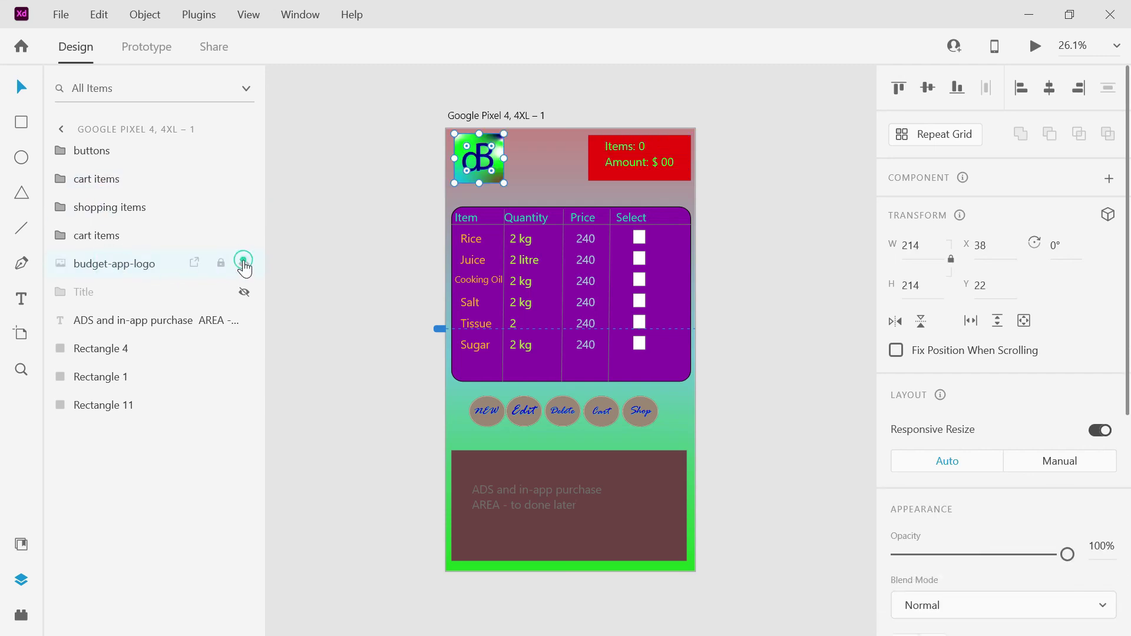
pyautogui.click(244, 292)
pyautogui.click(322, 278)
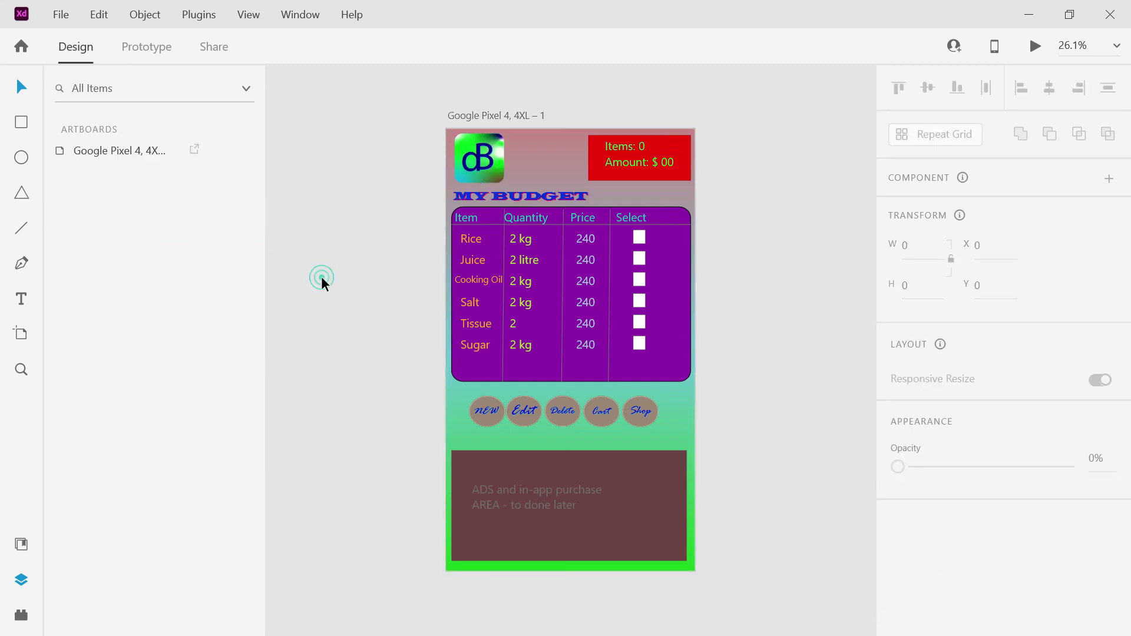
# Group the ADS and in-app purchase text with Rectangle 4 and name the group "monetization".
pyautogui.click(85, 156)
pyautogui.click(62, 154)
pyautogui.click(116, 322)
pyautogui.click(118, 350)
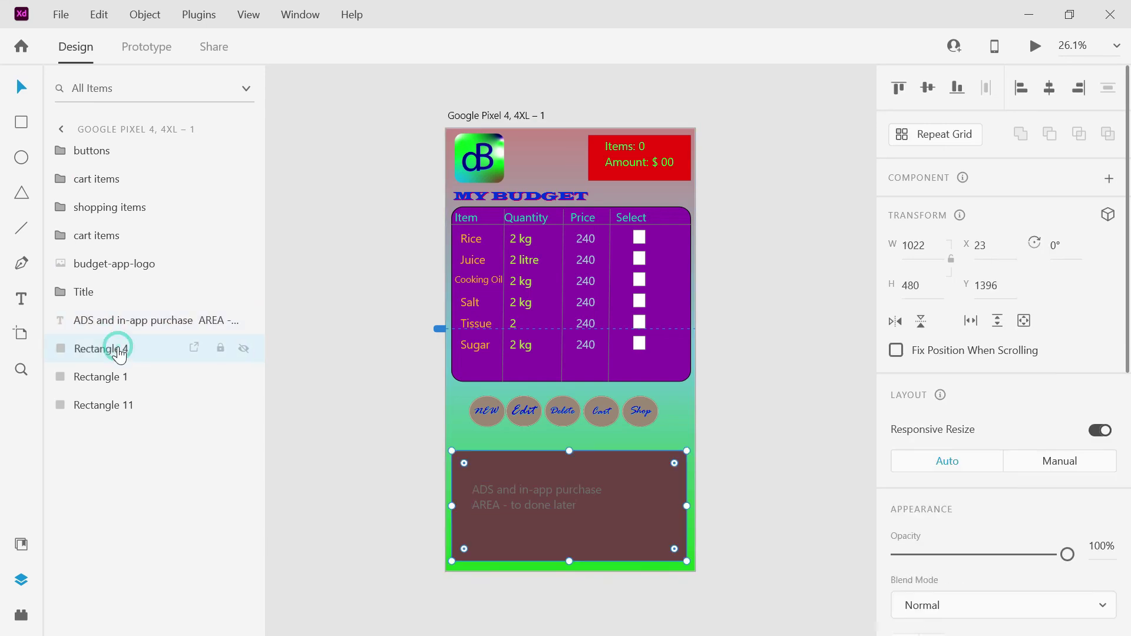
pyautogui.keyDown('shift'); pyautogui.click(121, 322); pyautogui.keyUp('shift')
pyautogui.hotkey('ctrl', 'g')
pyautogui.doubleClick(110, 321)
pyautogui.write('ad')
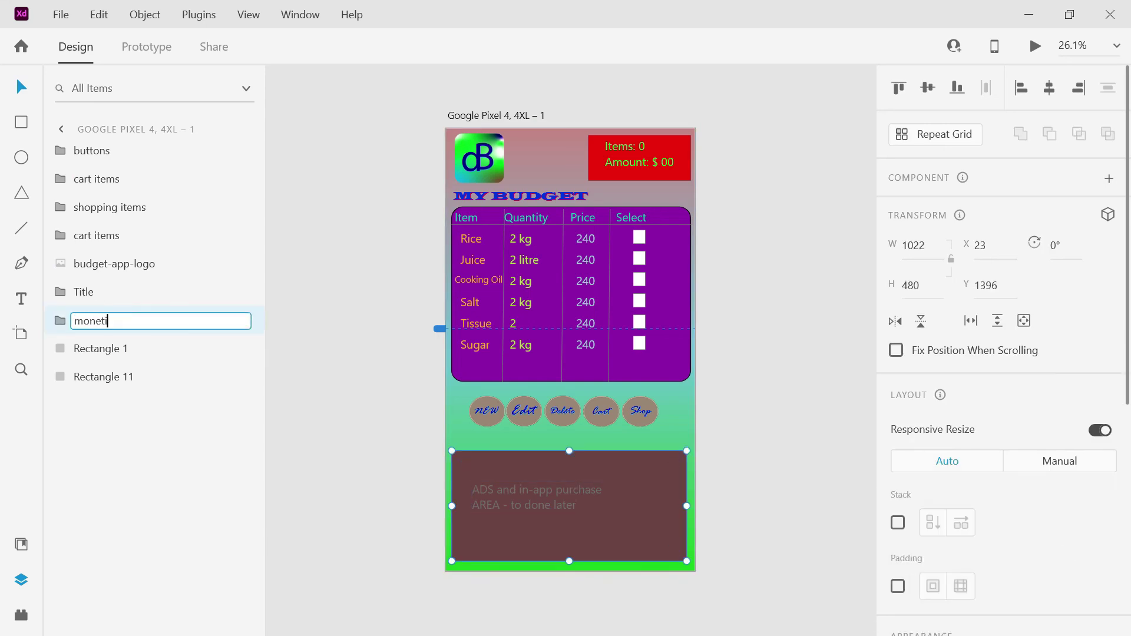
# Move Rectangle 1, the red box, into the cart items group that holds the Items and Amount texts.
pyautogui.click(108, 348)
pyautogui.moveTo(108, 353); pyautogui.dragTo(113, 272)
pyautogui.click(121, 184)
pyautogui.click(61, 180)
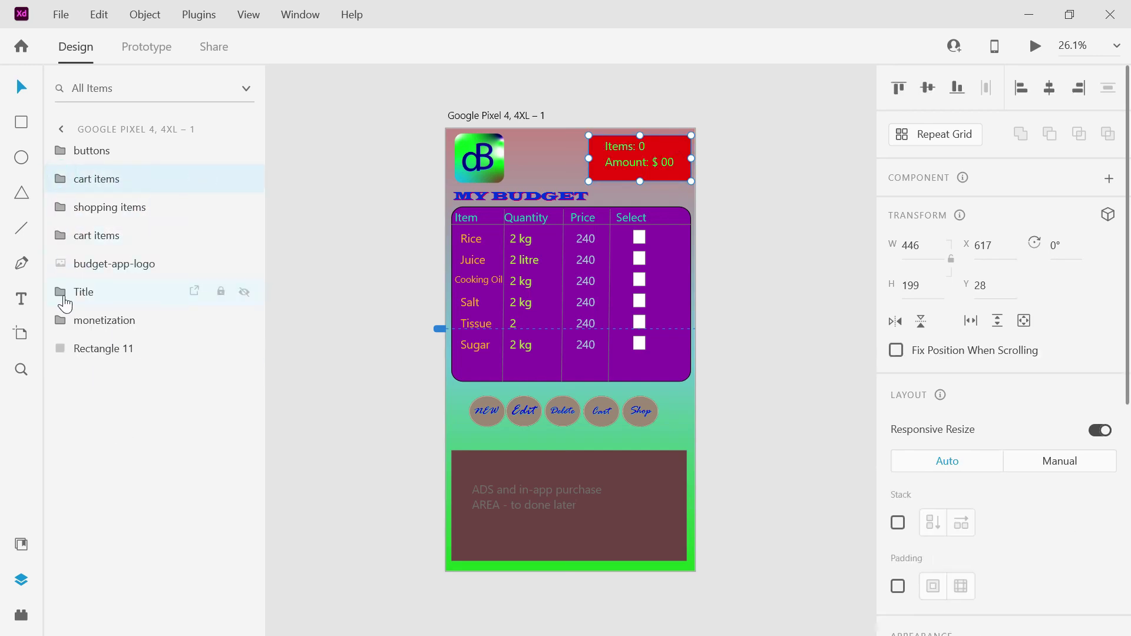
# Rename the Rectangle 11 layer "background".
pyautogui.doubleClick(82, 350)
pyautogui.write('background')
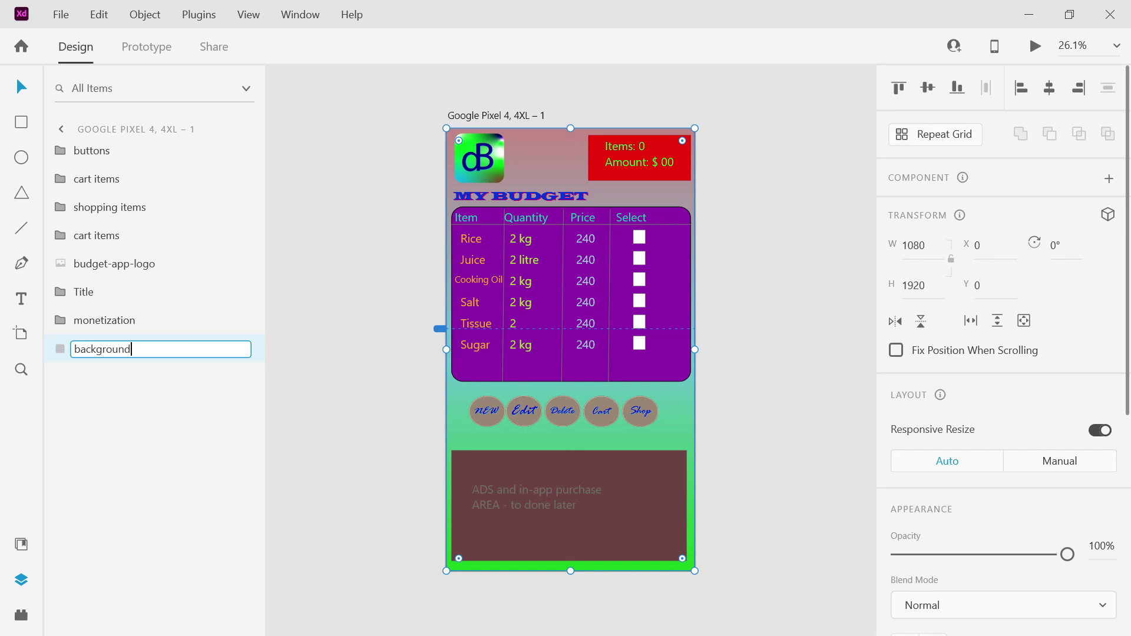
pyautogui.press('Return')
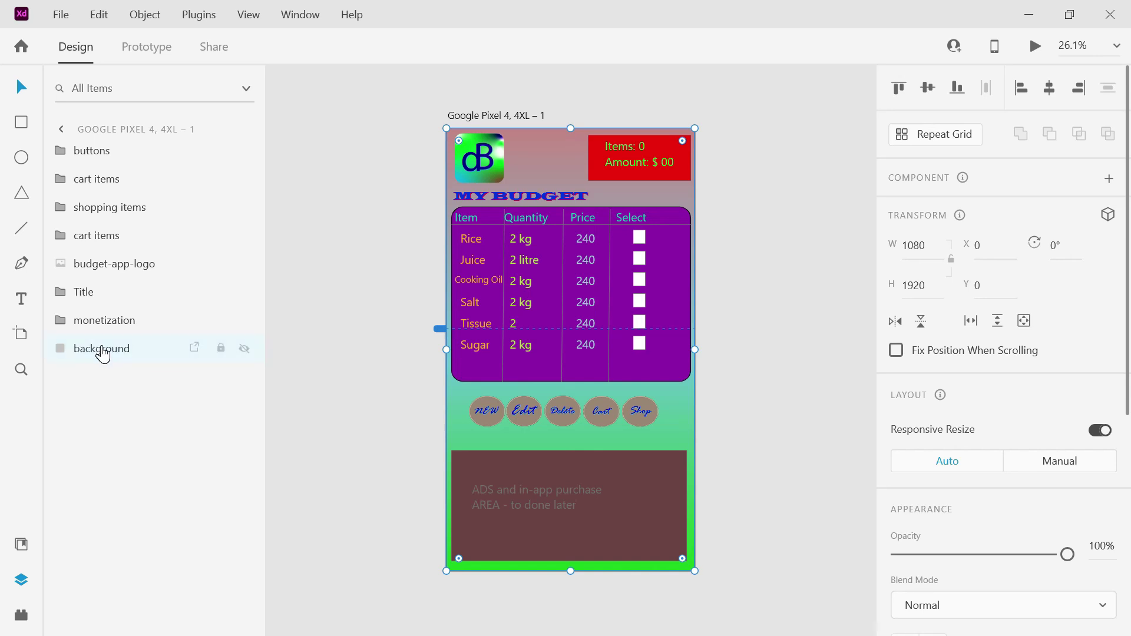
pyautogui.click(345, 234)
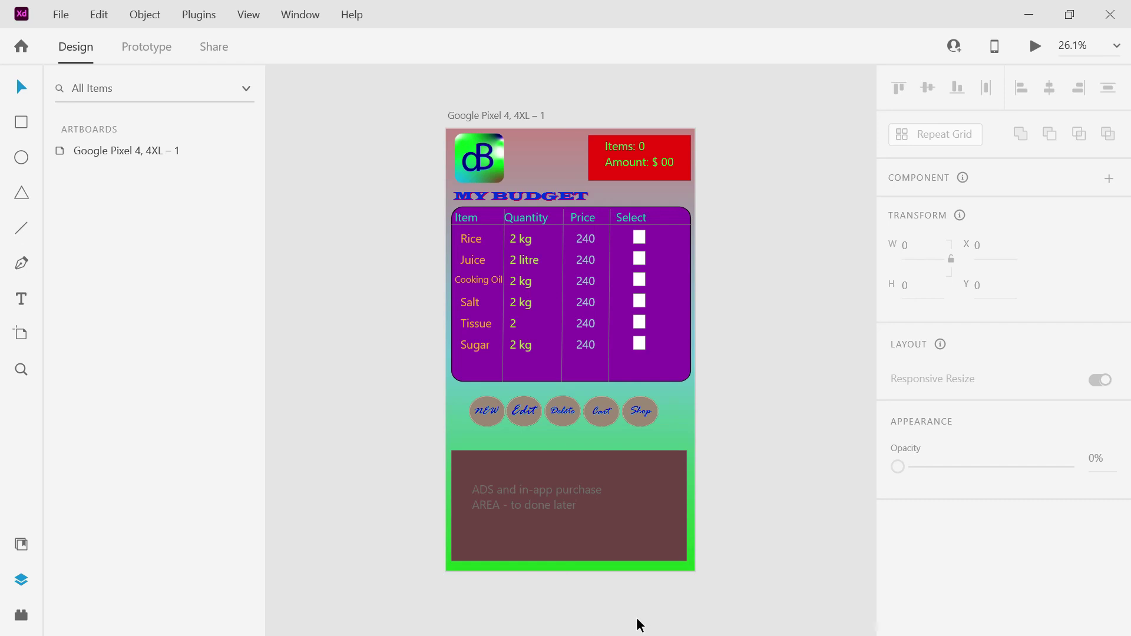
# Switch to the Photos windows showing shop.png and cart.png and close both.
pyautogui.hotkey('alt', 'Tab')
pyautogui.hotkey('alt', 'Tab')
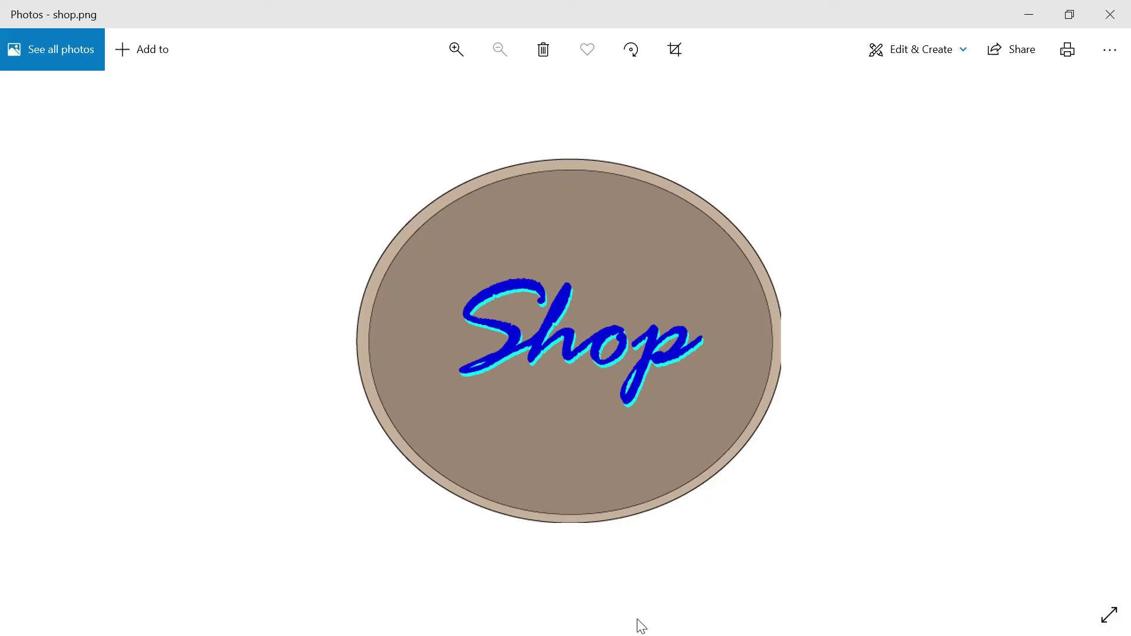
pyautogui.click(1099, 24)
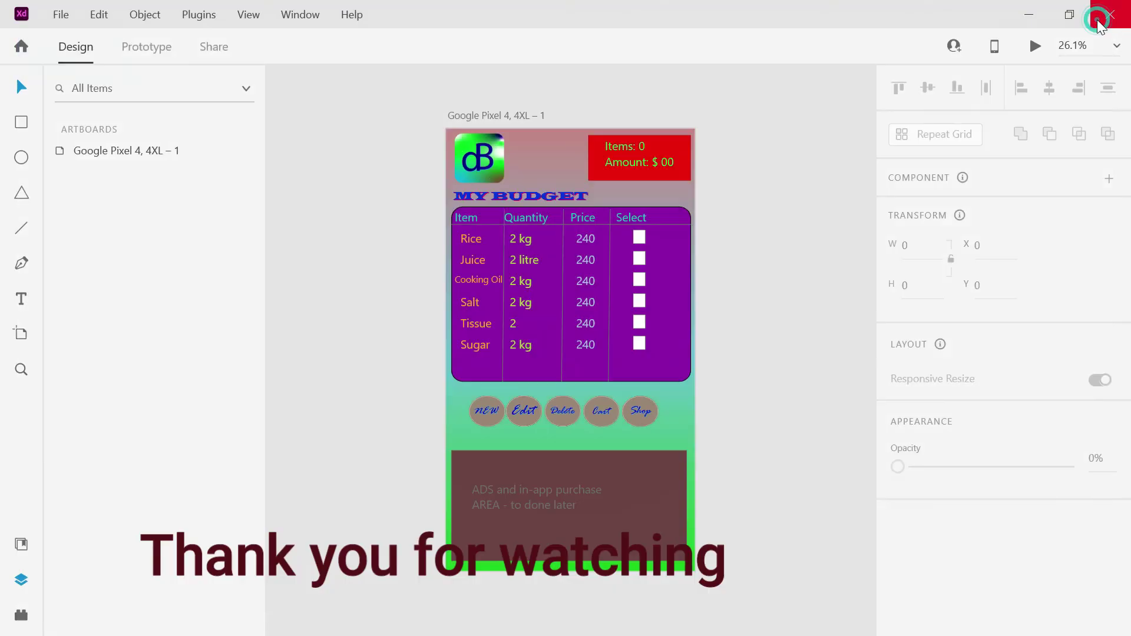
pyautogui.hotkey('alt', 'Tab')
pyautogui.hotkey('alt', 'Tab')
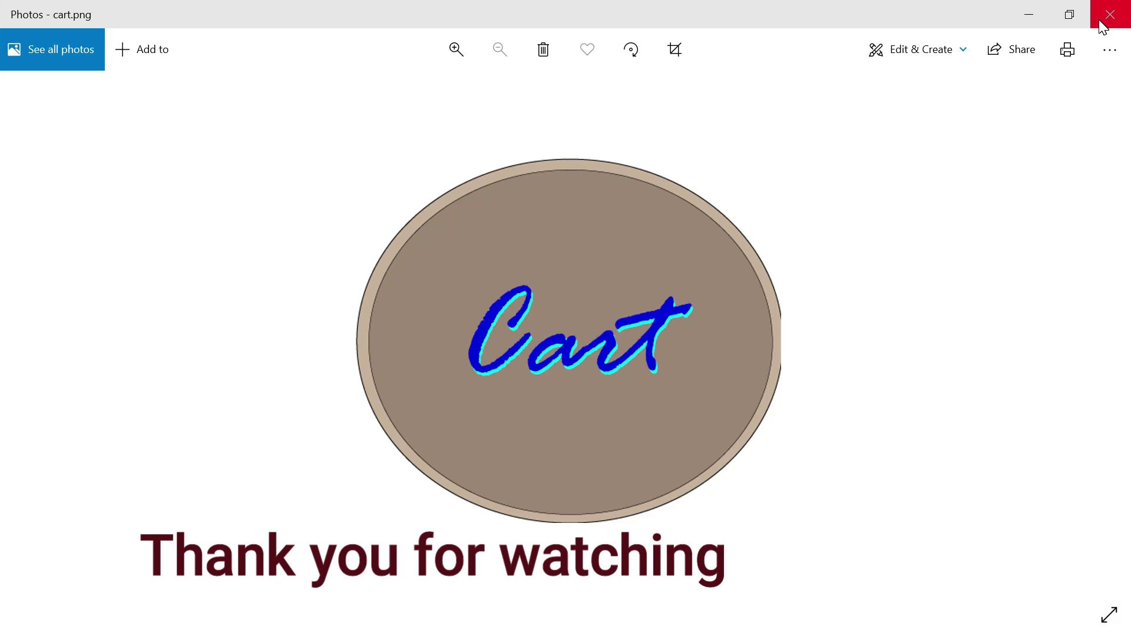
pyautogui.click(1118, 18)
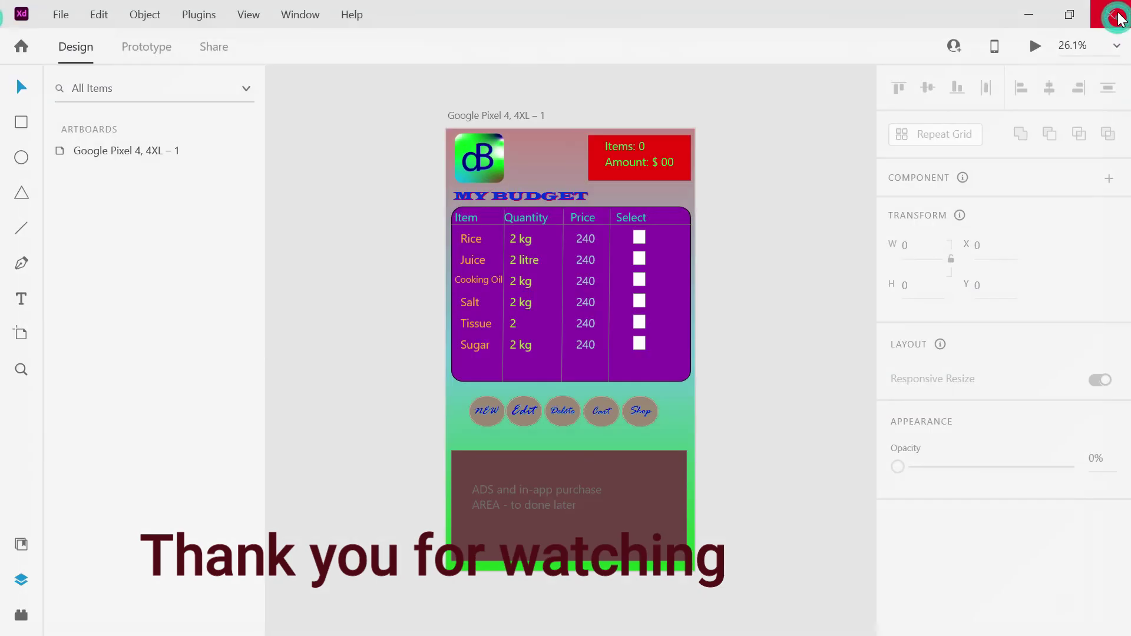
# Switch to Adobe Illustrator, where buttons.ai is open, and close the program.
pyautogui.hotkey('alt', 'Tab')
pyautogui.hotkey('alt', 'Tab')
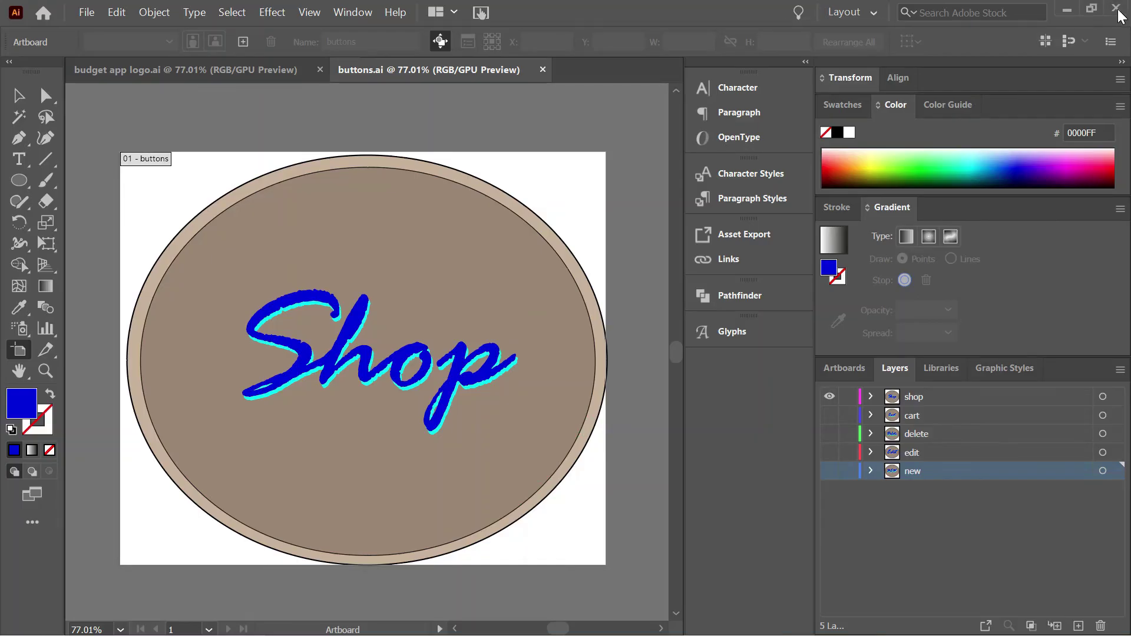
pyautogui.click(85, 12)
pyautogui.click(86, 13)
pyautogui.click(1117, 13)
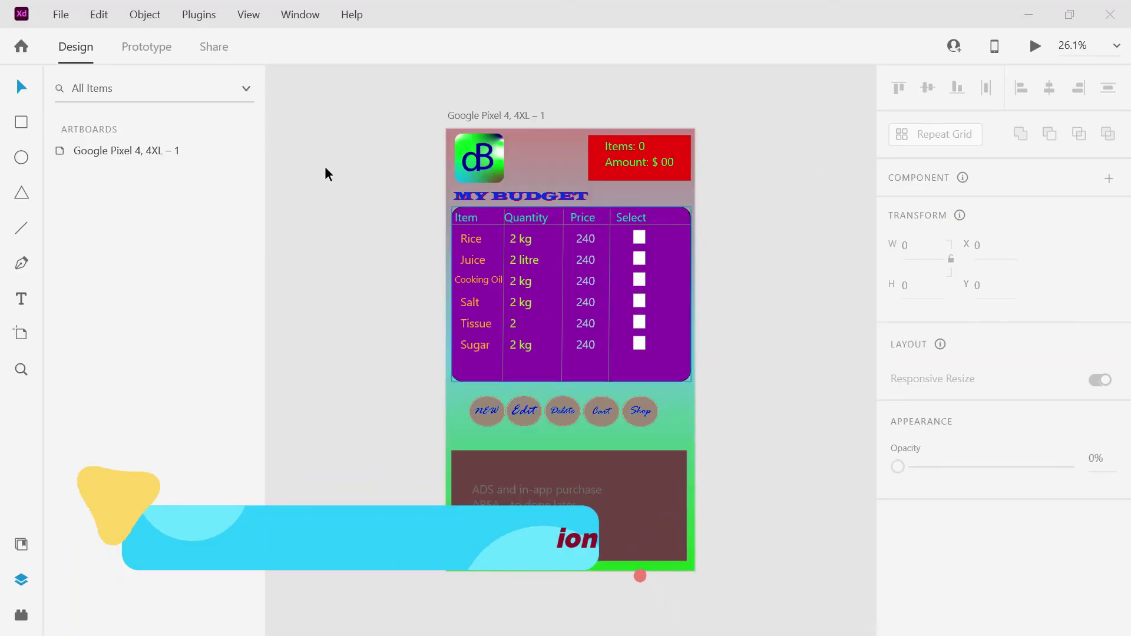
# Save the design as a local XD document named "designs" in the logo folder of Budgeting app.
pyautogui.click(61, 15)
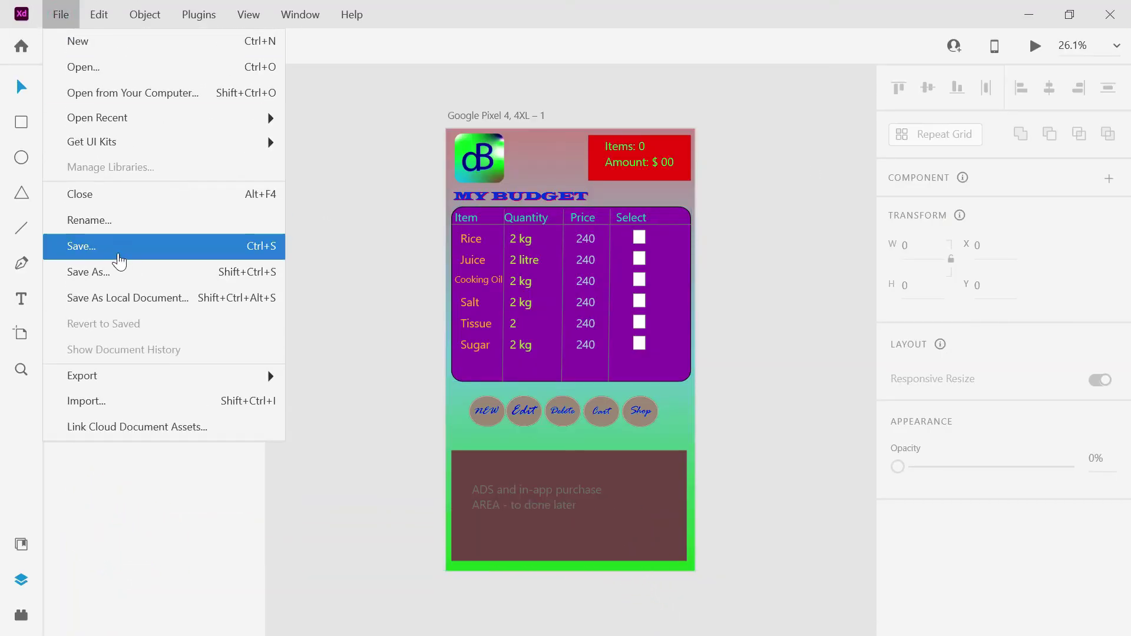
pyautogui.click(147, 297)
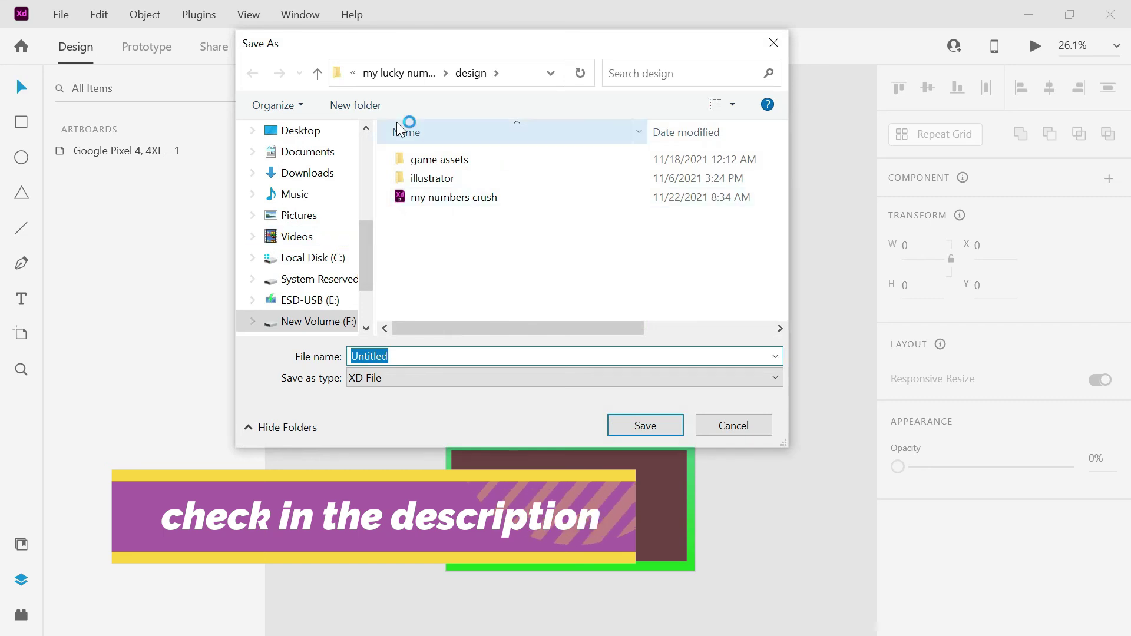
pyautogui.moveTo(362, 248); pyautogui.dragTo(364, 167)
pyautogui.click(309, 279)
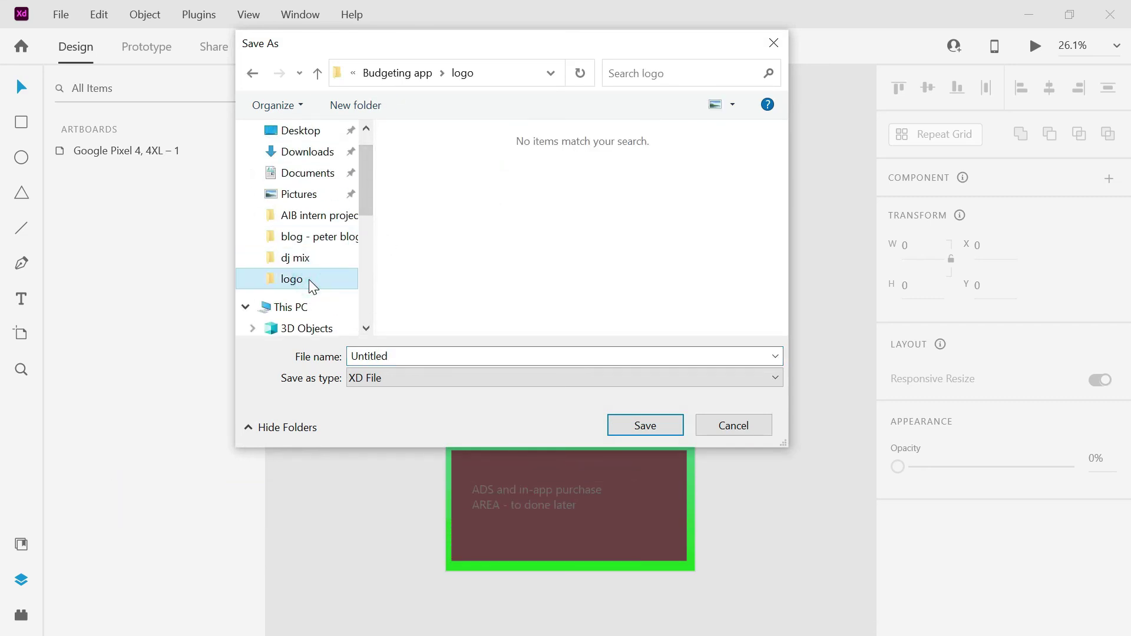
pyautogui.click(415, 78)
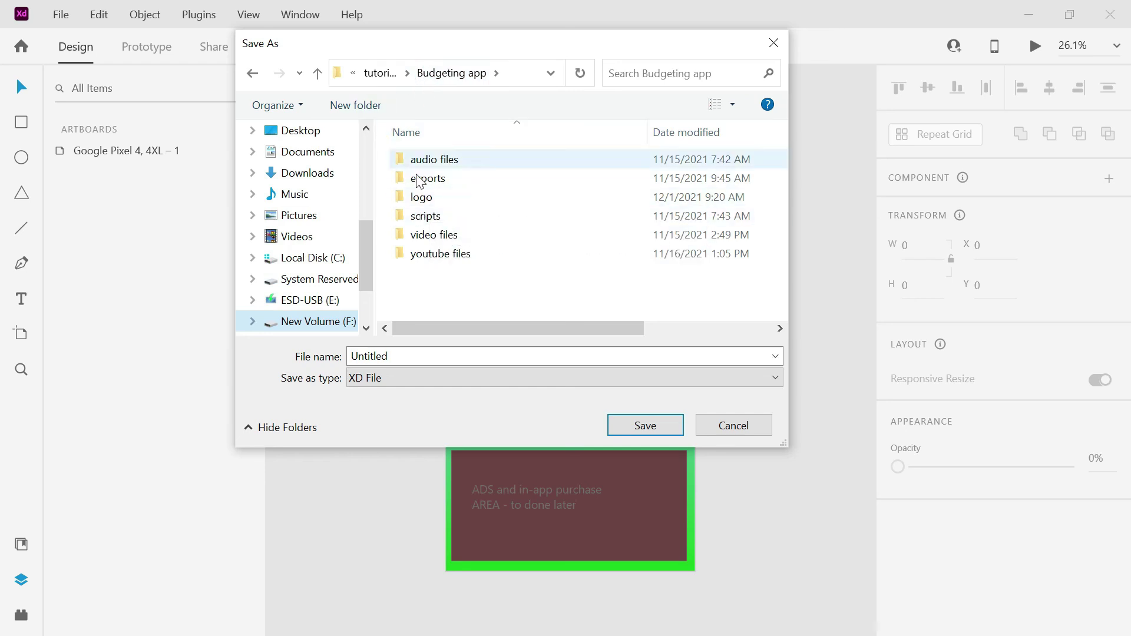
pyautogui.doubleClick(423, 197)
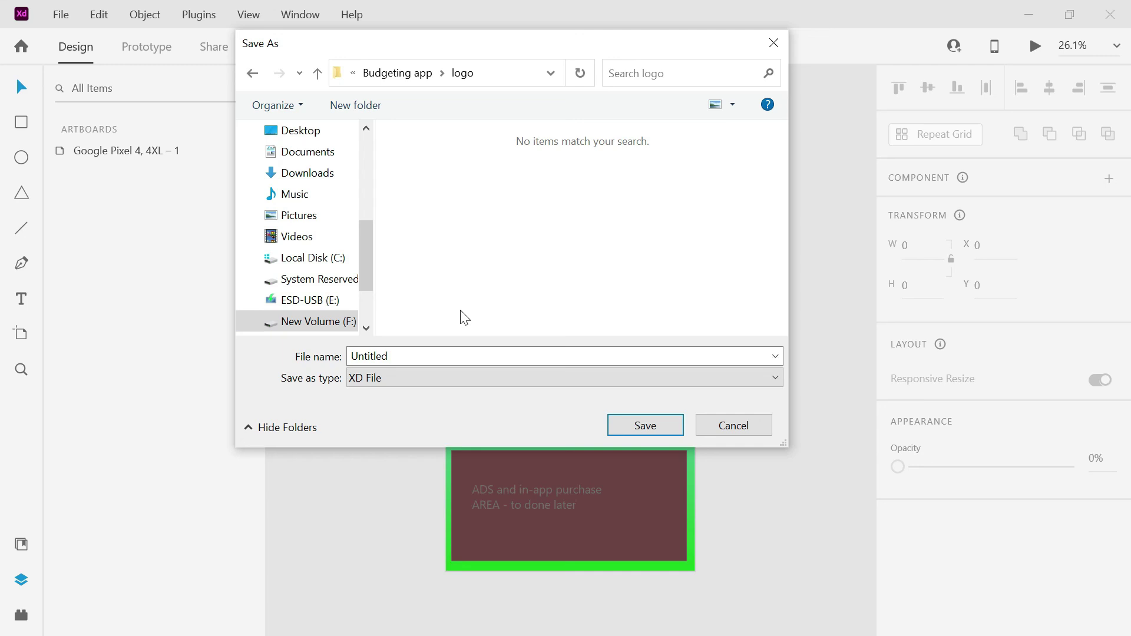
pyautogui.doubleClick(440, 355)
pyautogui.write('designs')
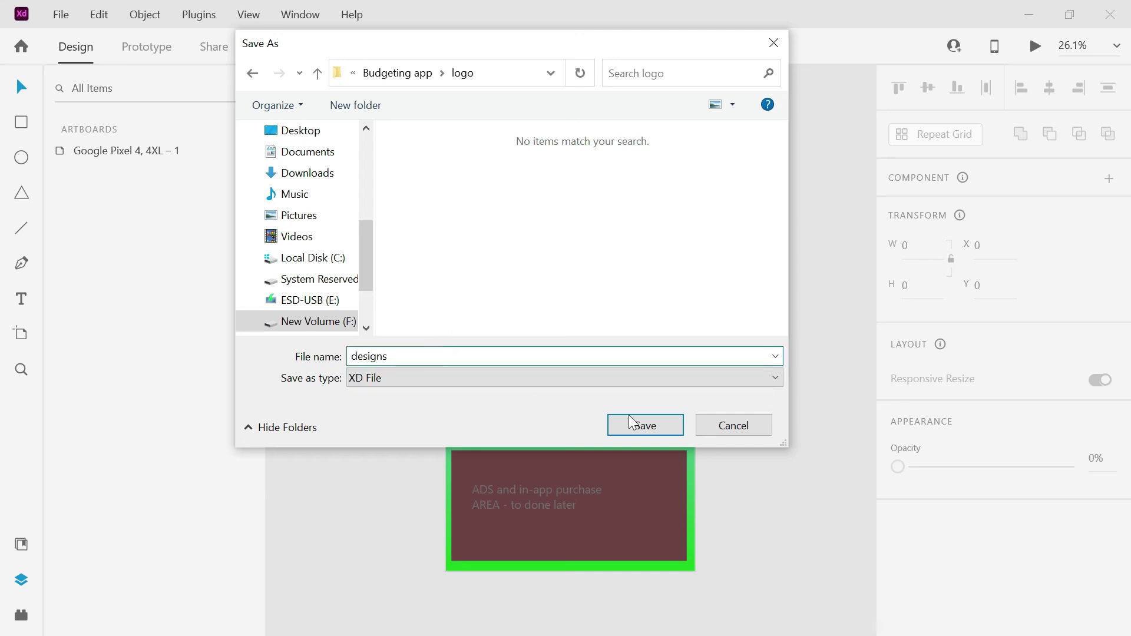
pyautogui.click(652, 426)
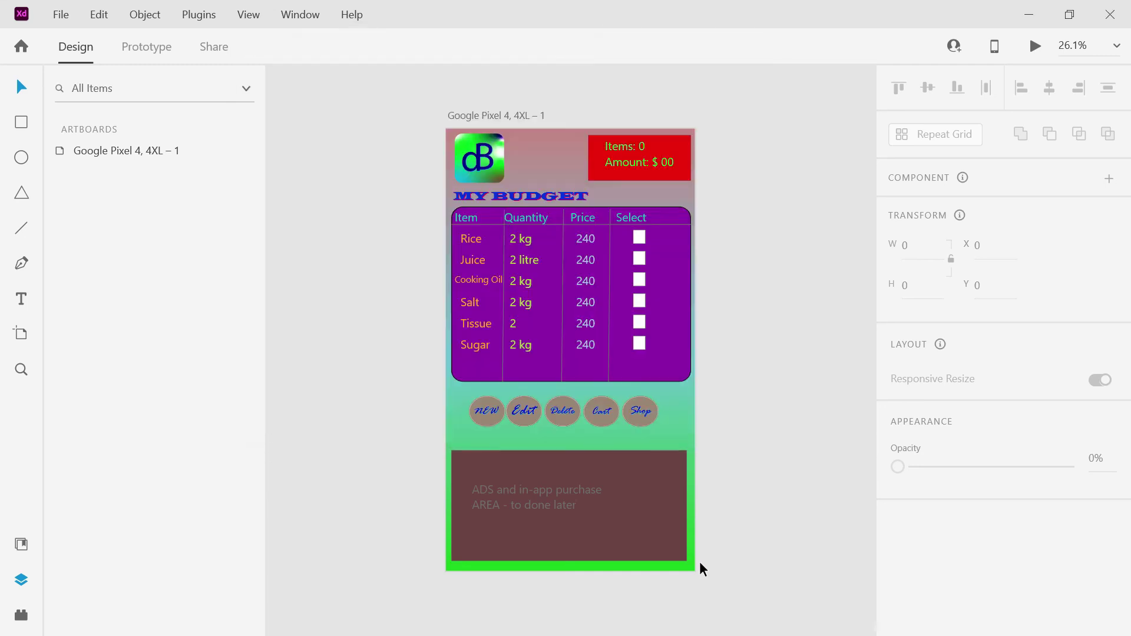